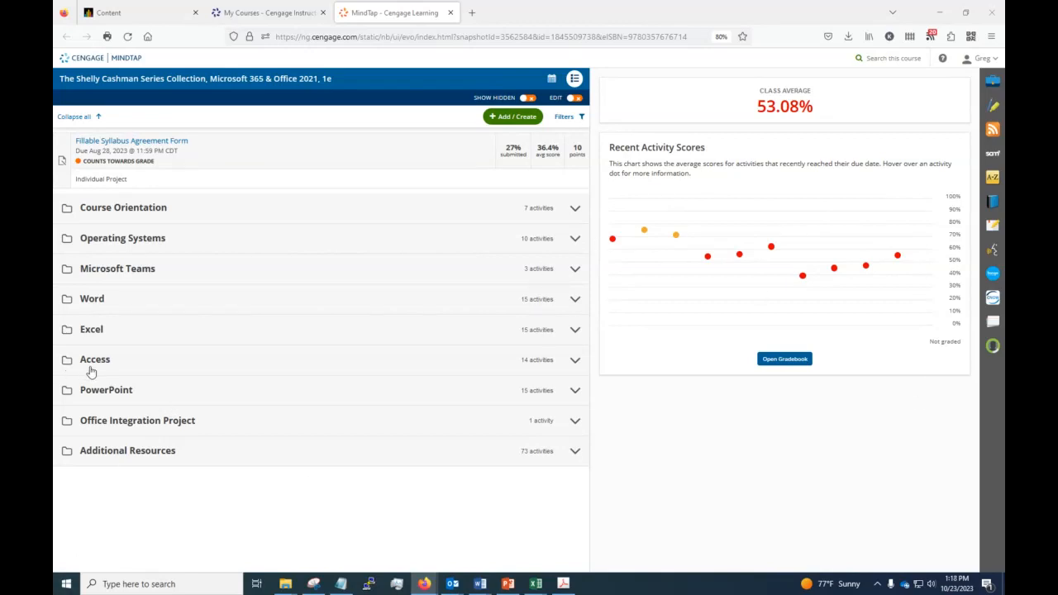
Step: Open the "SAM Project 1a Access Module 02 Querying a Database" assignment from the Access folder and start it
click(573, 362)
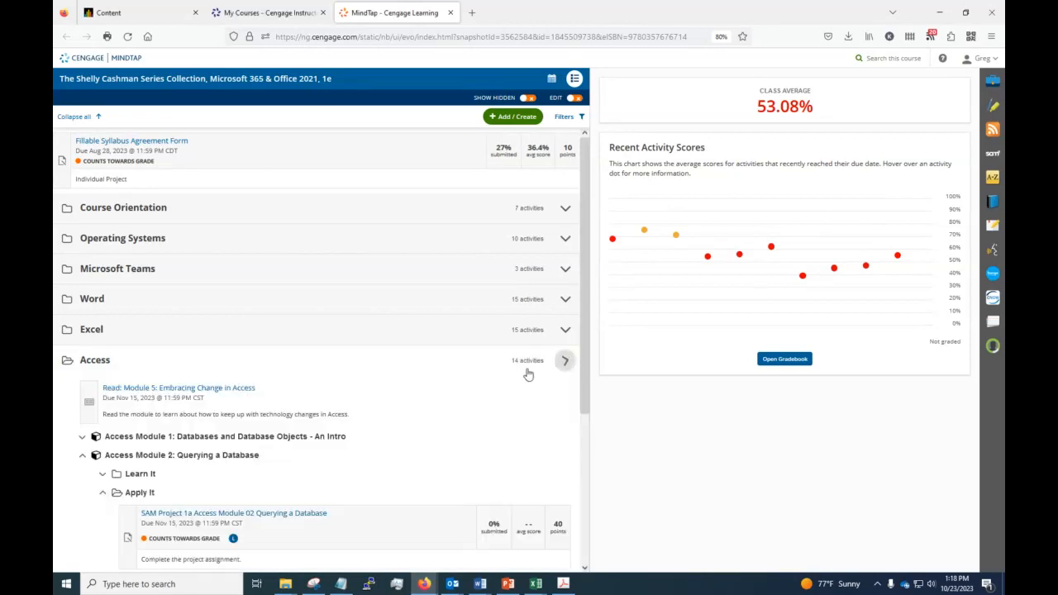
scroll(231, 402, down, 2)
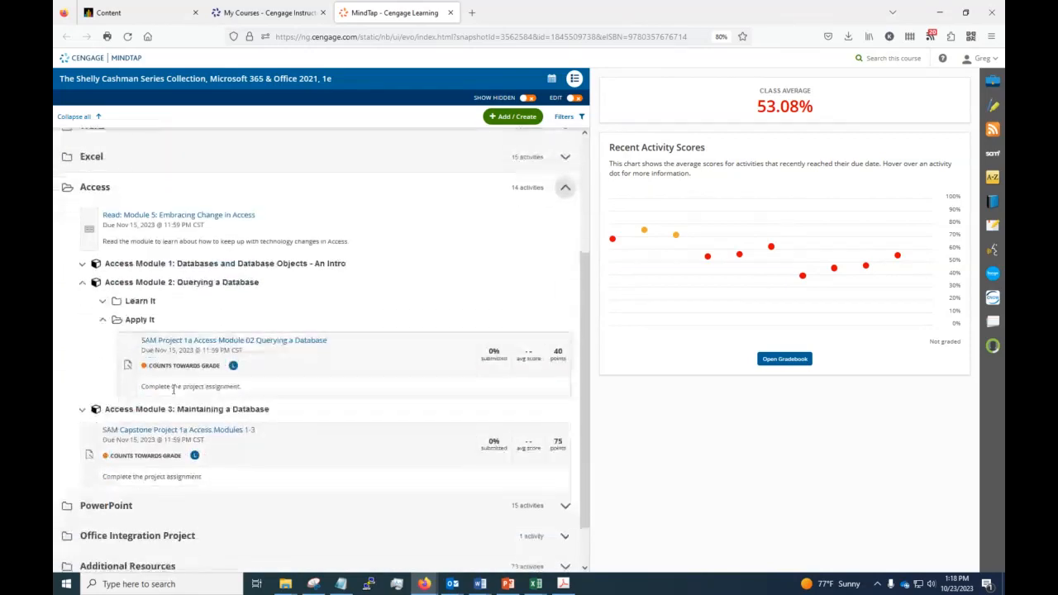
click(80, 283)
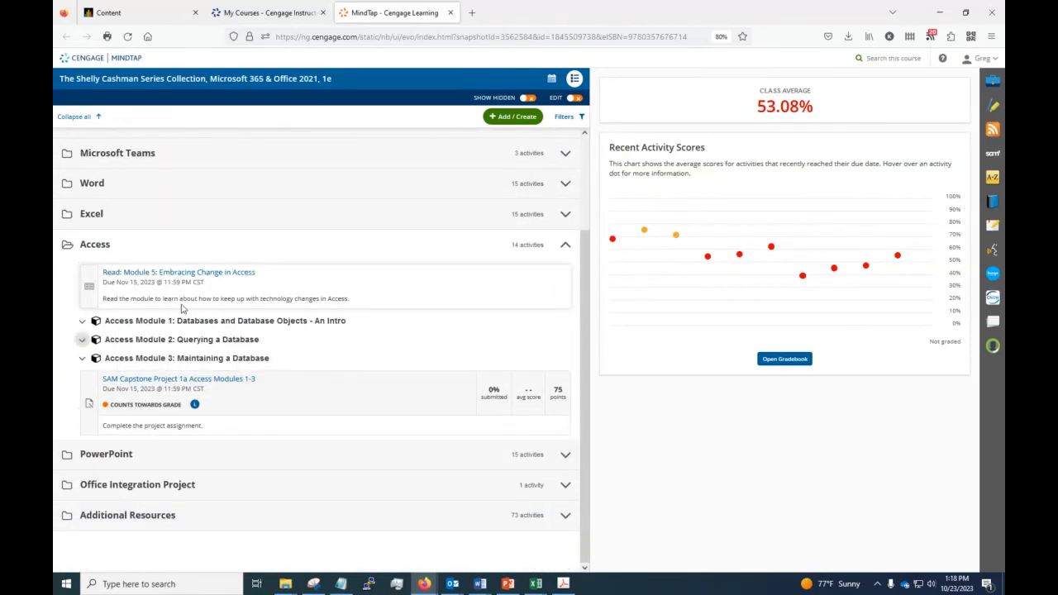
click(82, 339)
scroll(151, 369, down, 2)
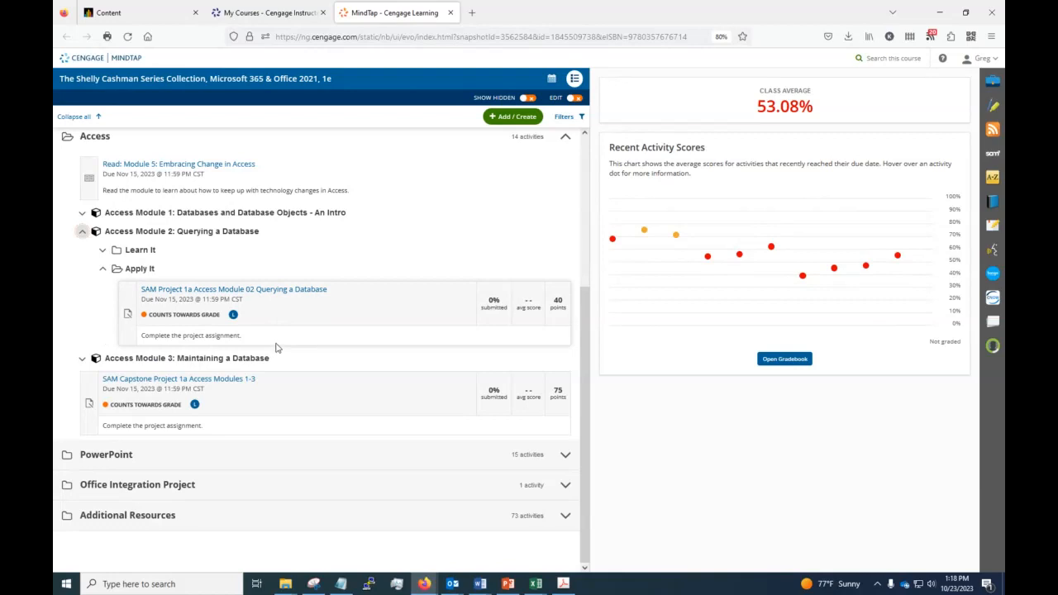
click(291, 289)
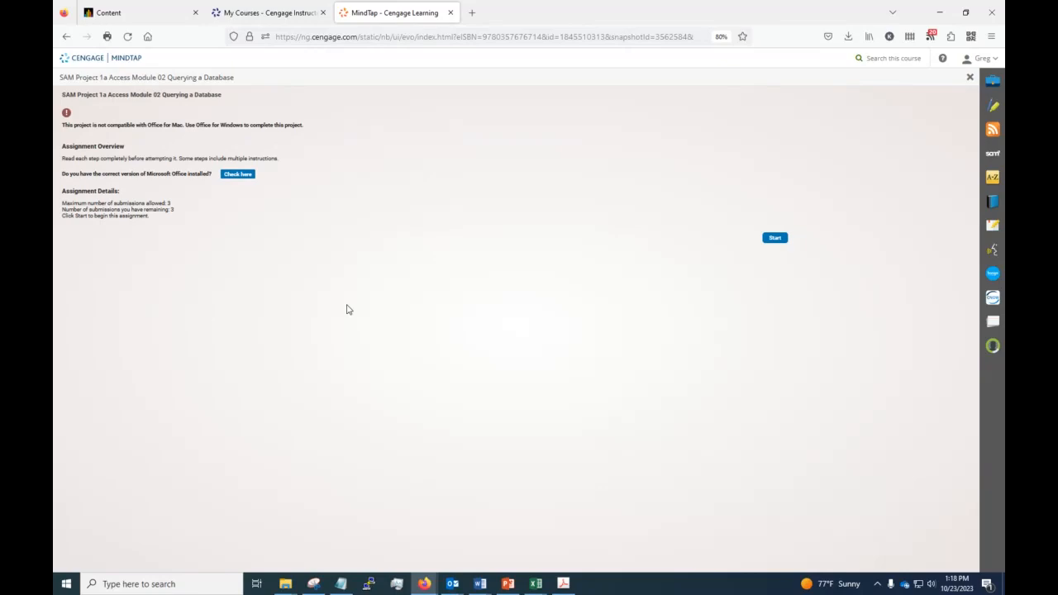
click(773, 239)
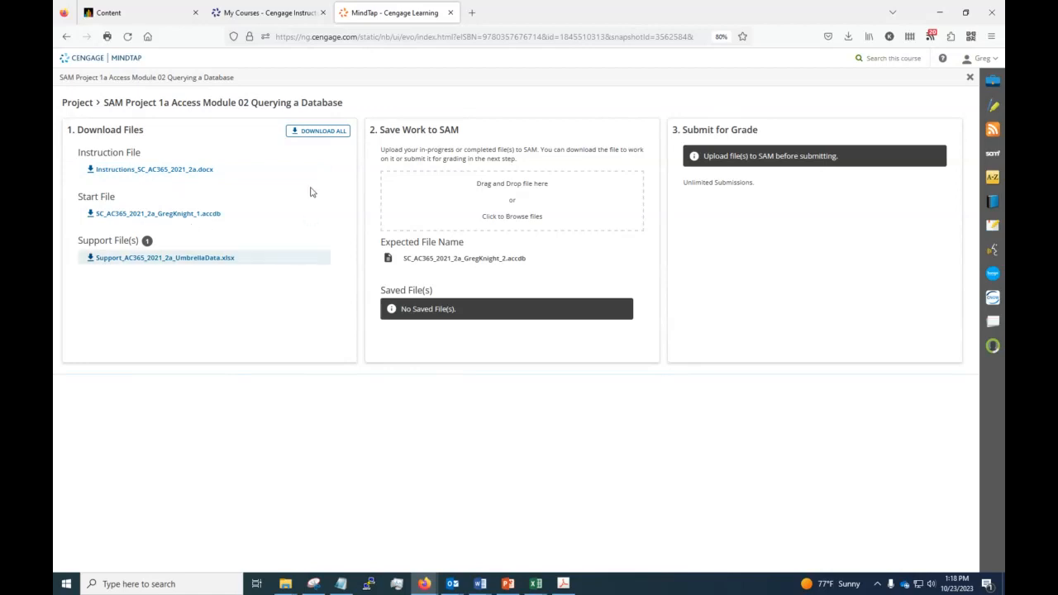
Step: Download all the project files and close the Word documents that open
click(314, 134)
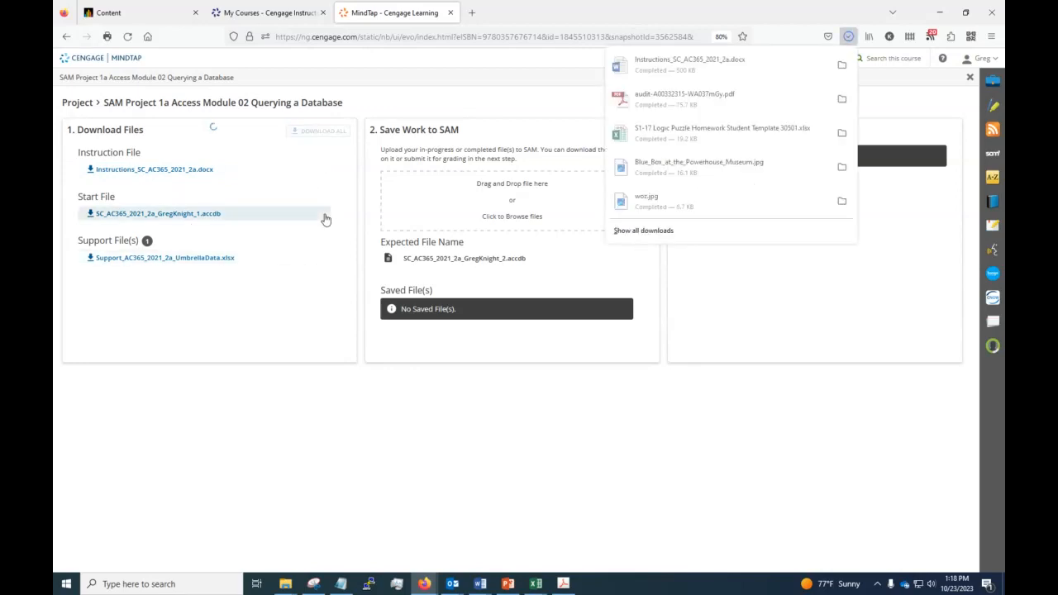
click(762, 99)
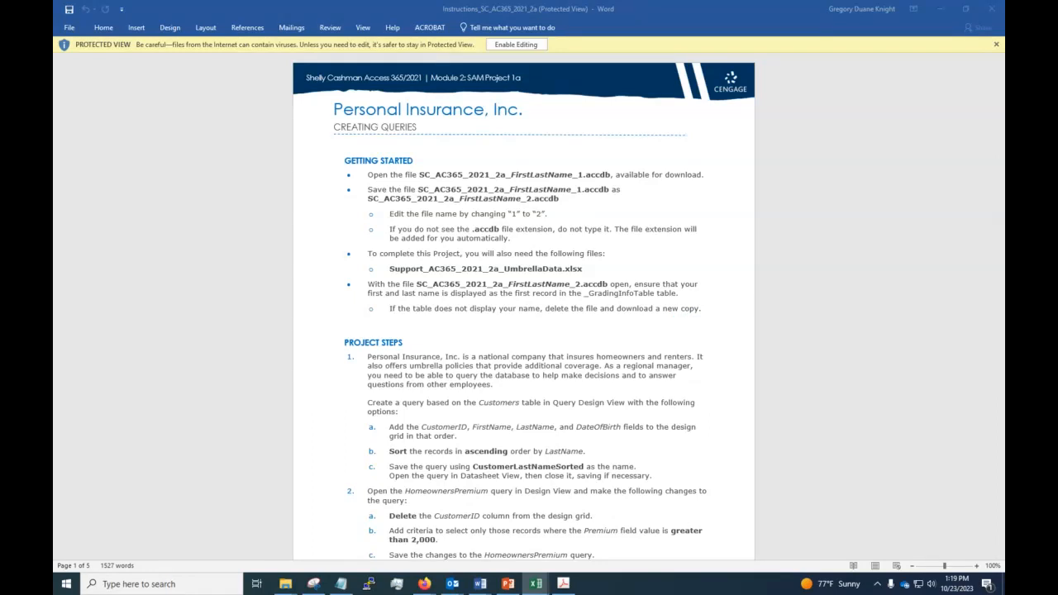
key(alt+Tab)
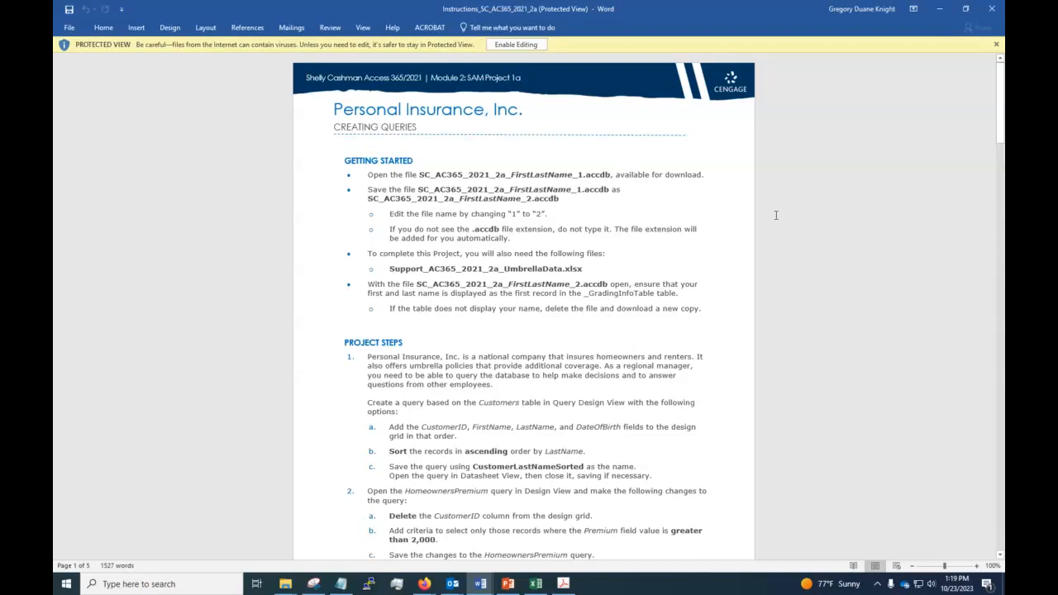
click(992, 8)
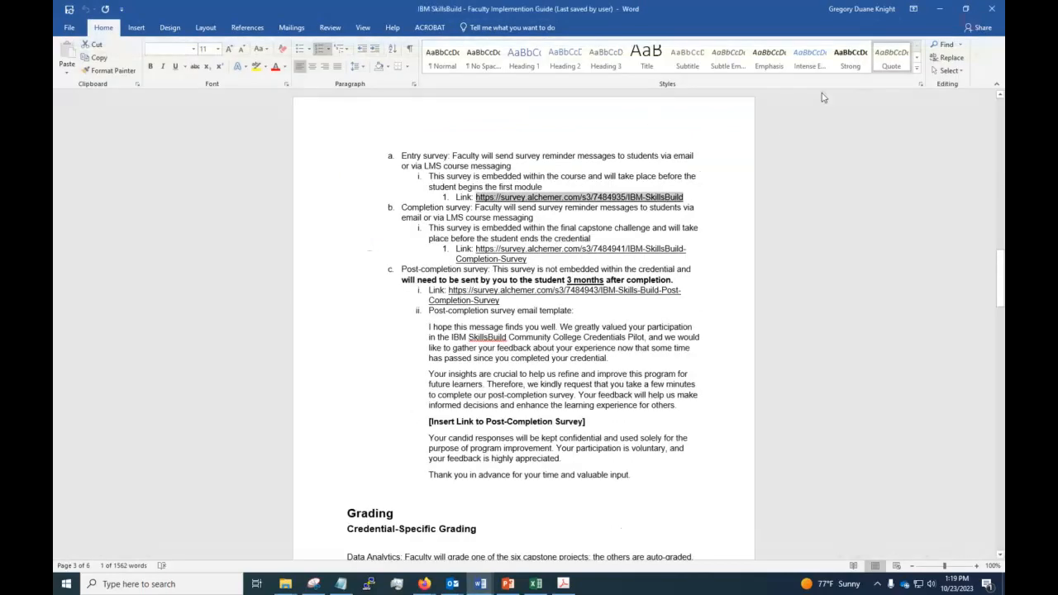
click(993, 10)
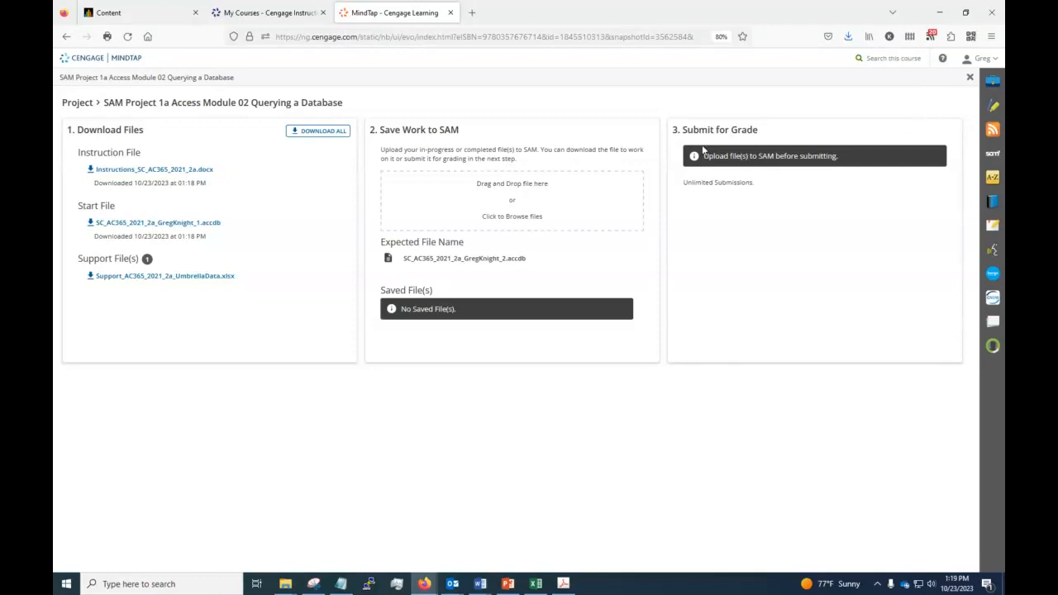
Step: Show the downloaded support workbook in its Downloads folder, then widen and reposition the folder window so the file names are readable
click(844, 43)
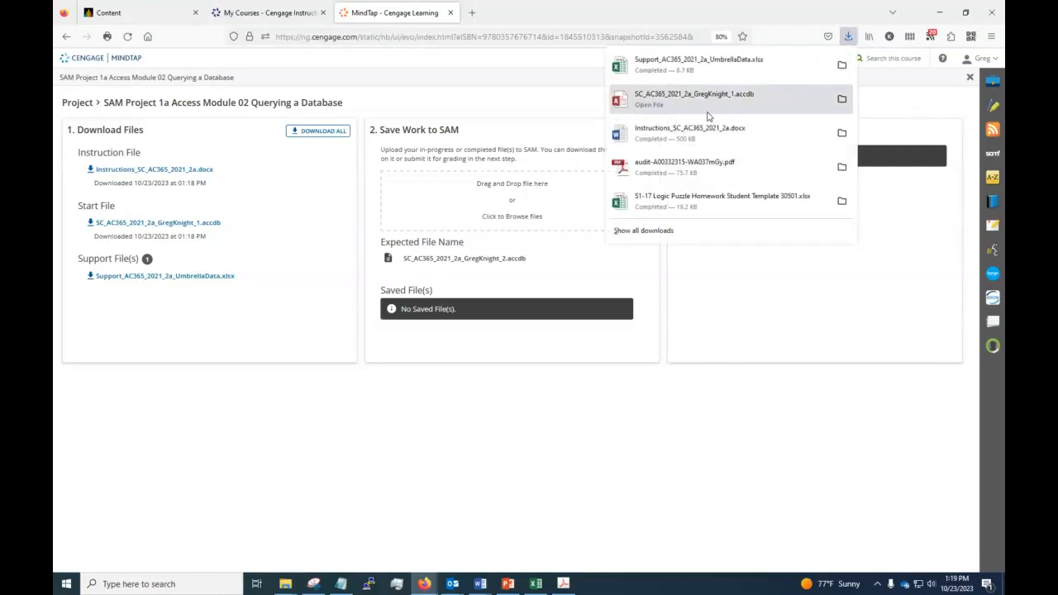
click(834, 73)
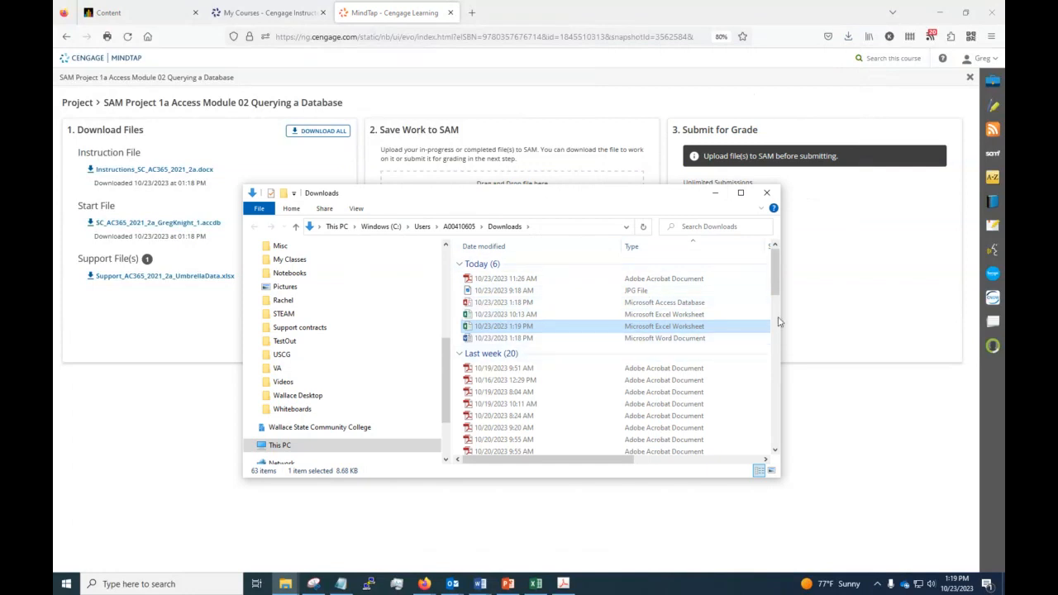
drag(779, 321, 1001, 315)
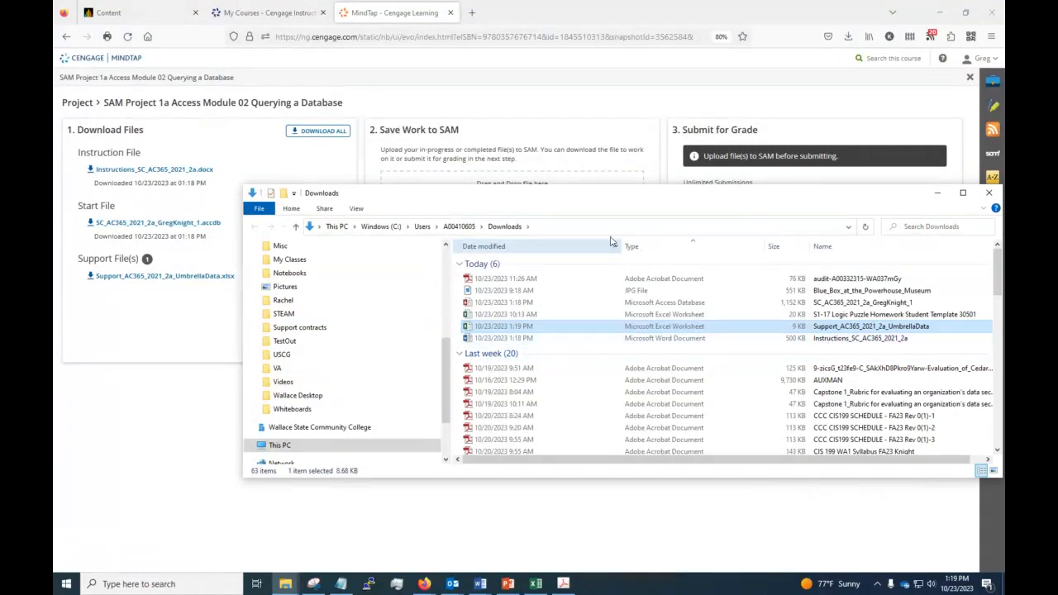
drag(574, 196, 435, 108)
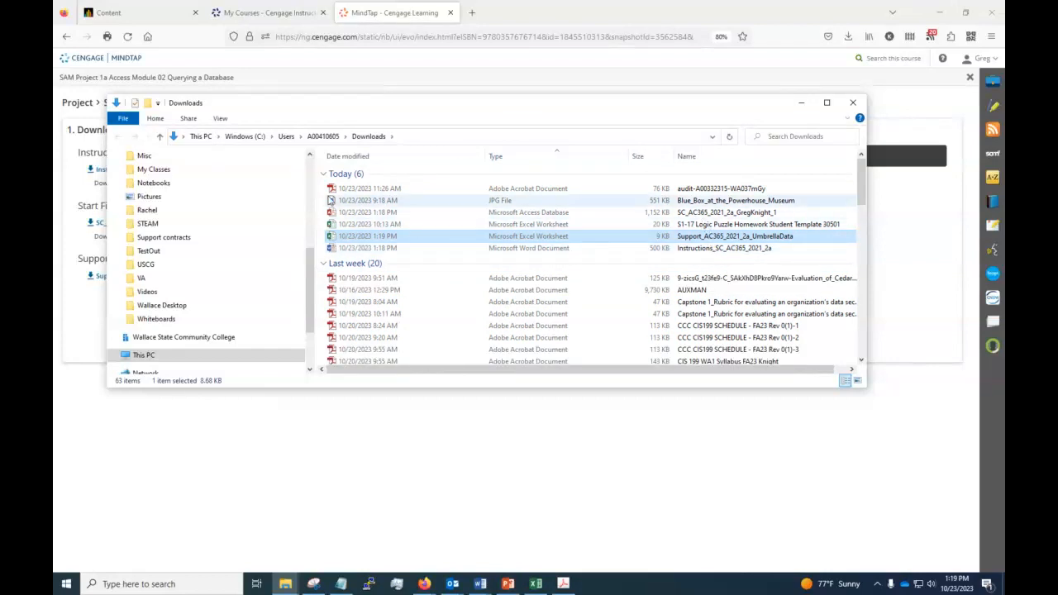
Step: Delete all of the files grouped under Today in the Downloads folder
shift+click(349, 189)
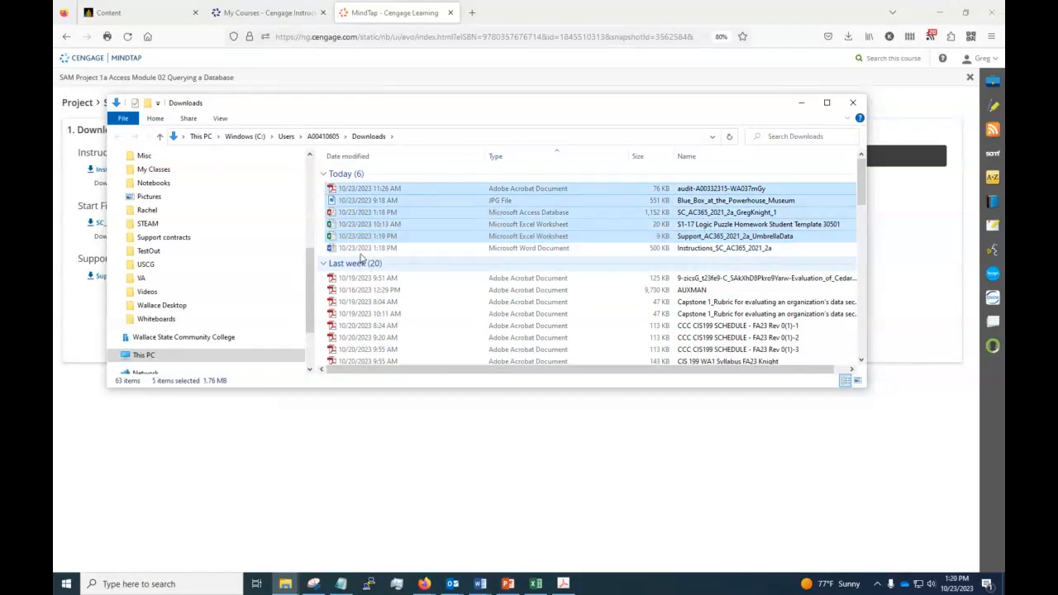
shift+click(364, 249)
shift+click(351, 190)
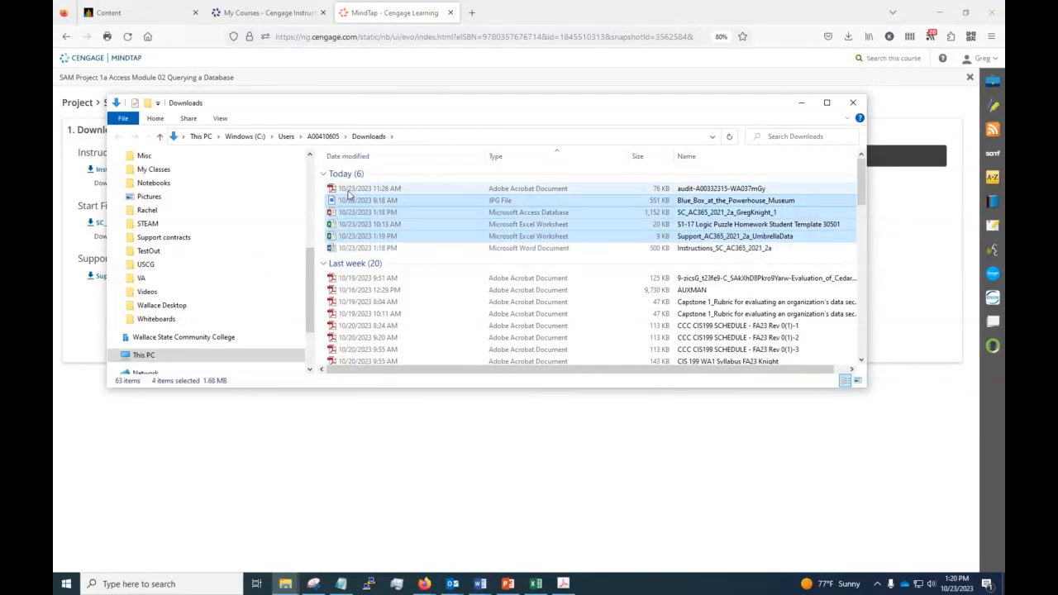
click(351, 189)
shift+click(353, 250)
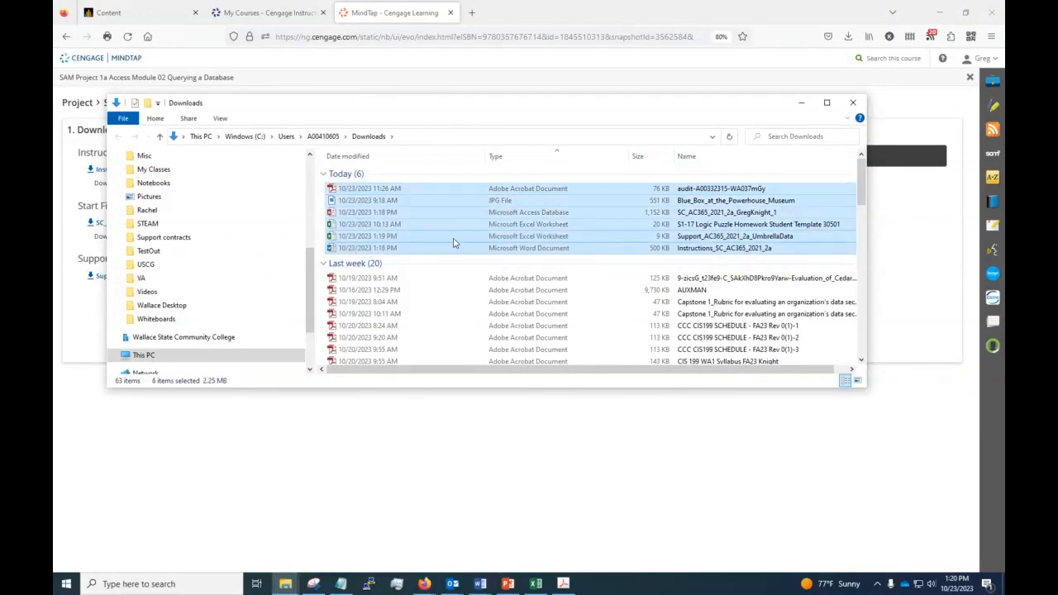
key(Delete)
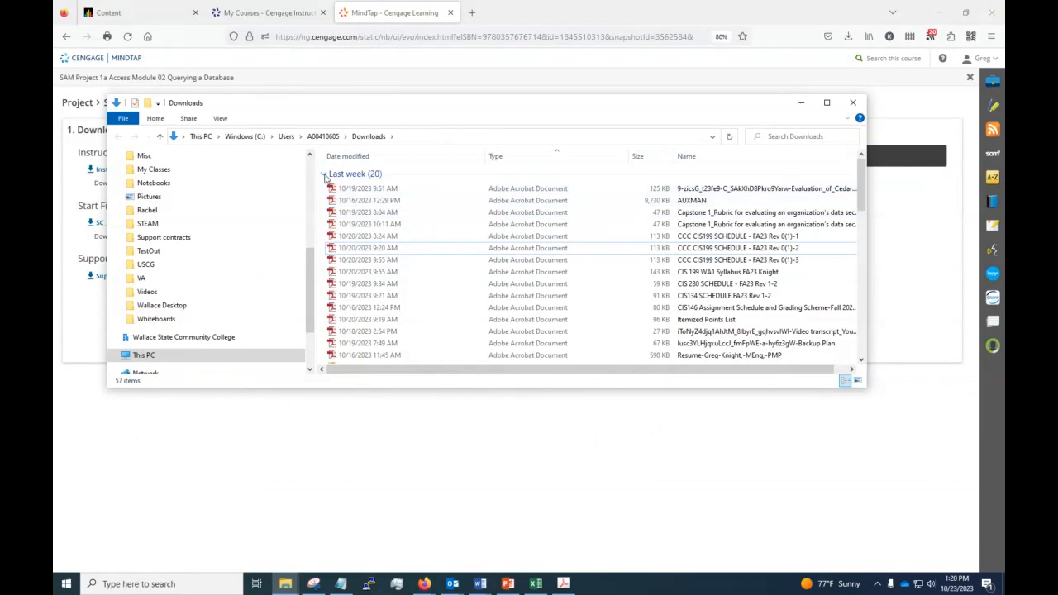
Step: Collapse the Last week and Earlier this month groups and move the Downloads window off the project page
click(324, 174)
click(319, 191)
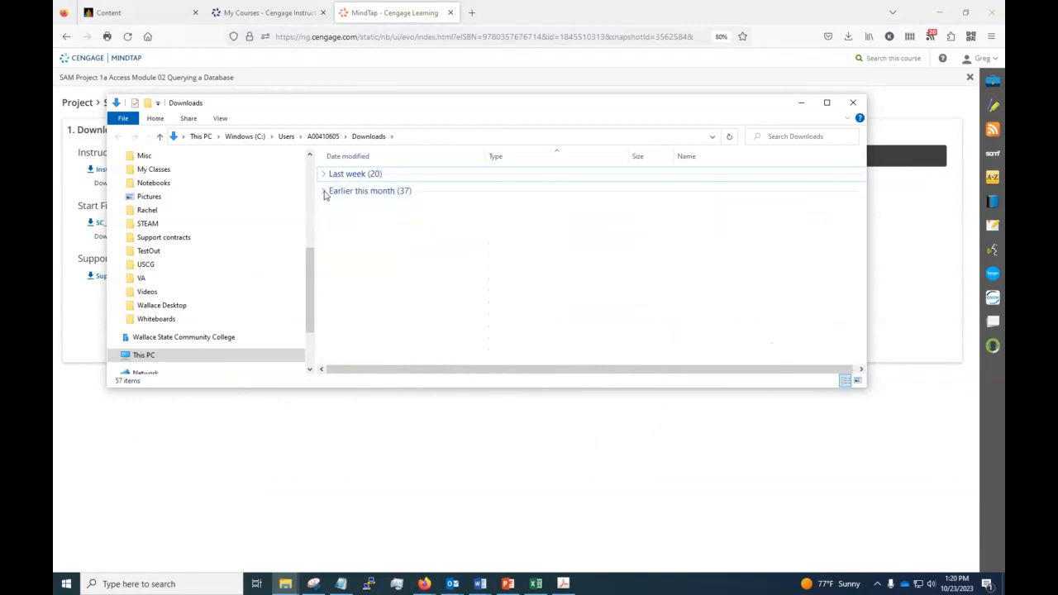
drag(489, 110, 1003, 181)
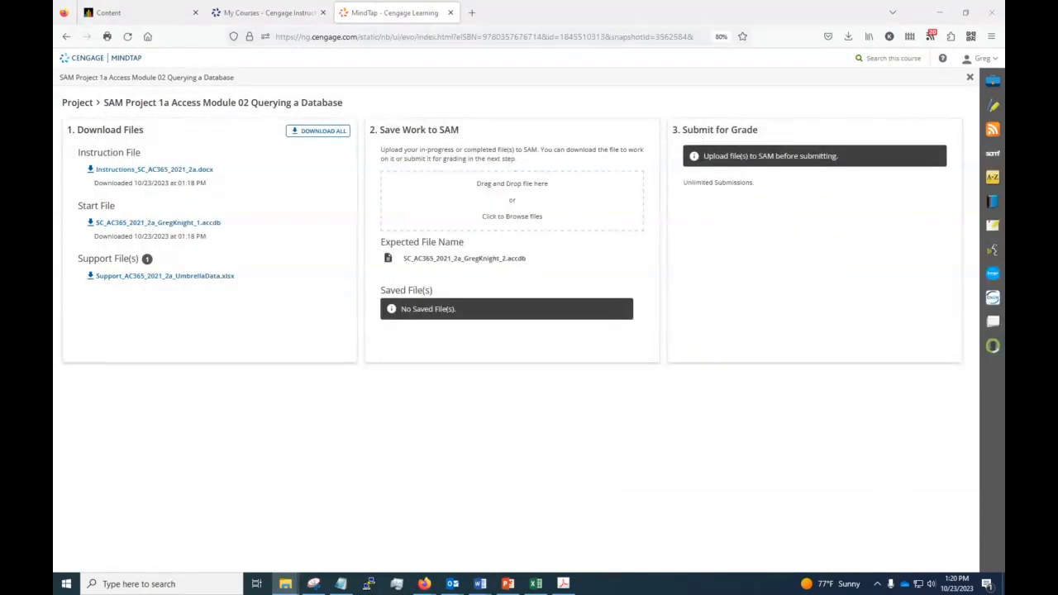
Step: Download all the project files again and close both Word documents that open
click(320, 132)
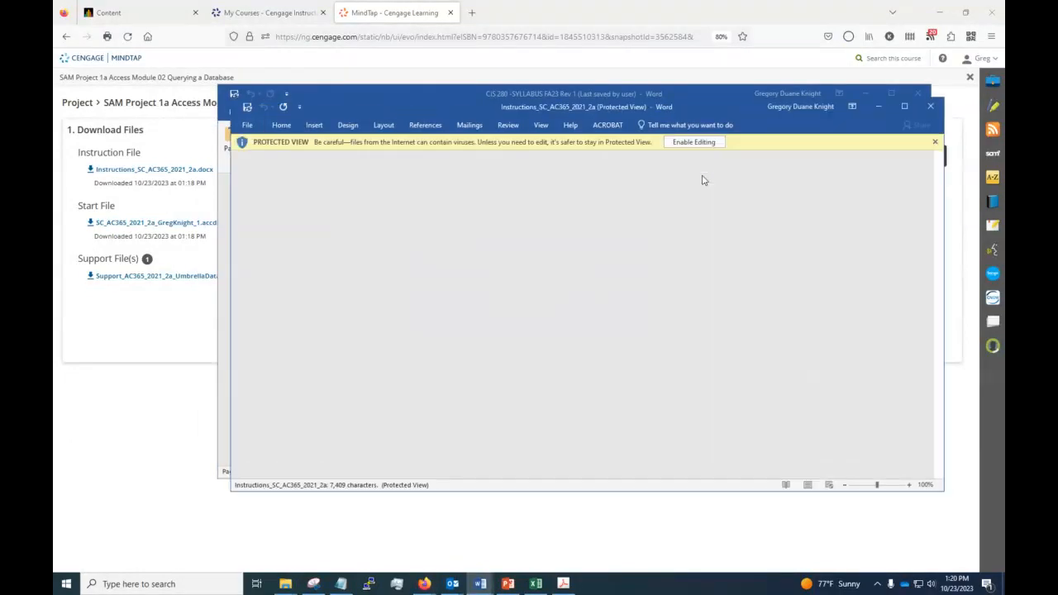
click(932, 108)
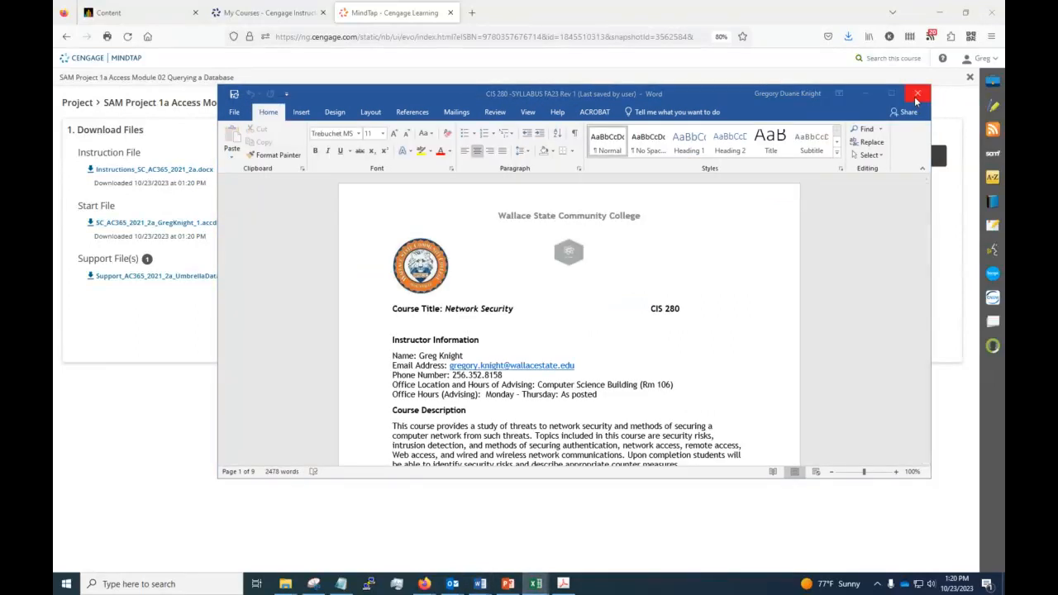
click(914, 96)
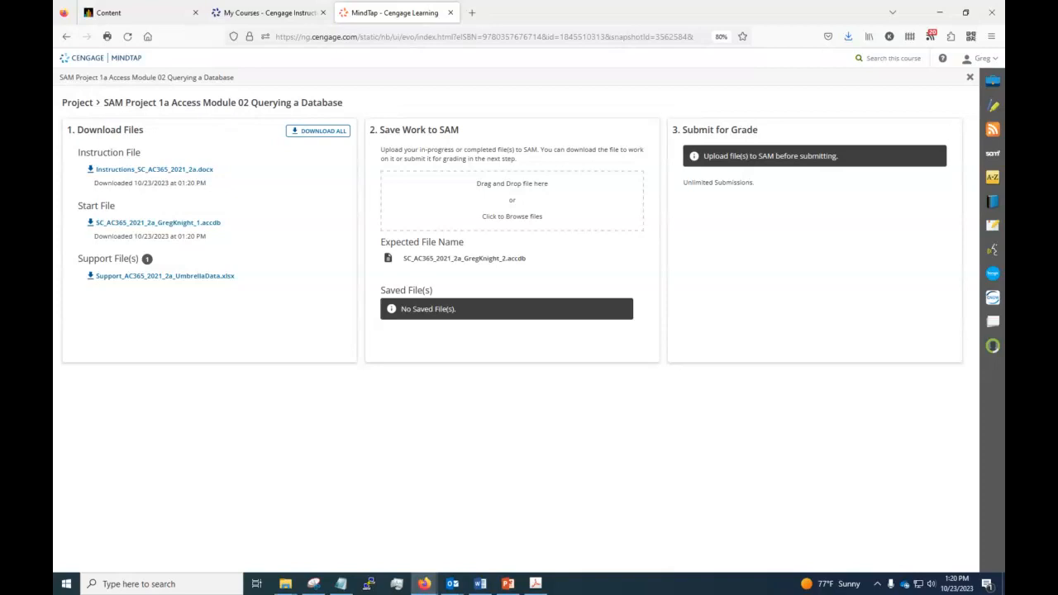
Step: Minimize the browser and Notepad, then bring the Downloads folder window onto the desktop and widen it
click(939, 12)
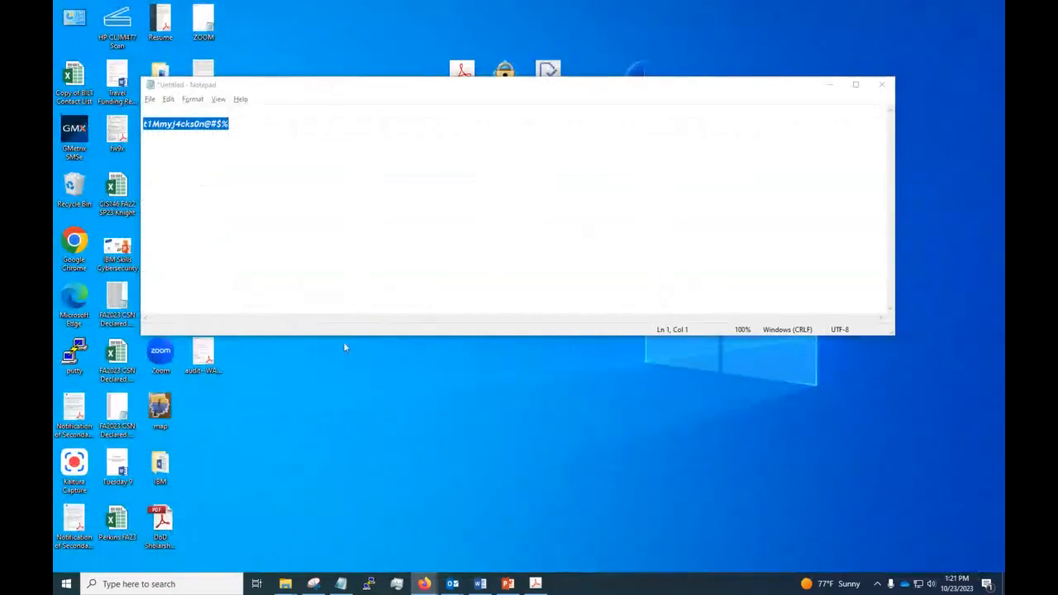
click(830, 85)
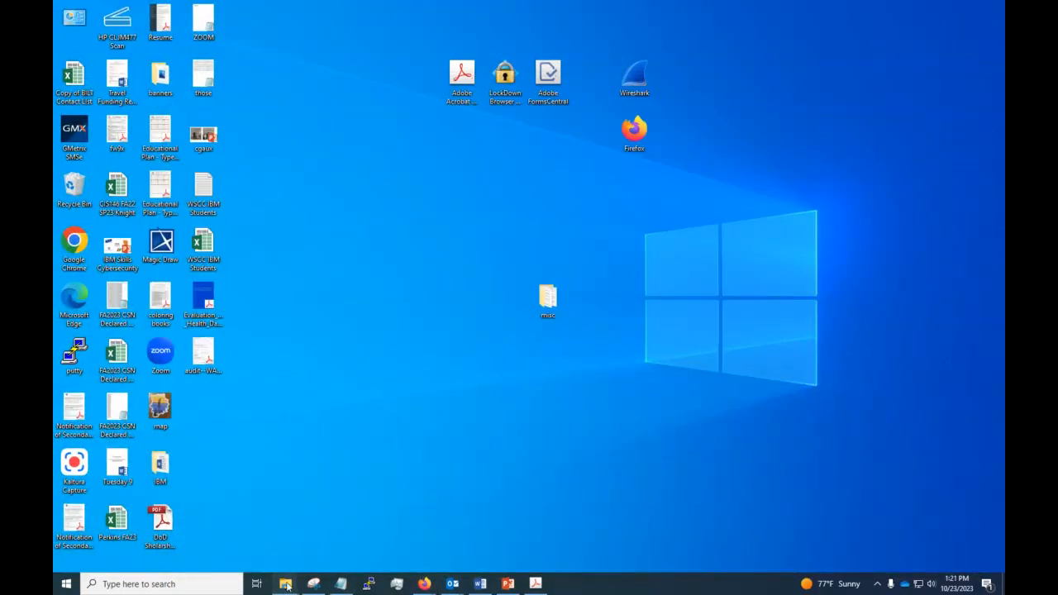
mouse_move(285, 589)
drag(1003, 139, 419, 114)
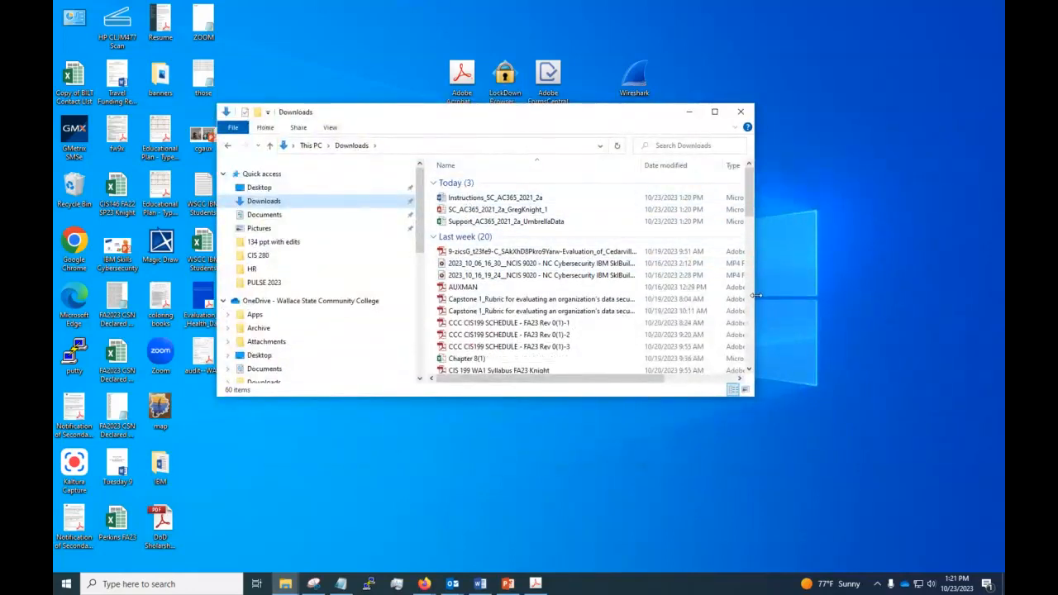
drag(752, 257, 816, 257)
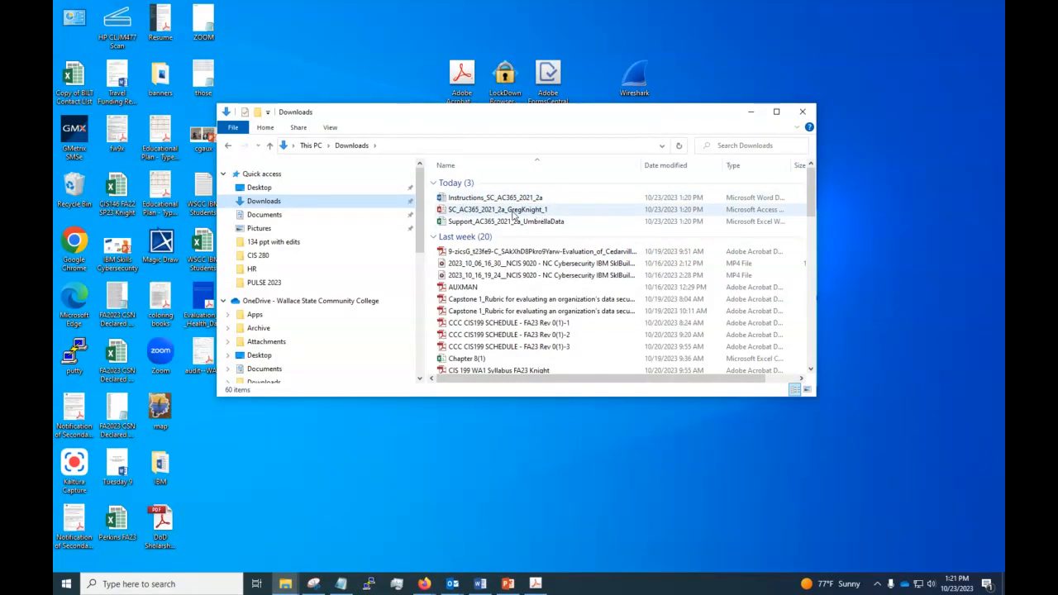
Step: Rename the SC_AC365_2021_2a Access start file so that its name ends in _2 instead of _1
click(511, 210)
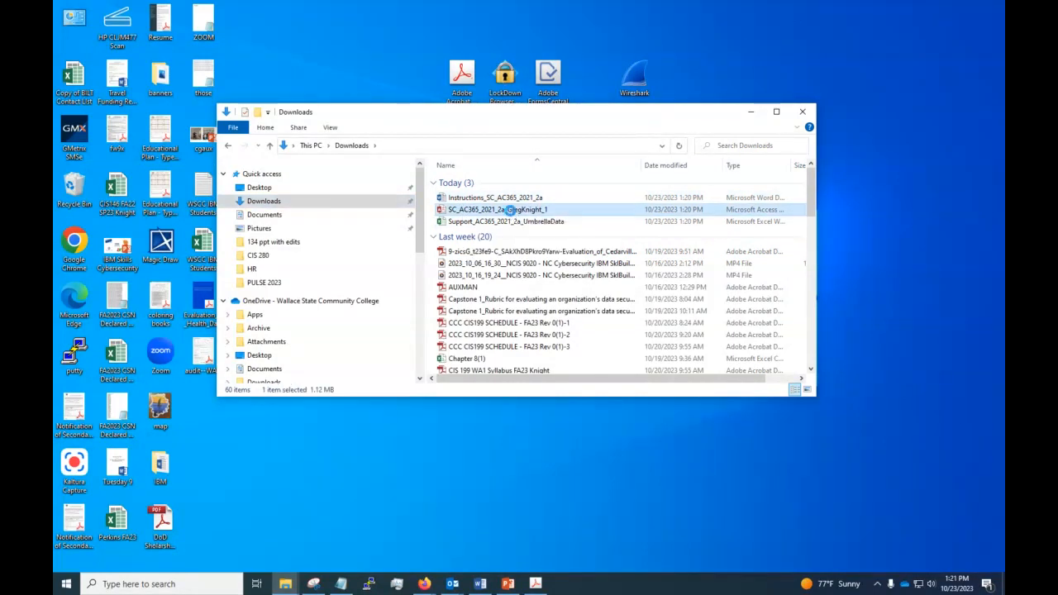
right_click(510, 210)
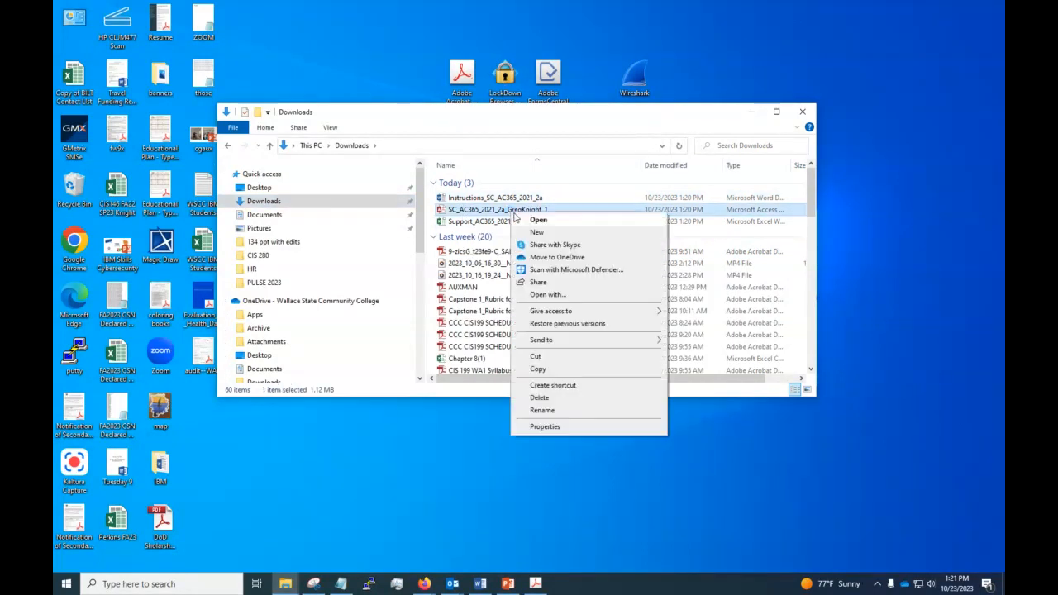
click(541, 410)
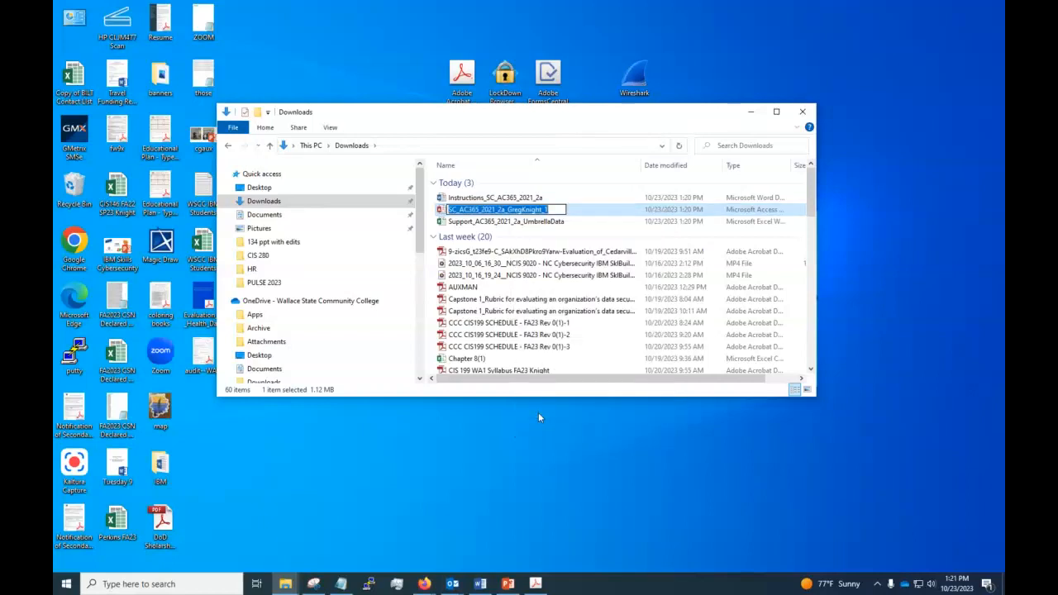
key(End)
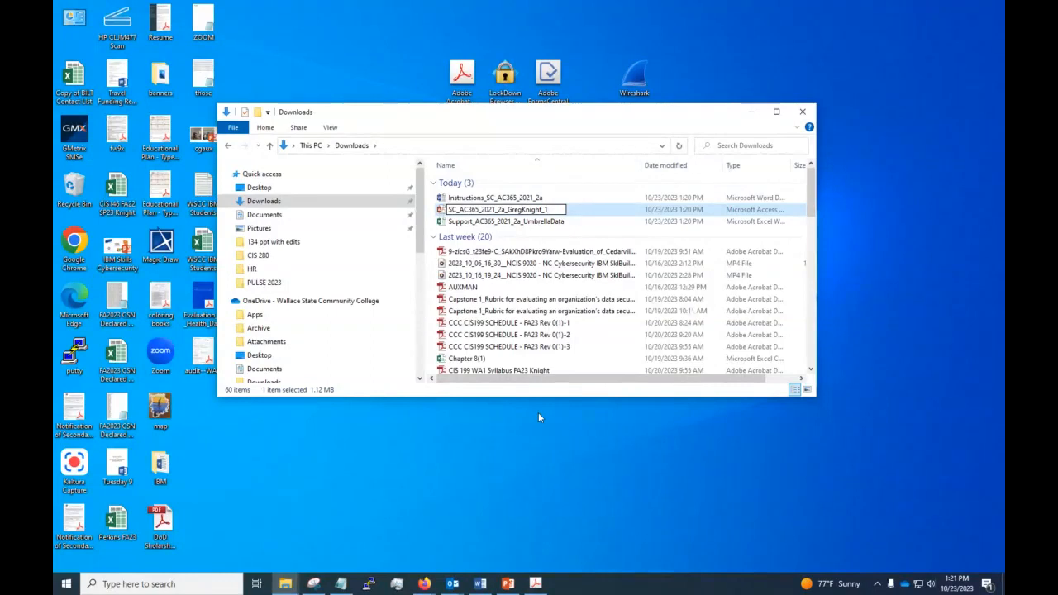
key(BackSpace)
text(2)
key(Return)
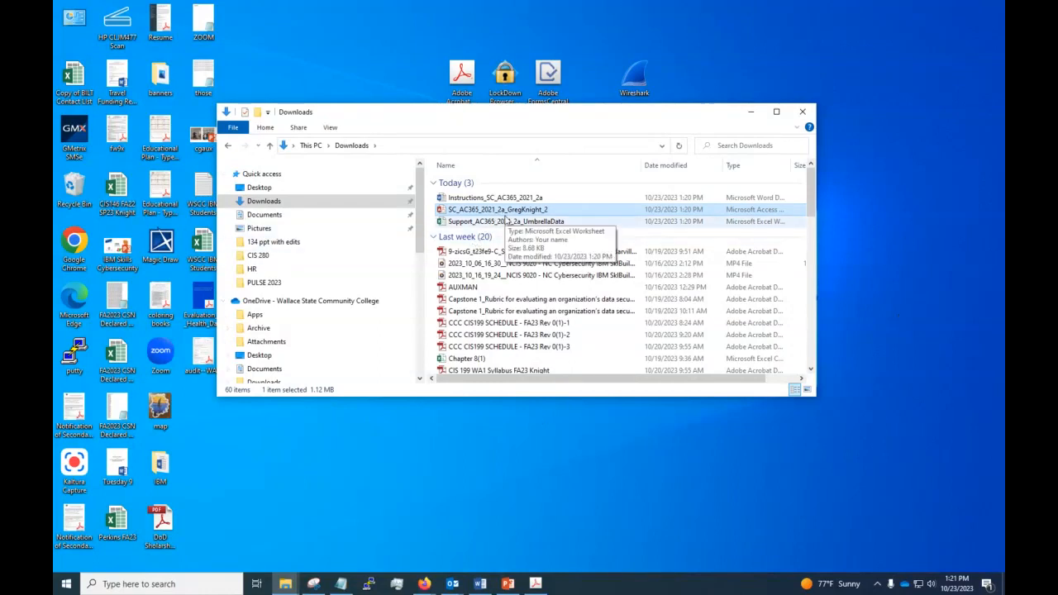
Step: Open the Instructions_SC_AC365_2021_2a document in Word and close the unrelated document that opens with it
double_click(475, 198)
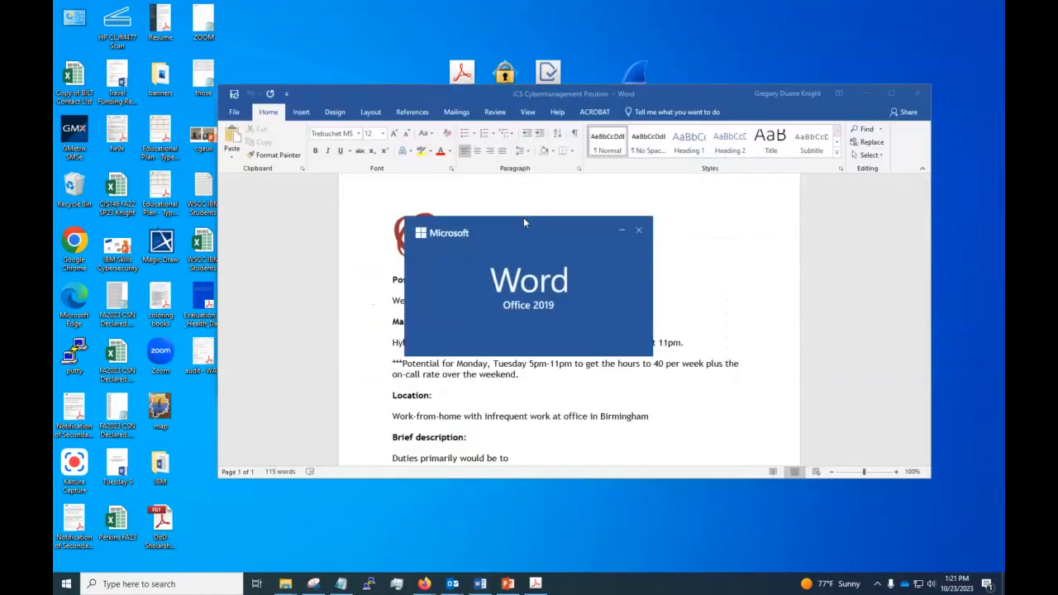
click(917, 94)
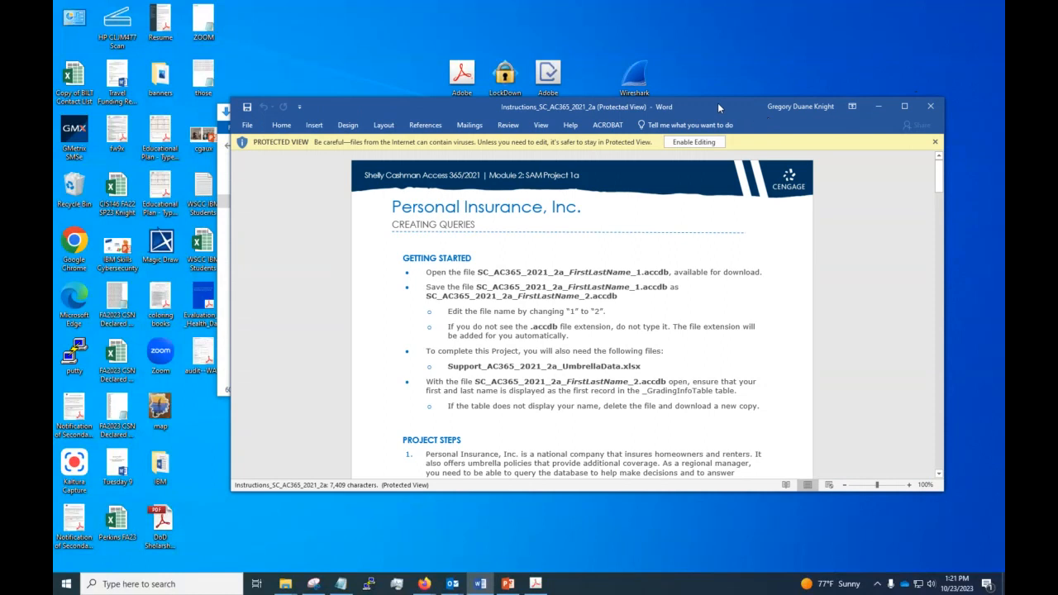
Step: Enable editing for the Instructions_SC_AC365_2021_2a document and maximize its window
click(693, 142)
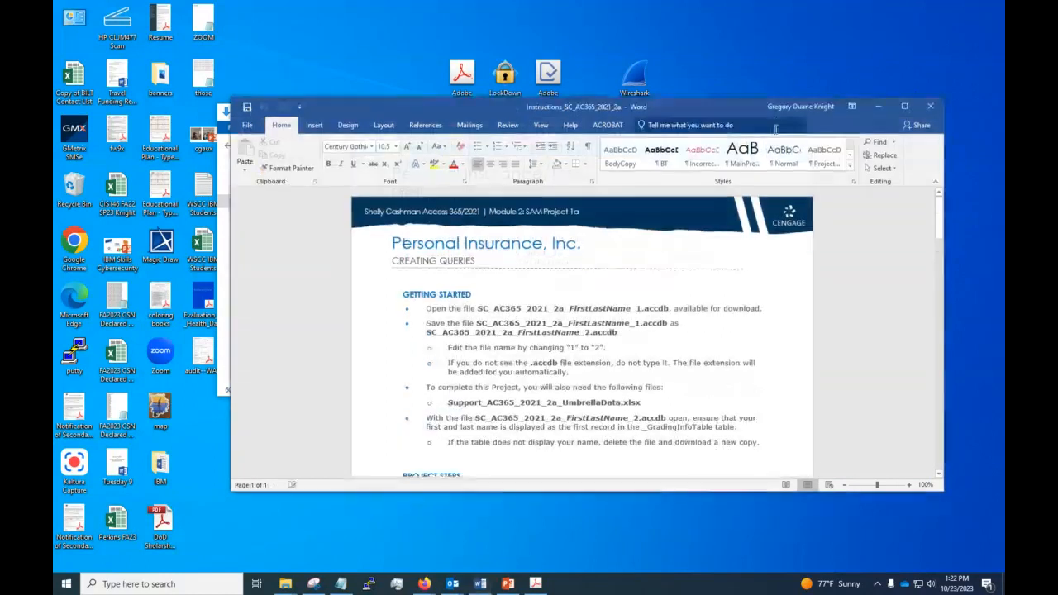
drag(775, 107, 698, 49)
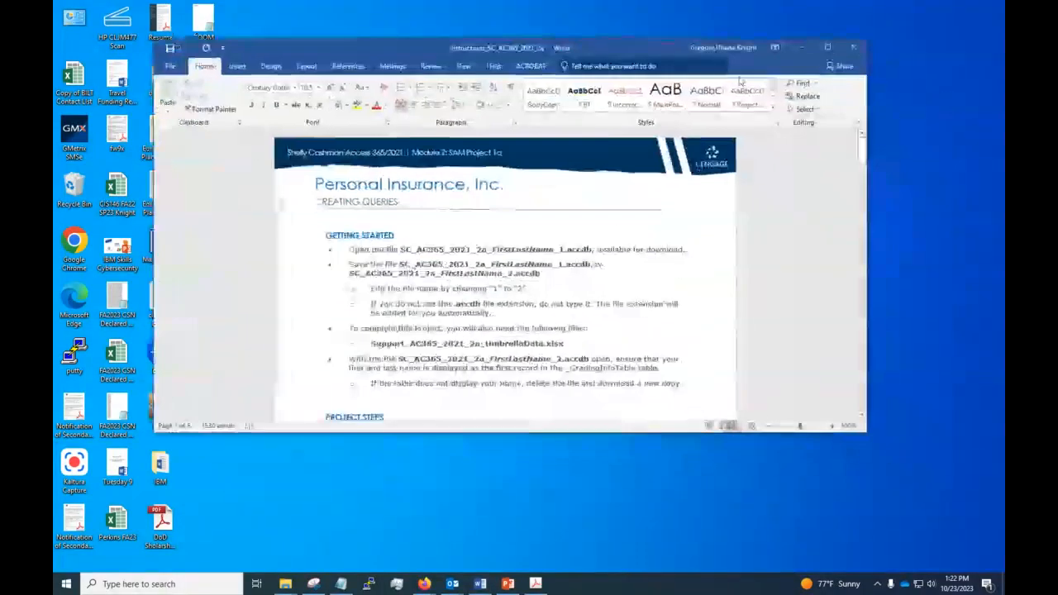
click(824, 49)
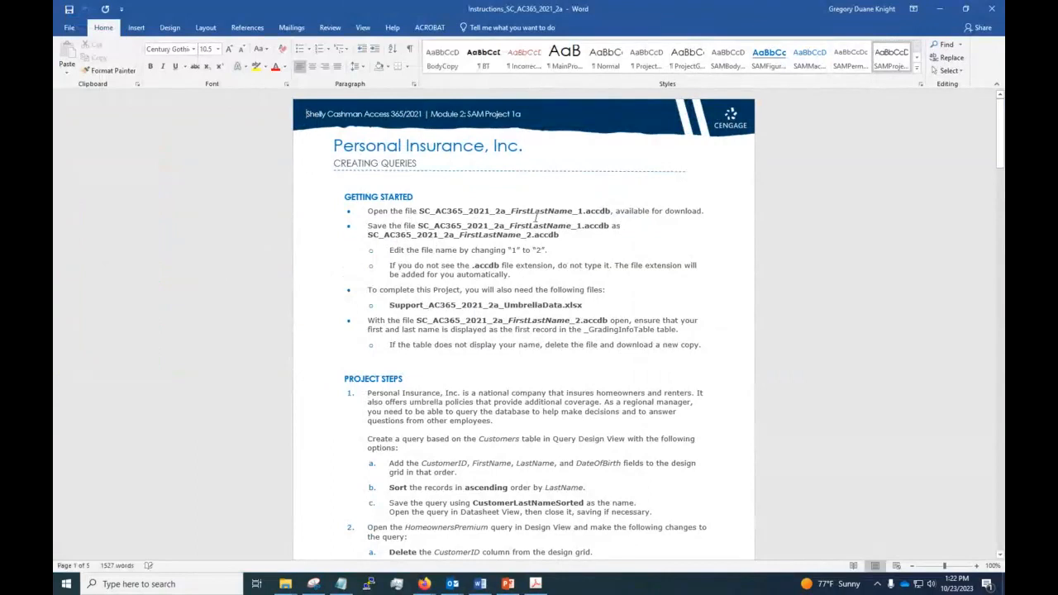
Step: Read the Getting Started notes and the first project steps, then move the document window off this screen to uncover the Downloads folder
click(557, 251)
triple_click(427, 253)
click(498, 290)
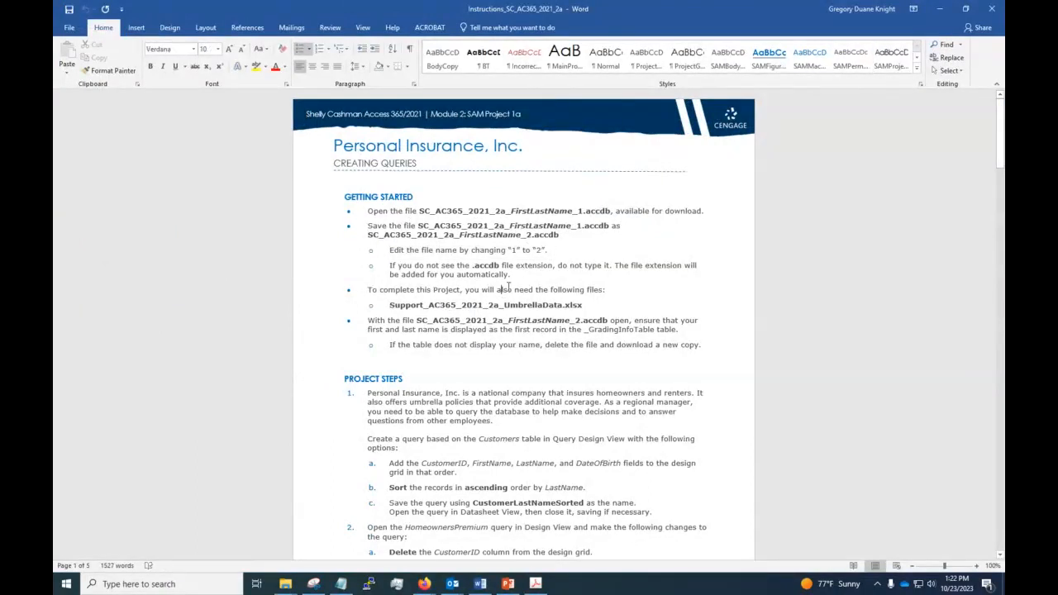
scroll(467, 330, down, 4)
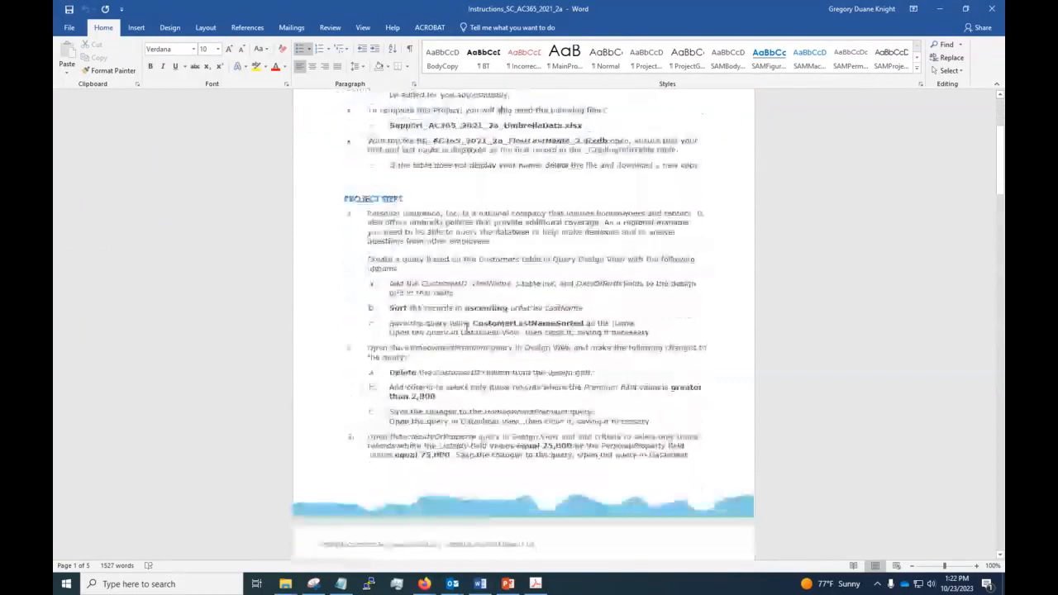
scroll(467, 329, down, 2)
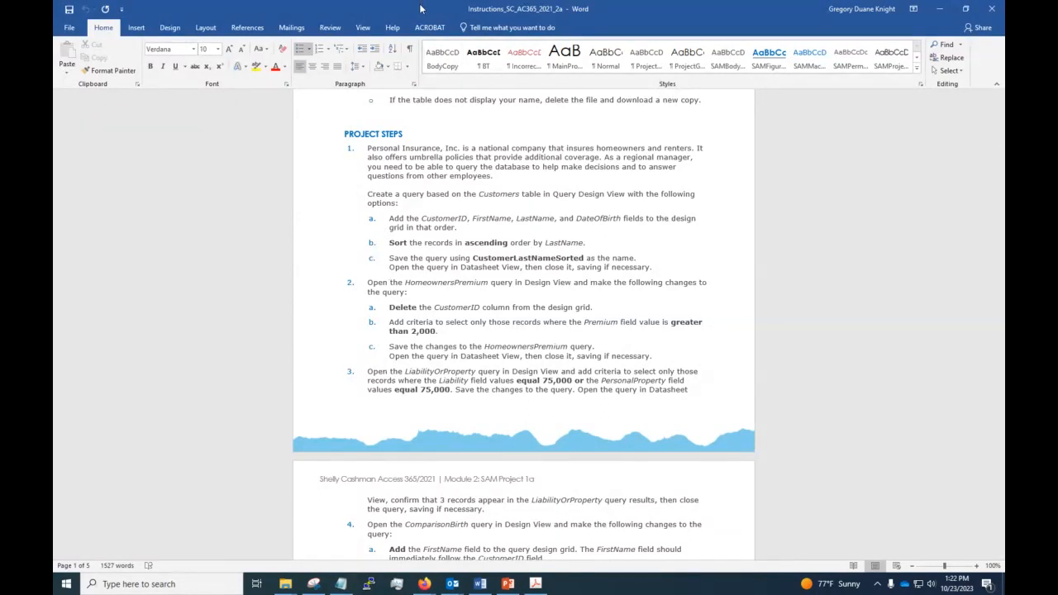
drag(421, 6, 1004, 86)
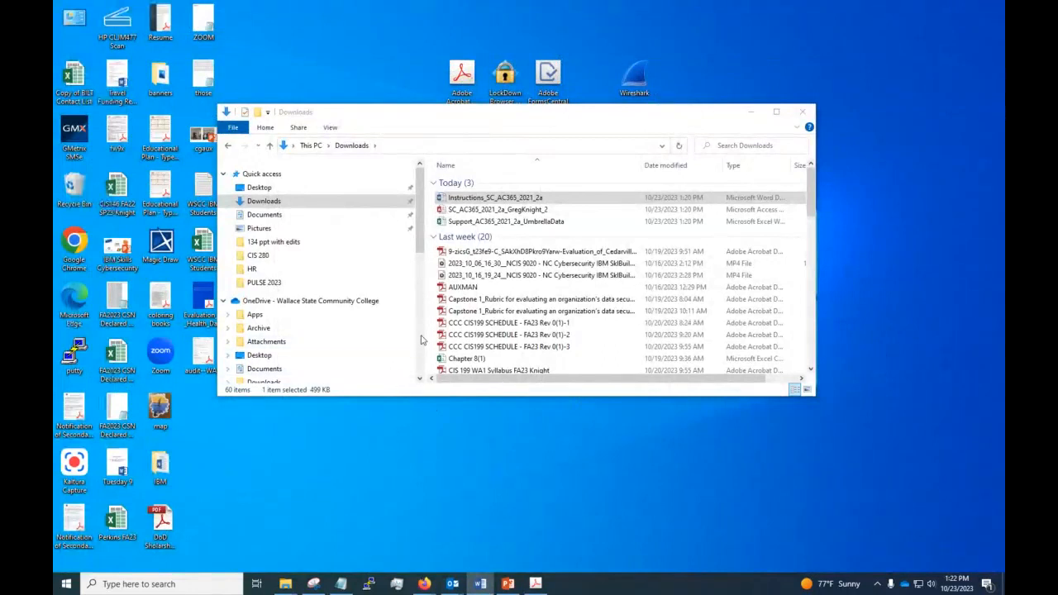
Step: Open the renamed SC_AC365_2021_2a database ending in _2 from the Downloads folder in Access and maximize its window
click(452, 211)
double_click(452, 214)
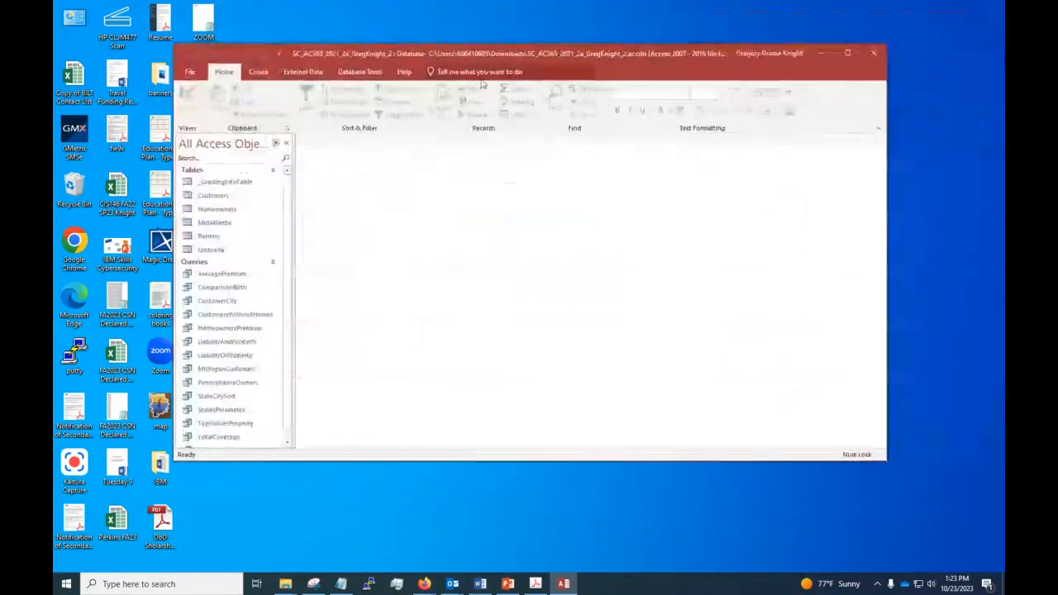
click(847, 53)
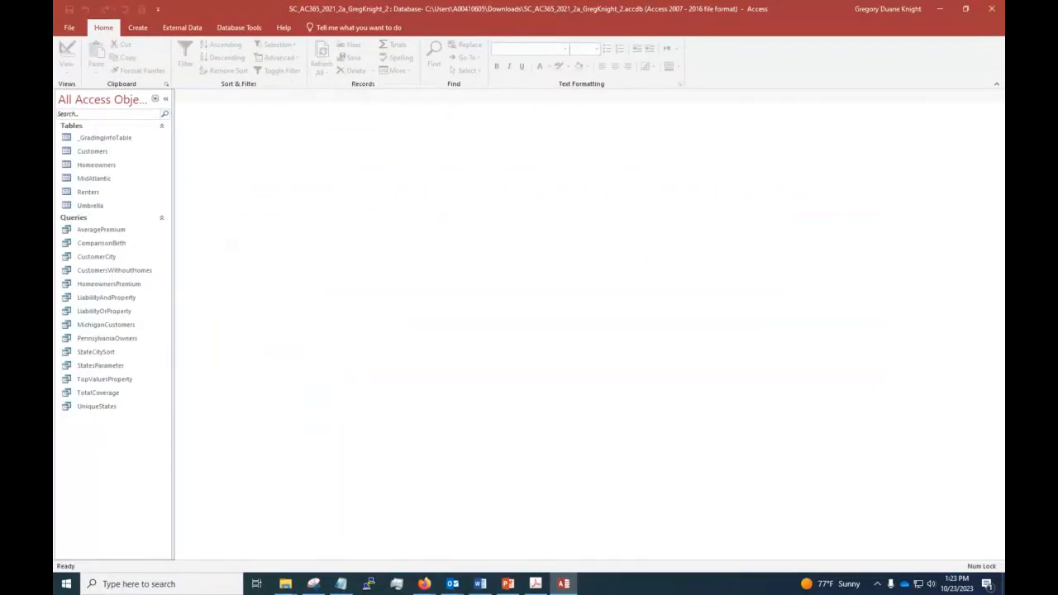
Step: View the SAM project page in the browser, then minimize it to return to the Access database
key(super+d)
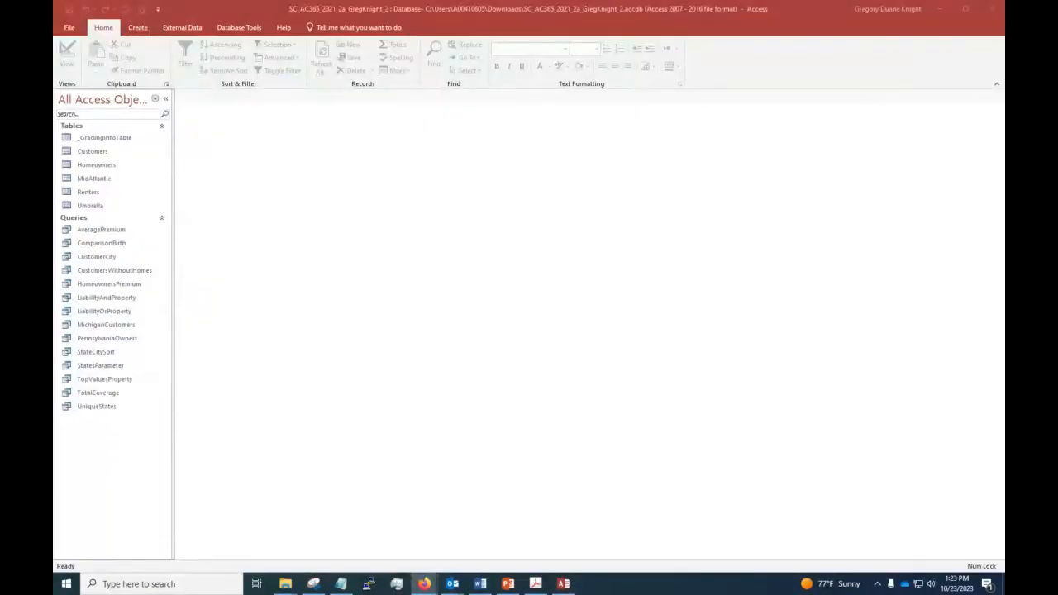
key(alt+Tab)
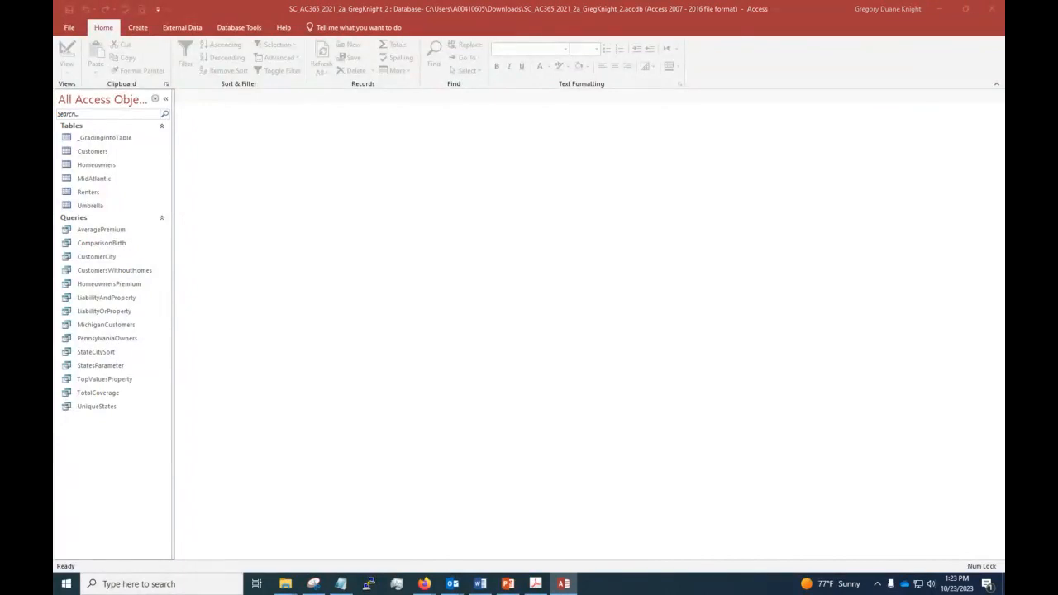
click(939, 9)
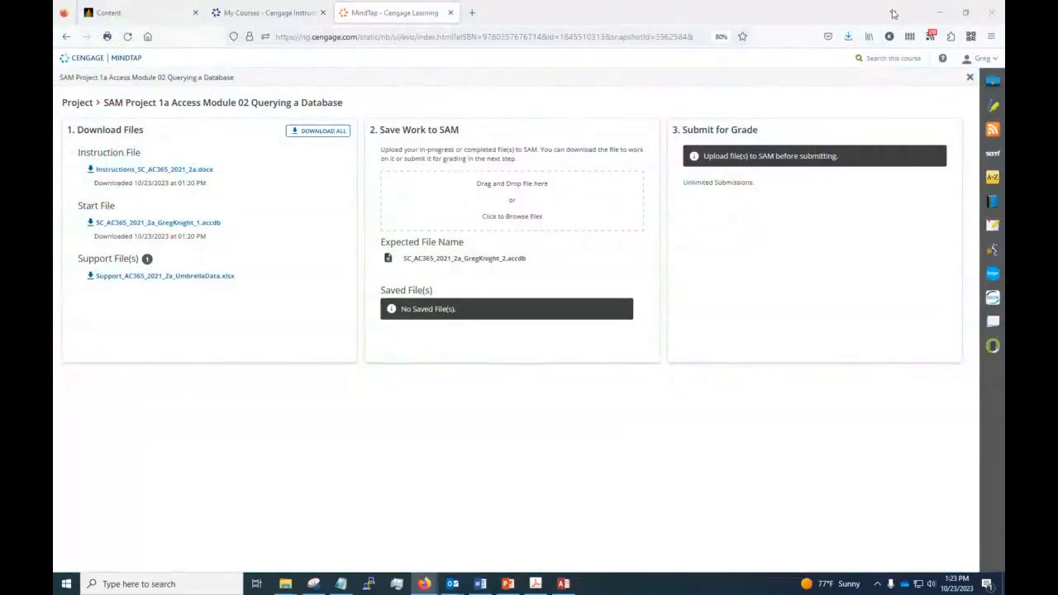
click(940, 12)
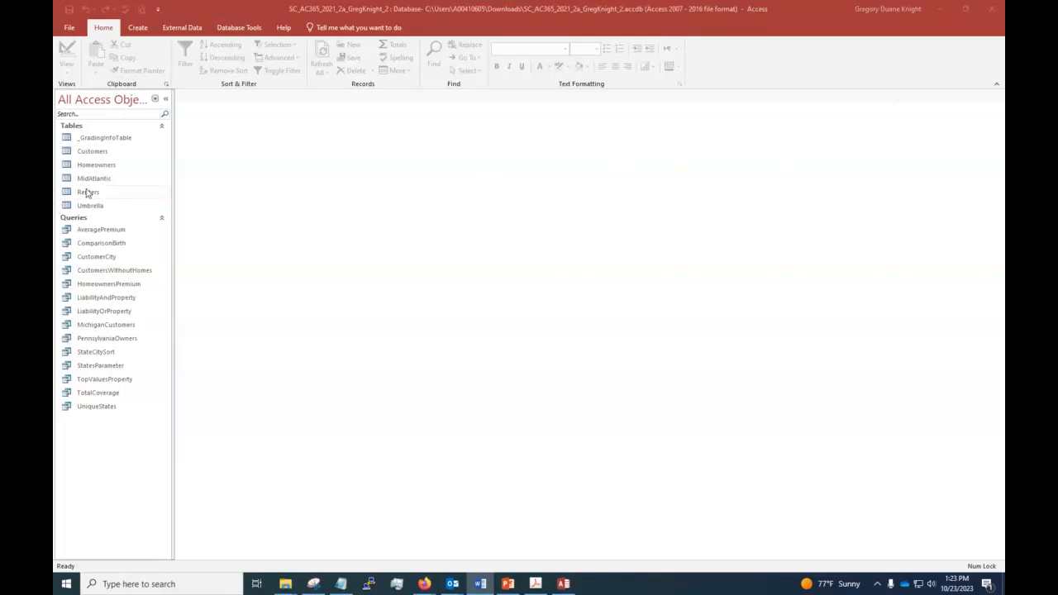
Step: Create a new query in Design View, add the Customers table to it and close the Show Table dialog
click(89, 152)
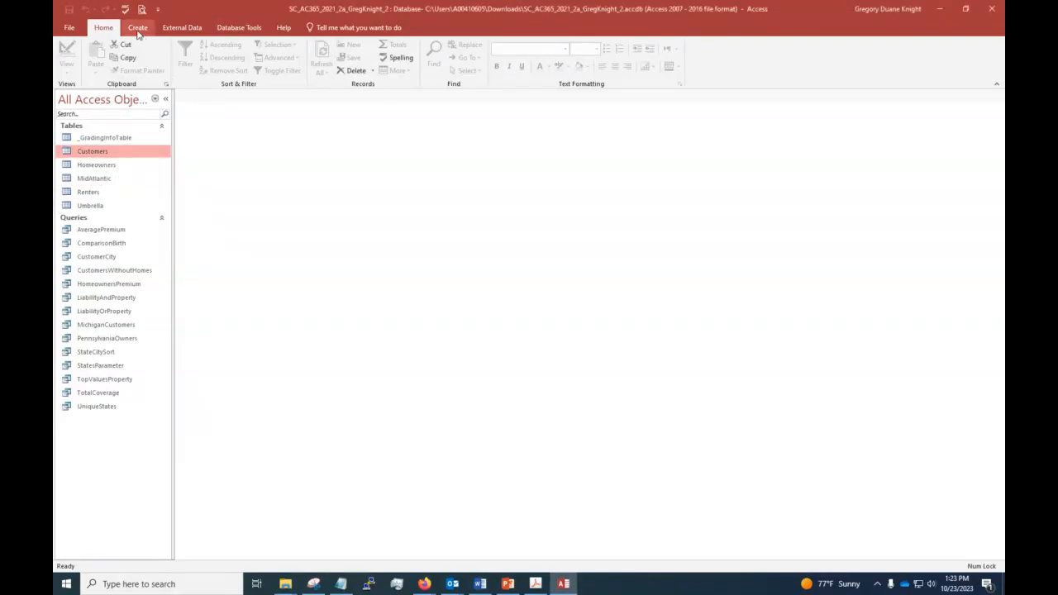
click(137, 28)
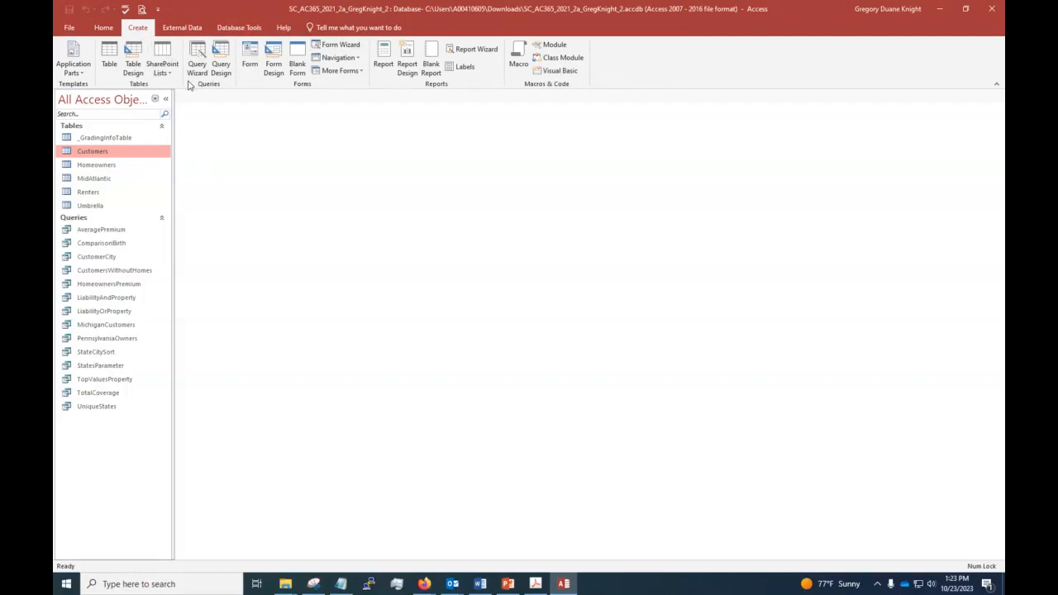
click(222, 54)
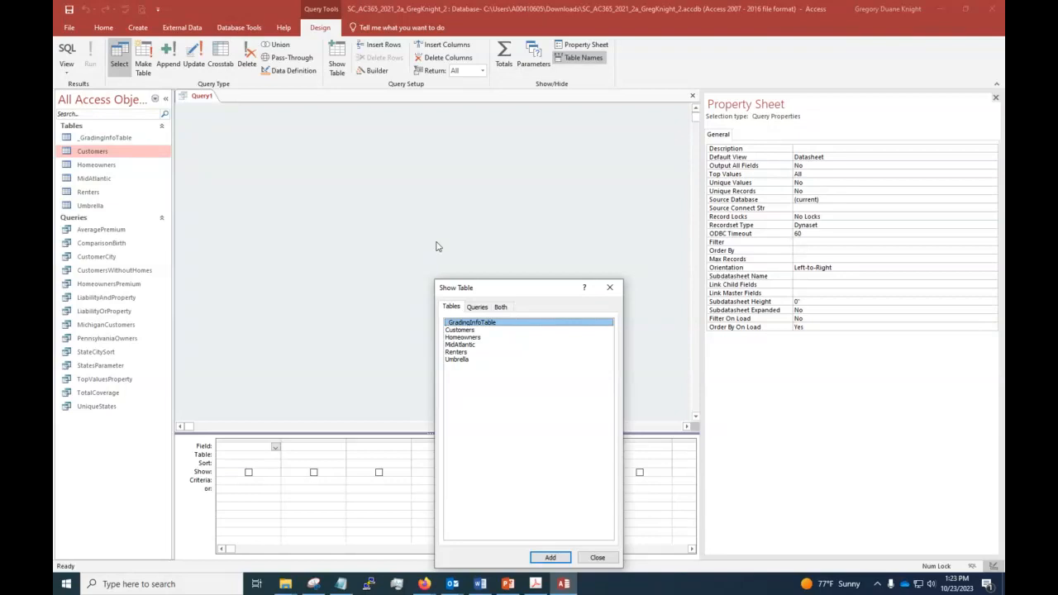
double_click(459, 331)
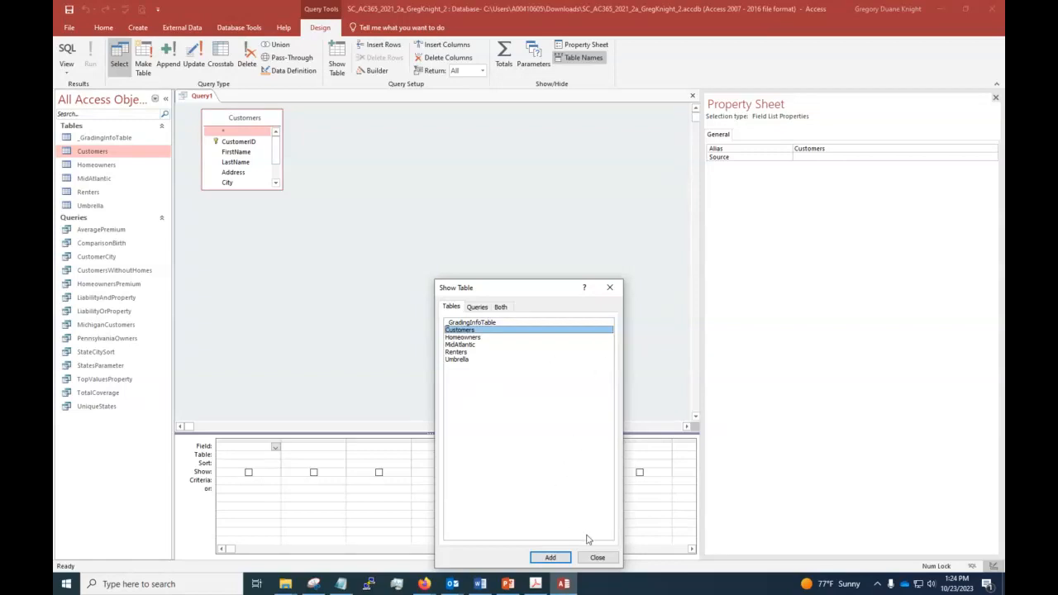
drag(504, 294, 799, 229)
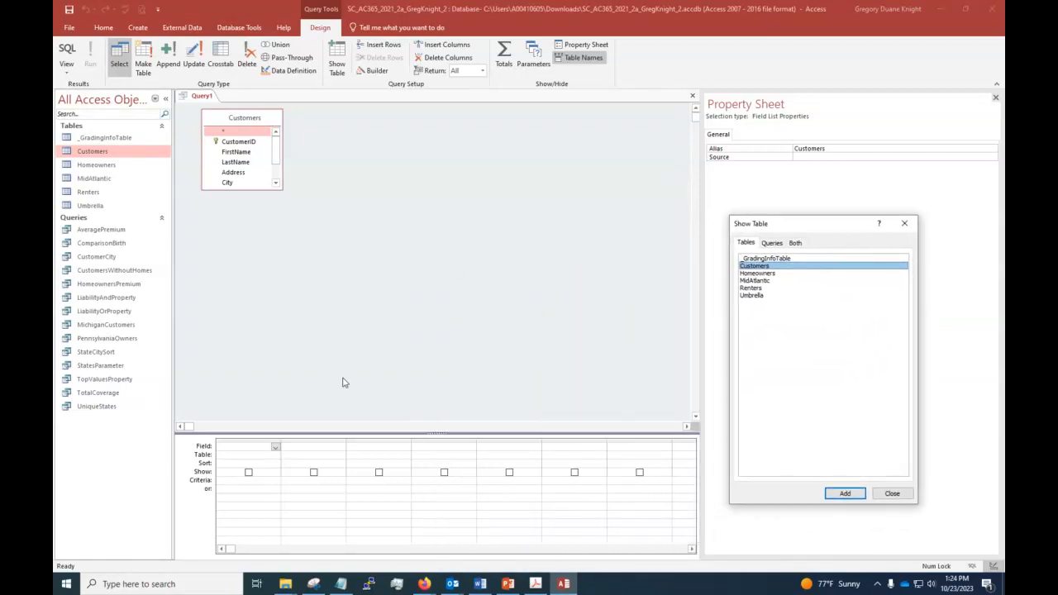
click(275, 447)
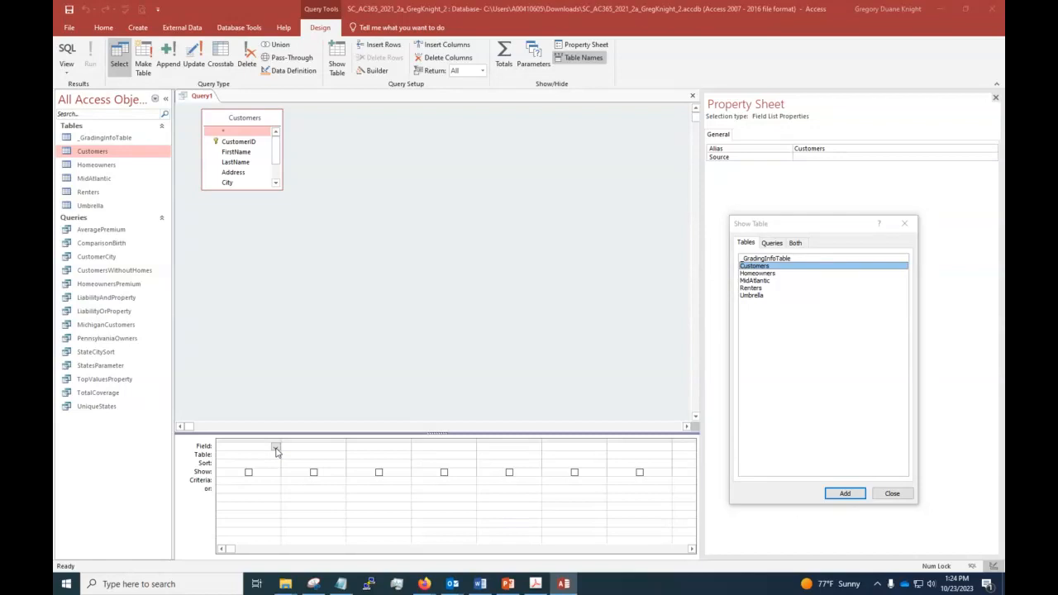
click(892, 493)
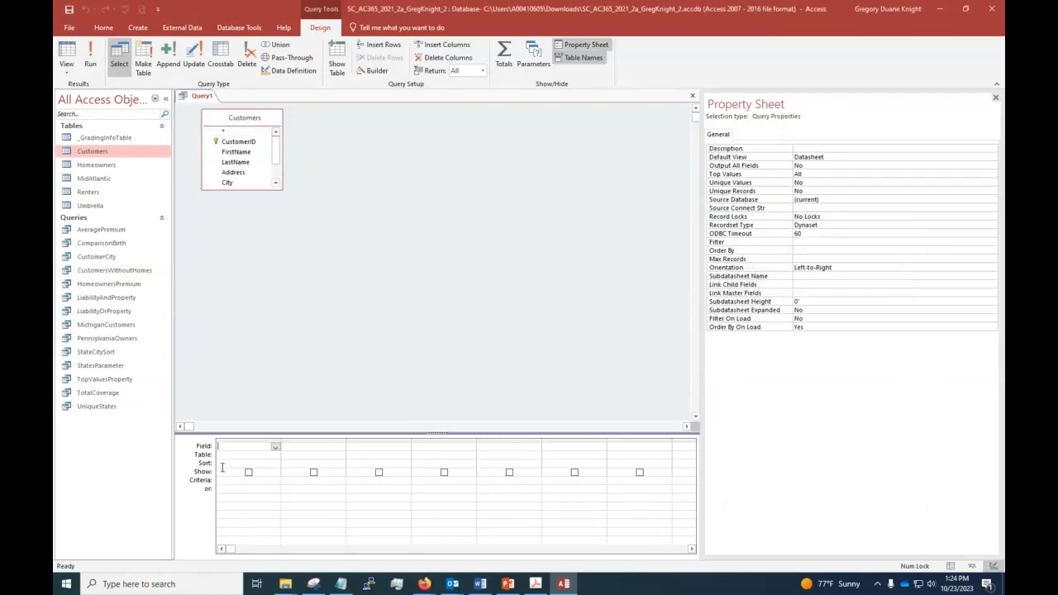
Step: Add the CustomerID, FirstName and LastName fields, in that order, as the first three columns of the query design grid
click(275, 447)
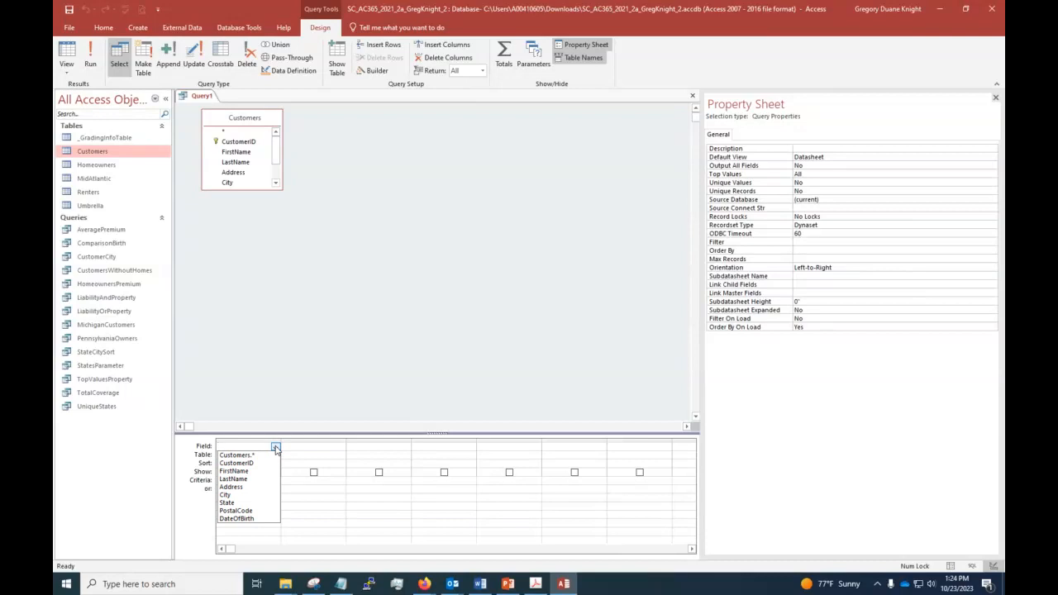
click(261, 463)
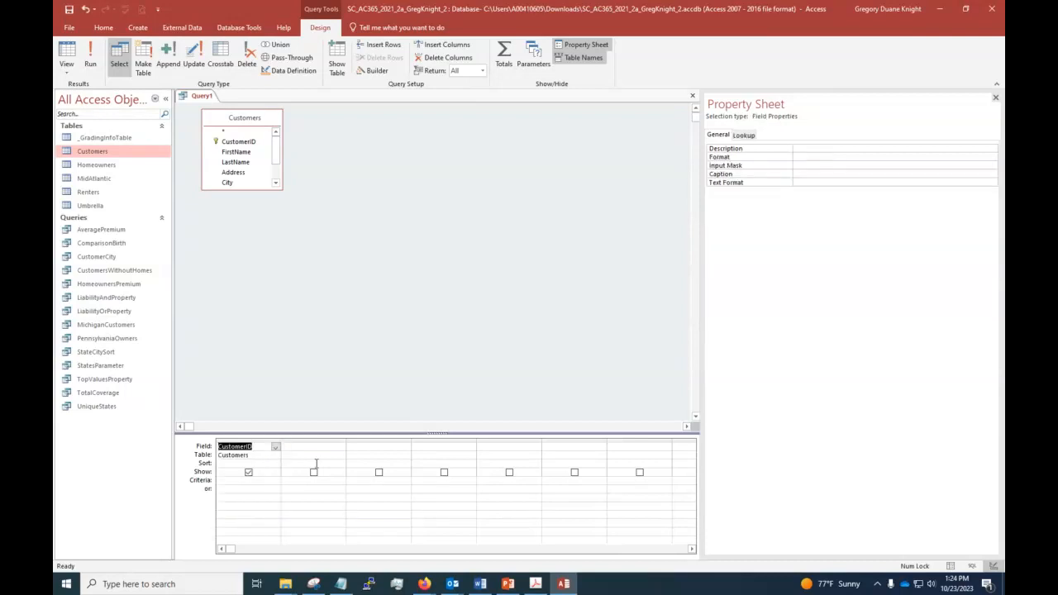
click(317, 450)
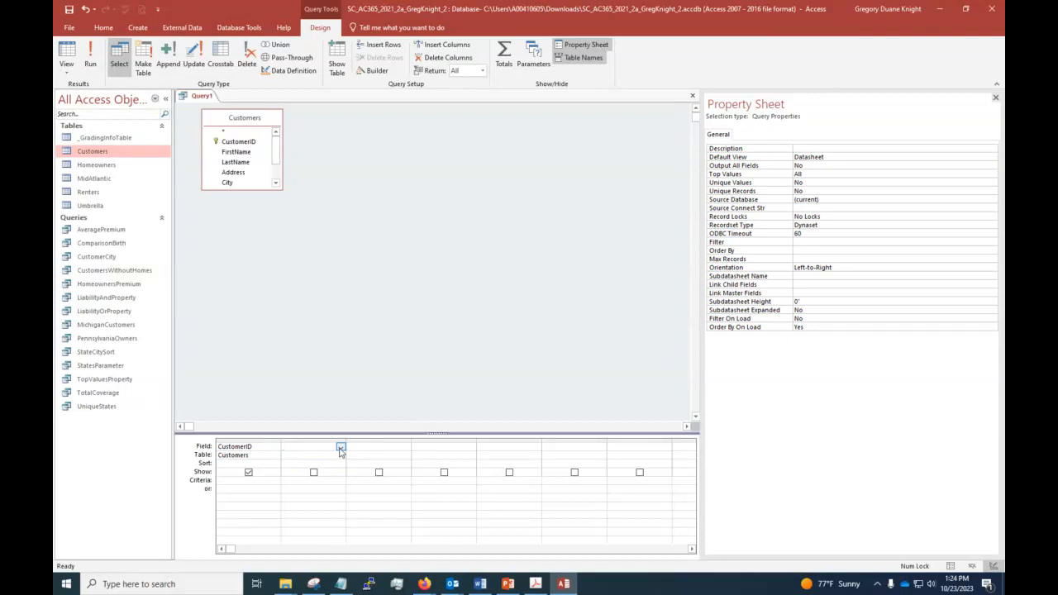
click(341, 448)
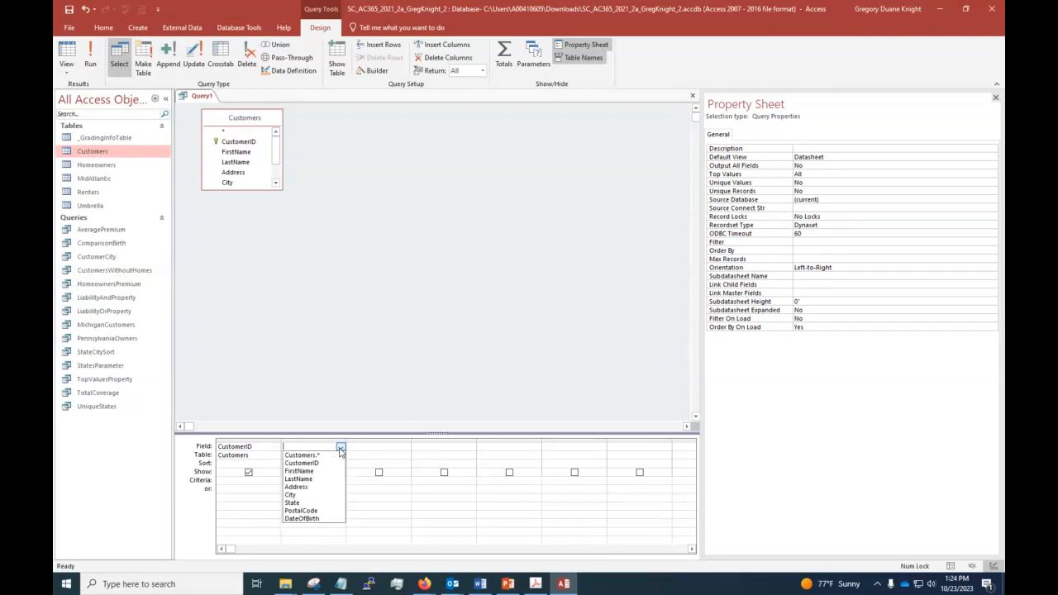
click(300, 471)
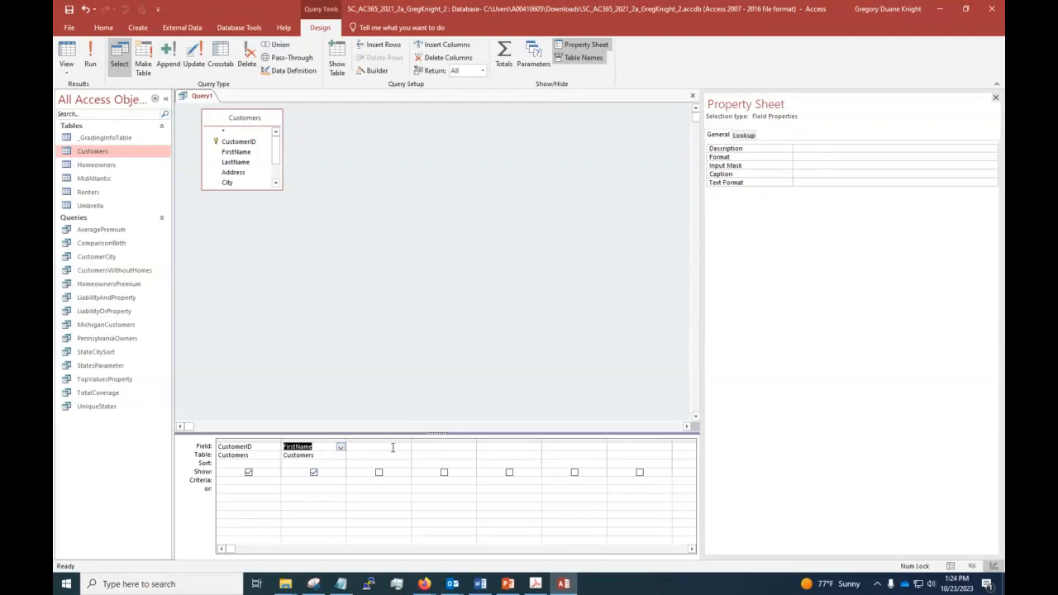
click(394, 447)
click(404, 447)
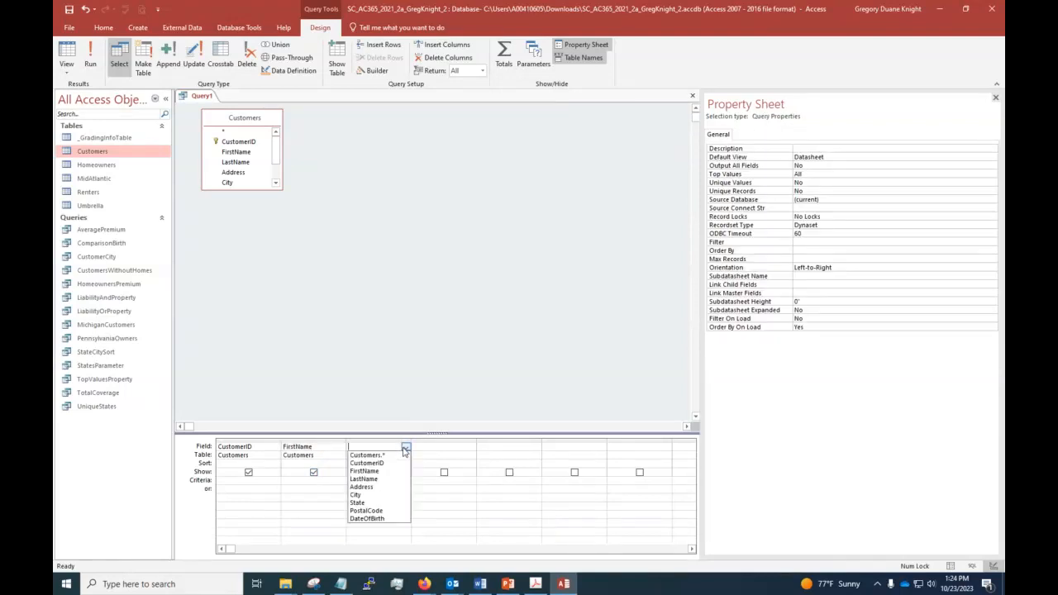
click(377, 477)
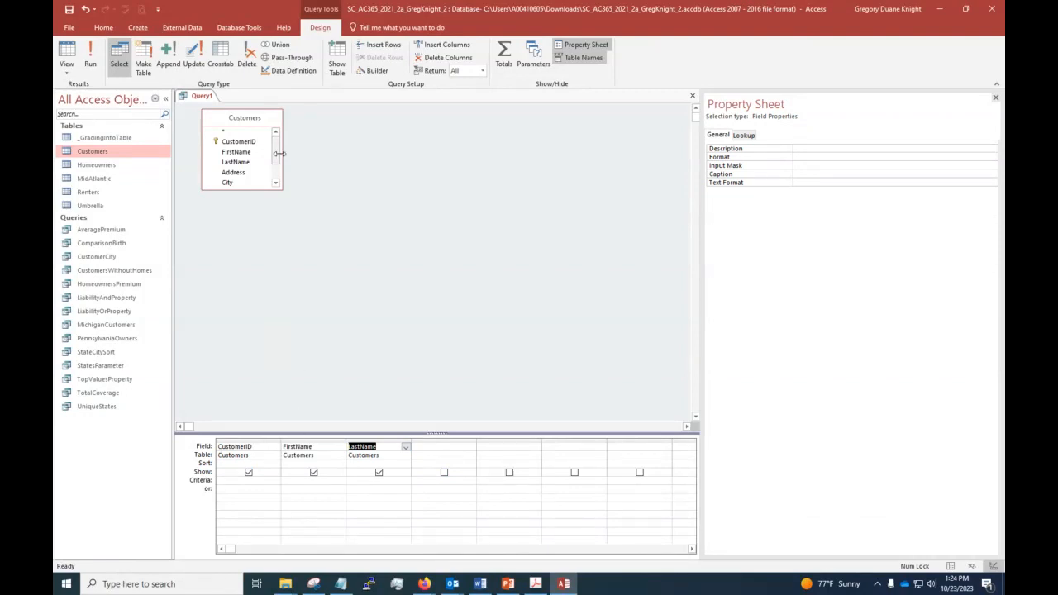
Step: Add the DateOfBirth field from the Customers field list as the fourth column of the design grid
scroll(277, 177, down, 1)
mouse_move(277, 174)
mouse_down()
mouse_move(279, 133)
mouse_move(278, 173)
mouse_up()
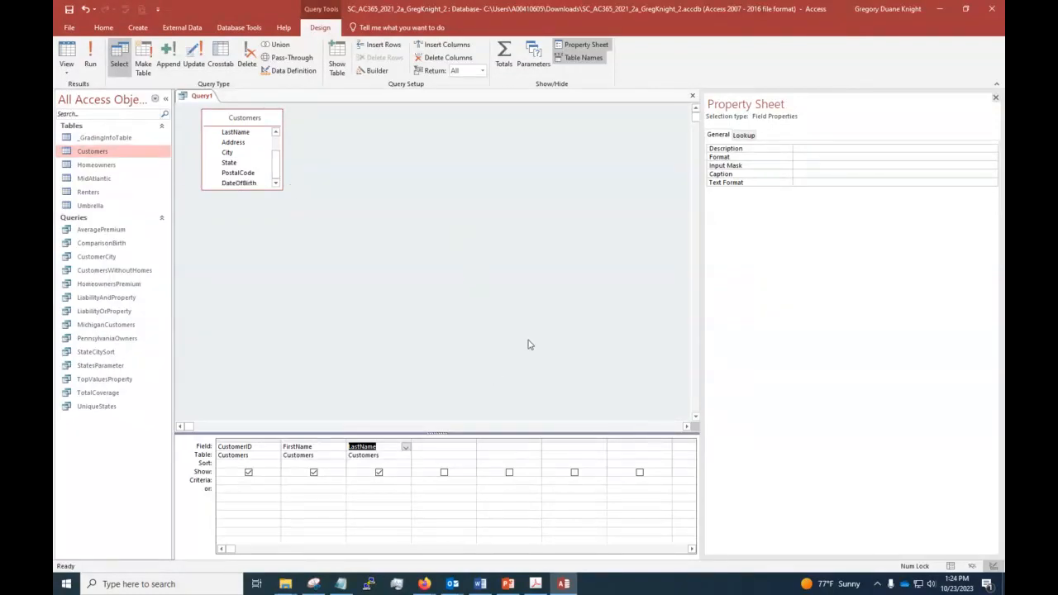
click(246, 184)
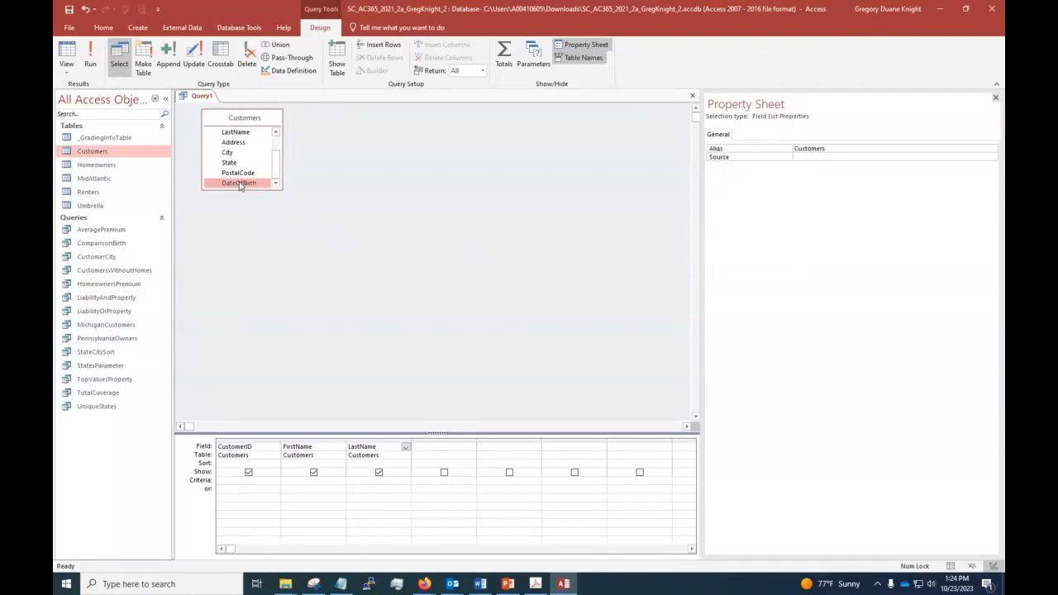
drag(240, 185, 440, 455)
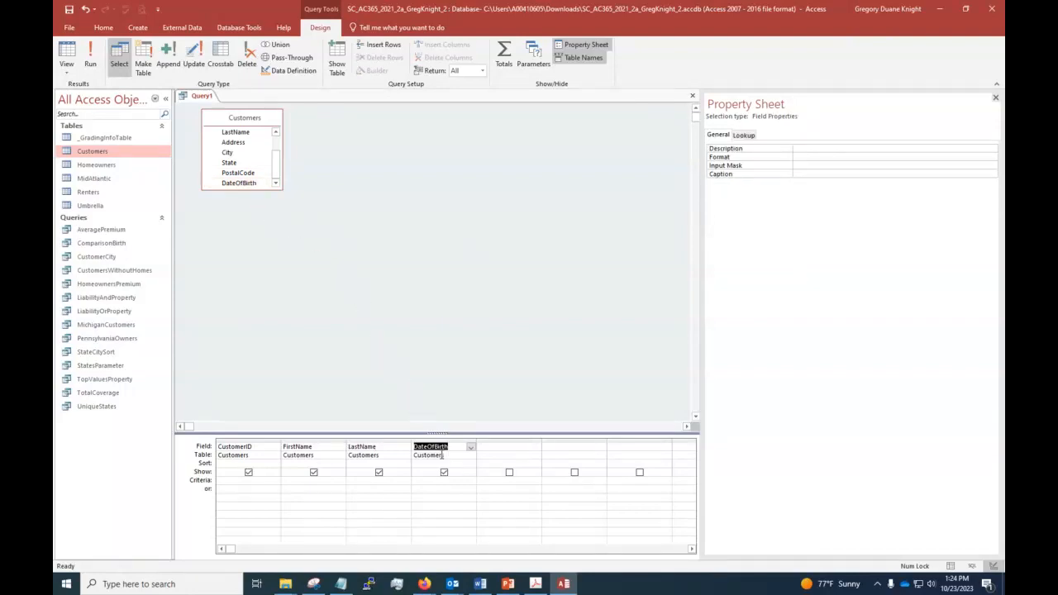
click(506, 387)
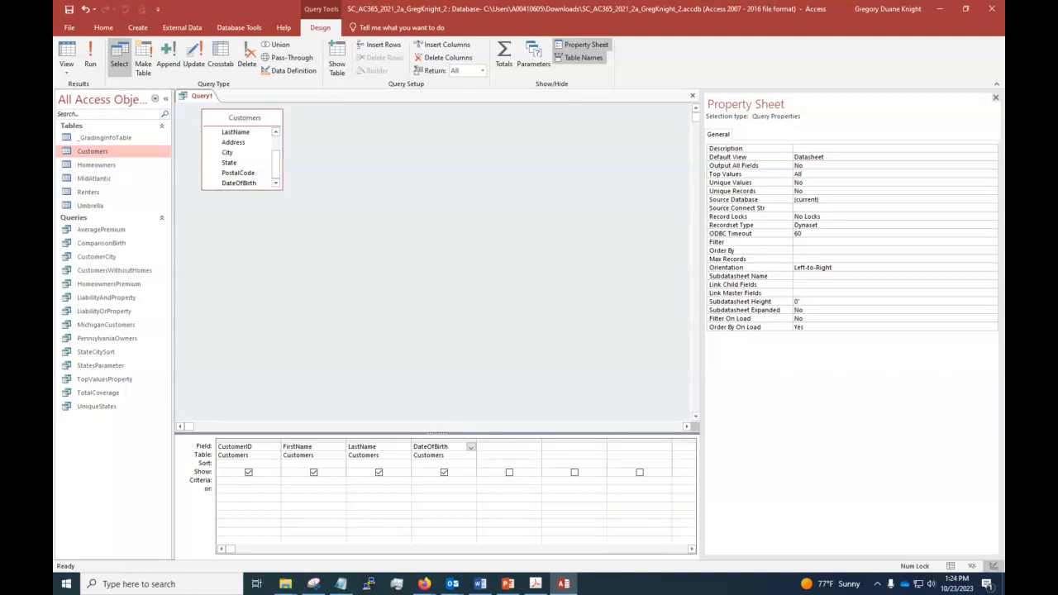
Step: Save the new query with the name CustomerLastNameSorted
key(alt+Tab)
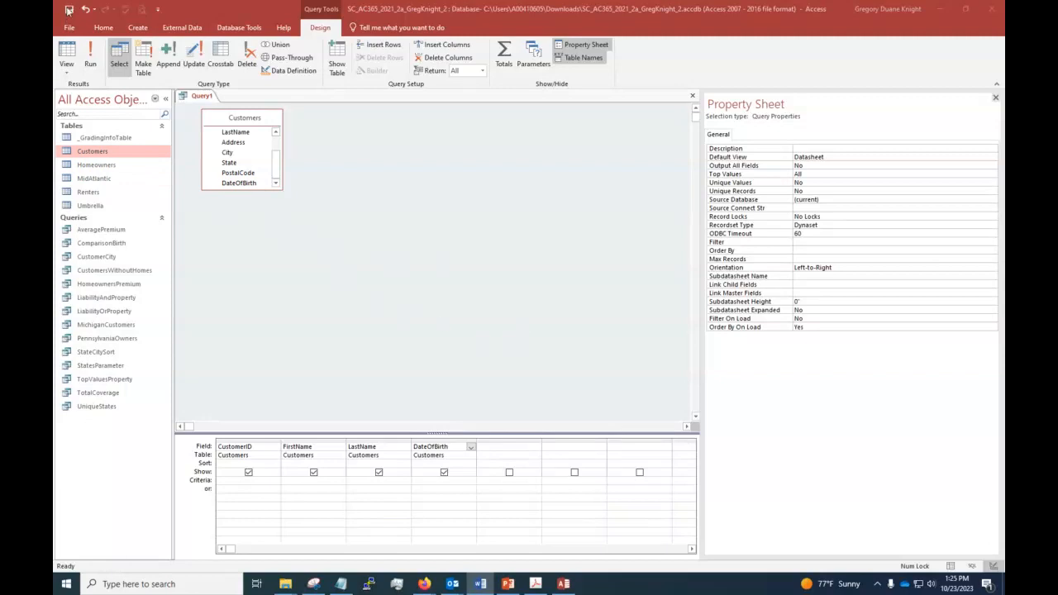
click(68, 10)
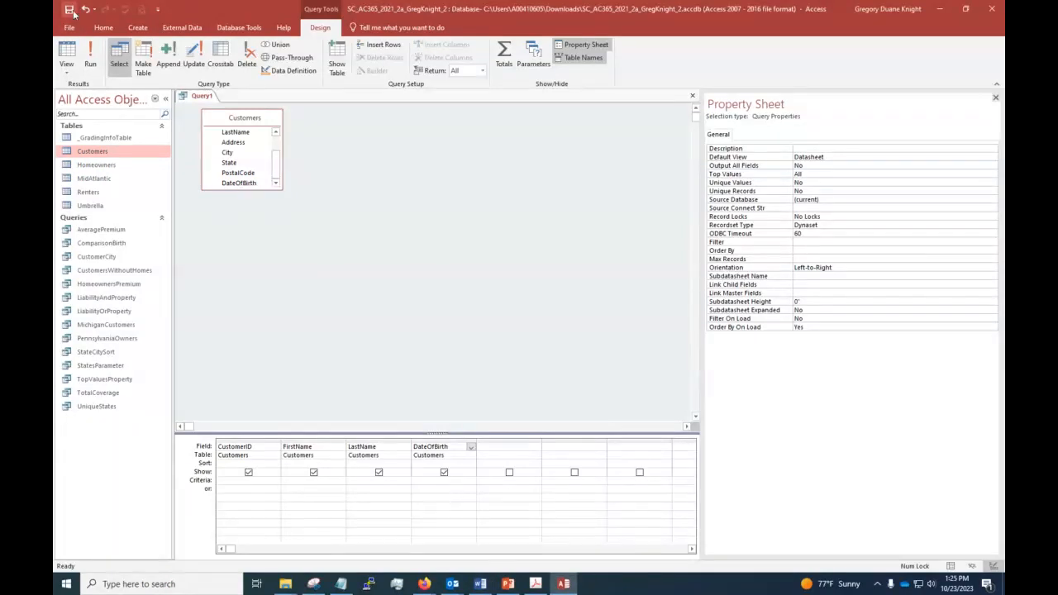
click(69, 10)
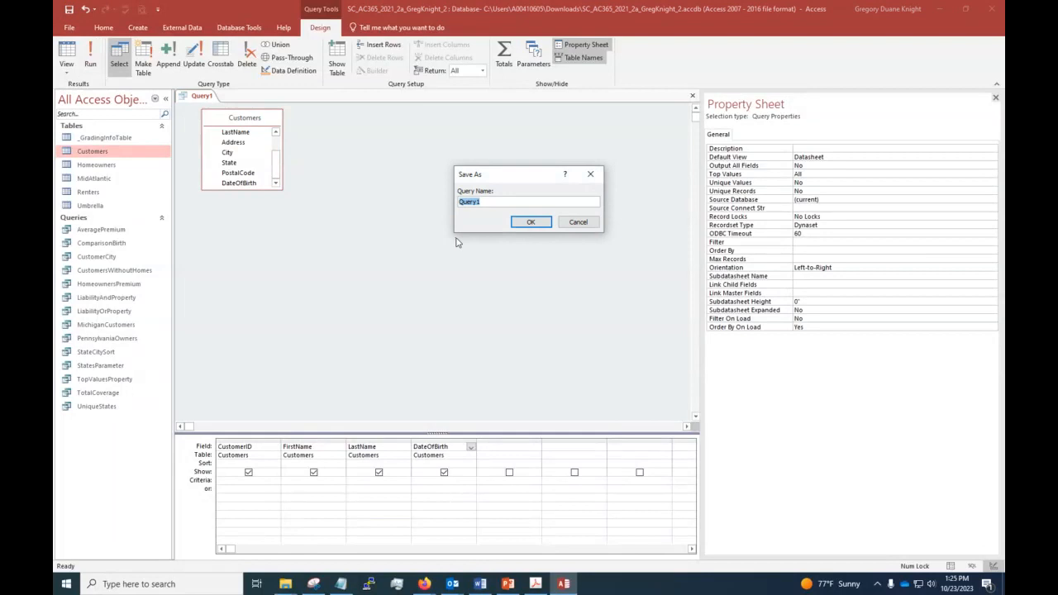
key(BackSpace)
text(CustomerLastNameSorted)
click(522, 223)
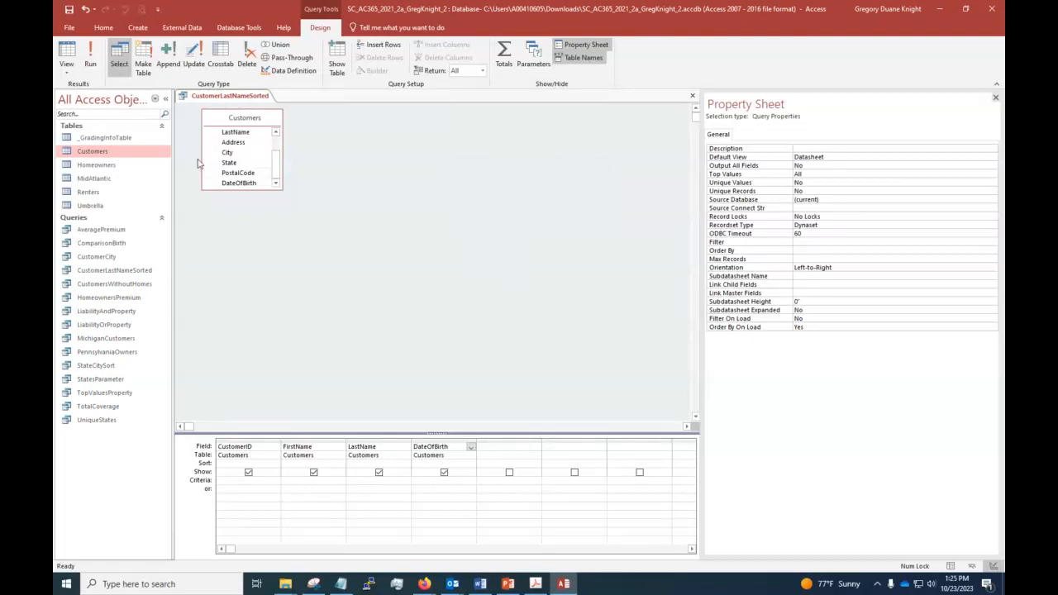
Step: View the CustomerLastNameSorted query's records in Datasheet View and close the query
click(67, 74)
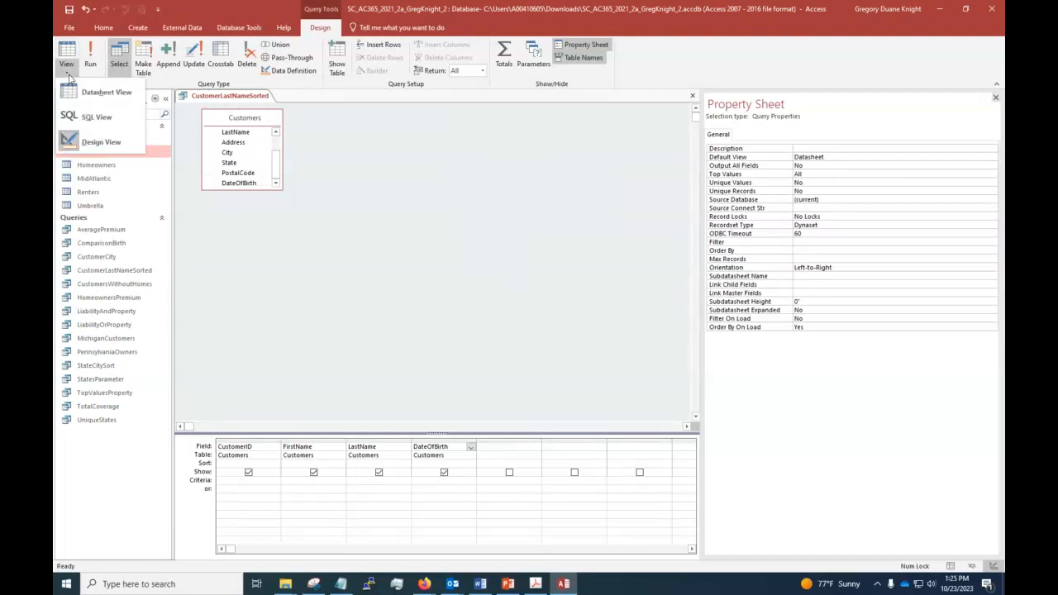
click(95, 92)
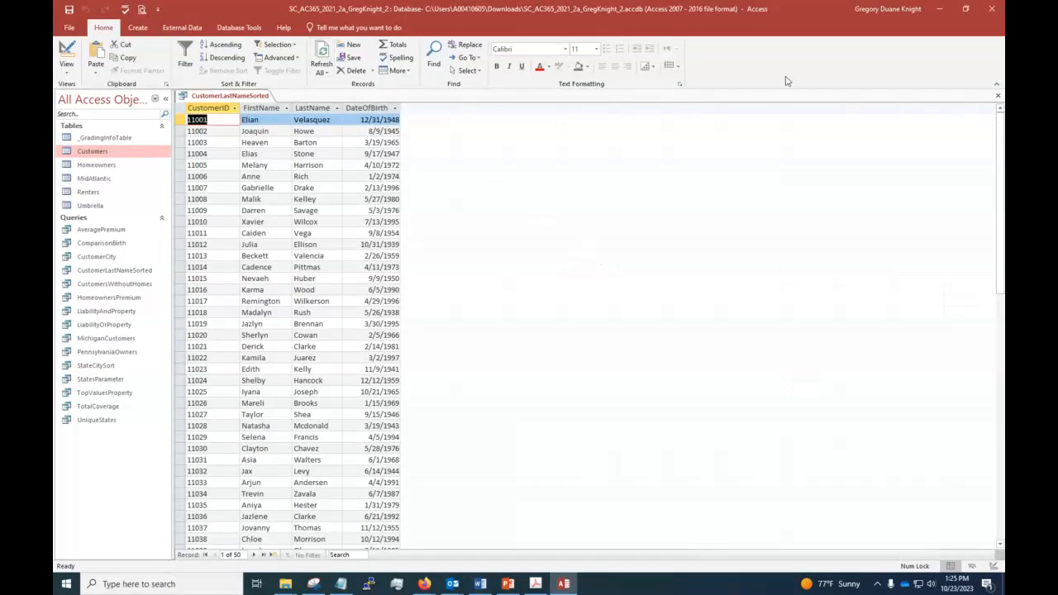
click(998, 98)
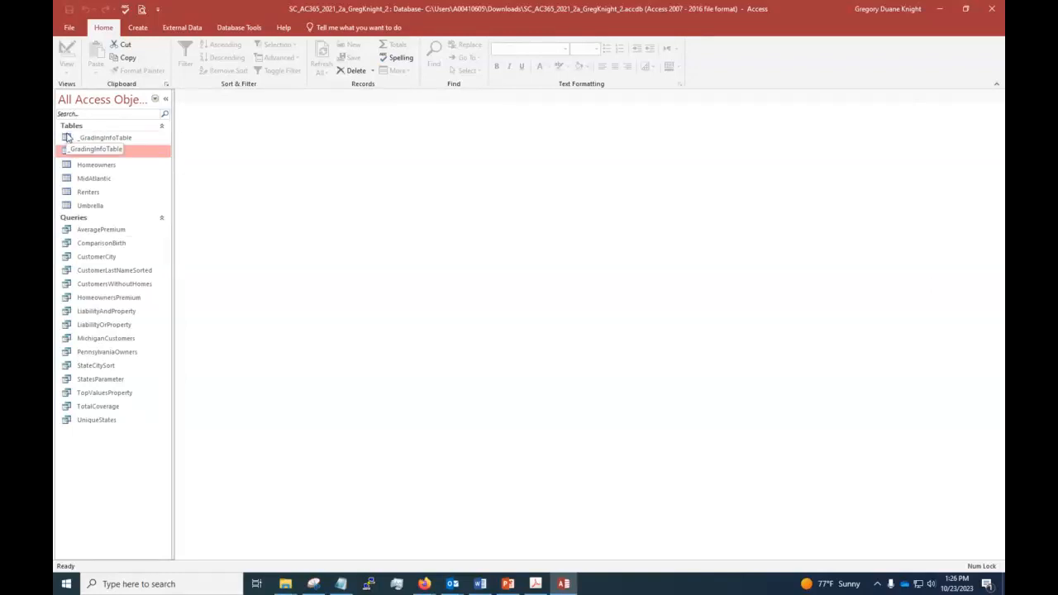
drag(74, 179, 83, 438)
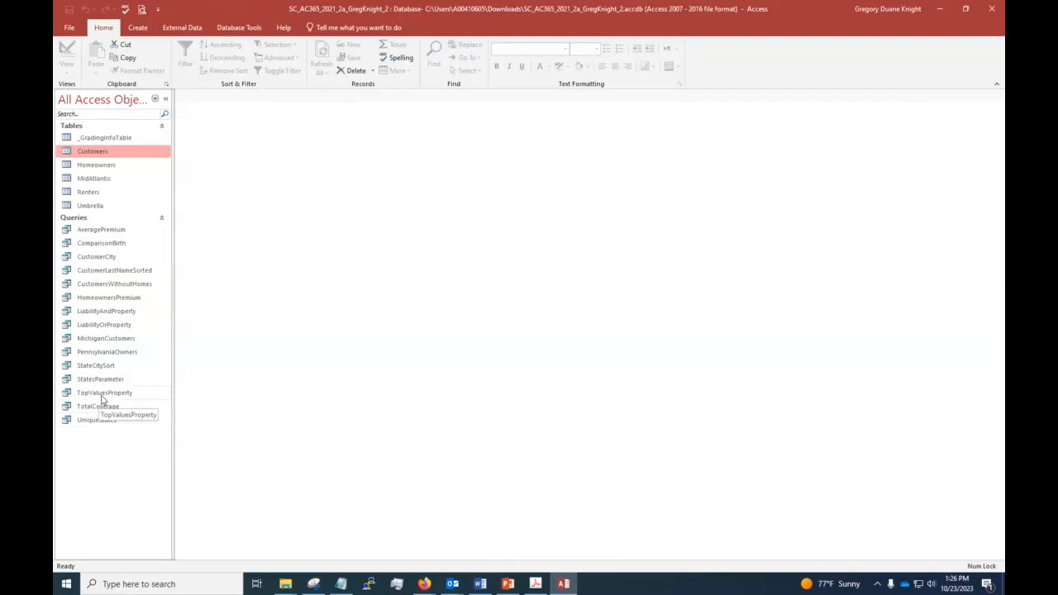
click(121, 299)
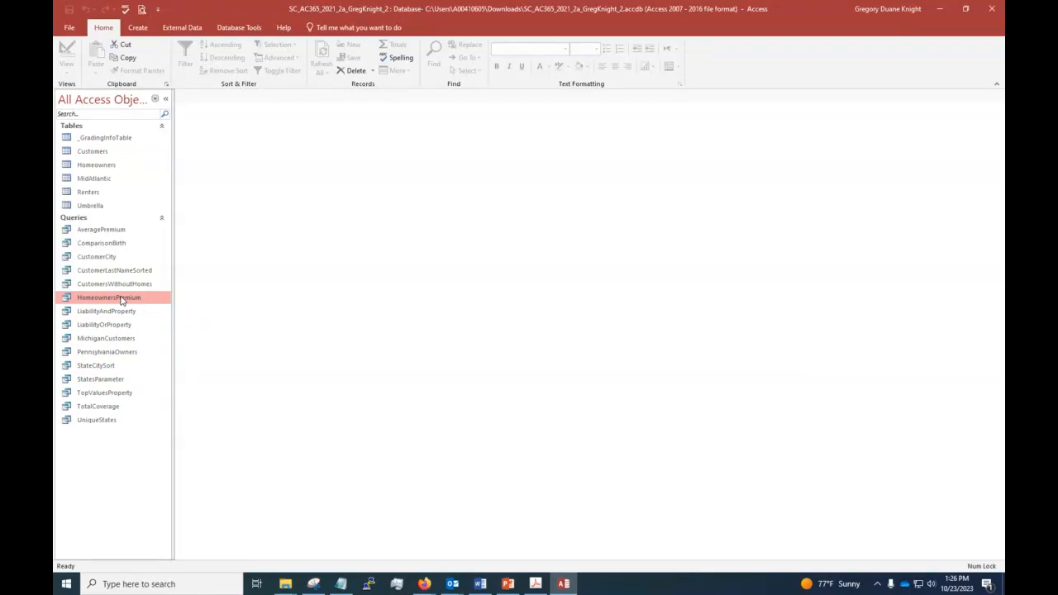
right_click(121, 300)
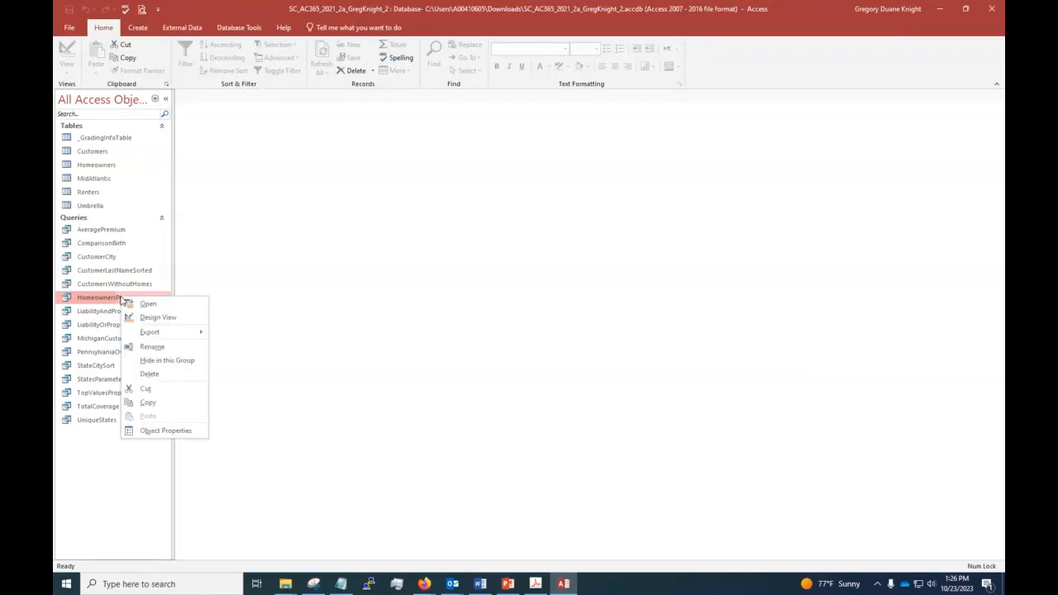
click(155, 317)
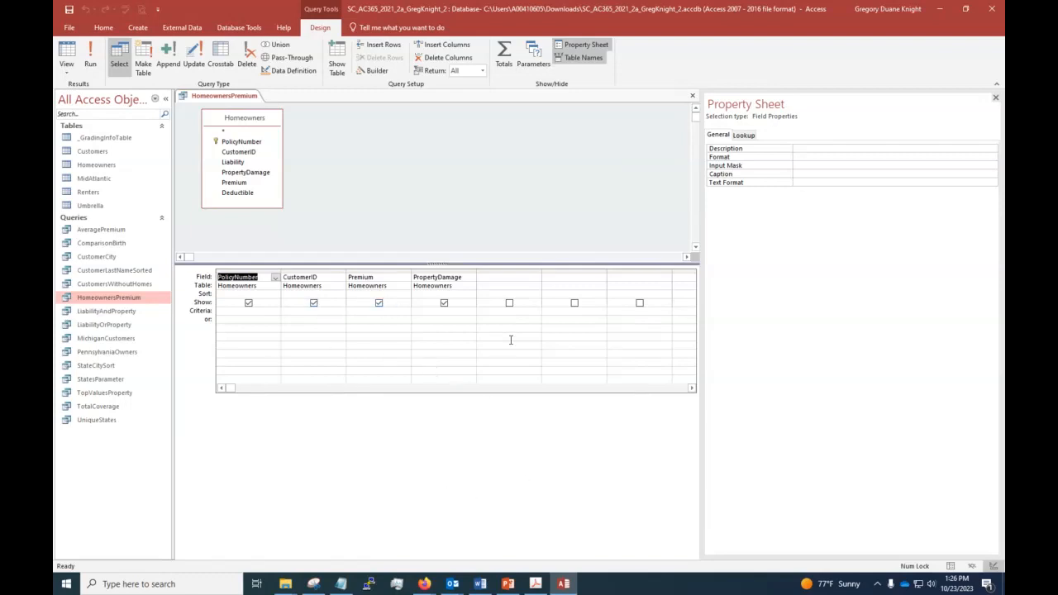
click(327, 271)
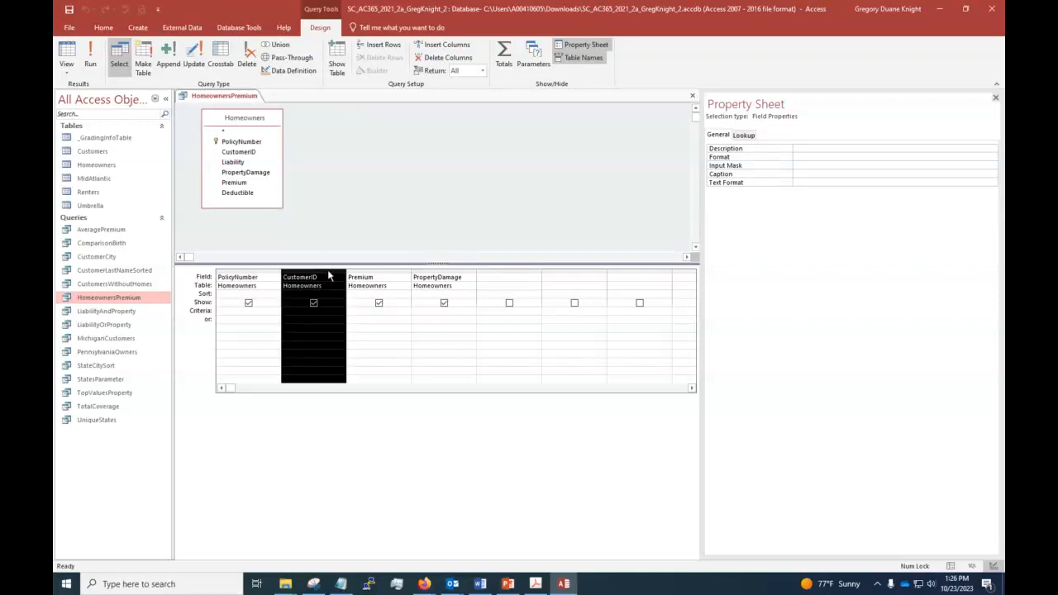
right_click(329, 275)
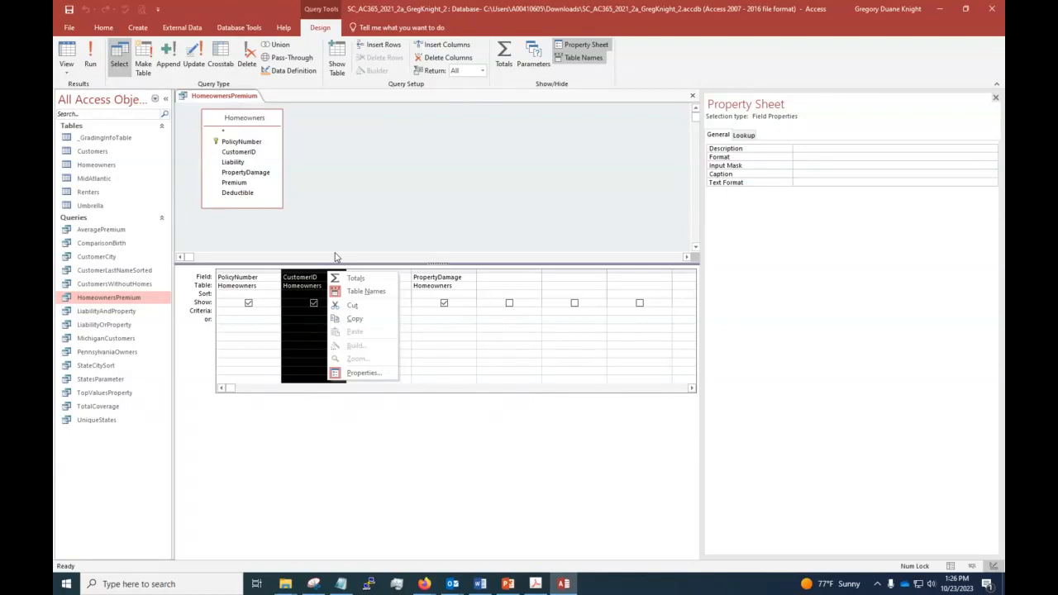
click(334, 256)
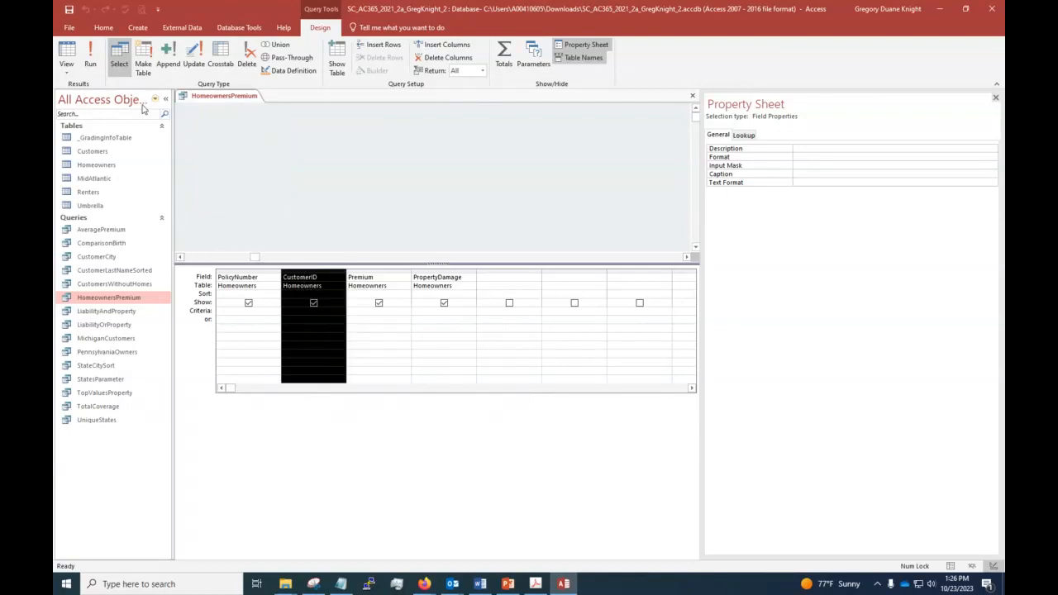
click(248, 60)
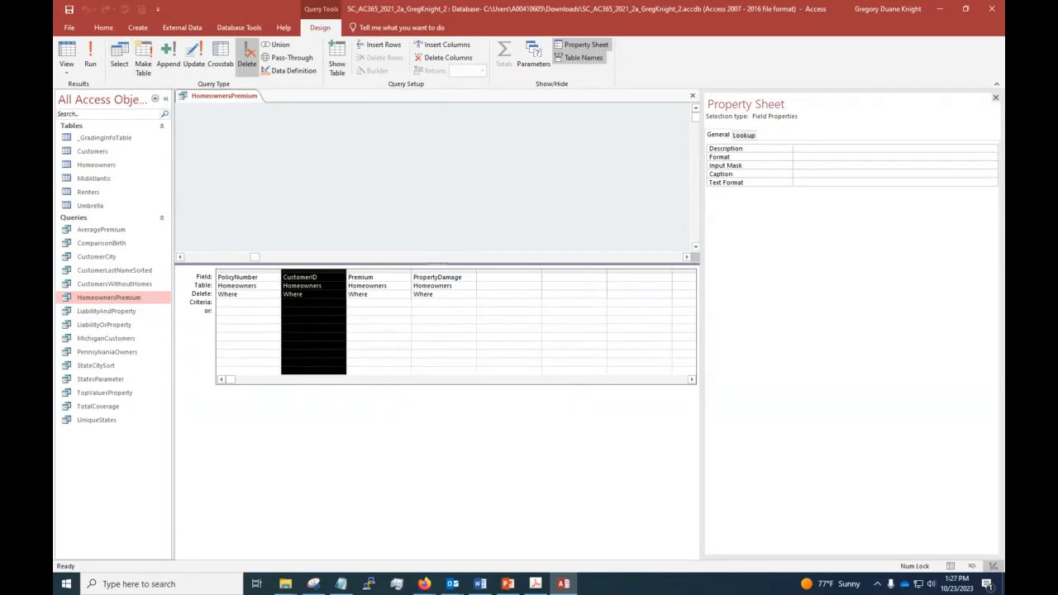
click(355, 330)
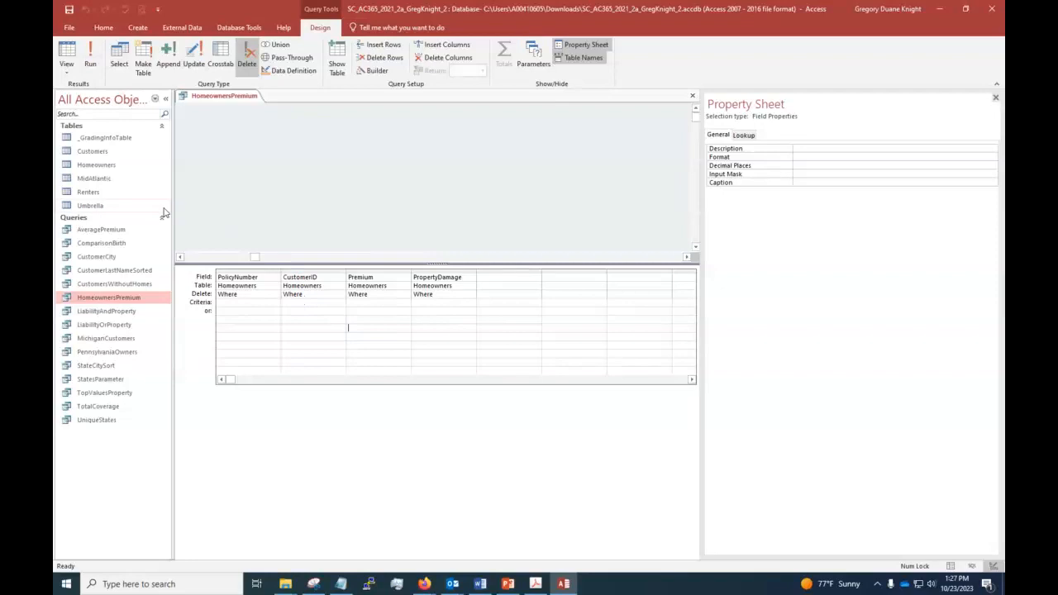
drag(255, 259, 261, 258)
Step: Close the Property Sheet, then close the HomeownersPremium query without saving its design changes
click(998, 98)
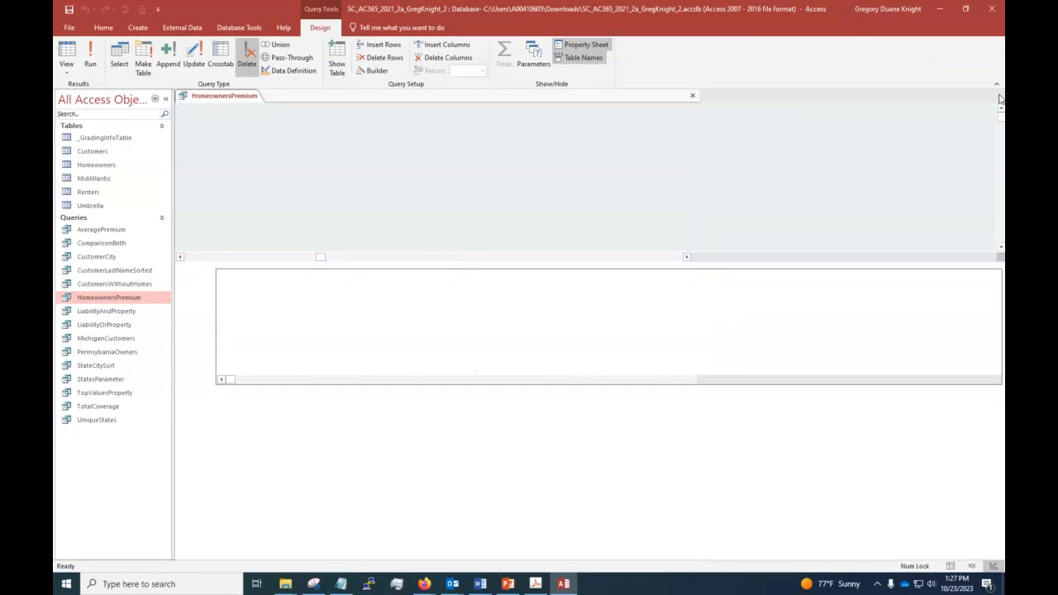
click(998, 95)
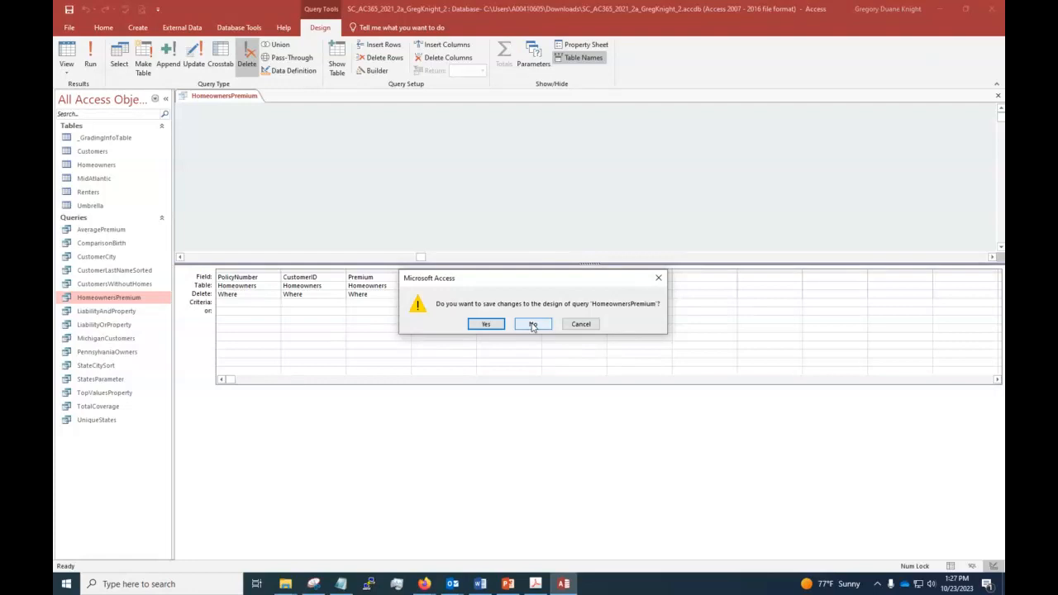
click(533, 325)
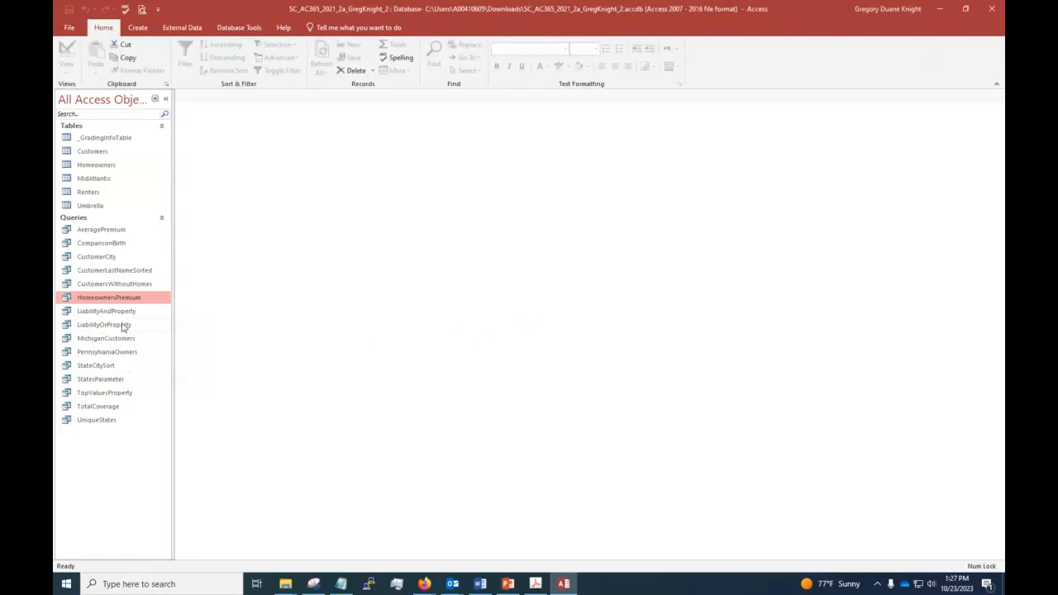
Step: Open the HomeownersPremium query in Design View
right_click(111, 302)
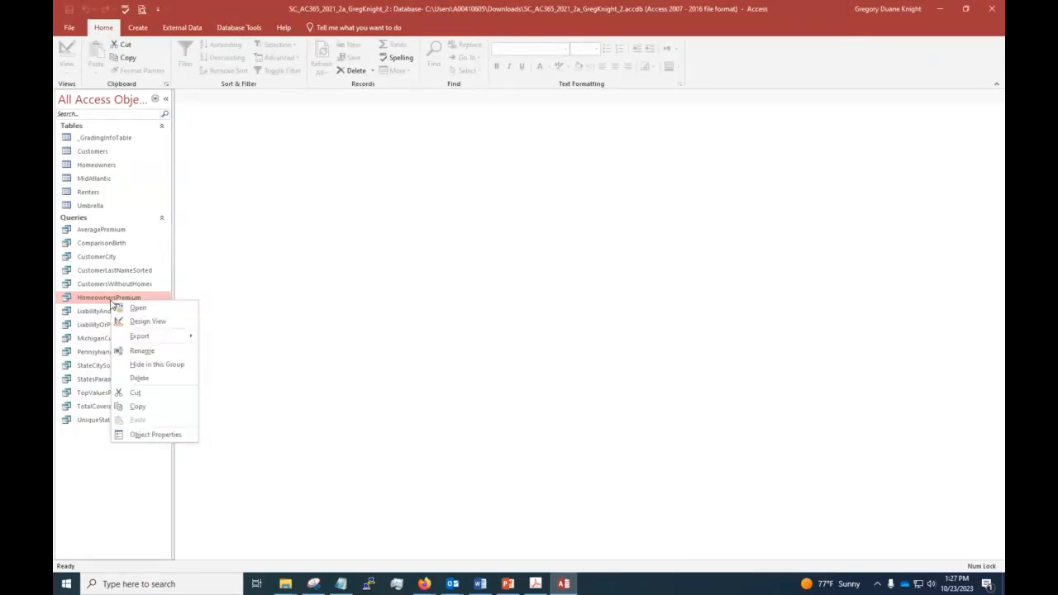
click(145, 321)
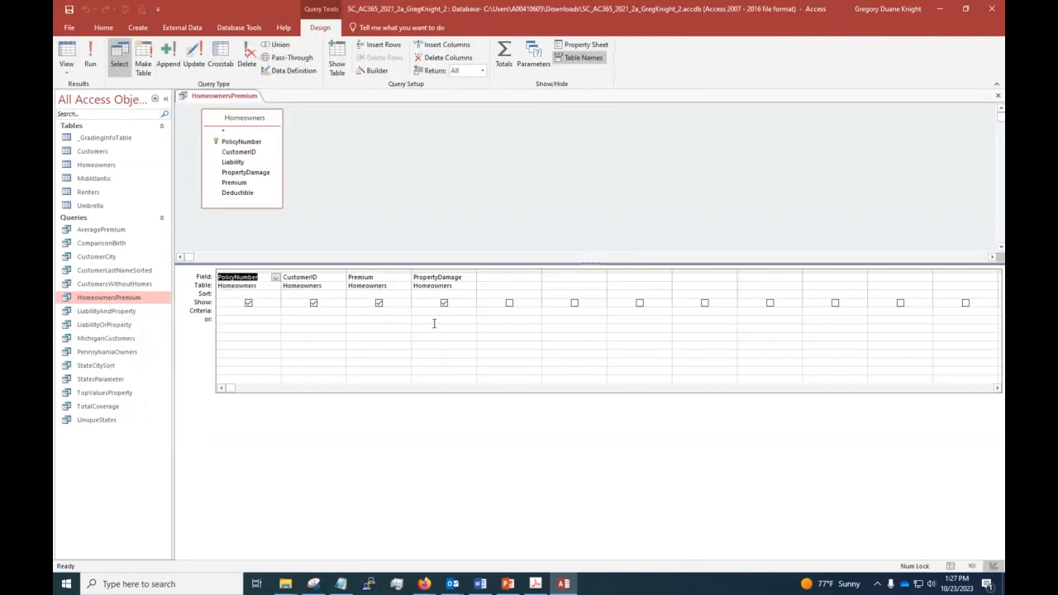
click(302, 346)
click(326, 272)
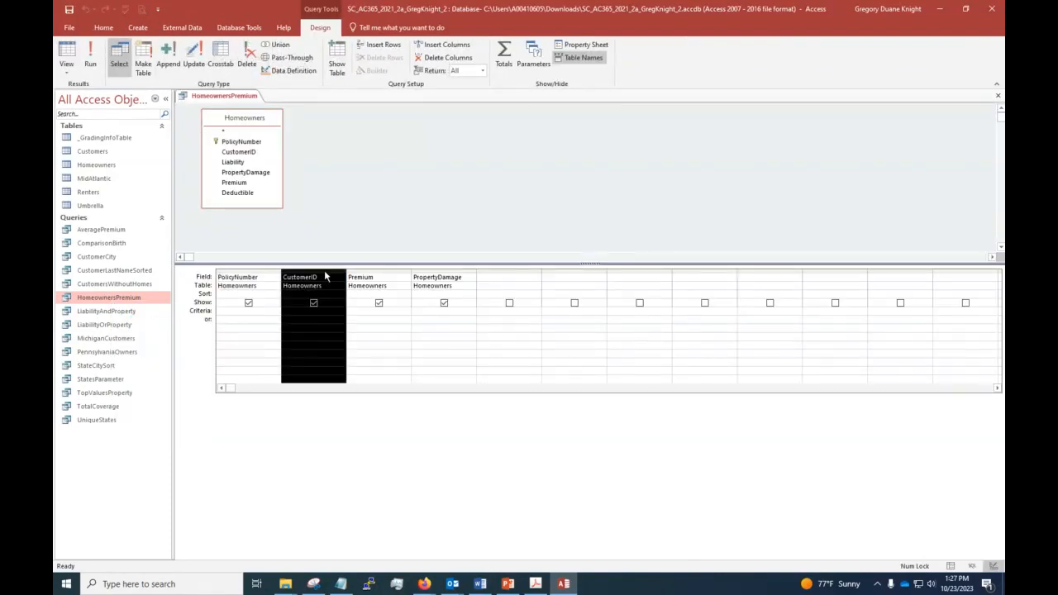
right_click(327, 277)
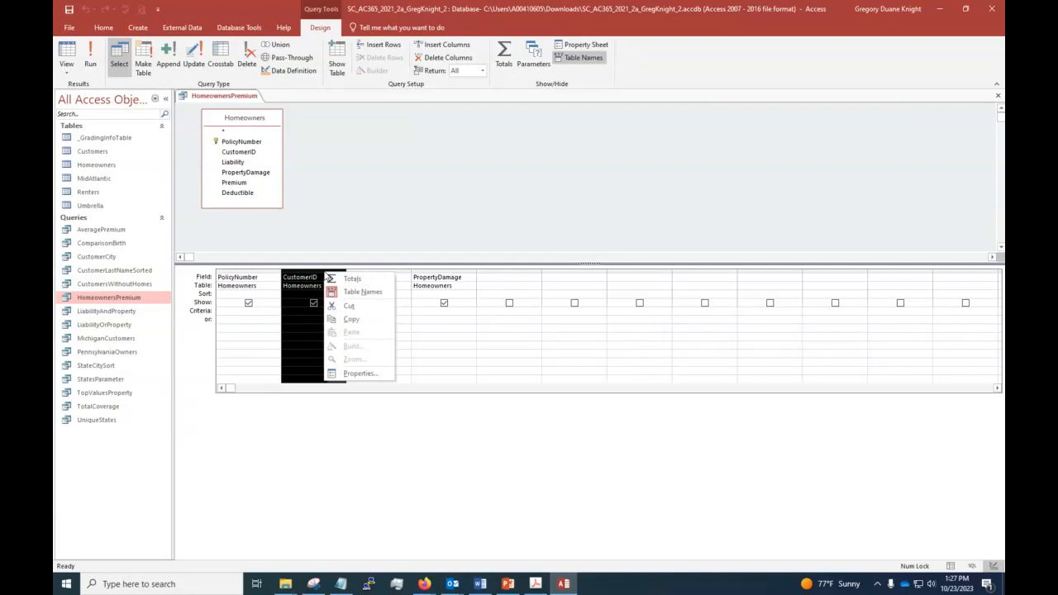
click(322, 445)
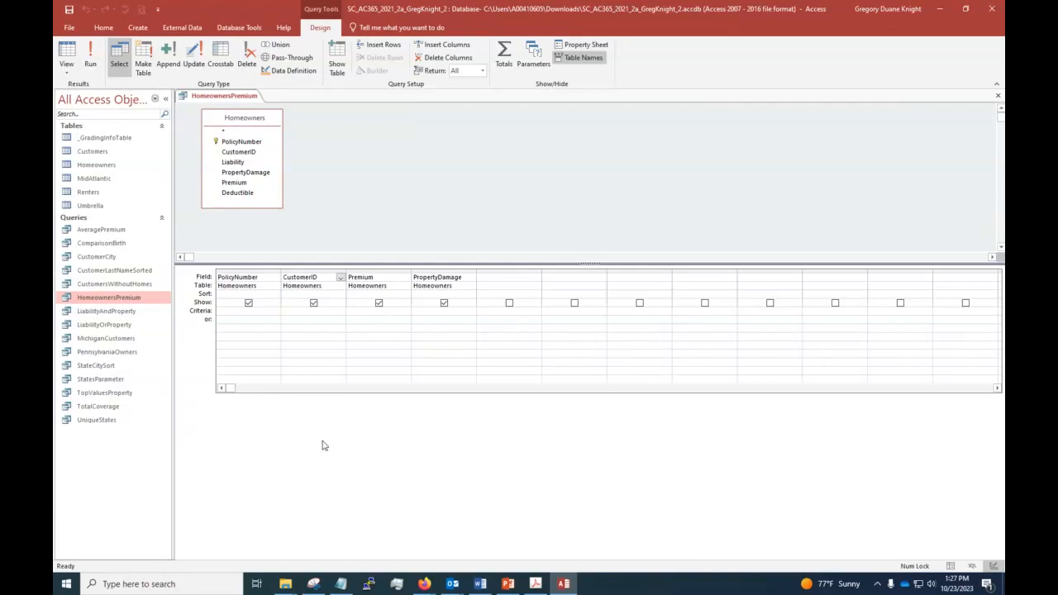
click(239, 154)
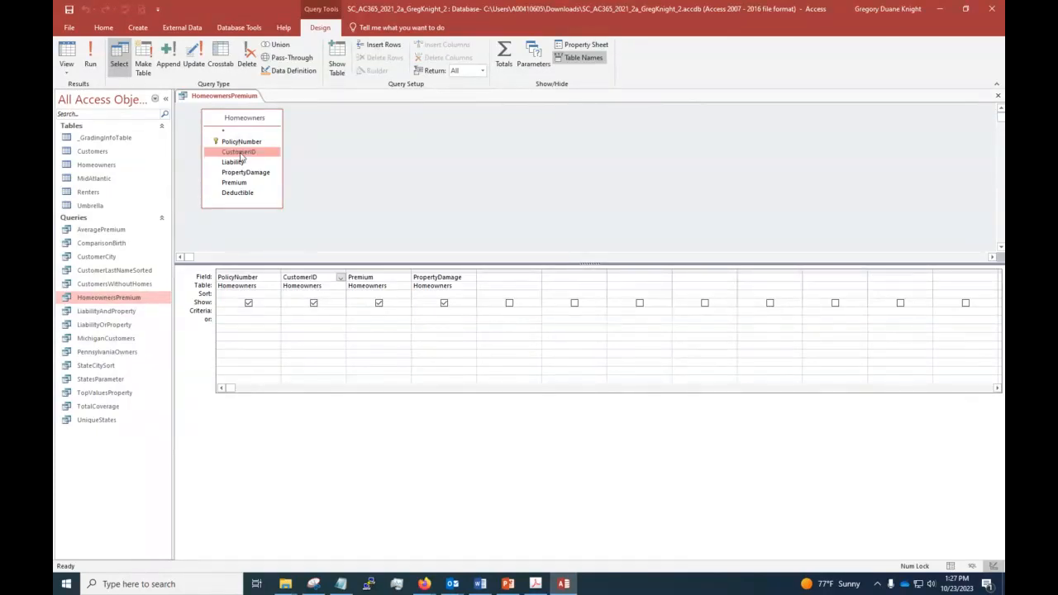
right_click(240, 156)
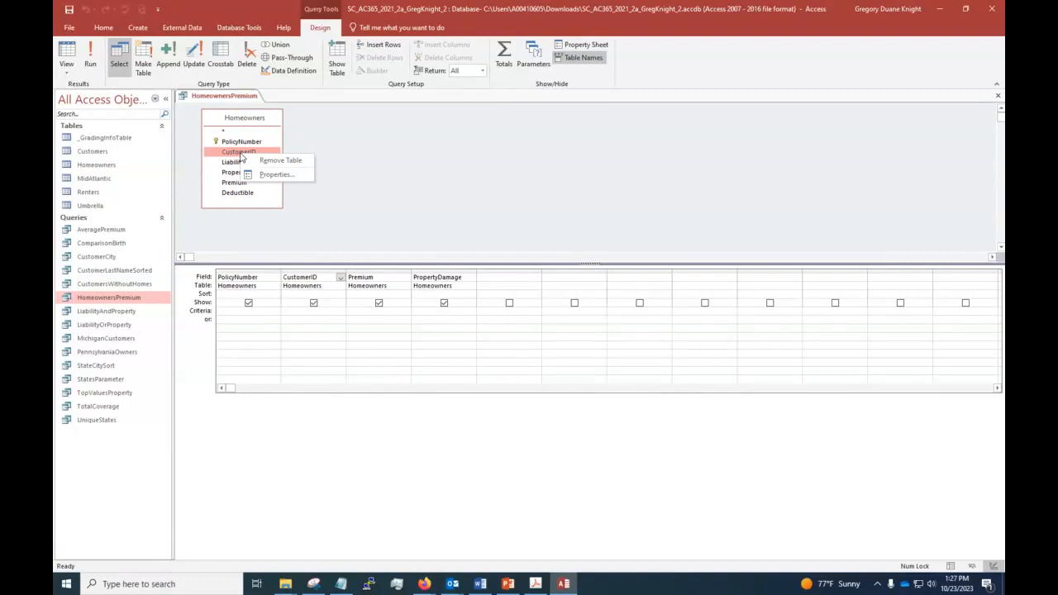
click(369, 167)
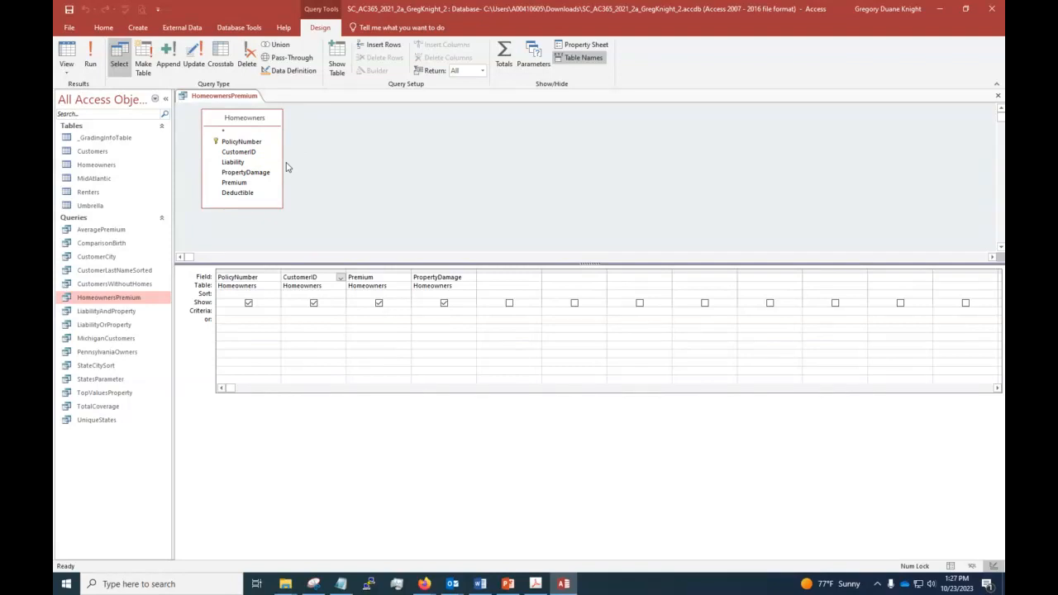
click(340, 278)
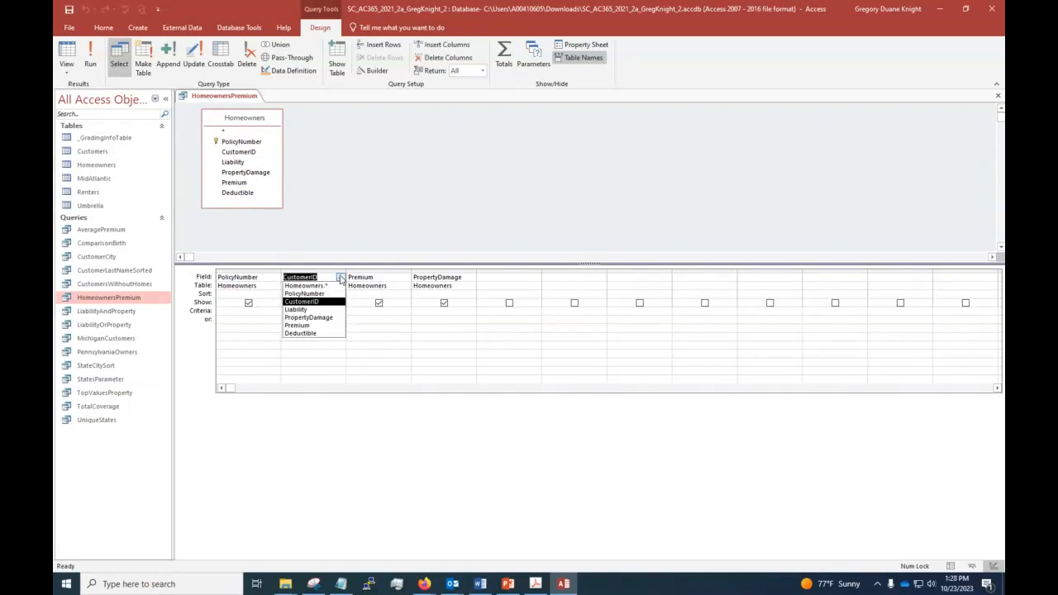
click(321, 236)
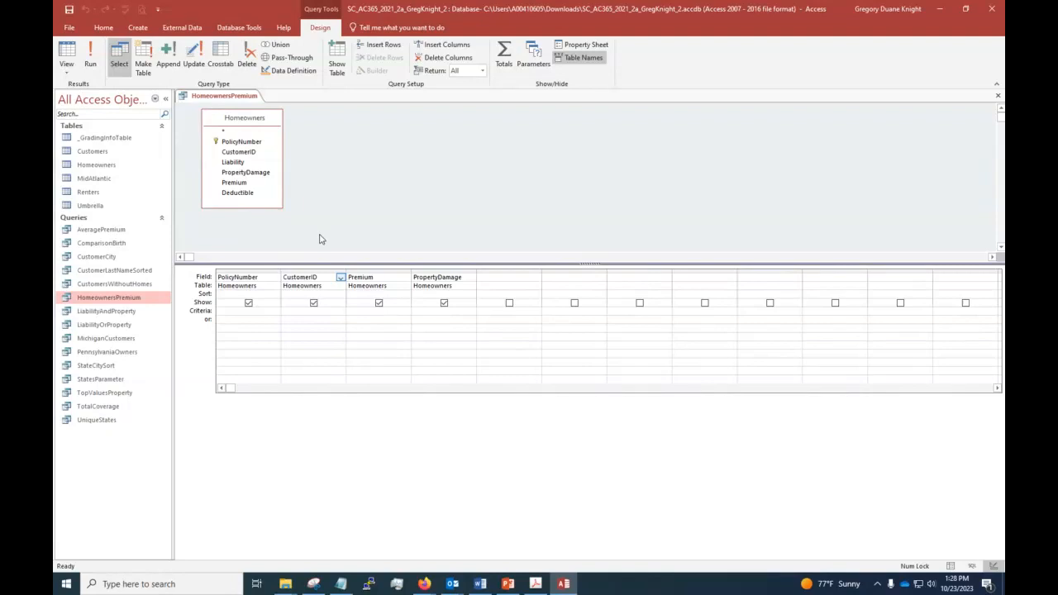
click(340, 286)
click(340, 286)
click(319, 271)
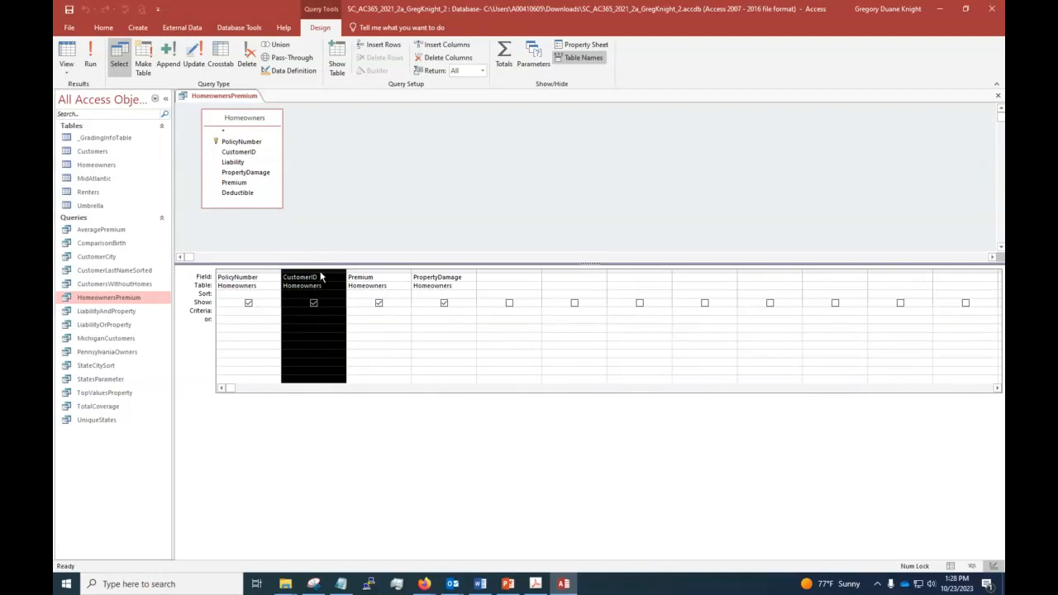
right_click(320, 276)
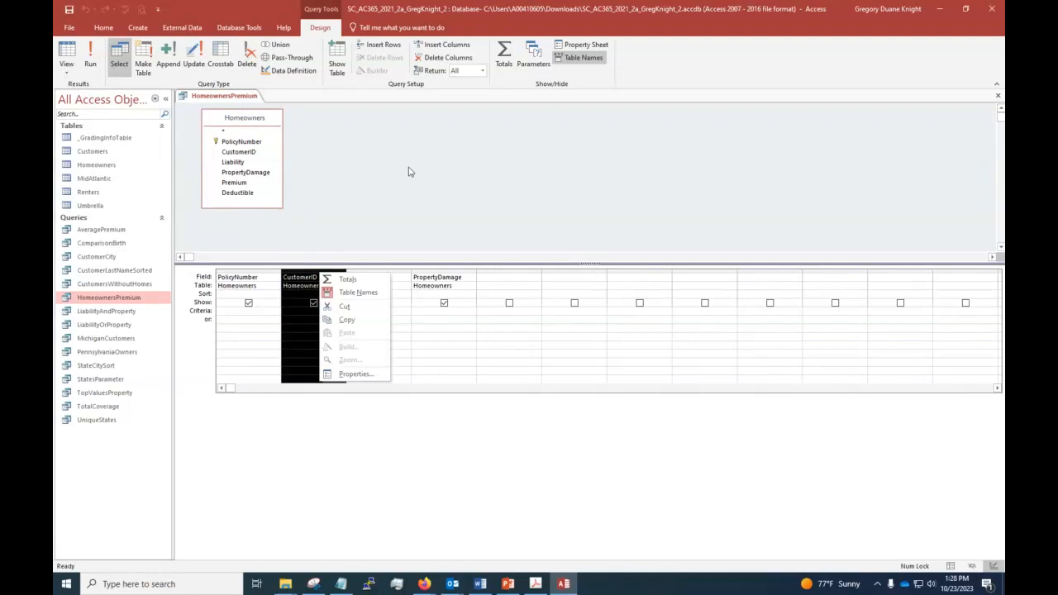
click(437, 180)
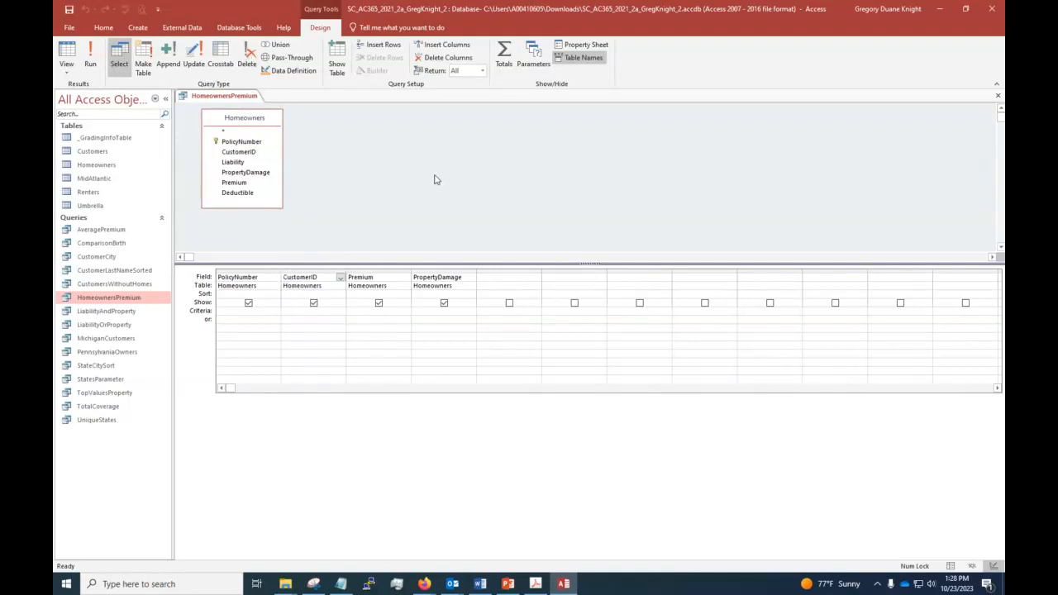
Step: Delete the CustomerID column from the HomeownersPremium query's design grid
click(313, 276)
click(313, 269)
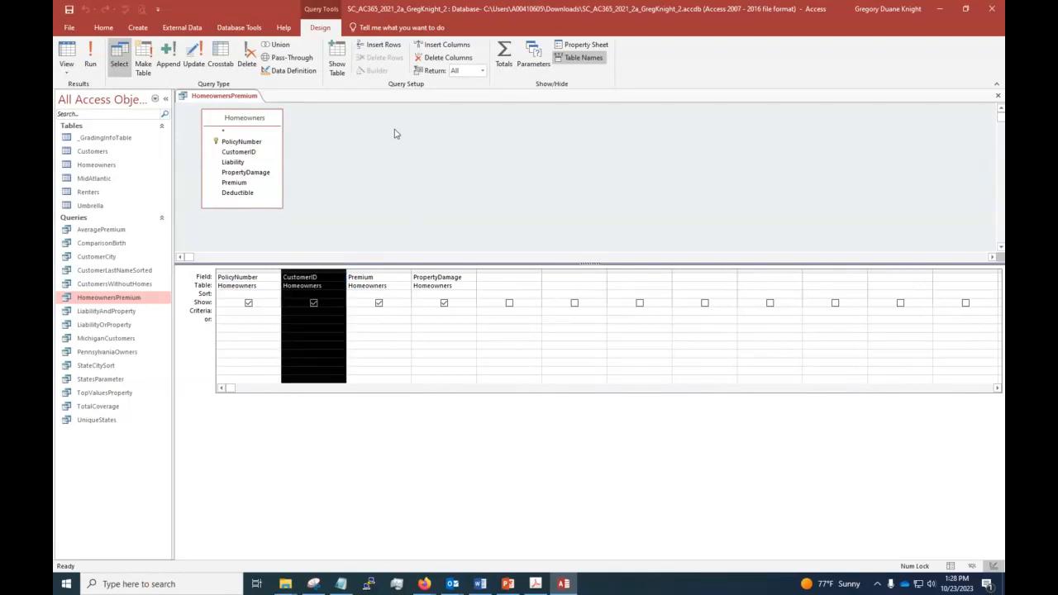
click(443, 58)
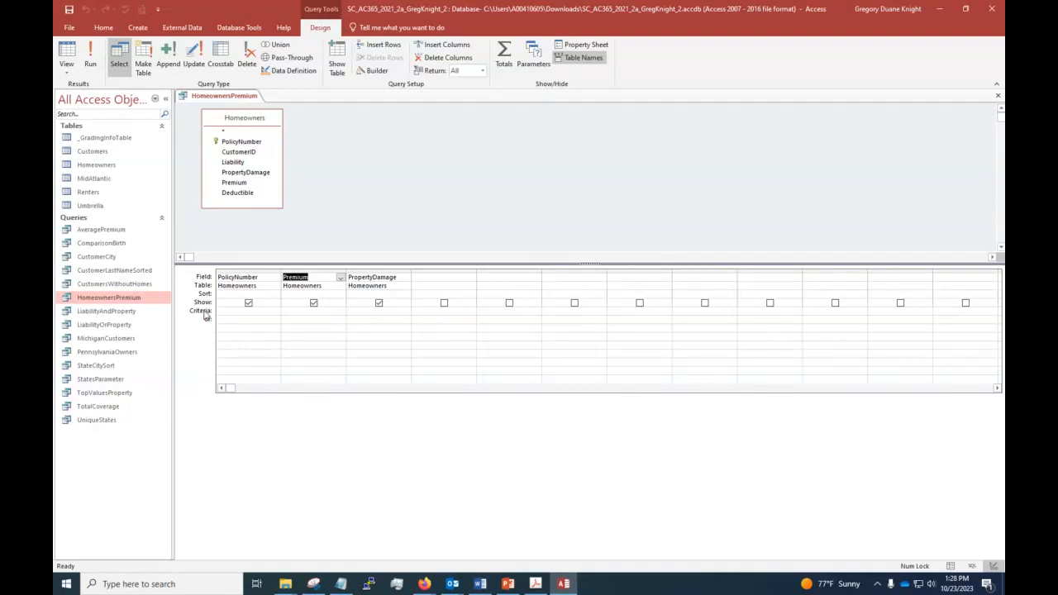
Step: Add the criterion >2000 to the Premium field in the HomeownersPremium query
click(216, 311)
click(289, 318)
text(.)
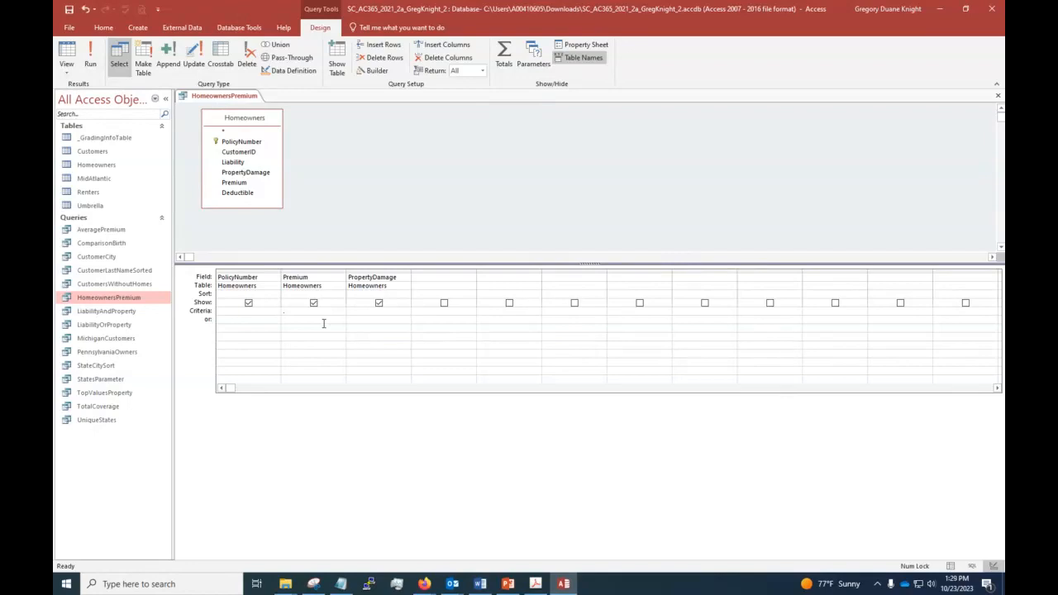
key(BackSpace)
text(>2000)
Step: View the HomeownersPremium query's filtered records in Datasheet View and close the query
click(66, 68)
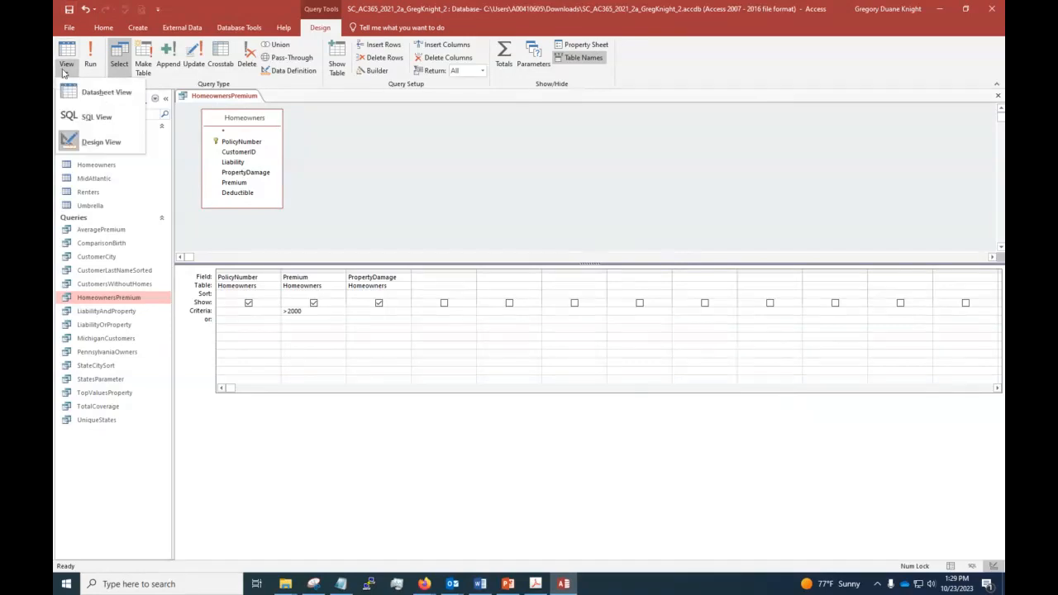
click(88, 94)
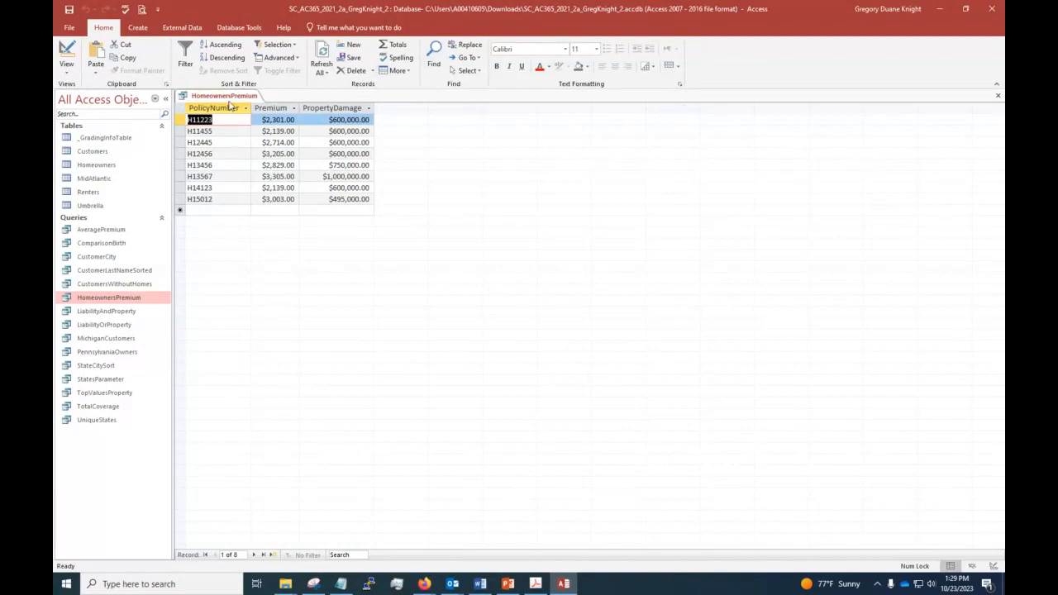
click(998, 98)
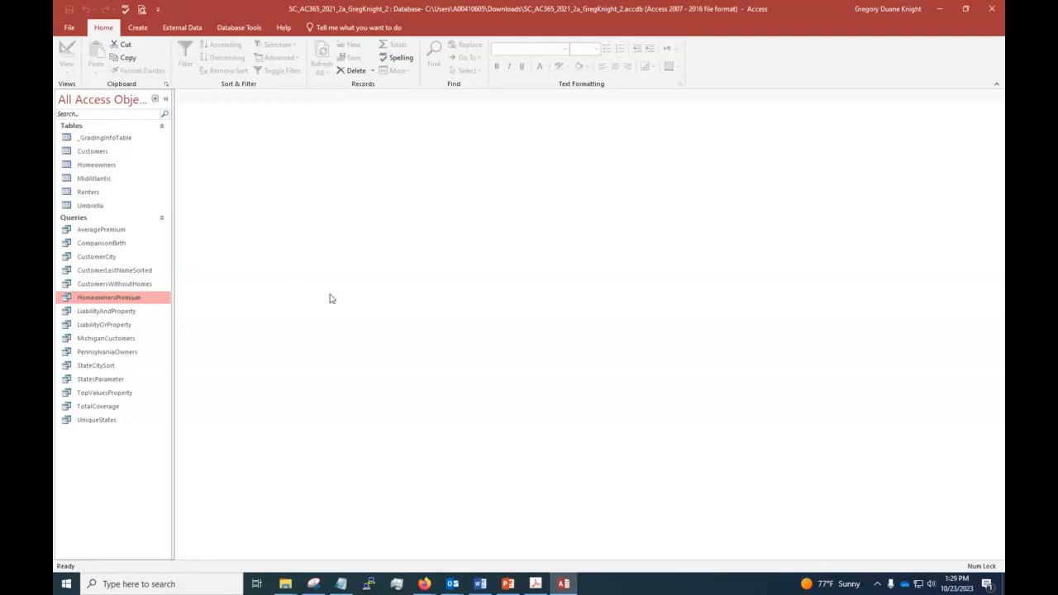
Step: Open the LiabilityOrProperty query in Design View and add OR criteria of 75000 for the Liability and PersonalProperty fields
right_click(114, 329)
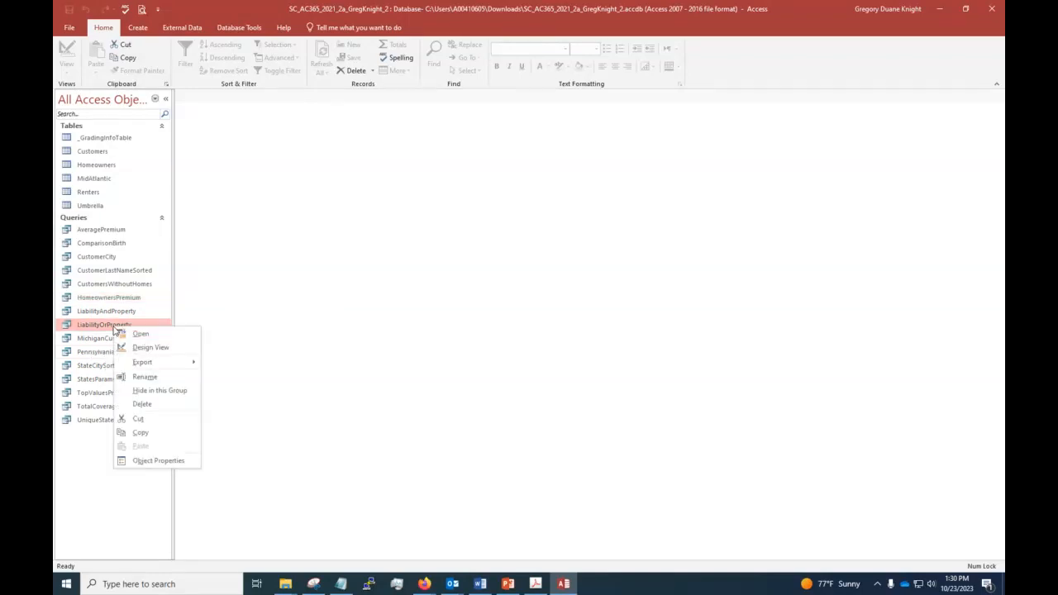
click(175, 344)
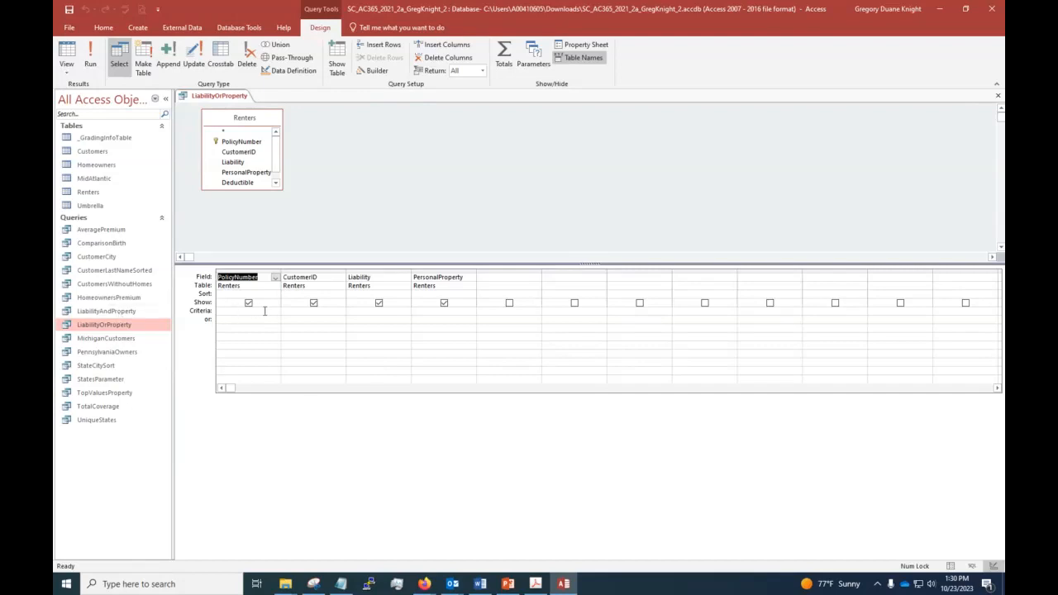
click(355, 311)
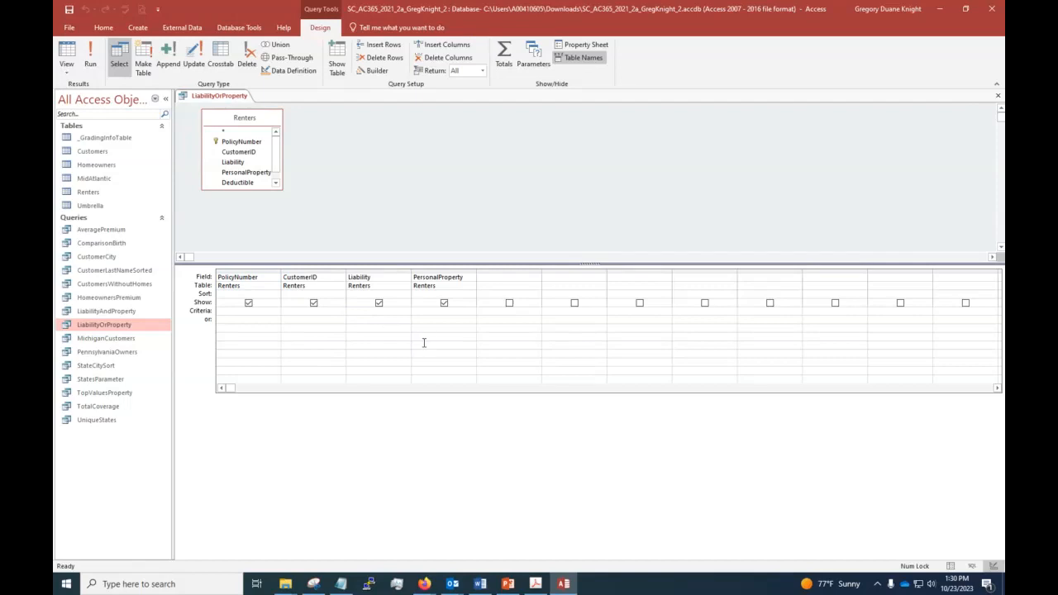
text(=75000)
click(415, 321)
text(75000)
click(438, 319)
Step: View the LiabilityOrProperty query's records in Datasheet View and close the query
click(66, 68)
click(81, 99)
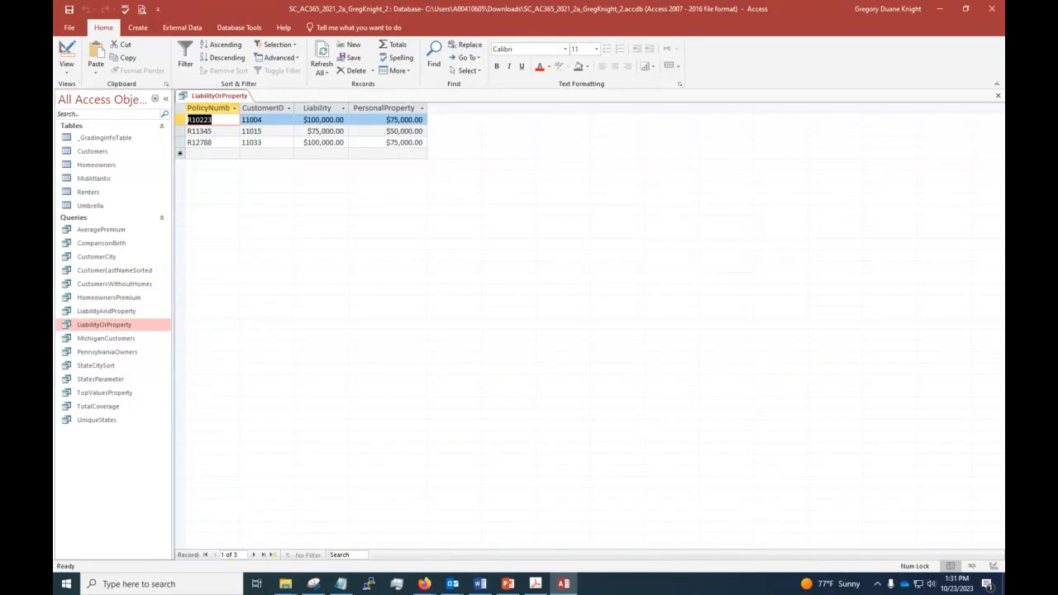
click(998, 96)
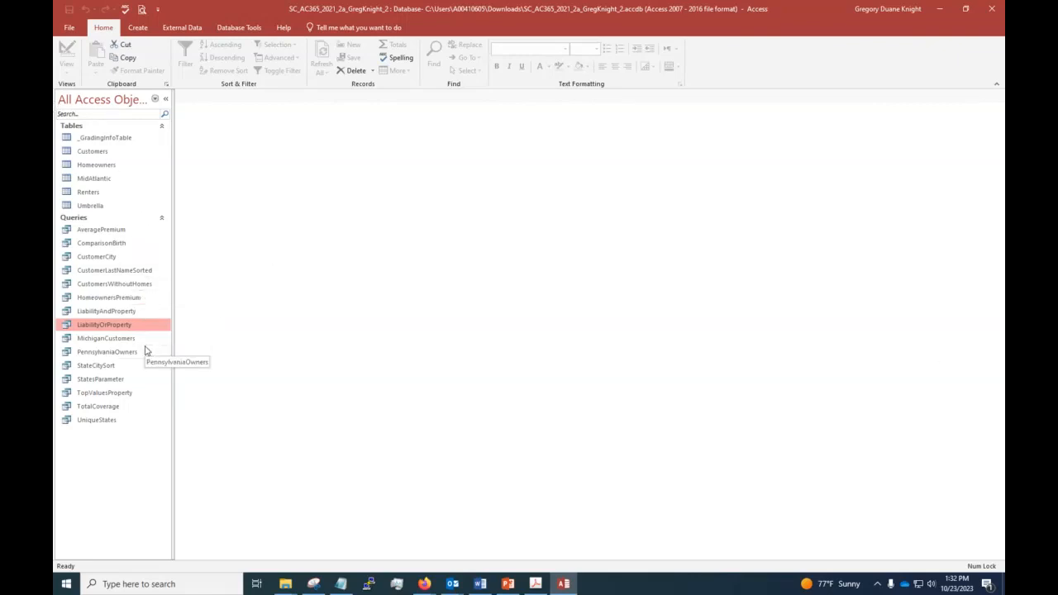
Step: Open the ComparisonBirth query in Design View
click(124, 242)
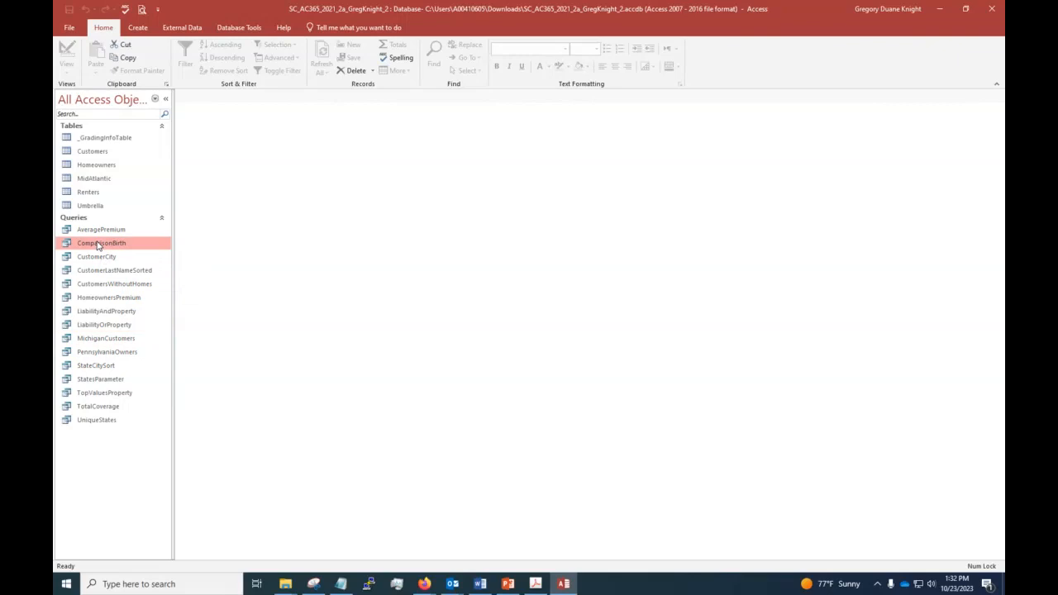
right_click(98, 242)
click(134, 262)
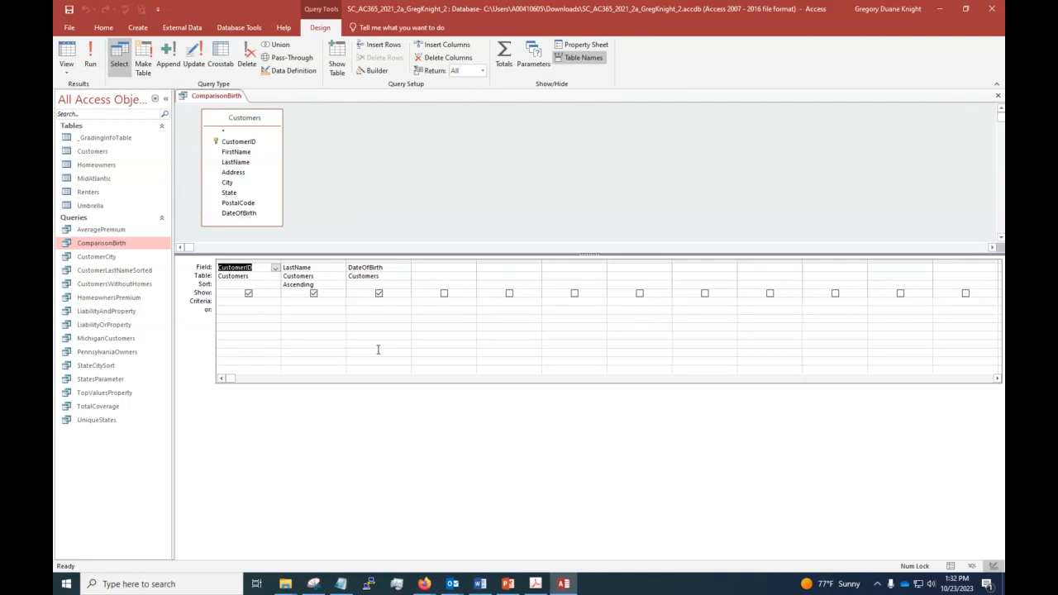
right_click(252, 262)
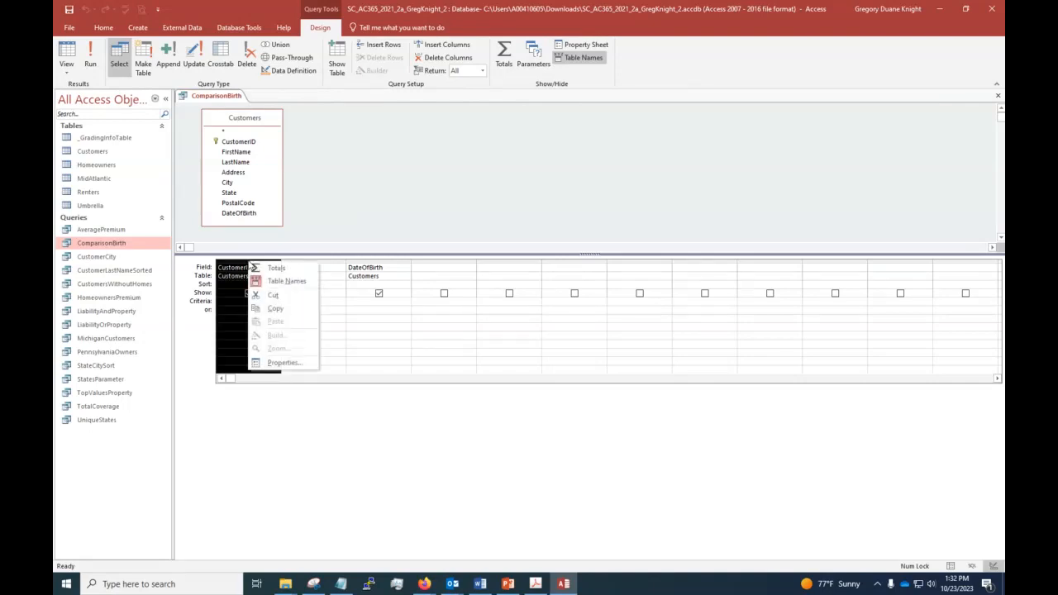
click(234, 436)
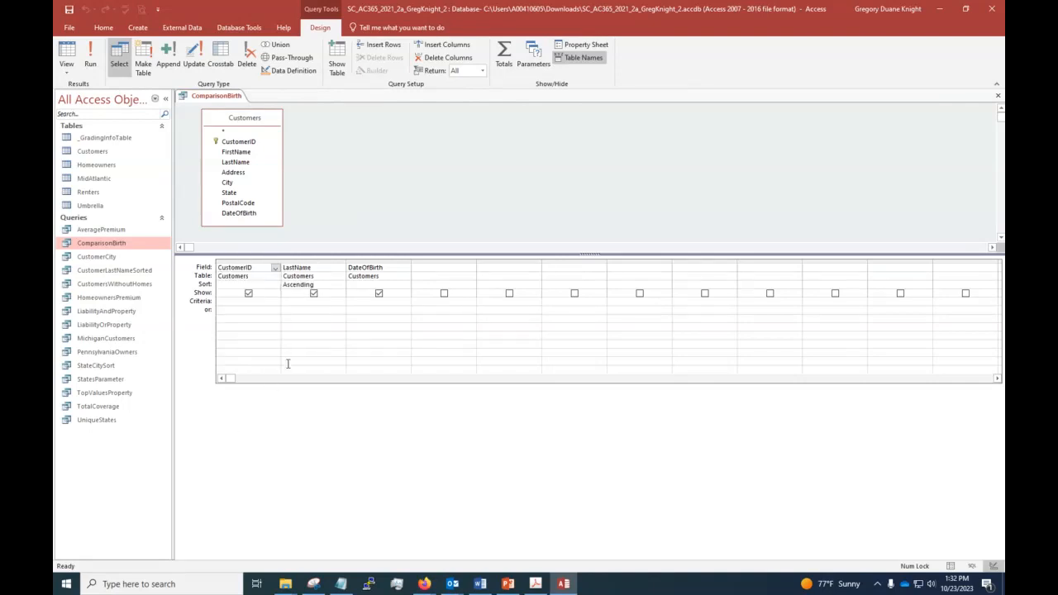
Step: Add the FirstName field to the ComparisonBirth design grid and move its column ahead of CustomerID
click(450, 267)
click(471, 269)
click(452, 297)
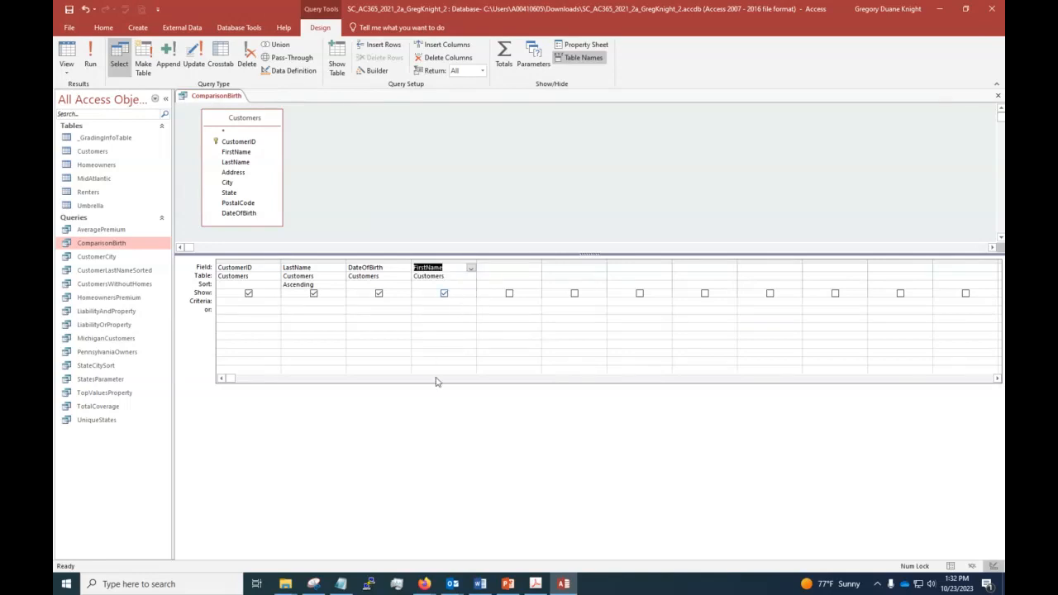
click(440, 438)
click(440, 266)
click(439, 386)
click(438, 261)
drag(438, 261, 242, 277)
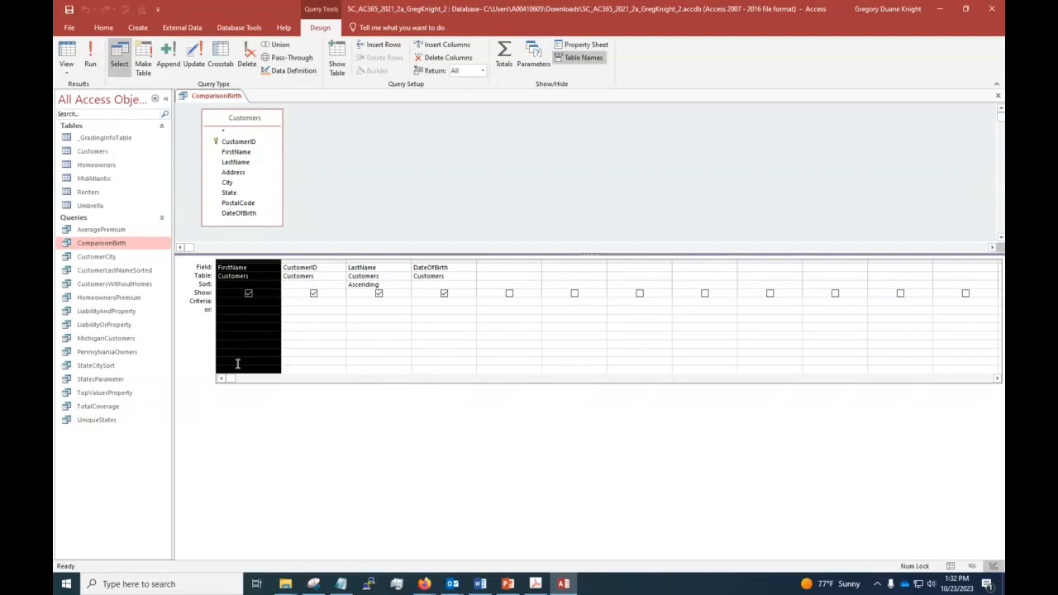
Step: Add the criterion <1/1/1950 to the DateOfBirth field in the ComparisonBirth query
click(260, 442)
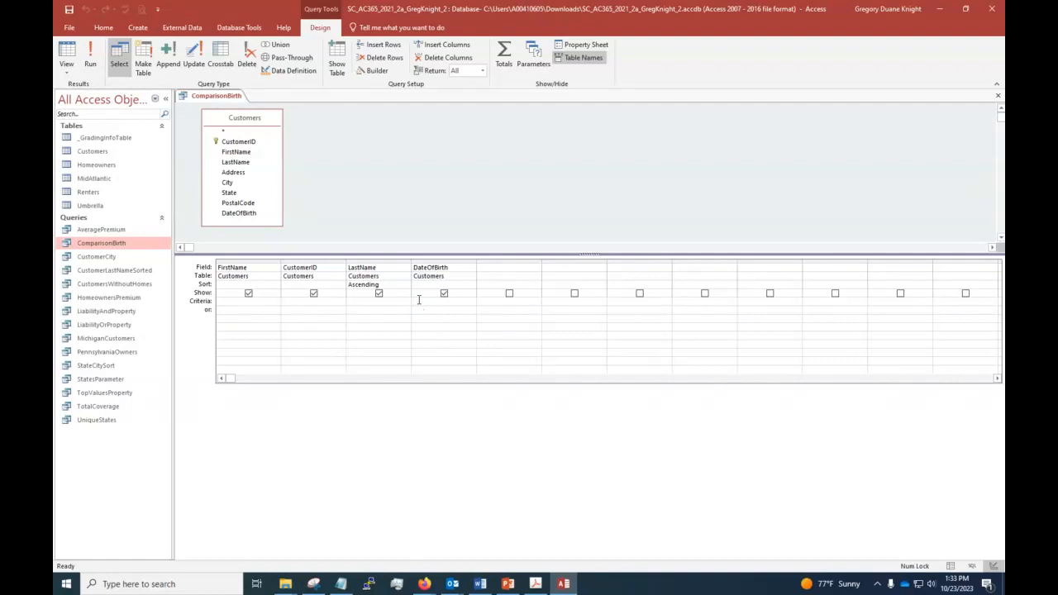
text(<1/1/1950)
click(479, 302)
Step: Set the DateOfBirth field's format to Medium Date in its field properties
click(450, 266)
click(445, 261)
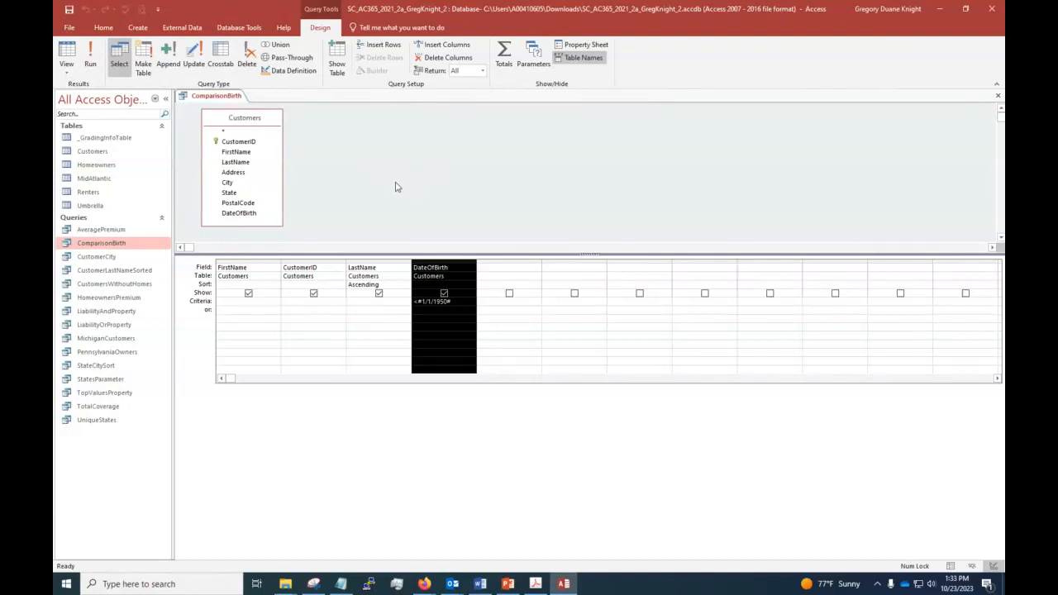
click(581, 45)
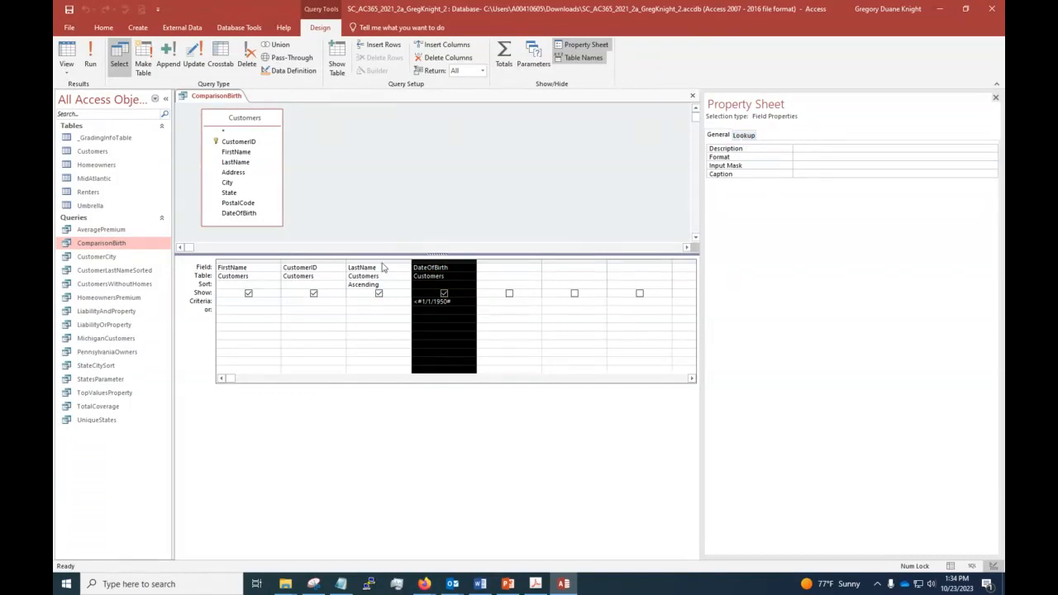
click(382, 261)
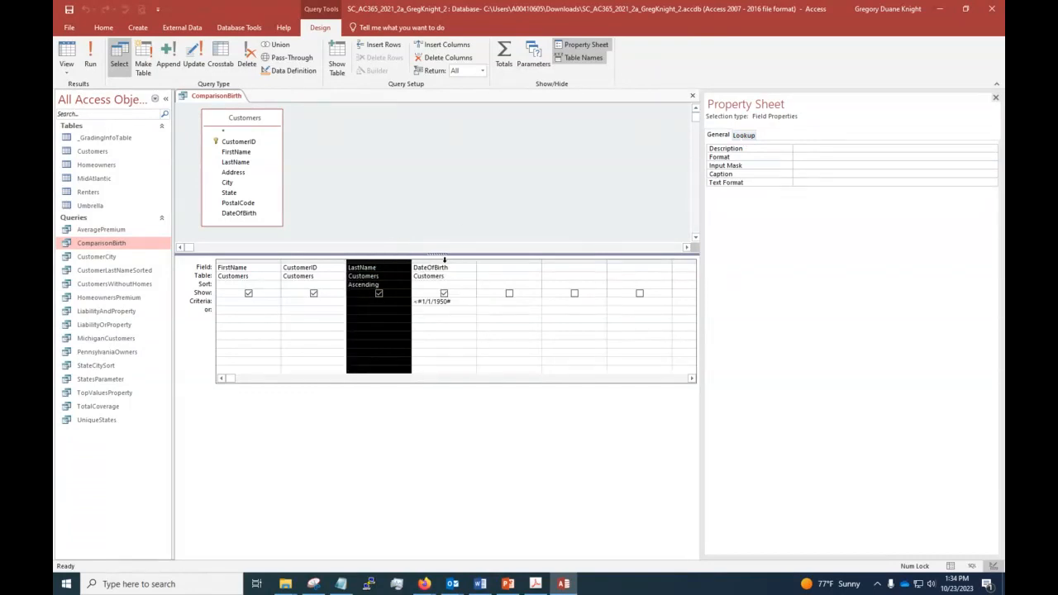
click(444, 261)
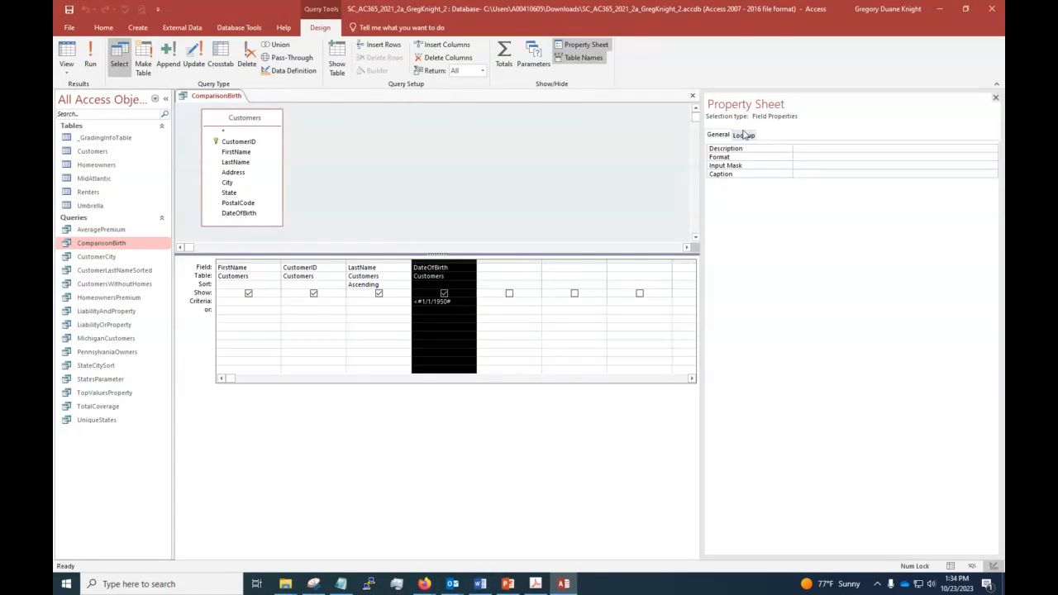
click(743, 137)
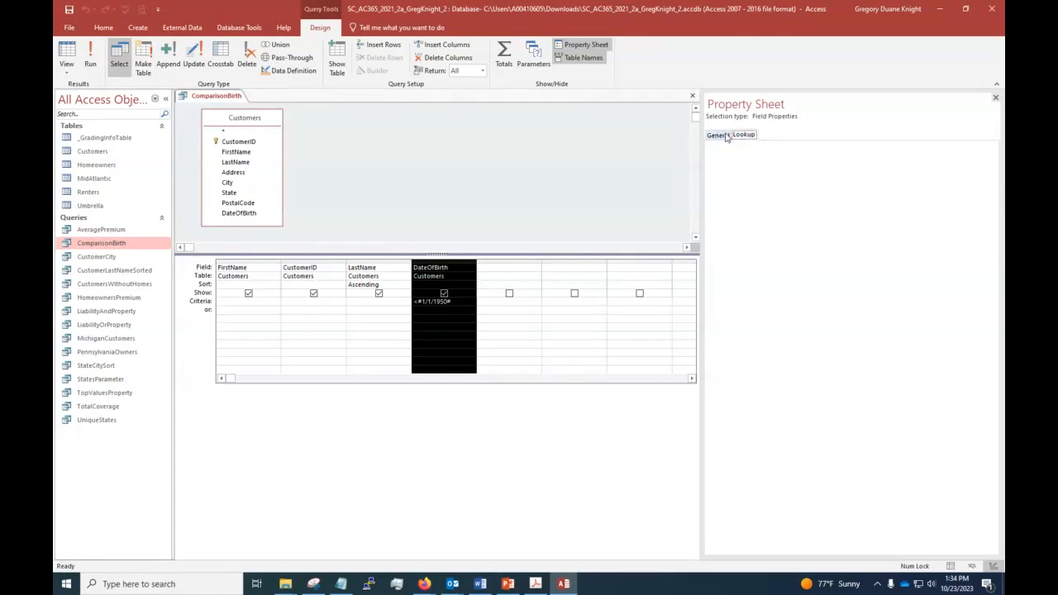
click(724, 135)
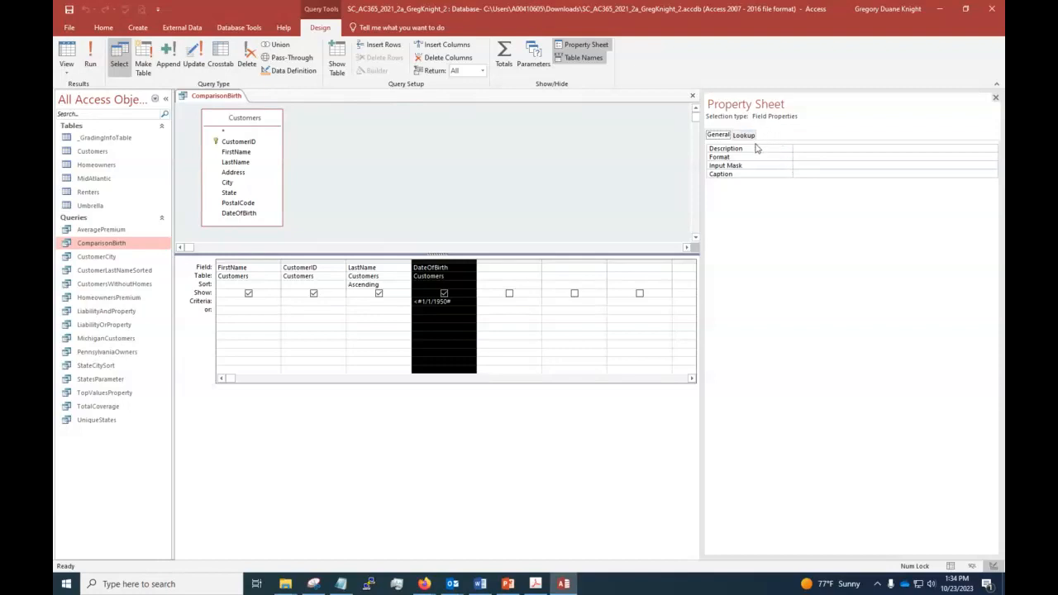
click(802, 158)
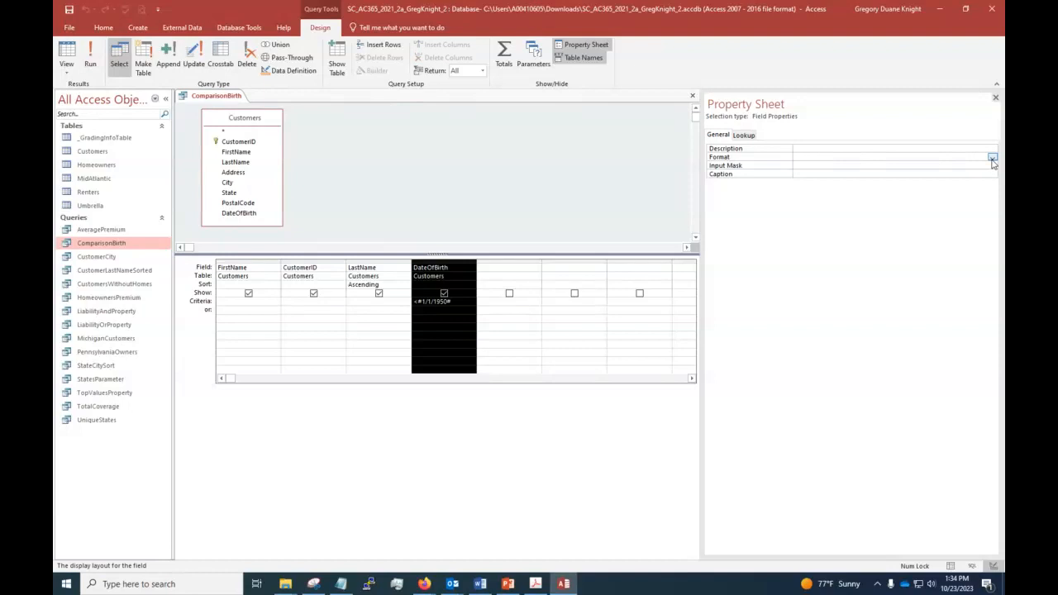
click(992, 157)
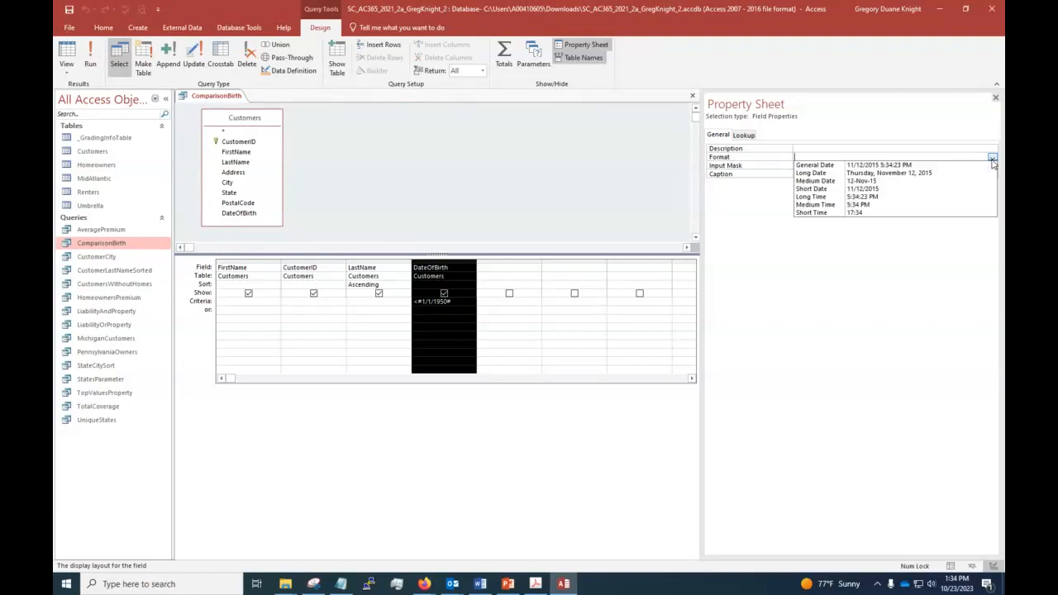
click(883, 182)
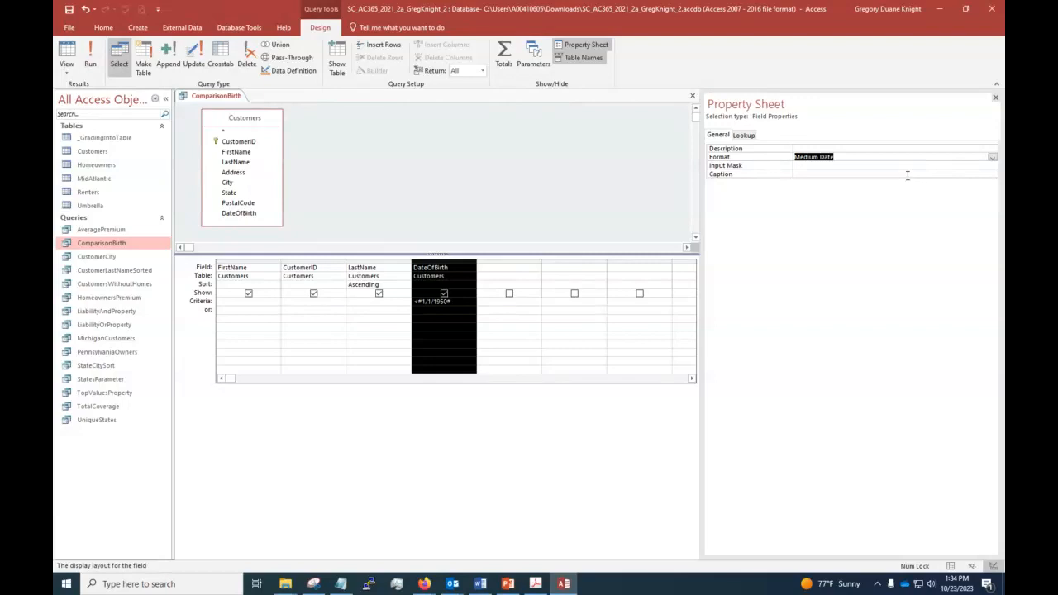
Step: Set the DateOfBirth field's caption to Birthdate and close the field properties
click(806, 175)
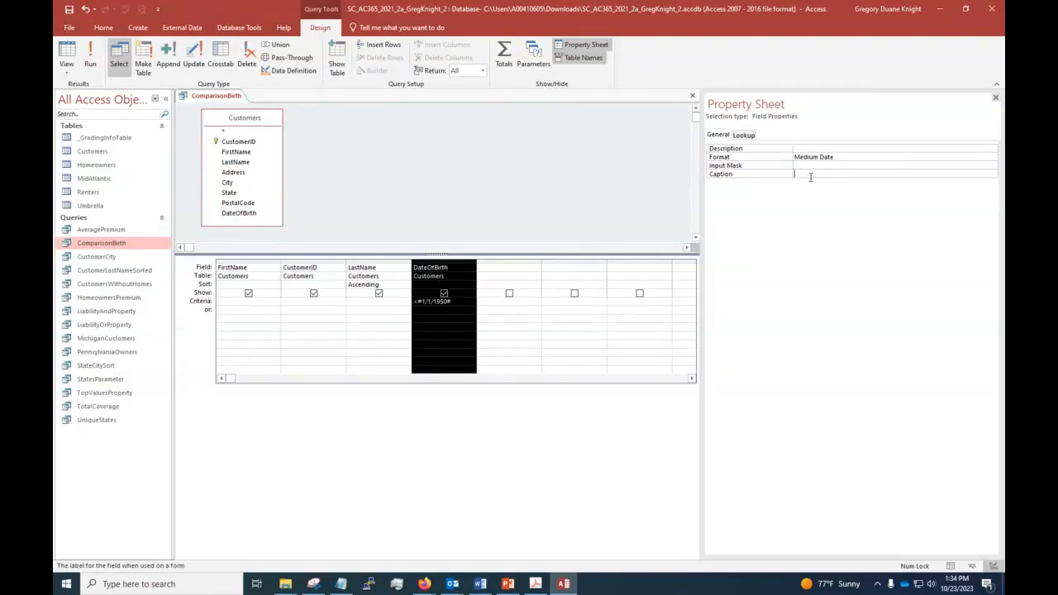
text(Birthdate)
click(814, 165)
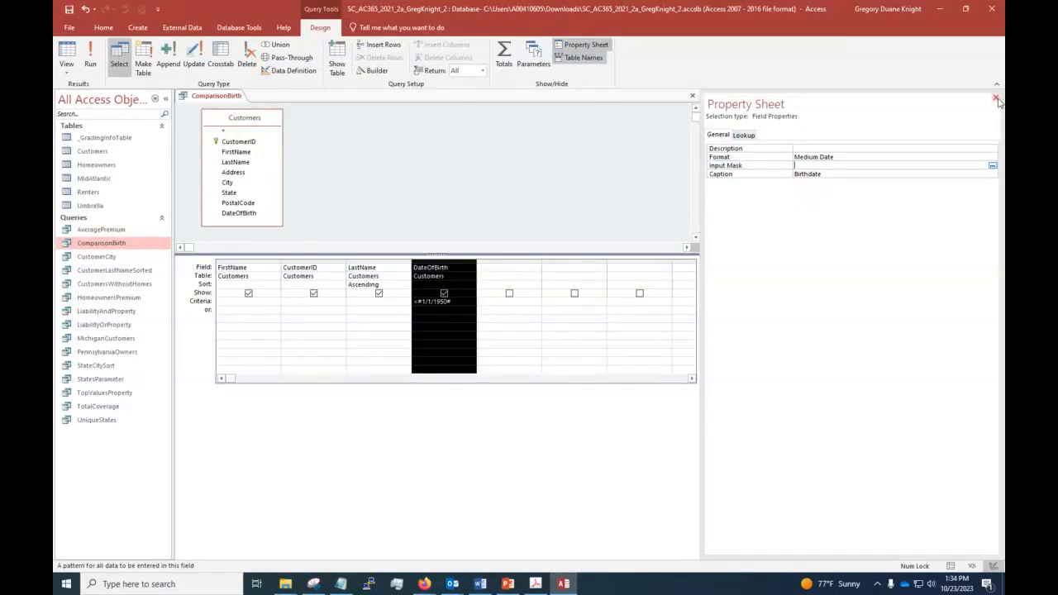
click(995, 97)
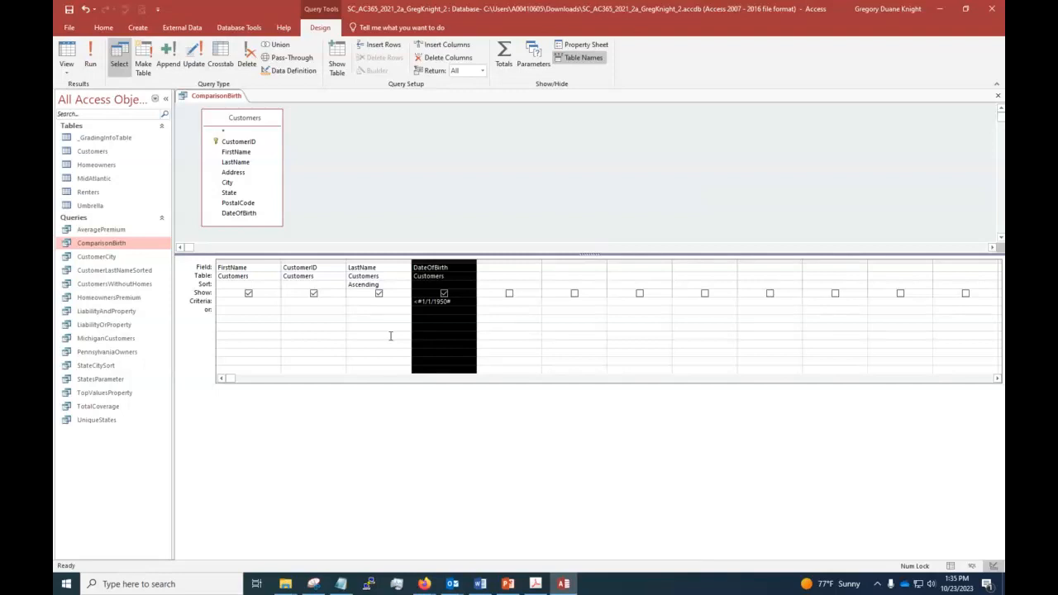
Step: Check the ComparisonBirth query in Datasheet View, and back in Design View move the FirstName column between CustomerID and LastName
click(71, 74)
click(79, 87)
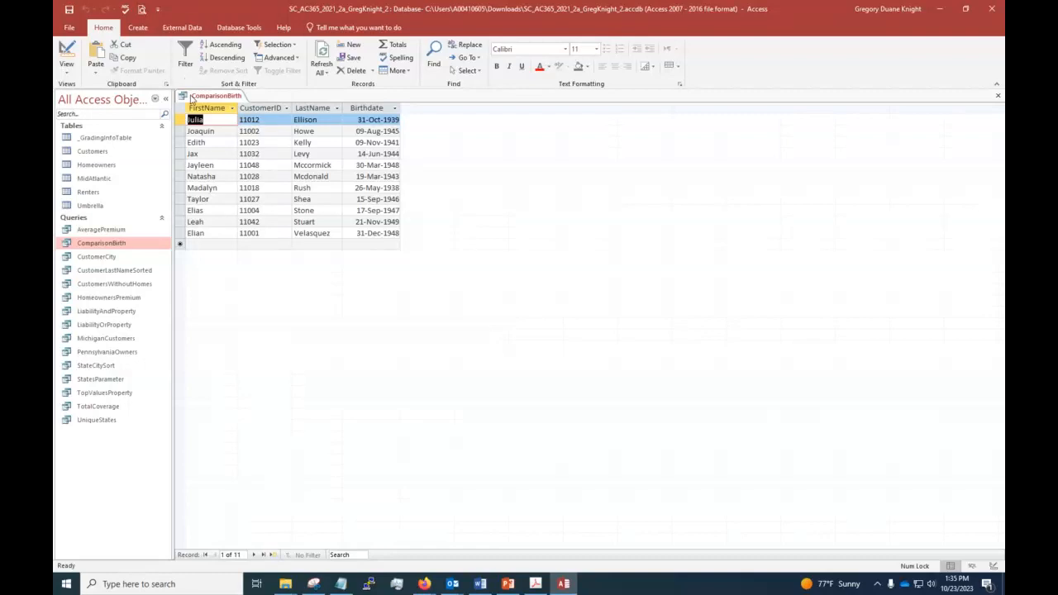
click(66, 71)
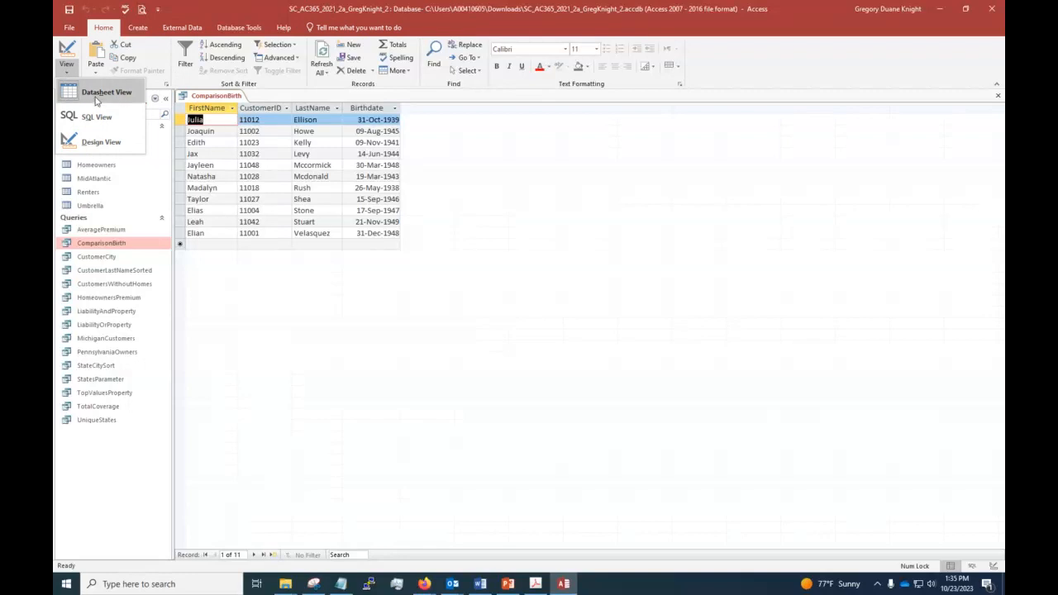
click(88, 143)
click(253, 262)
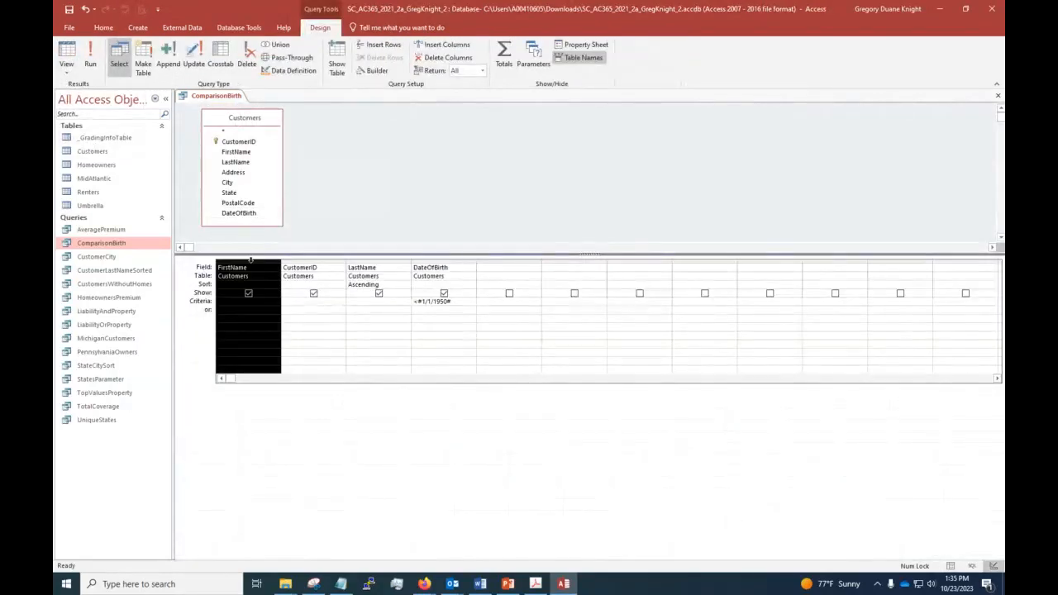
drag(253, 263, 359, 267)
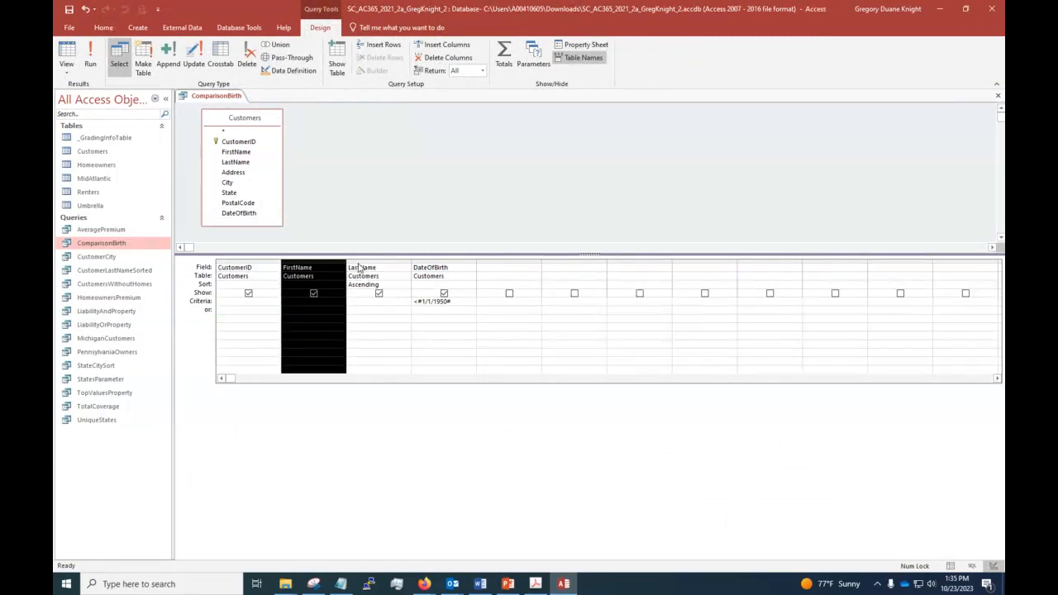
click(246, 326)
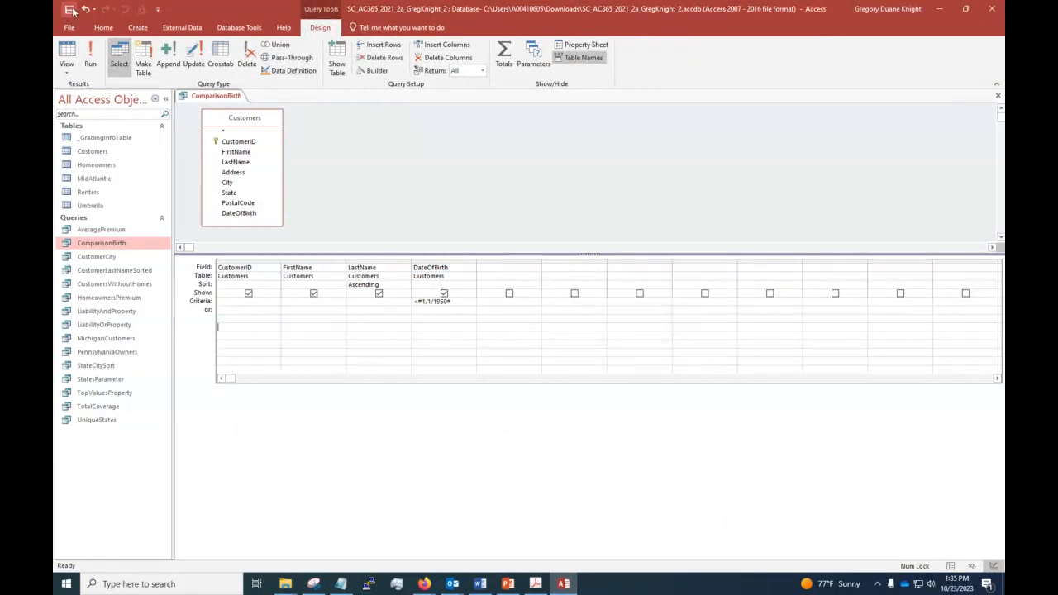
Step: View the ComparisonBirth query's records and column order in Datasheet View
click(66, 72)
click(73, 97)
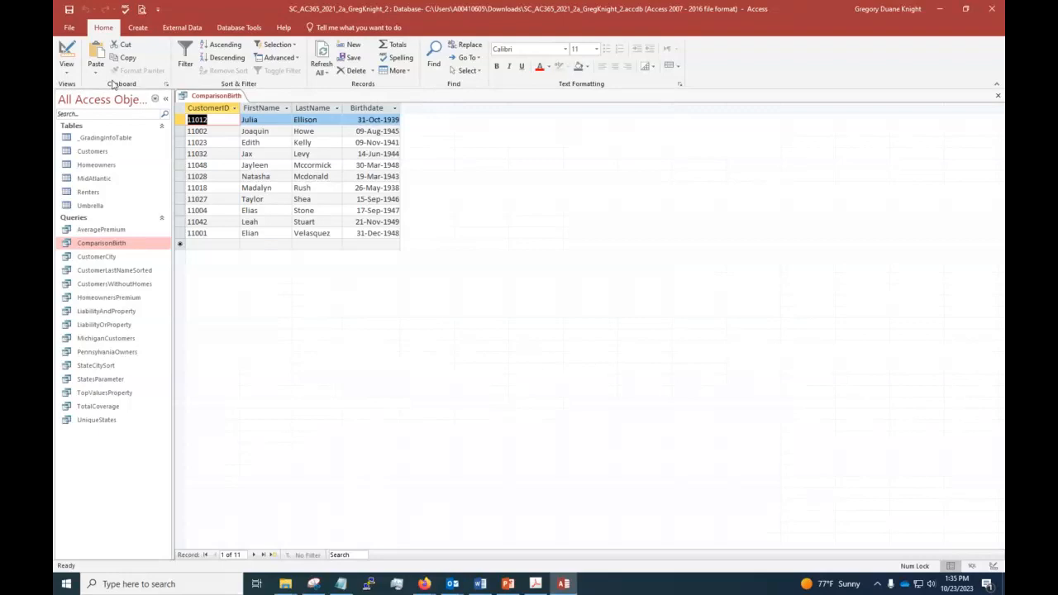
click(65, 71)
Step: Switch to the Word instructions, compare the ComparisonBirth requirements and Figure 1 with the query results, and minimize the document
drag(1004, 50, 414, 94)
scroll(456, 323, down, 3)
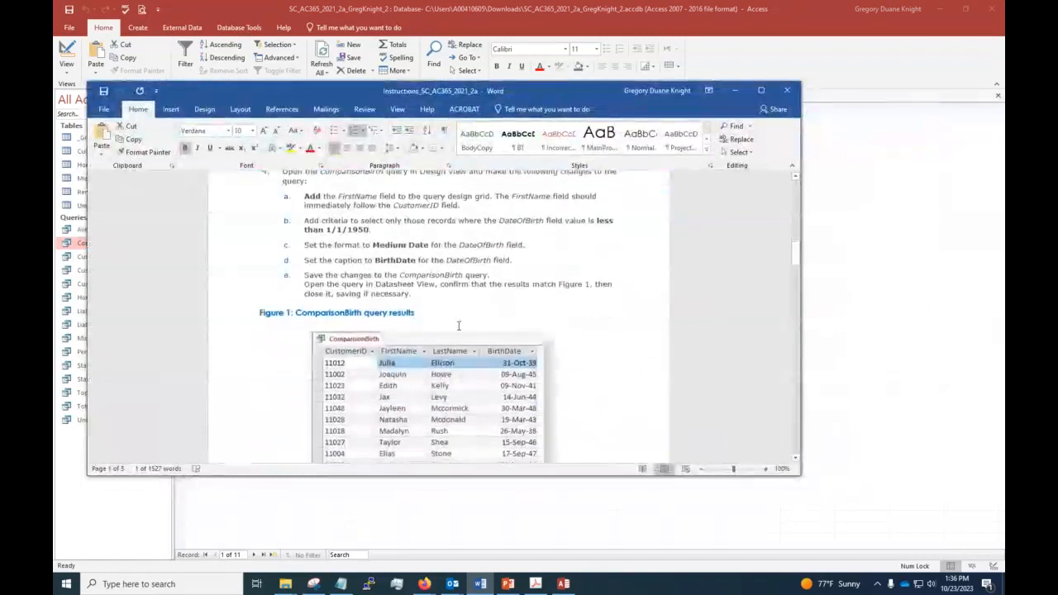
scroll(526, 380, down, 3)
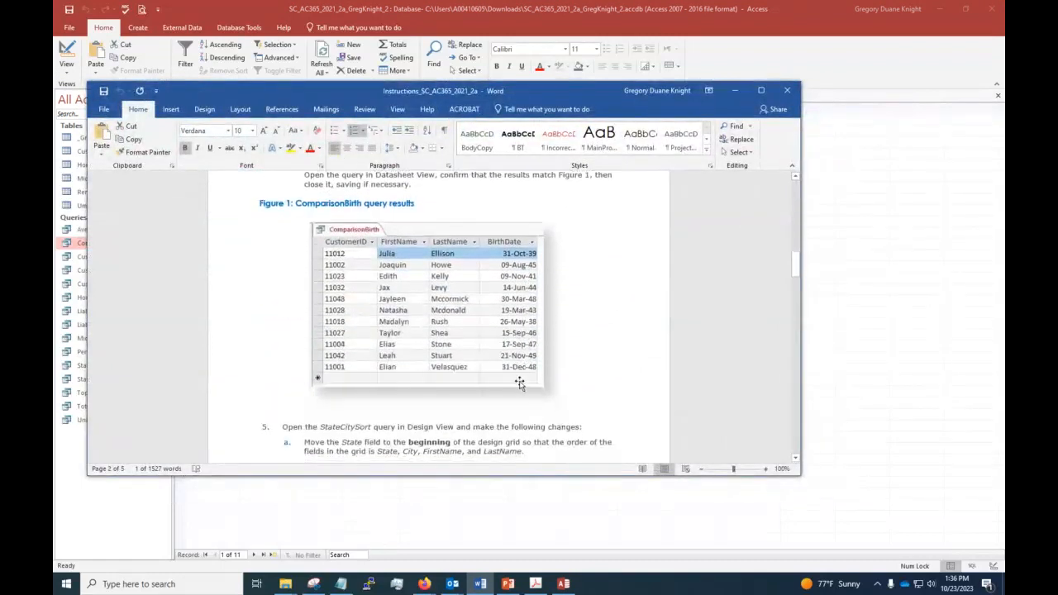
scroll(520, 359, up, 3)
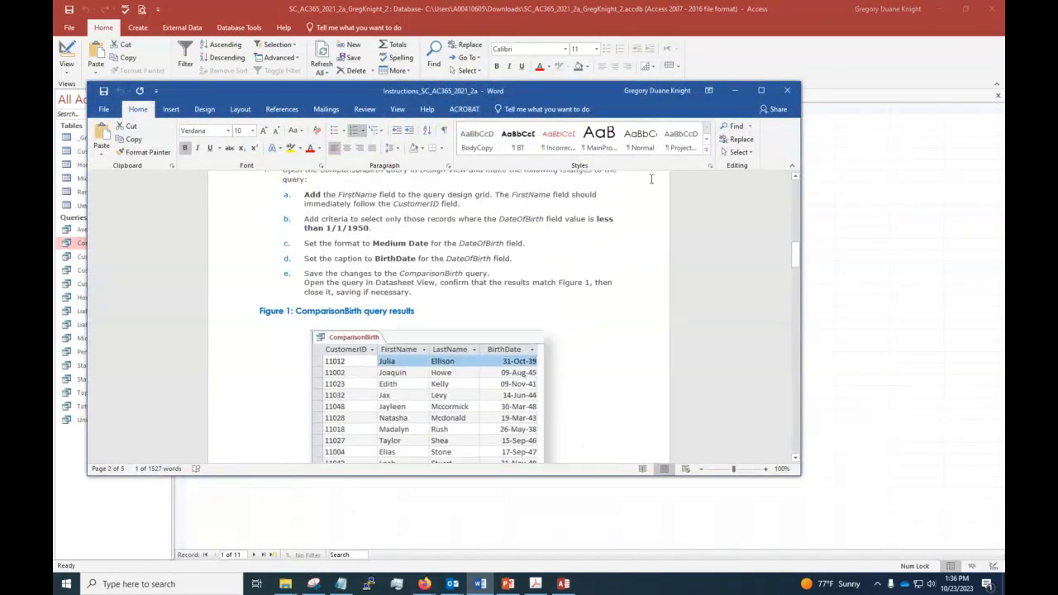
click(734, 91)
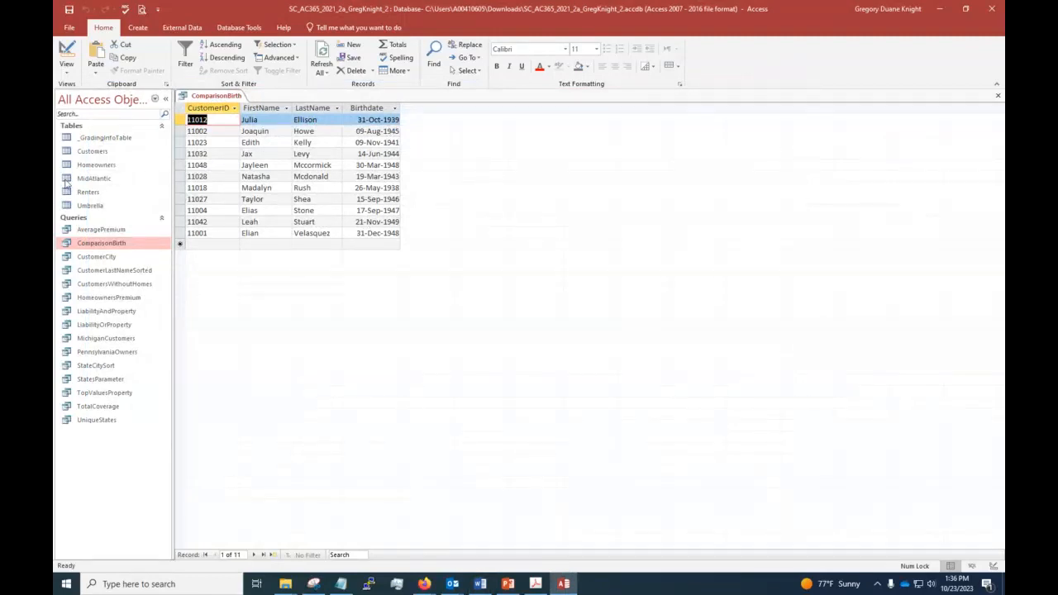
Step: Display the DateOfBirth field's properties in ComparisonBirth's Design View and compare them with the requirements in the Word instructions
click(66, 70)
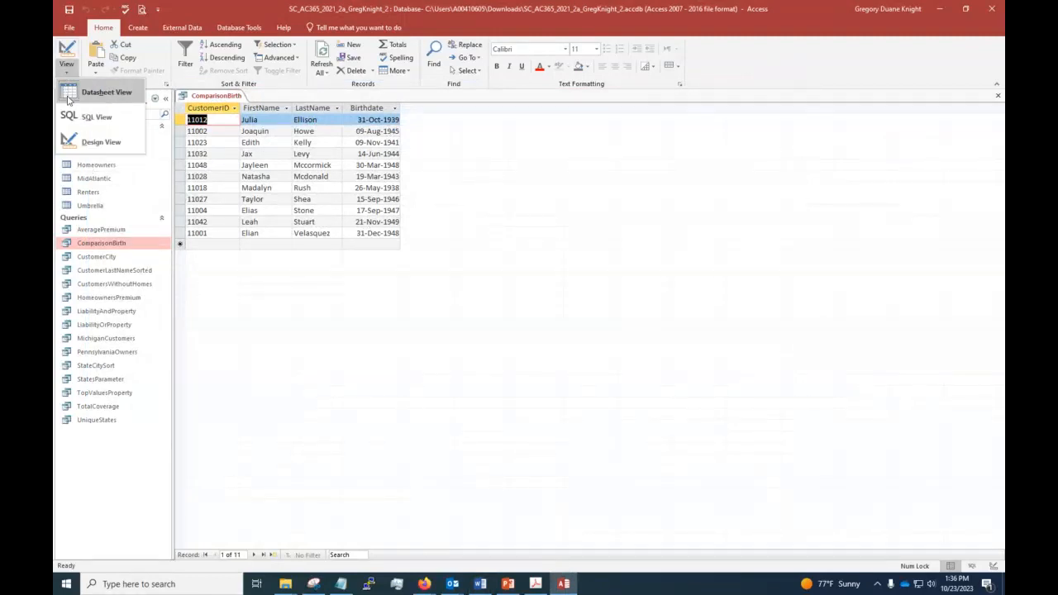
click(91, 139)
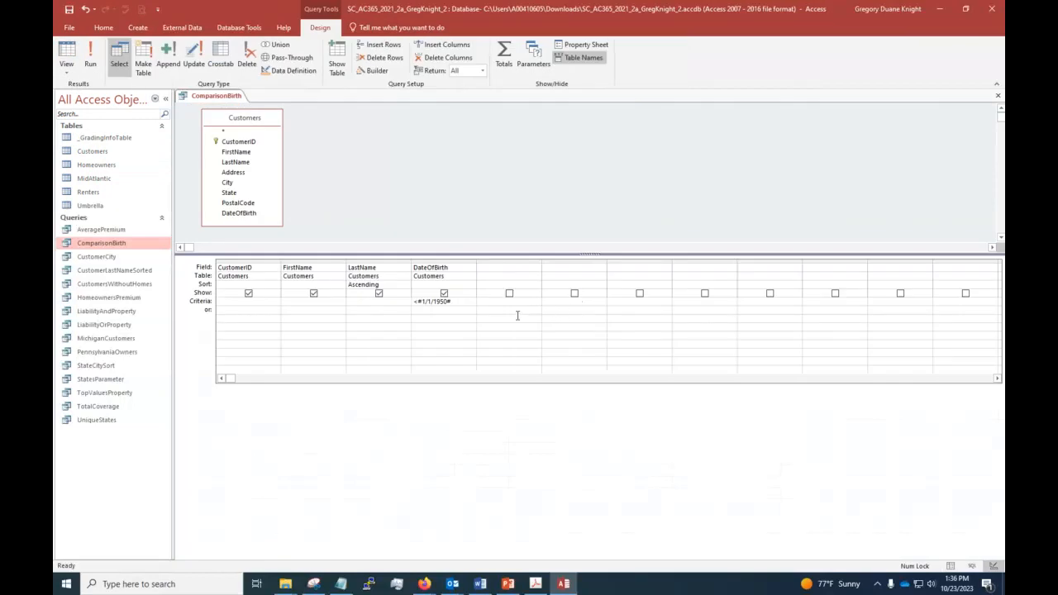
click(443, 263)
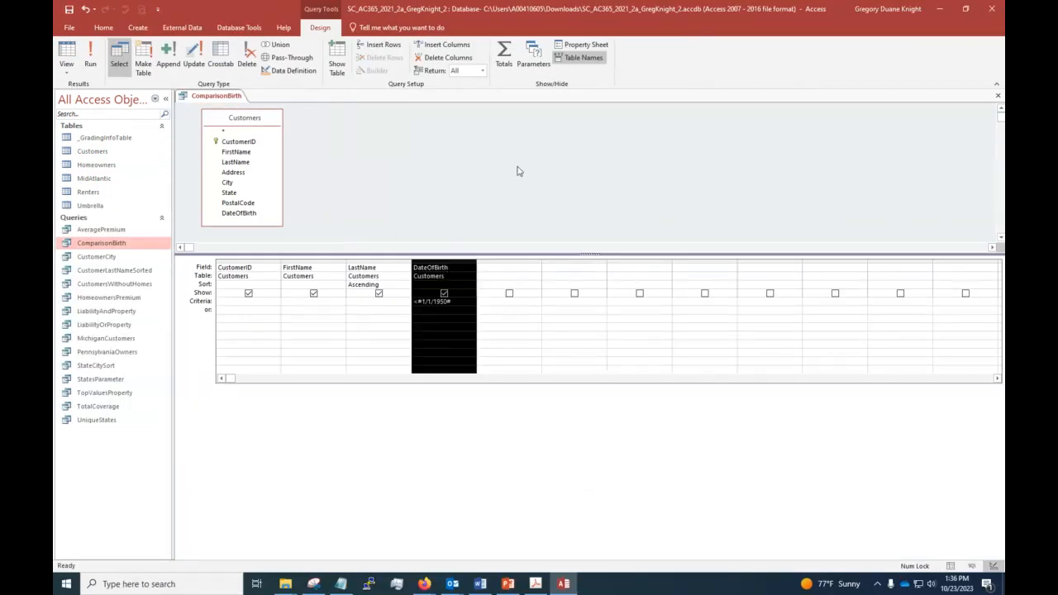
click(583, 44)
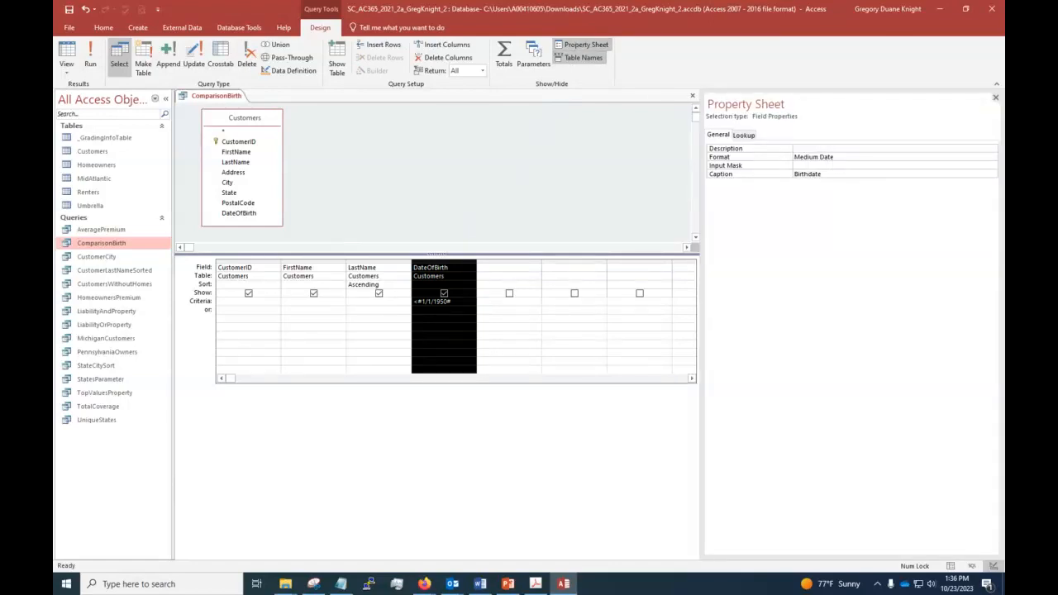
key(alt+Tab)
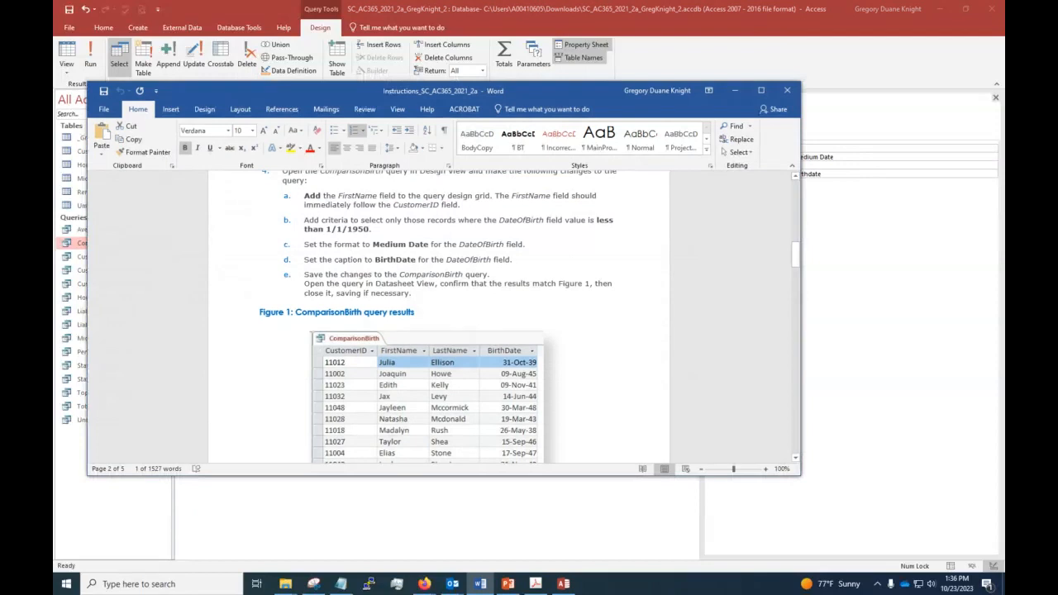
drag(329, 91, 384, 89)
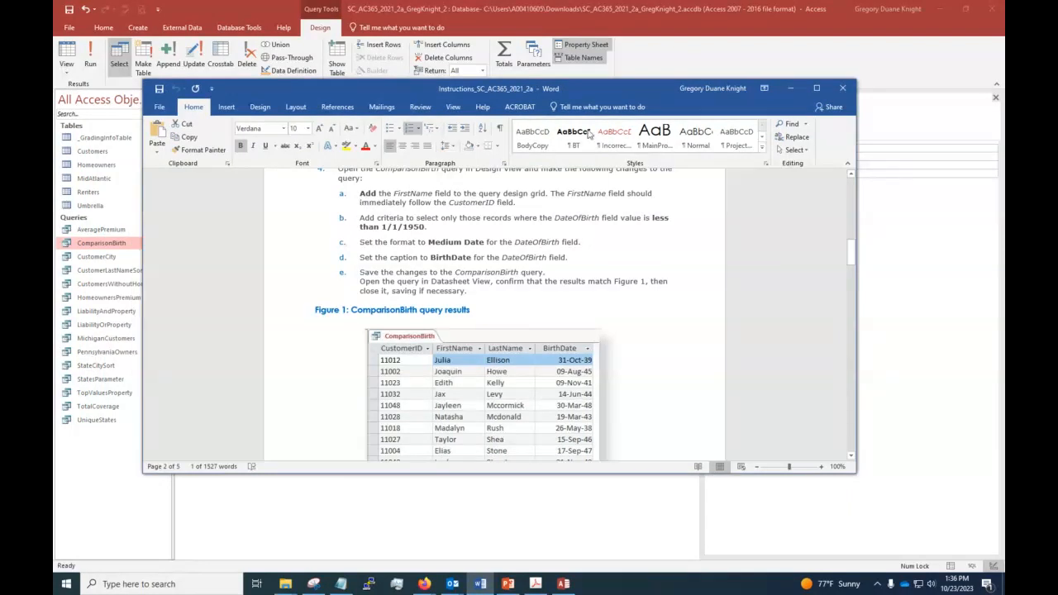
drag(546, 85, 722, 97)
key(alt+Tab)
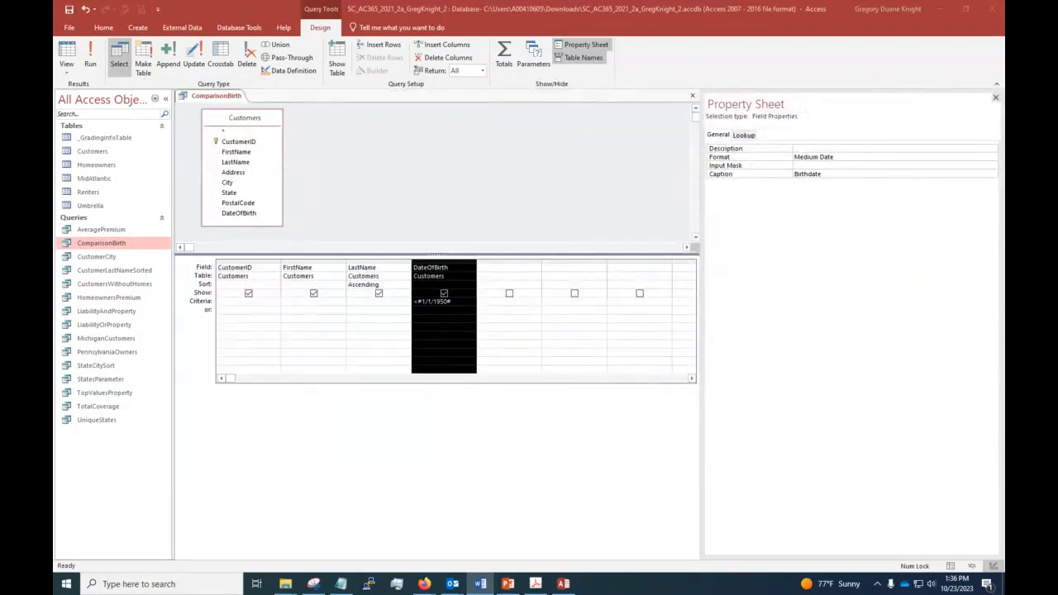
Step: Review the DateOfBirth field's Format options, keep Medium Date, and close the field properties and the ComparisonBirth query
click(842, 157)
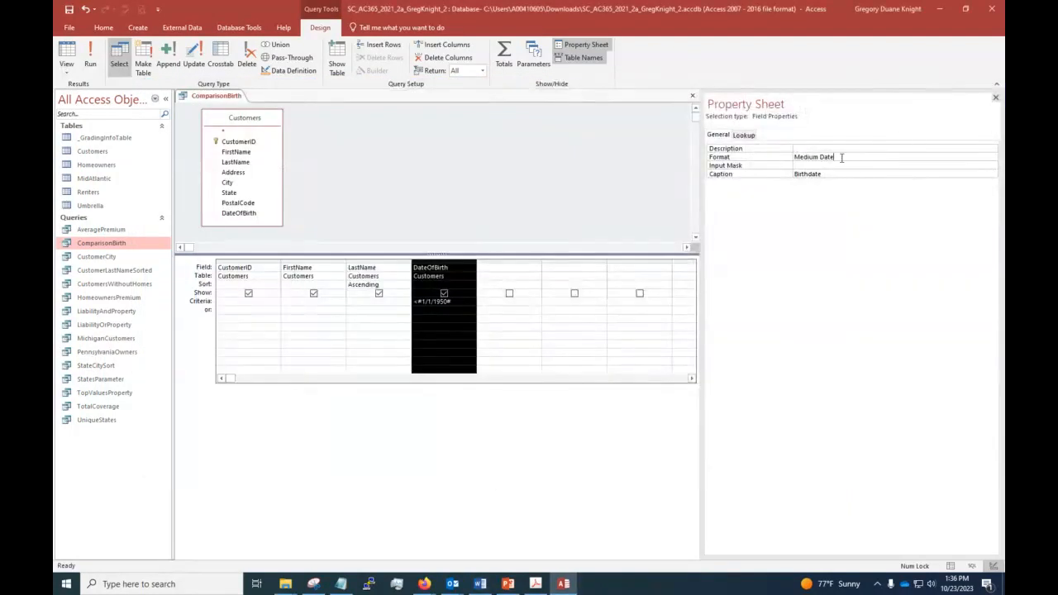
click(992, 157)
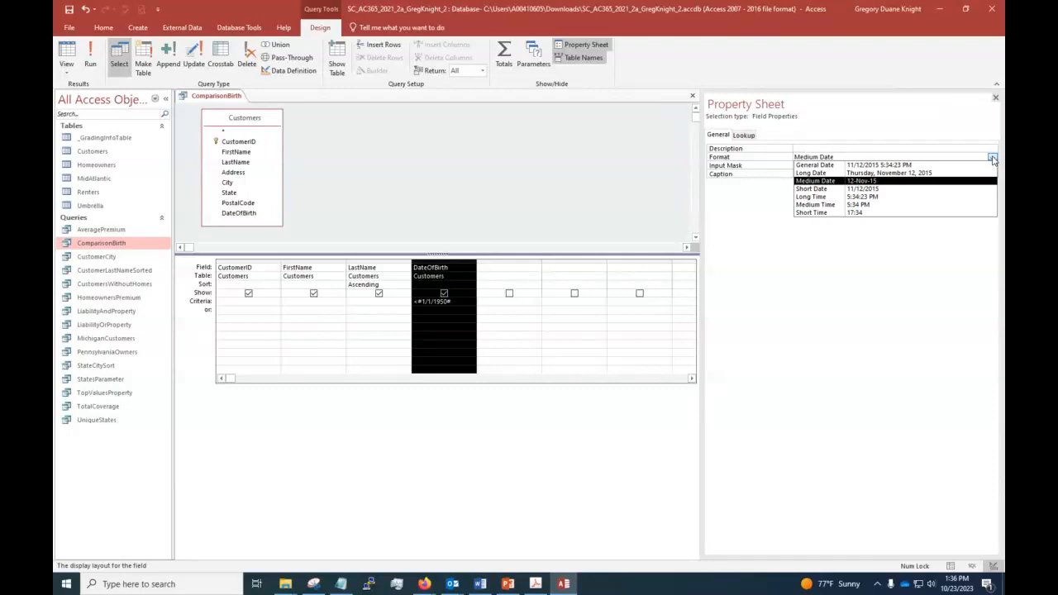
click(992, 157)
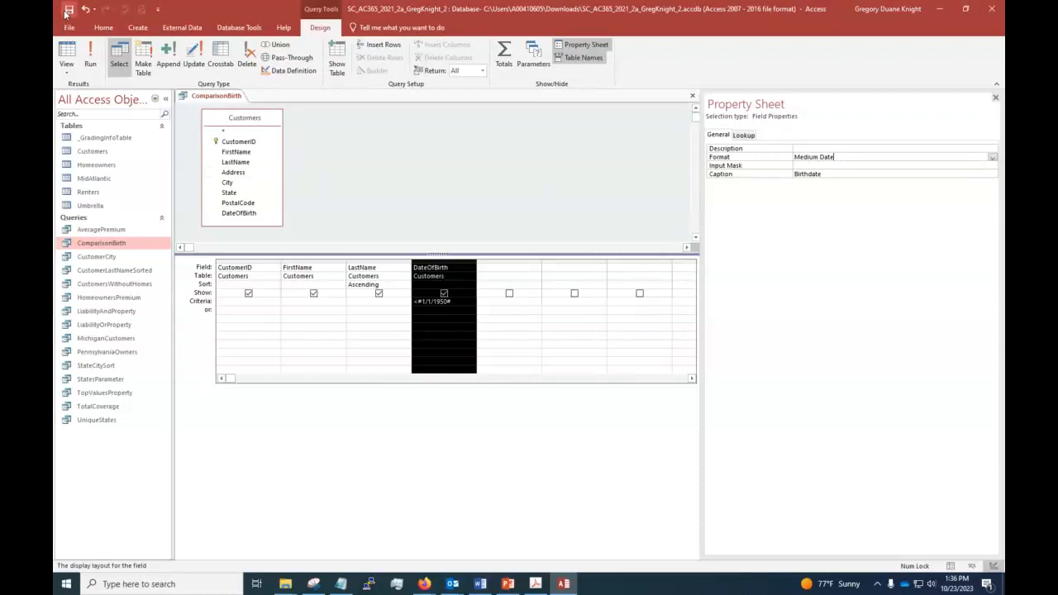
click(994, 99)
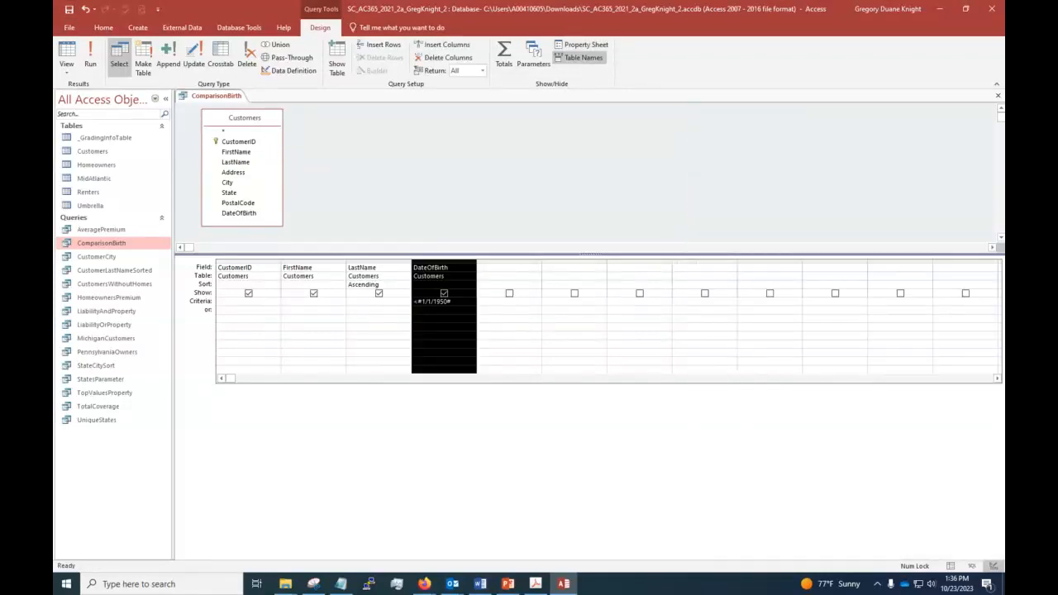
key(alt+Tab)
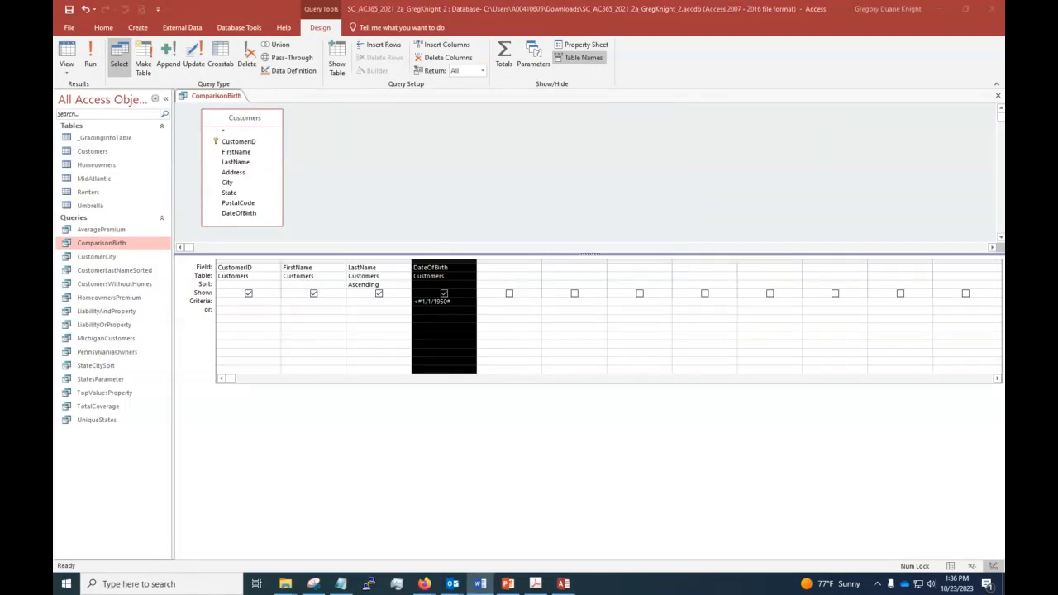
click(998, 96)
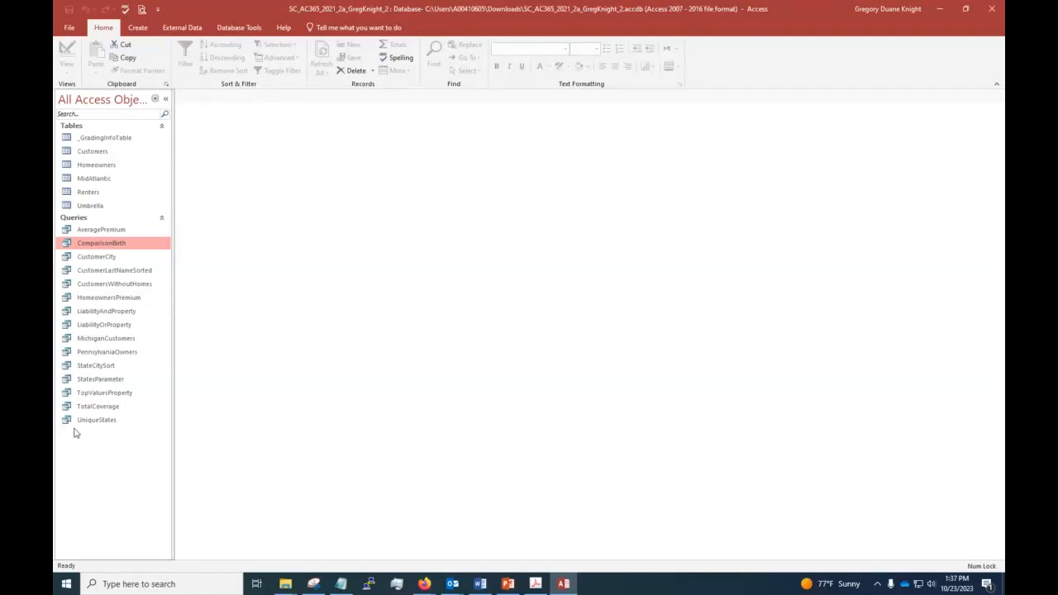
Step: Open the StateCitySort query in Design View and move the State column ahead of City as the first field
click(96, 367)
right_click(97, 367)
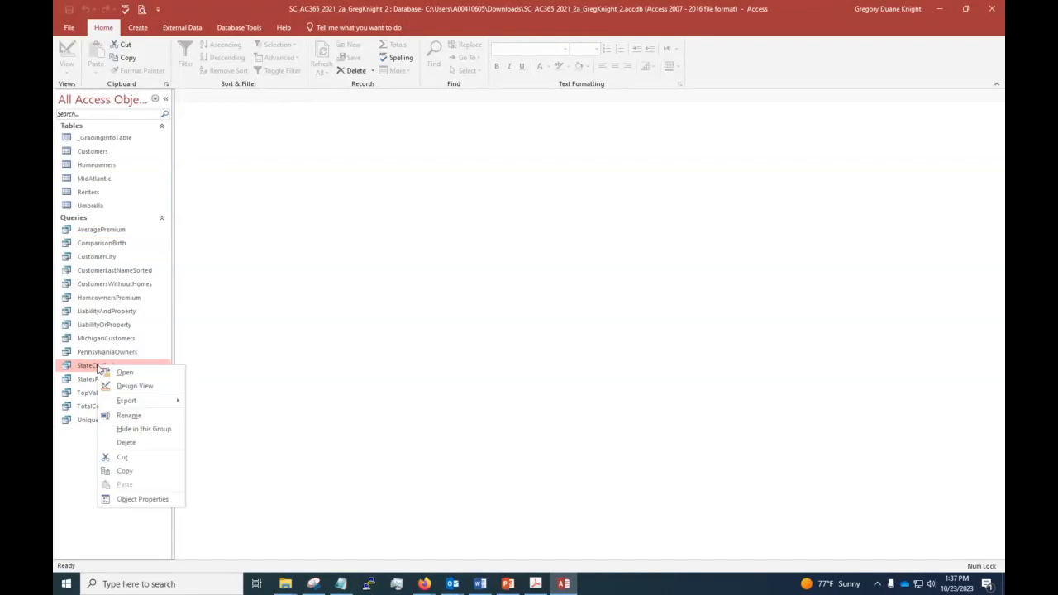
click(108, 383)
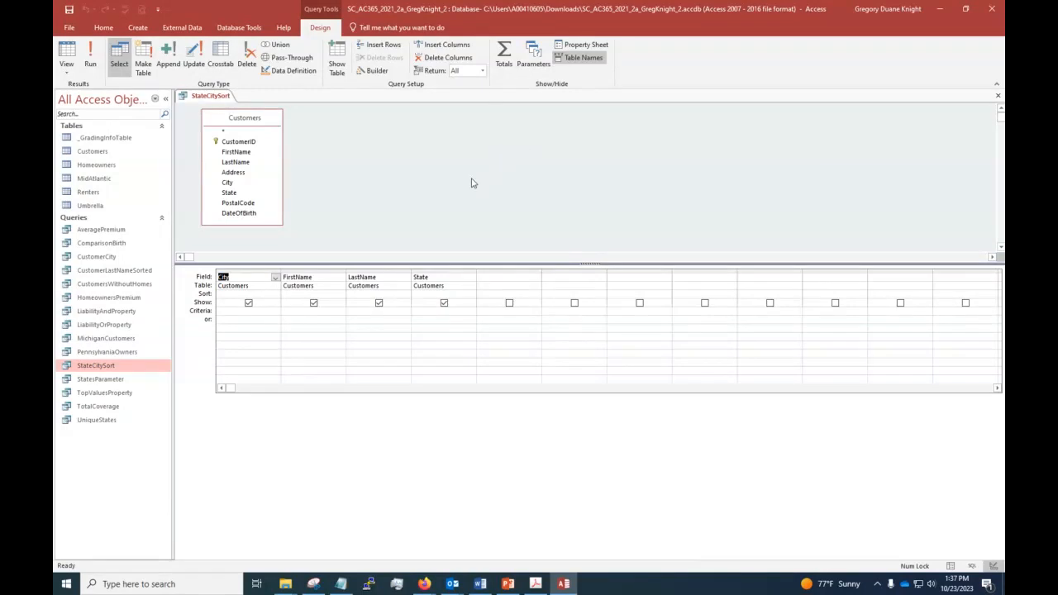
click(442, 271)
click(442, 271)
drag(442, 271, 224, 289)
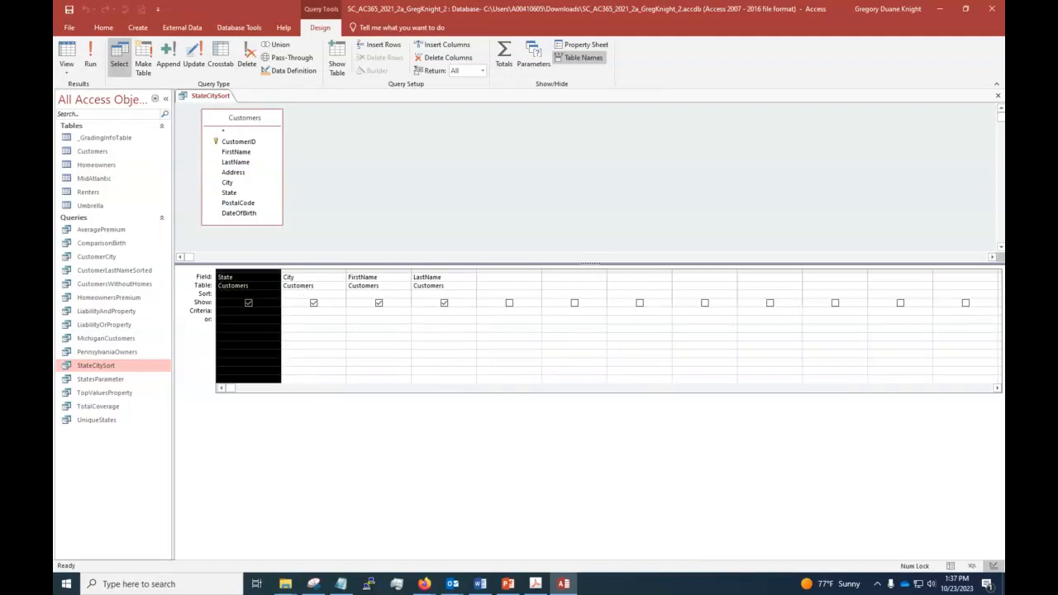
Step: Set the StateCitySort query to sort State in descending order and City in ascending order
key(alt+Tab)
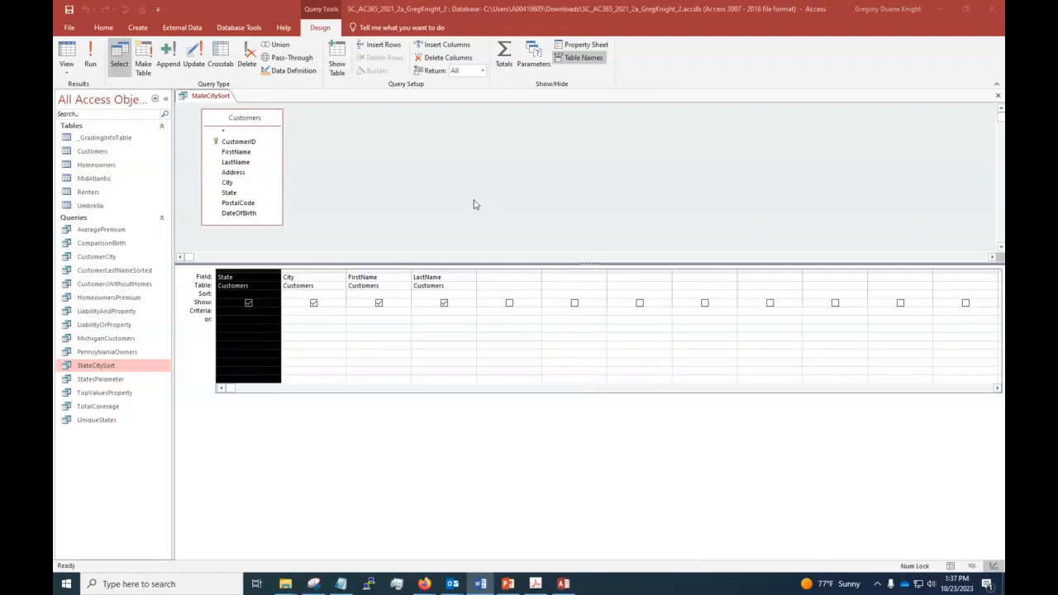
click(274, 477)
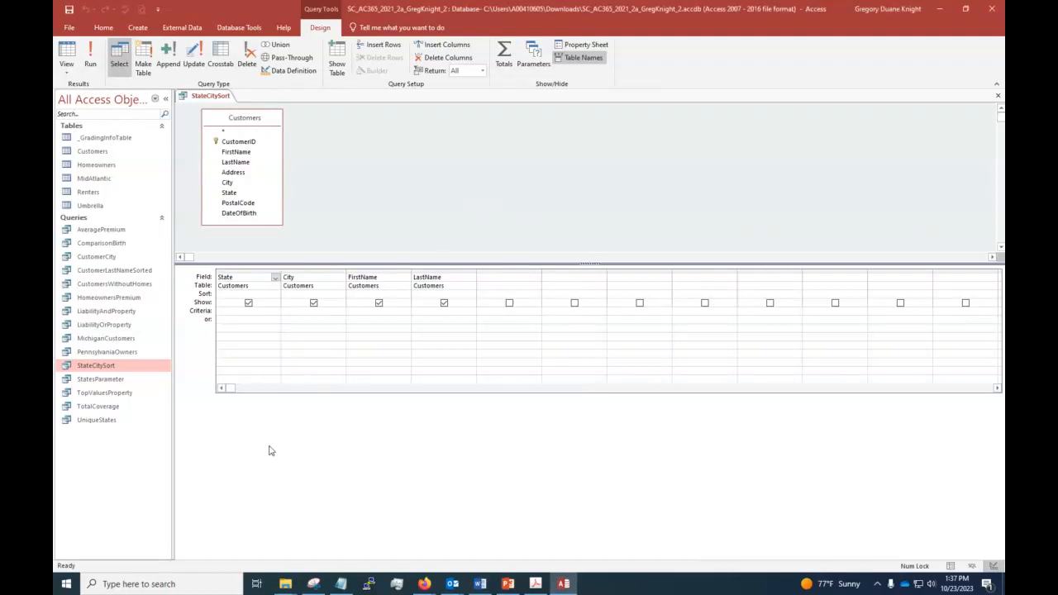
click(241, 294)
click(274, 295)
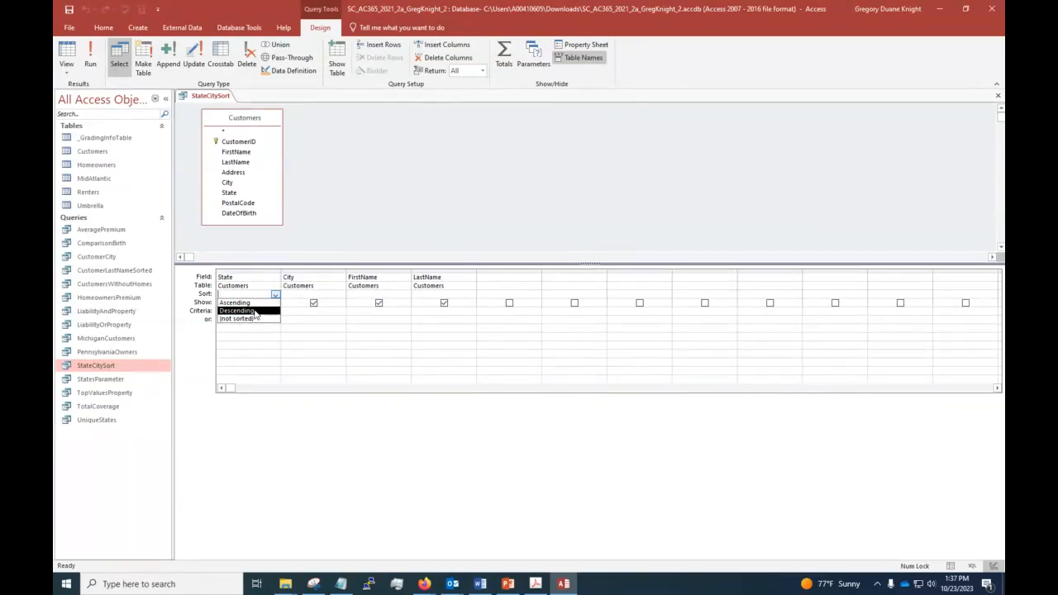
click(255, 314)
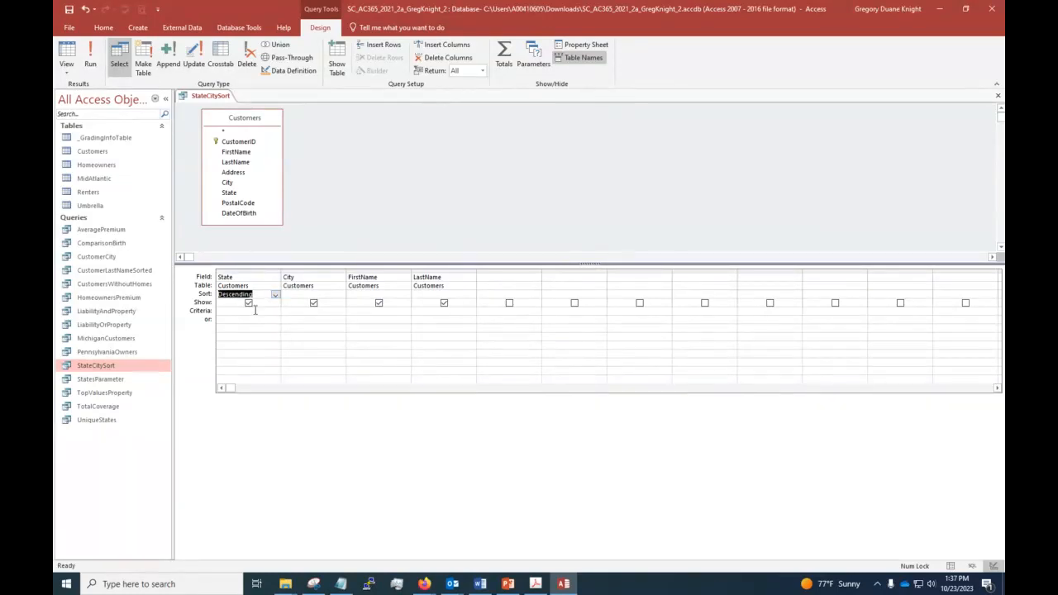
click(305, 295)
click(339, 295)
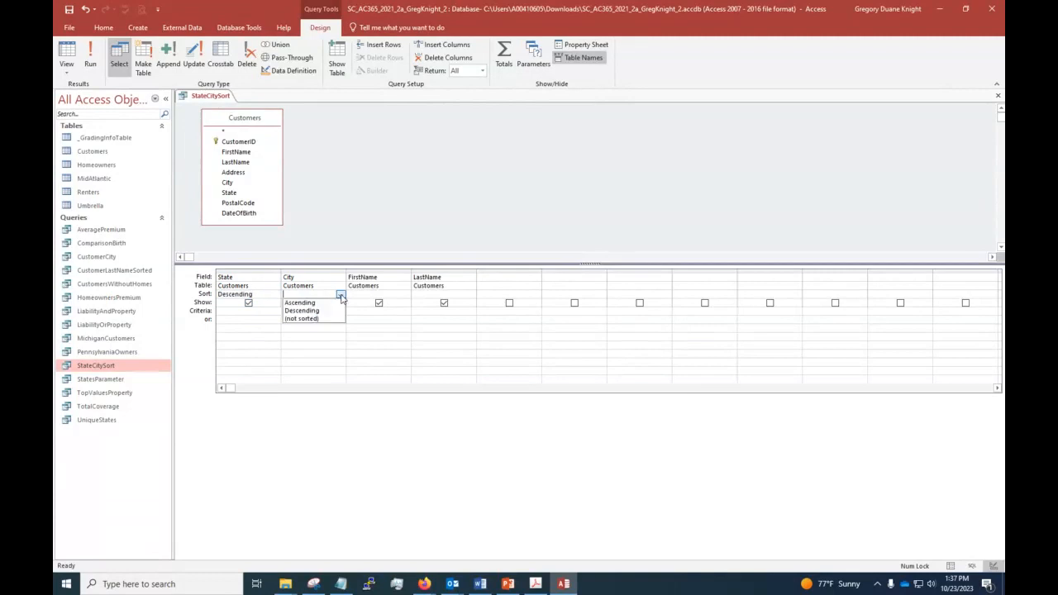
click(326, 303)
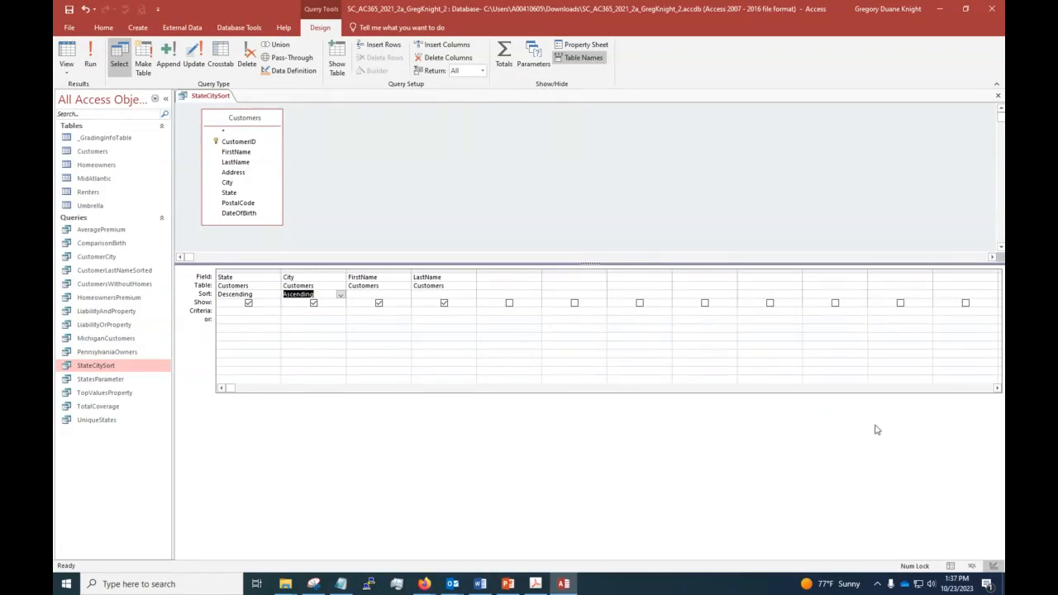
Step: Review the StateCitySort records in Datasheet View from first to last, and close the query
click(65, 74)
click(99, 91)
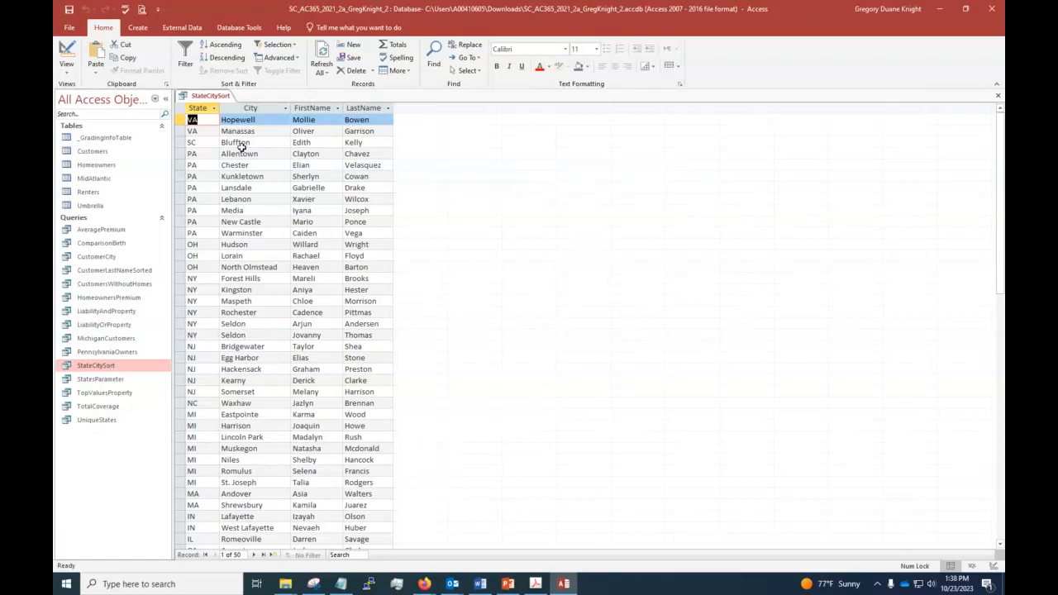
scroll(236, 176, down, 5)
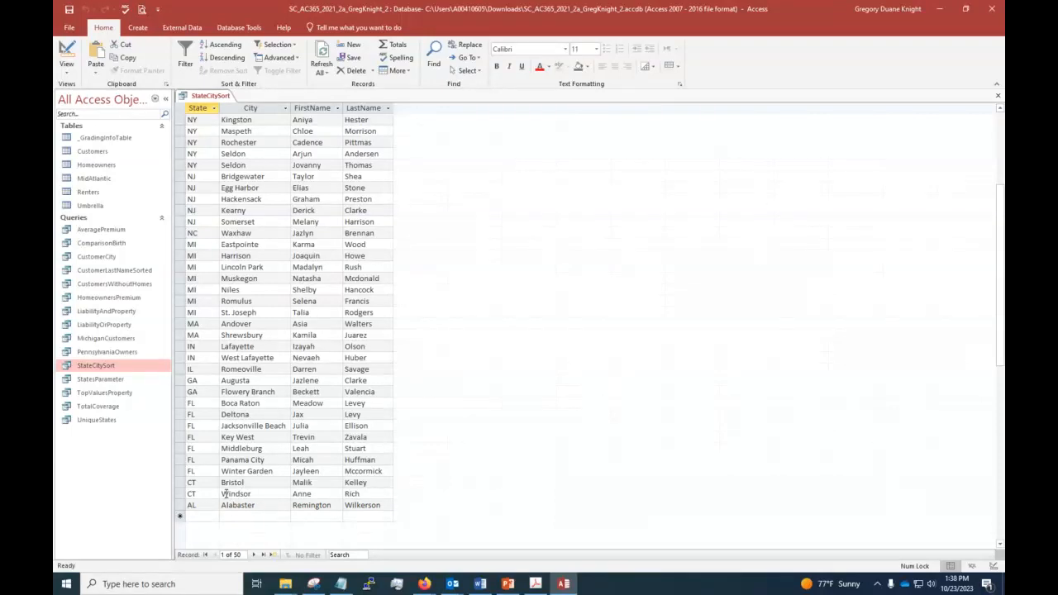
scroll(224, 494, up, 4)
key(ctrl+Home)
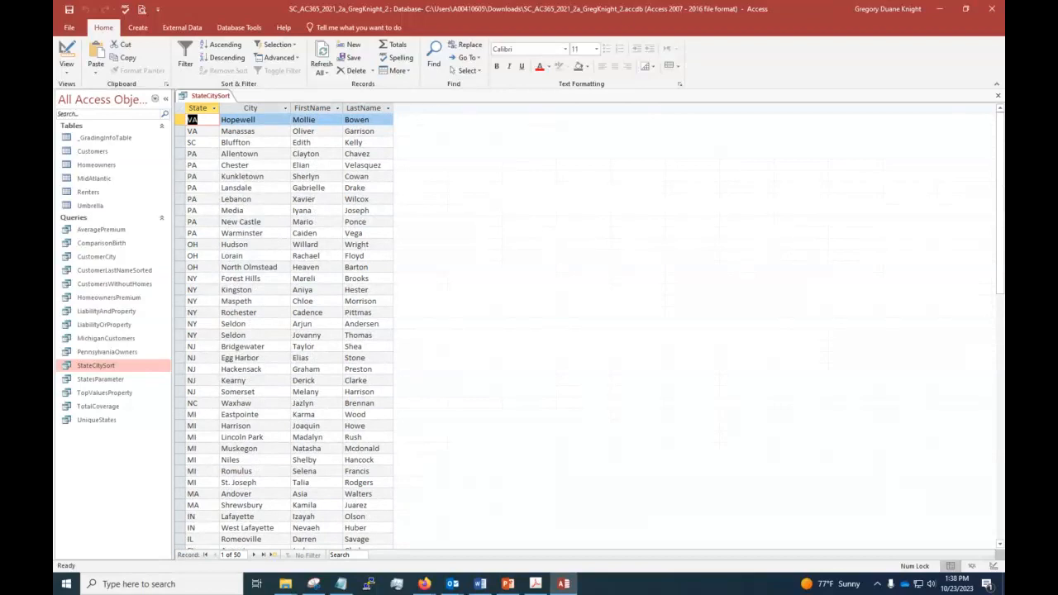
click(996, 96)
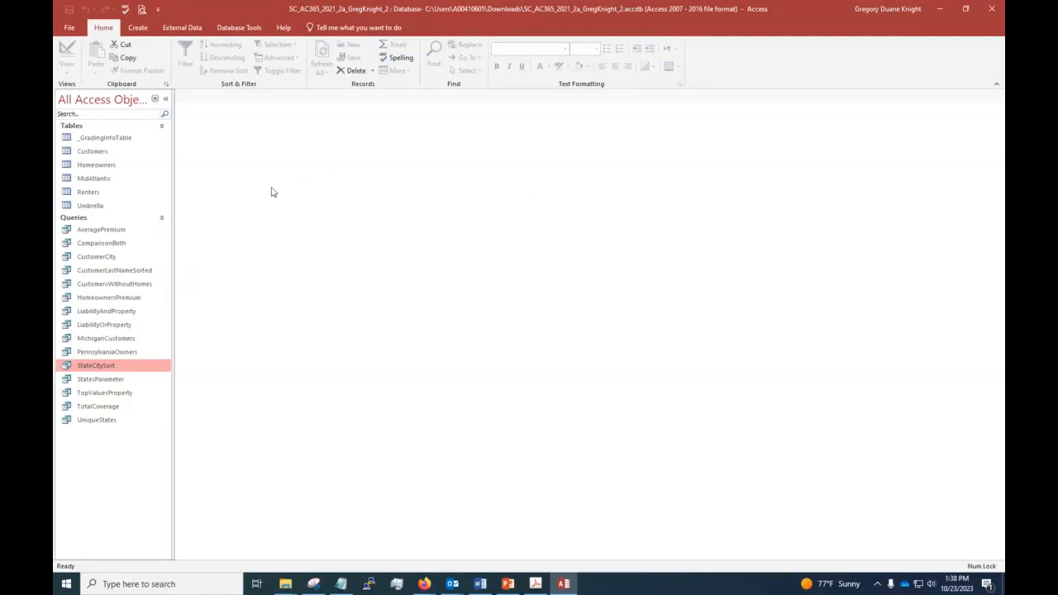
Step: Open the LiabilityAndProperty query in Design View and enter =100000 as the criterion for both Liability and PersonalProperty on the same row
click(120, 313)
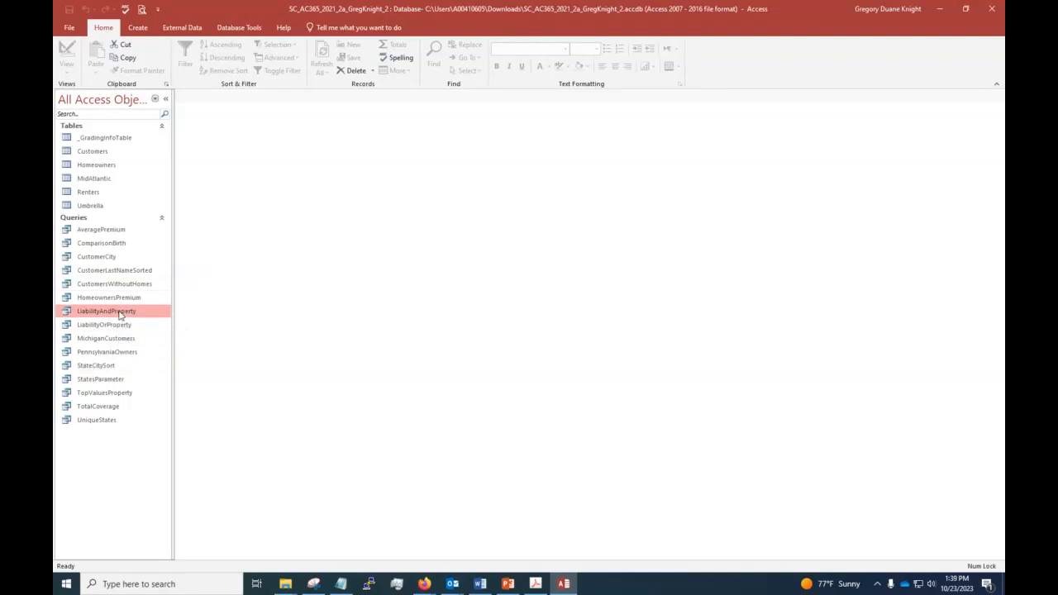
right_click(120, 313)
click(153, 330)
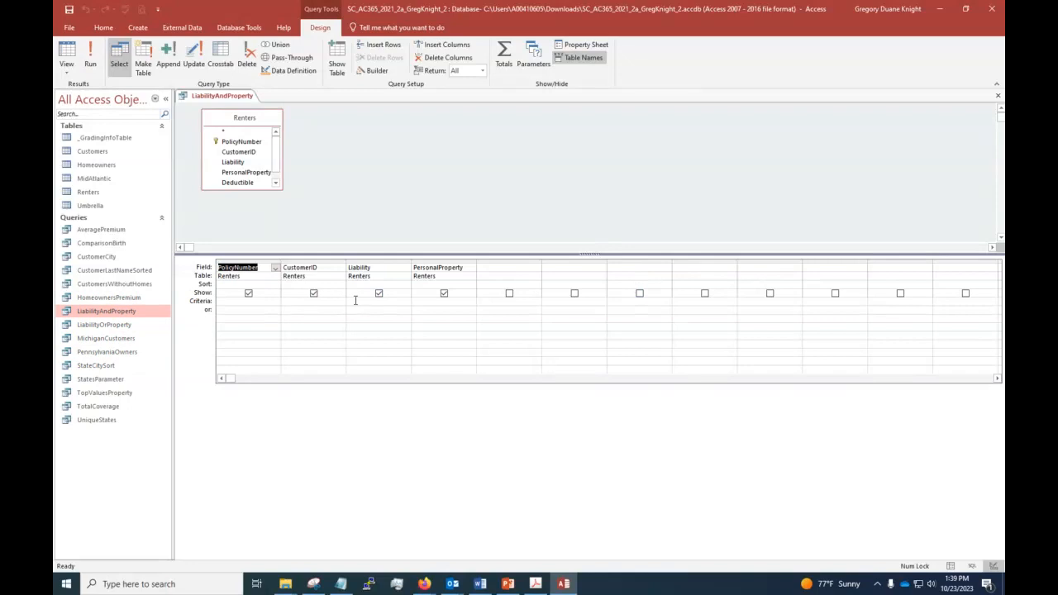
click(355, 301)
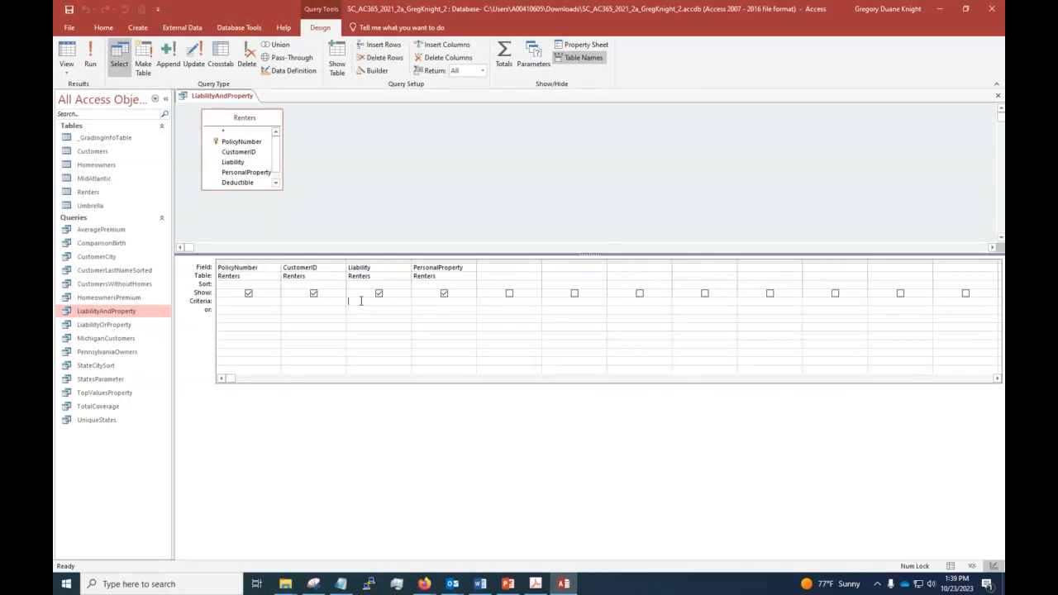
text(=100000)
click(424, 303)
text(=100000)
click(451, 301)
click(380, 303)
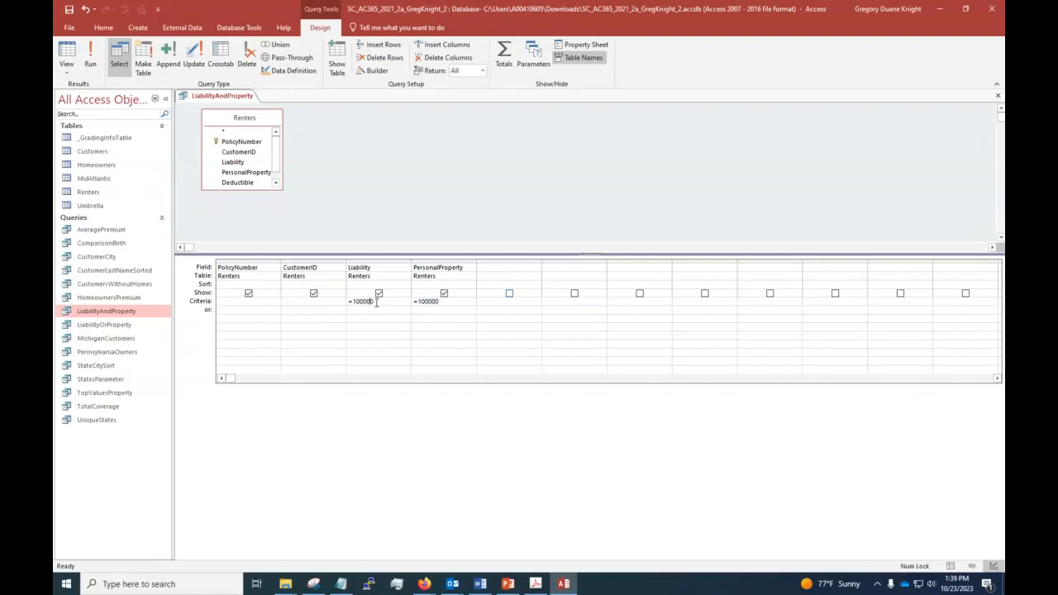
click(452, 303)
Step: Check the LiabilityAndProperty results in Datasheet View and close the query
click(66, 68)
click(68, 95)
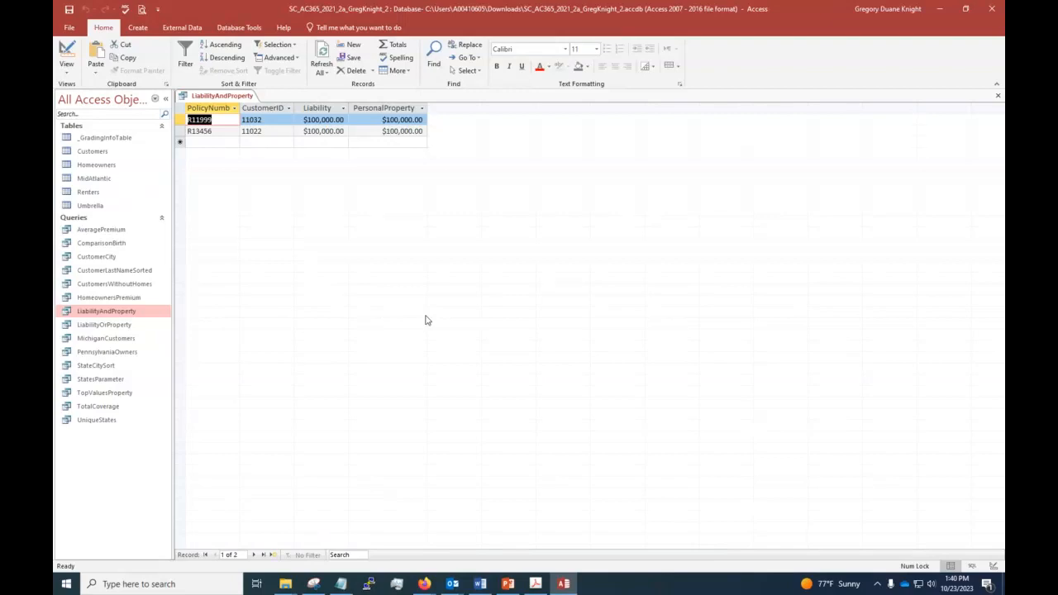
click(998, 95)
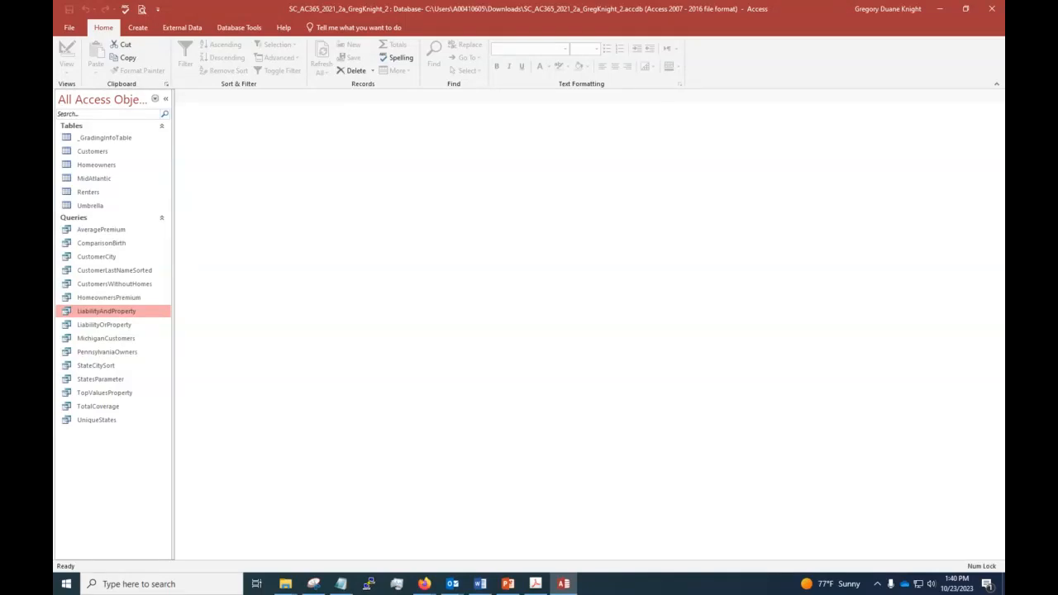
Step: Open the MichiganCustomers query in Design View, enter =MI as the State criterion, and save the query
right_click(123, 342)
click(177, 359)
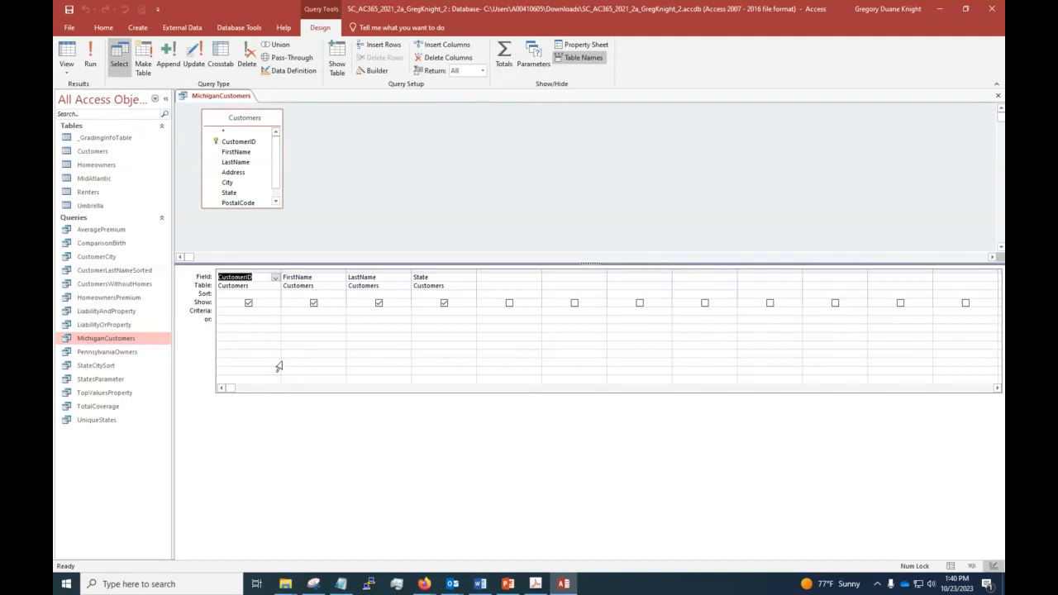
click(426, 311)
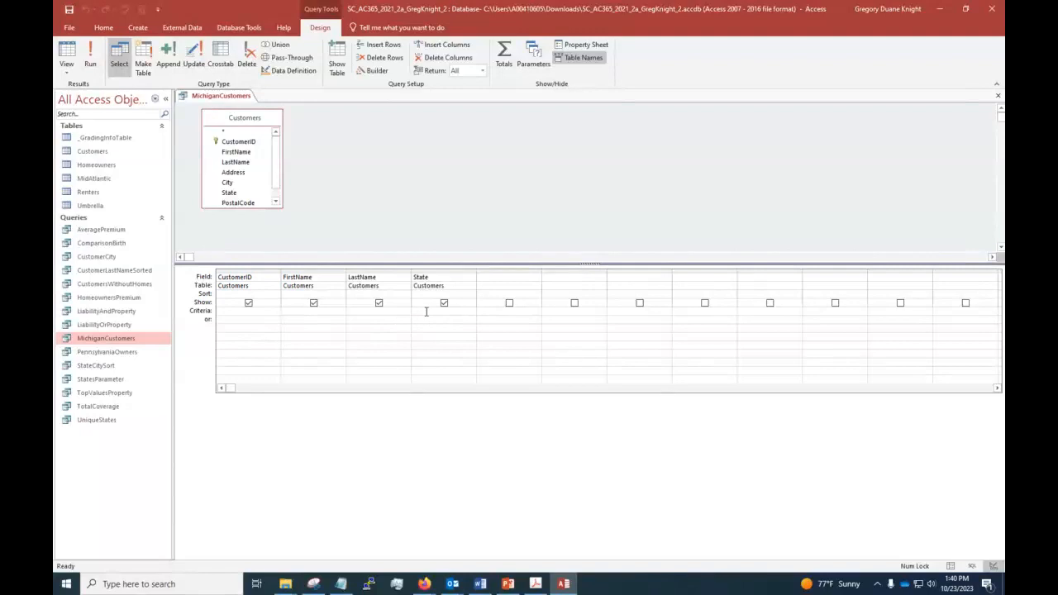
text(=MI)
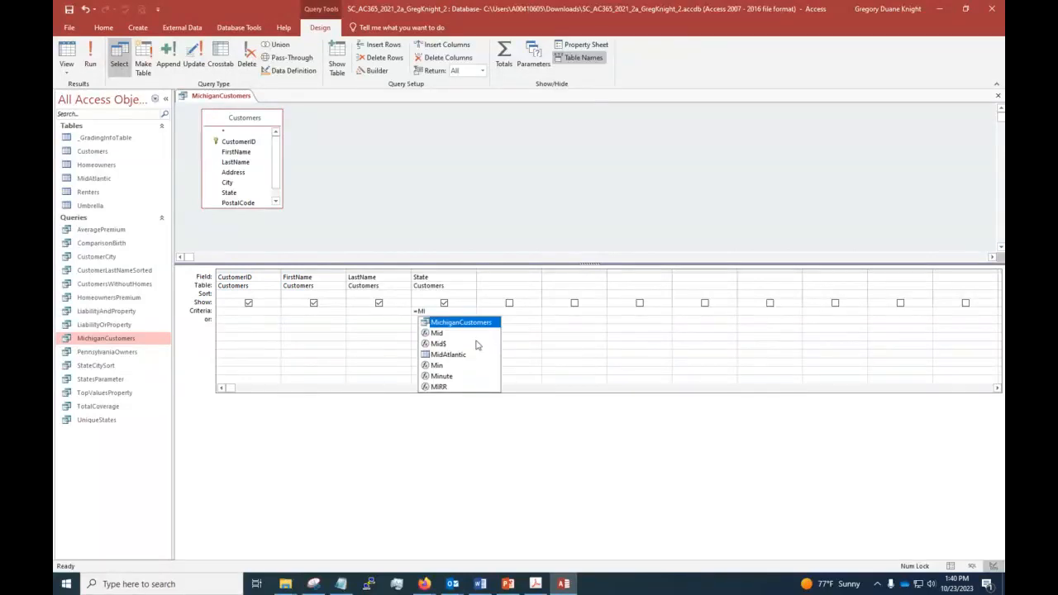
click(648, 416)
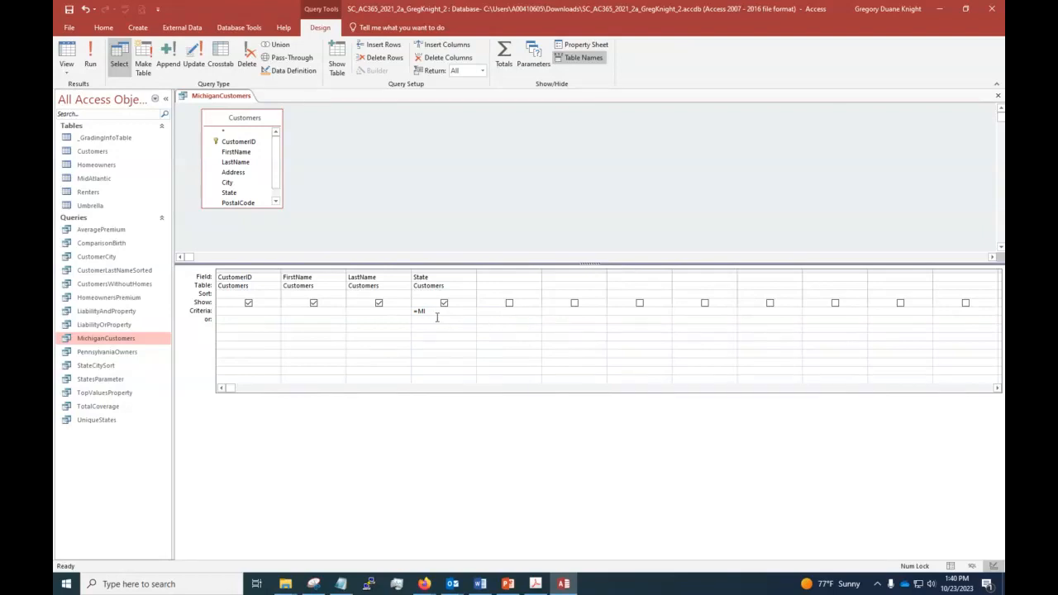
click(69, 10)
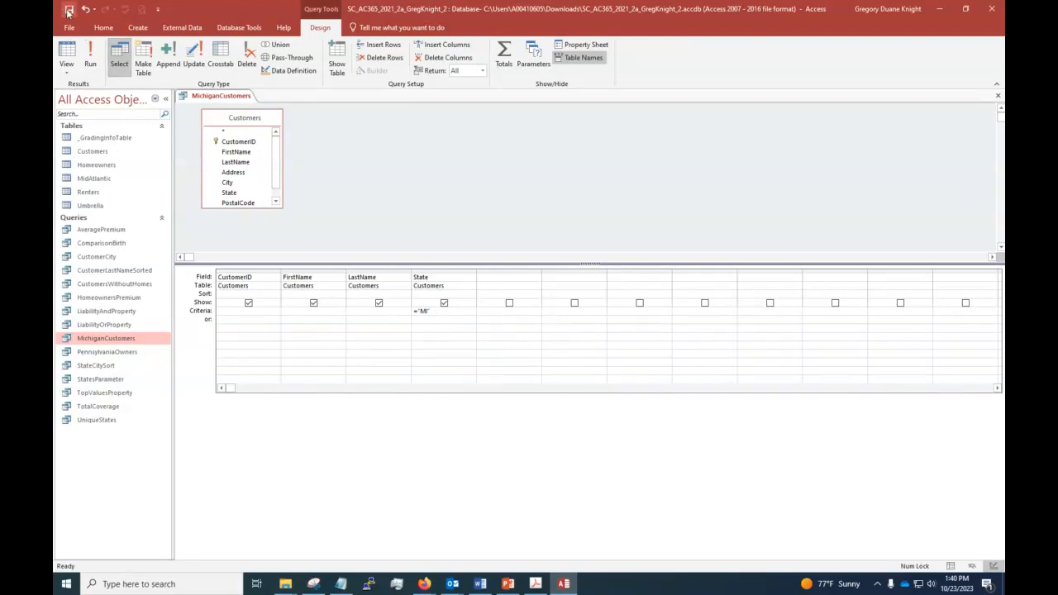
Step: Check the MichiganCustomers results in Datasheet View and close the query
click(66, 72)
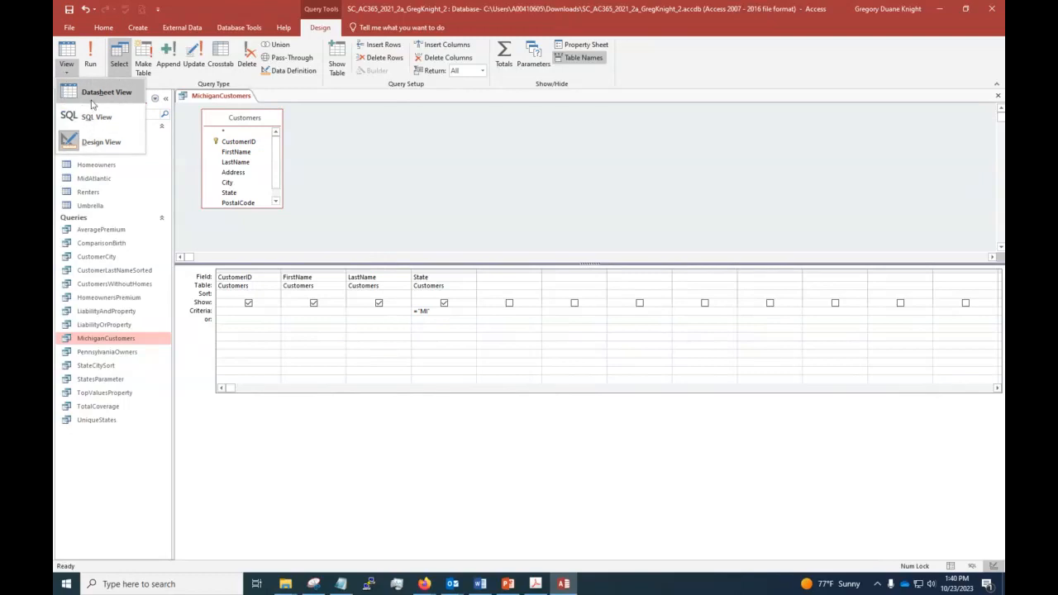
click(92, 97)
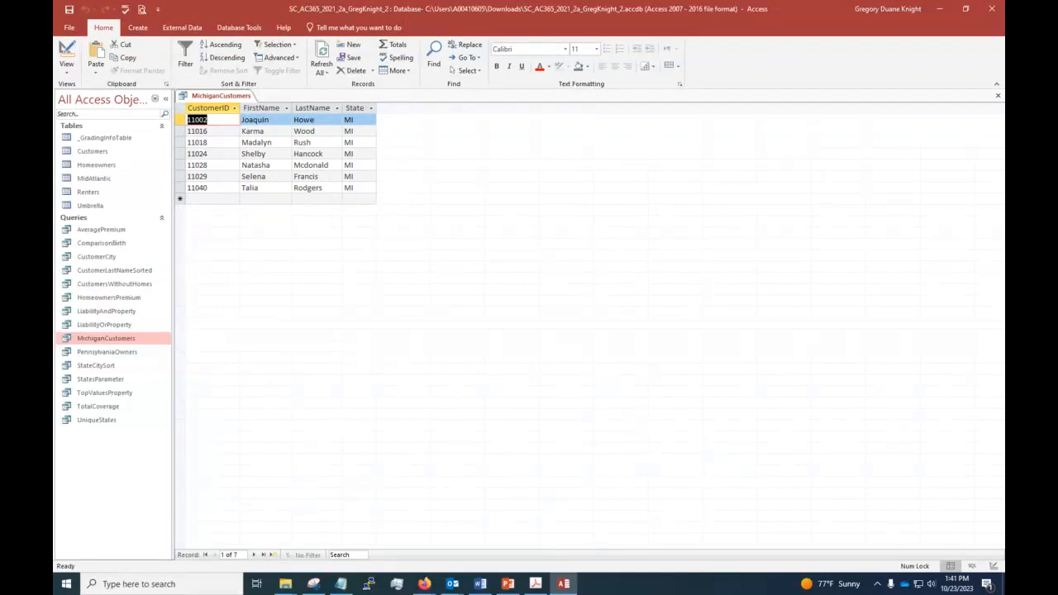
click(997, 95)
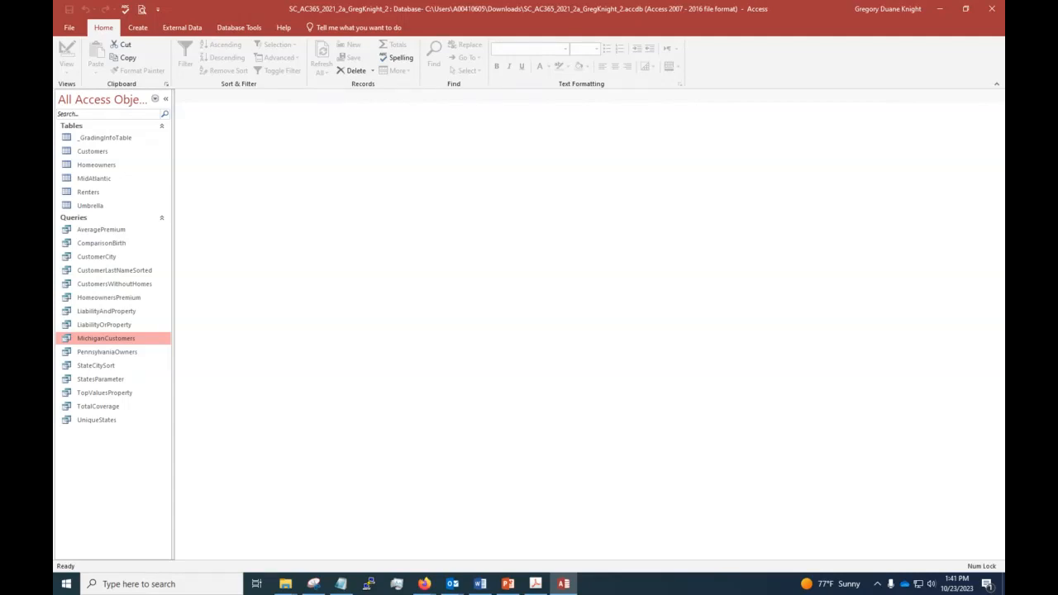
Step: Open the CustomerCity query in Design View, enter ="Al*" as the City criterion, and view the results in Datasheet View
right_click(87, 257)
click(122, 274)
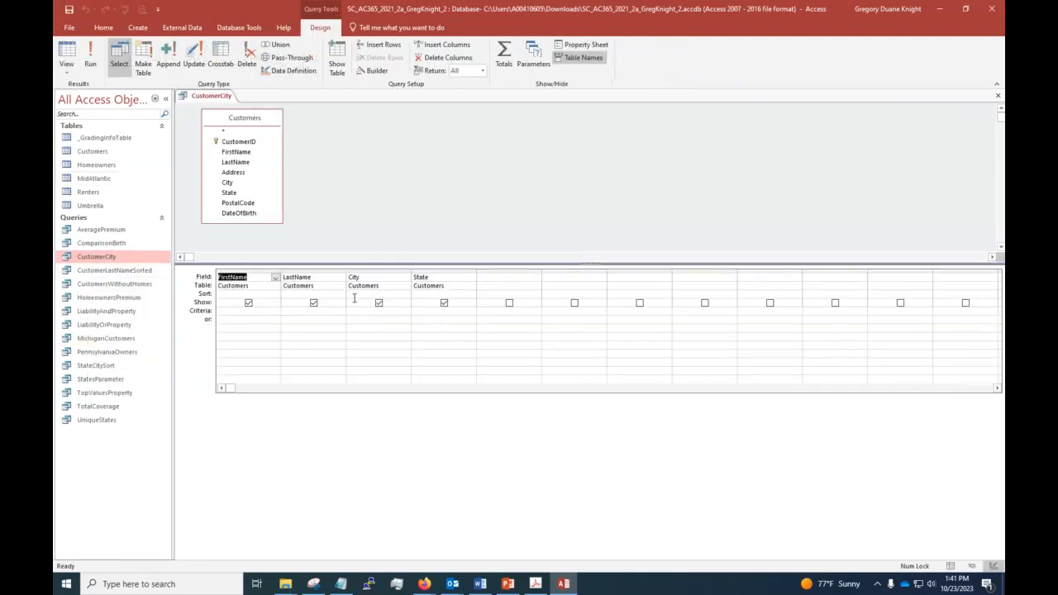
click(353, 315)
key(alt+Tab)
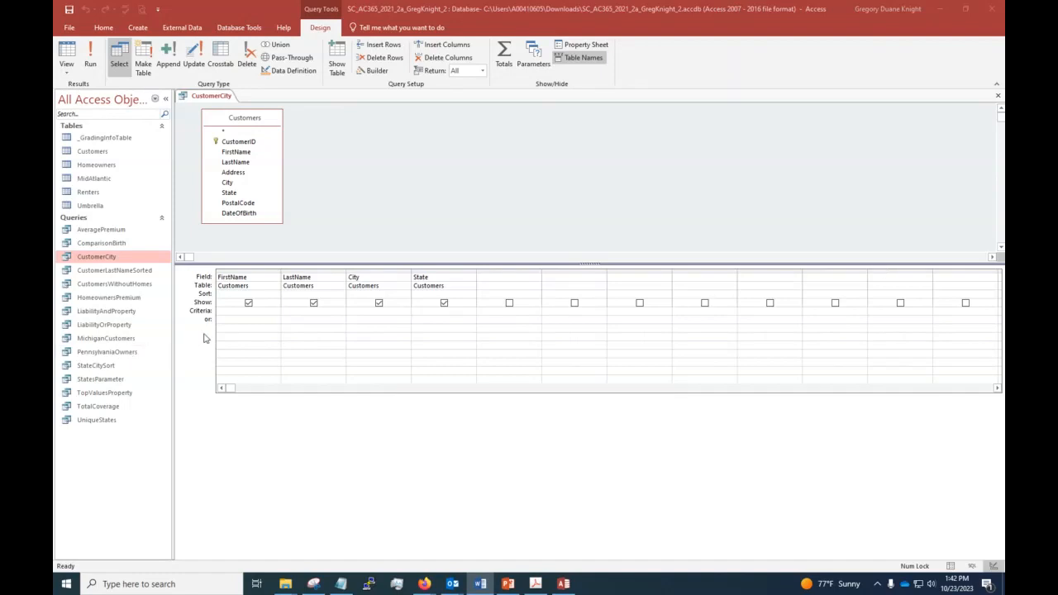
click(354, 315)
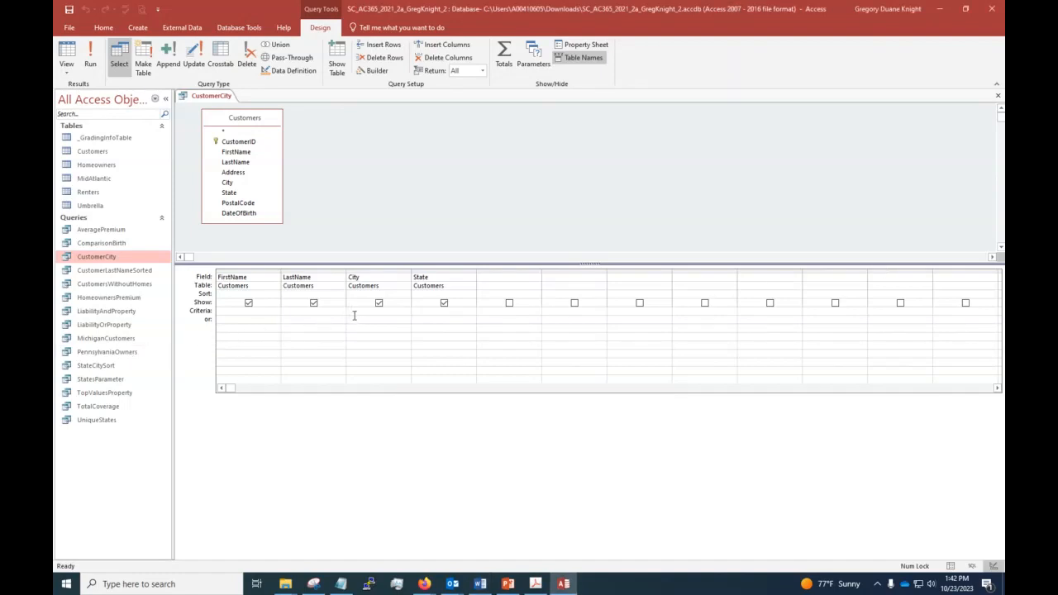
text(=Al)
text("Al)
click(363, 337)
click(67, 72)
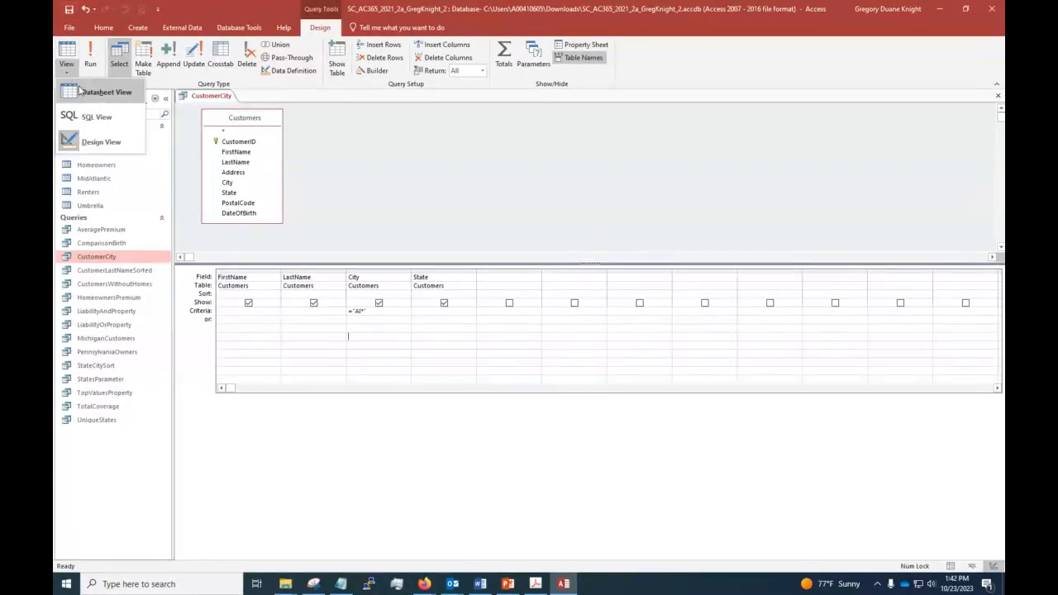
click(80, 91)
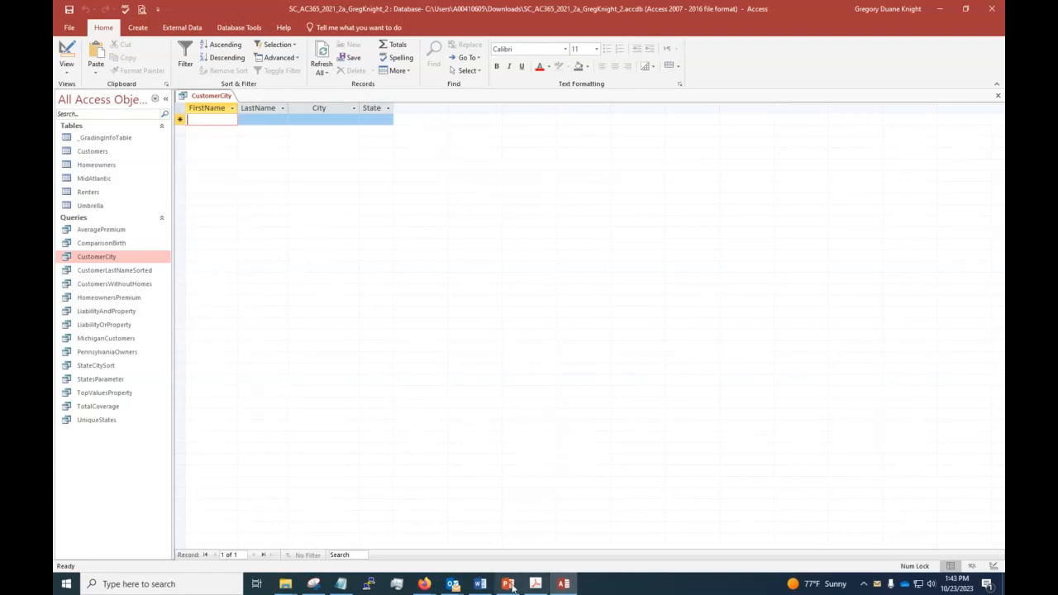
mouse_move(451, 585)
click(219, 506)
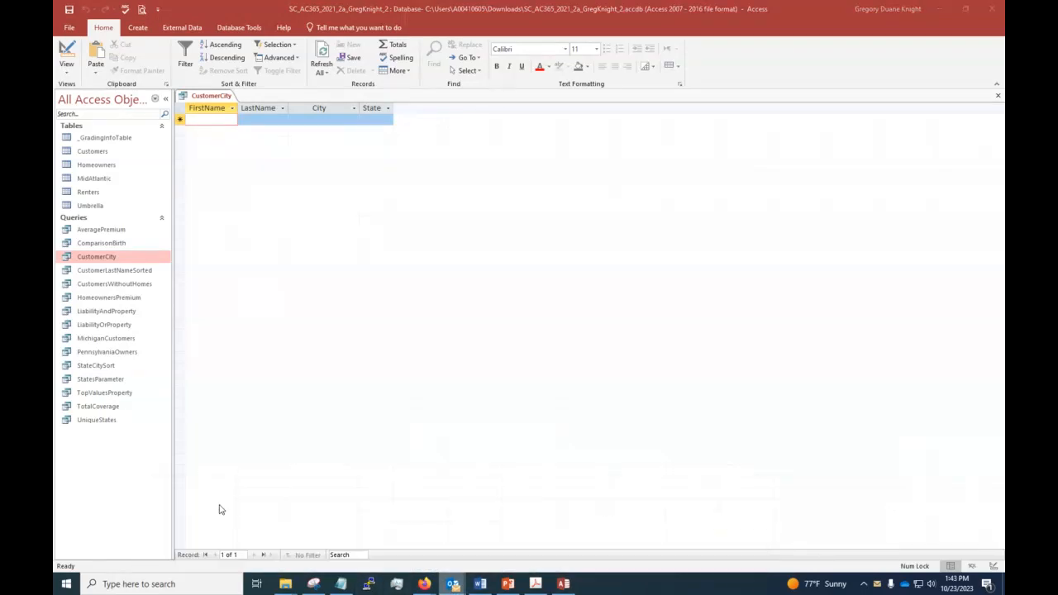
drag(374, 9, 1057, 100)
key(alt+Tab)
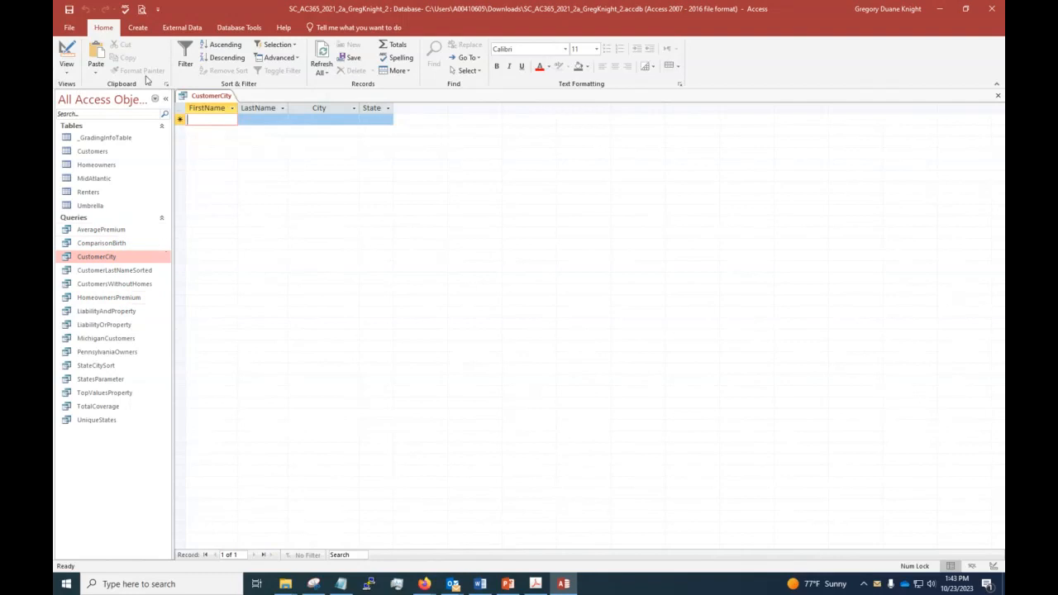
Step: Return CustomerCity to Design View and delete the "Al*" text from the City criterion
click(62, 74)
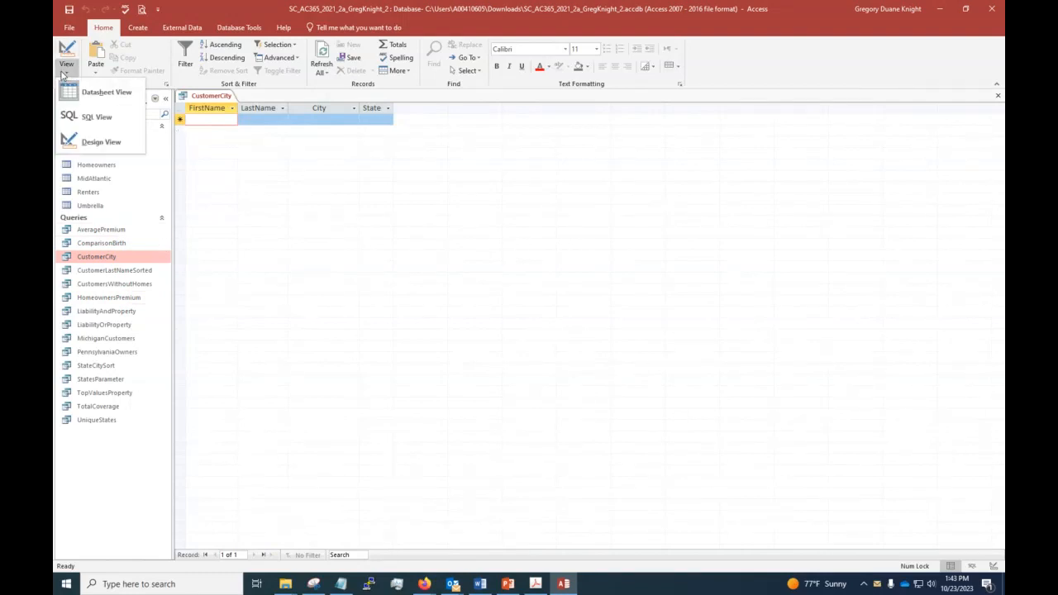
click(75, 139)
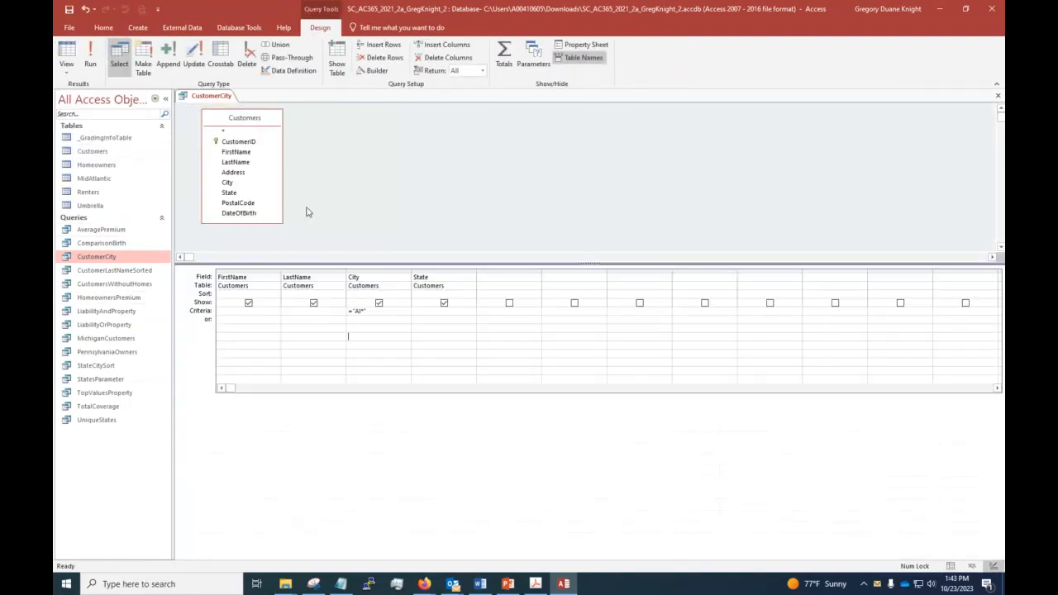
click(371, 315)
key(BackSpace)
key(BackSpace)
key(BackSpace)
key(BackSpace)
key(BackSpace)
Step: Review the city names of the unfiltered CustomerCity records in Datasheet View
click(66, 70)
click(73, 88)
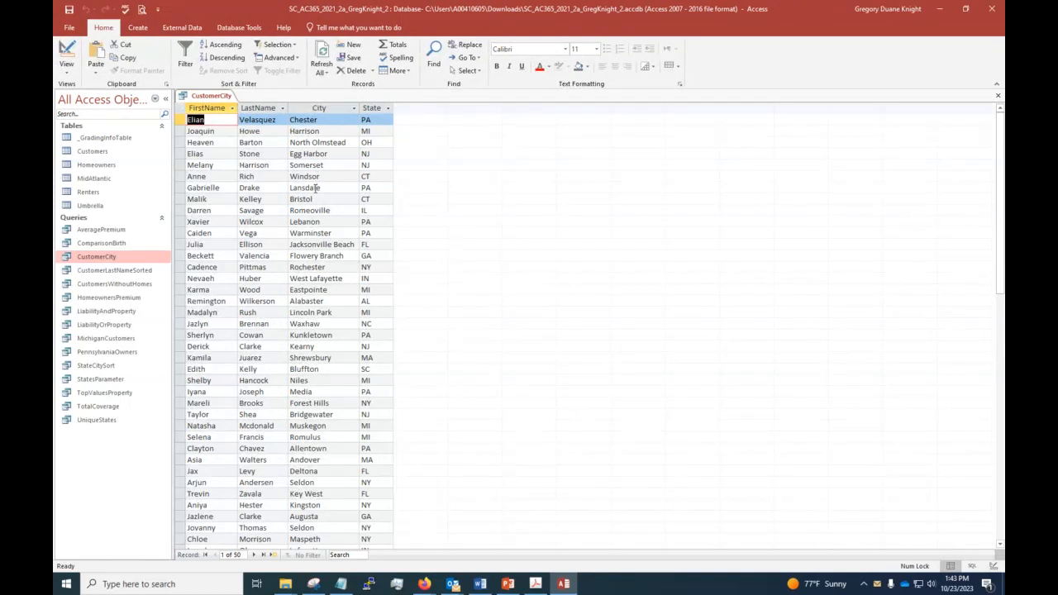
scroll(314, 195, down, 1)
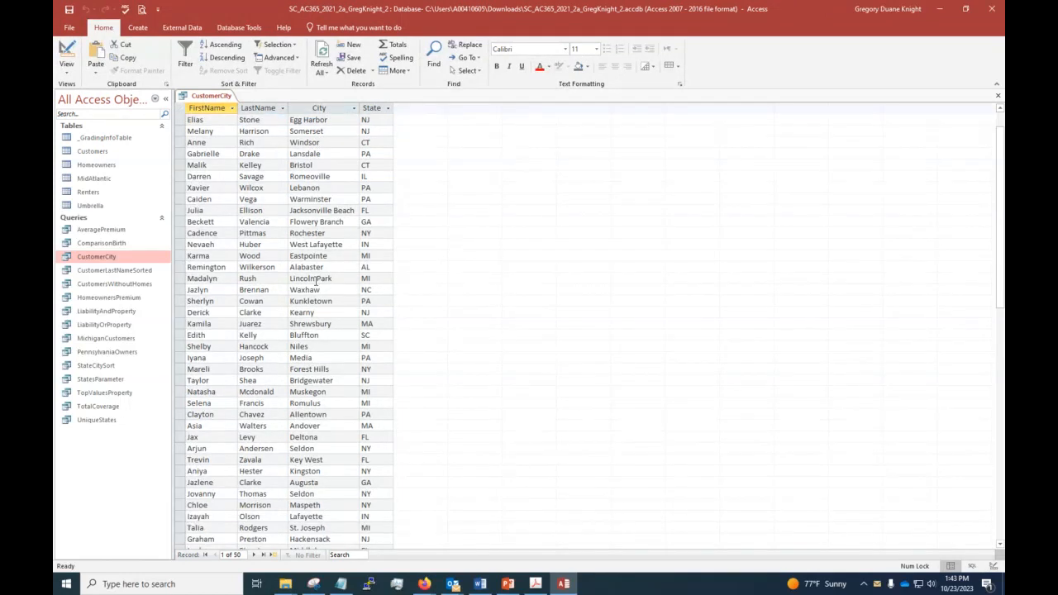
scroll(317, 281, down, 5)
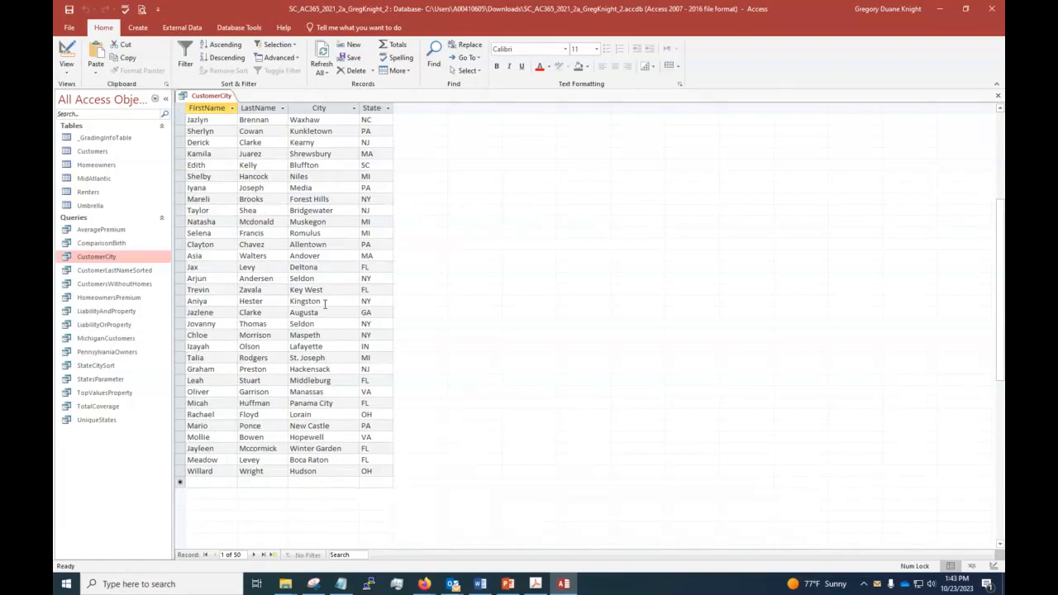
scroll(325, 303, up, 1)
scroll(325, 304, up, 5)
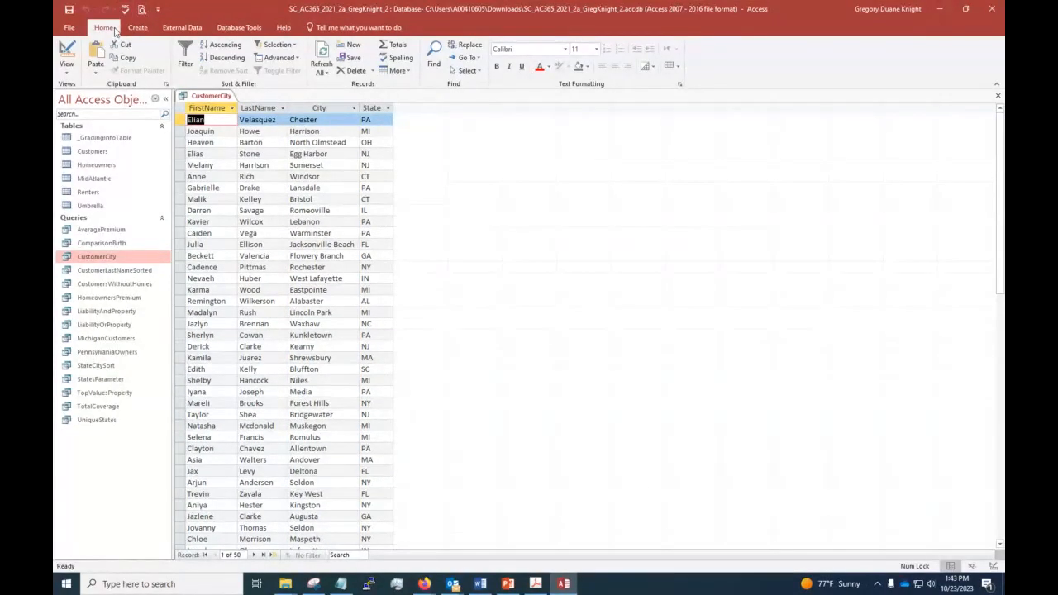
Step: Reenter ="Al*" as the City criterion in Design View and rerun the CustomerCity query in Datasheet View
click(67, 73)
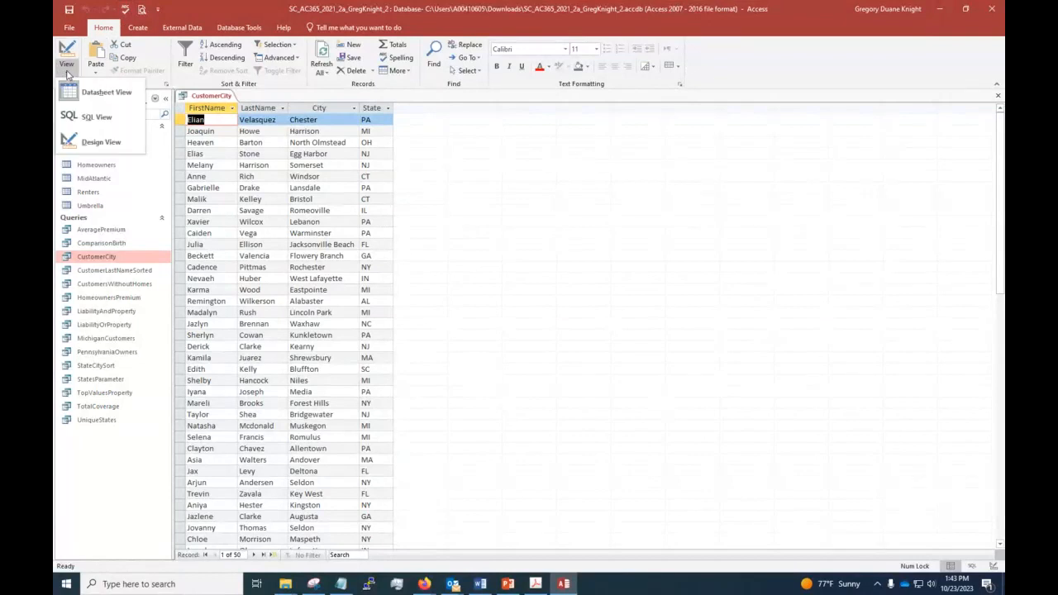
click(79, 148)
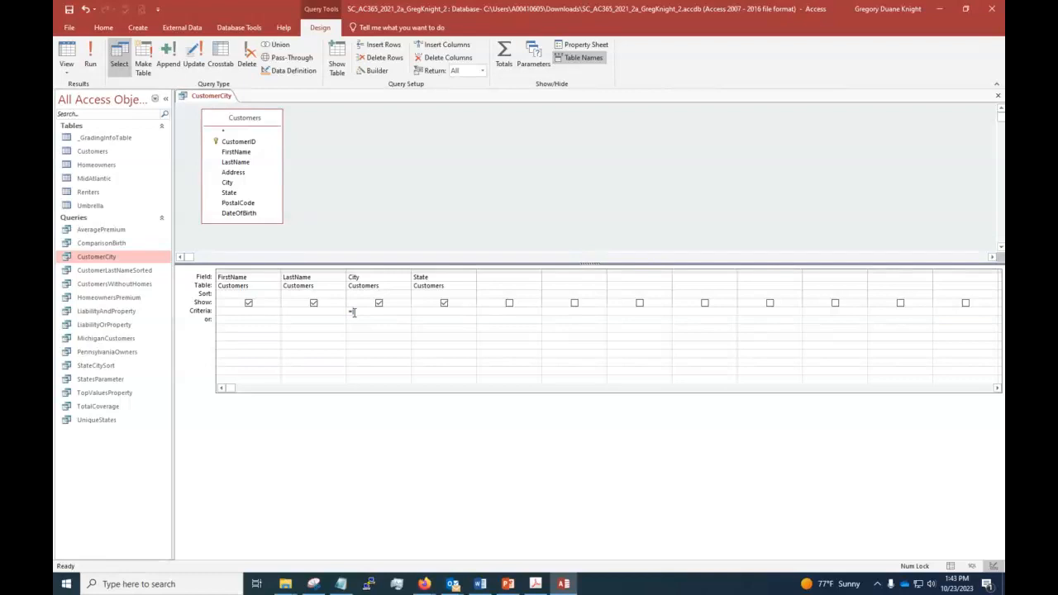
click(354, 313)
text(=)
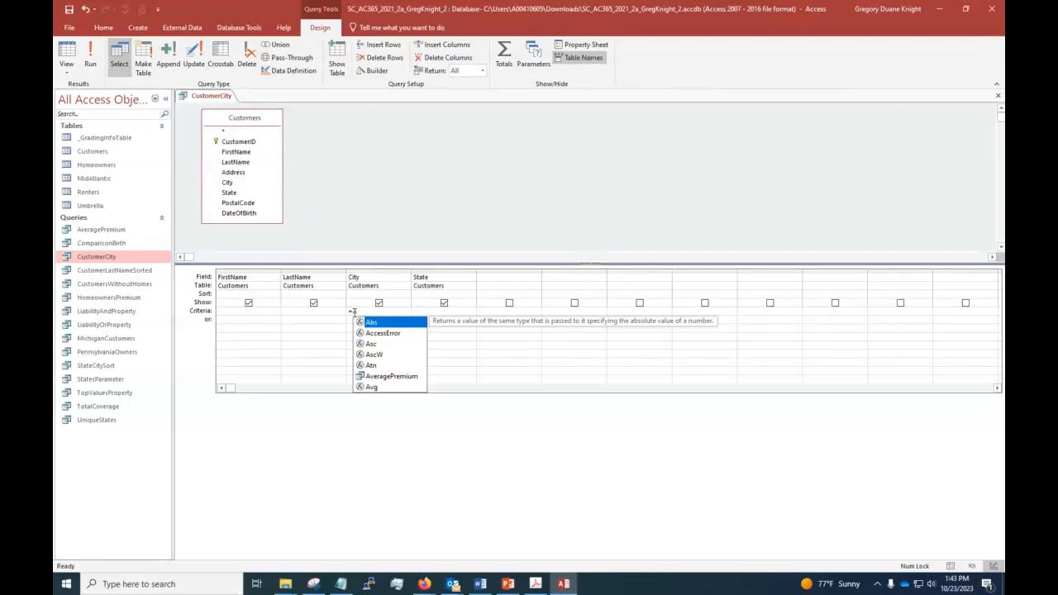
text("L)
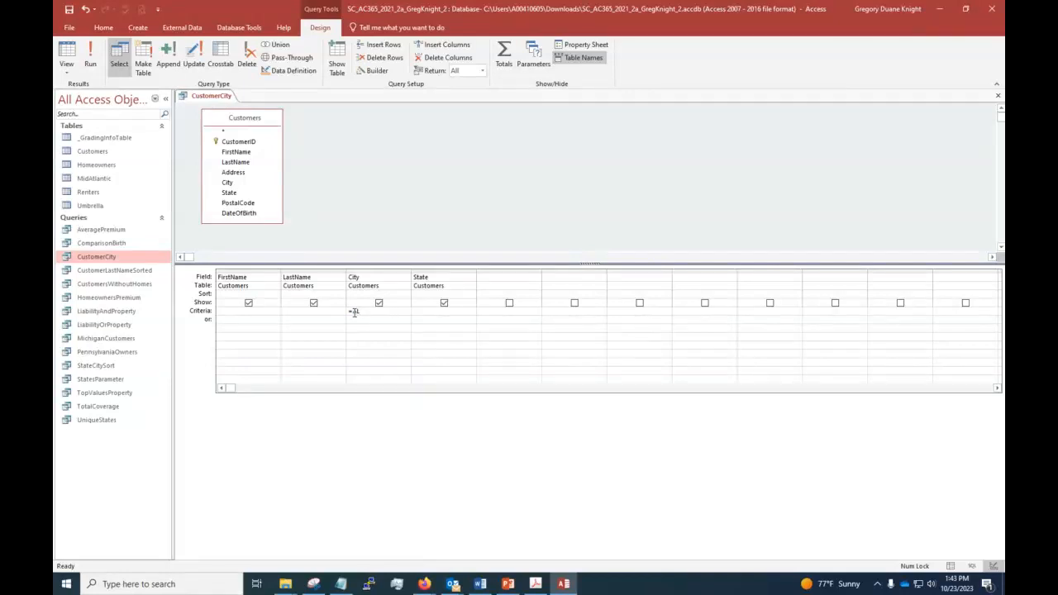
text(l)
text(*)
click(373, 336)
click(66, 69)
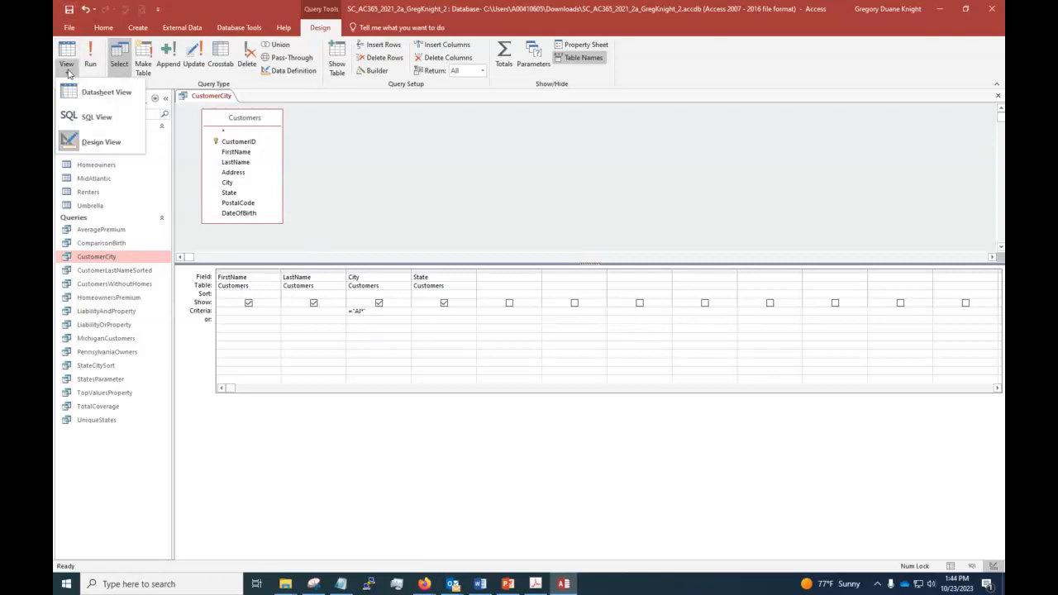
click(91, 93)
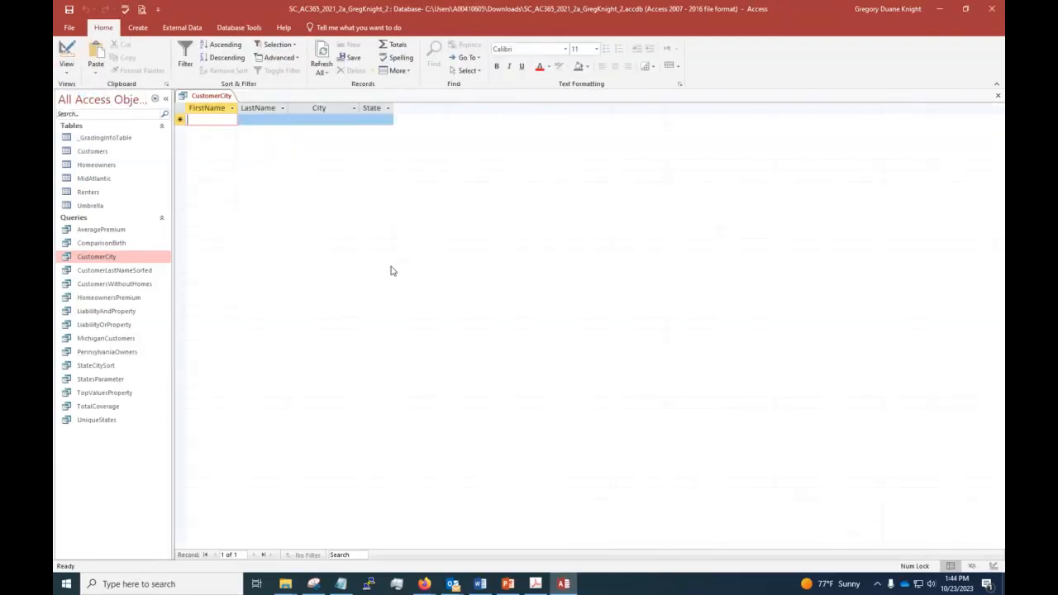
Step: Switch CustomerCity back to Design View and erase the quoted text from its City criterion
click(69, 77)
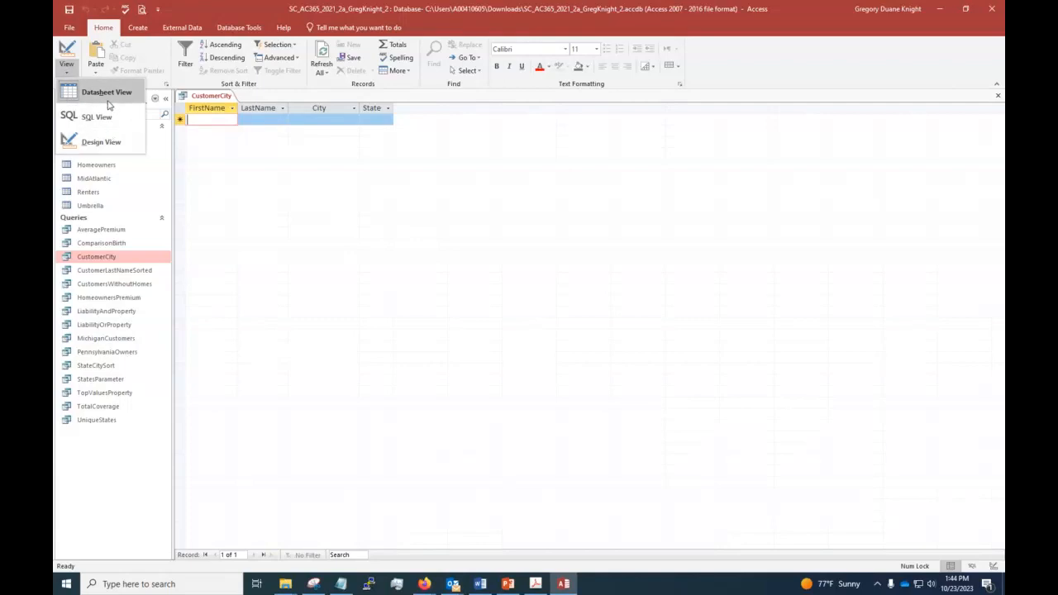
click(97, 141)
click(373, 310)
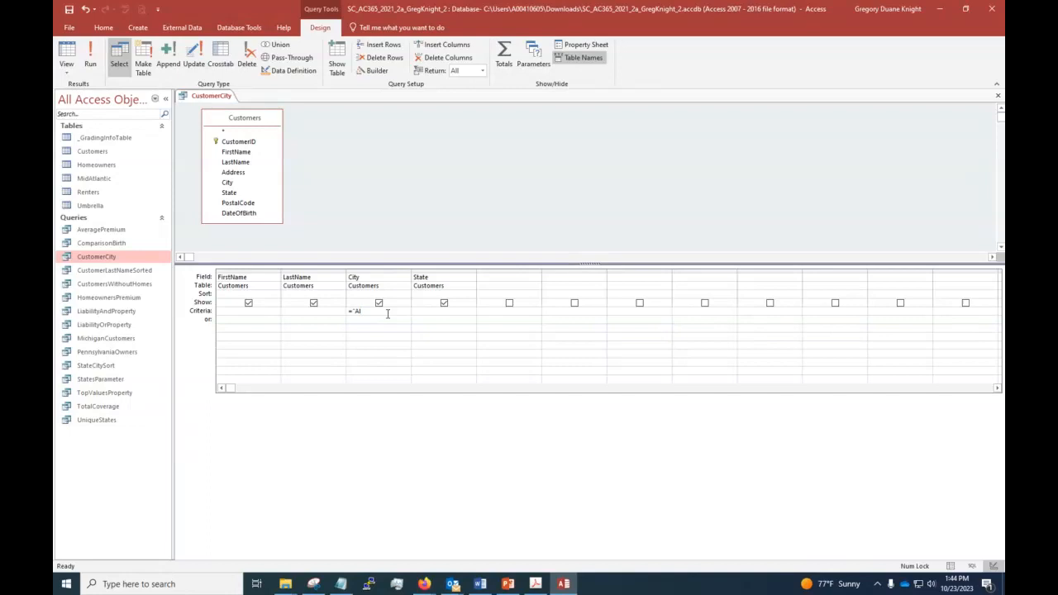
key(Left)
key(Left)
key(BackSpace)
text(")
key(BackSpace)
key(BackSpace)
key(BackSpace)
key(BackSpace)
key(BackSpace)
text(b)
key(BackSpace)
key(BackSpace)
text(A)
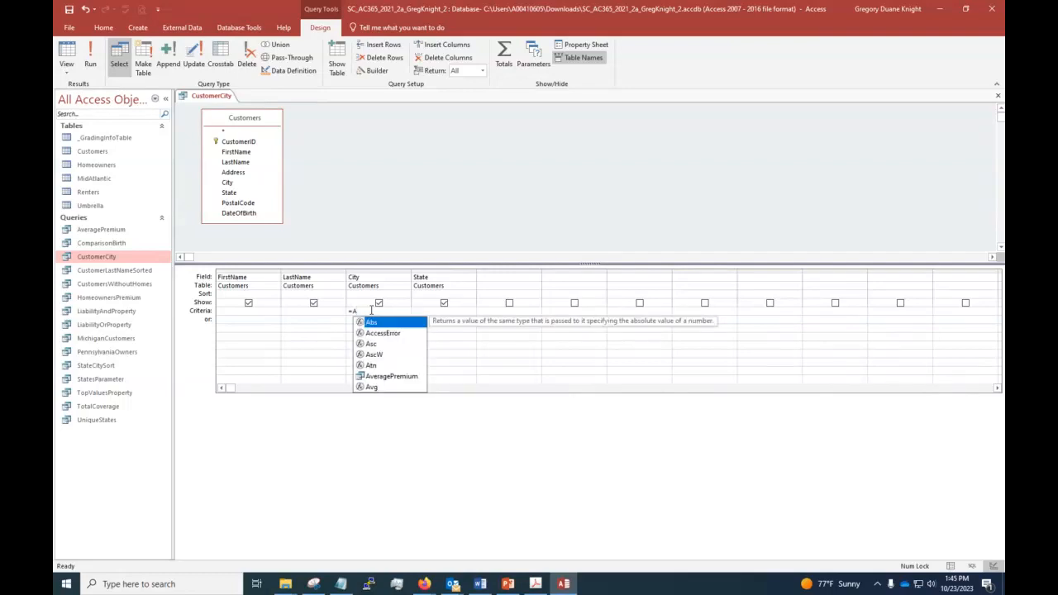
key(BackSpace)
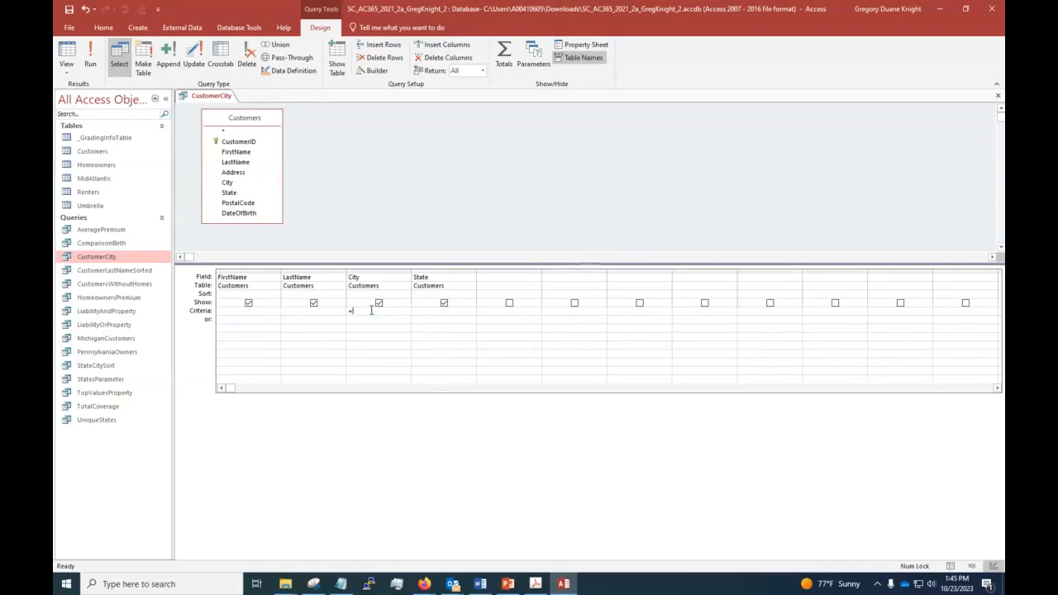
text(b)
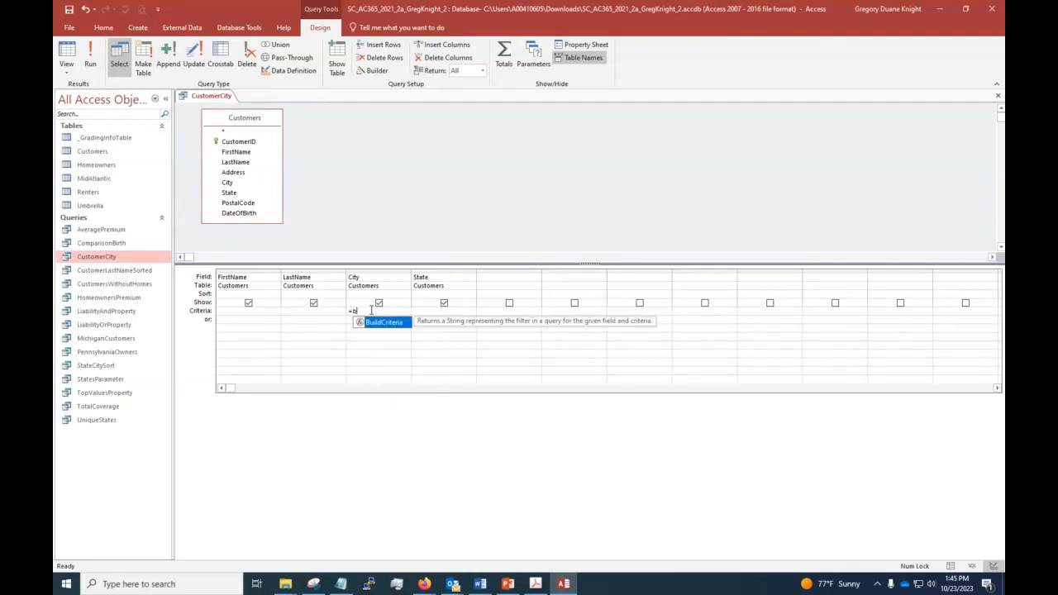
key(BackSpace)
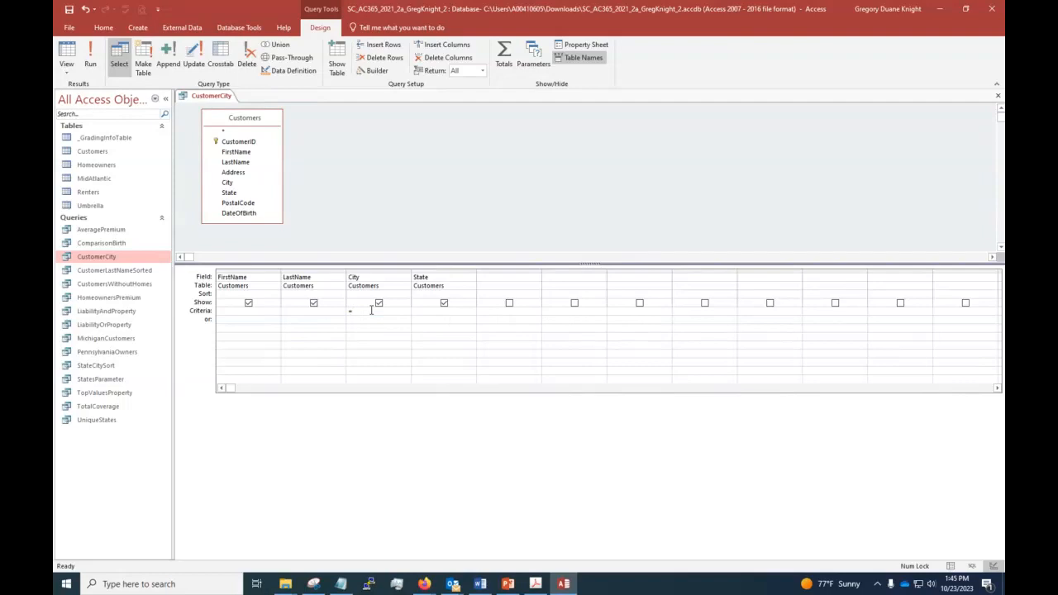
Step: Set the City criterion of the CustomerCity query to =Al
text(Al)
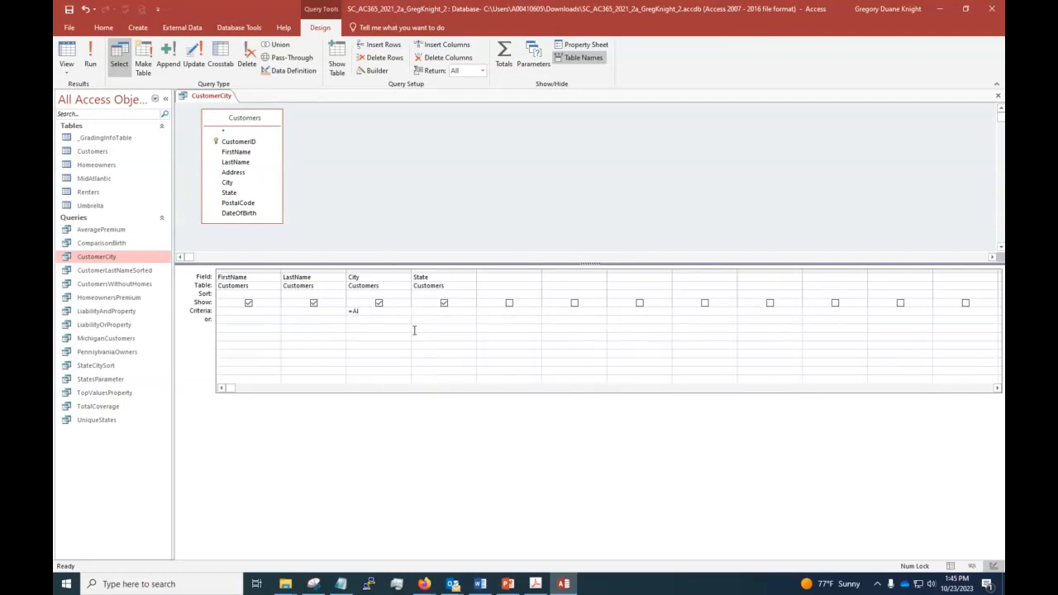
click(409, 330)
click(69, 28)
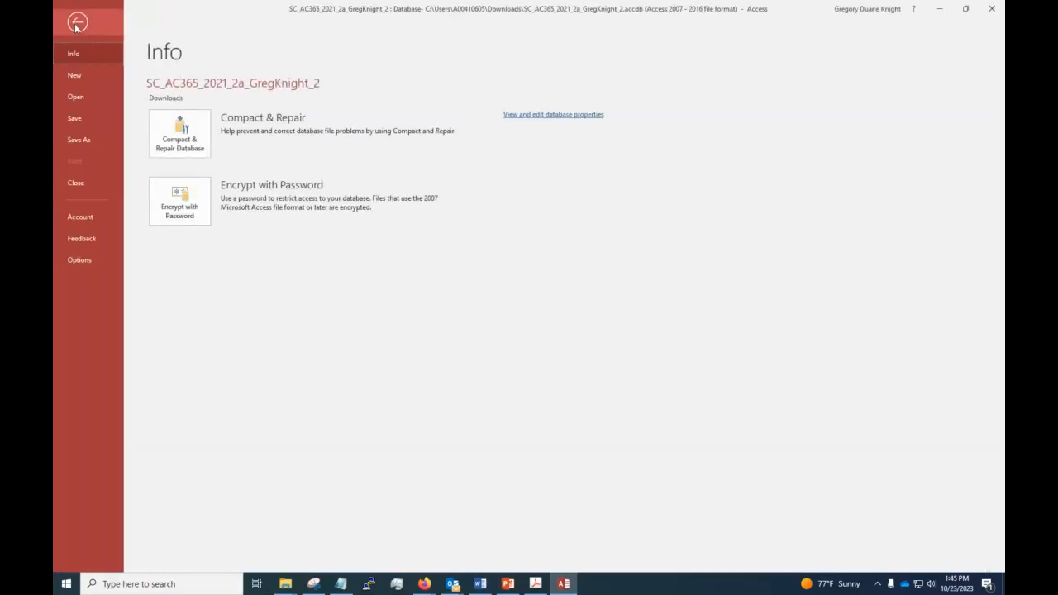
Step: Check the records of the CustomerCity query in Datasheet View
click(75, 26)
click(66, 70)
click(77, 97)
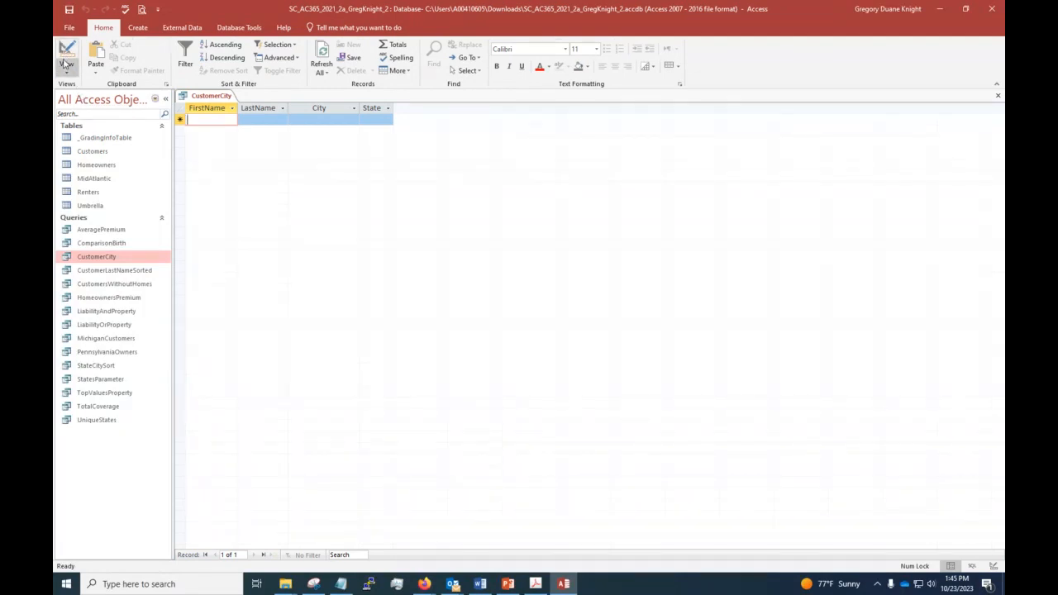
Step: Return the CustomerCity query to Design View and clear its City criterion
click(66, 69)
click(79, 139)
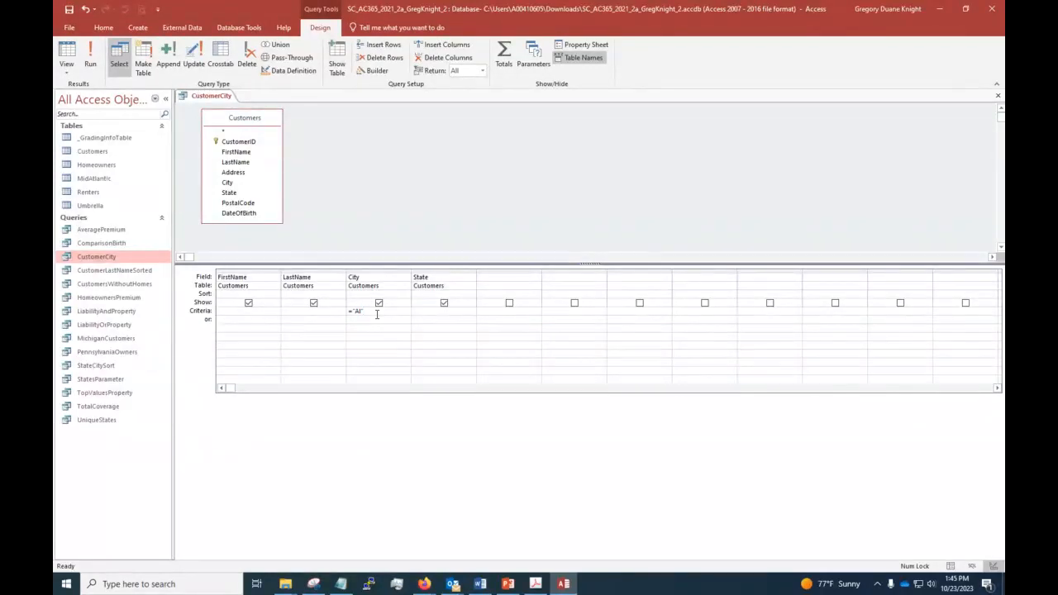
key(BackSpace)
key(BackSpace)
key(BackSpace)
key(BackSpace)
Step: Search the available commands for "begins with", open the suggested Blank Form and hide its field list
click(384, 27)
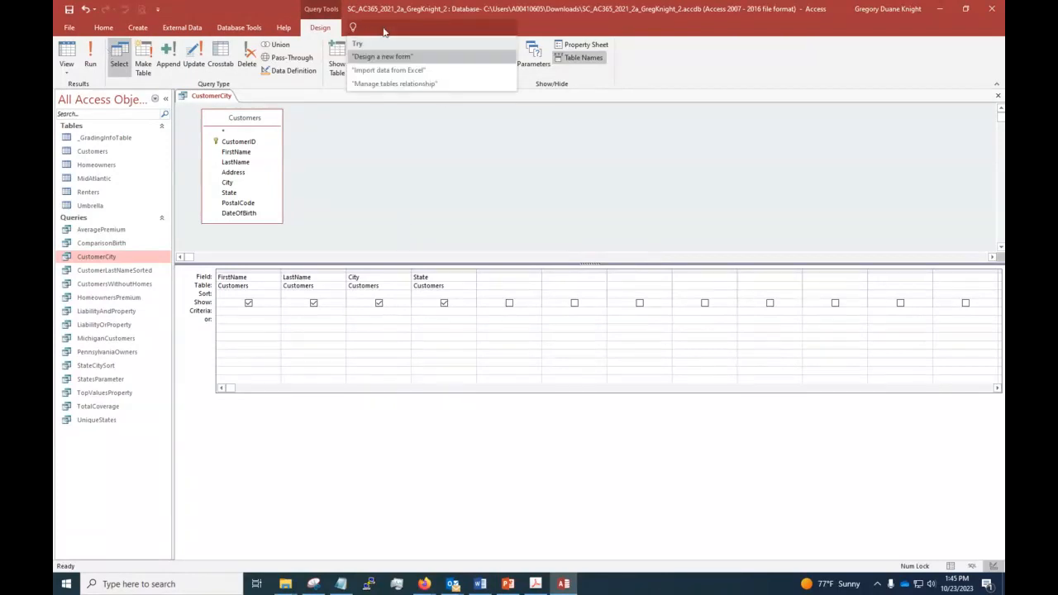
text(begins)
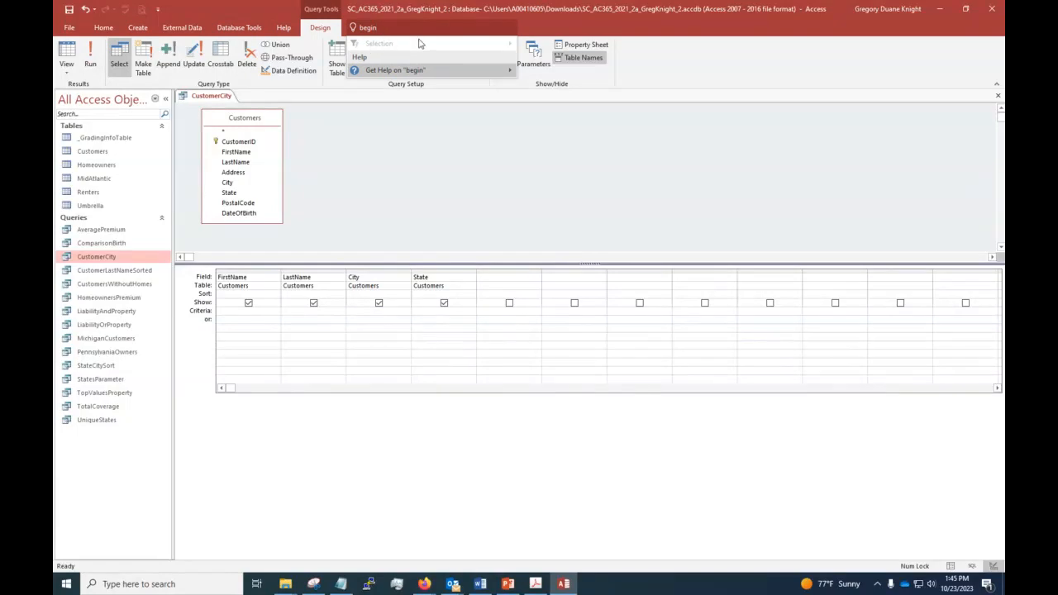
text(with)
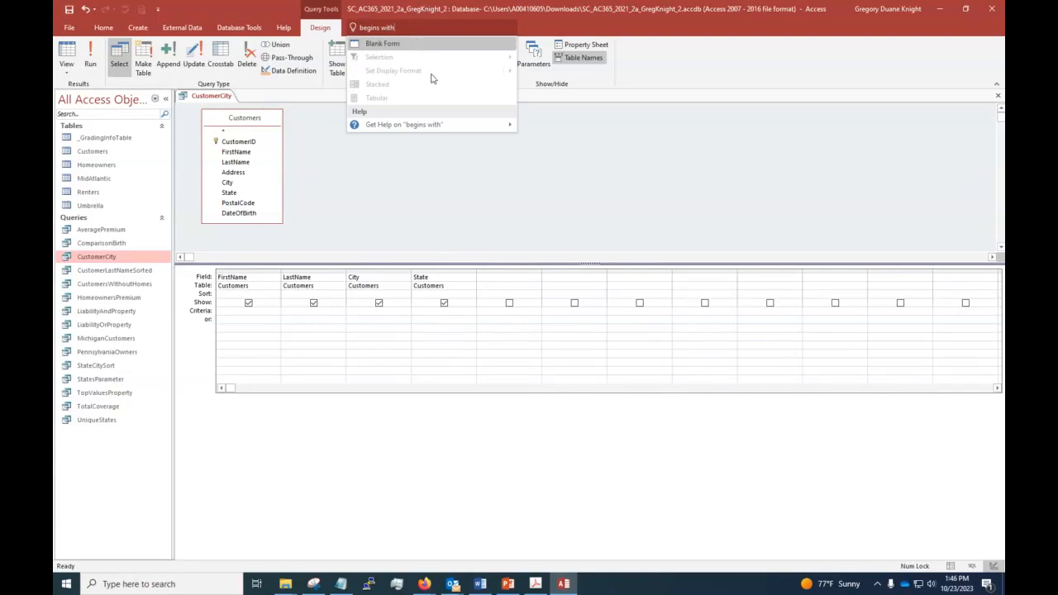
click(418, 47)
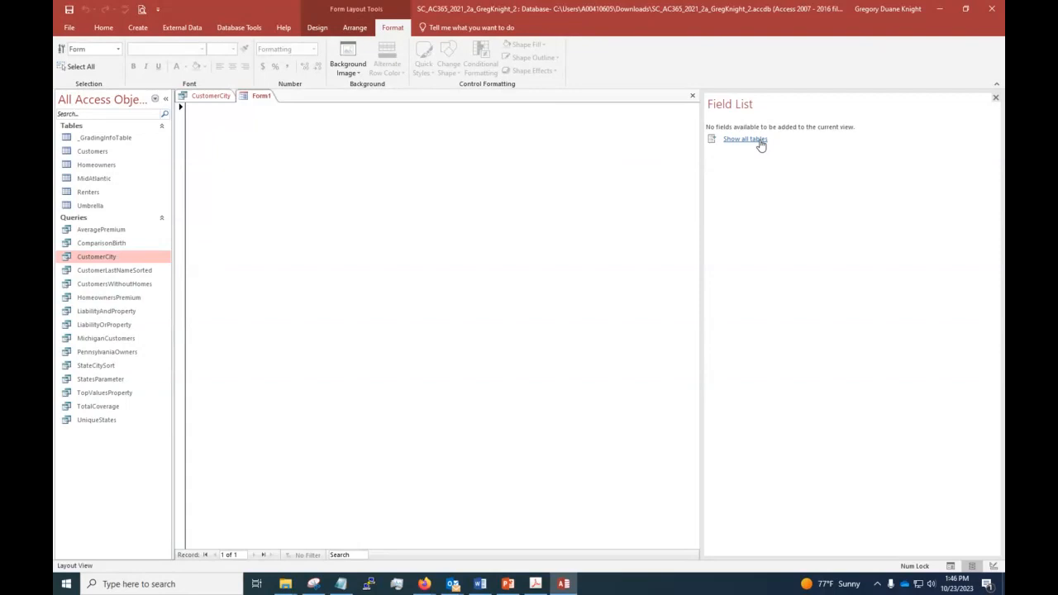
click(995, 98)
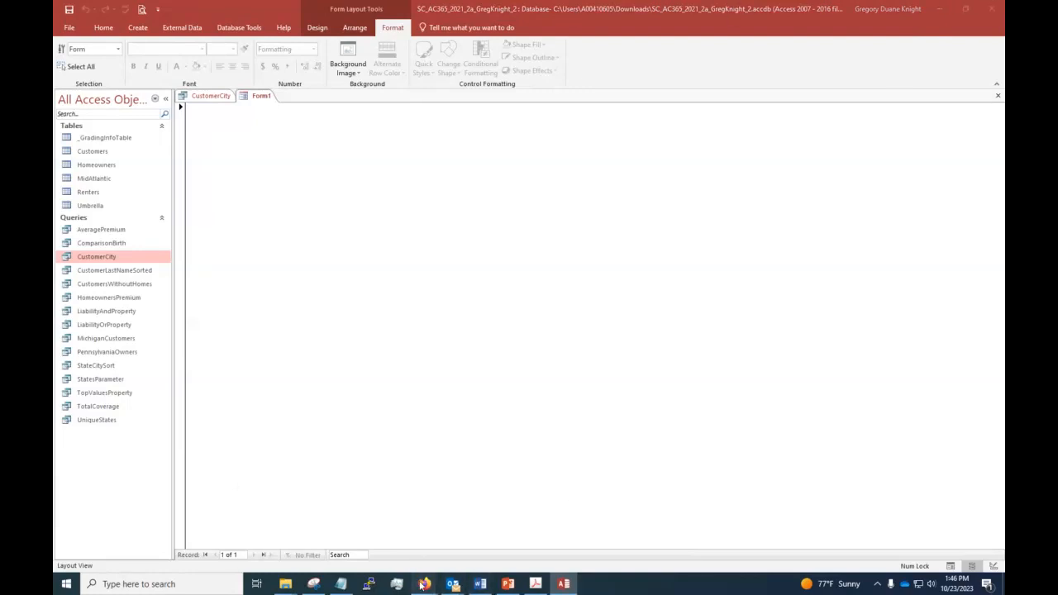
Step: Switch to MindTap in Firefox, leave the project page and expand the Learn It folder of Access Module 2
mouse_move(423, 583)
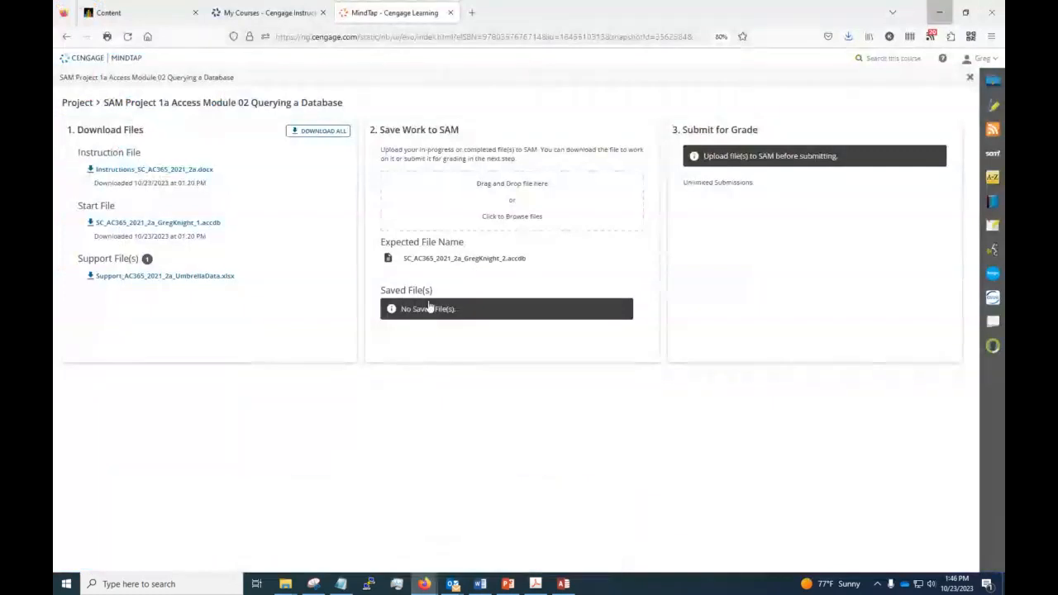
click(299, 529)
click(969, 76)
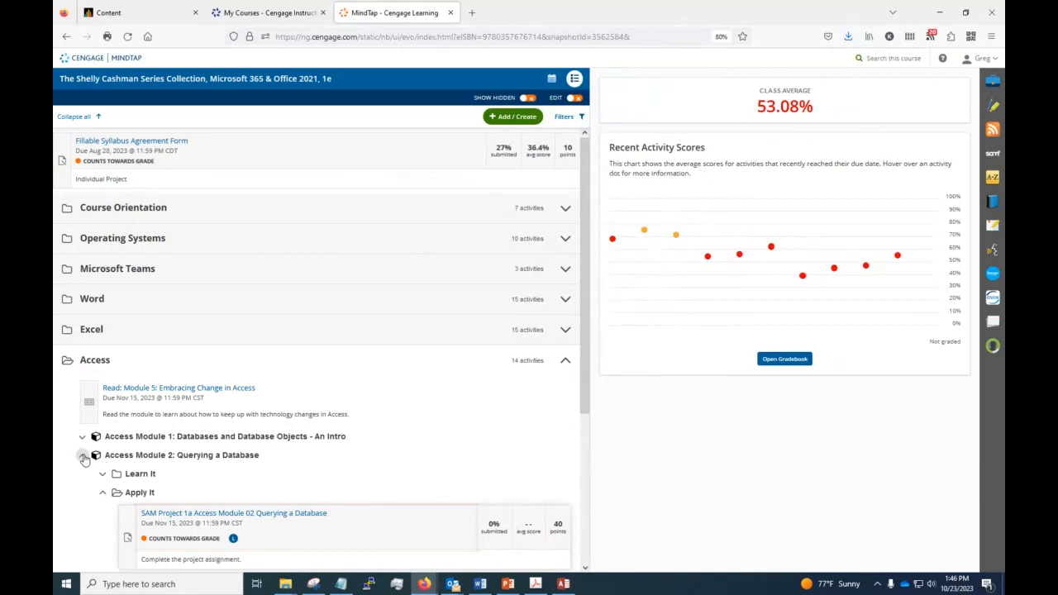
click(102, 476)
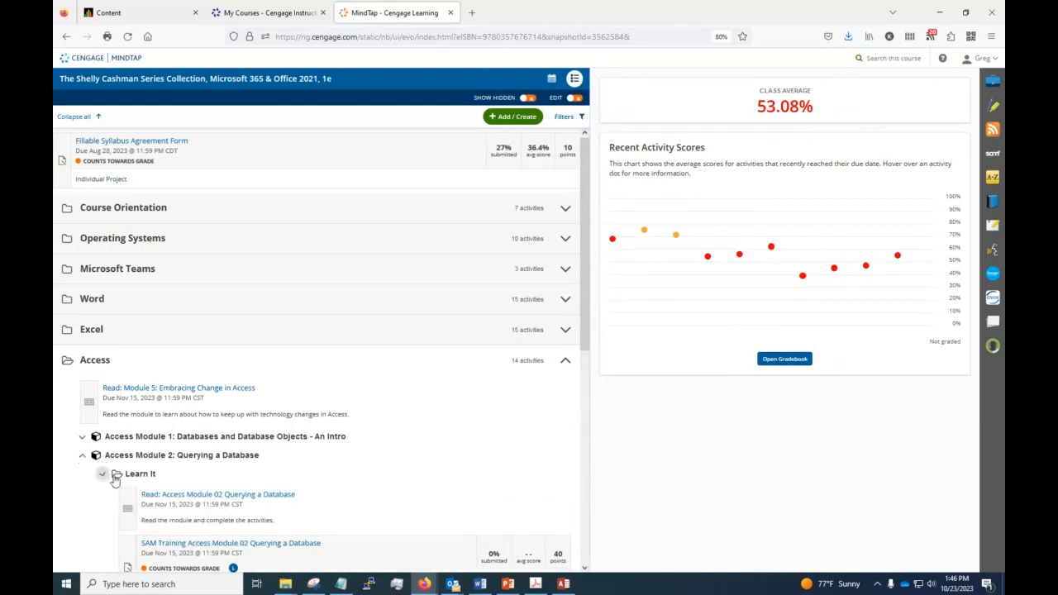
scroll(323, 396, down, 5)
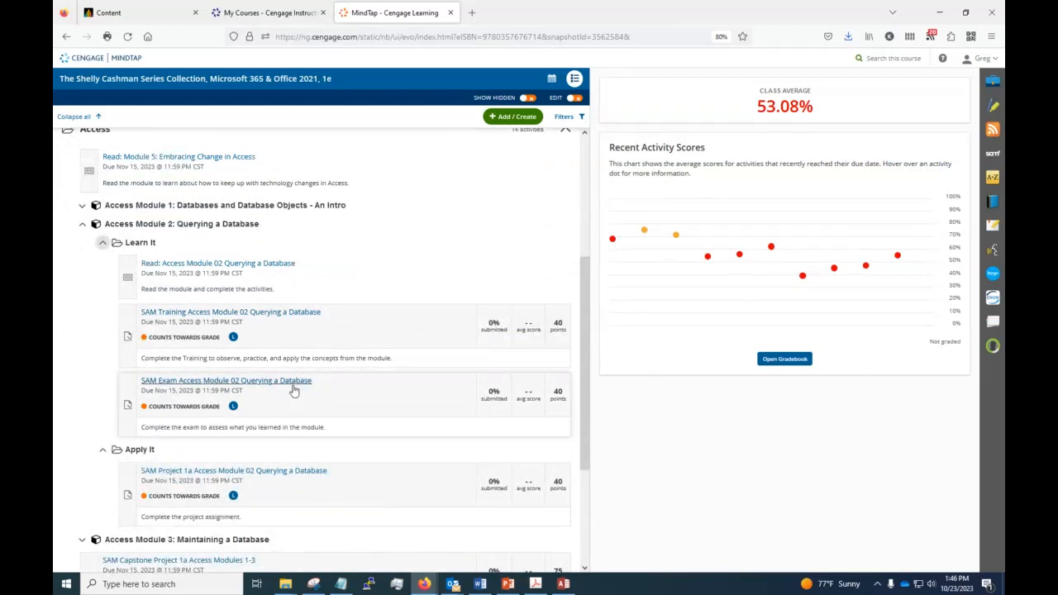
Step: Start the SAM Training Access Module 02 Querying a Database and maximize its window
click(291, 313)
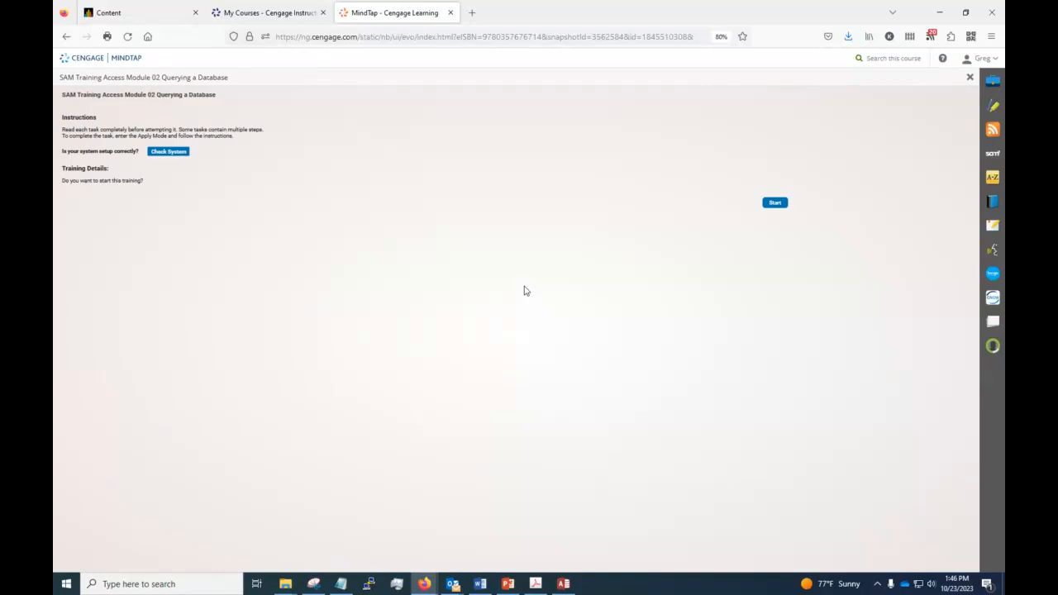
click(775, 201)
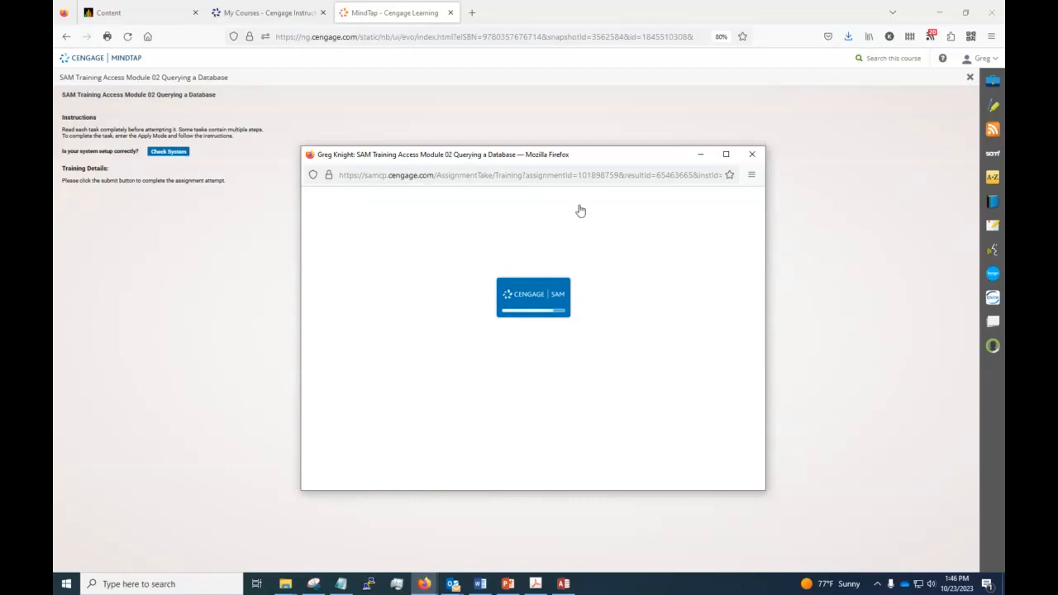
click(715, 157)
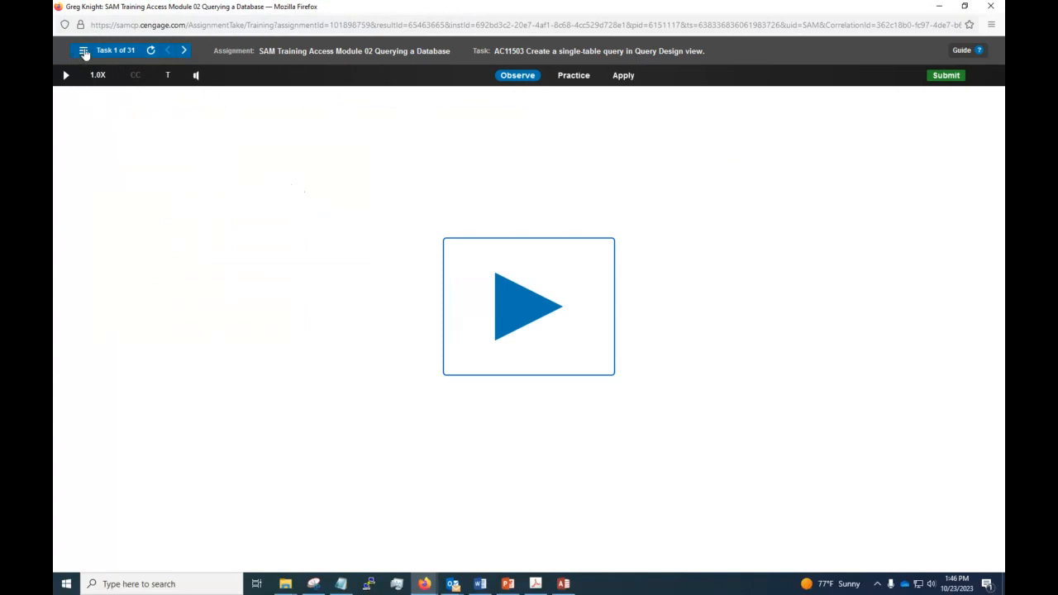
Step: Open training task 8 about adding a wildcard criterion to a Short Text field, in Observe mode
click(83, 50)
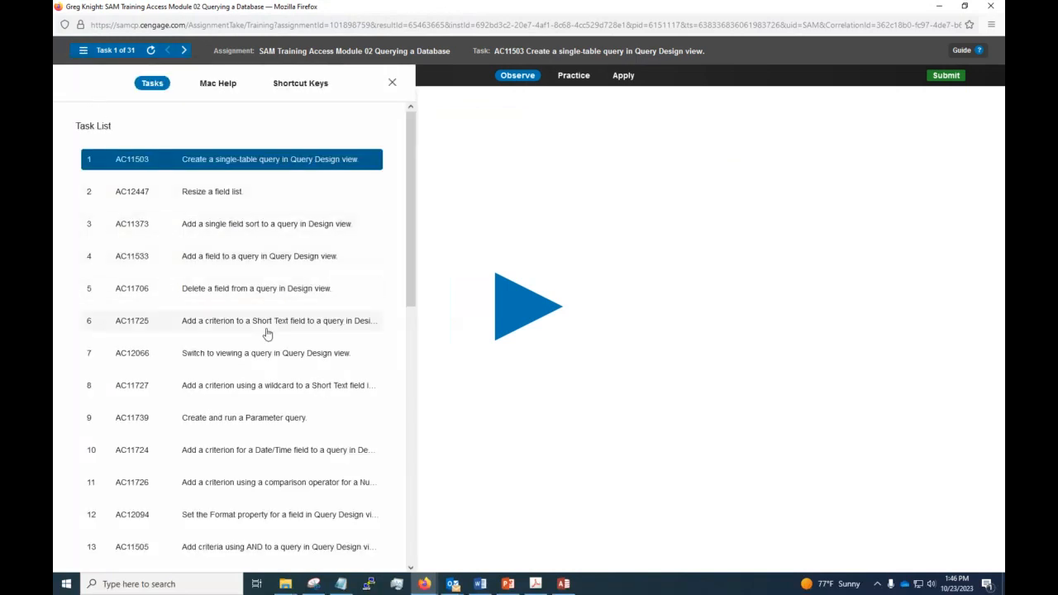
scroll(254, 338, down, 3)
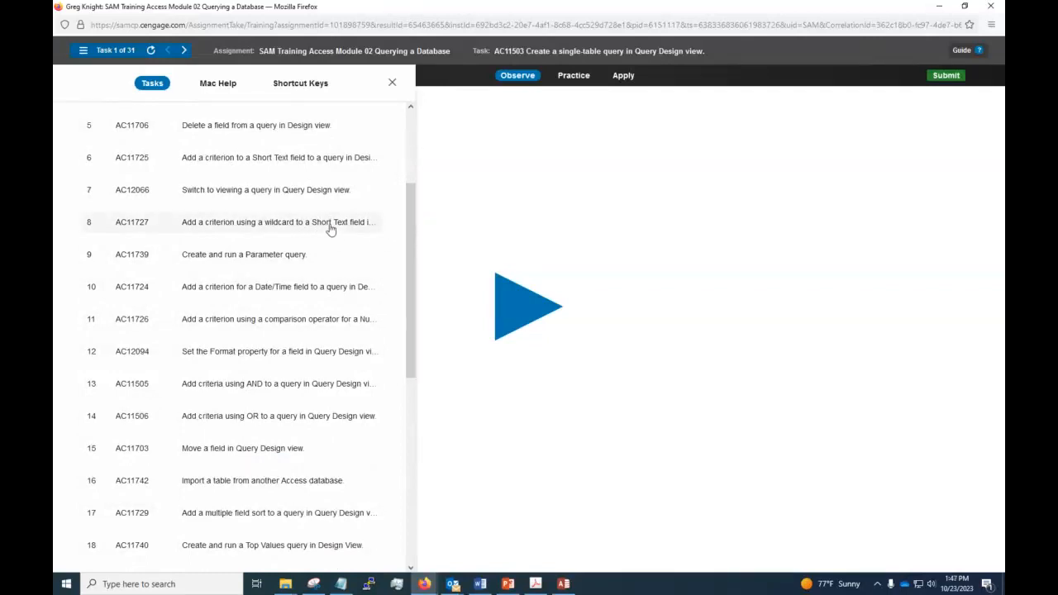
click(245, 235)
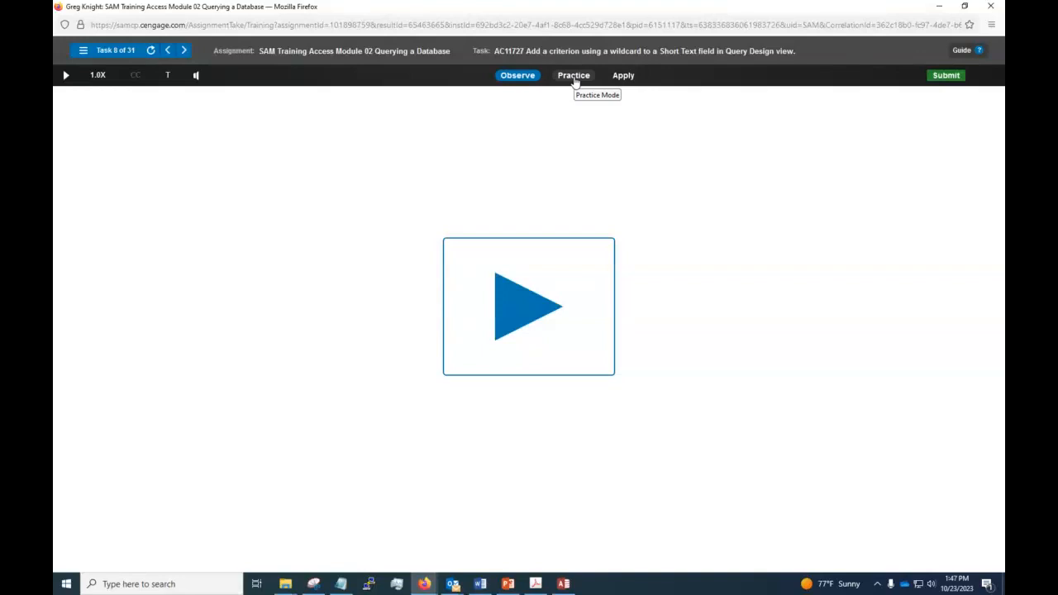
click(574, 79)
click(521, 78)
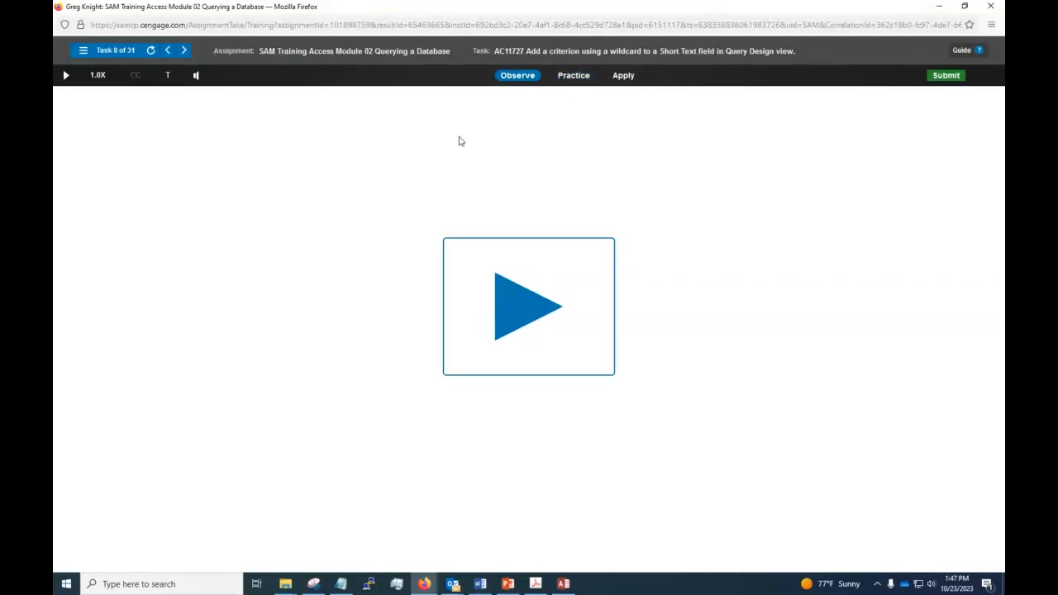
Step: Look through the training task list down to task 31 and reopen task 8 on wildcard criteria
click(82, 50)
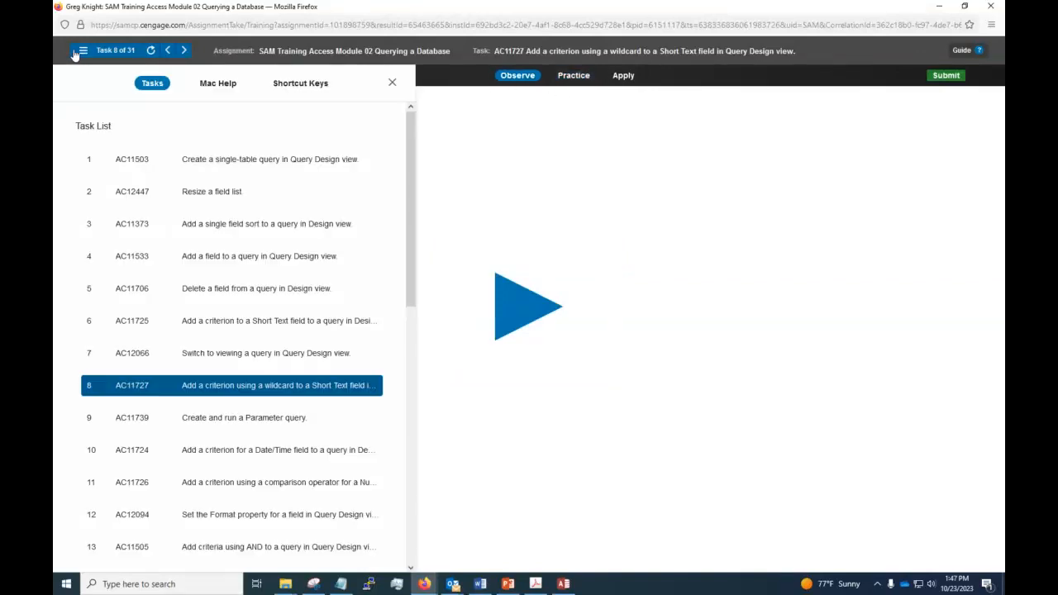
scroll(263, 417, down, 3)
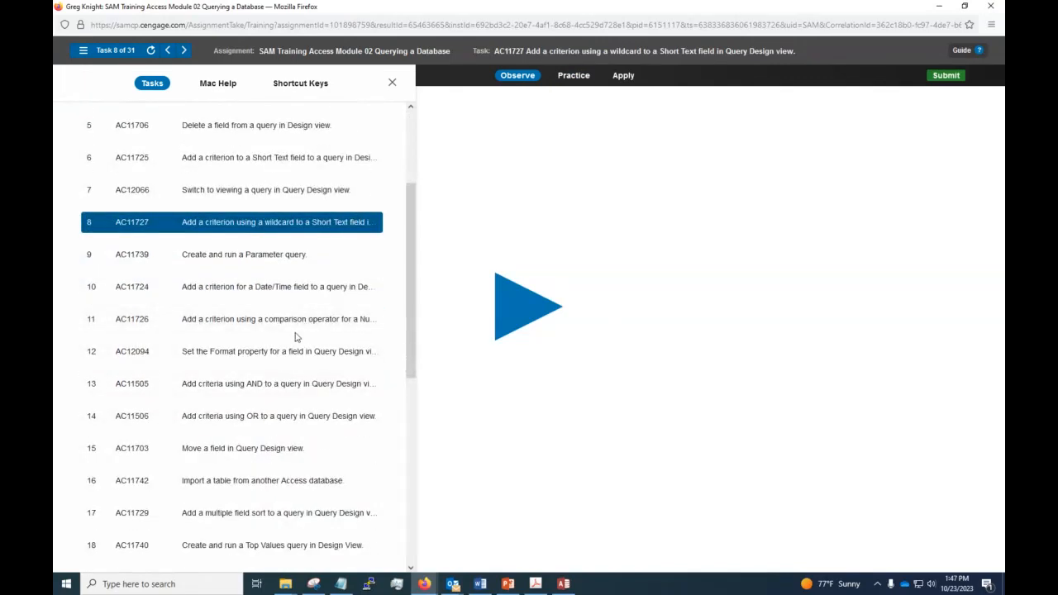
scroll(296, 337, down, 2)
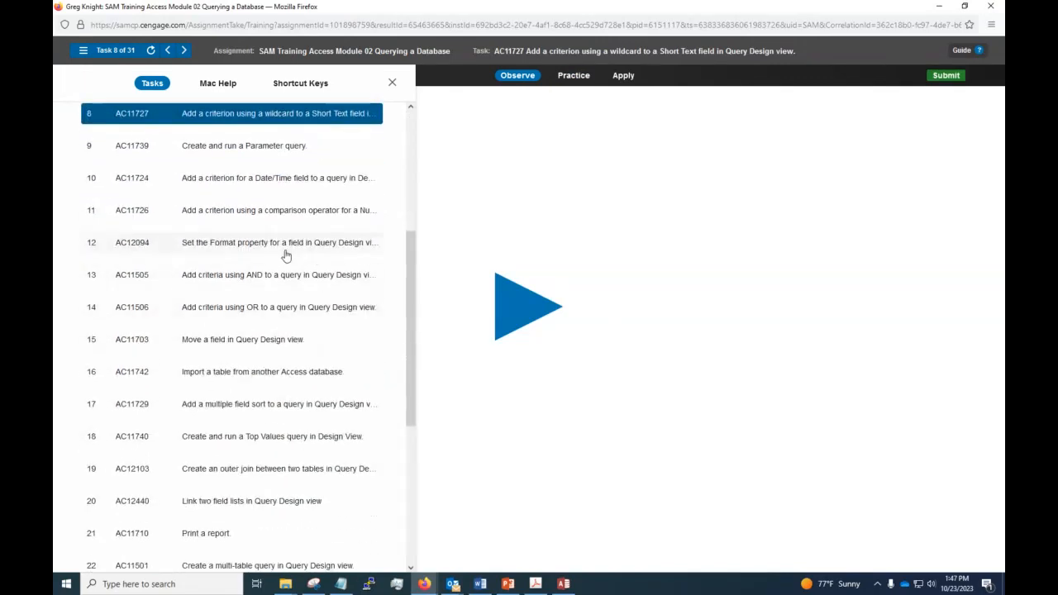
scroll(286, 335, down, 3)
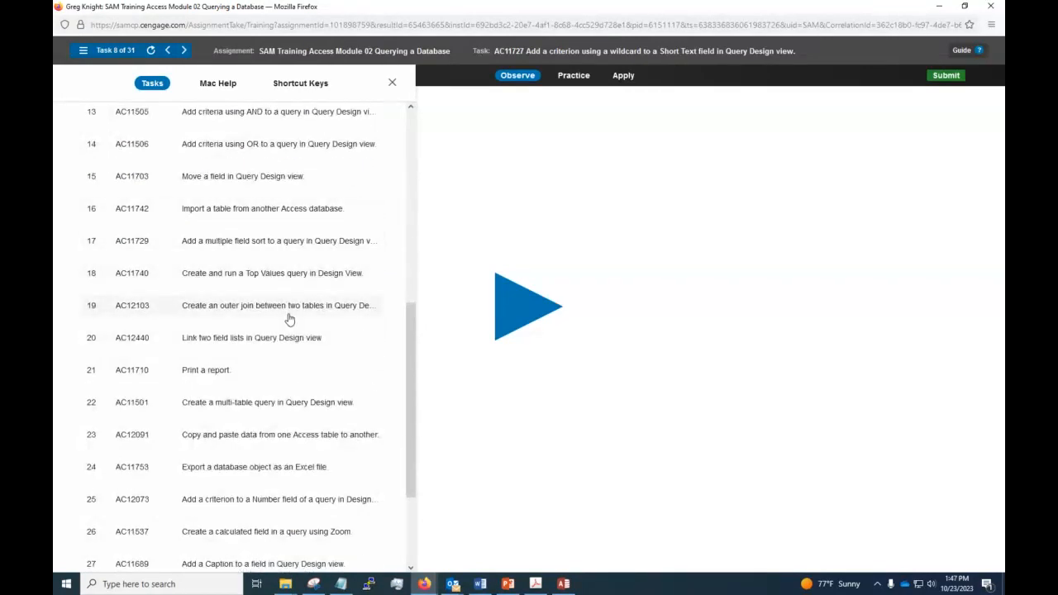
scroll(289, 319, down, 3)
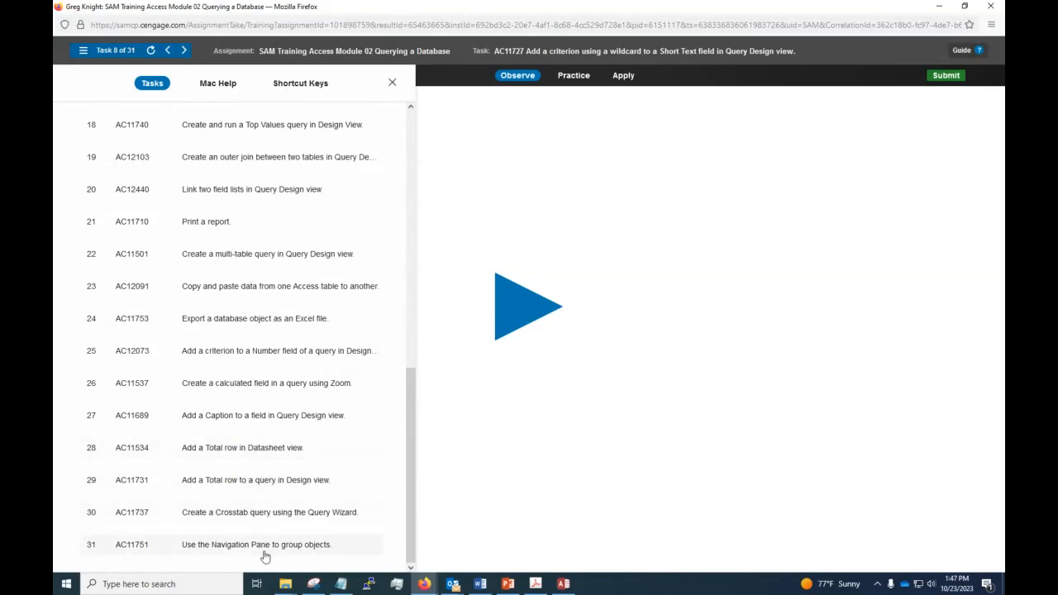
scroll(266, 502, up, 5)
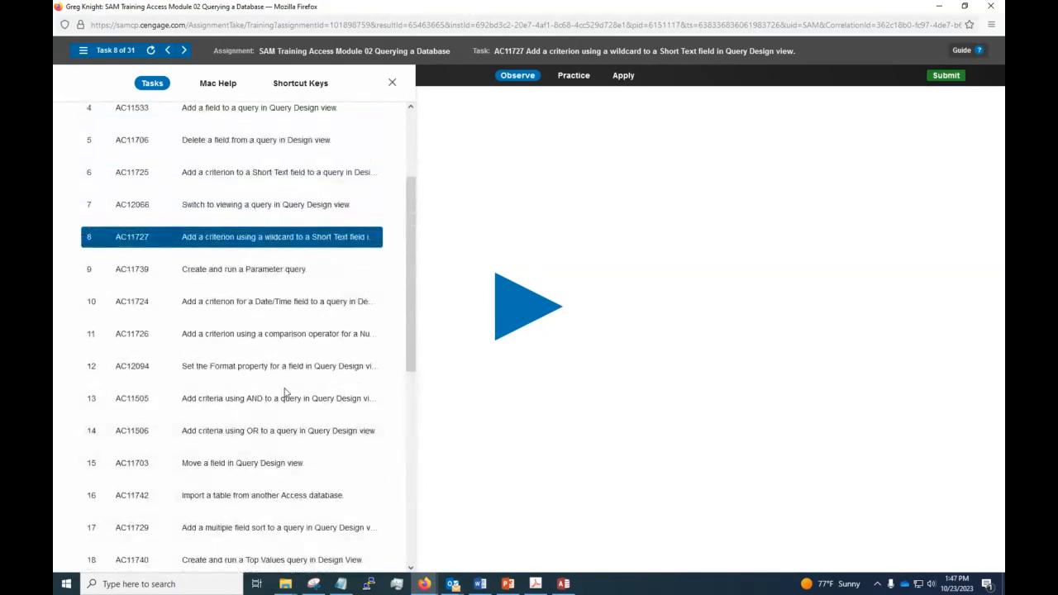
click(347, 243)
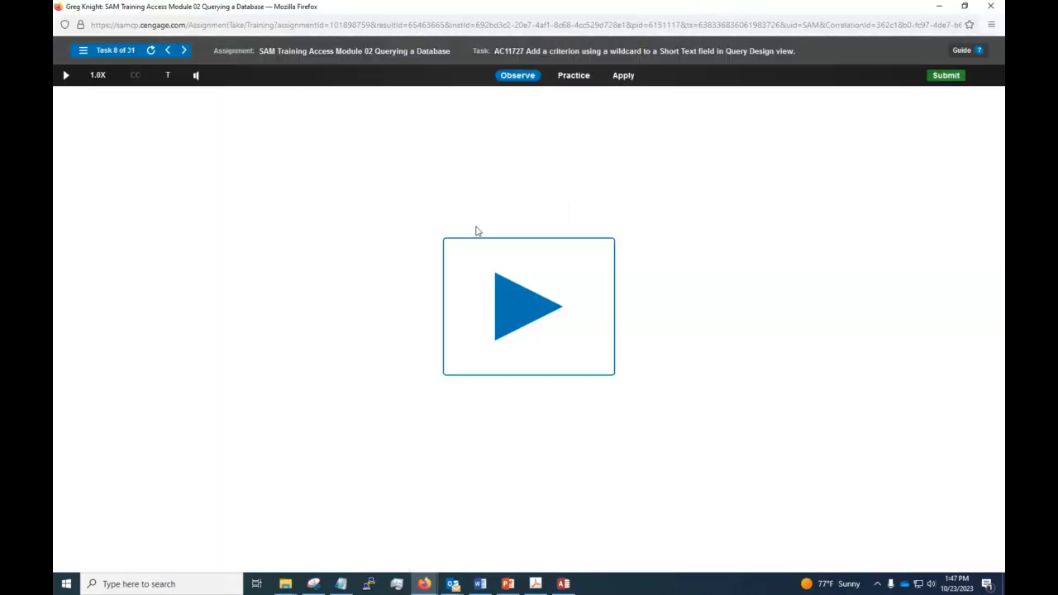
Step: Play the wildcard demonstration, enter M* as the ClientName criterion of the ClientList query and run it
click(517, 301)
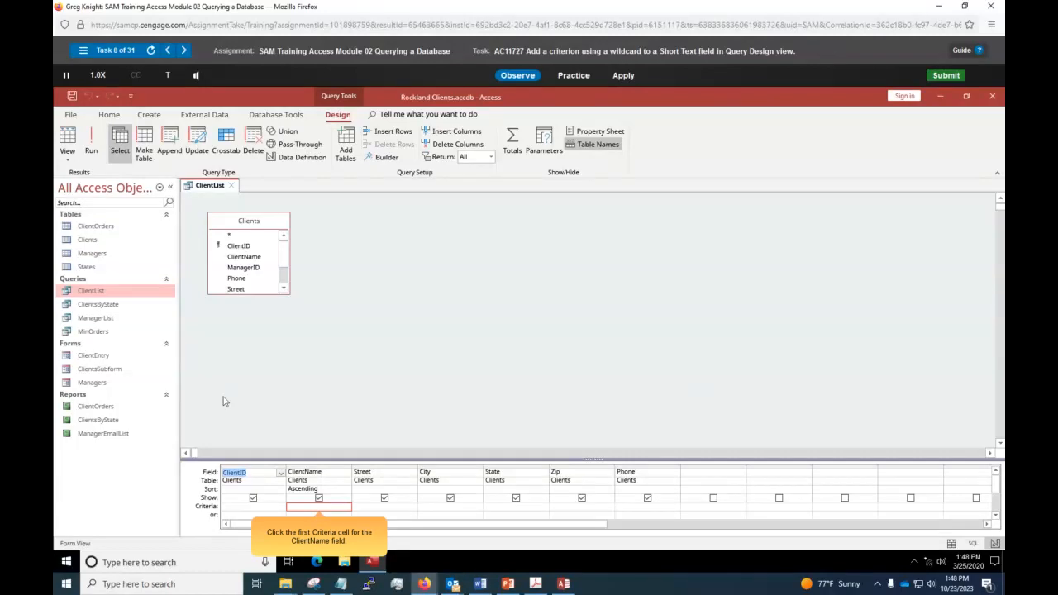
click(320, 508)
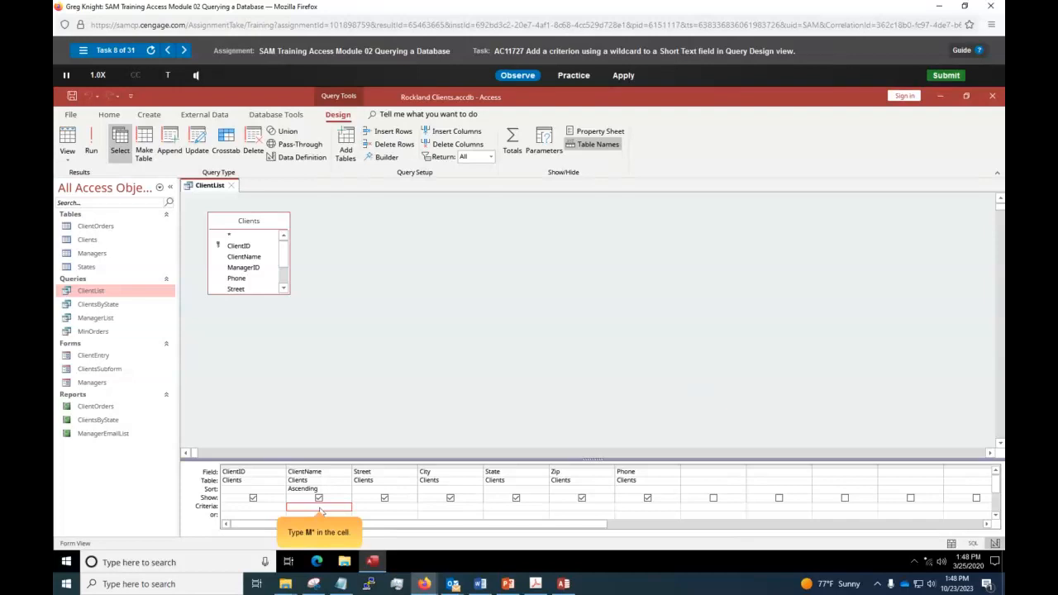
text(M*)
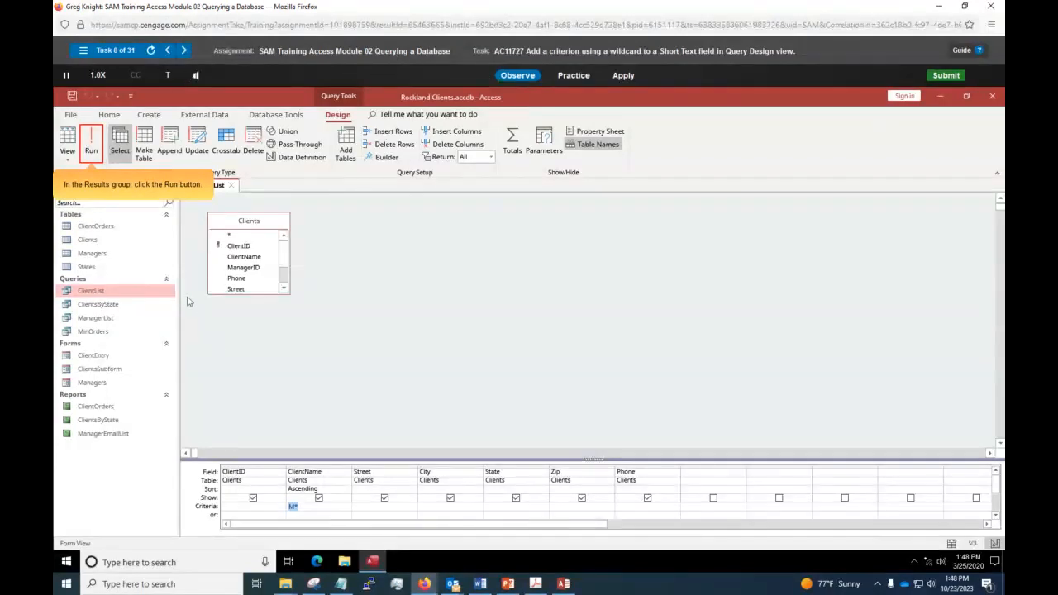
click(91, 146)
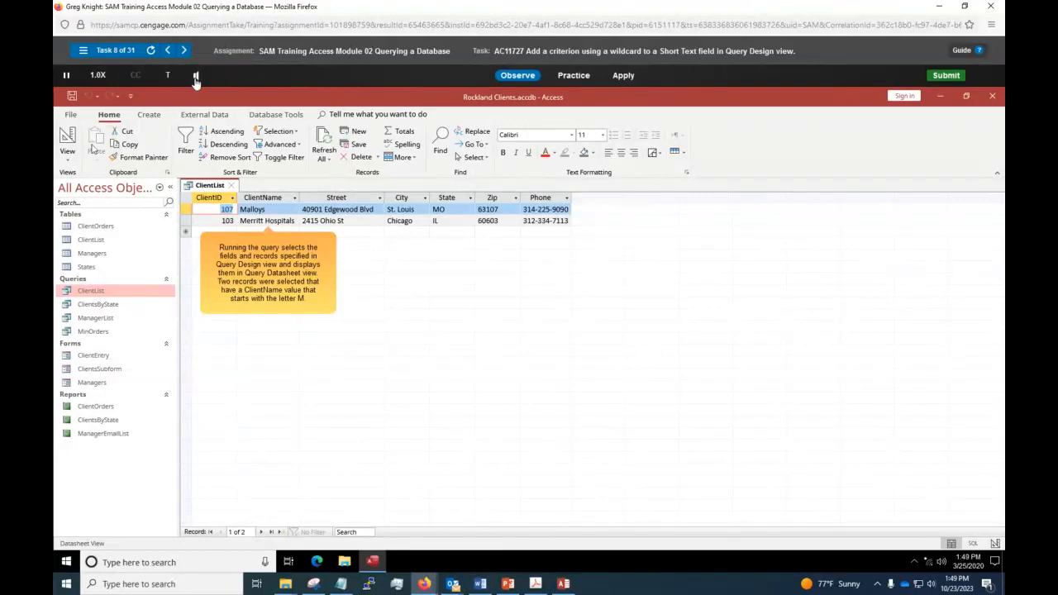
Step: Pause the training demonstration and switch back to the CustomerCity query in Access
click(66, 75)
drag(225, 6, 1003, 33)
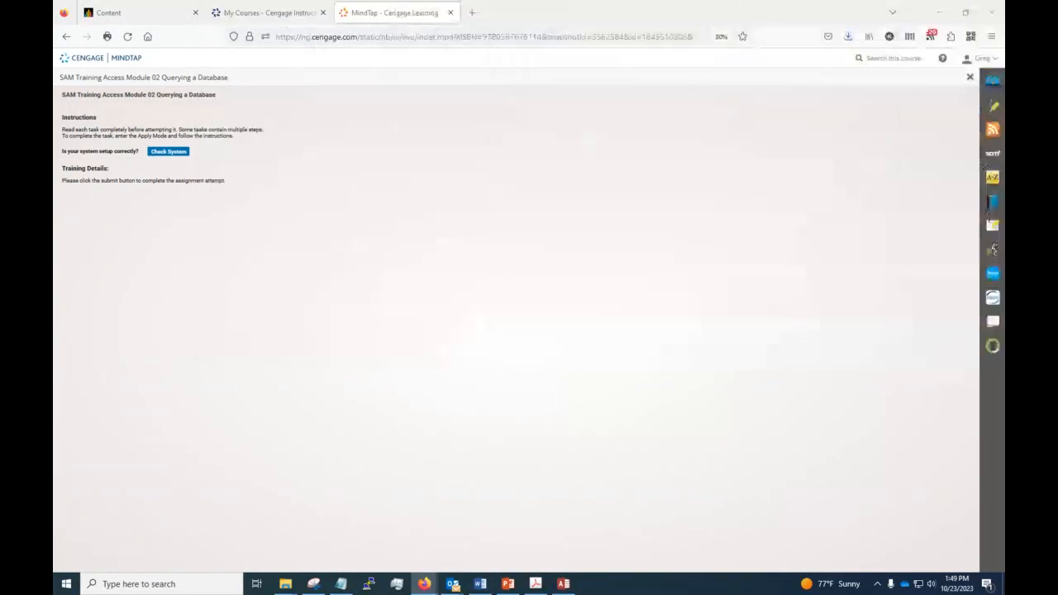
click(940, 12)
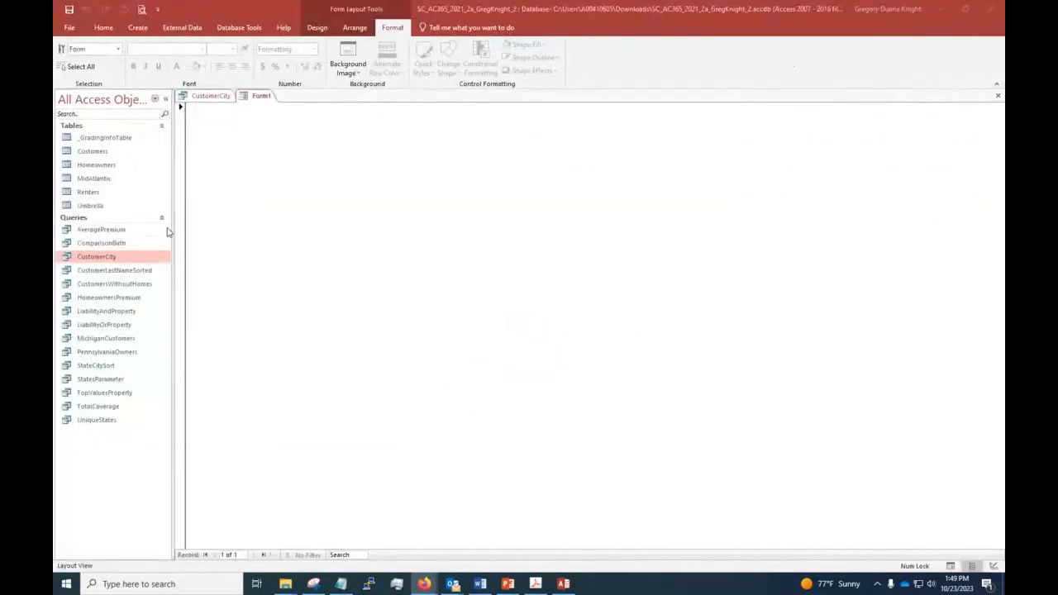
click(211, 103)
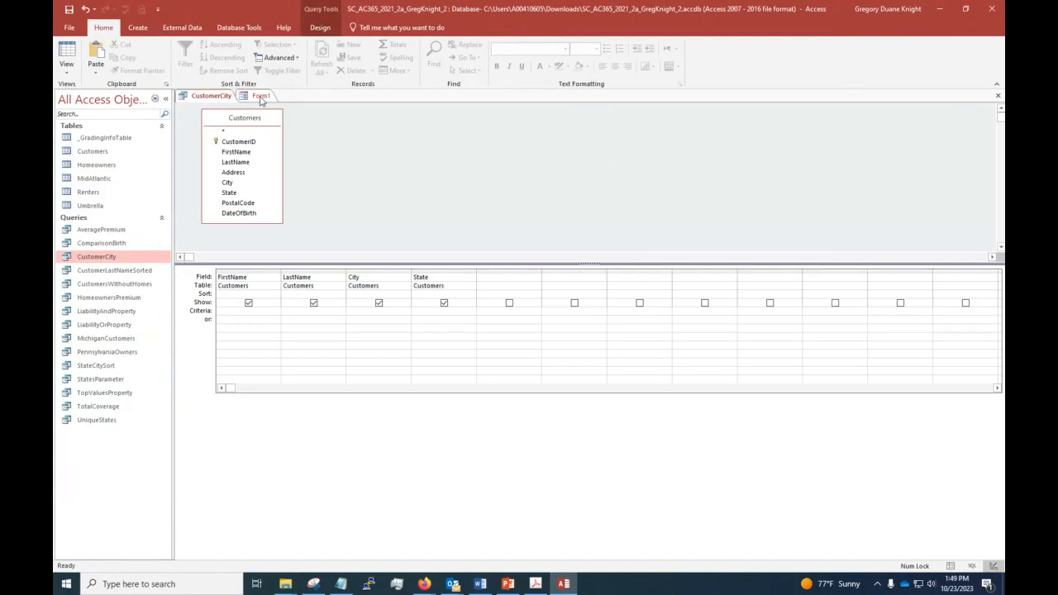
Step: Close the blank form Form1
click(261, 99)
right_click(262, 100)
click(283, 118)
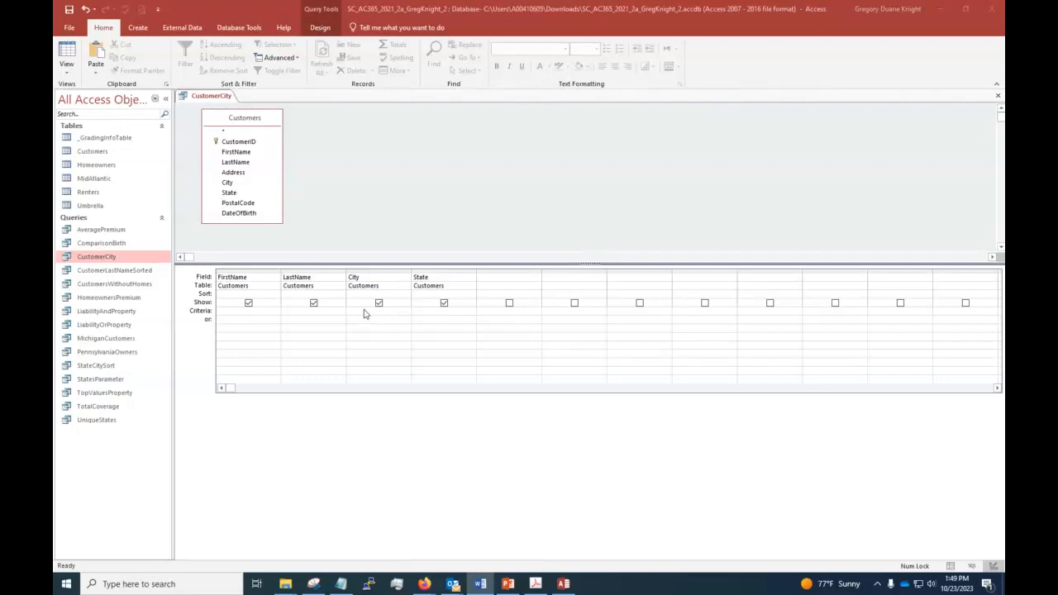
Step: Set the City criterion of the CustomerCity query to the wildcard Al*
click(362, 314)
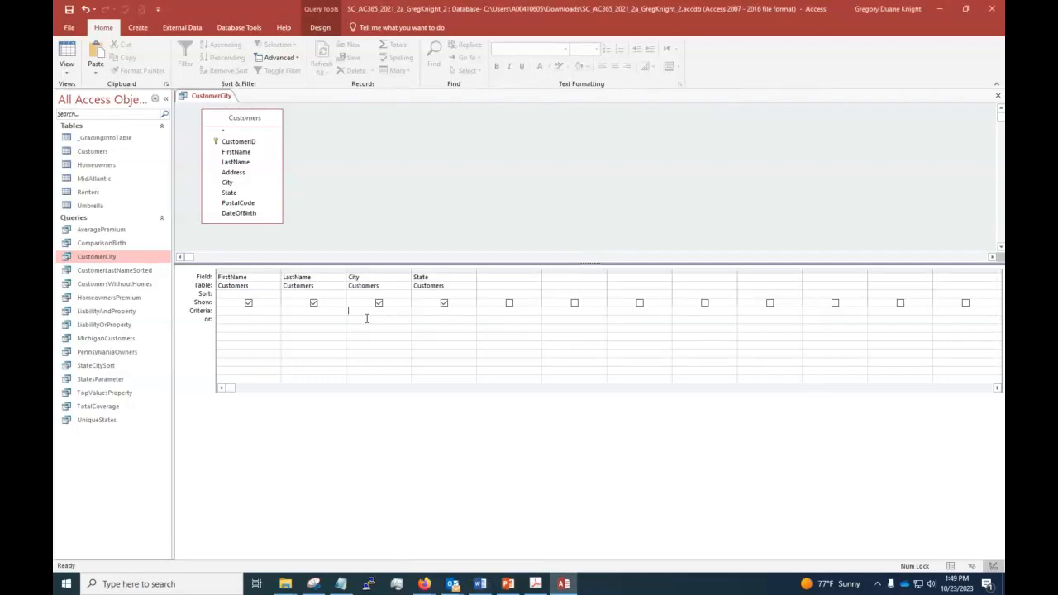
text(A)
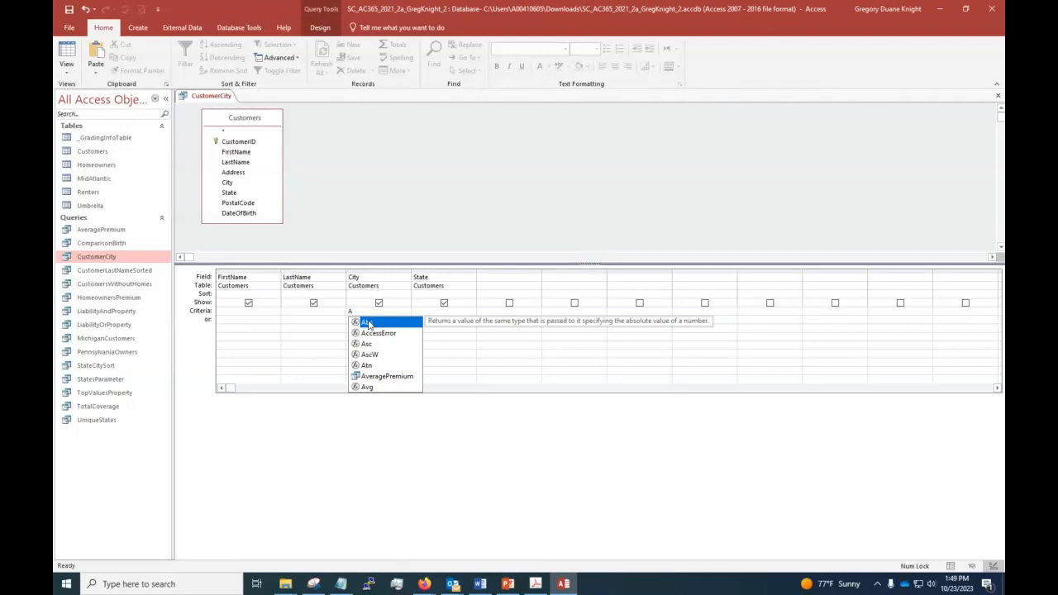
text(l)
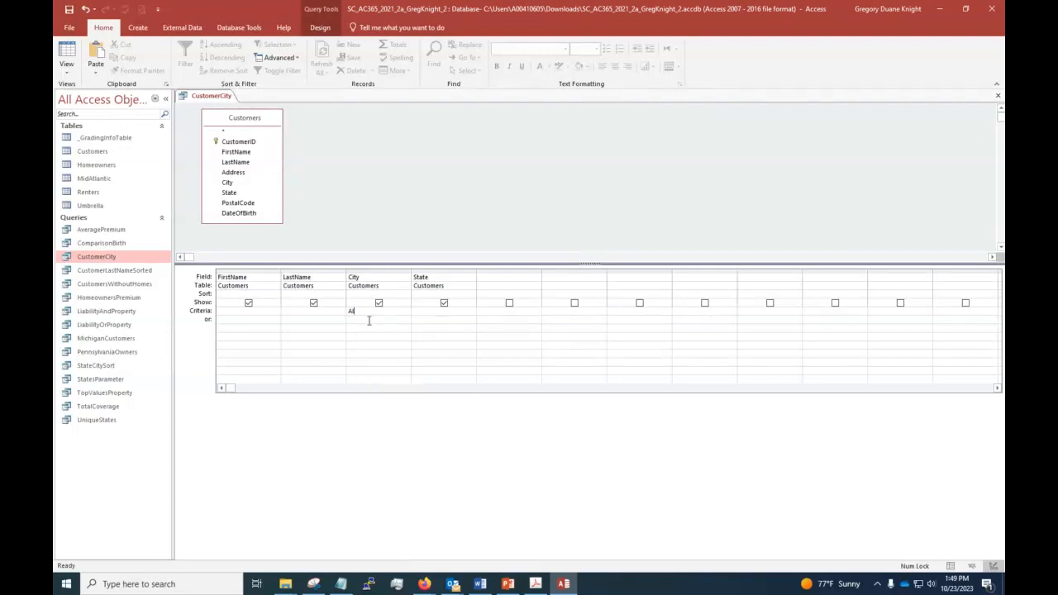
key(Tab)
drag(355, 311, 382, 318)
click(394, 319)
key(BackSpace)
key(BackSpace)
key(BackSpace)
key(BackSpace)
text(Al)
key(Tab)
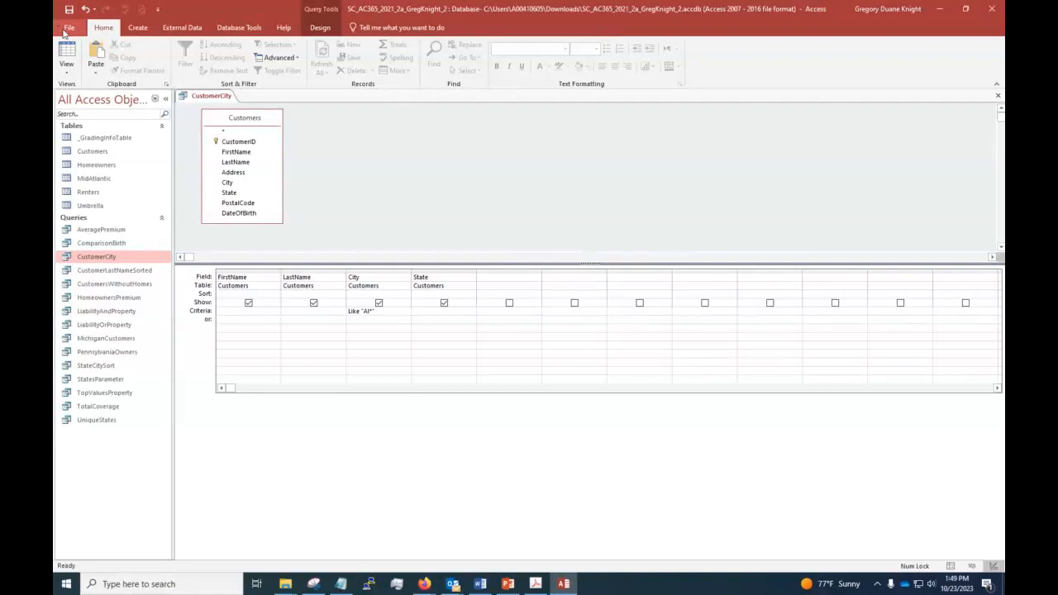
Step: View the CustomerCity query's results as a datasheet and close the query
click(66, 66)
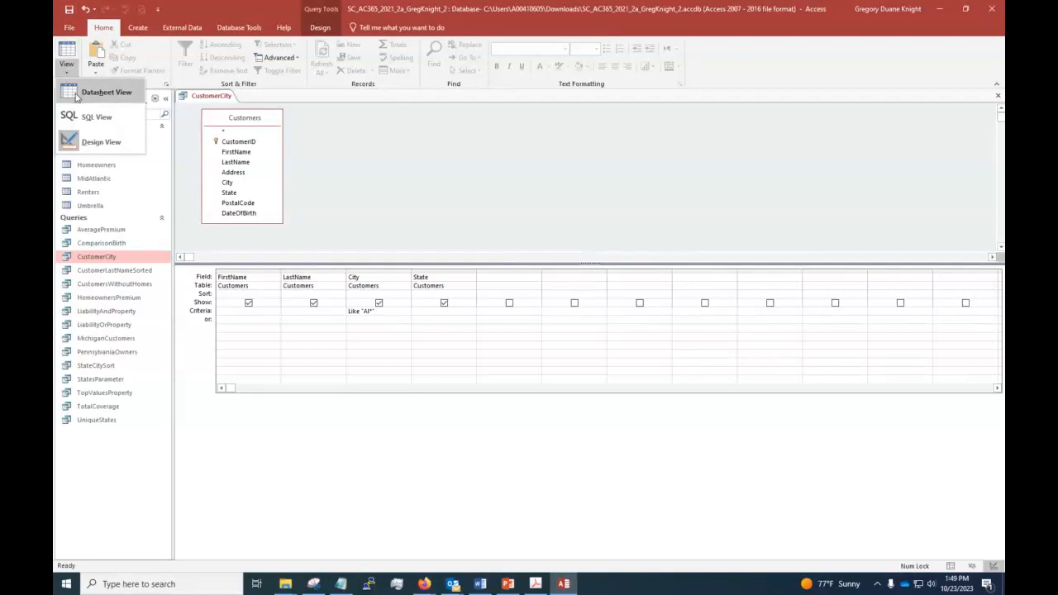
click(76, 97)
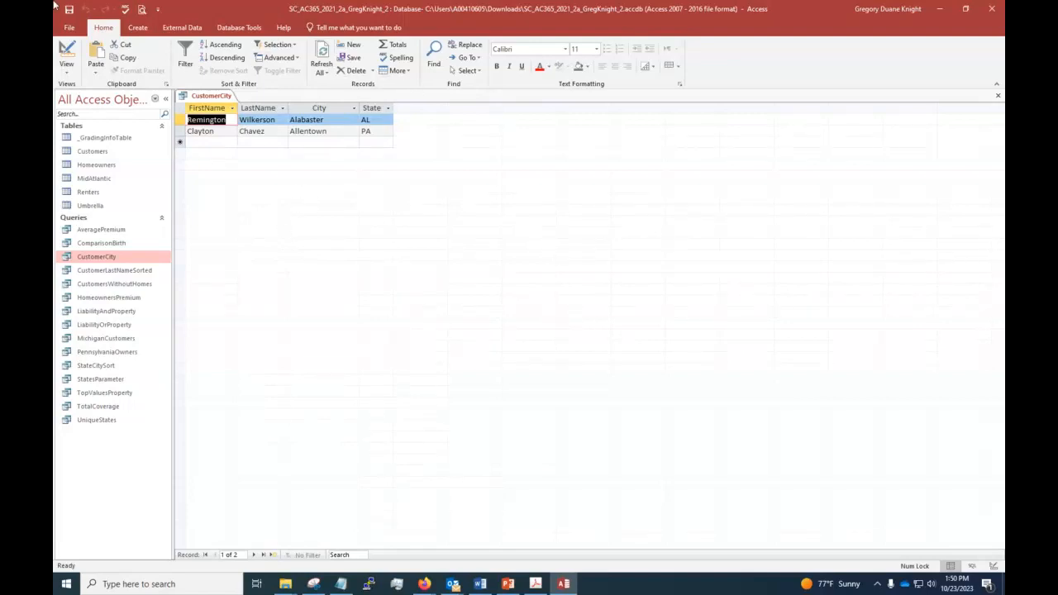
click(997, 95)
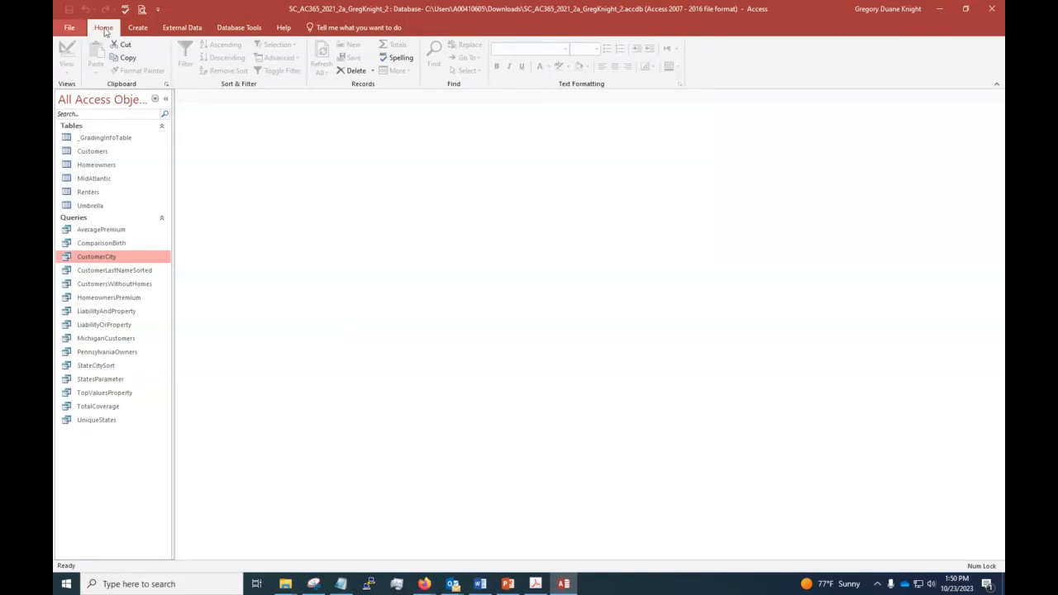
click(138, 30)
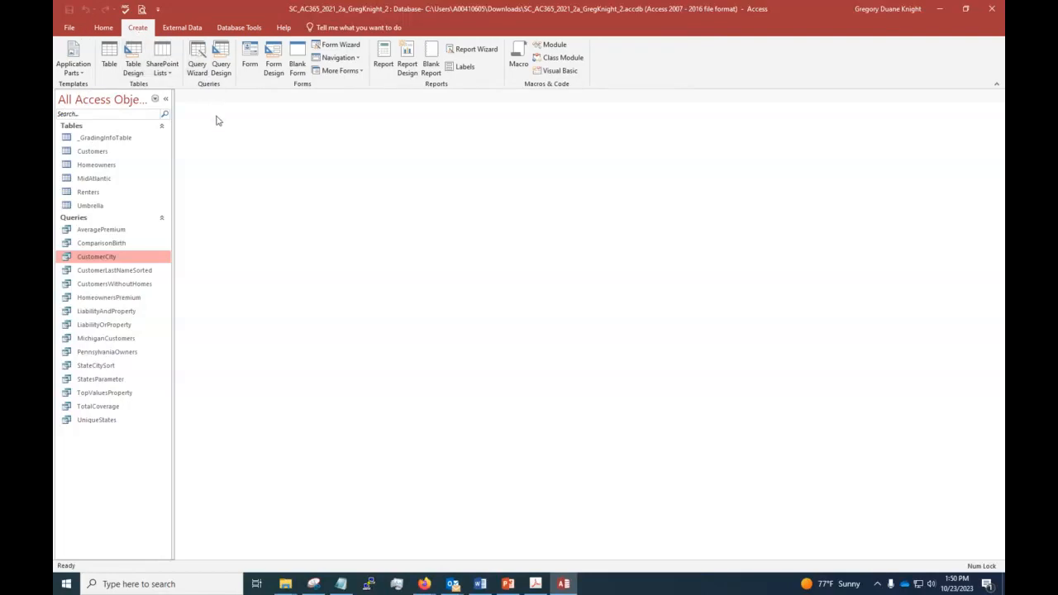
click(220, 62)
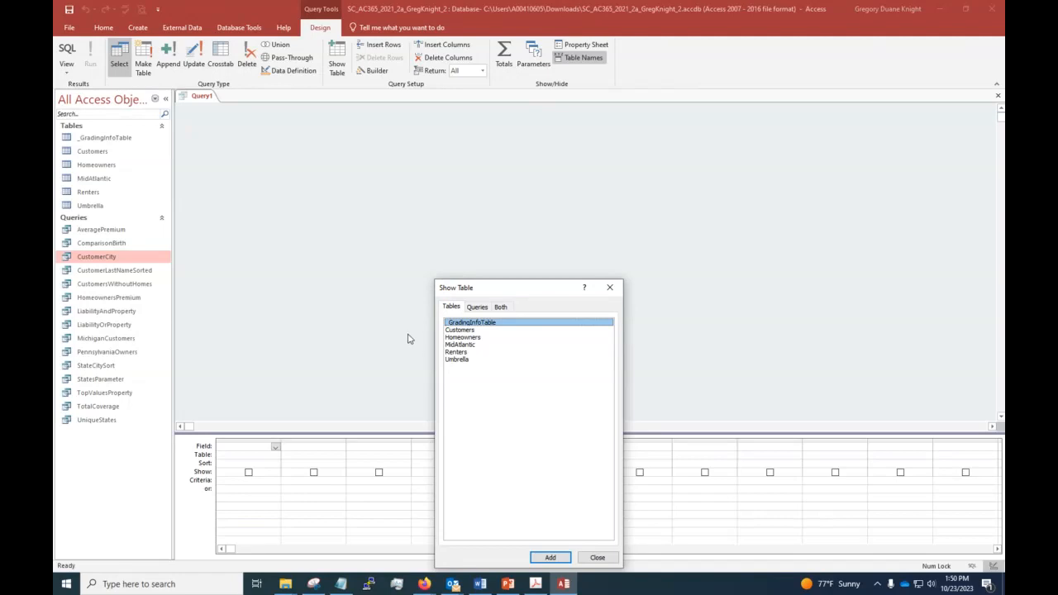
ctrl+click(452, 330)
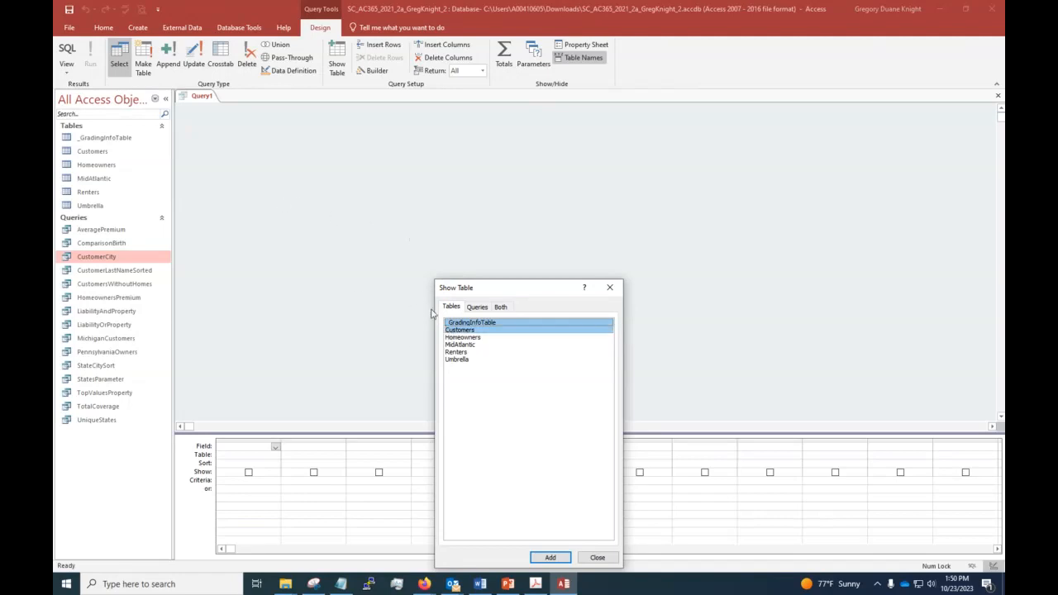
click(448, 331)
double_click(450, 332)
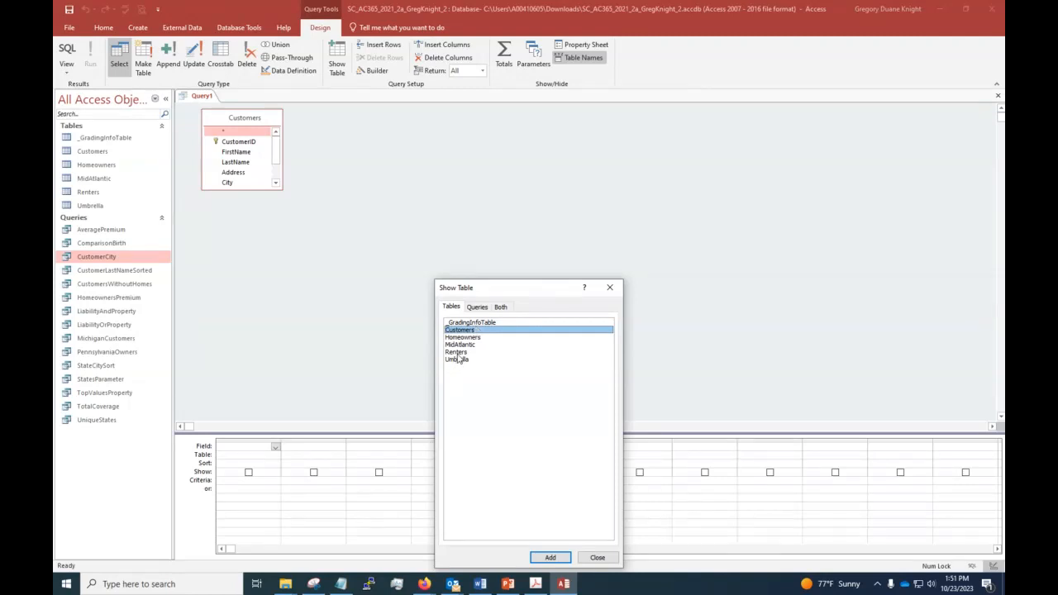
double_click(456, 353)
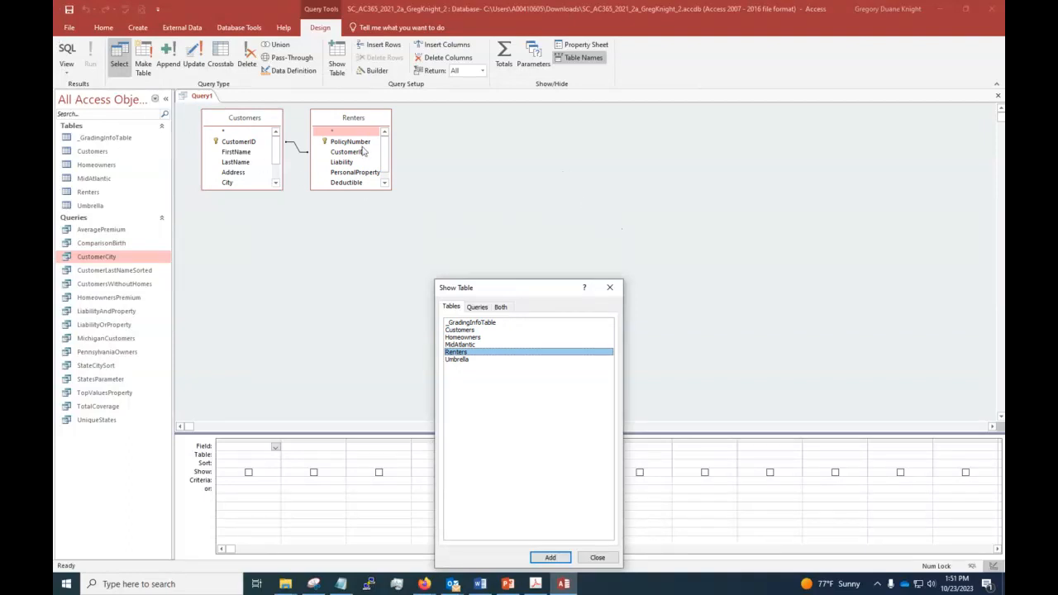
click(364, 117)
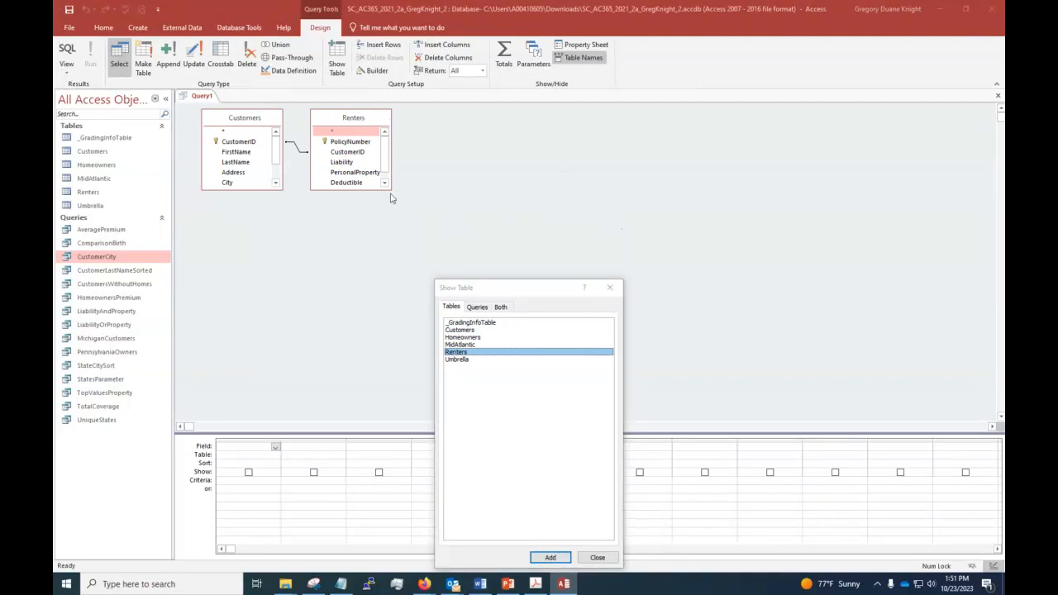
click(597, 557)
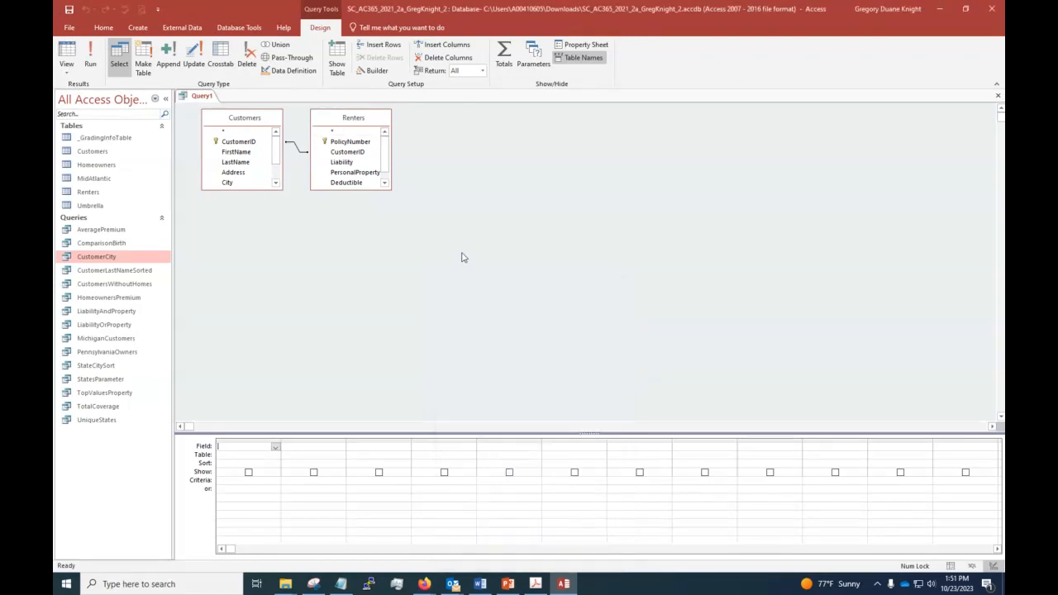
click(349, 121)
key(Delete)
click(271, 128)
key(Delete)
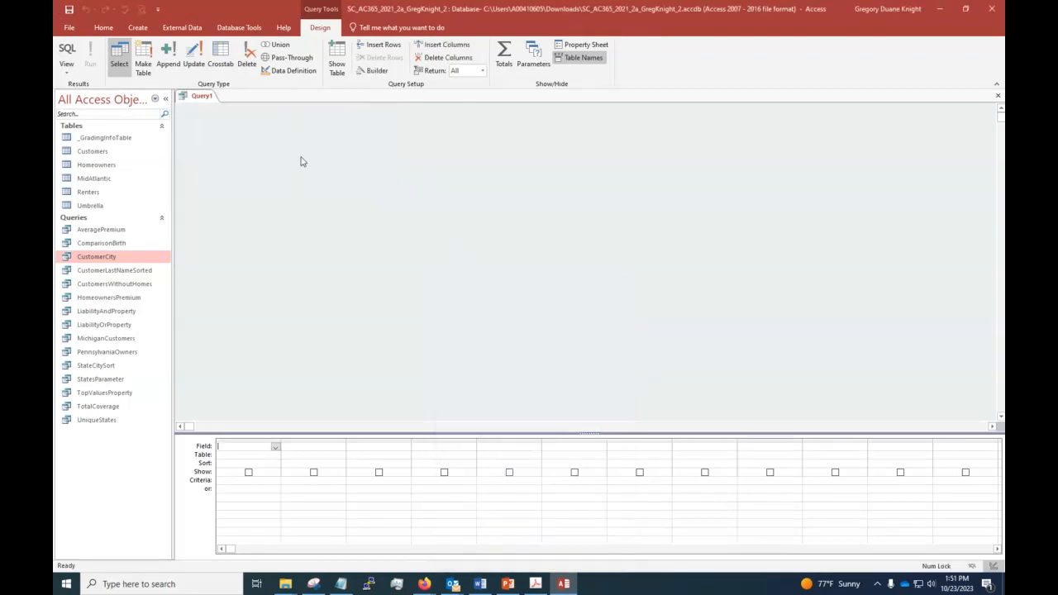
right_click(253, 159)
click(486, 229)
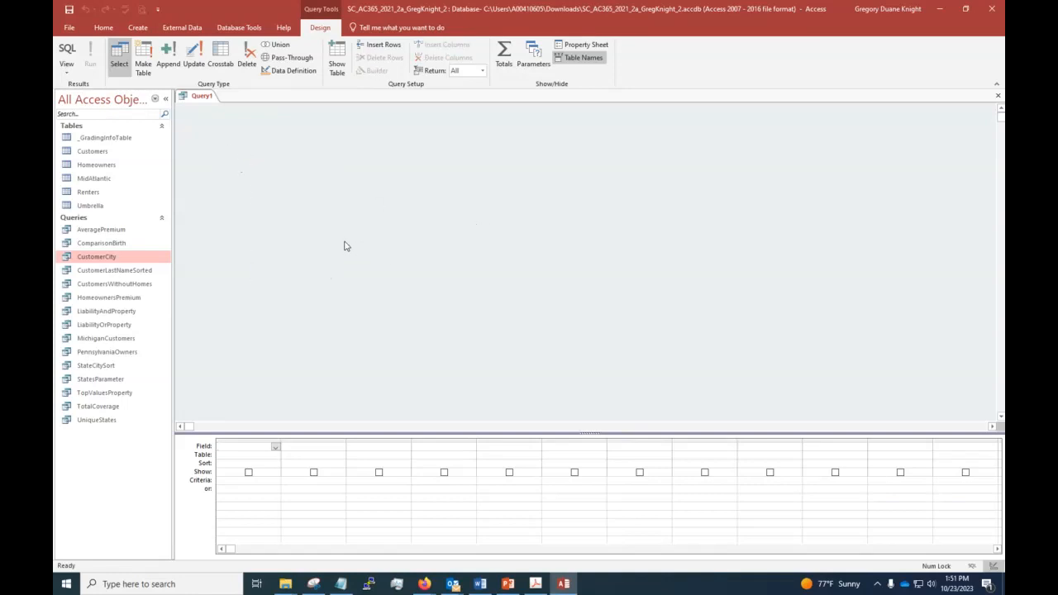
right_click(198, 94)
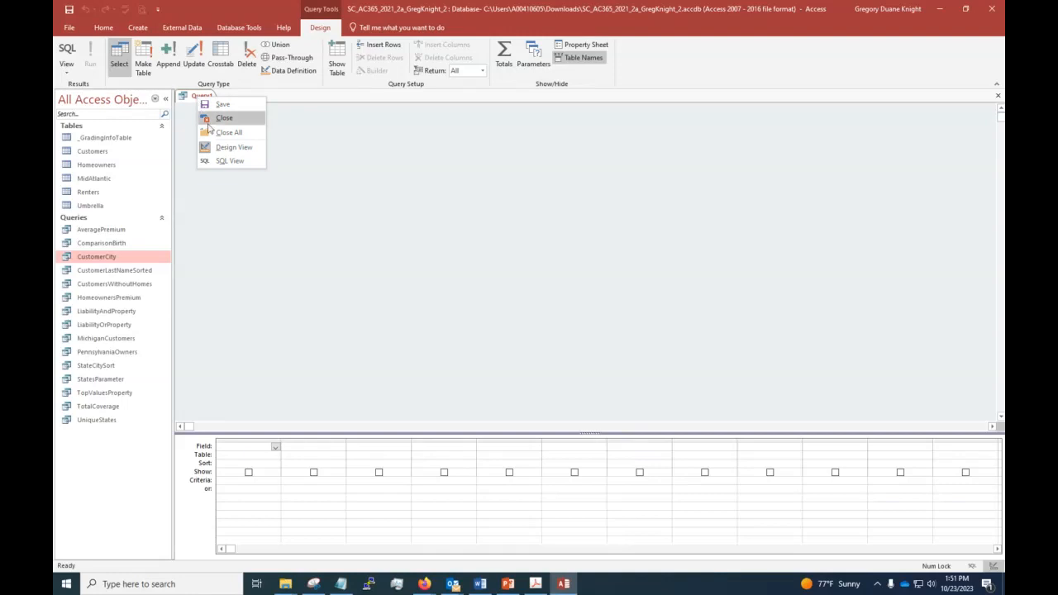
click(221, 117)
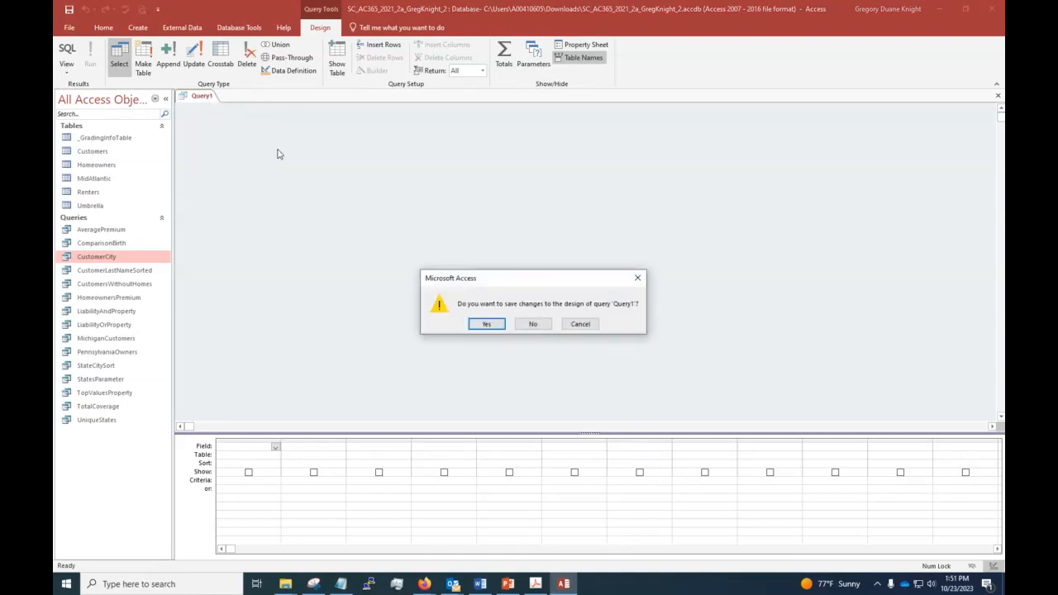
click(532, 324)
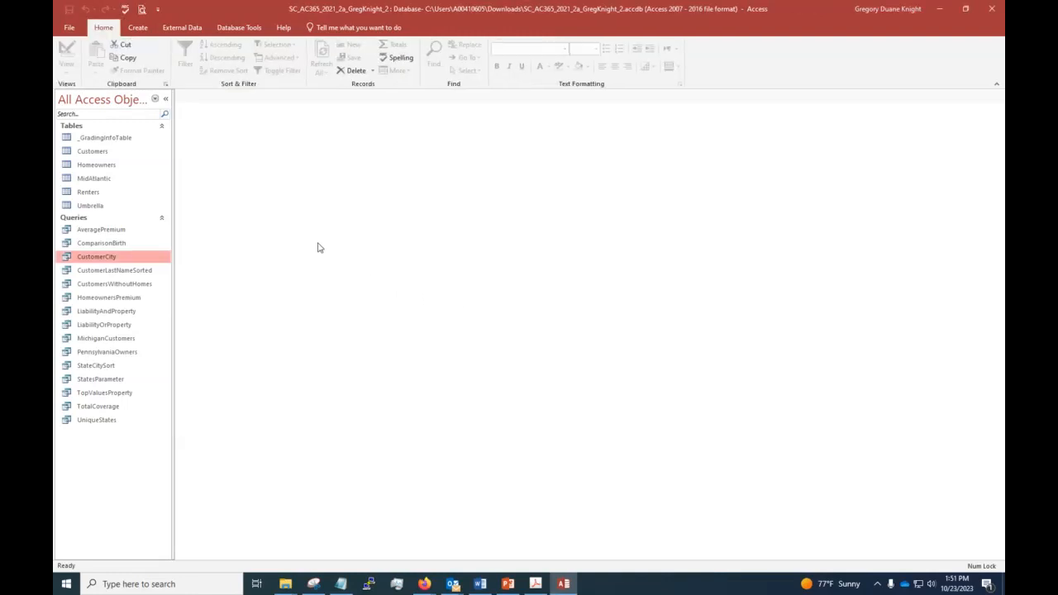
click(136, 30)
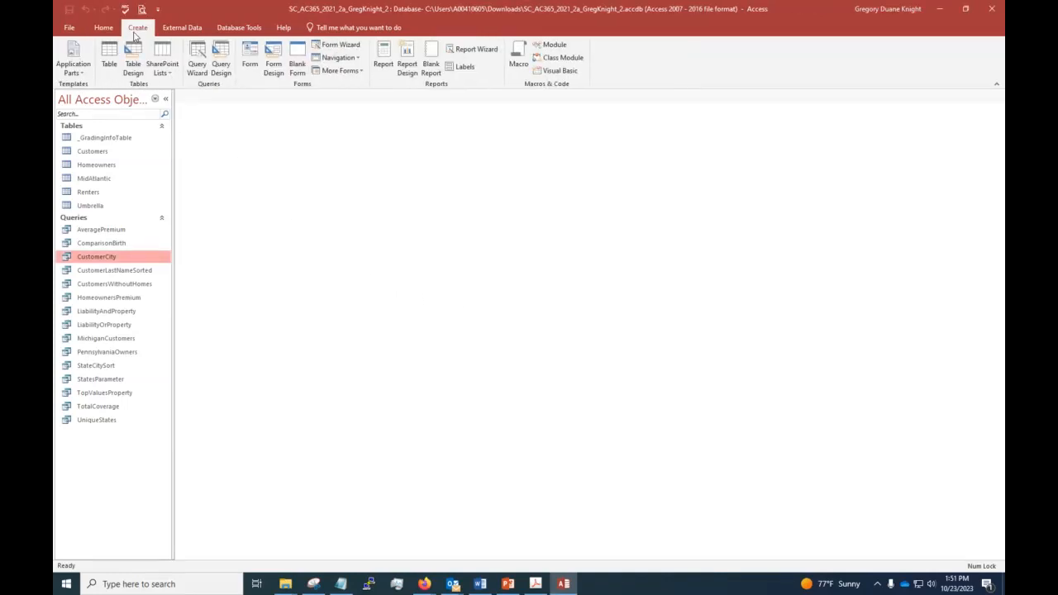
click(222, 67)
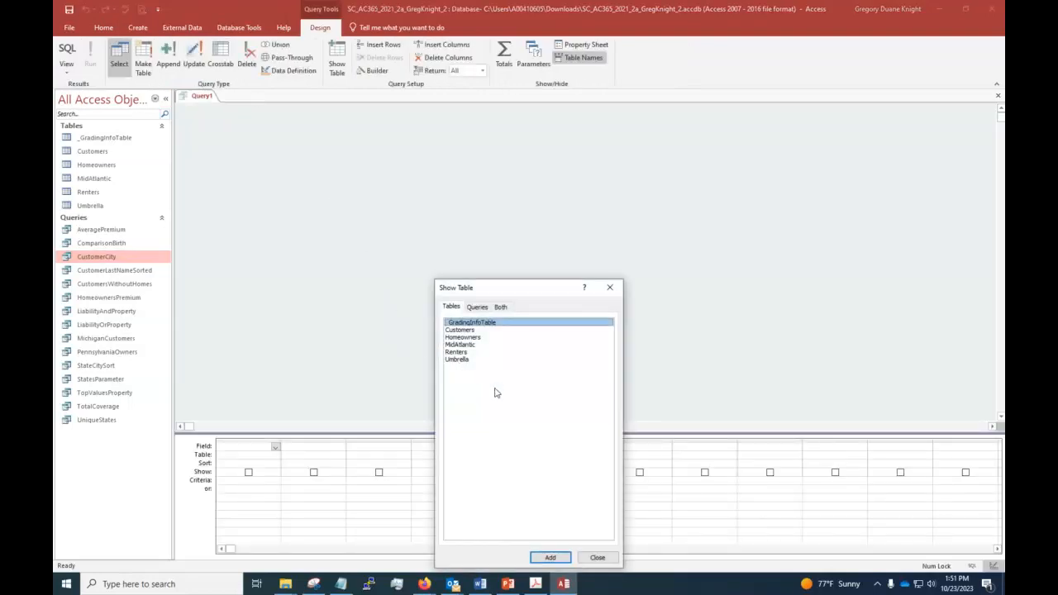
click(456, 353)
double_click(456, 353)
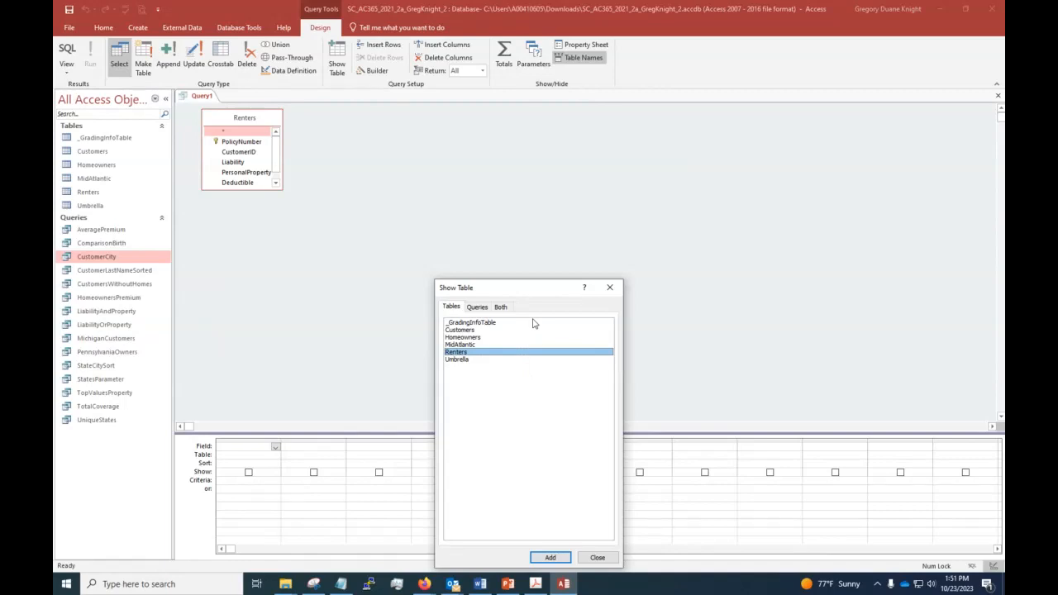
click(254, 121)
click(595, 557)
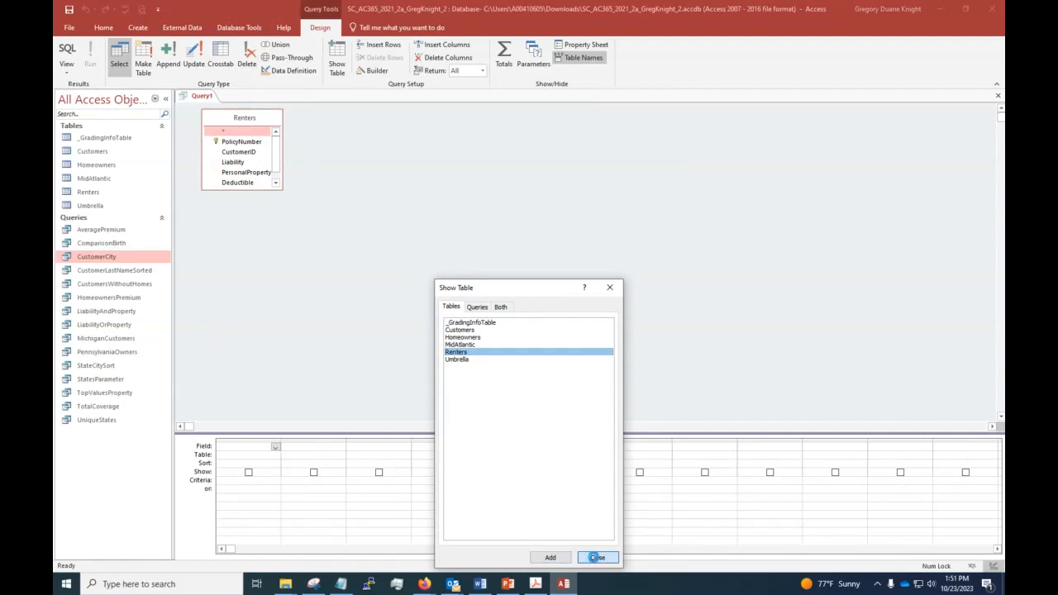
right_click(196, 98)
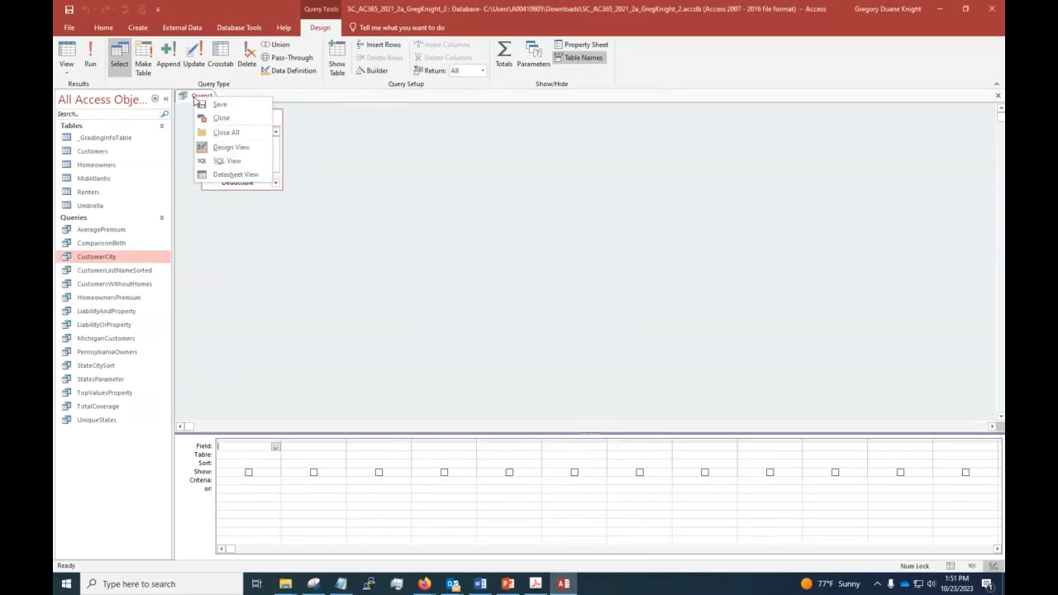
click(218, 120)
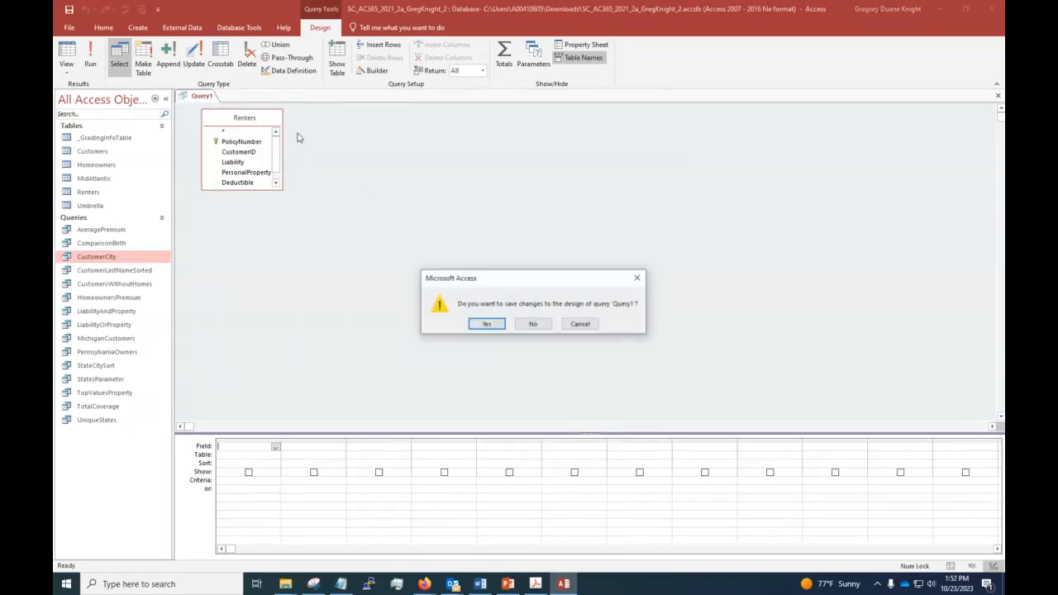
click(533, 324)
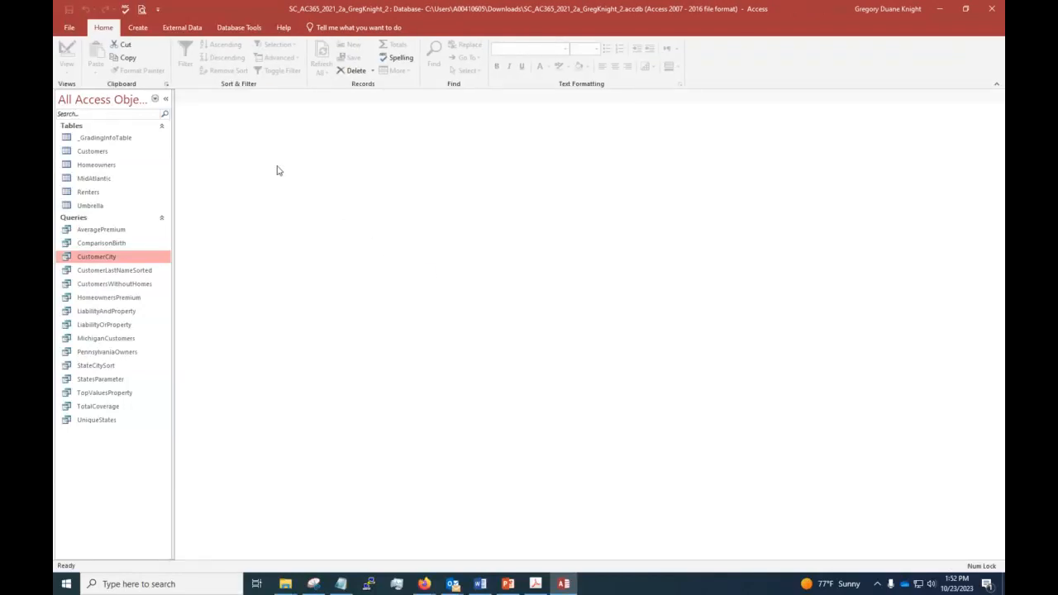
Step: Create a new query in Design View based on the Customers and Renters tables
click(137, 27)
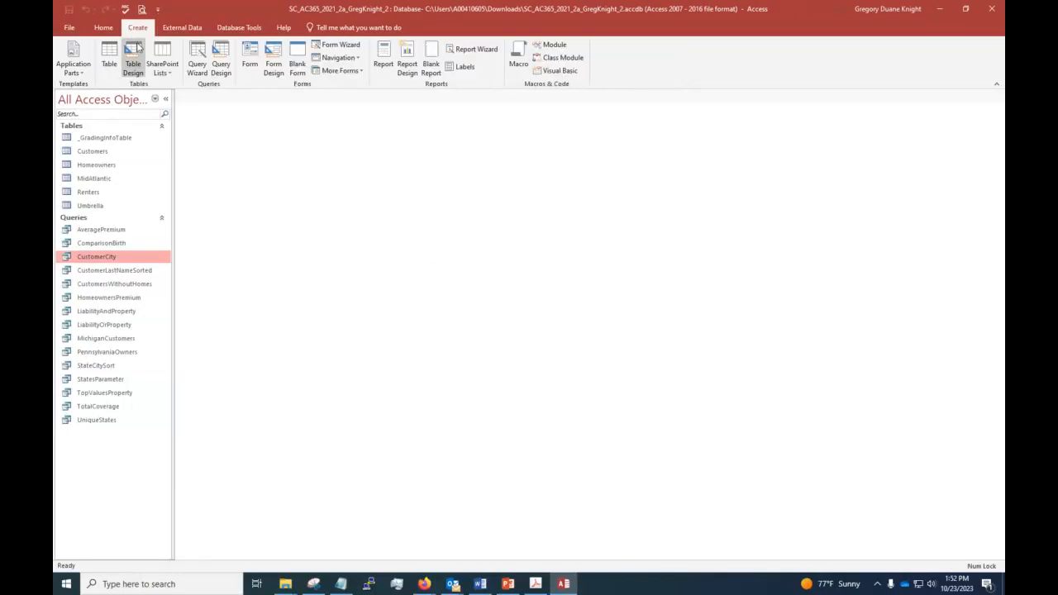
click(222, 60)
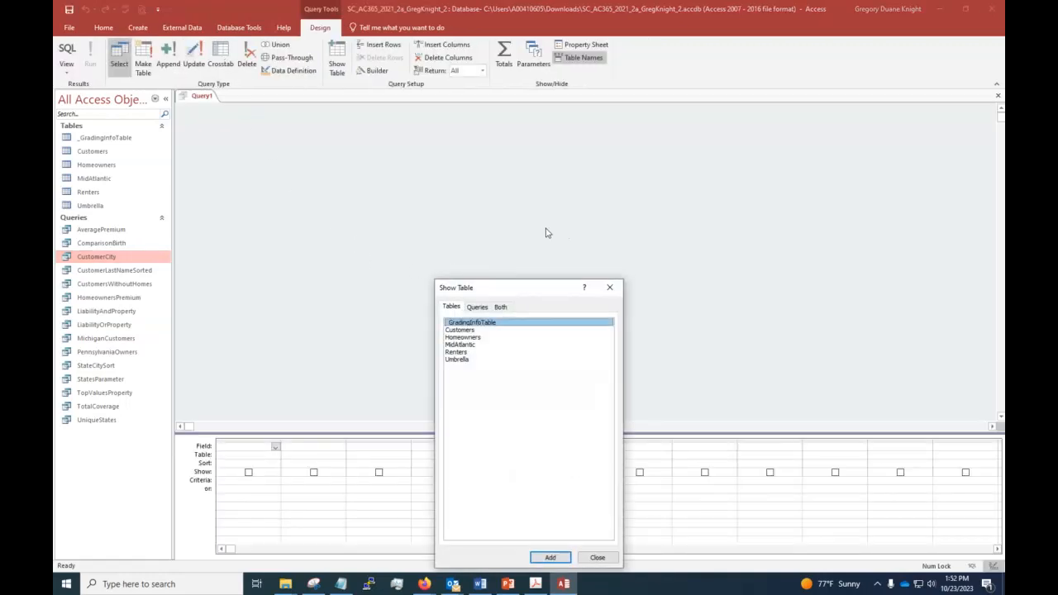
double_click(466, 331)
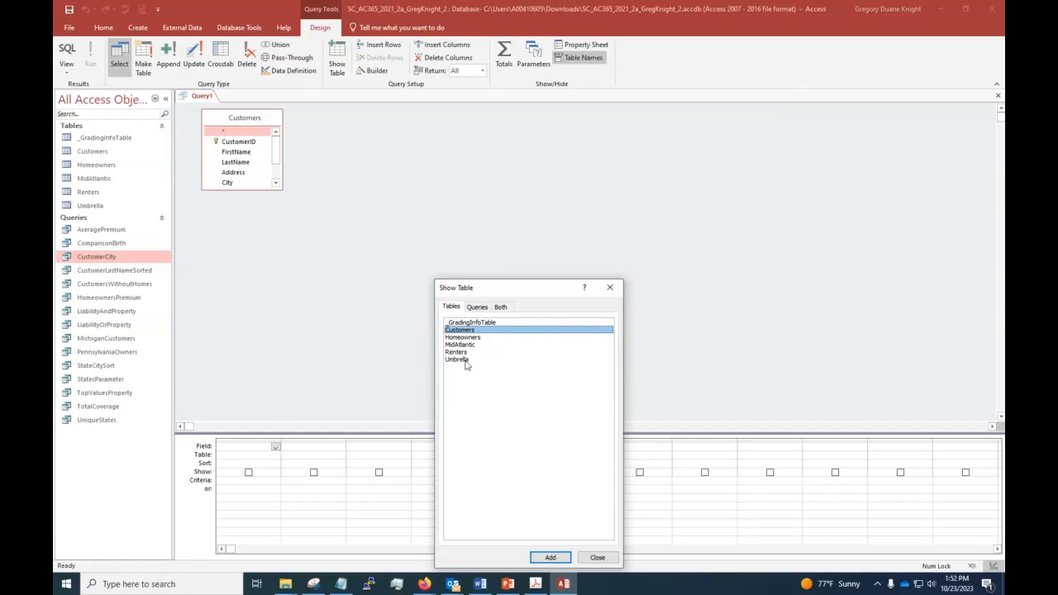
double_click(457, 352)
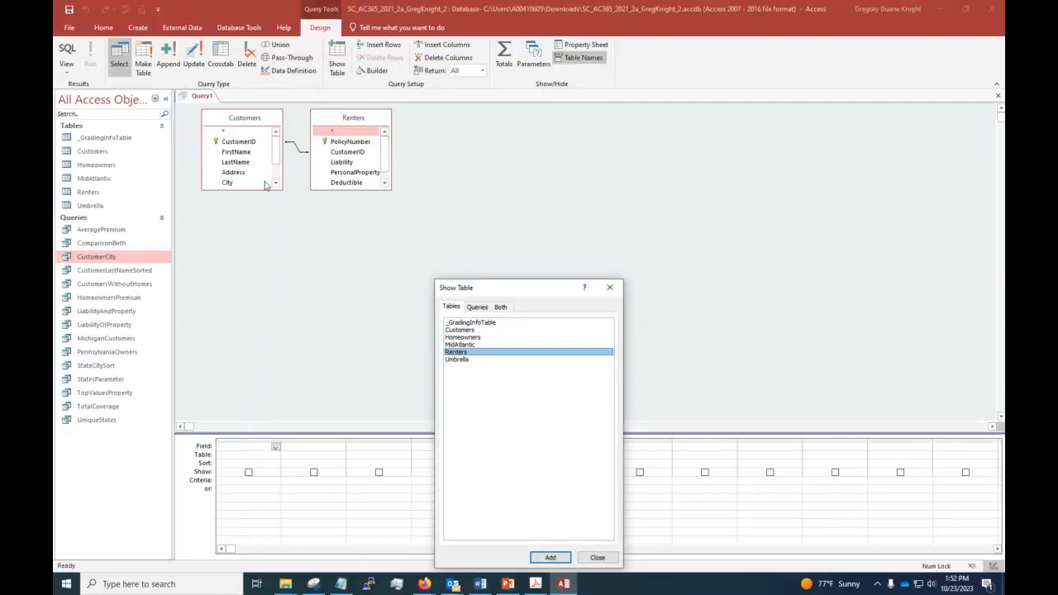
click(598, 558)
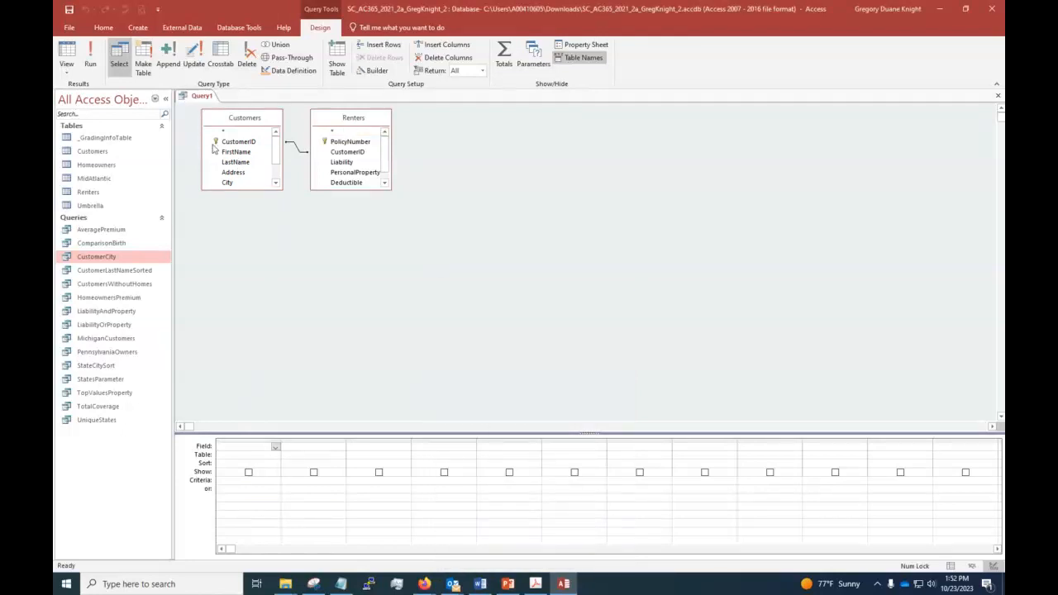
Step: Add LastName from Customers, followed by PolicyNumber and Premium from Renters, to the query's design grid
drag(235, 162, 239, 447)
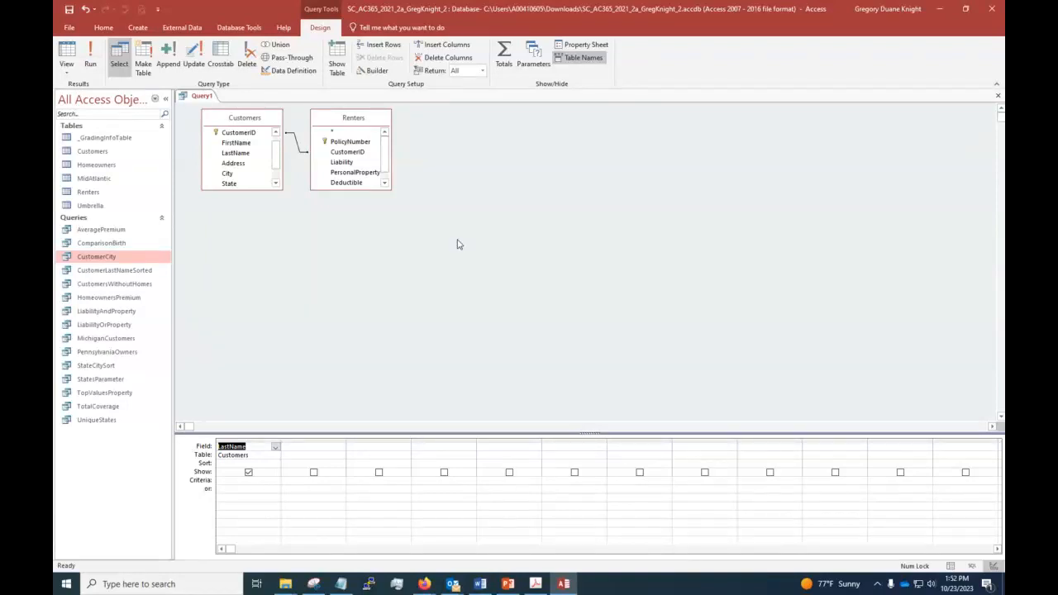
click(351, 144)
drag(350, 143, 312, 451)
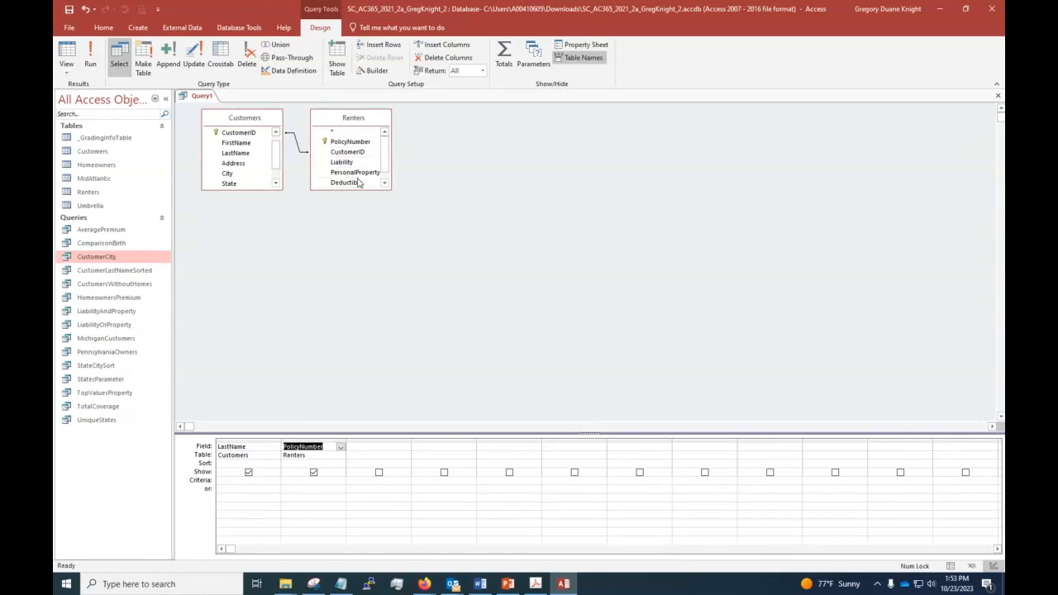
scroll(360, 182, down, 1)
click(343, 182)
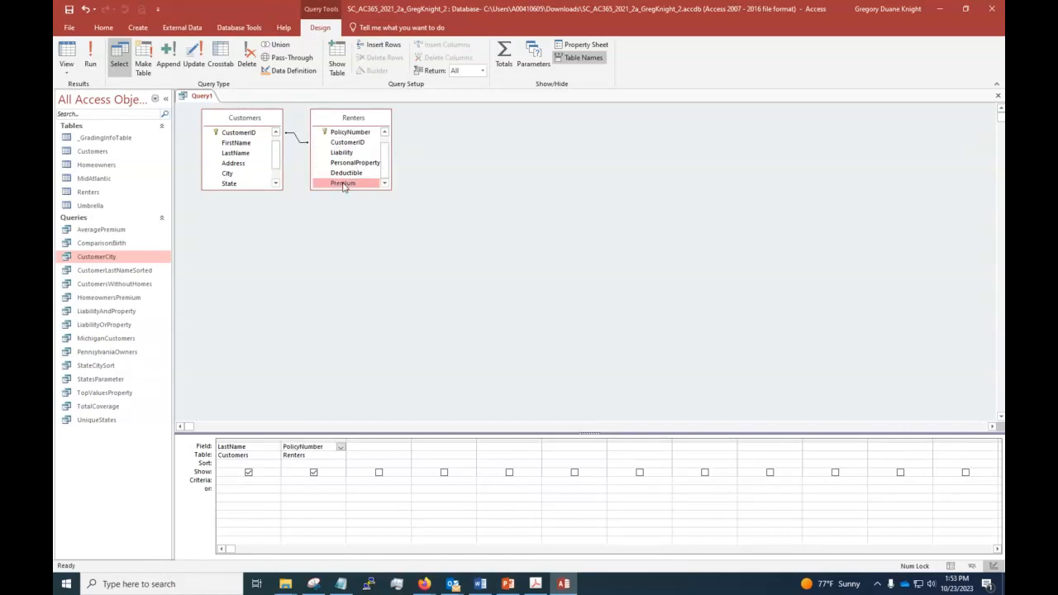
drag(339, 182, 367, 450)
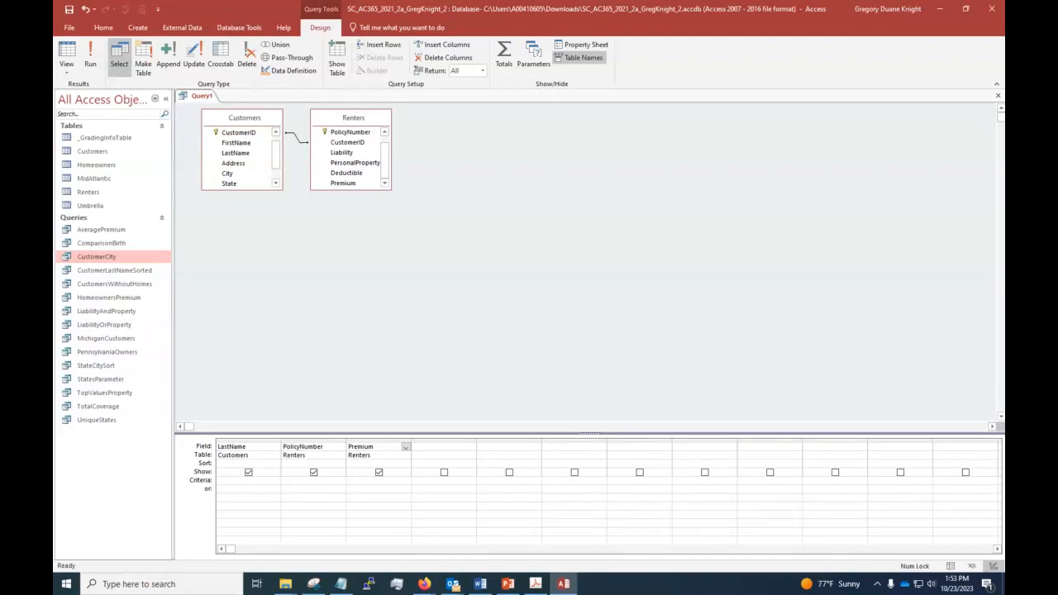
Step: Save the new Customers and Renters query under the name Customer-Renter
key(alt+Tab)
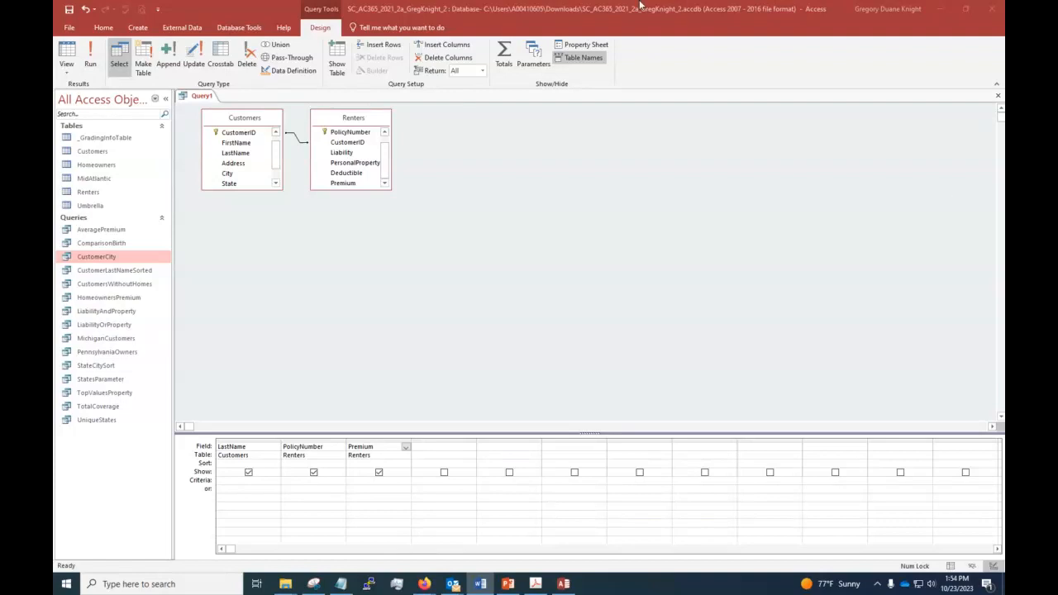
click(70, 12)
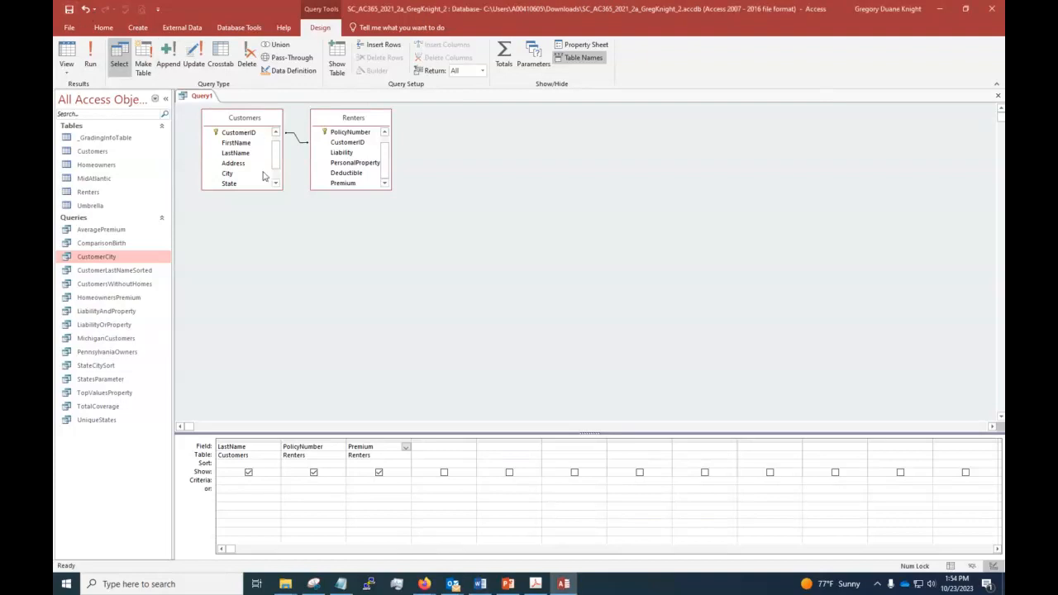
click(69, 10)
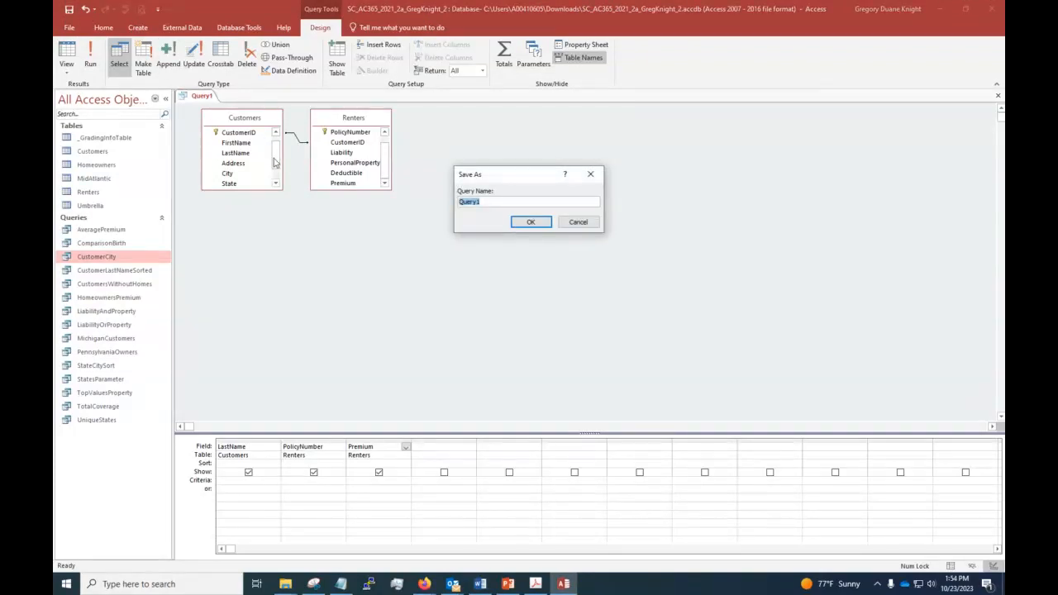
text(Customer-Renter)
click(533, 222)
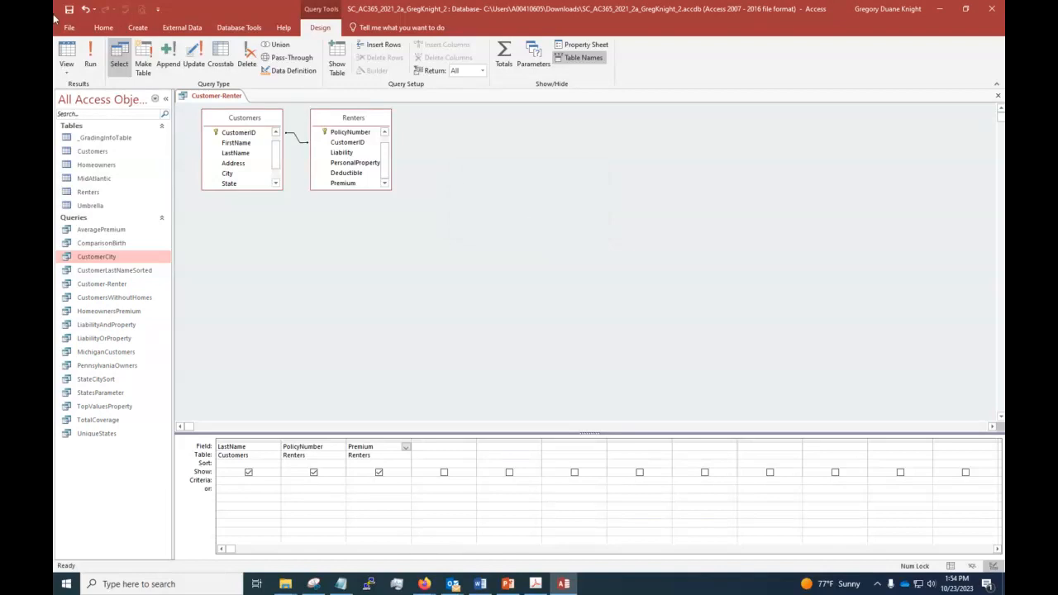
Step: View the Customer-Renter query's results as a datasheet and close the query
click(60, 73)
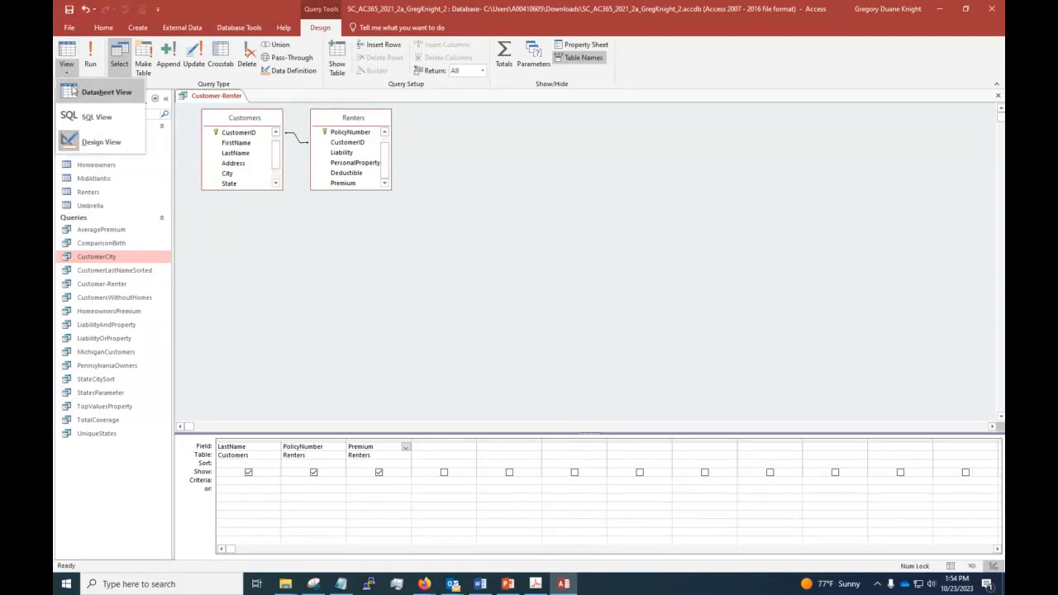
click(76, 92)
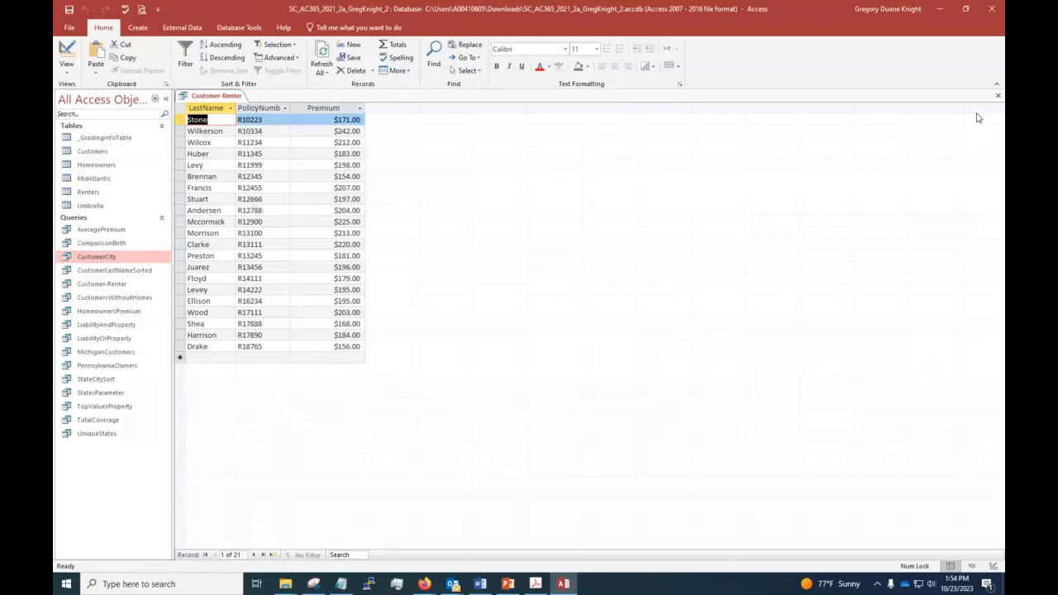
click(996, 97)
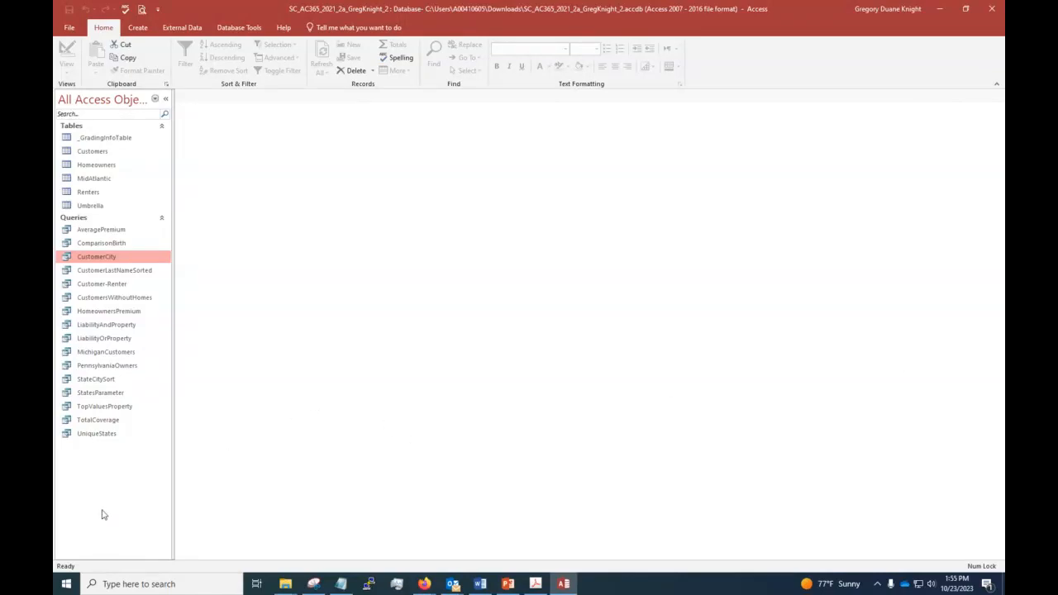
Step: Open the StatesParameter query in Design View and clear the "FL" criterion from the State field
right_click(100, 391)
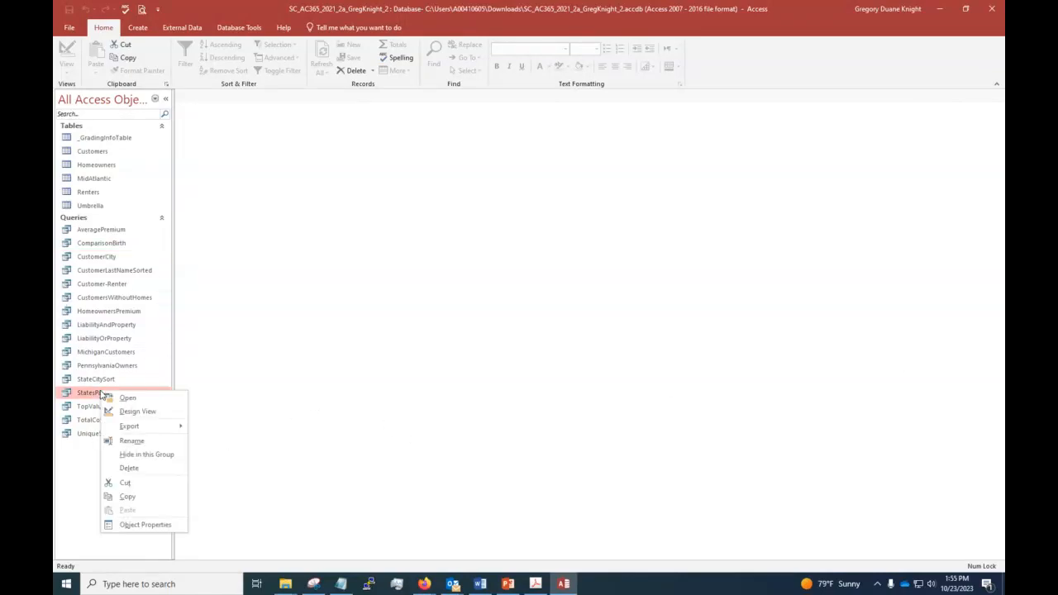
click(133, 411)
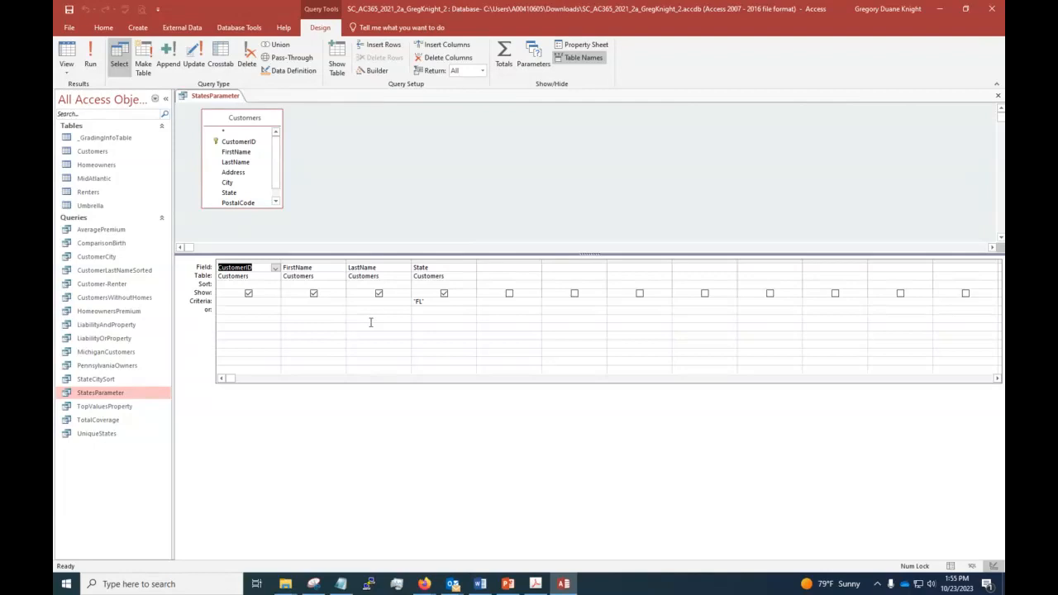
click(422, 303)
key(BackSpace)
key(BackSpace)
key(BackSpace)
key(BackSpace)
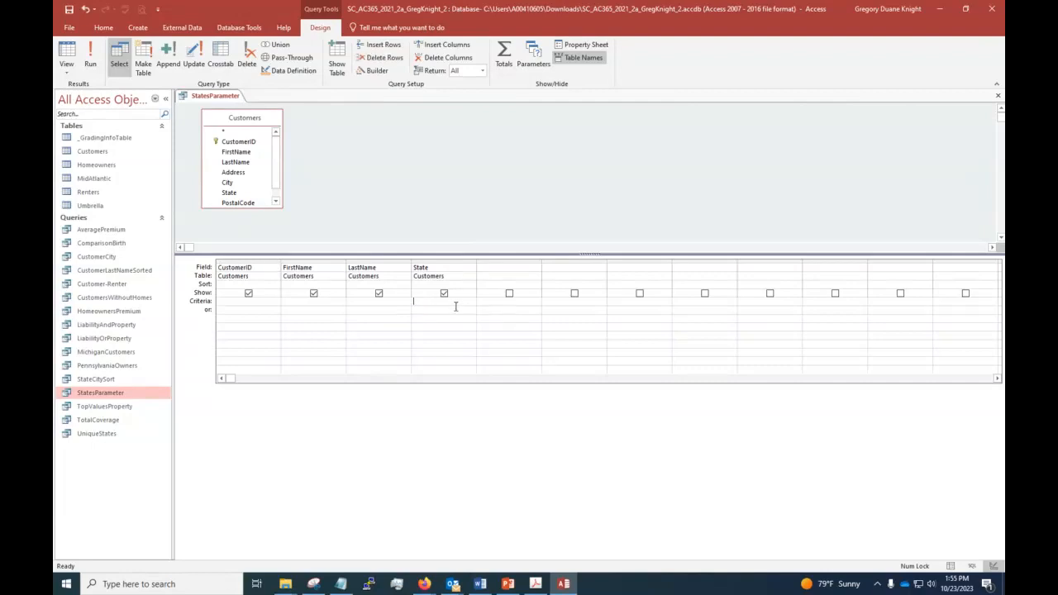
click(535, 52)
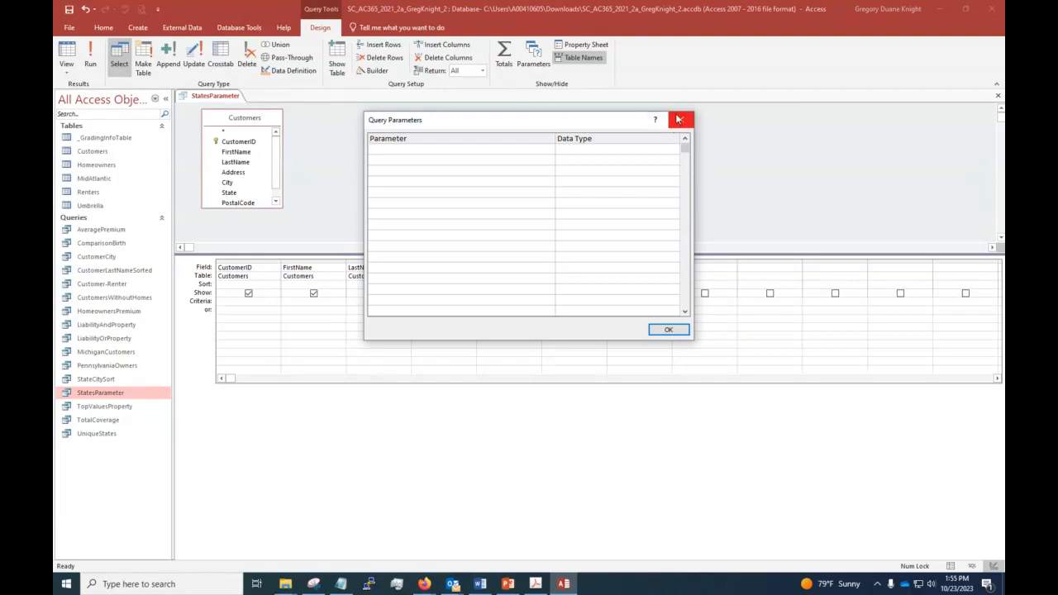
click(680, 121)
click(431, 300)
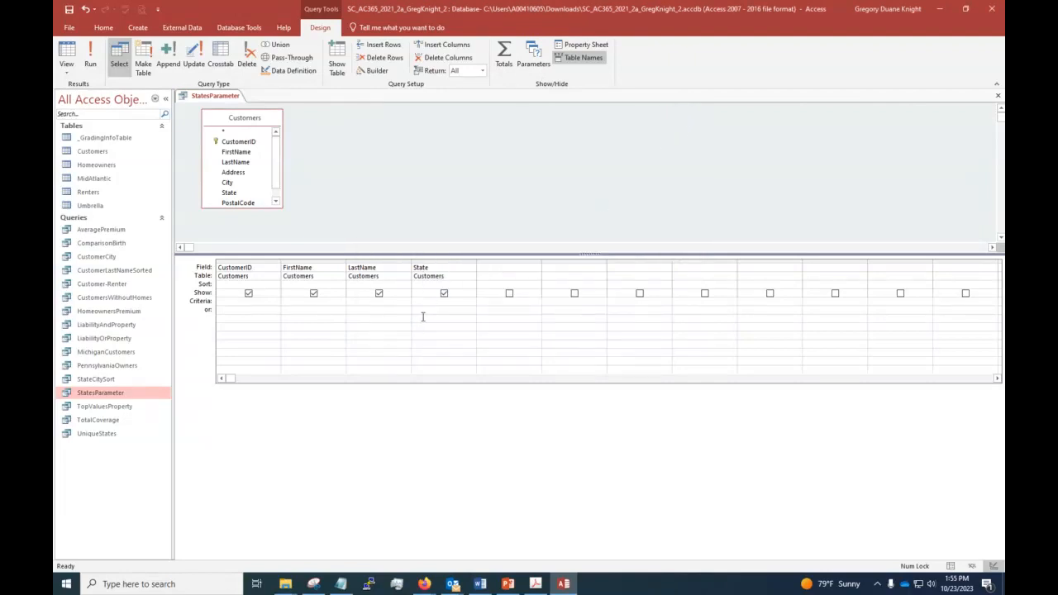
click(383, 27)
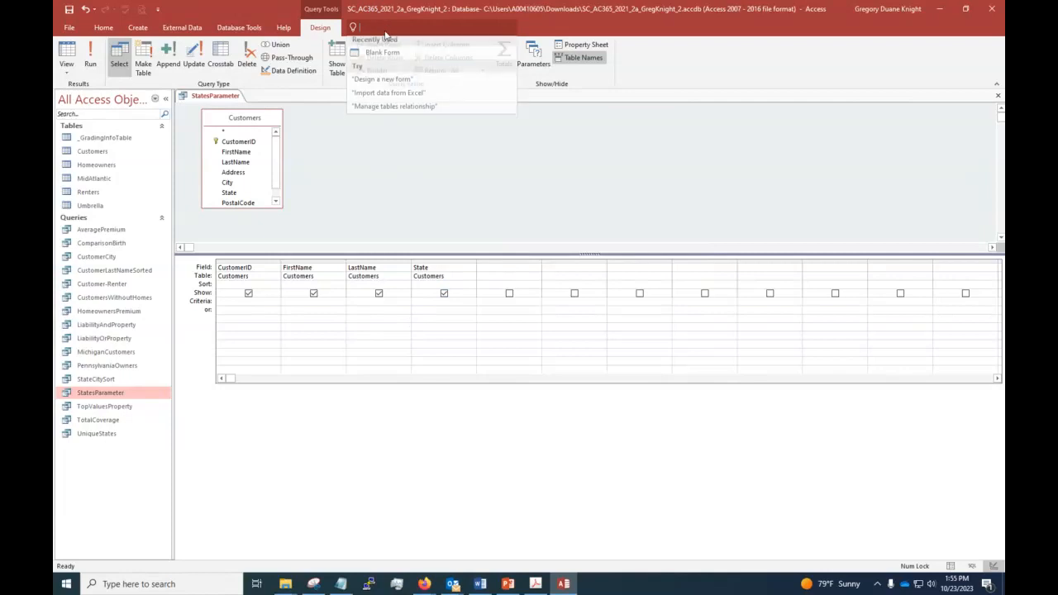
text(parameter)
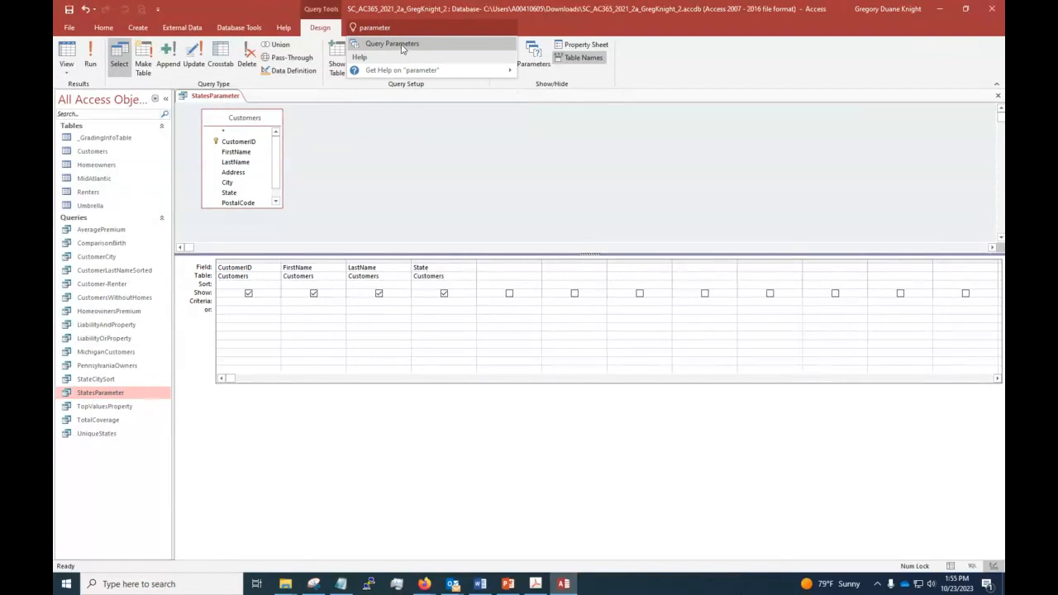
click(402, 46)
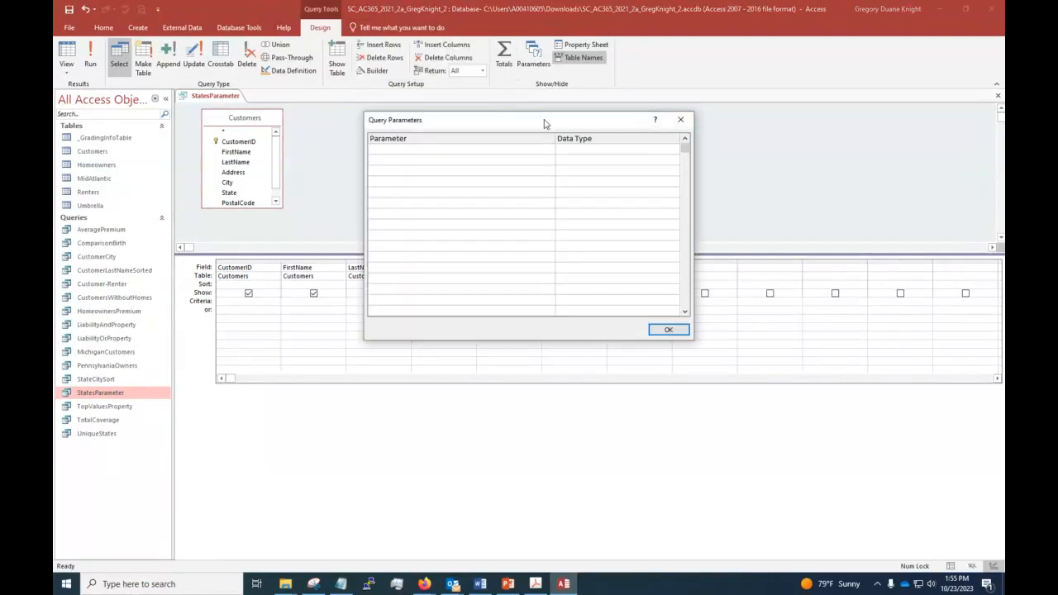
drag(477, 127, 492, 150)
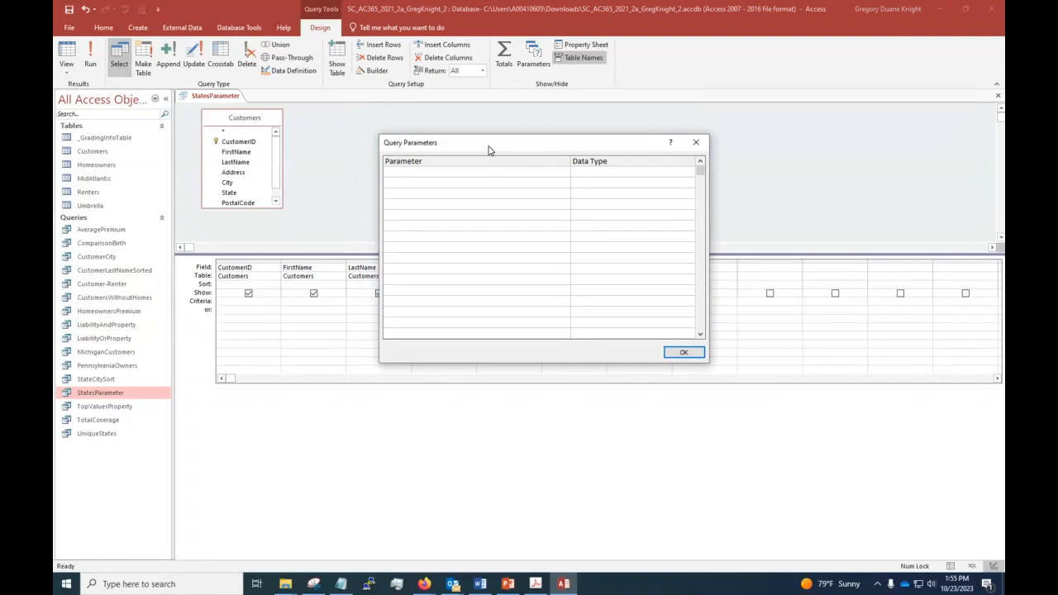
click(696, 143)
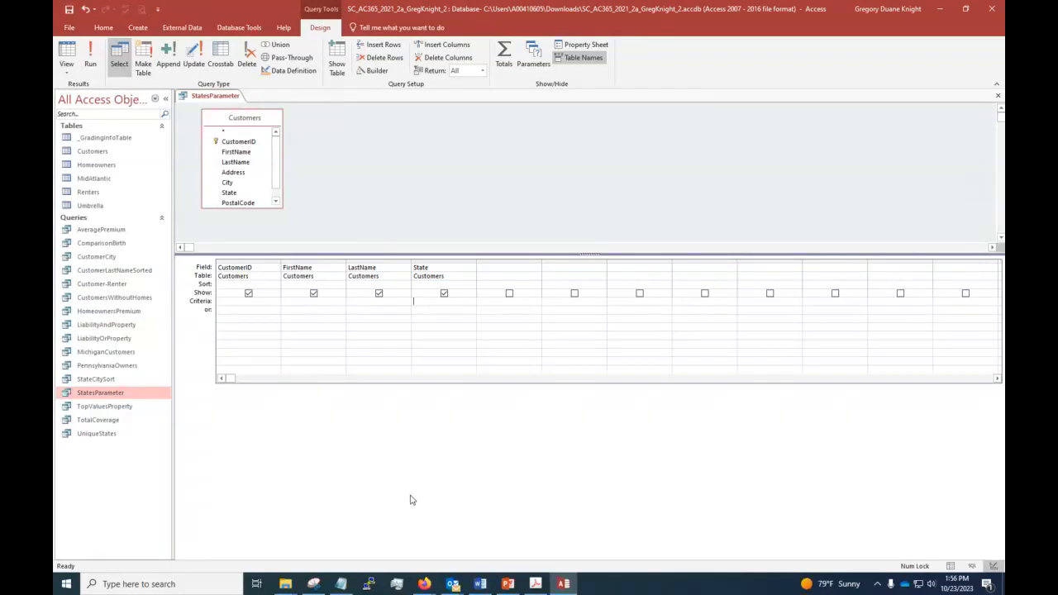
Step: Switch to Firefox and bring the SAM Training Access Module 02 Querying a Database window into full view
click(426, 585)
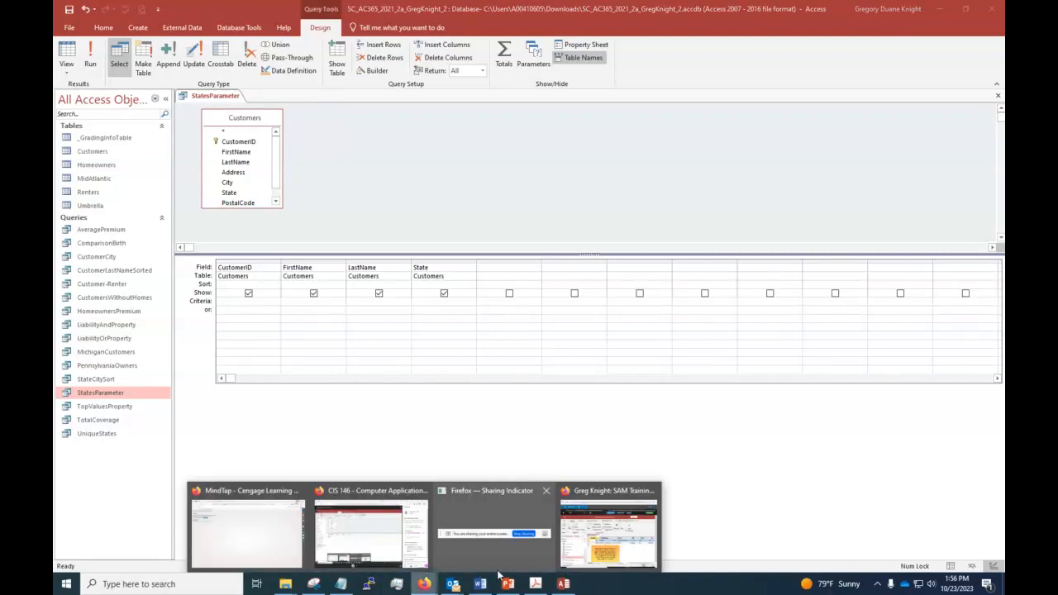
mouse_move(400, 560)
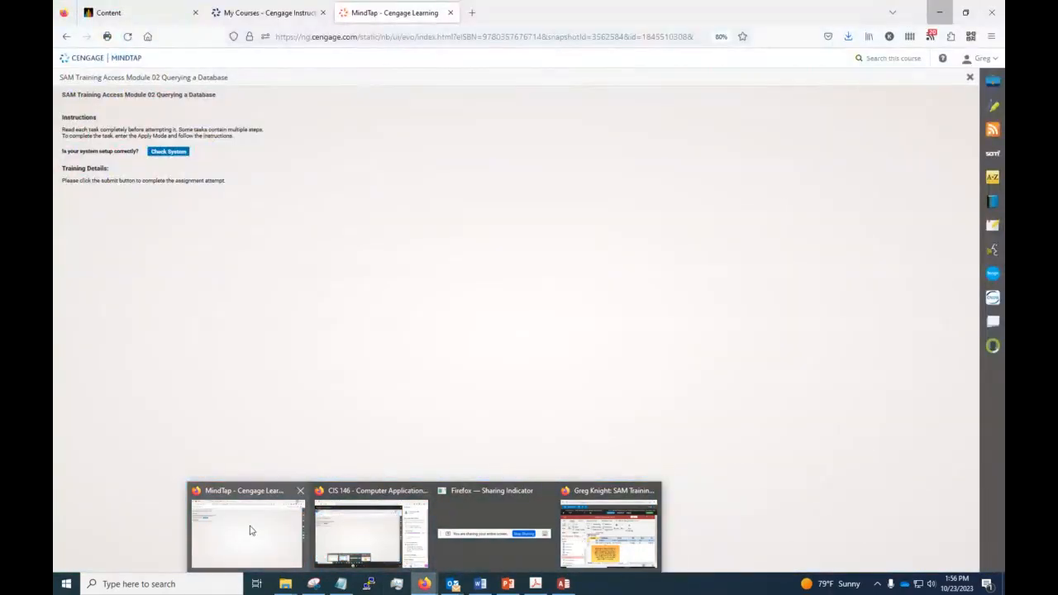
click(250, 529)
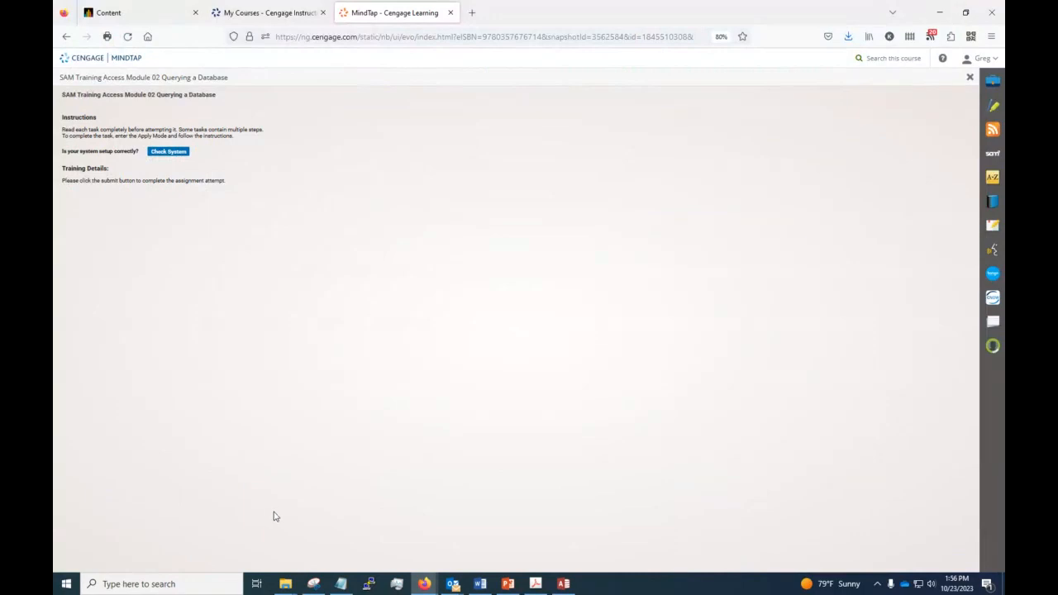
click(294, 13)
click(390, 17)
mouse_move(424, 583)
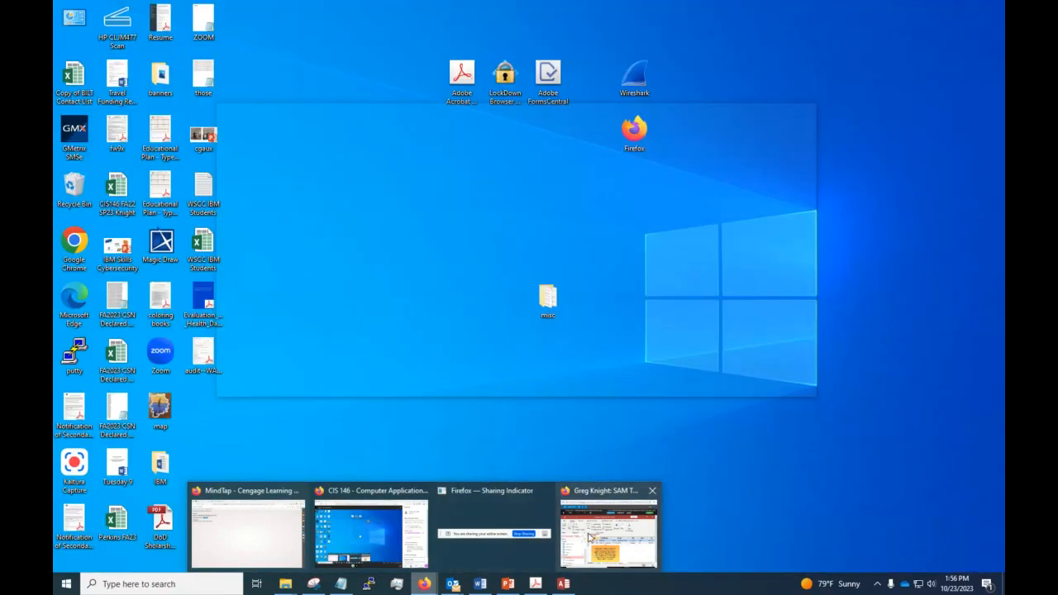
click(589, 537)
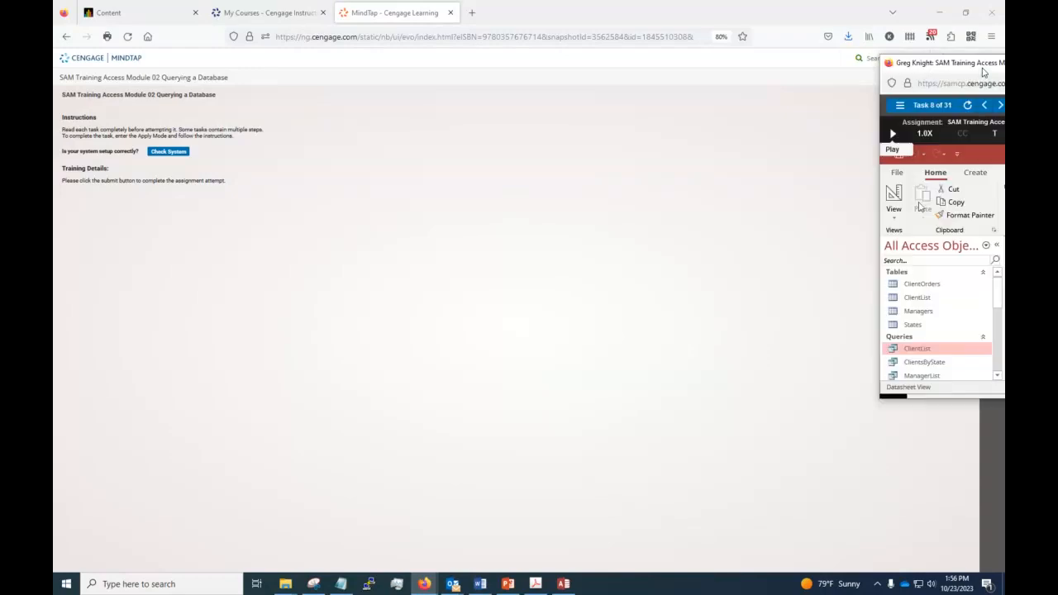
click(680, 73)
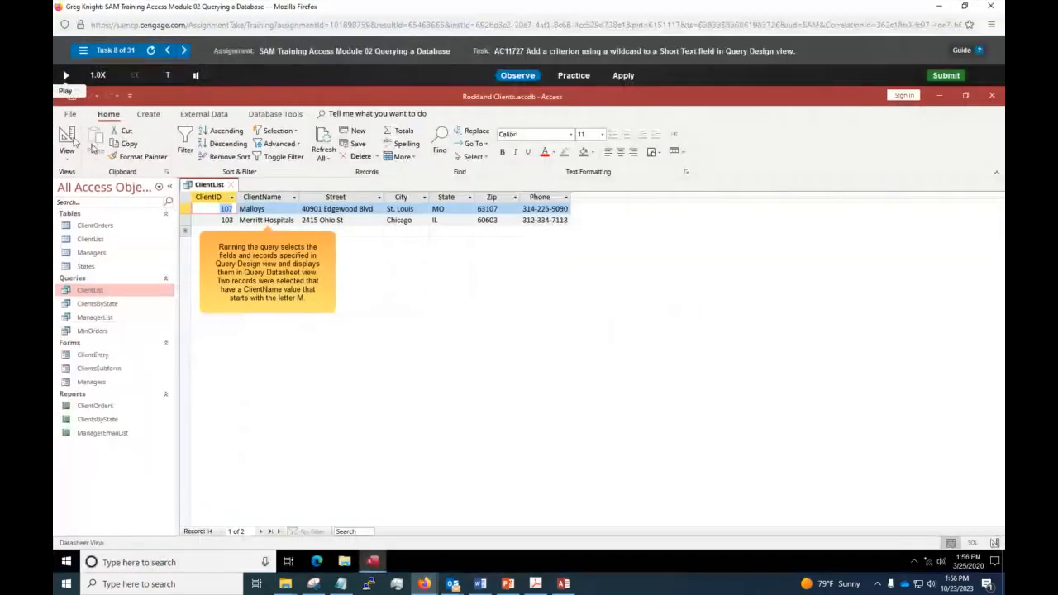
Step: Open training task 9, Create and run a Parameter query, and watch its demonstration up to entering the State criterion
click(82, 51)
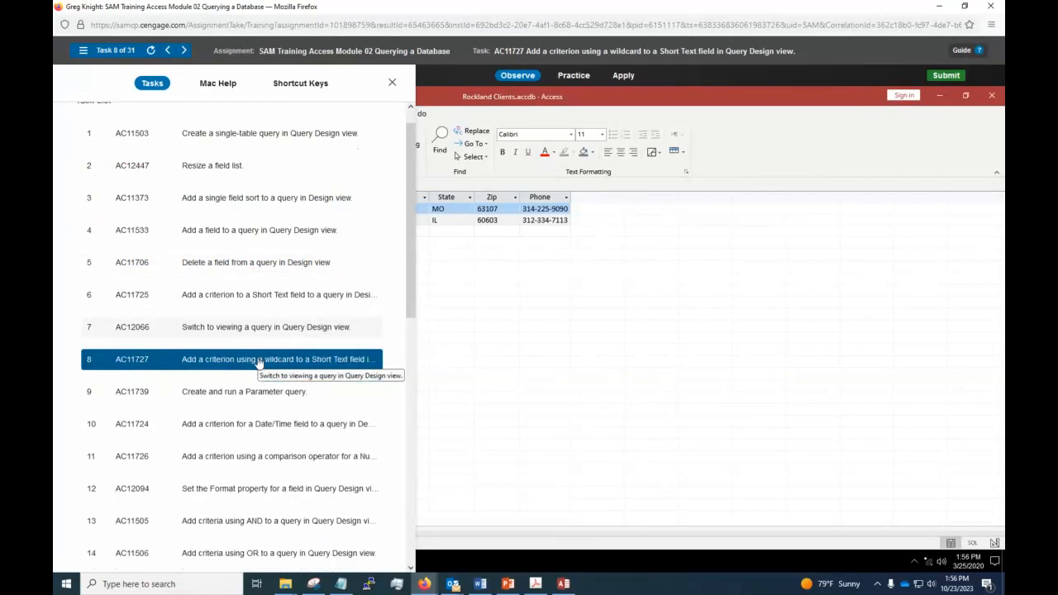
scroll(258, 364, down, 3)
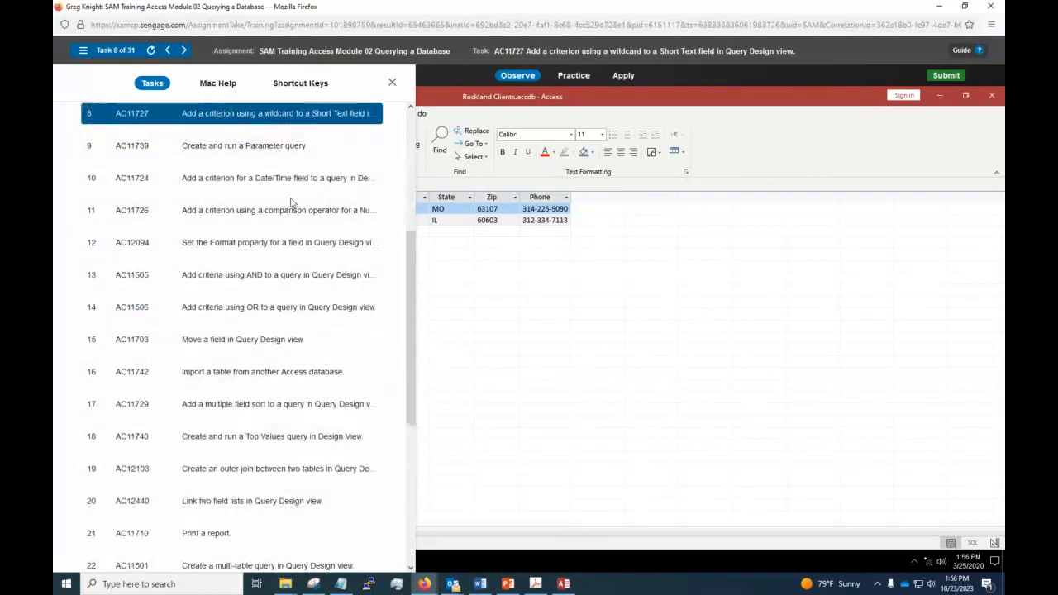
click(258, 157)
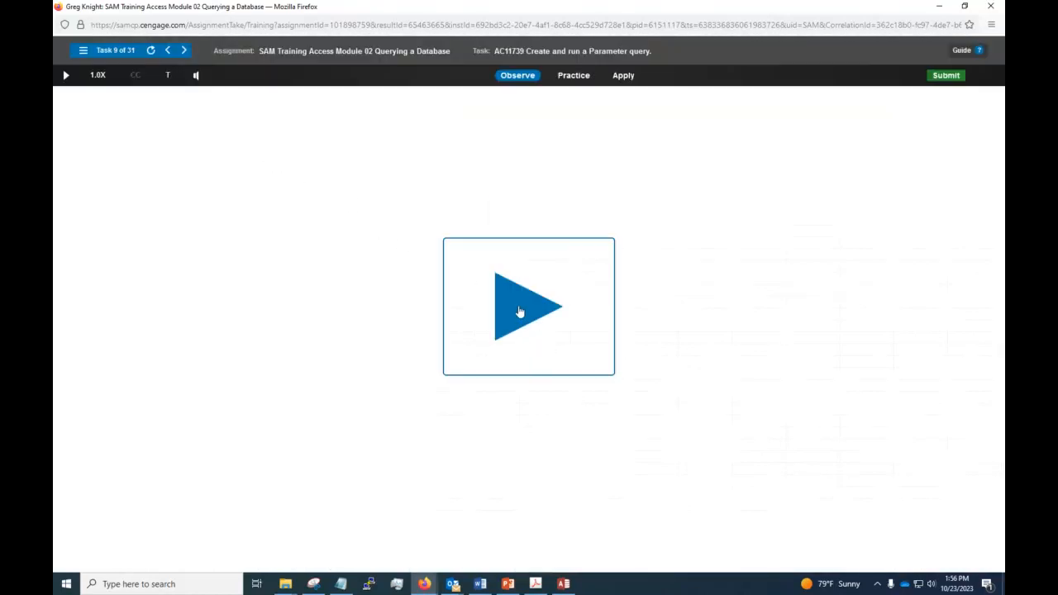
click(559, 344)
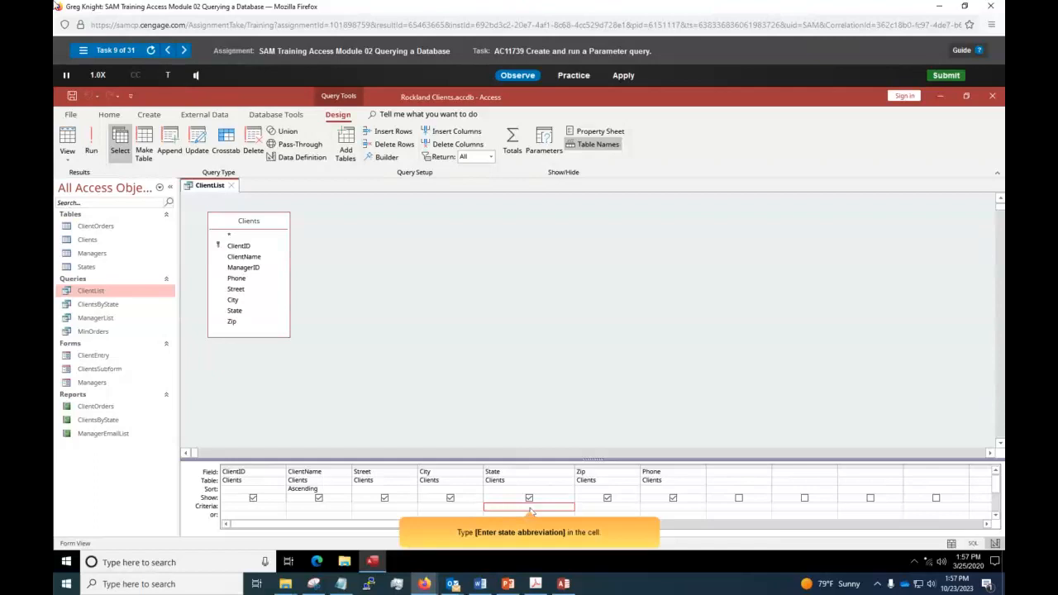
click(66, 75)
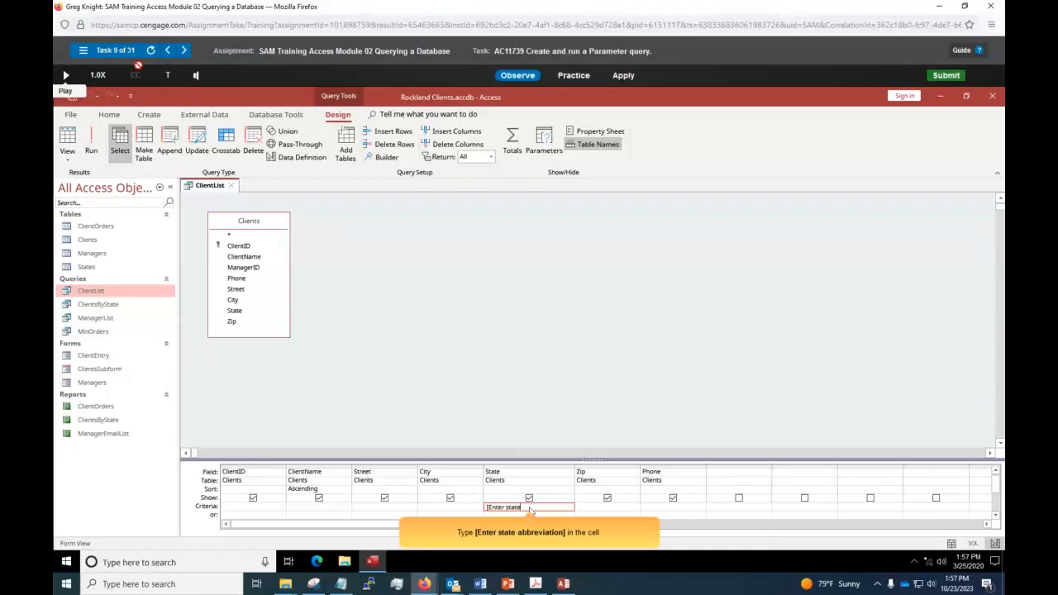
Step: Return to Access and set the State criterion of the StatesParameter query to [Enter desired state]
click(936, 7)
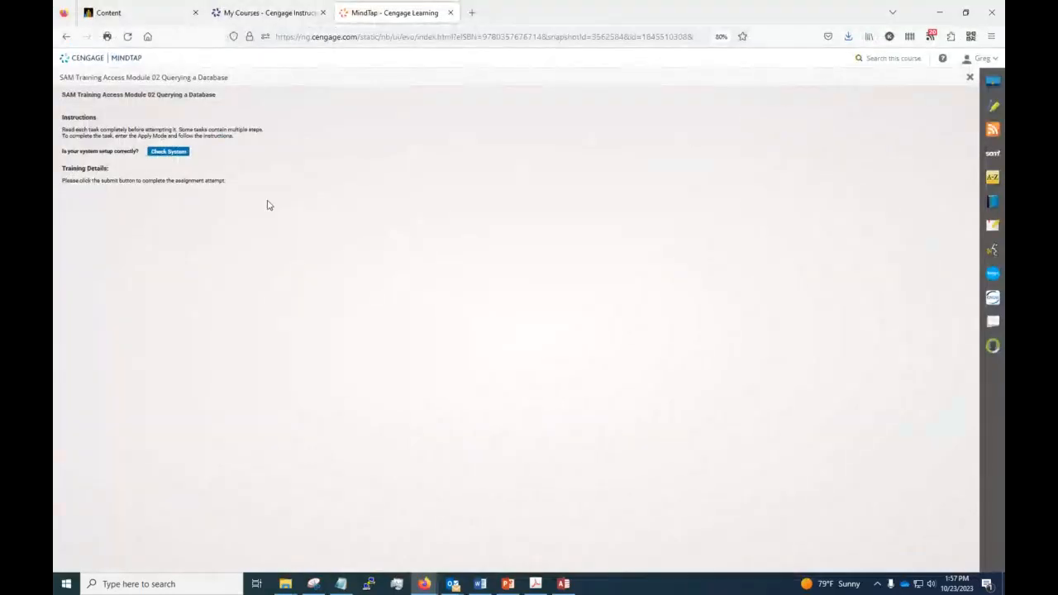
click(939, 12)
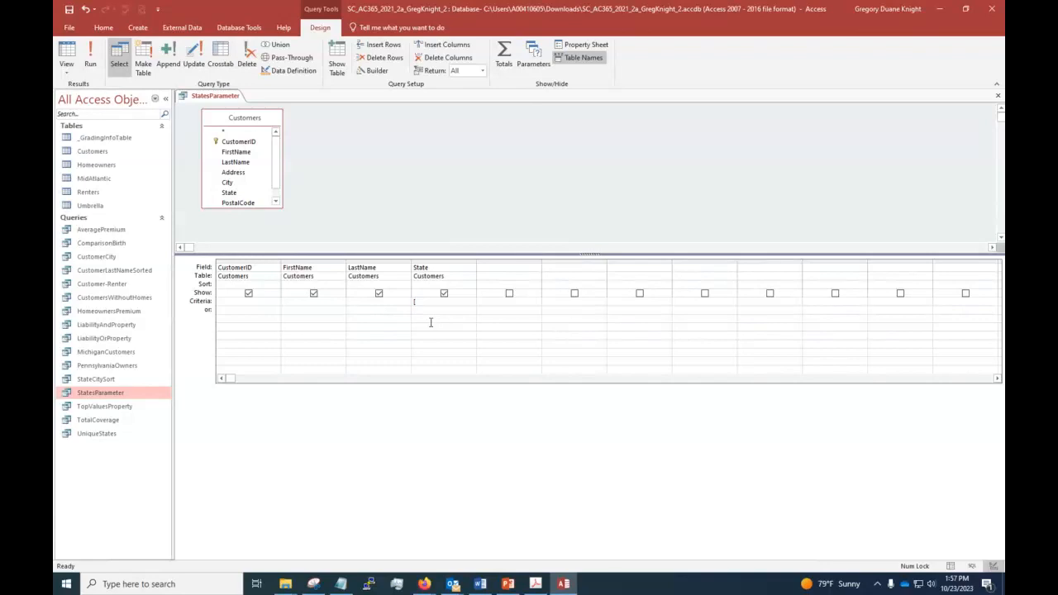
text(Enter desired state)
key(Tab)
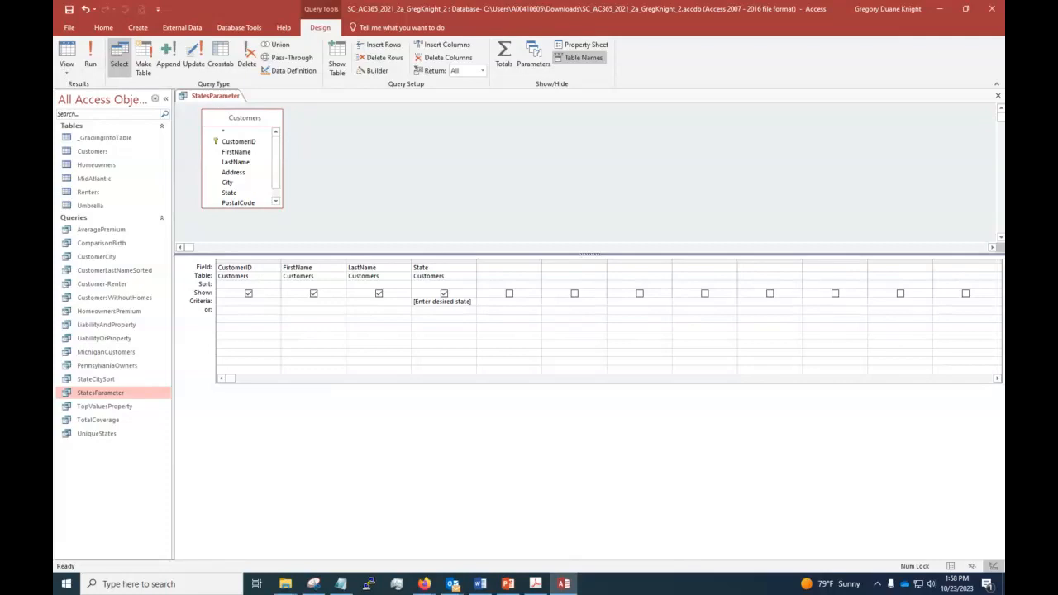
Step: View the StatesParameter query as a datasheet with PA as the desired state, and close the query
click(64, 70)
click(74, 97)
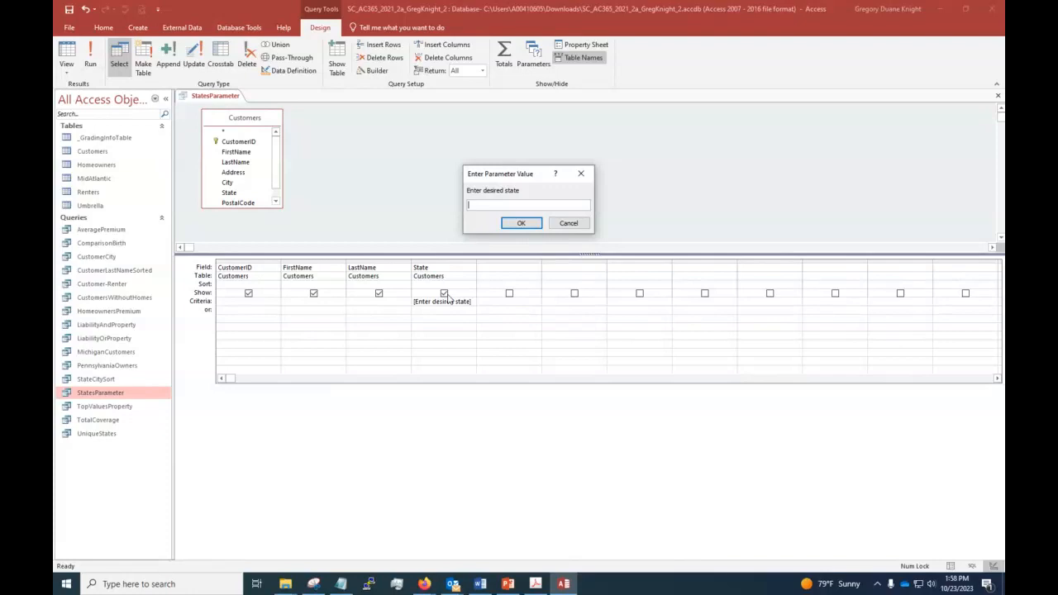
text(PA)
click(521, 224)
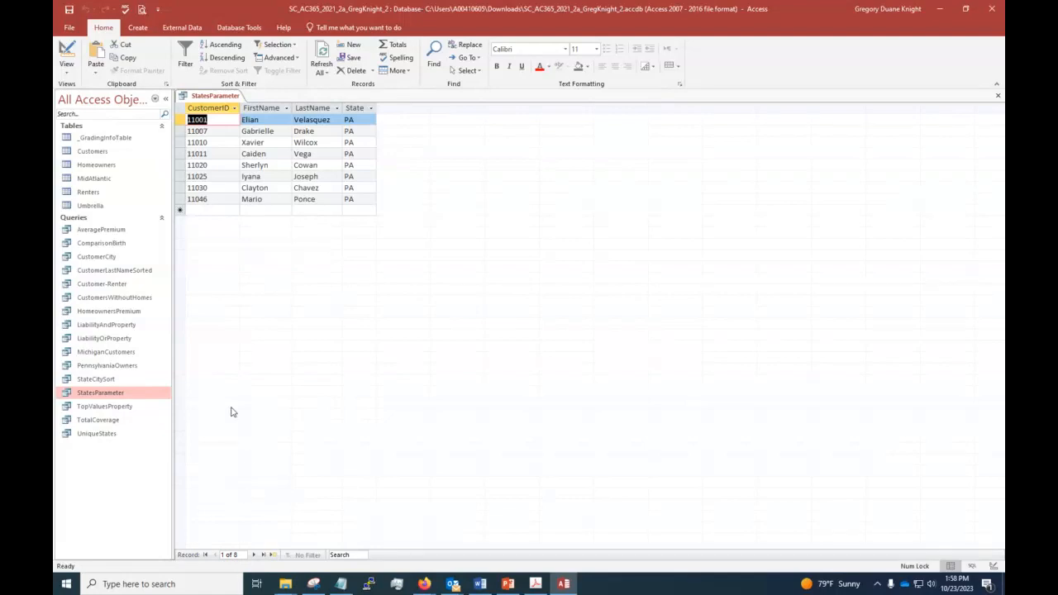
click(997, 96)
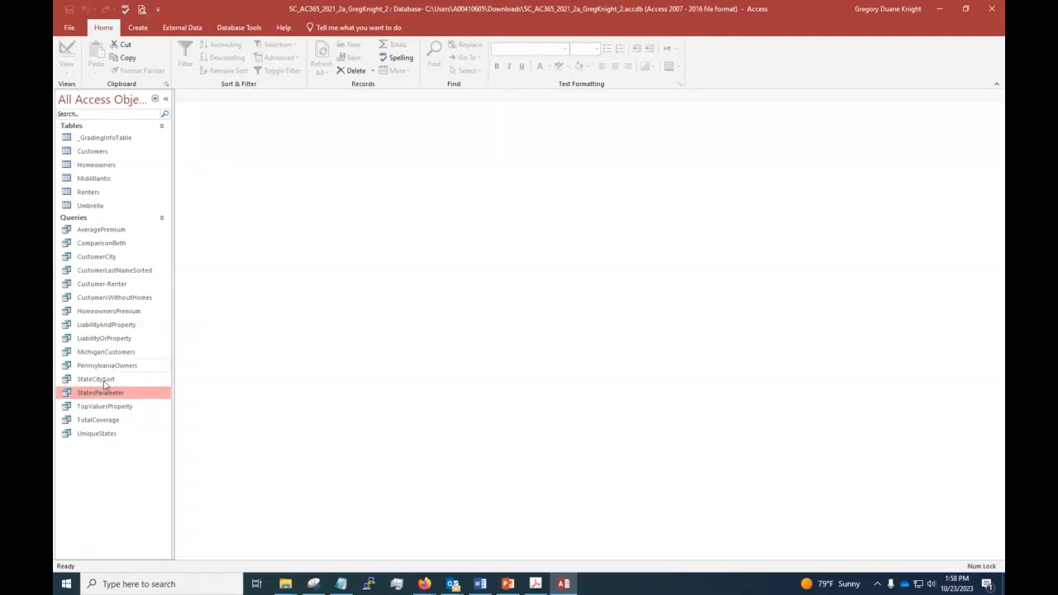
Step: Open the TopValuesProperty query in Design View and sort the PropertyDamage field in descending order
right_click(104, 407)
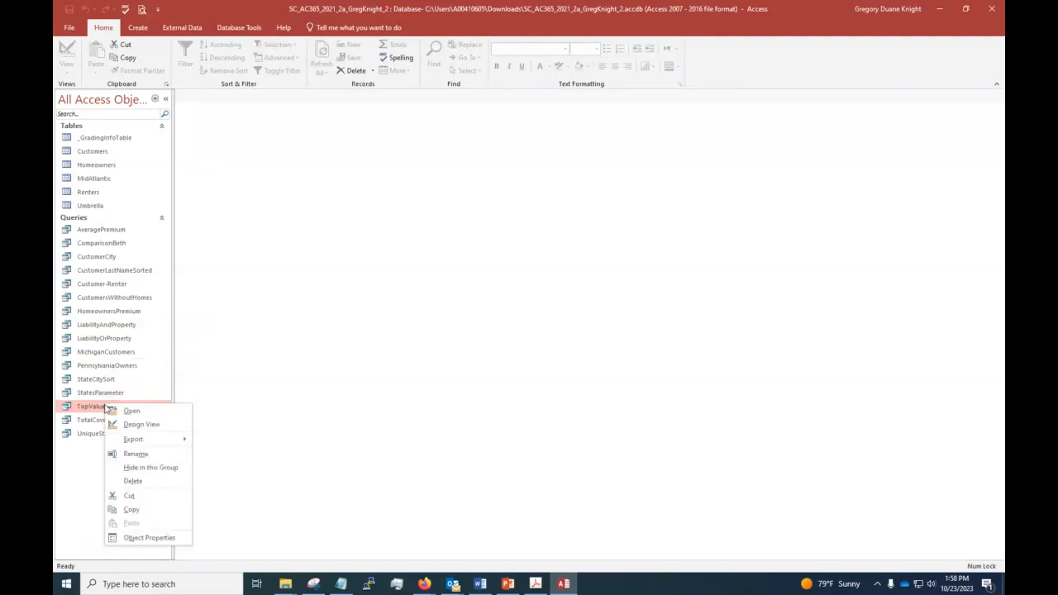
click(188, 416)
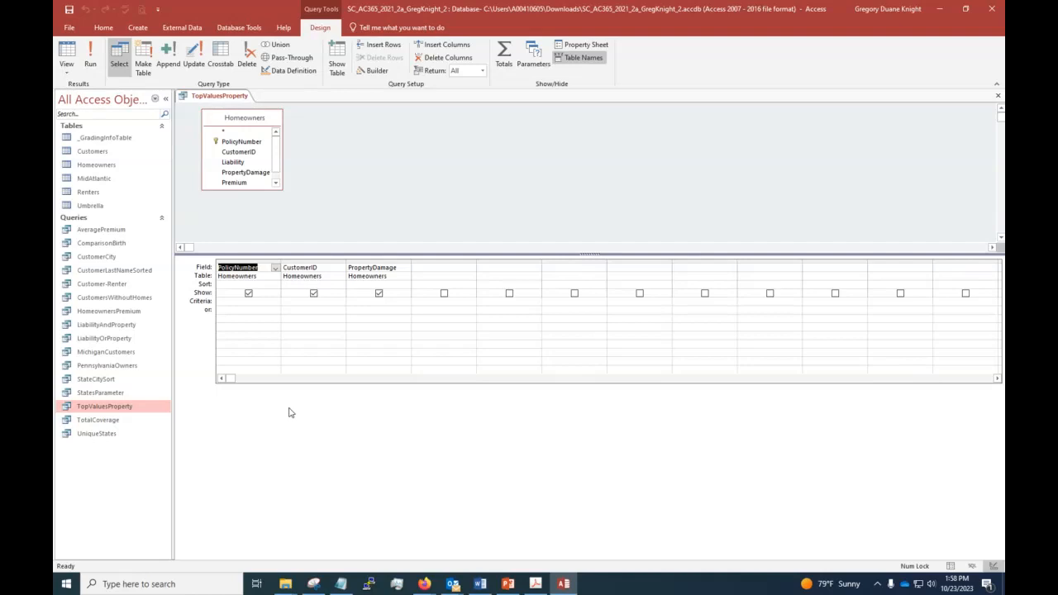
click(366, 285)
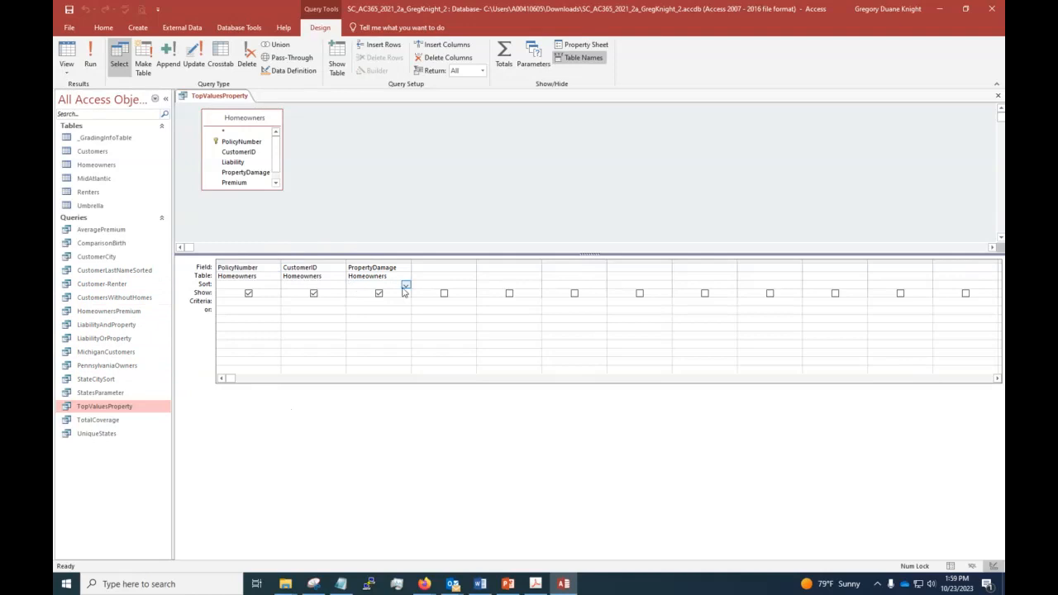
click(404, 286)
click(369, 301)
click(373, 332)
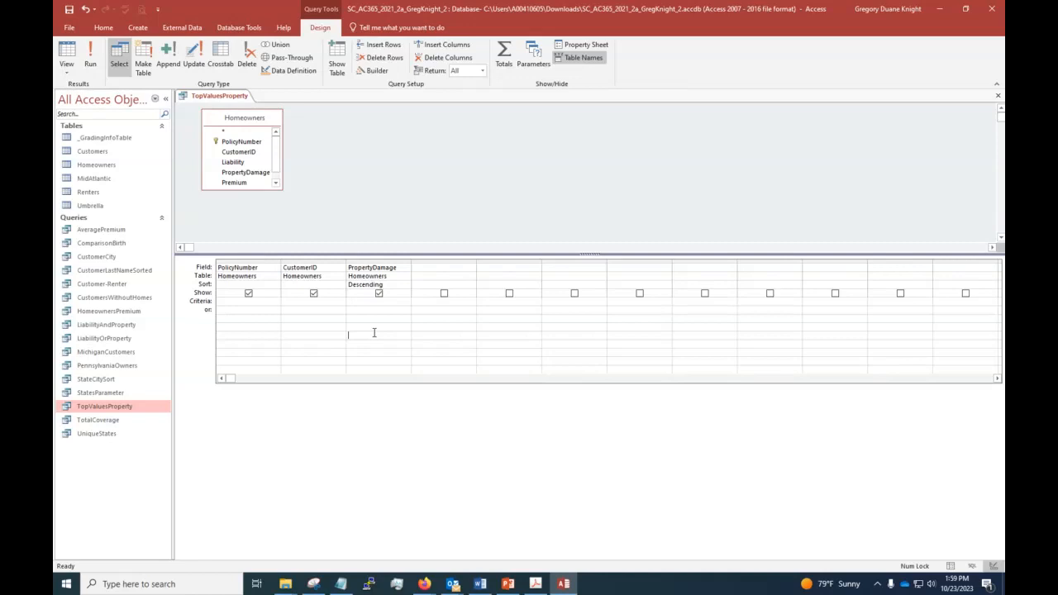
Step: Examine the general and lookup properties of the PropertyDamage column, and close the property sheet
click(381, 263)
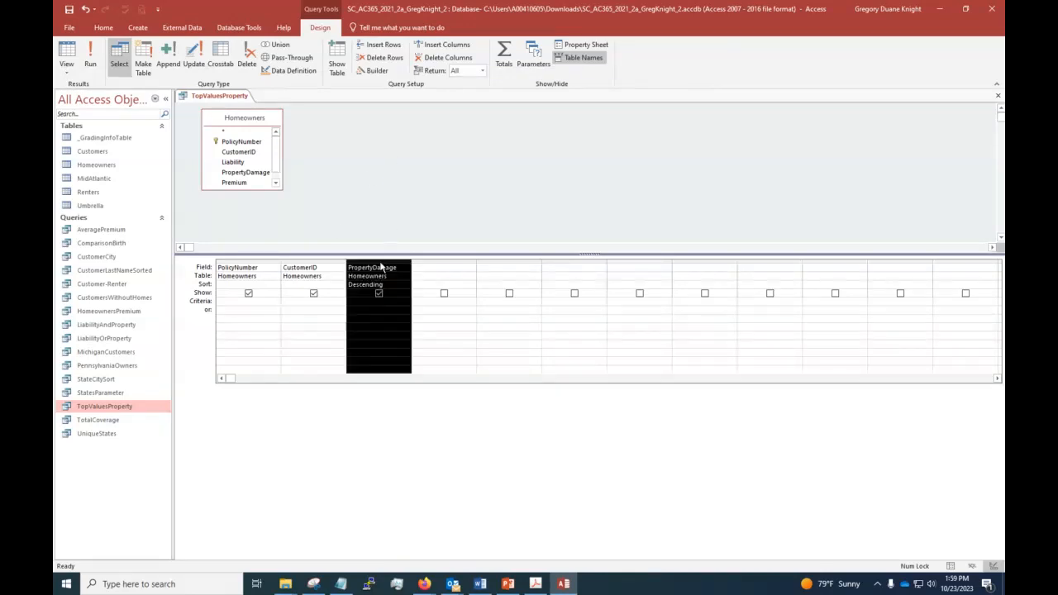
click(588, 47)
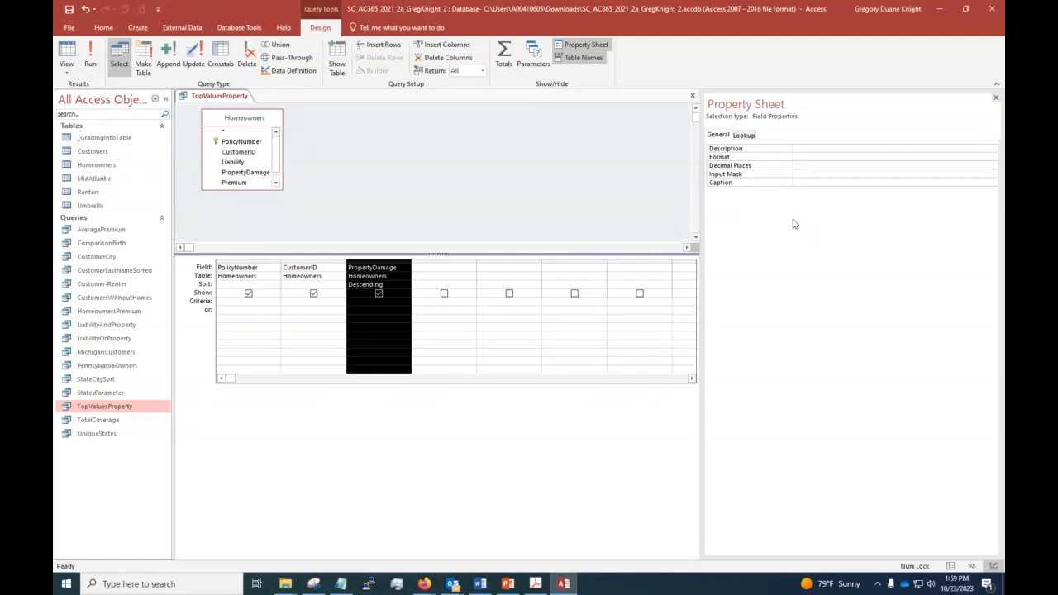
click(738, 139)
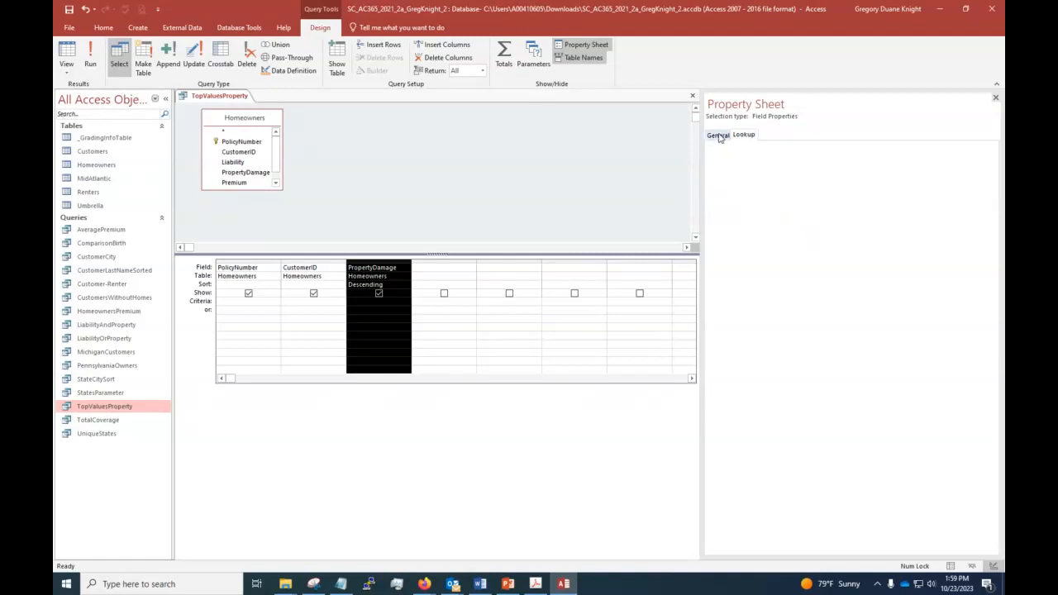
click(718, 135)
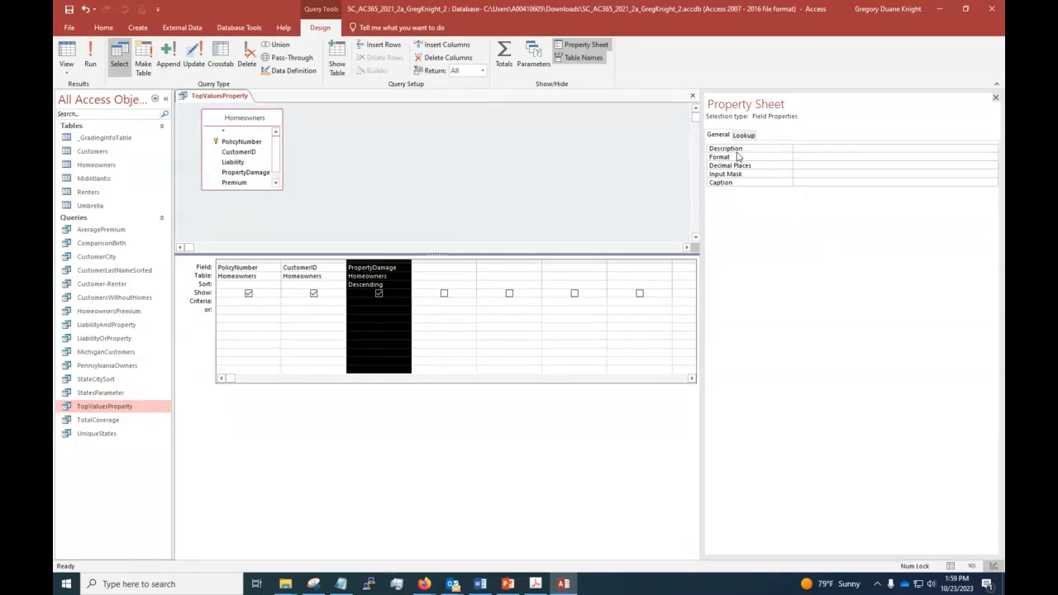
click(994, 97)
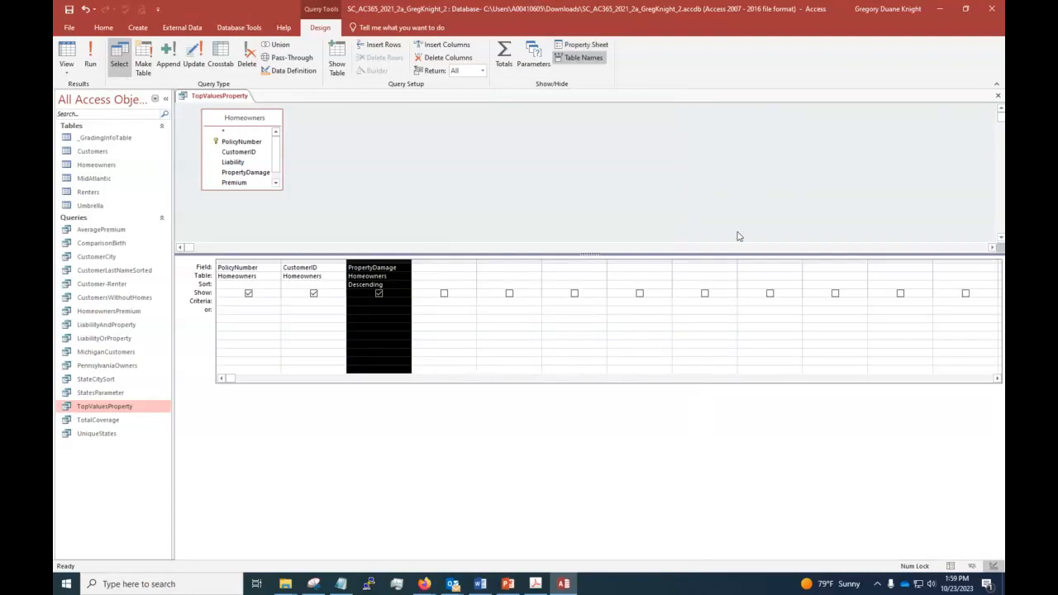
Step: Search the available commands for the query's return setting and show the Top Values choices
click(375, 25)
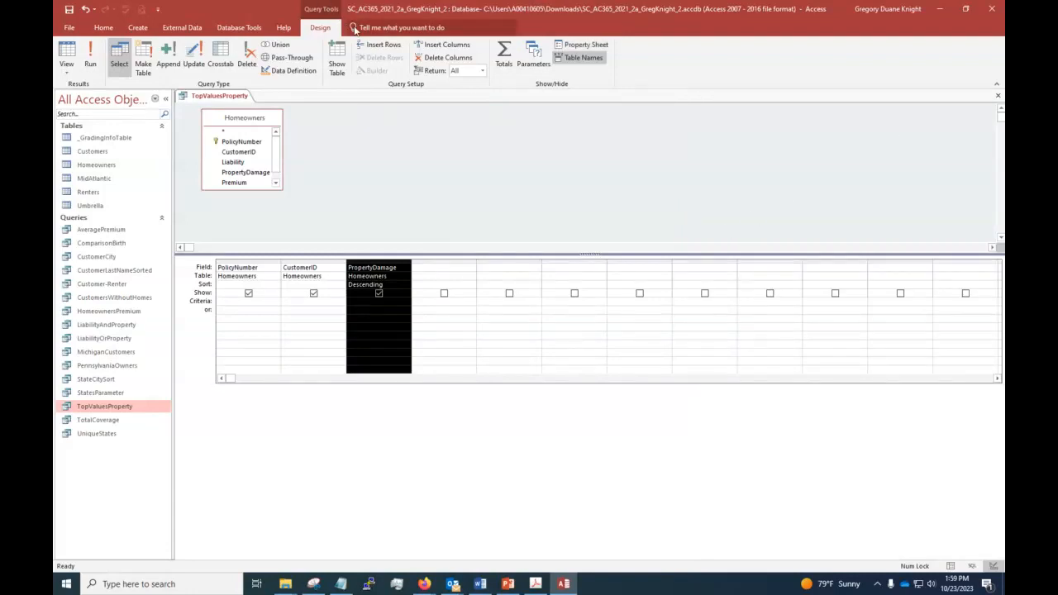
text(retune)
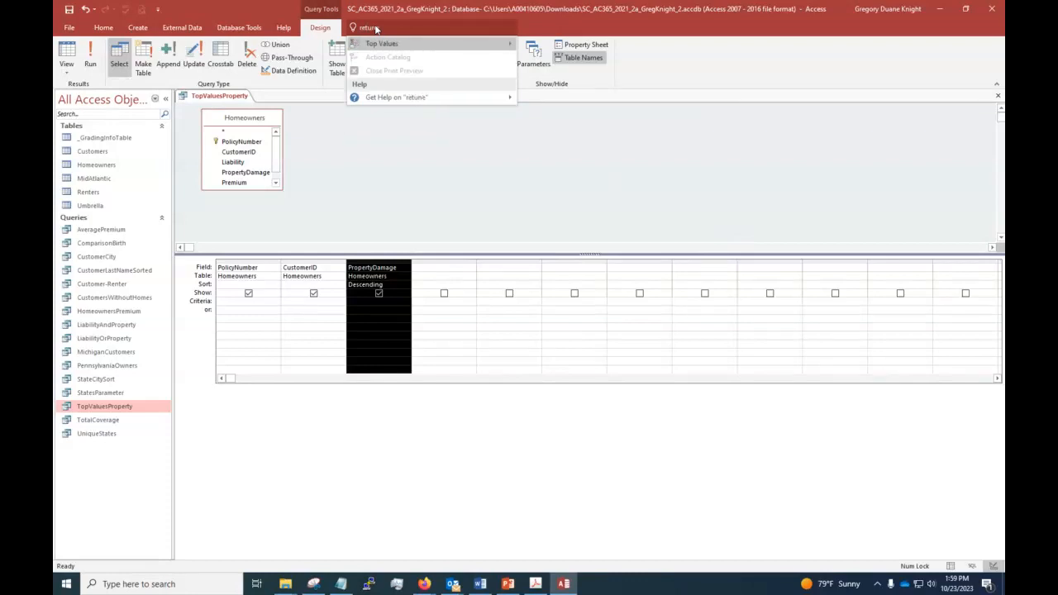
key(BackSpace)
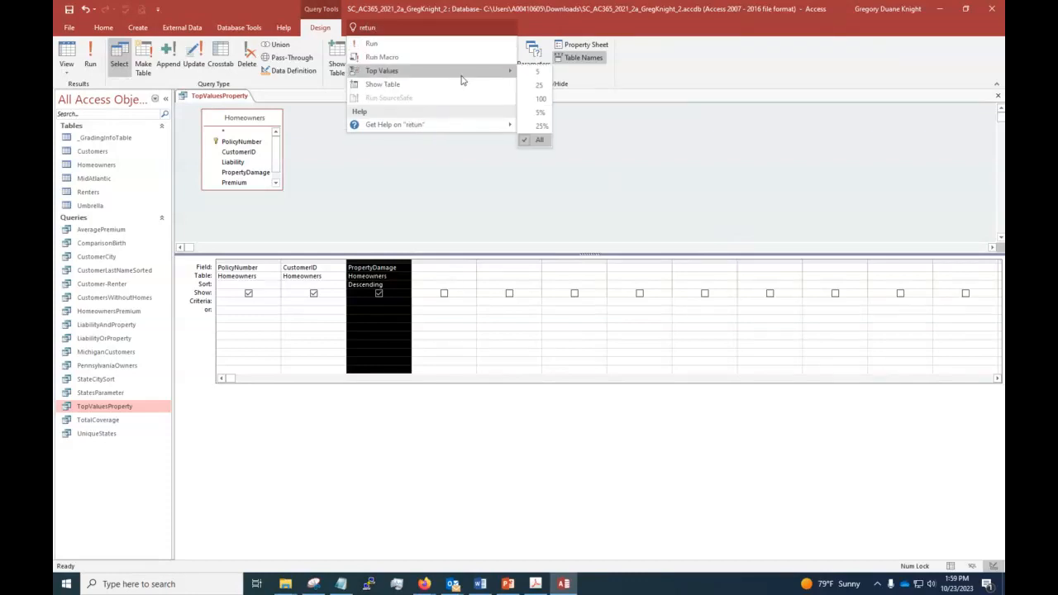
Step: Limit the TopValuesProperty query to return only the top 5 values
key(BackSpace)
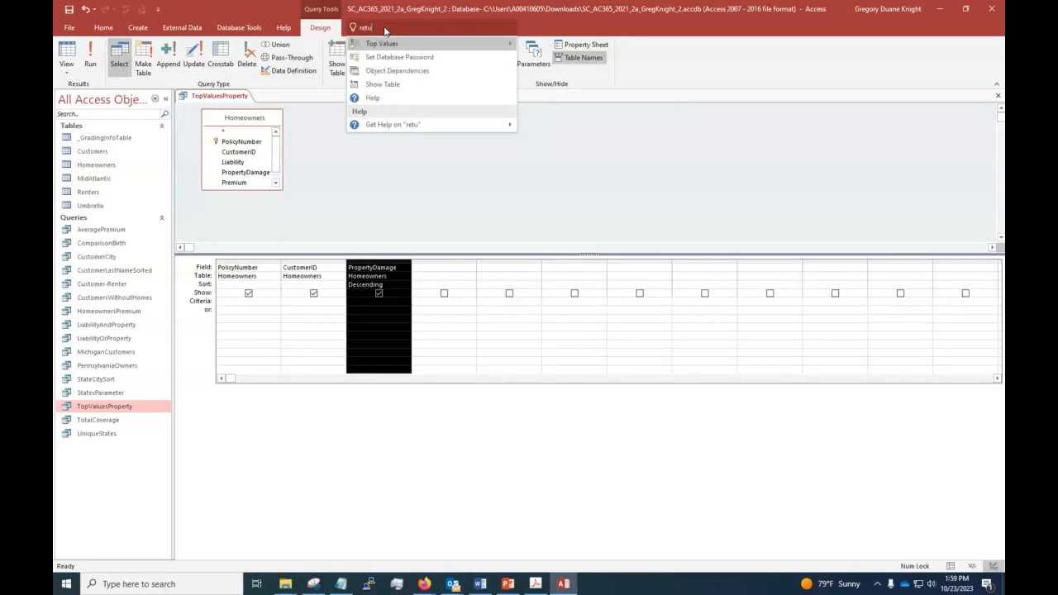
text(rn)
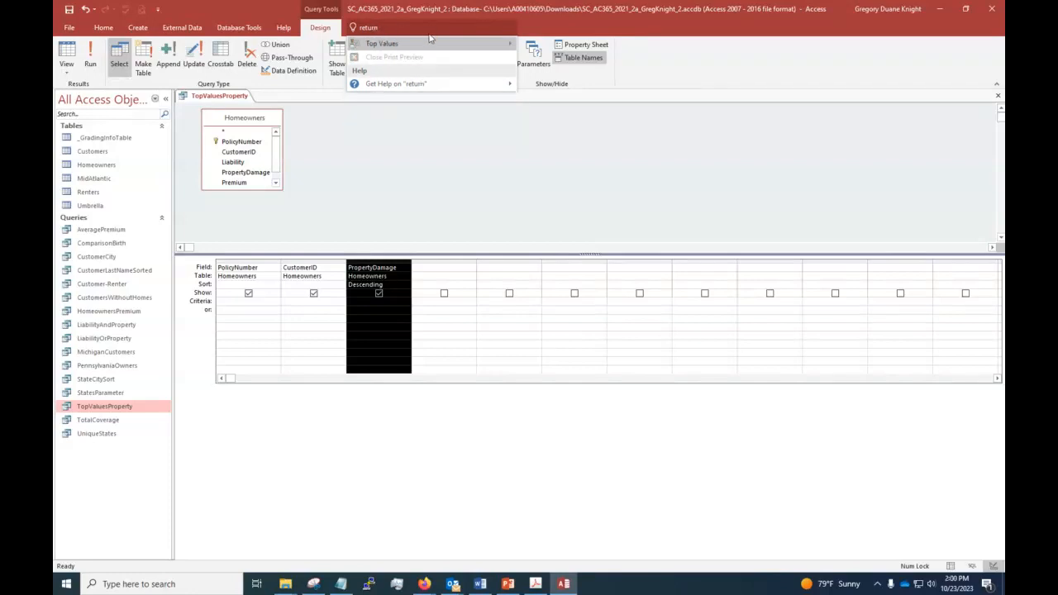
mouse_move(428, 46)
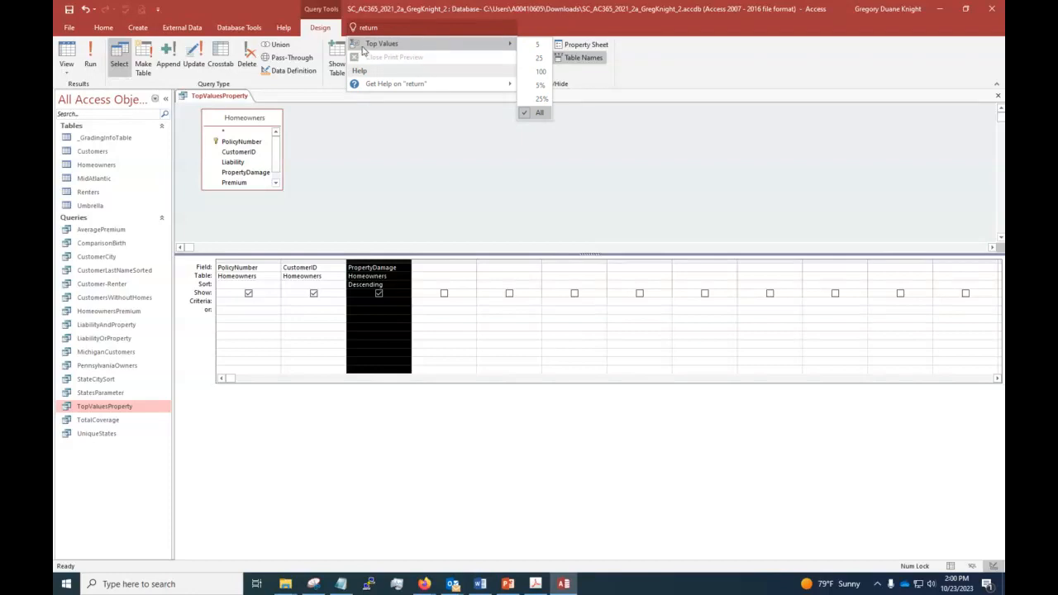
click(538, 46)
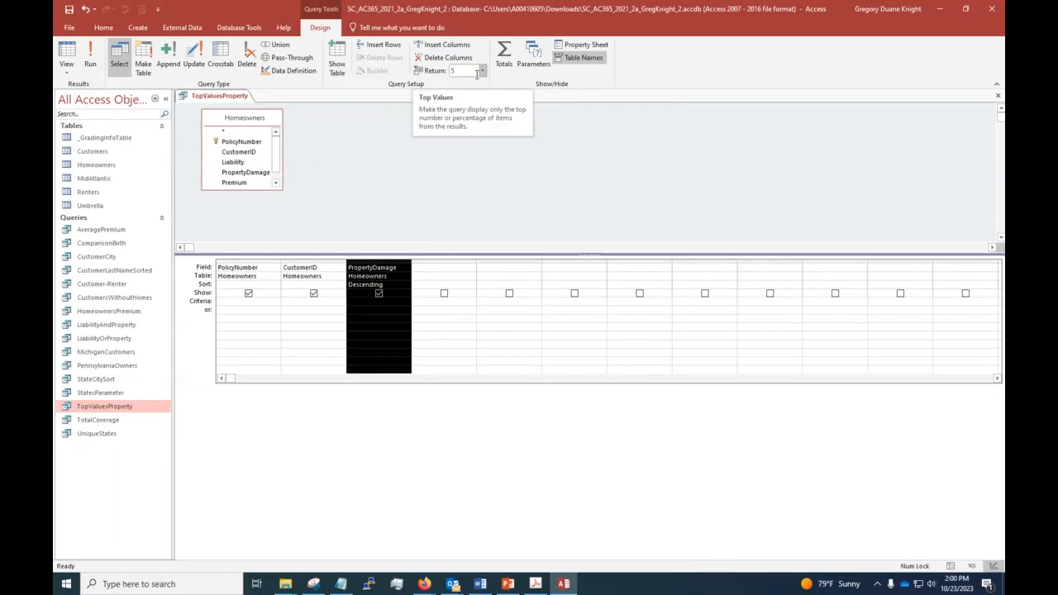
click(482, 72)
click(481, 74)
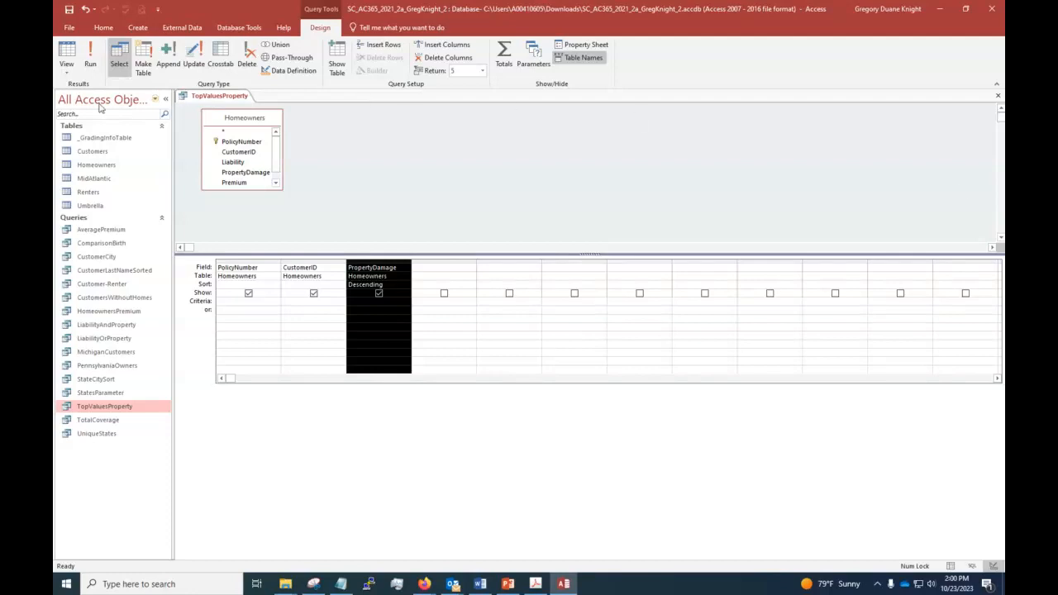
Step: View the TopValuesProperty query results in Datasheet view and close the query
click(66, 67)
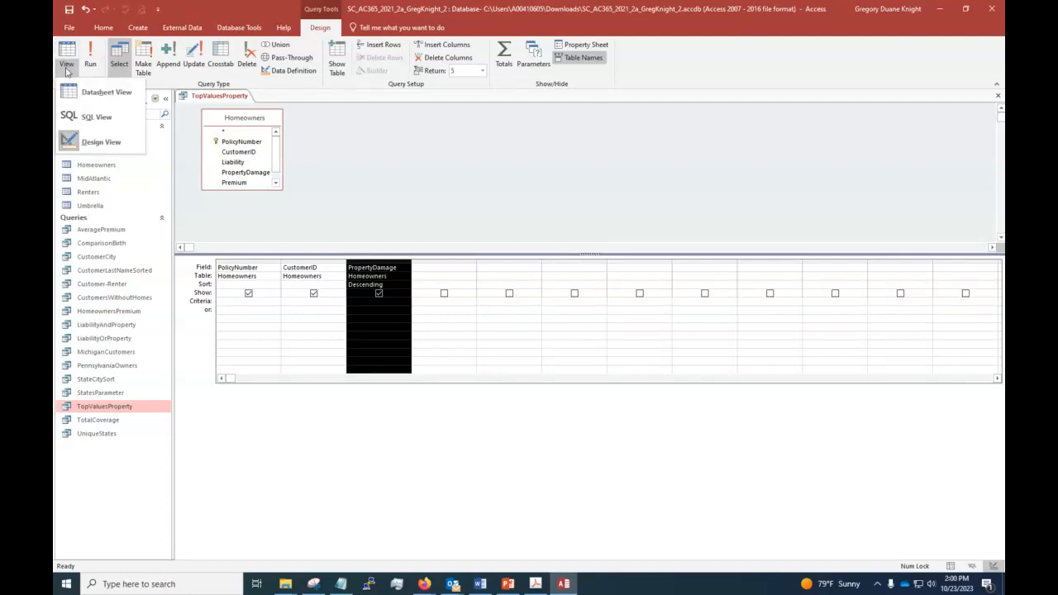
click(73, 87)
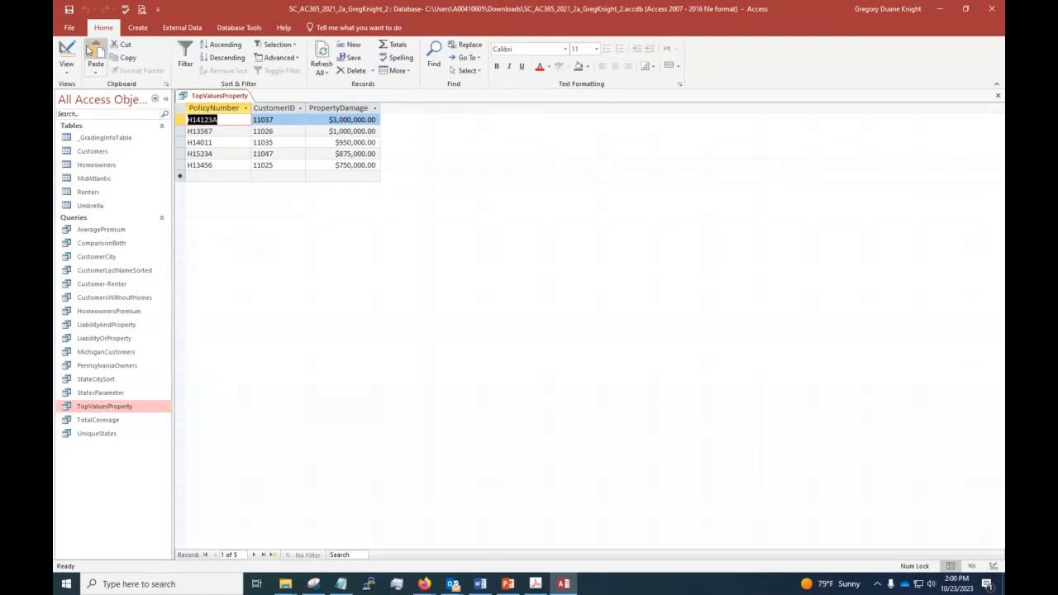
click(998, 95)
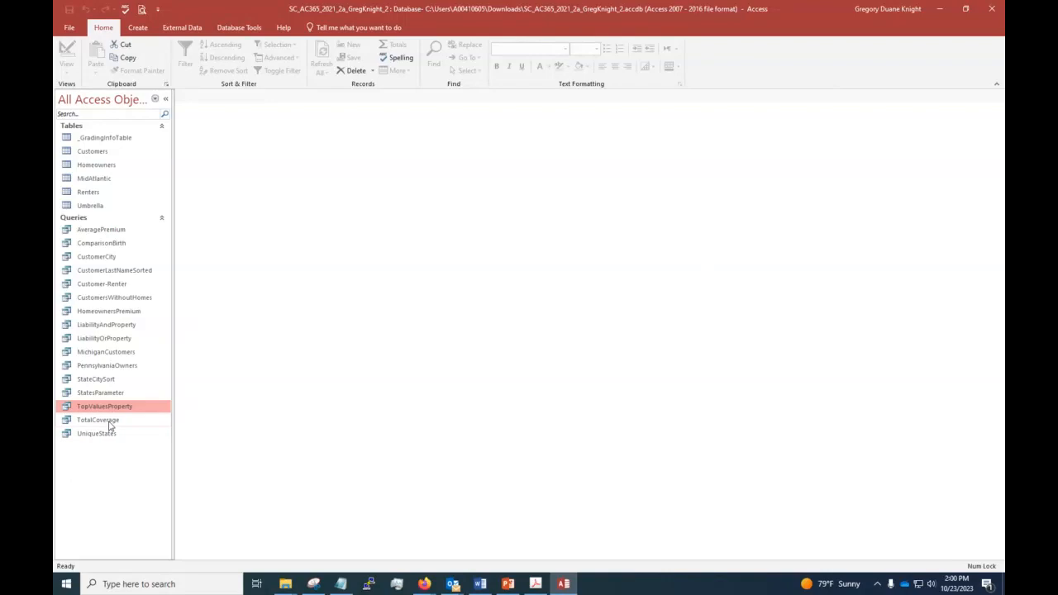
Step: Open the TotalCoverage query in Design view and place the cursor in the first blank Field cell
right_click(110, 425)
click(128, 442)
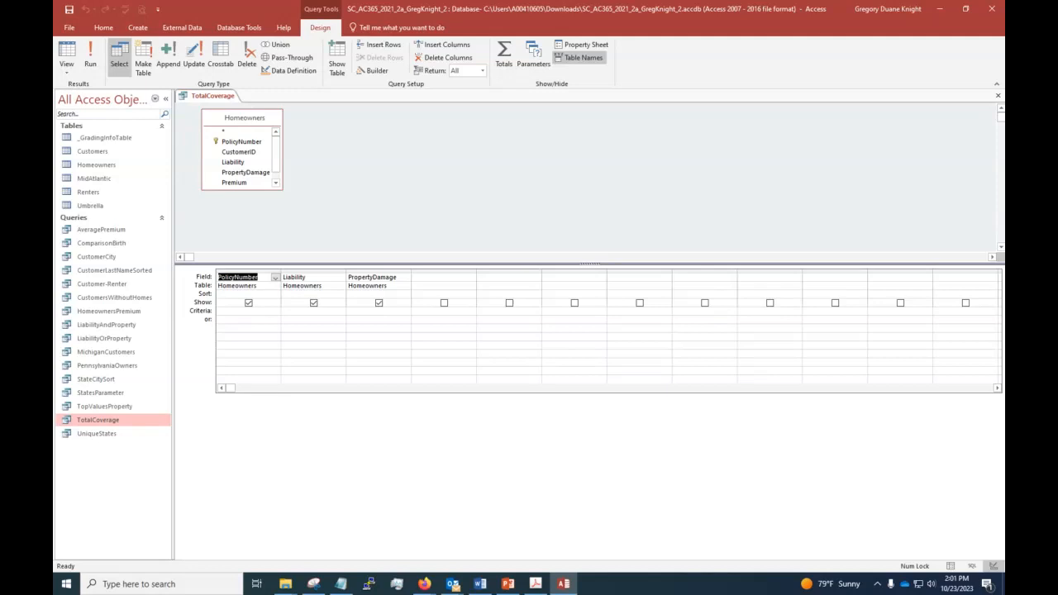
key(alt+Tab)
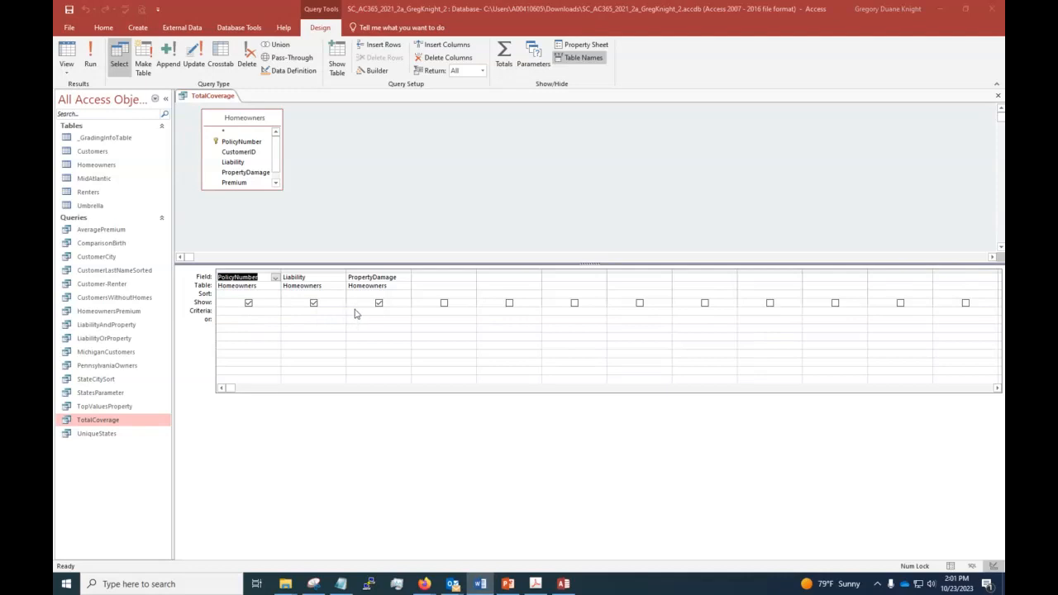
click(444, 278)
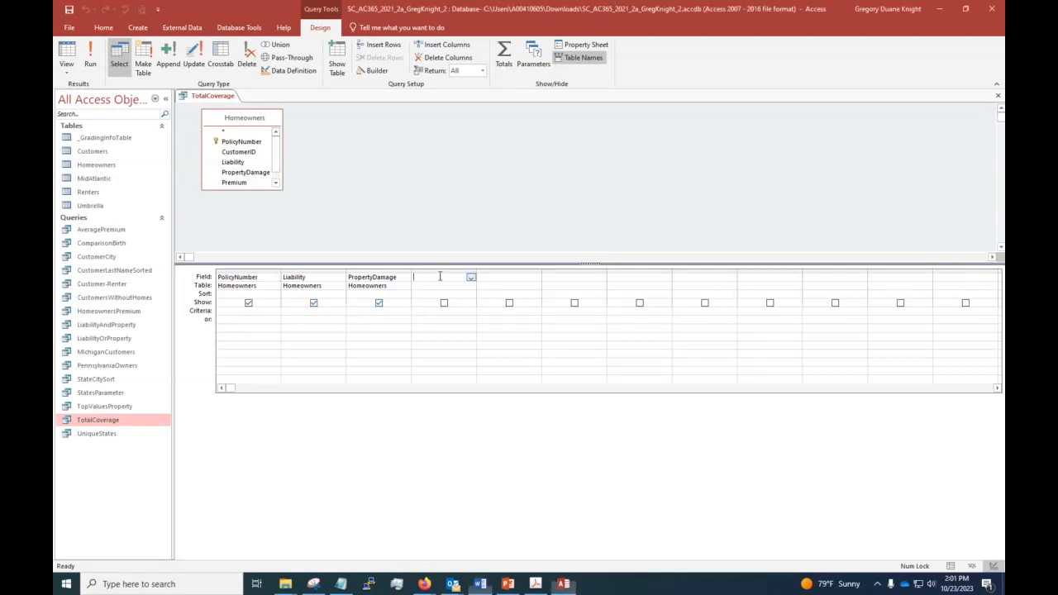
Step: Search the available commands for "calculated" and dismiss the search
click(376, 28)
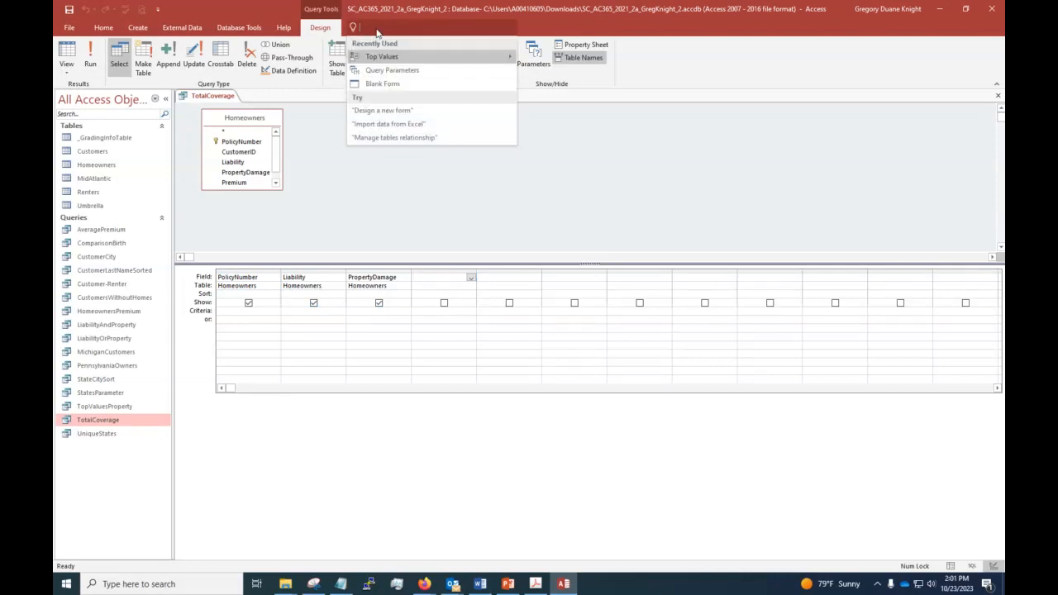
text(calculated)
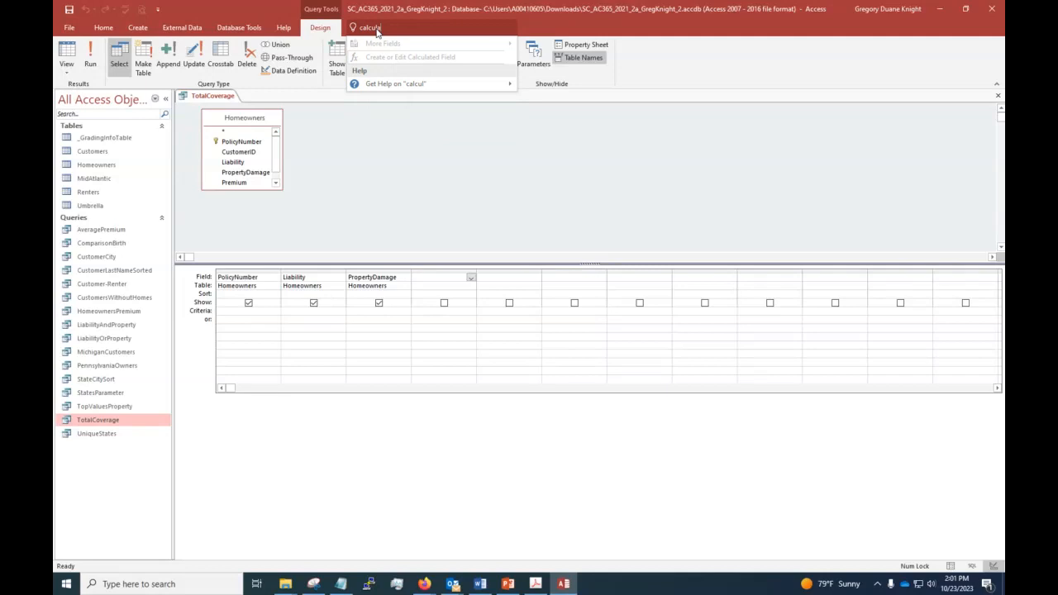
key(BackSpace)
key(BackSpace)
key(BackSpace)
key(BackSpace)
key(BackSpace)
key(BackSpace)
key(BackSpace)
key(BackSpace)
key(BackSpace)
key(BackSpace)
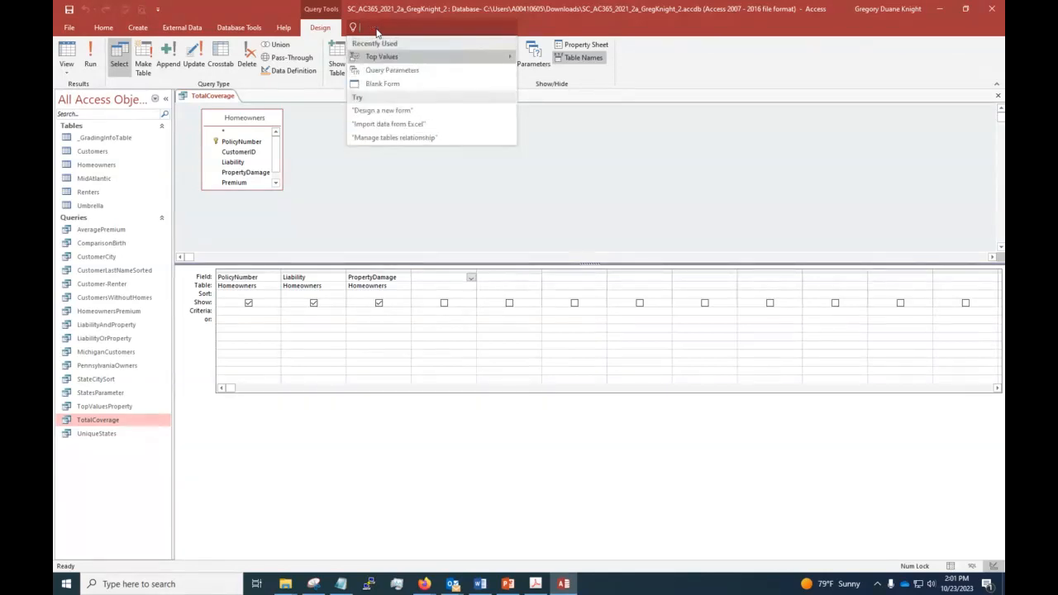
key(Escape)
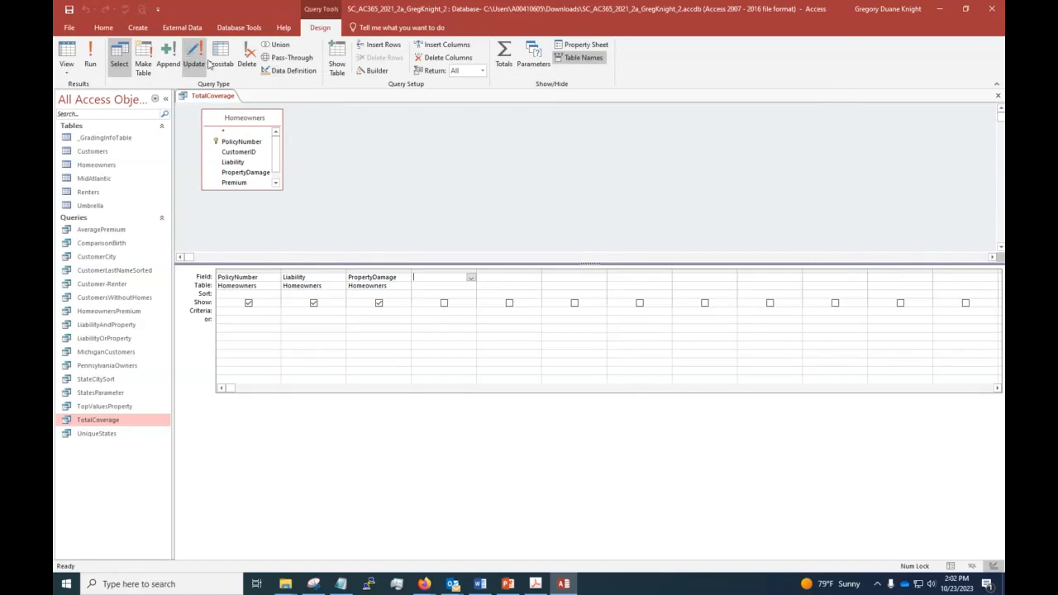
Step: Search the available commands for "zoom" and return to the blank column in the query design grid
click(389, 25)
text(zoom)
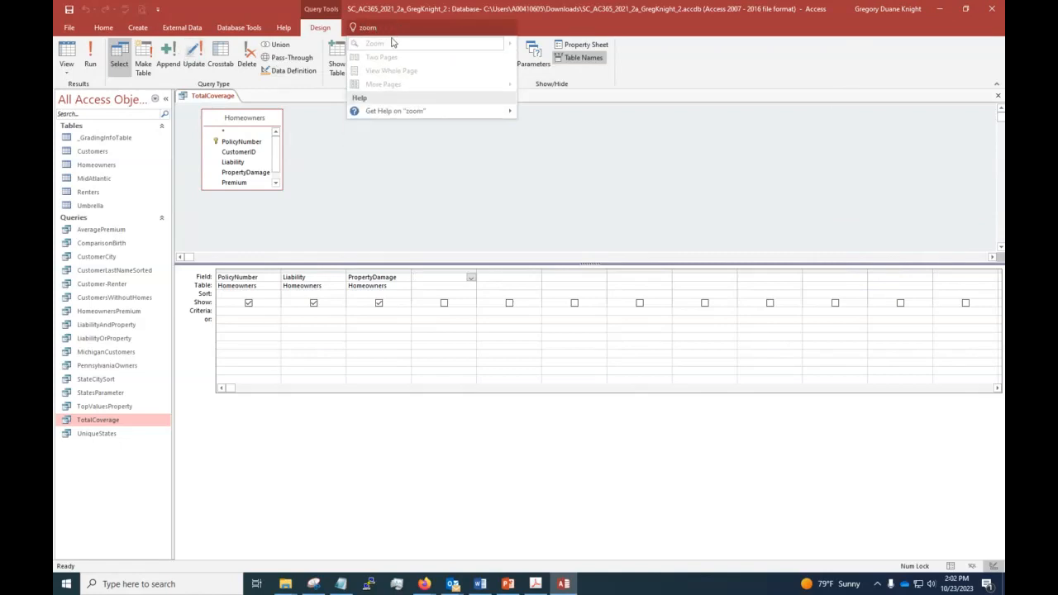
key(BackSpace)
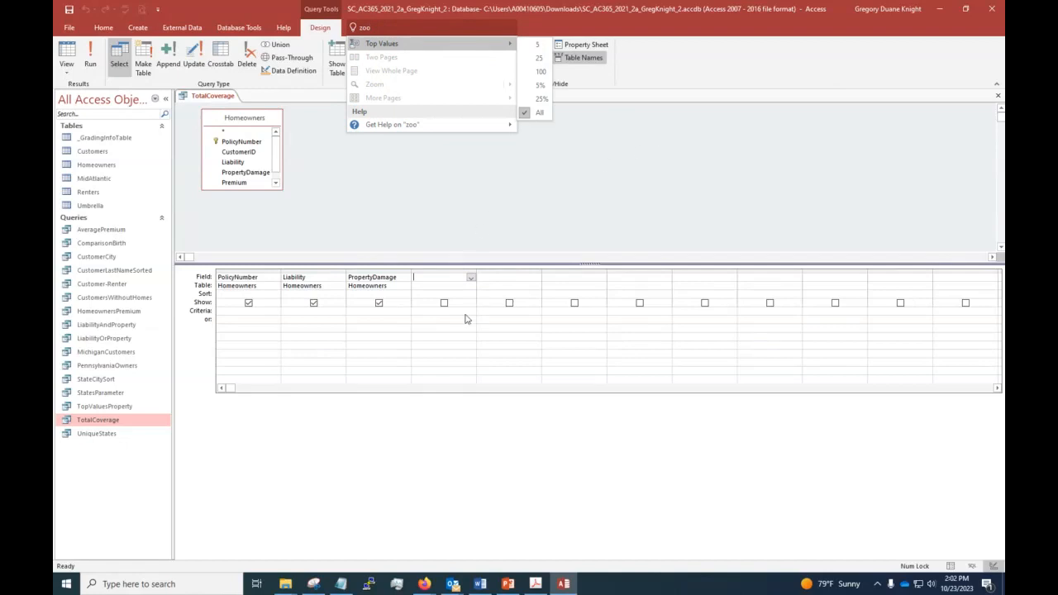
click(430, 281)
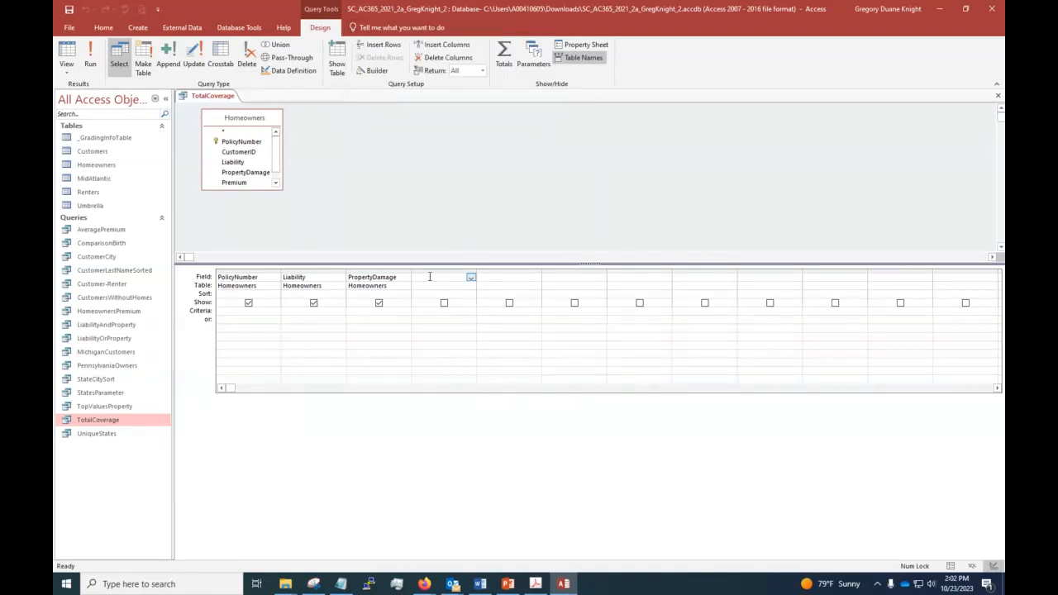
click(420, 318)
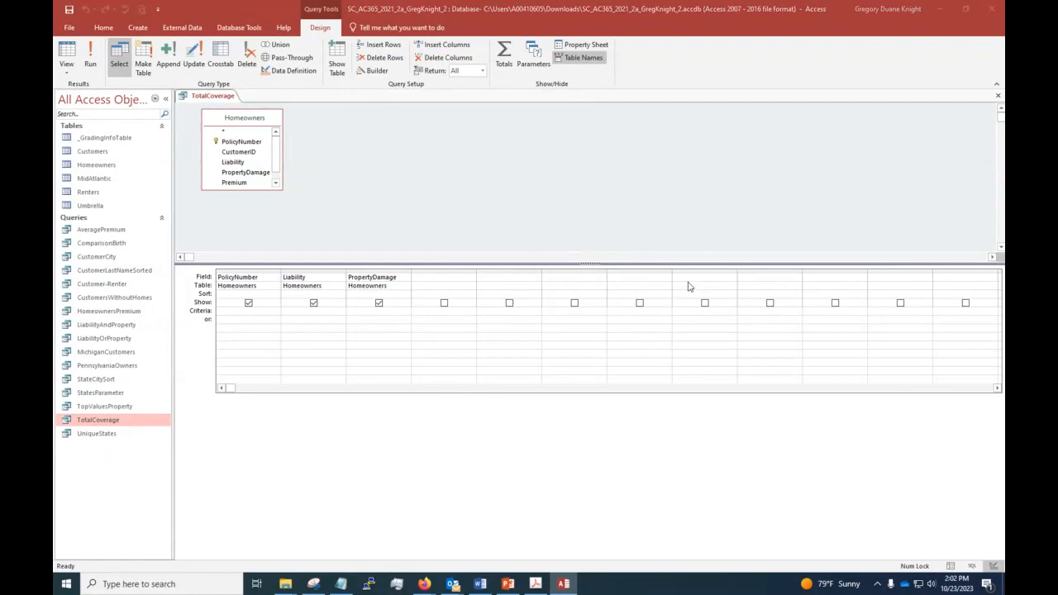
Step: Switch to the SAM Training window in Firefox and open task 26, Create a calculated field in a query using Zoom
key(alt+Tab)
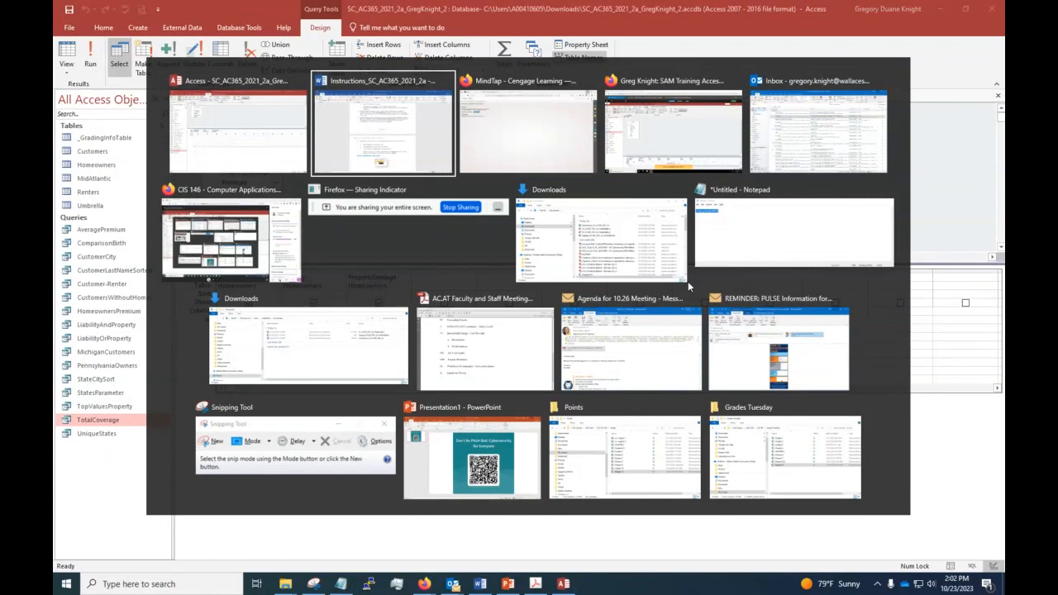
key(Tab)
key(Tab)
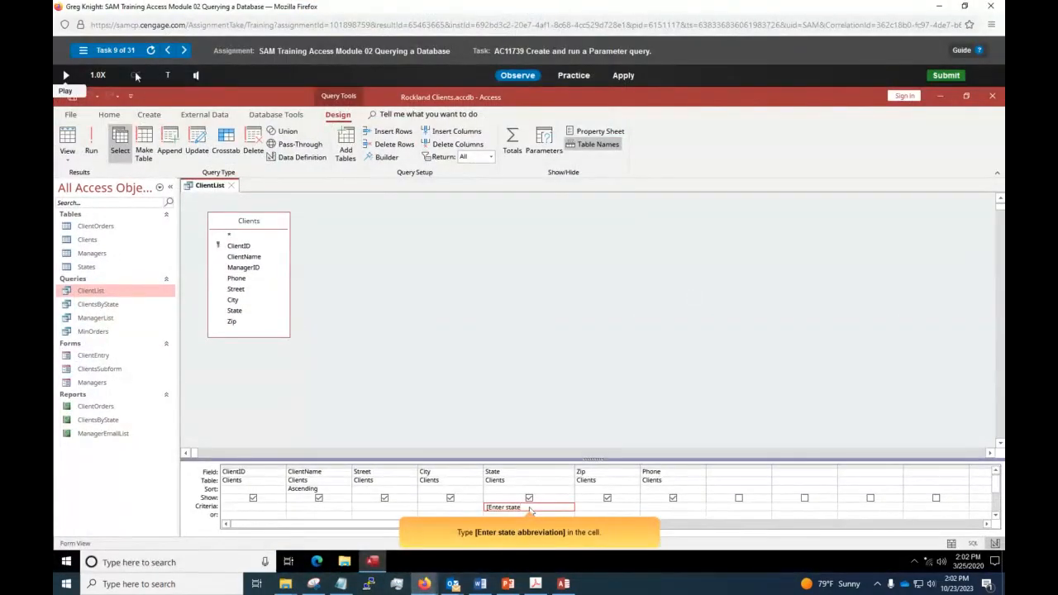
click(116, 50)
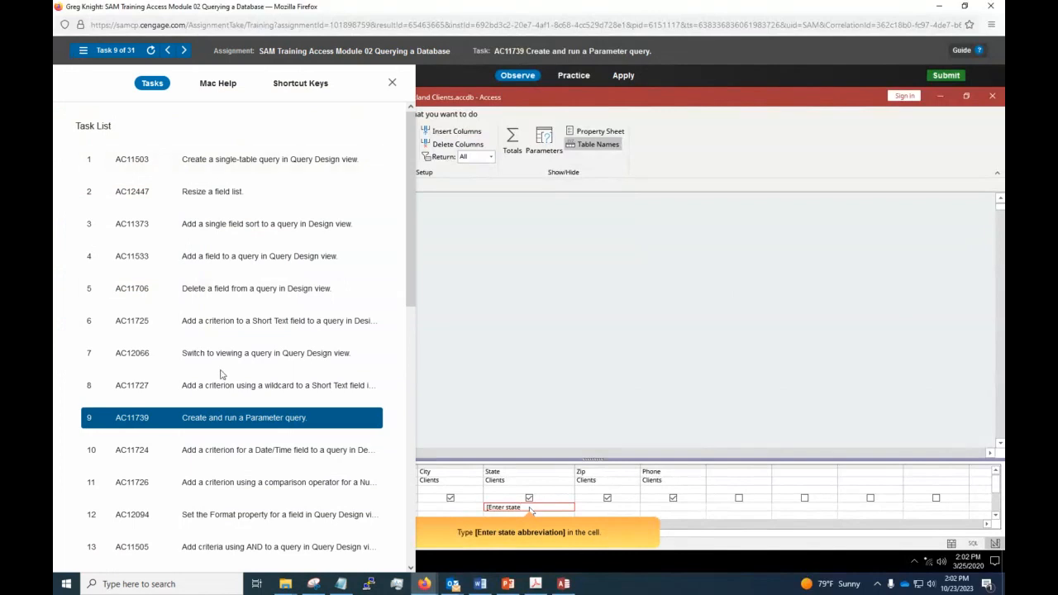
scroll(221, 375, down, 5)
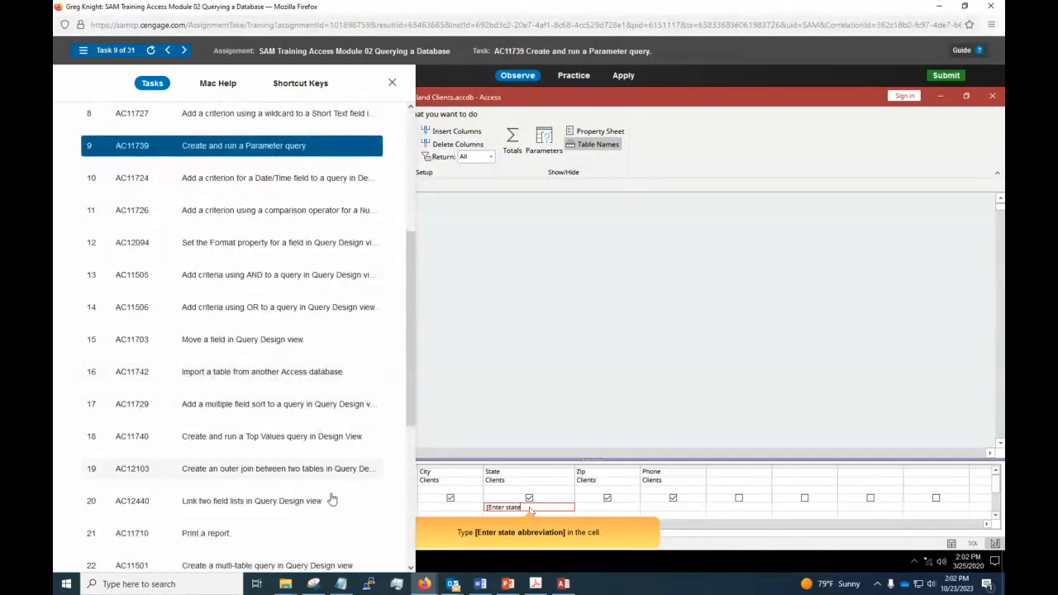
scroll(283, 515, down, 5)
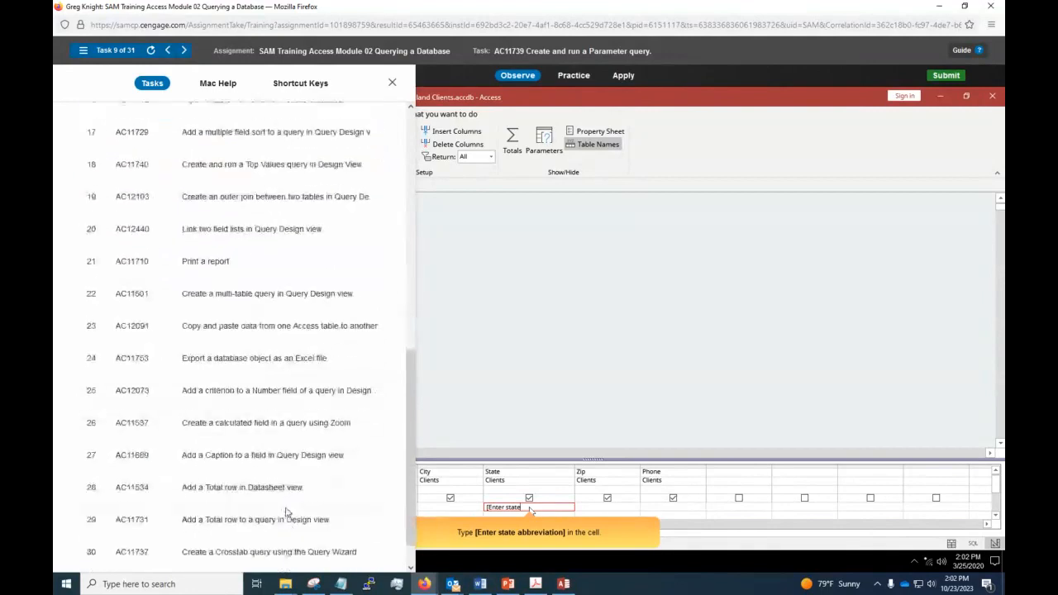
scroll(285, 464, down, 1)
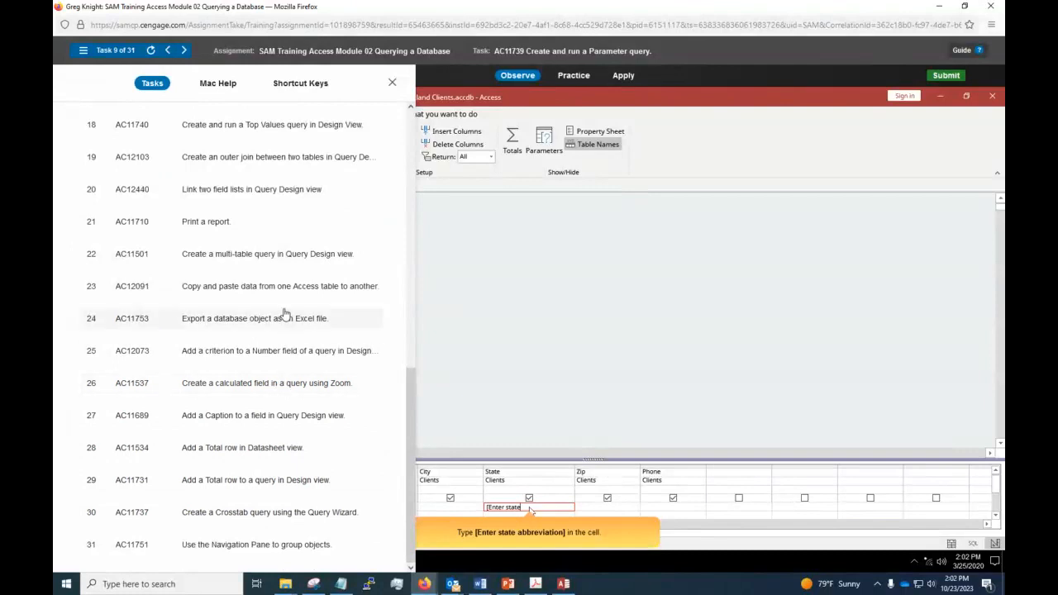
scroll(284, 314, up, 1)
scroll(284, 315, up, 5)
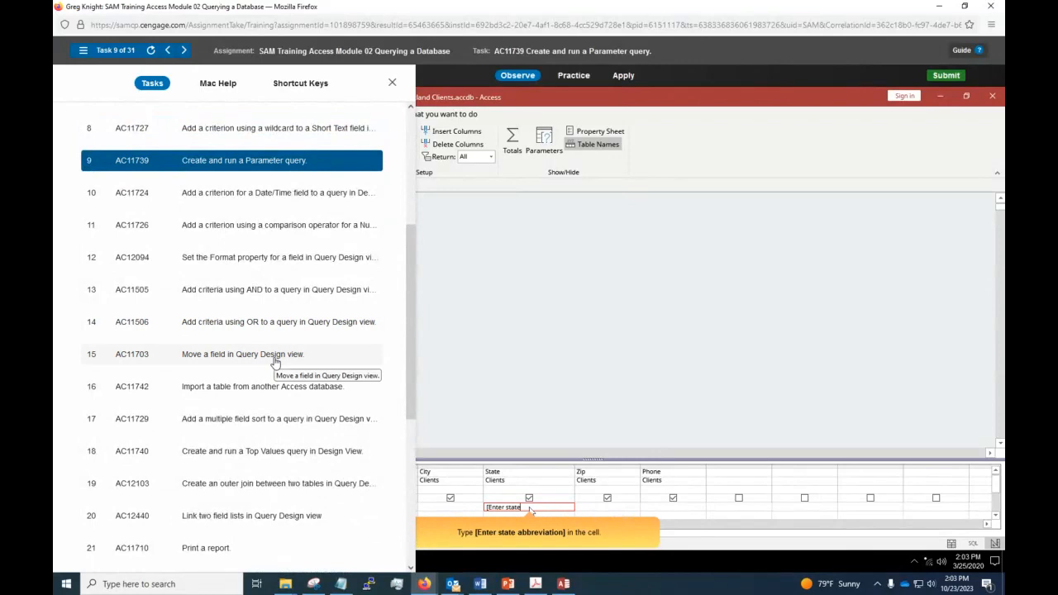
scroll(314, 409, down, 3)
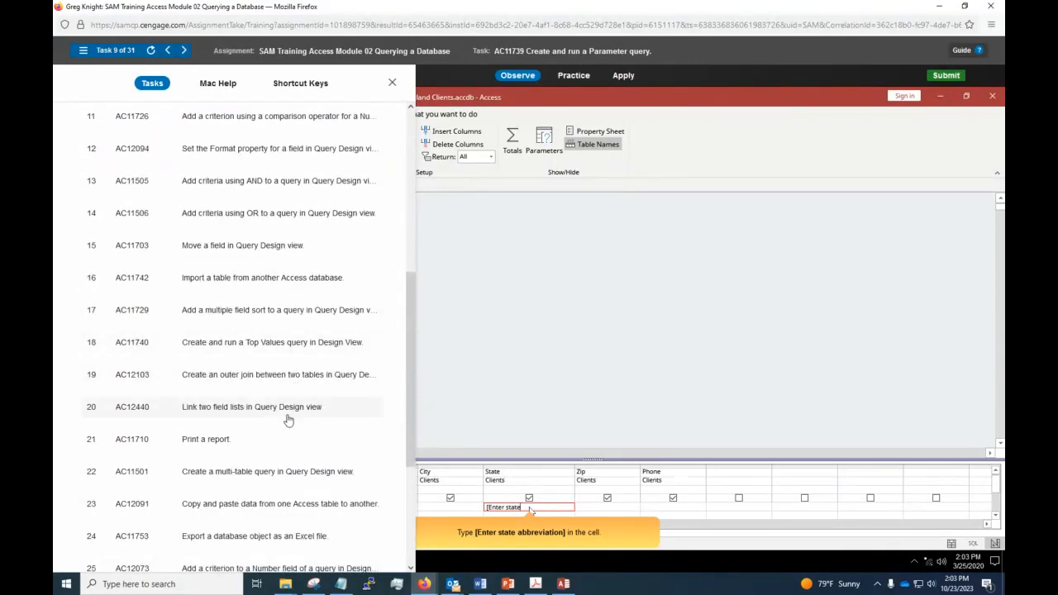
scroll(288, 420, down, 1)
scroll(281, 396, down, 3)
scroll(278, 348, down, 3)
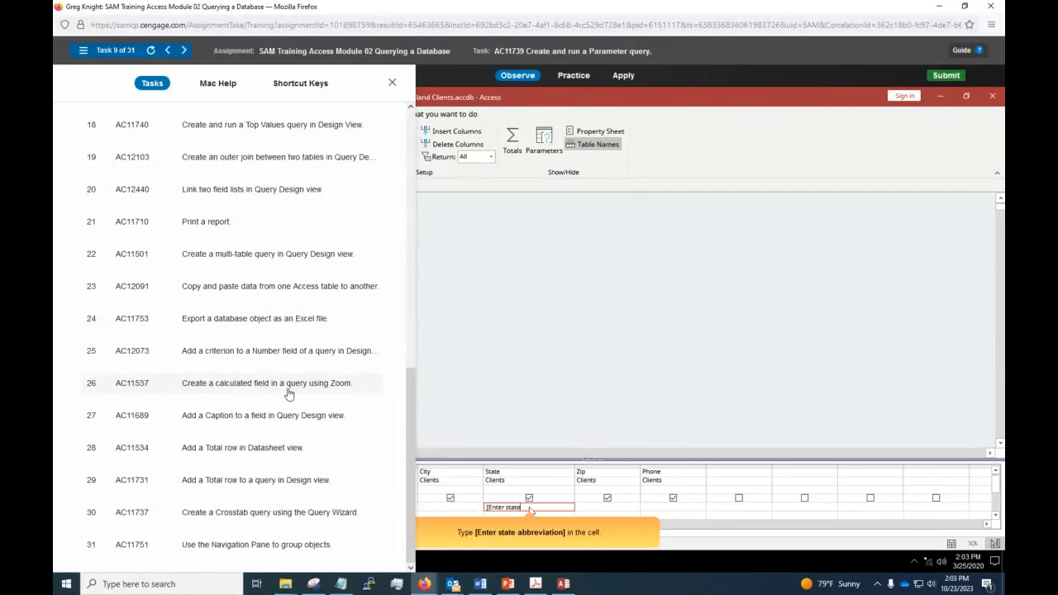
click(289, 397)
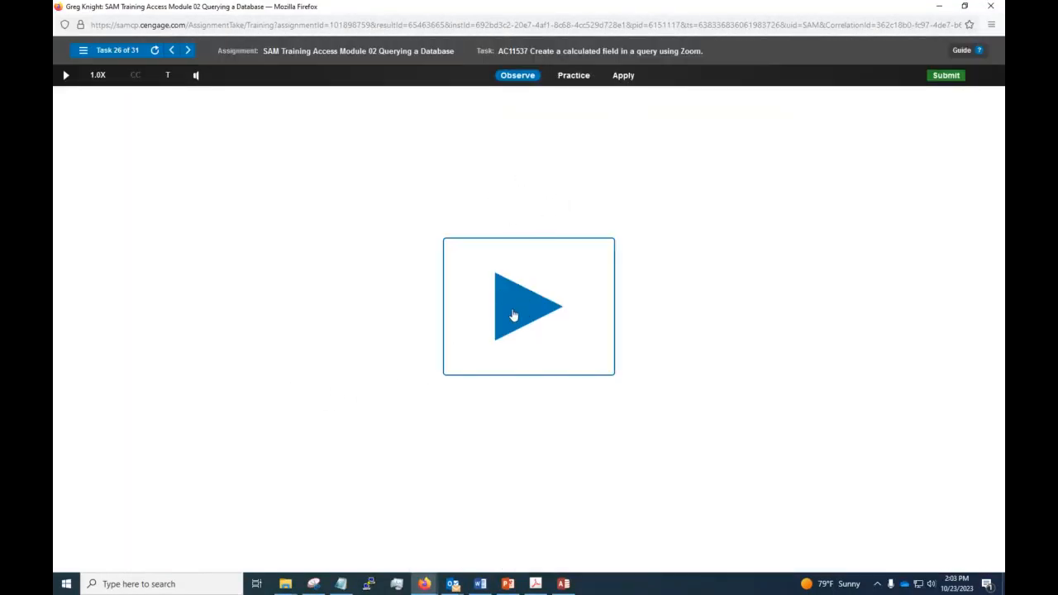
Step: Play the Observe demonstration of adding a calculated field up to the Zoom dialog box and pause it
click(505, 322)
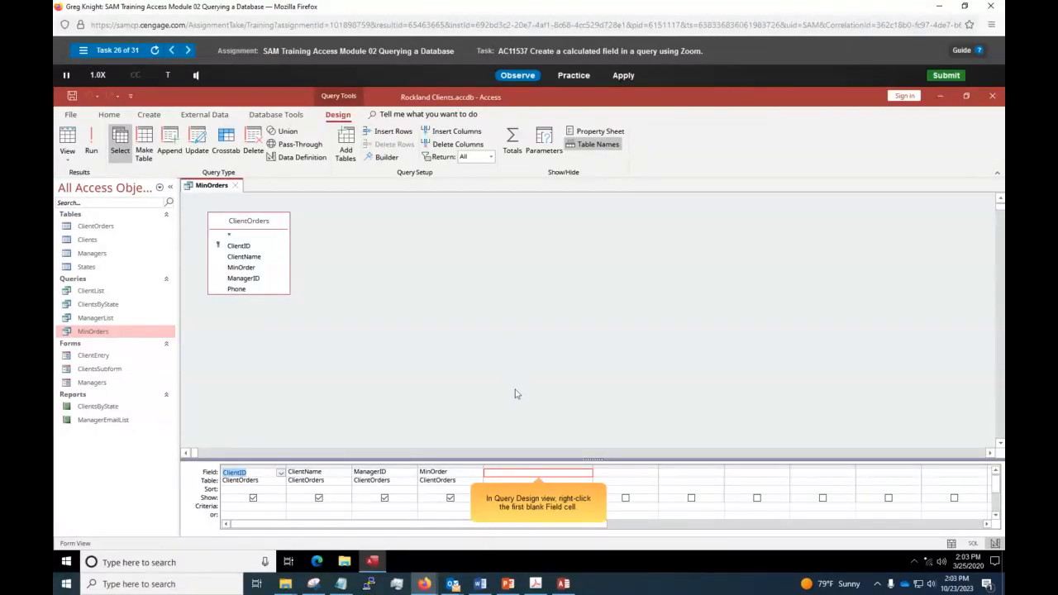
right_click(539, 478)
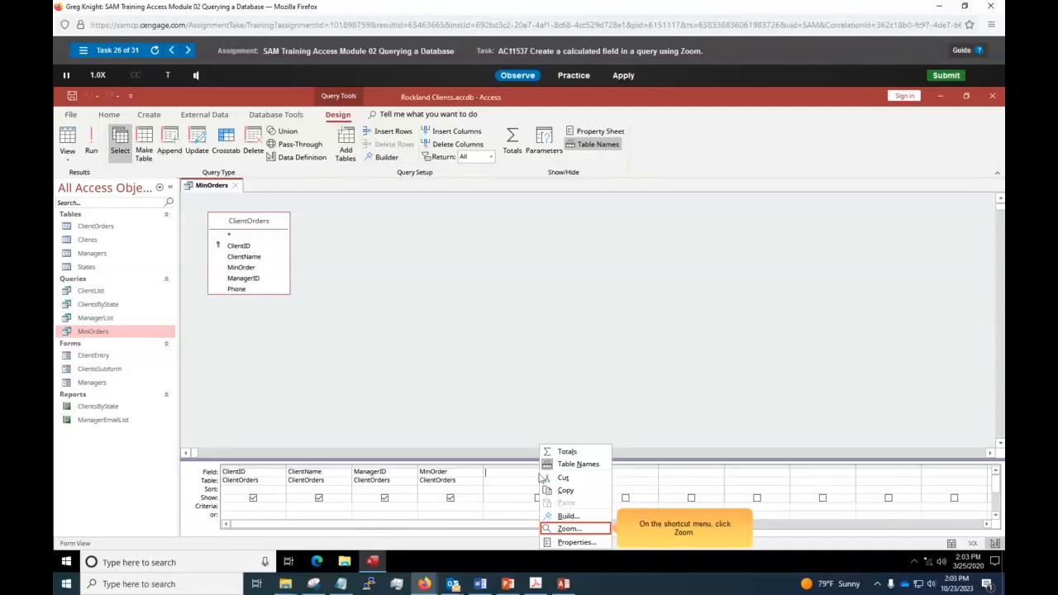
click(569, 529)
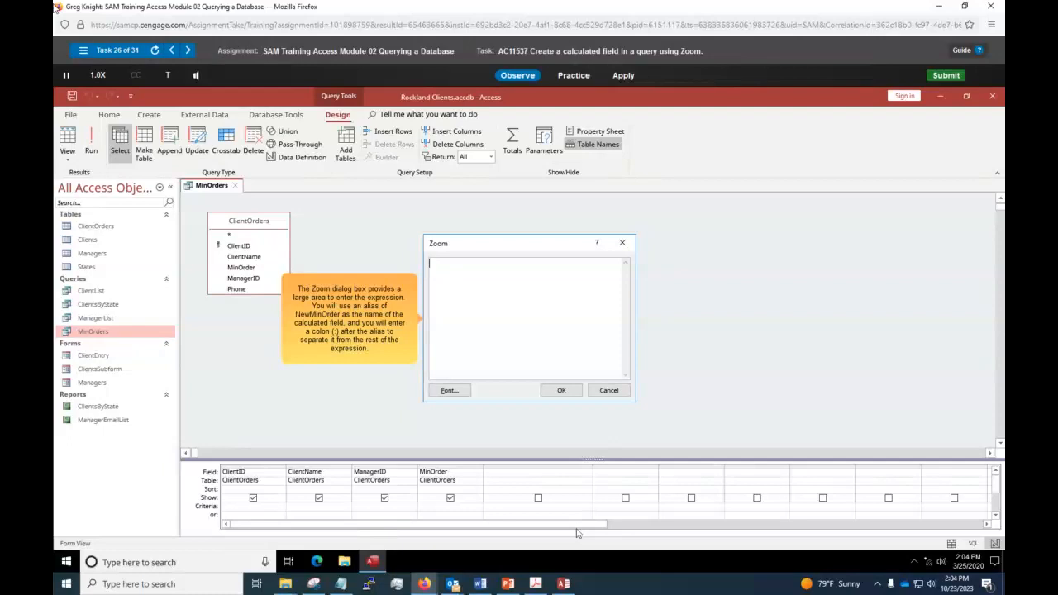
click(65, 76)
Step: Switch to Access and use Zoom in TotalCoverage's first blank column to add the calculated field TotalCoverage: [Liability] +[PropertyDamage]
key(alt+Tab)
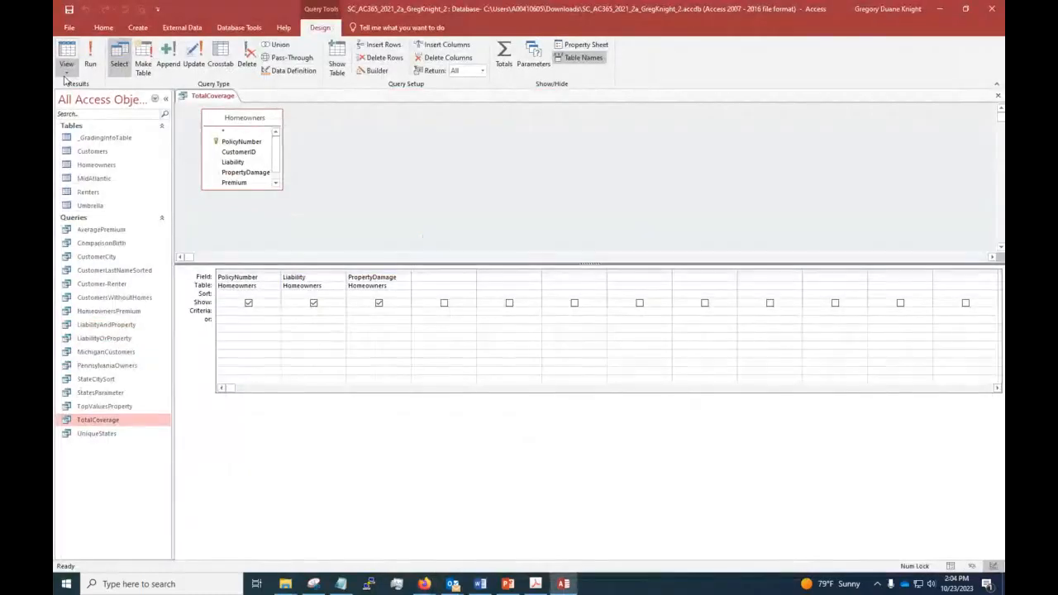
right_click(423, 281)
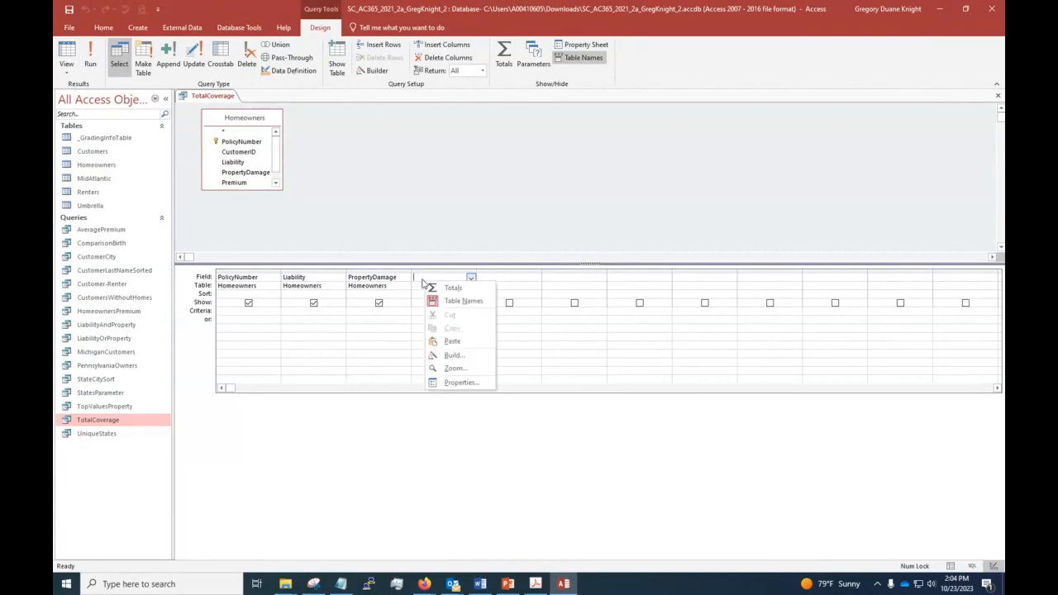
click(453, 354)
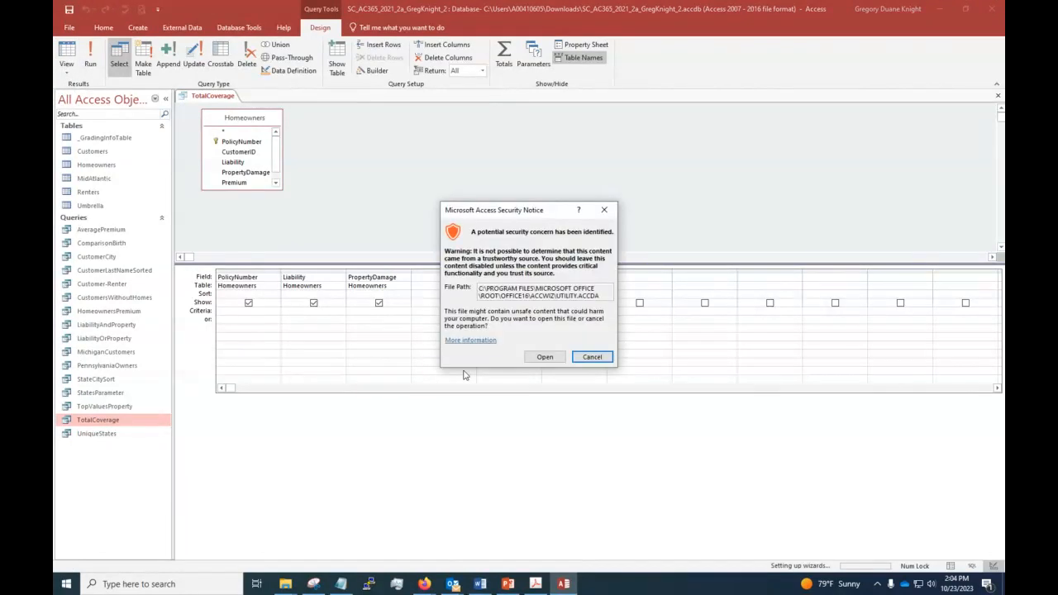
click(530, 358)
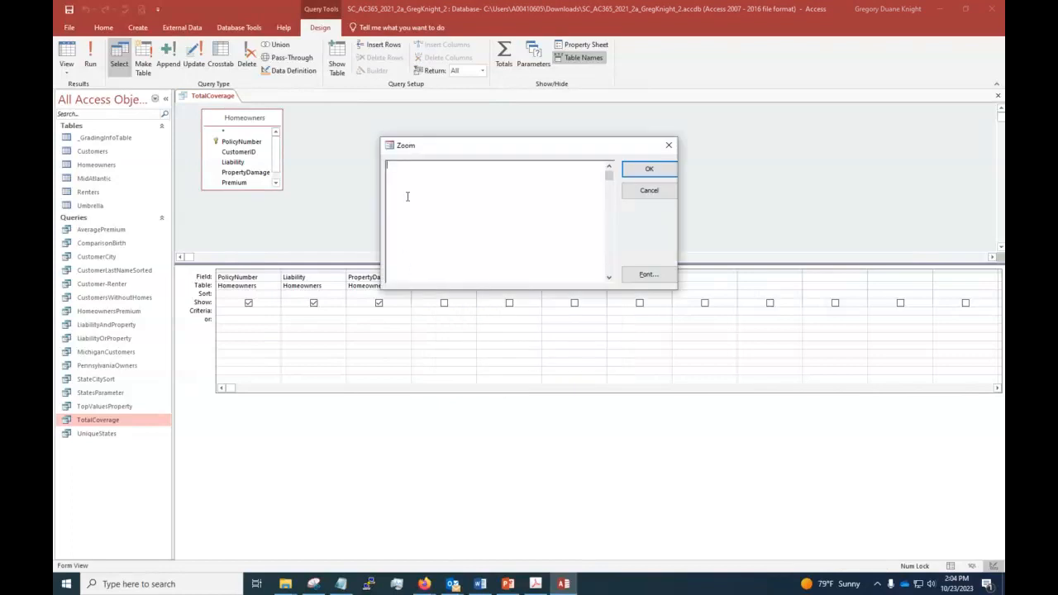
text(TotalCoverage: [Liability] +[PropertyDamage])
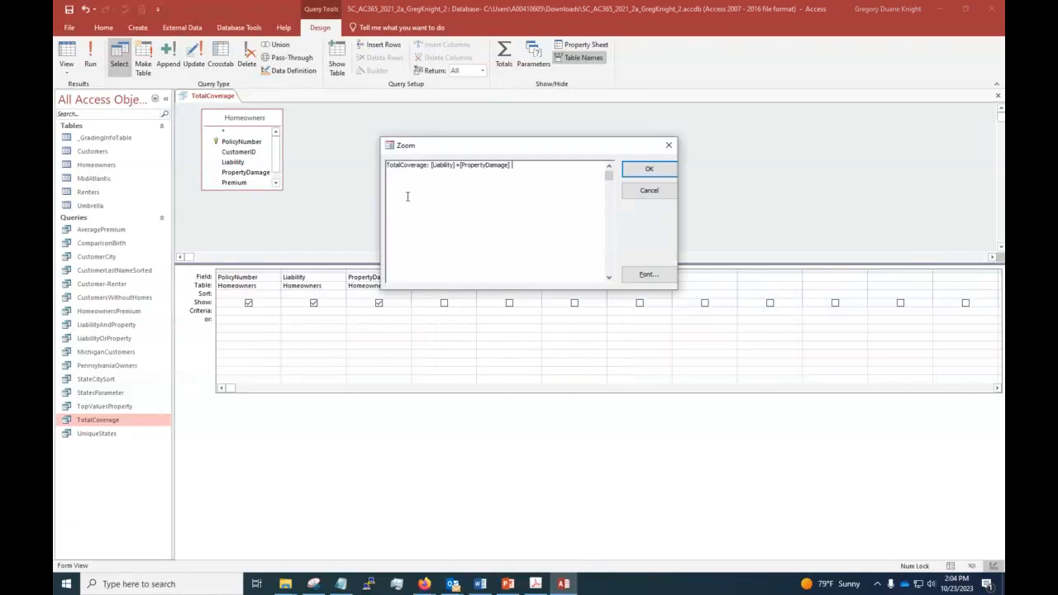
click(661, 171)
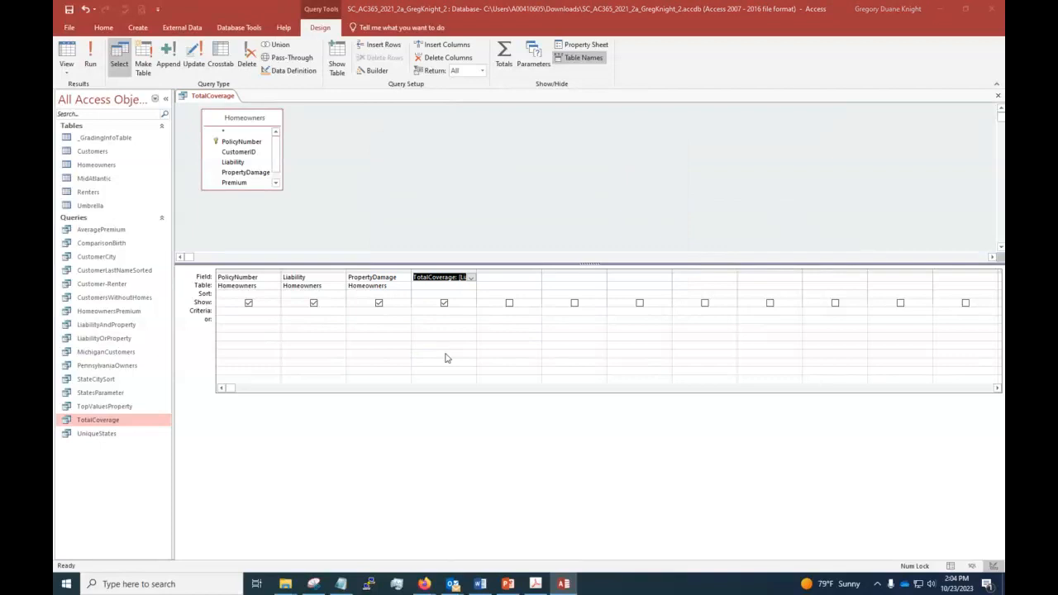
Step: Switch to the SAM Training window, resume the Observe demonstration of the NewMinOrder calculated field, and pause it at the Run instruction
key(alt+Tab)
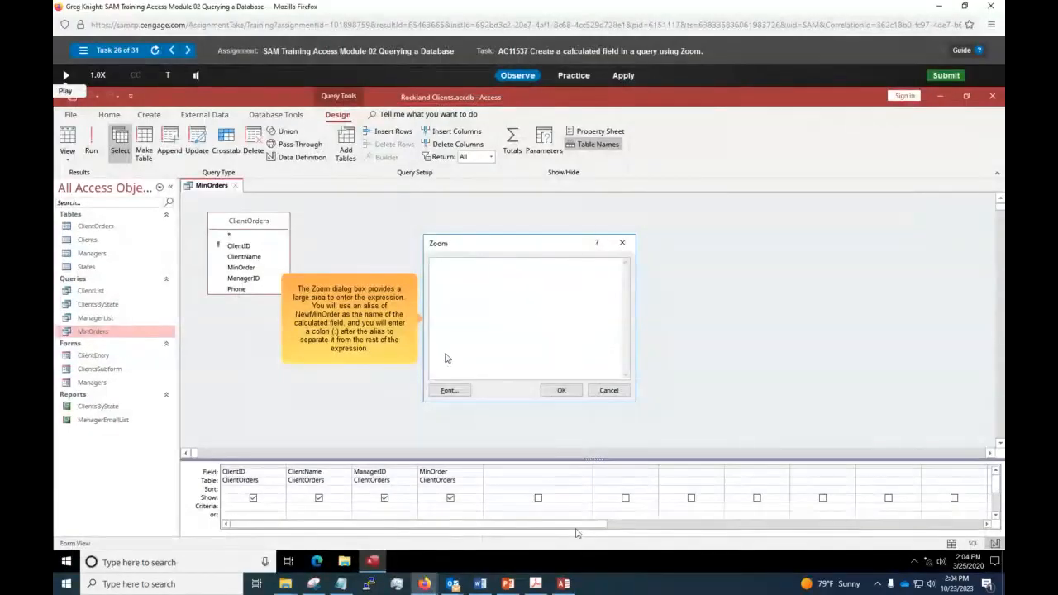
click(65, 76)
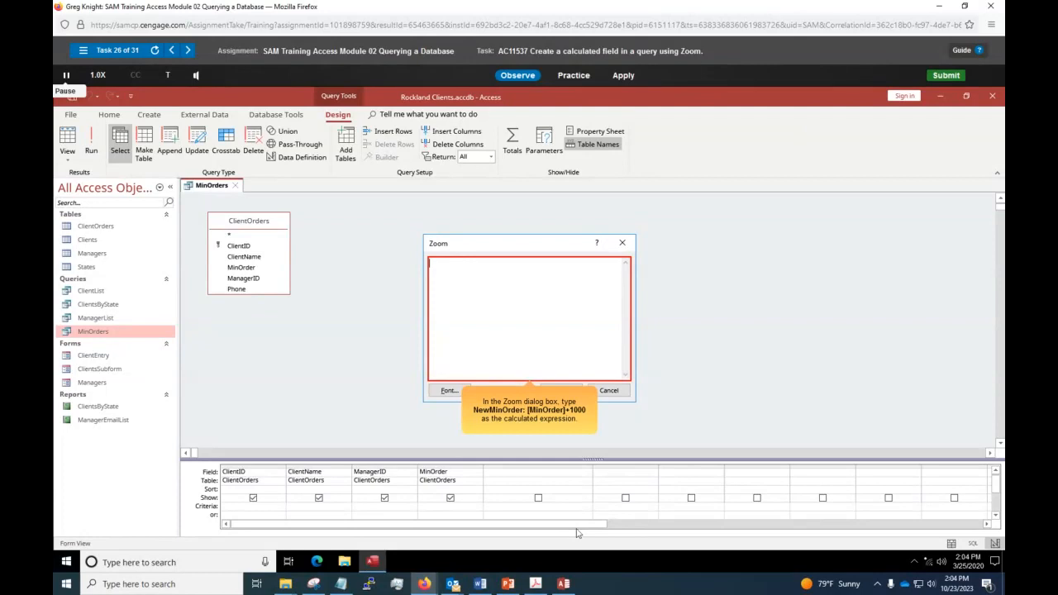
text(NewMinOrder: [MinOrder]+1000)
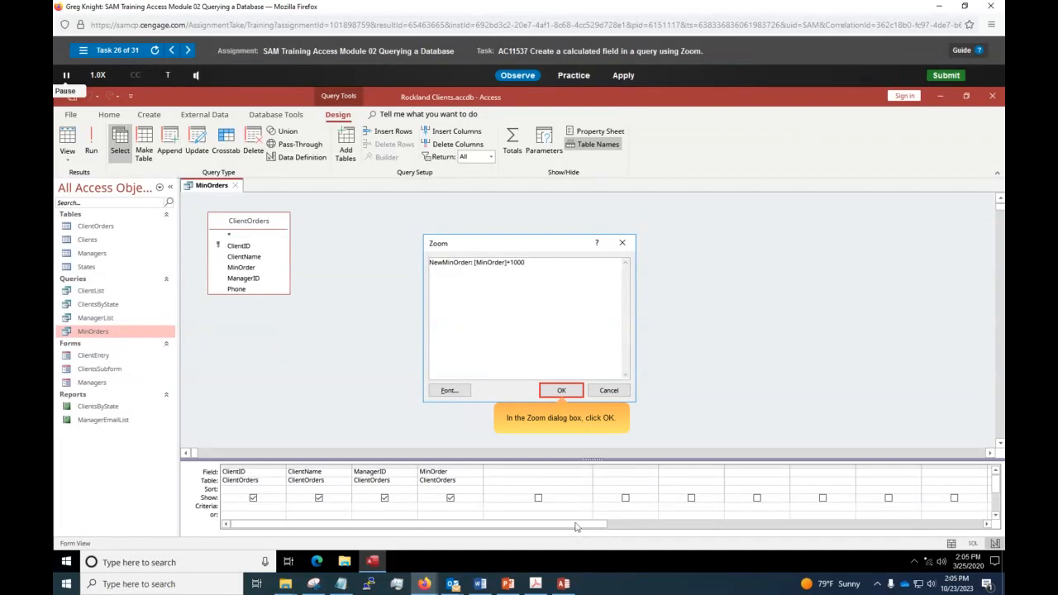
click(561, 391)
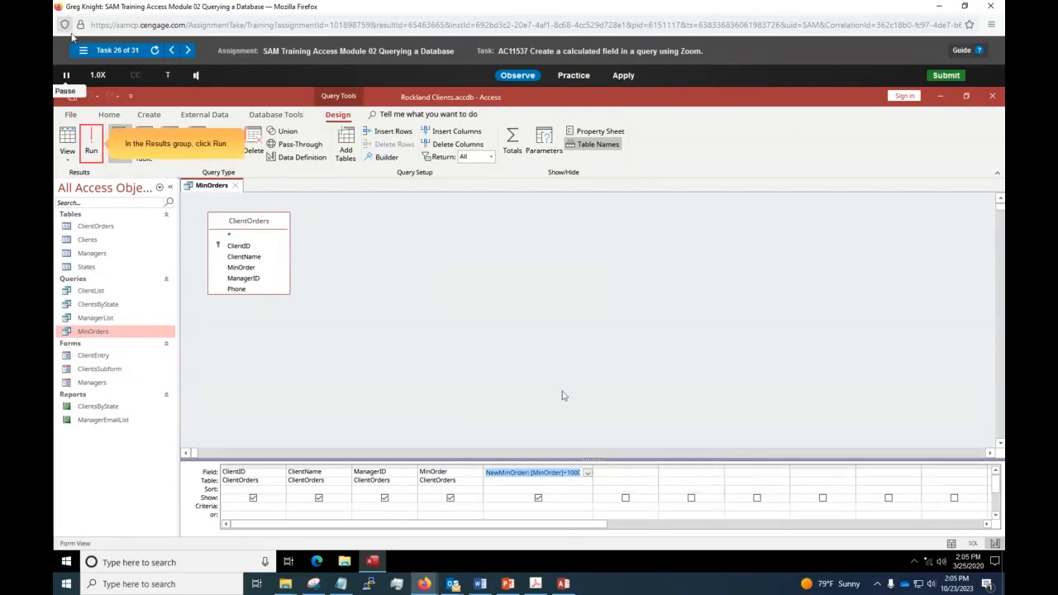
click(66, 76)
Step: Return to the Access database, view the TotalCoverage query in Datasheet view, and close the query
click(939, 7)
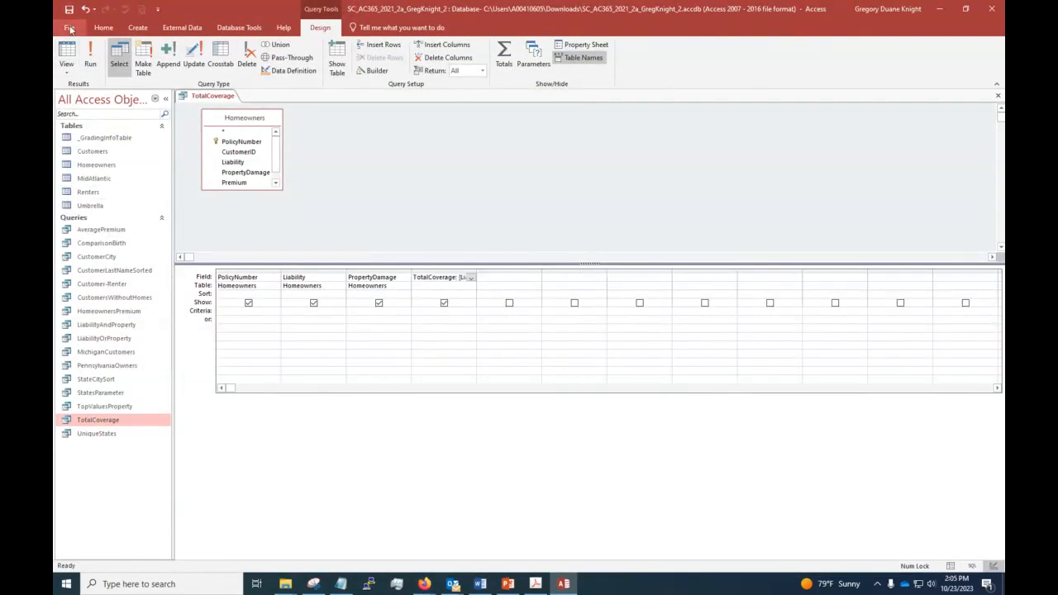
click(66, 71)
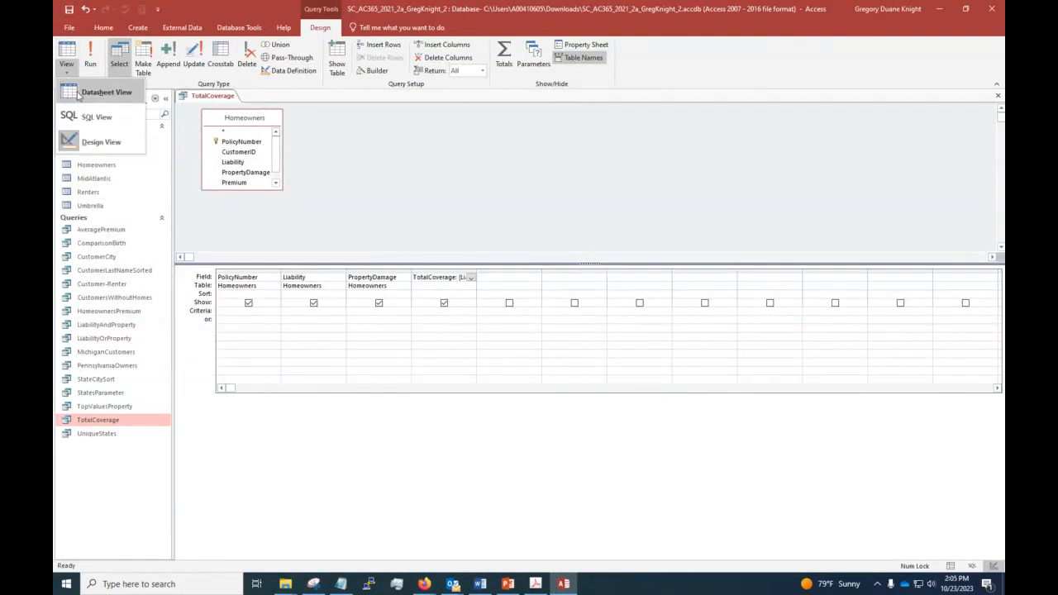
click(76, 94)
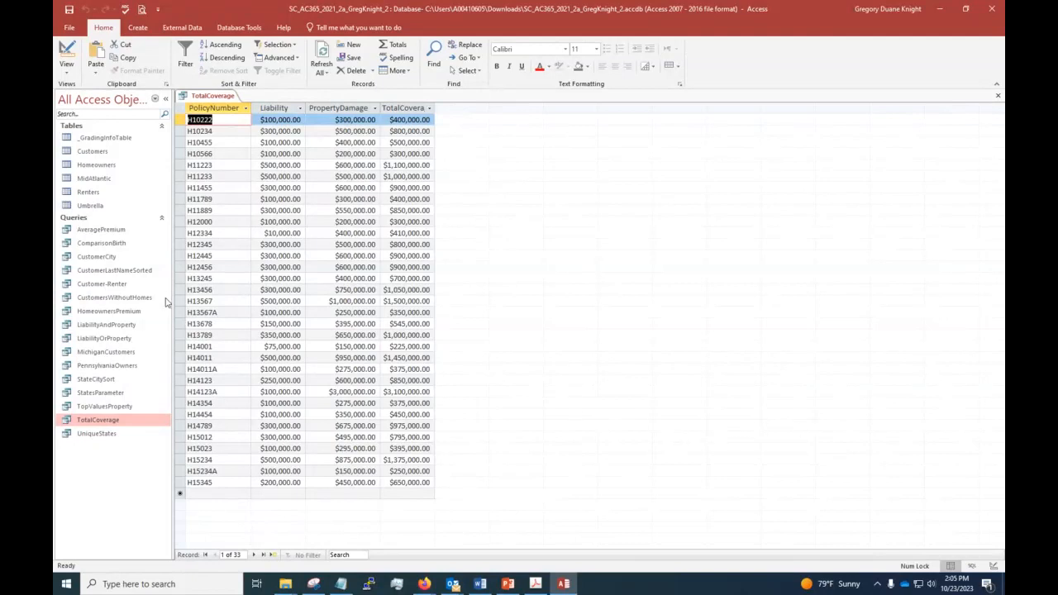
click(202, 281)
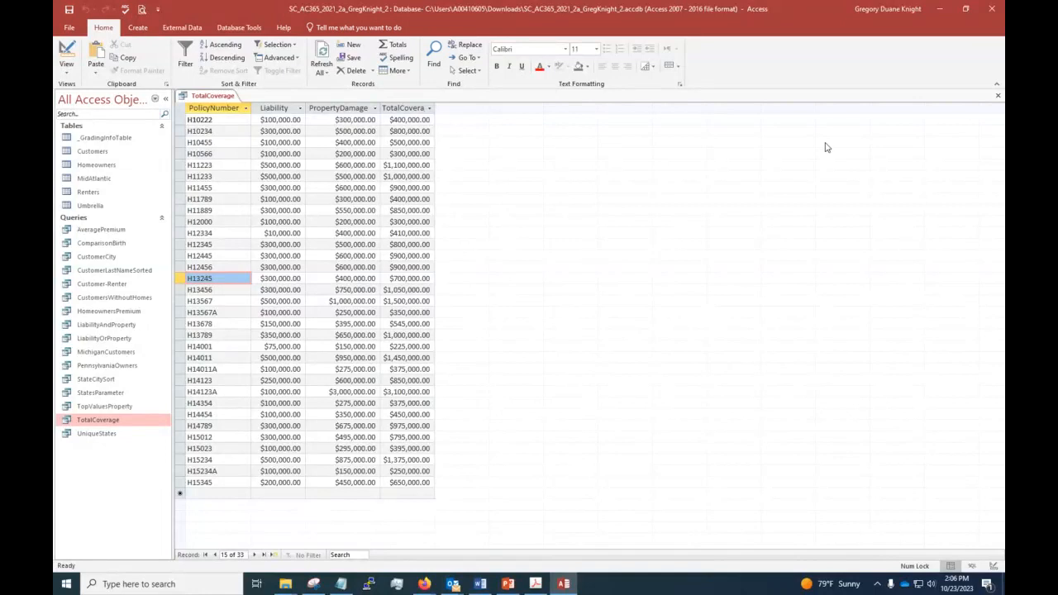
click(997, 95)
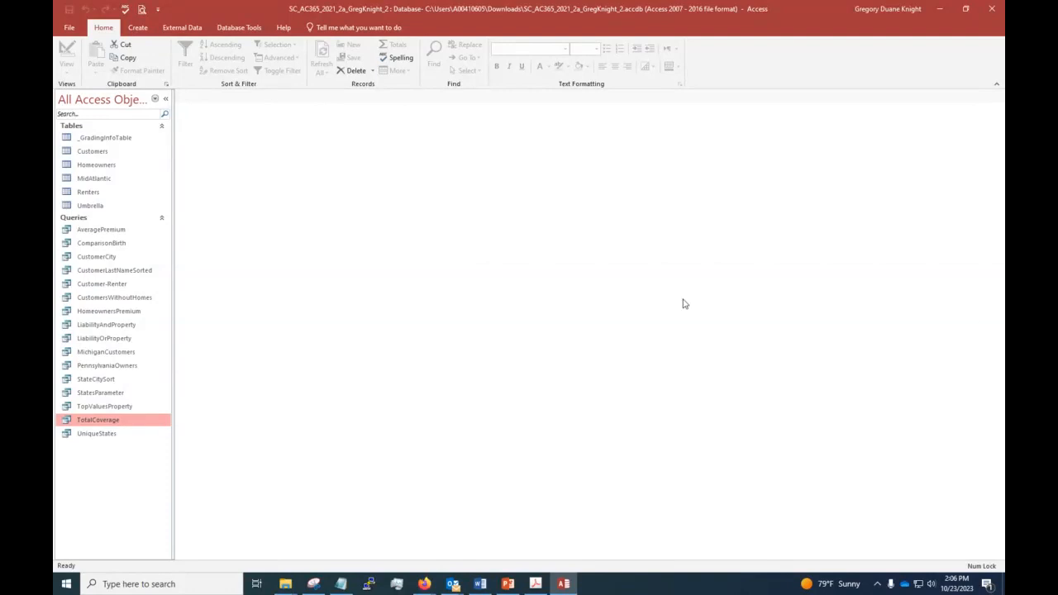
Step: Open the AveragePremium query in Design view and show the Total row in its design grid
click(103, 229)
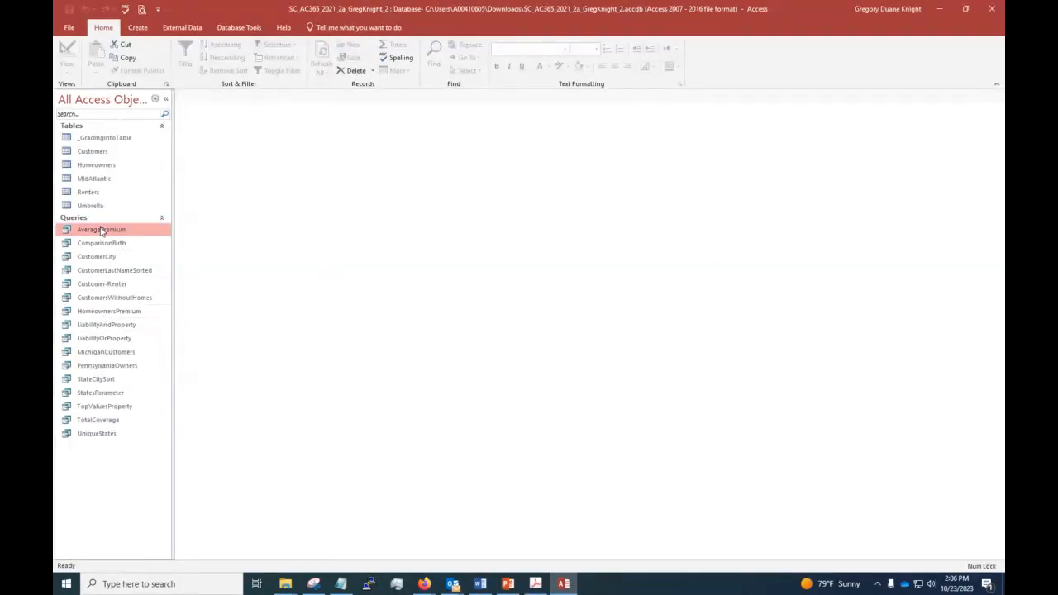
right_click(107, 229)
click(128, 245)
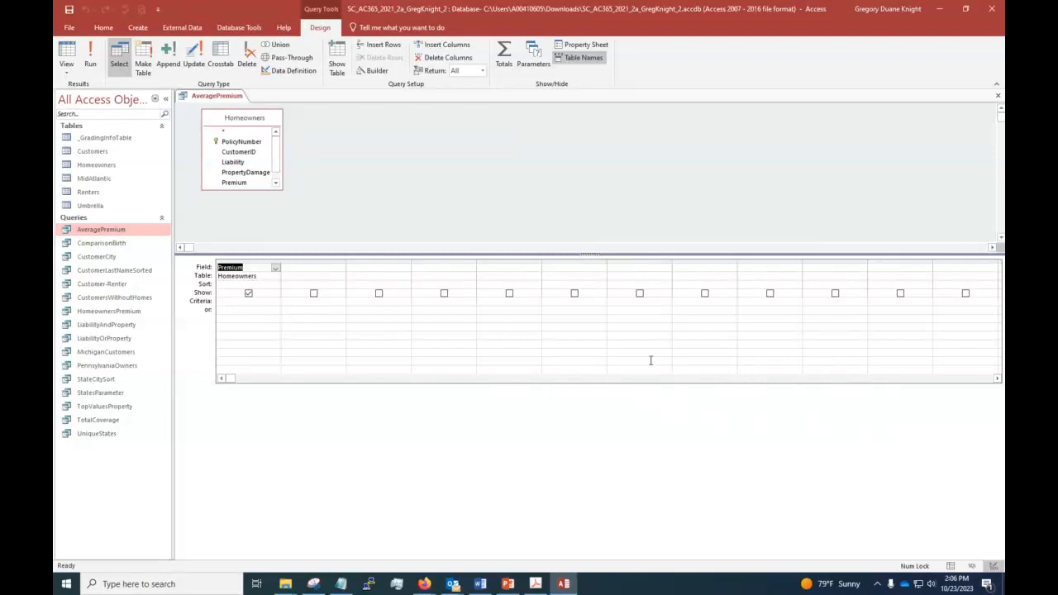
right_click(312, 271)
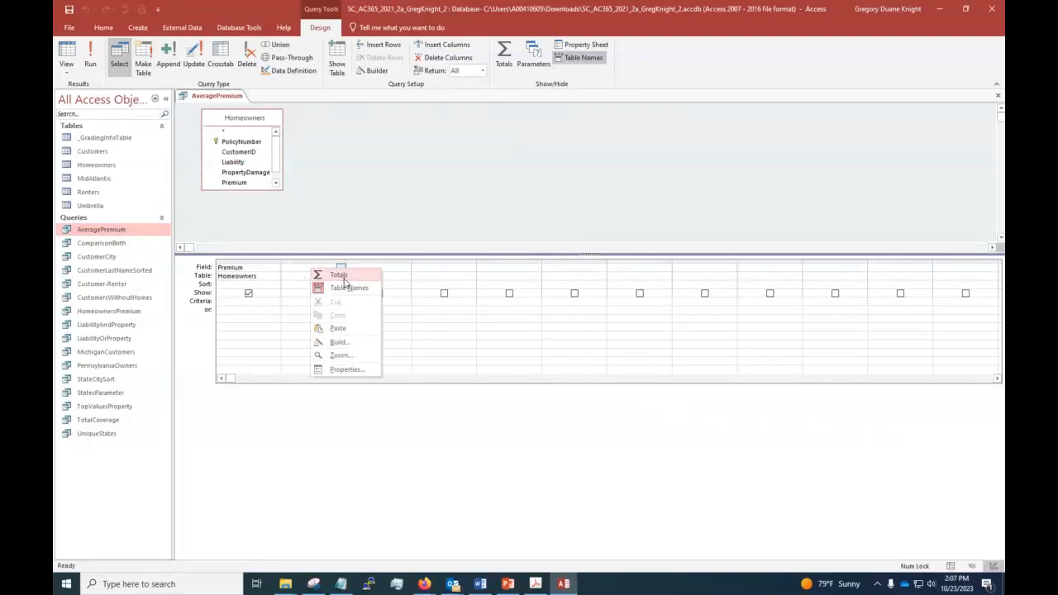
click(339, 275)
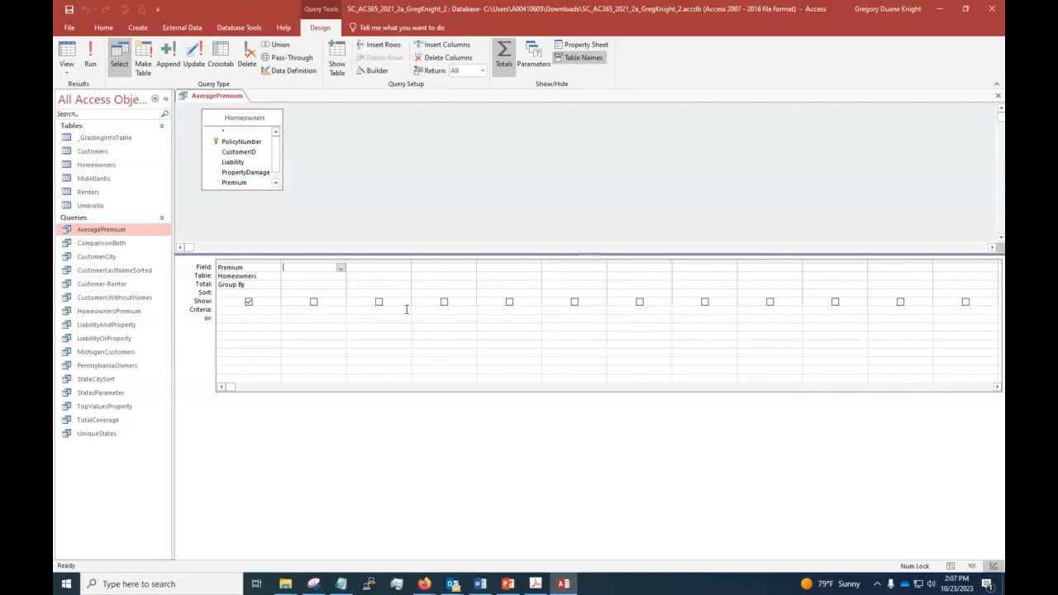
click(340, 268)
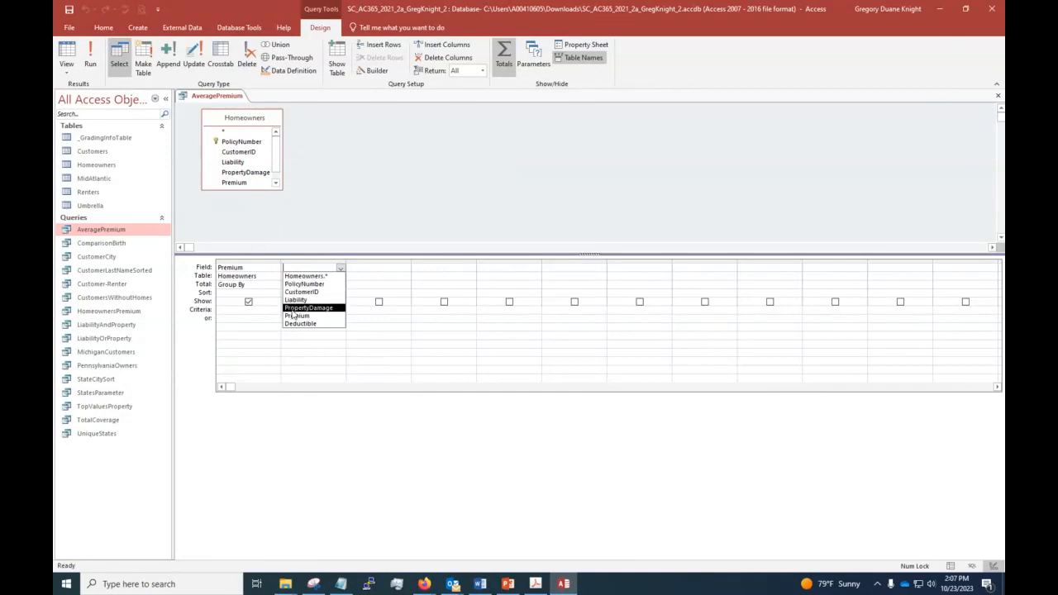
click(318, 229)
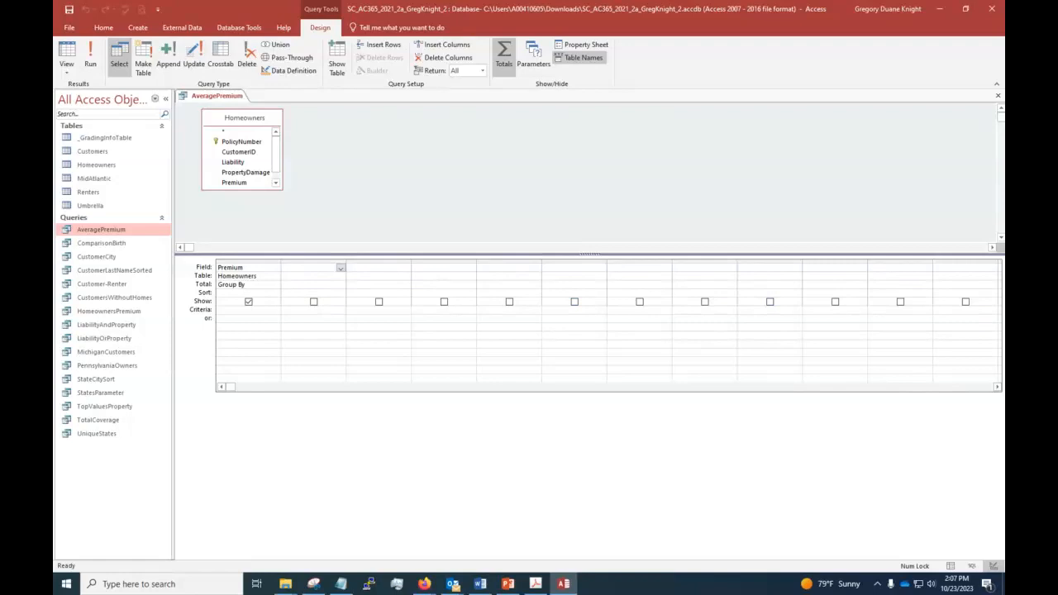
right_click(306, 271)
click(320, 277)
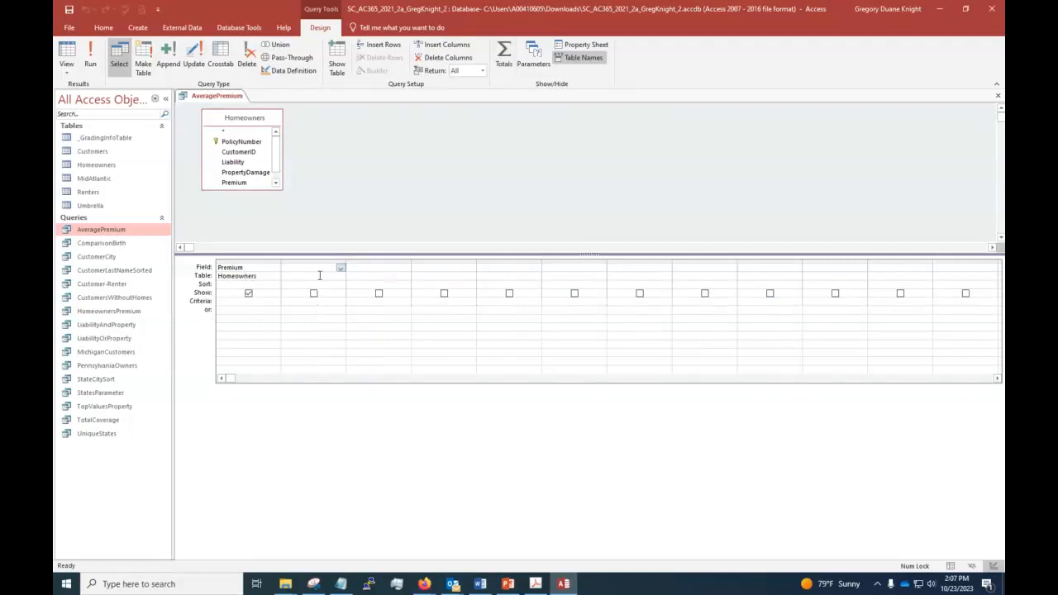
right_click(297, 266)
click(320, 274)
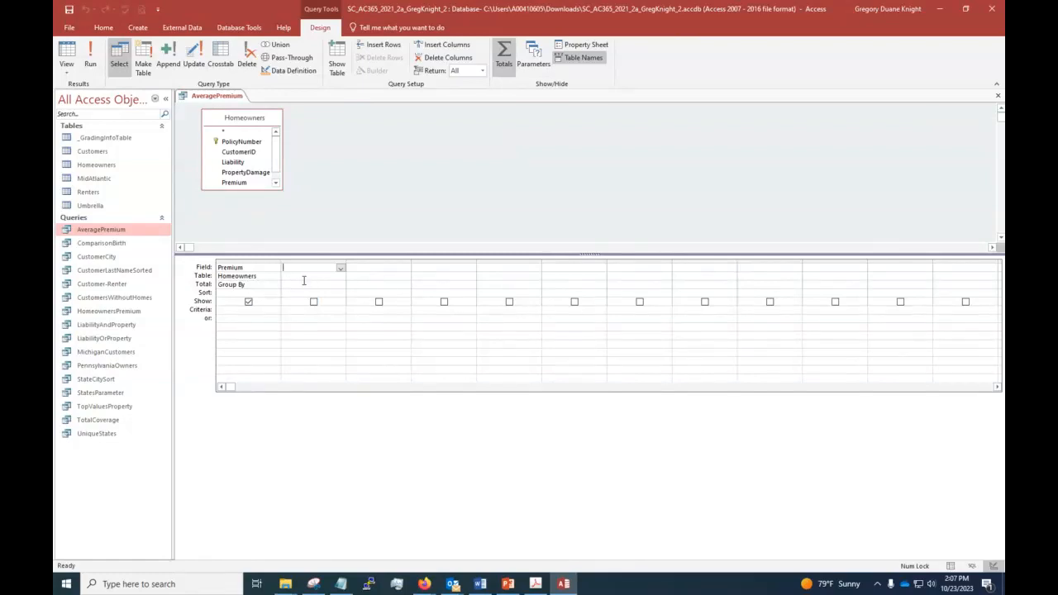
Step: Switch to SAM Training and watch the Observe demonstration for task 29, Add a Total row to a query in Design view
key(alt+Tab)
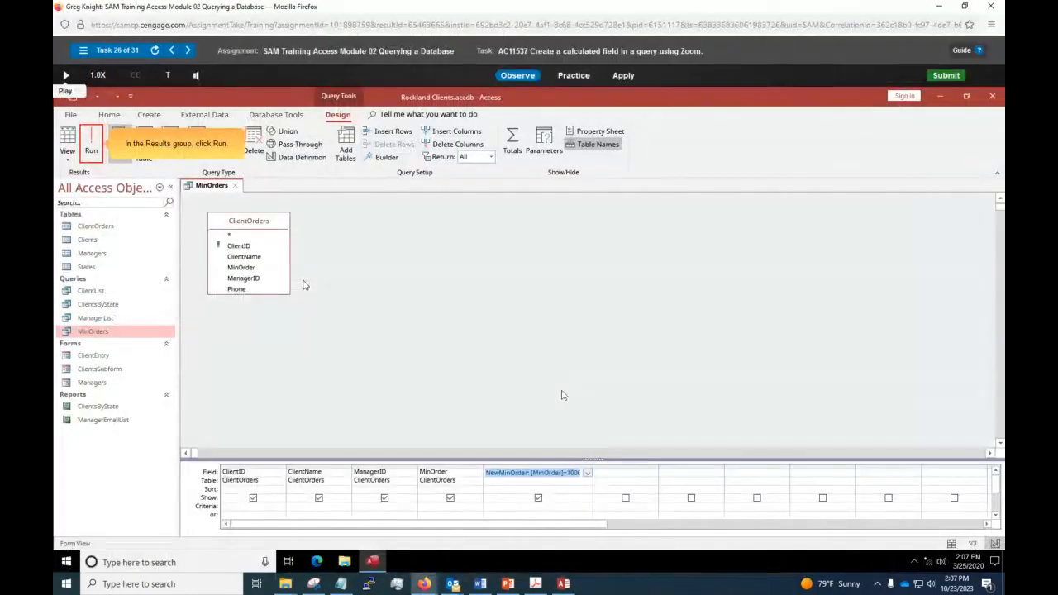
click(117, 50)
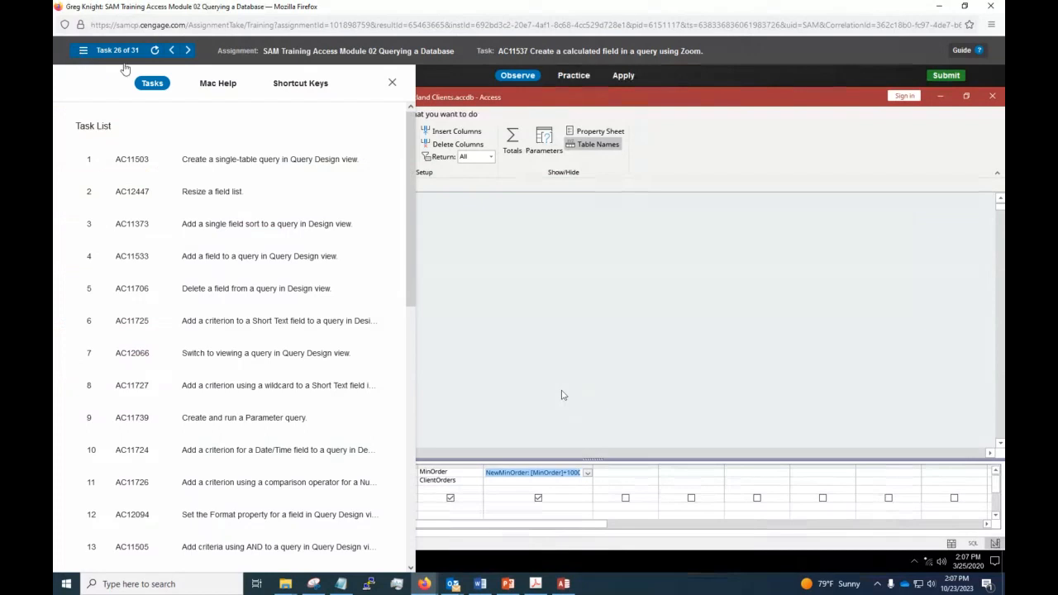
scroll(273, 389, down, 5)
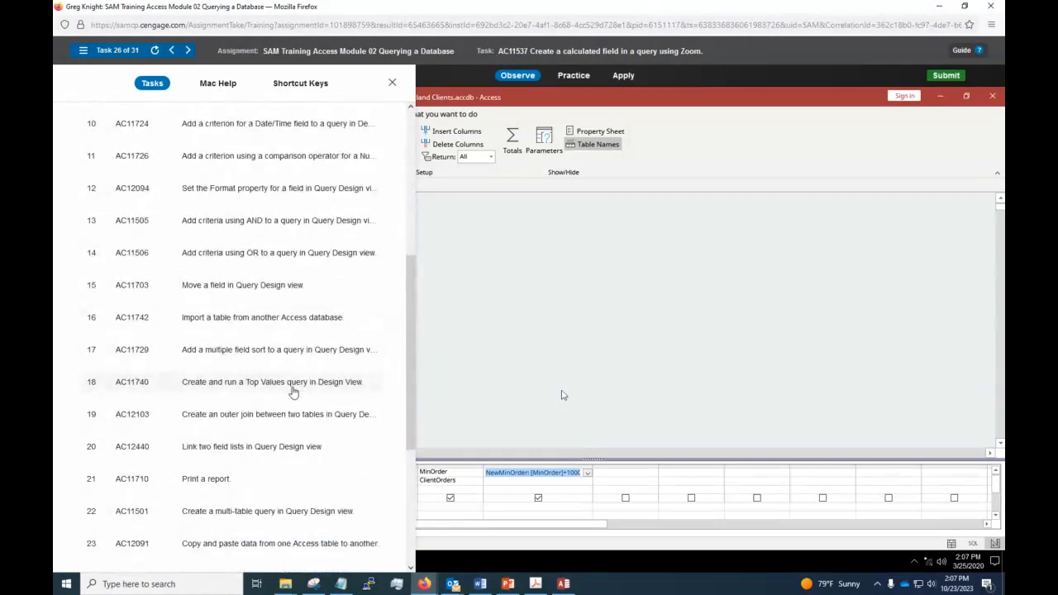
scroll(292, 397, down, 6)
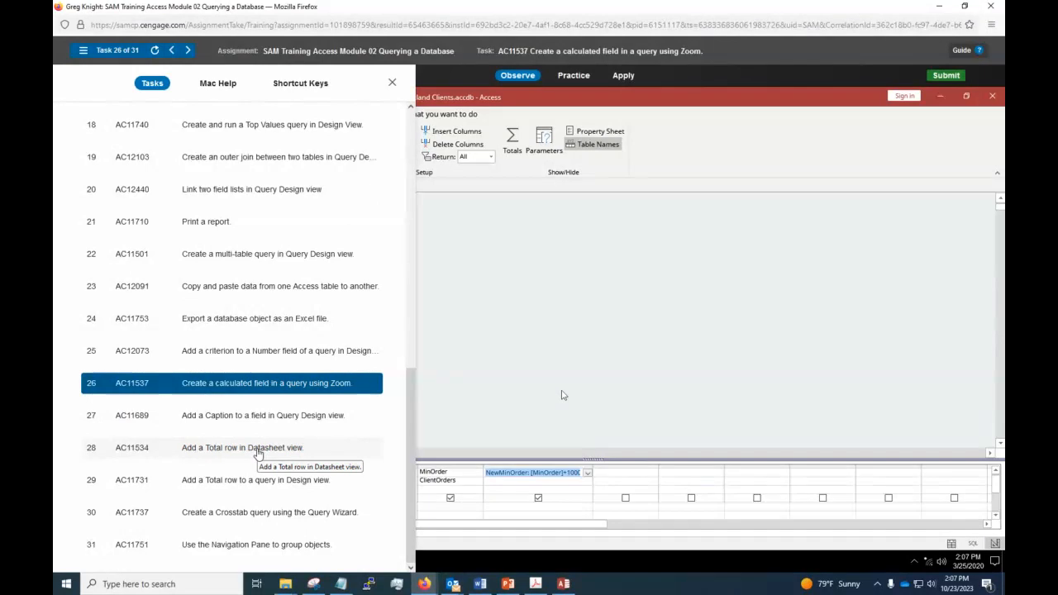
click(297, 482)
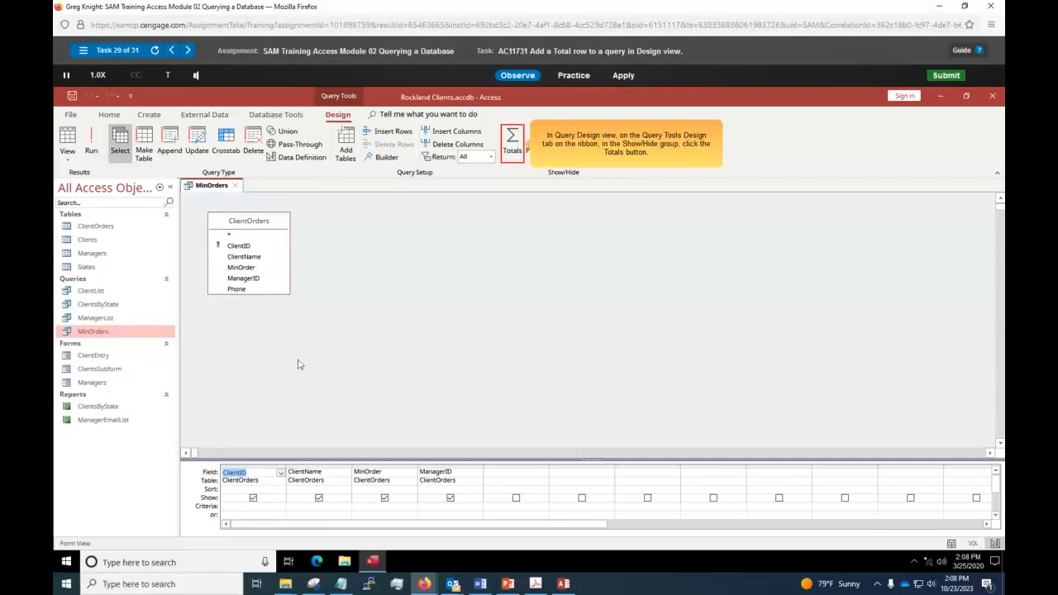
click(513, 142)
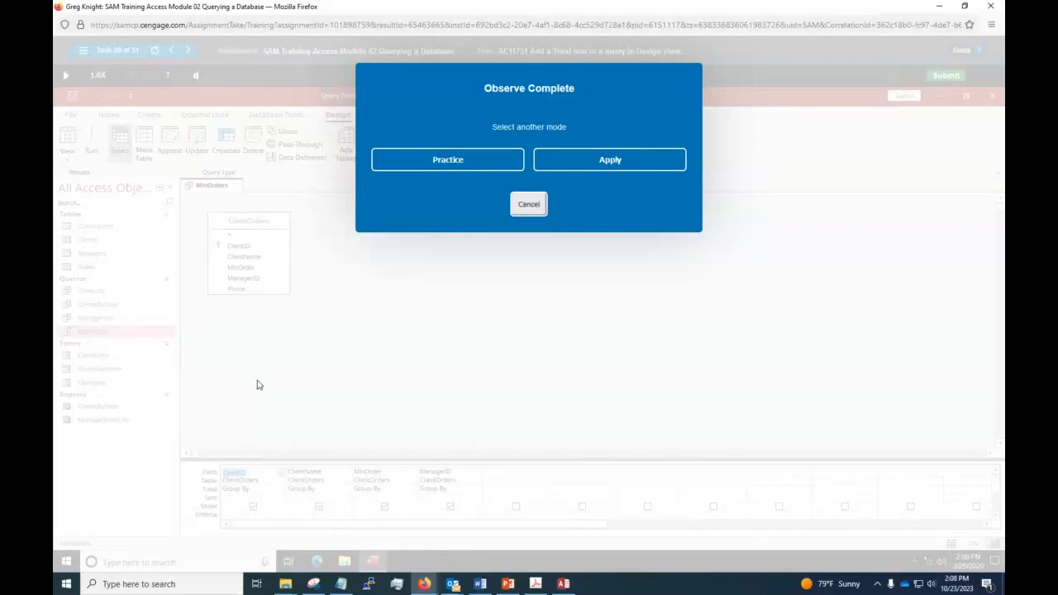
Step: Switch back to Access, hide the Total row in AveragePremium, and show it again with the Premium field selected
key(alt+Tab)
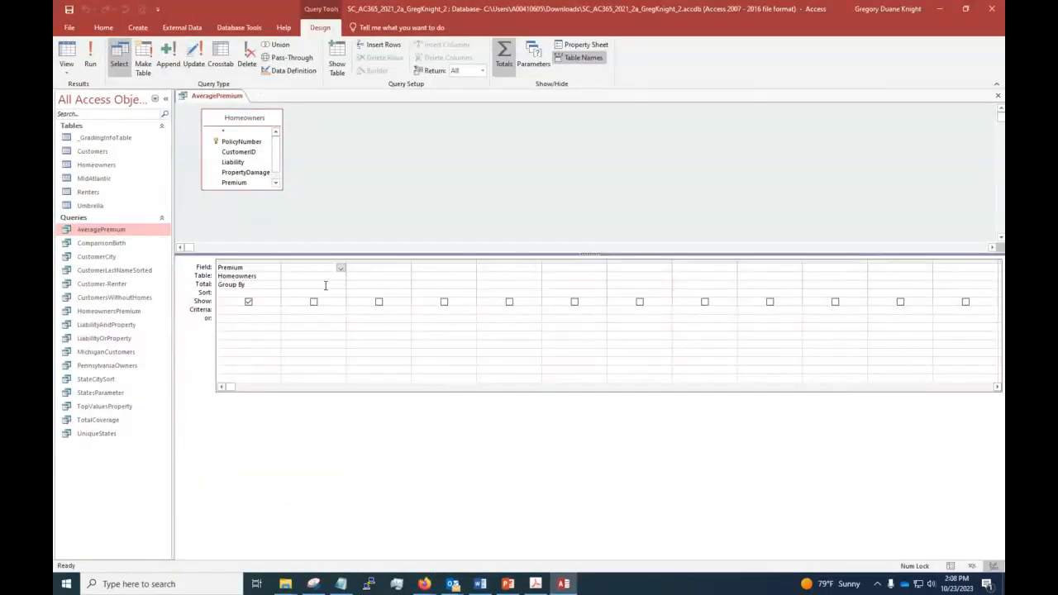
click(304, 267)
right_click(304, 267)
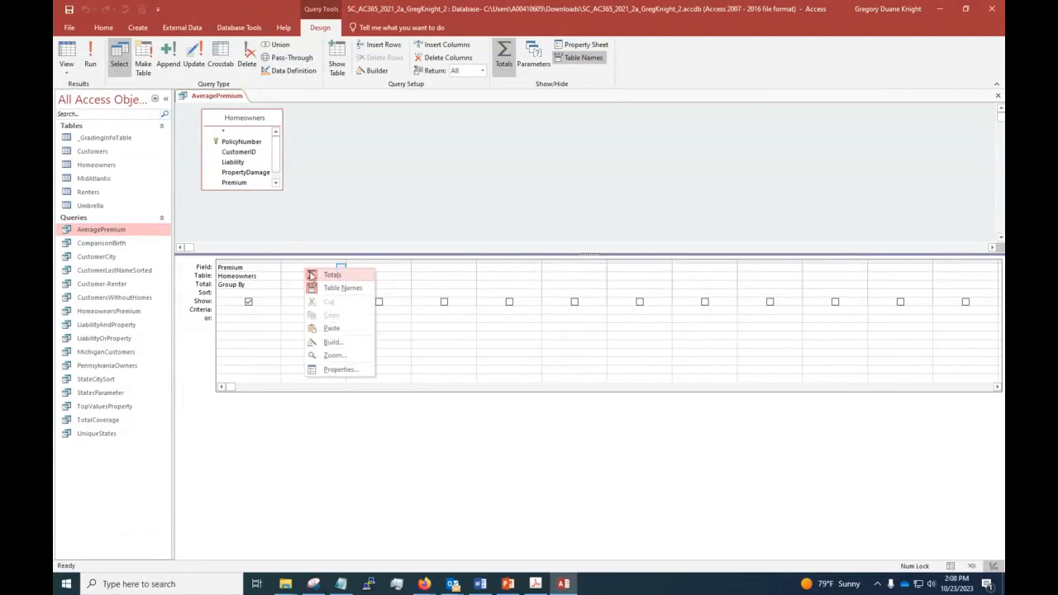
click(332, 274)
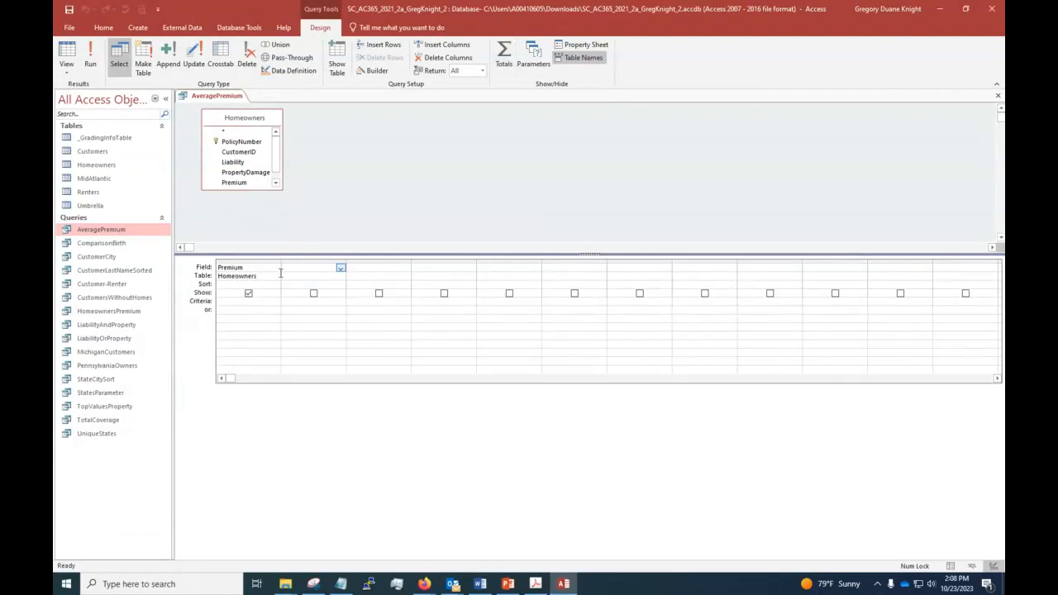
click(247, 228)
click(258, 269)
click(505, 63)
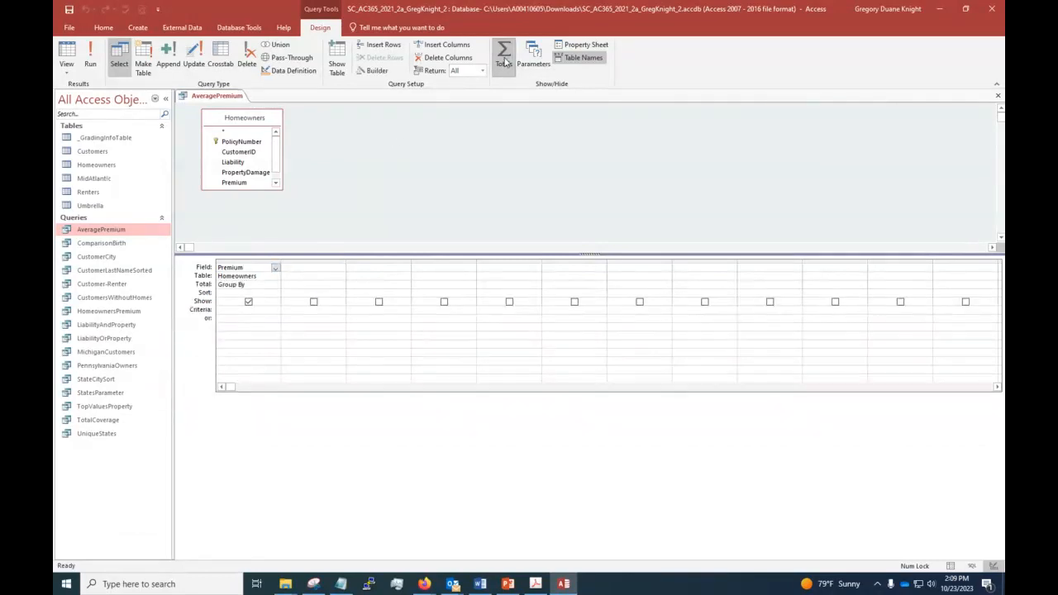
Step: Examine the aggregate functions offered in the Total row for the Premium field and close the list
click(248, 286)
click(275, 285)
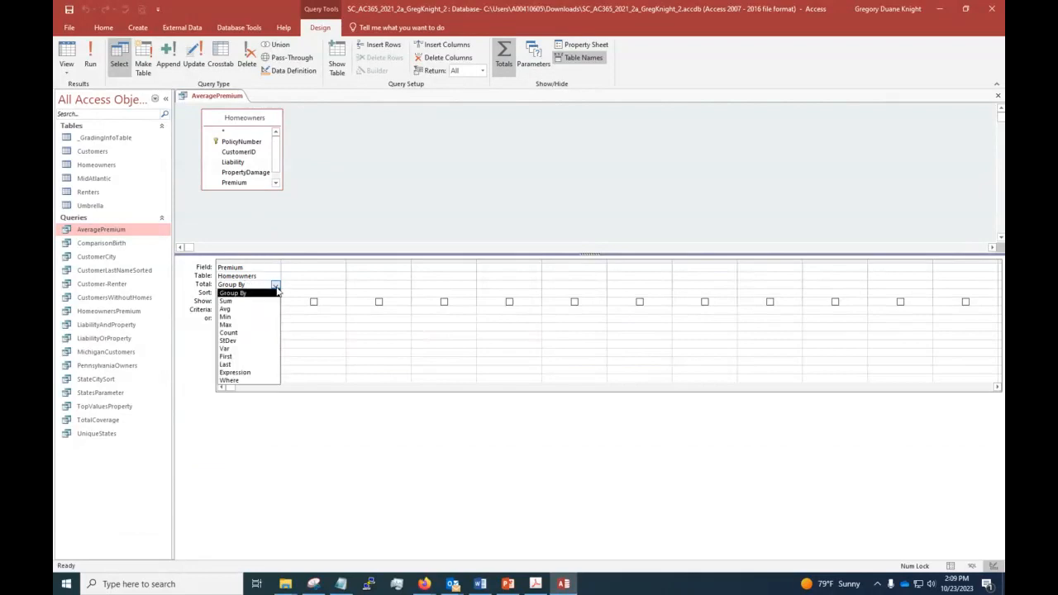
click(277, 287)
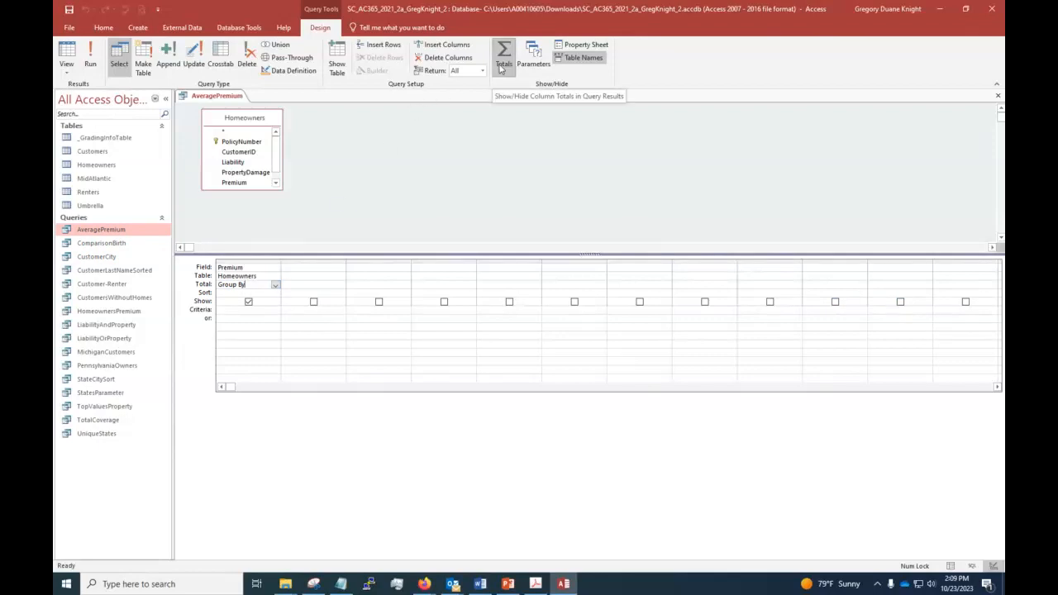
Step: Set the Total row of the Premium field to the Avg function in the AveragePremium design grid
click(275, 279)
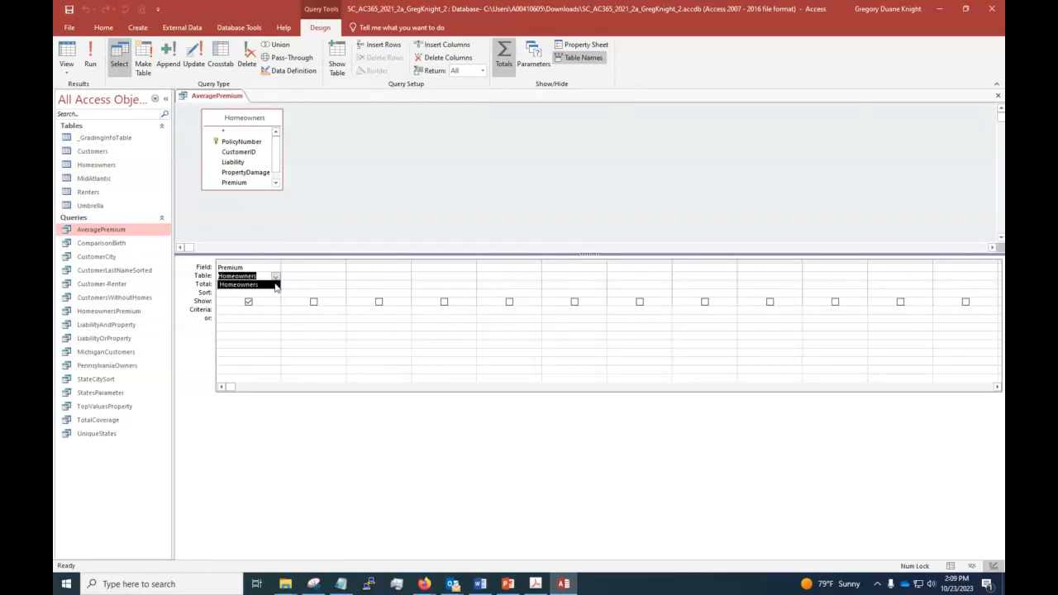
click(275, 286)
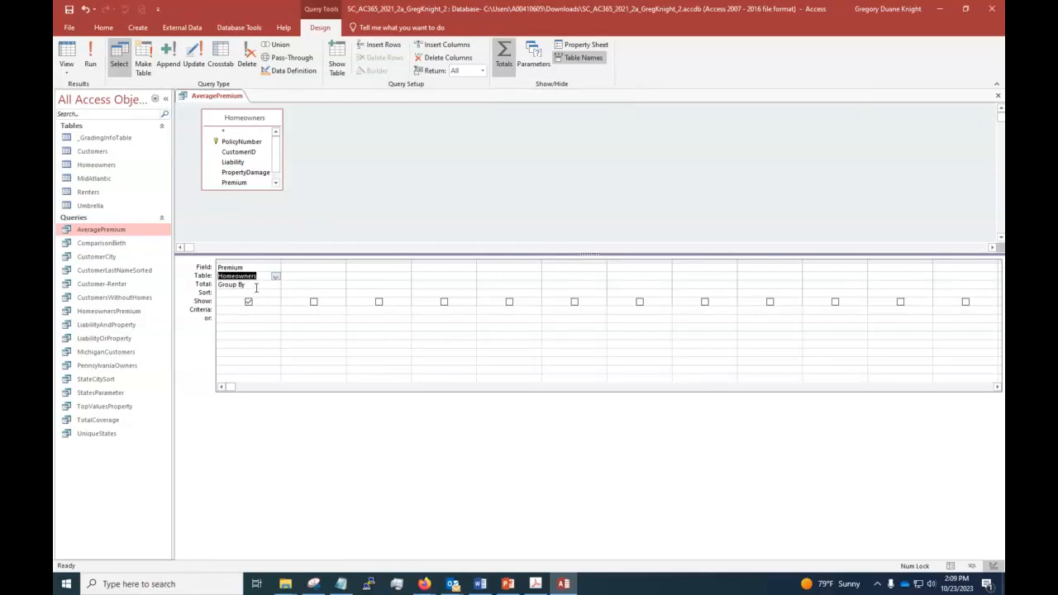
click(256, 285)
click(275, 284)
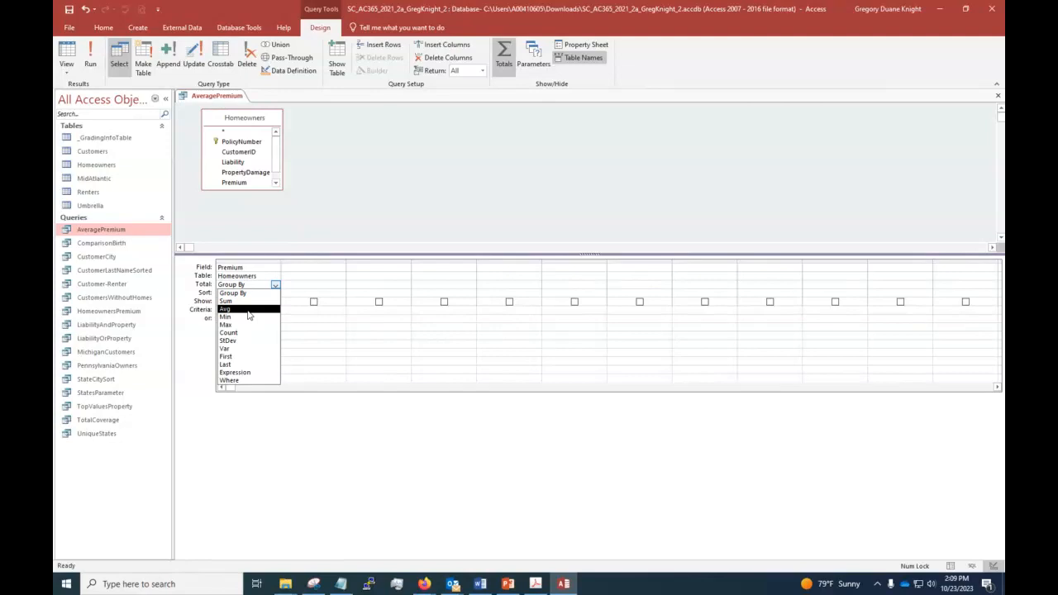
click(248, 310)
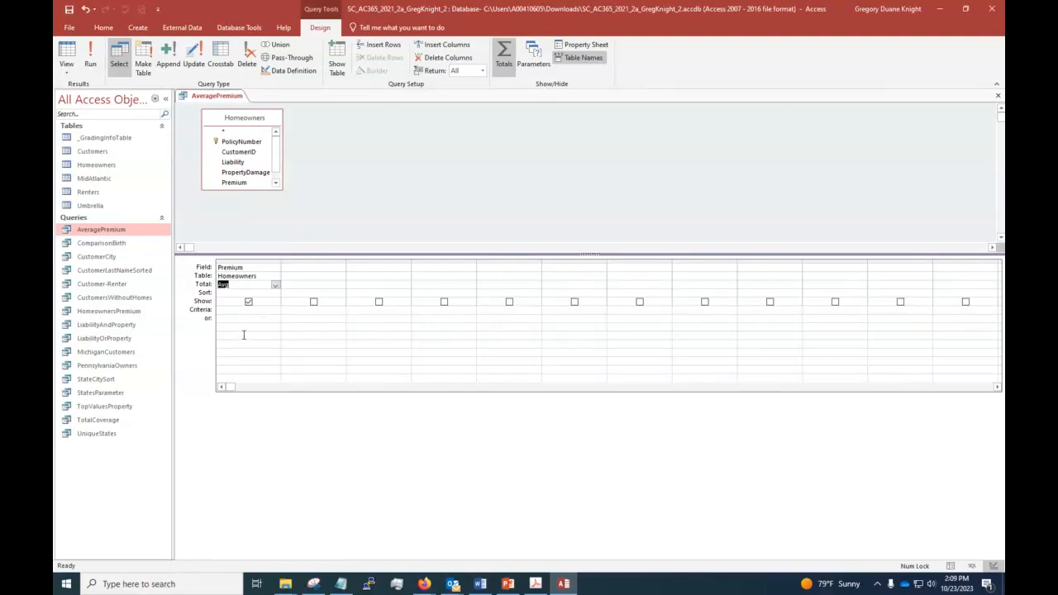
click(232, 347)
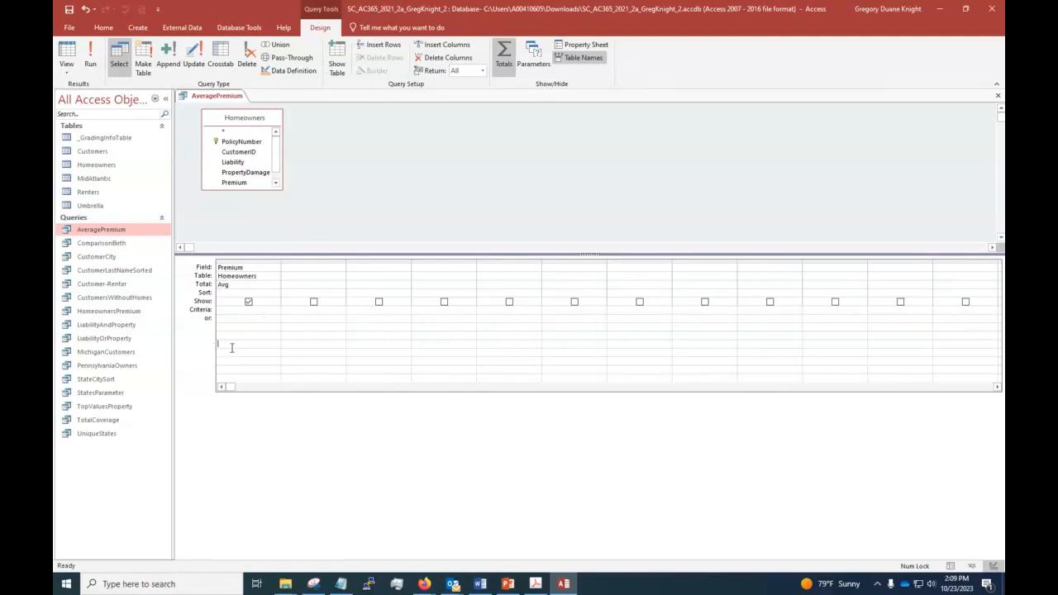
Step: Select the Premium column, show its field properties and enter Avg Prem as the caption
click(244, 261)
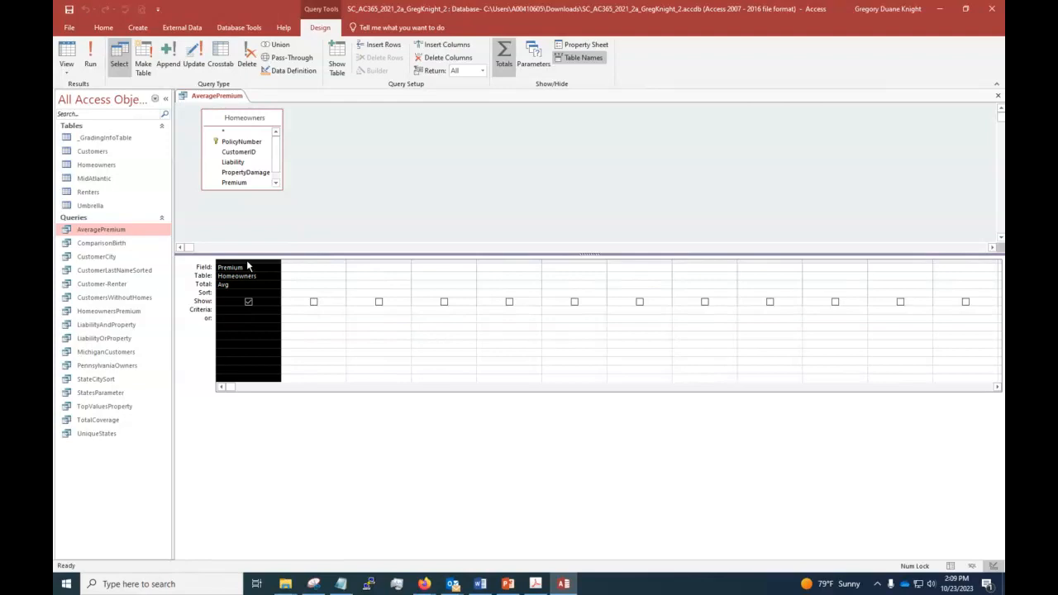
click(583, 45)
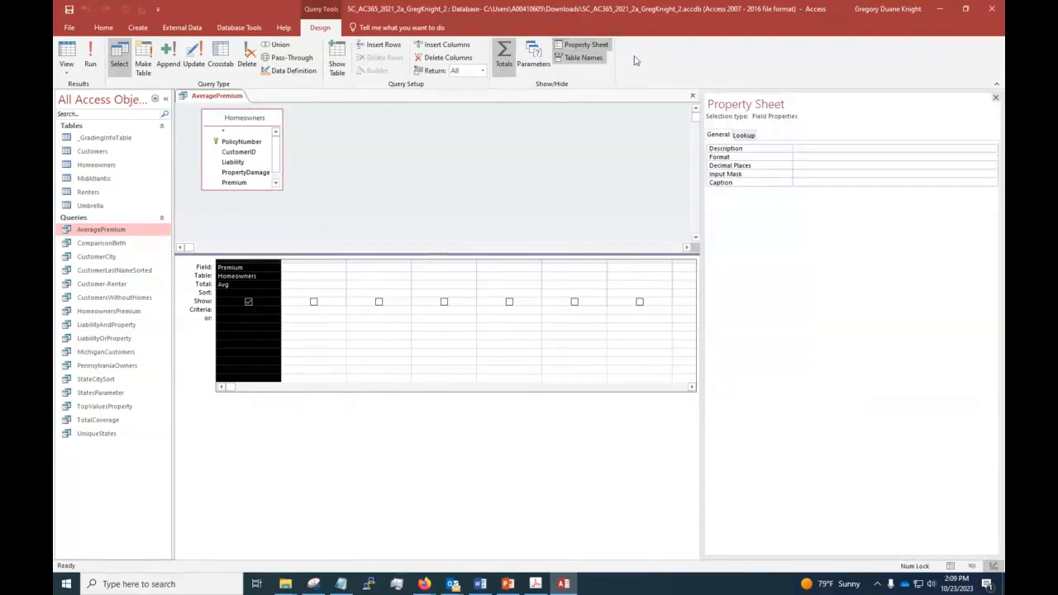
click(808, 181)
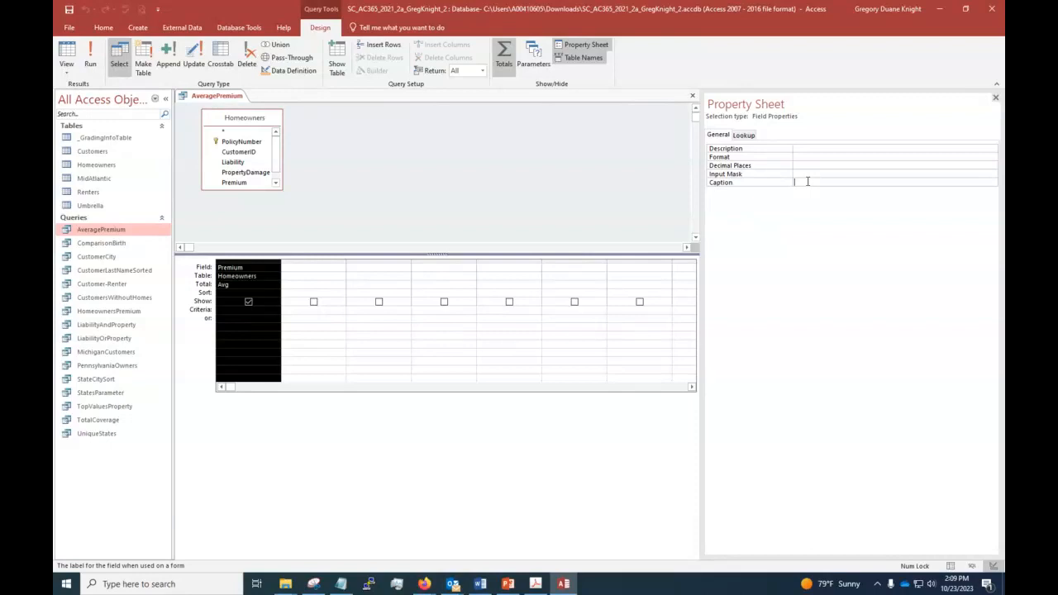
text(Avg Prem)
key(BackSpace)
key(BackSpace)
text(g)
Step: View the AveragePremium results in Datasheet view and close the query
click(66, 69)
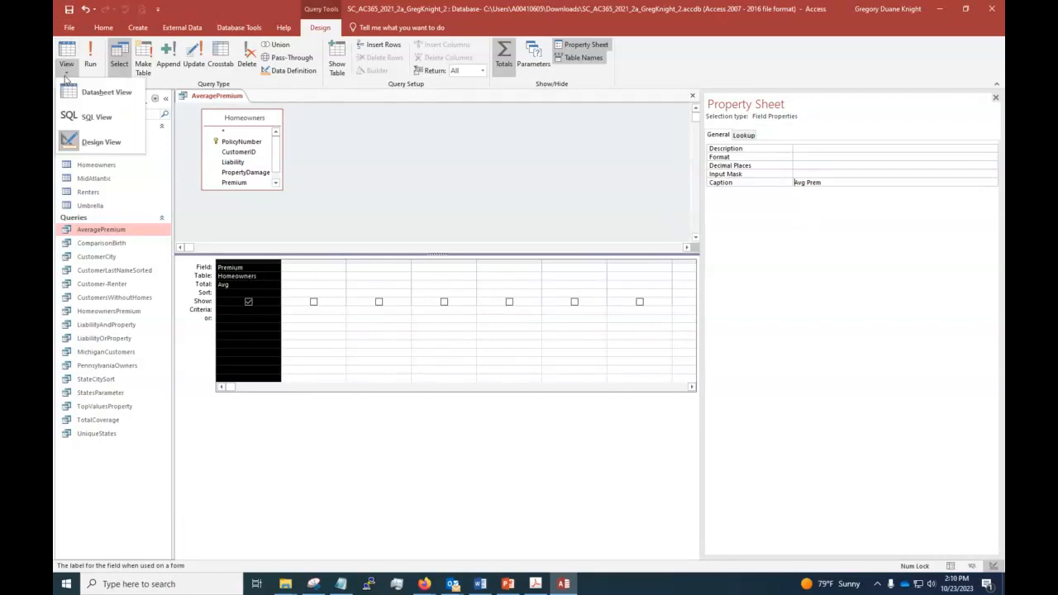
click(71, 94)
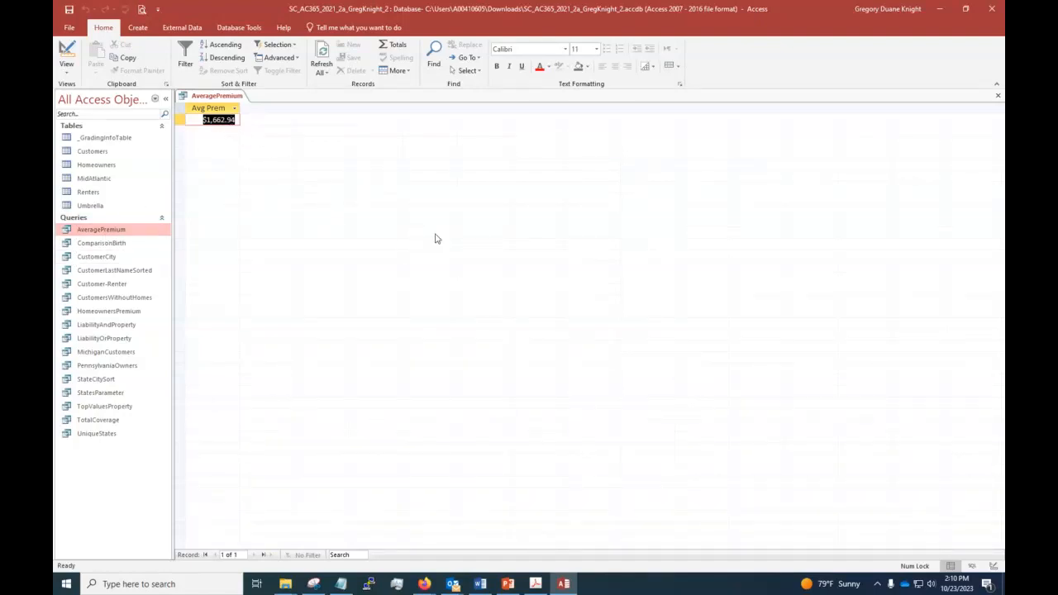
click(998, 98)
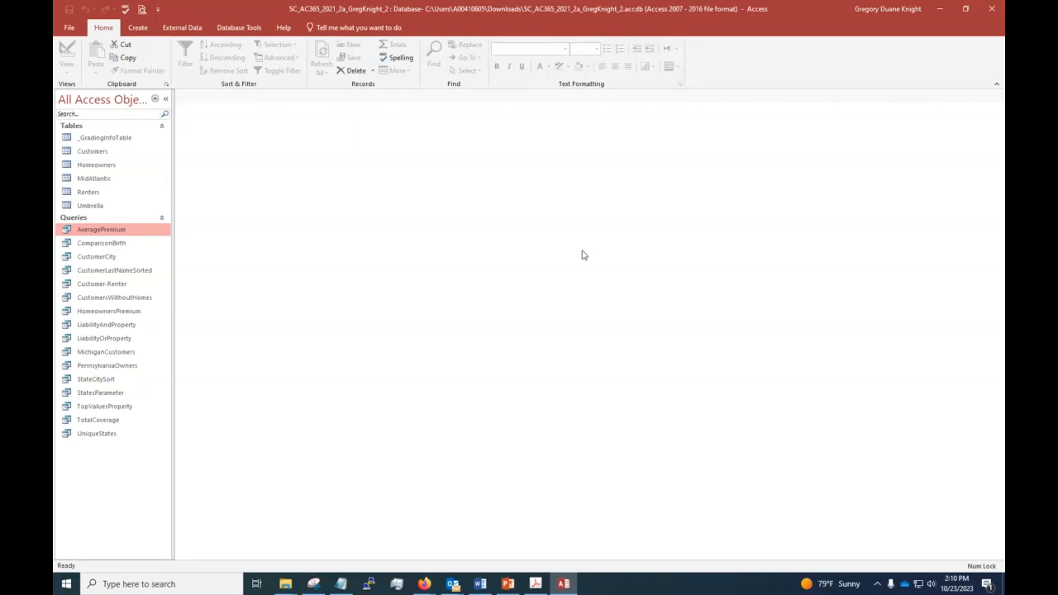
Step: Open the CustomersWithoutHomes query in Design view
right_click(88, 299)
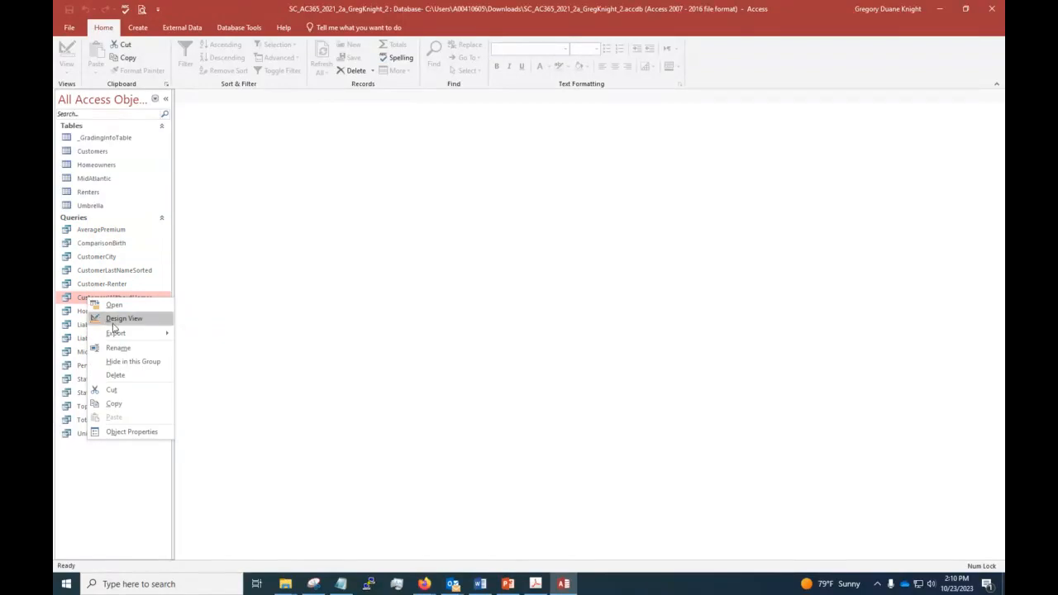
click(115, 318)
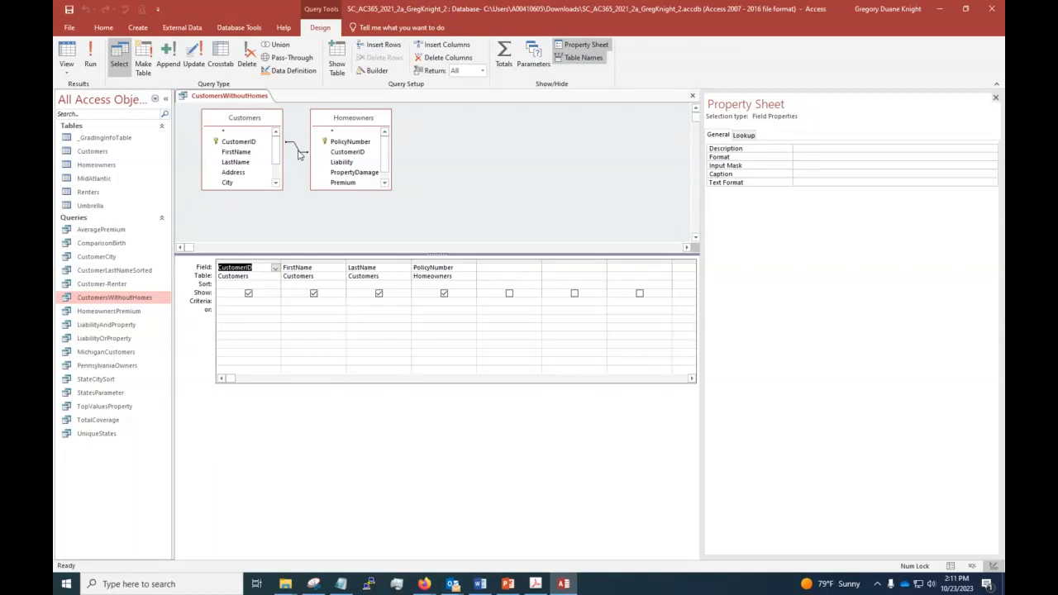
click(299, 154)
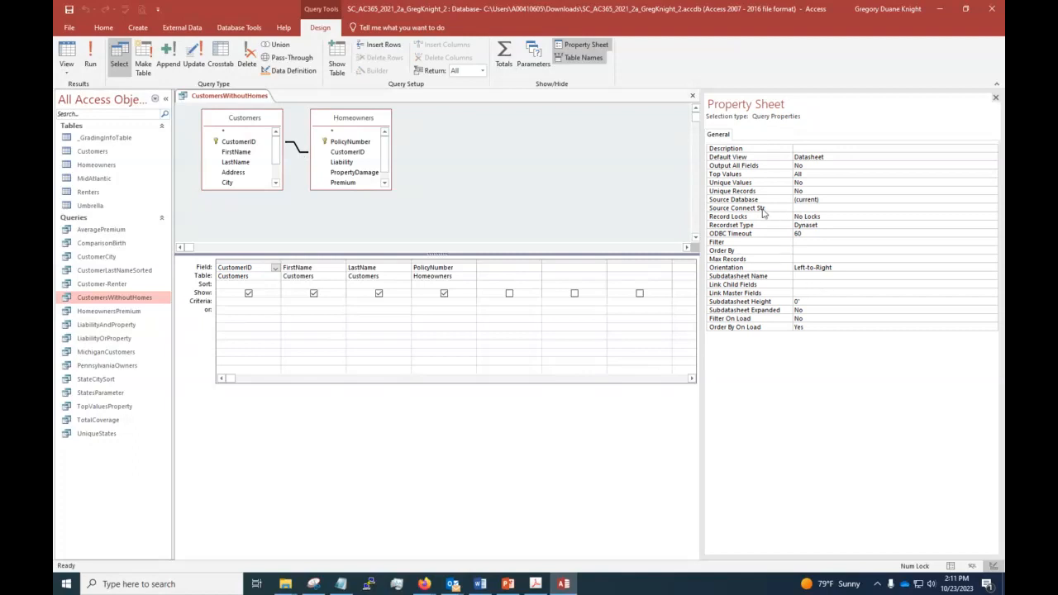
right_click(300, 152)
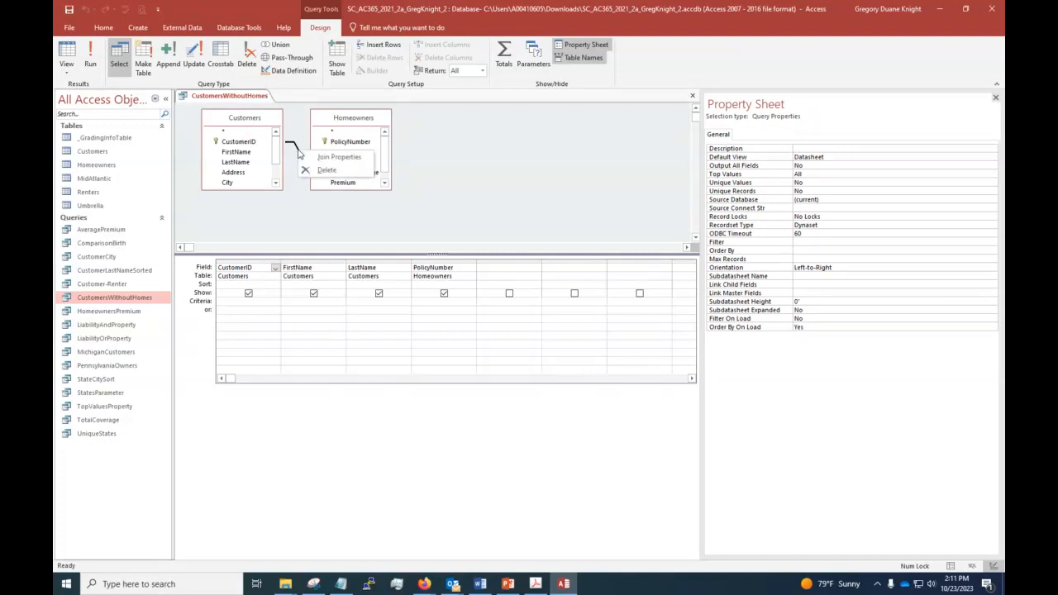
click(337, 157)
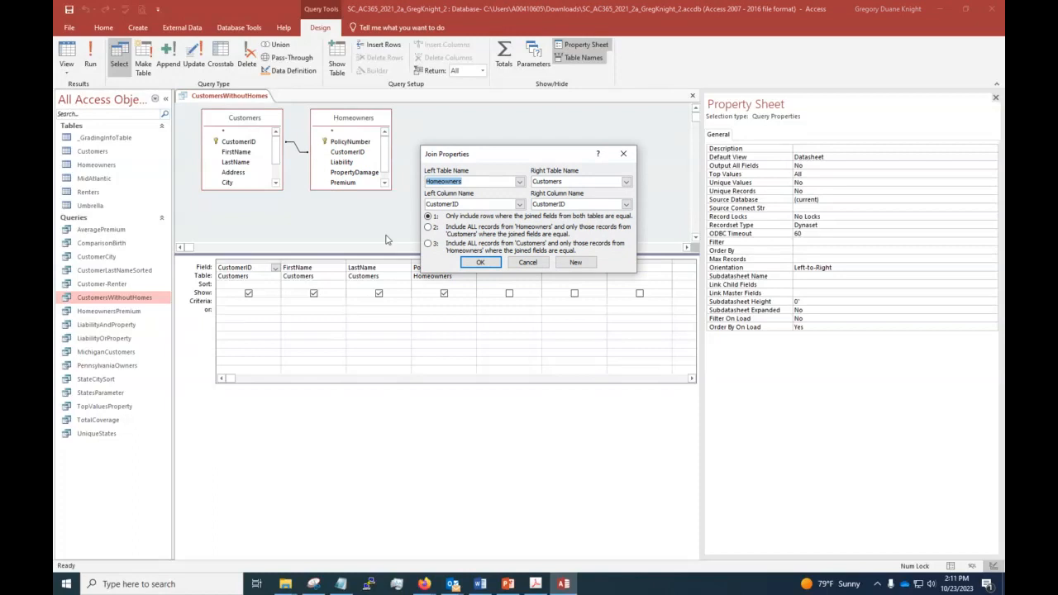
click(527, 262)
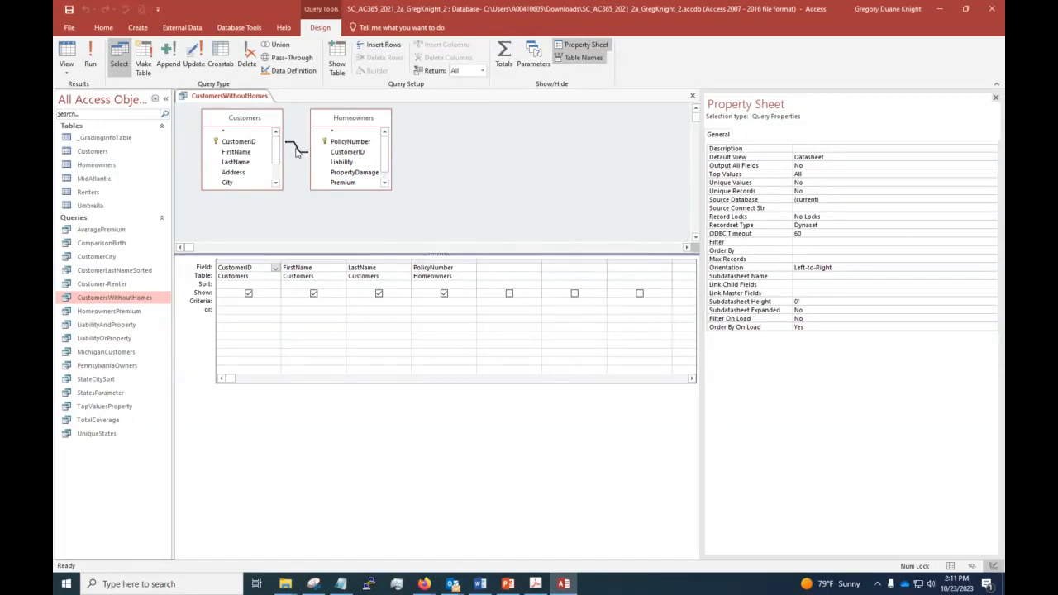
Step: Change the Customers–Homeowners join to include all records from Customers and only matching records from Homeowners
right_click(296, 153)
click(337, 157)
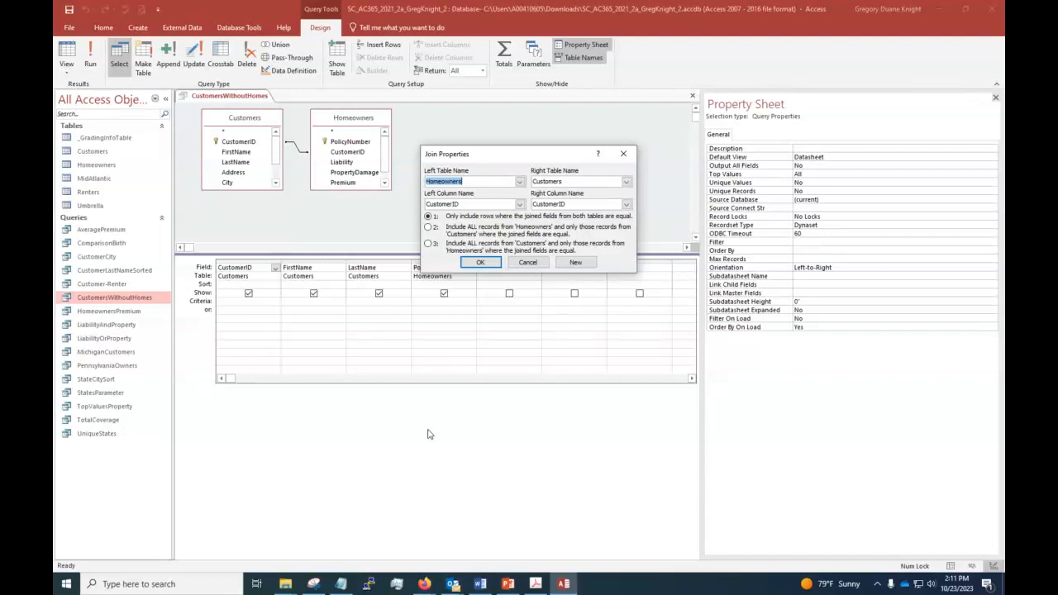
click(428, 227)
click(428, 244)
click(489, 262)
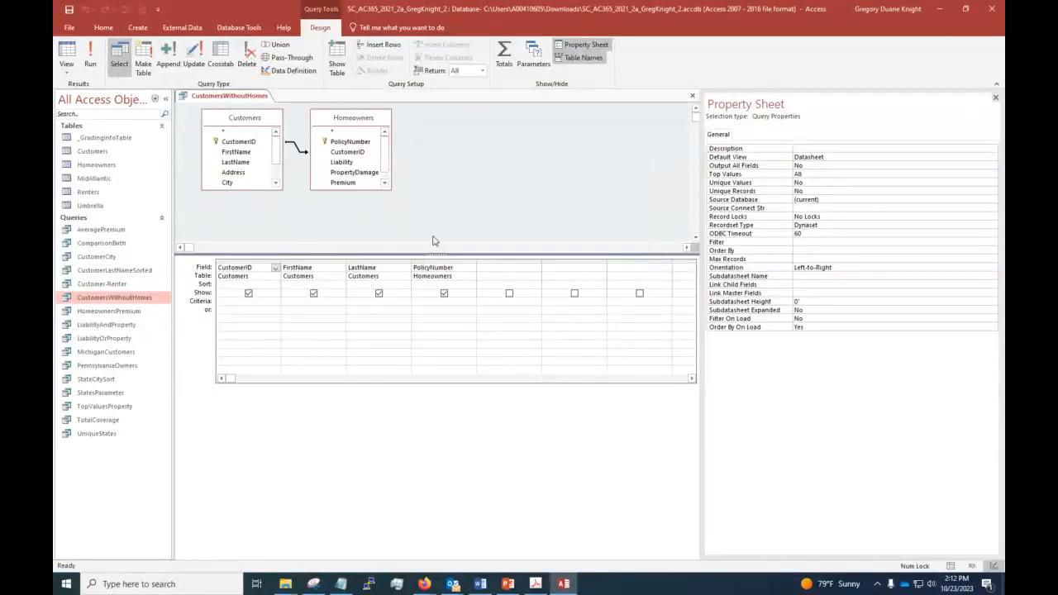
Step: Check the CustomersWithoutHomes records in Datasheet view and return to Design view
click(67, 72)
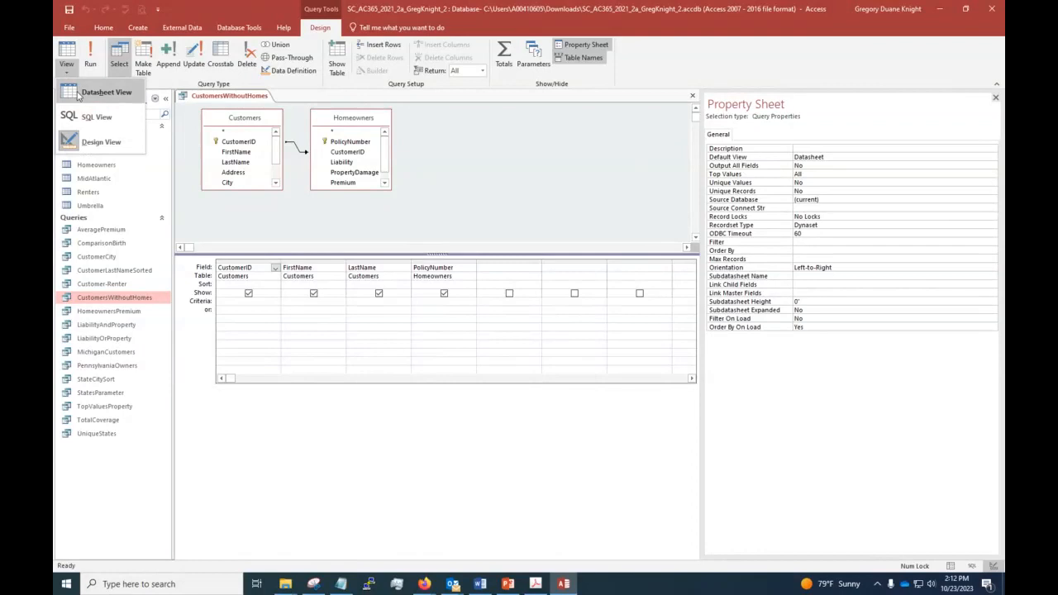
click(99, 93)
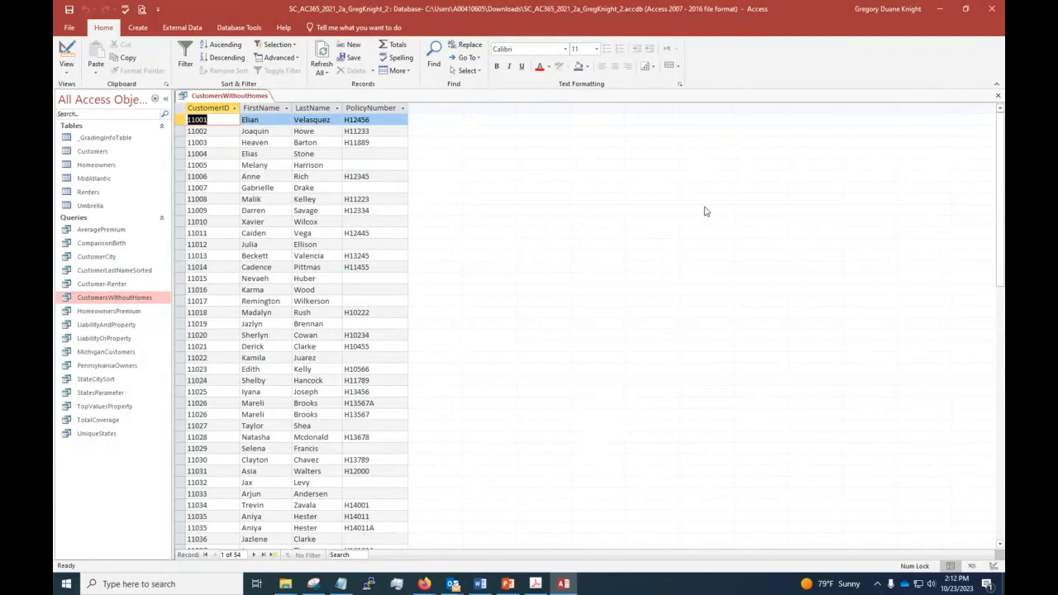
click(68, 29)
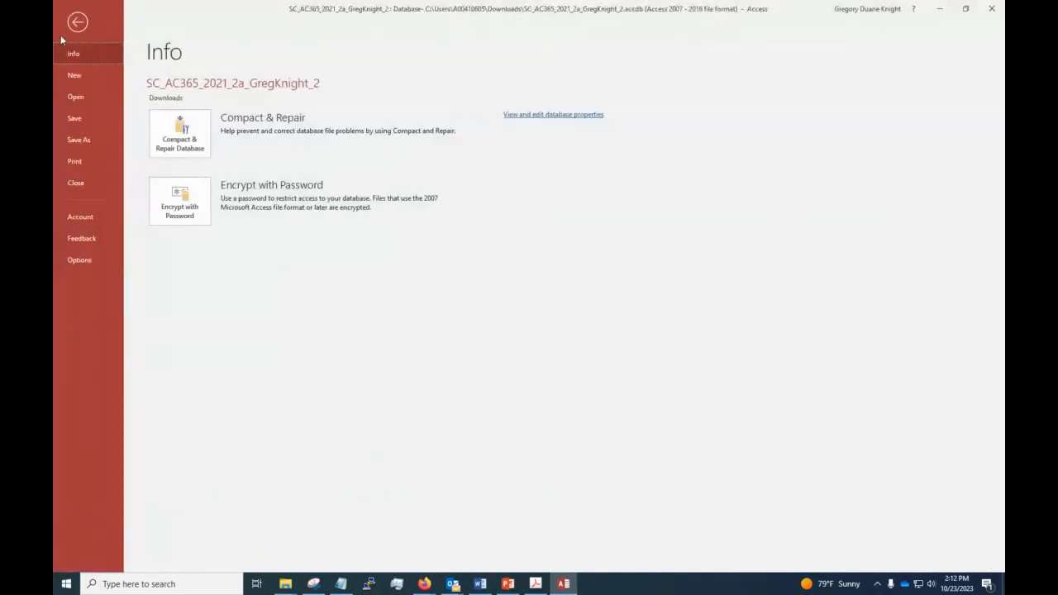
click(77, 23)
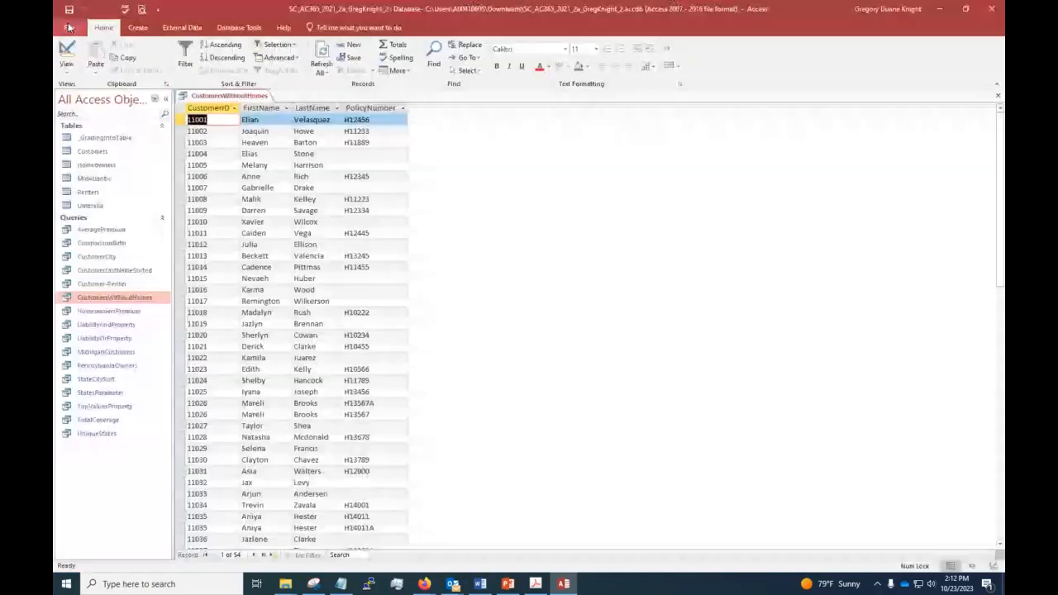
click(66, 66)
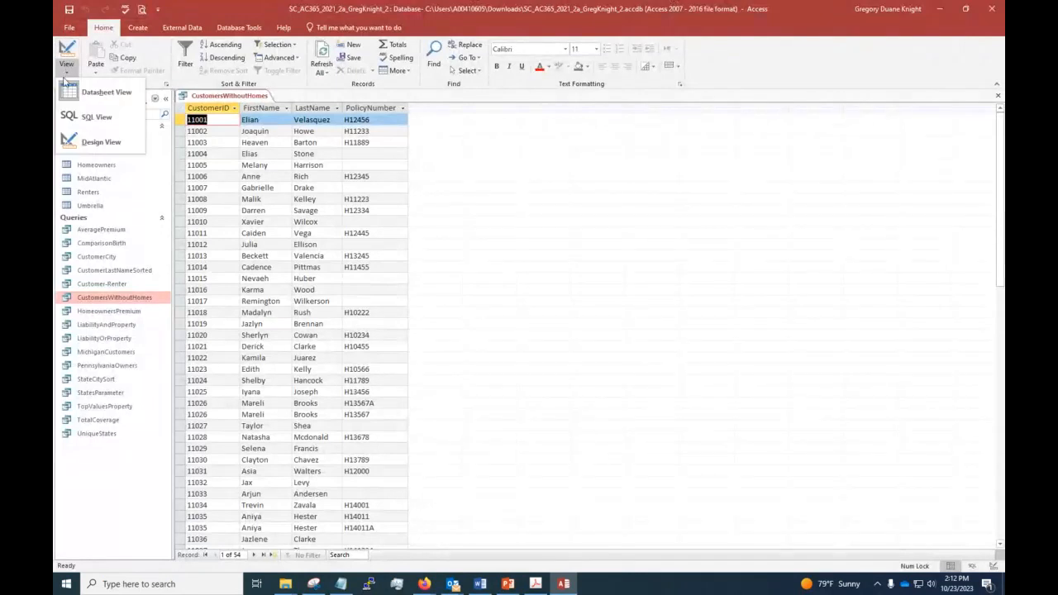
click(98, 141)
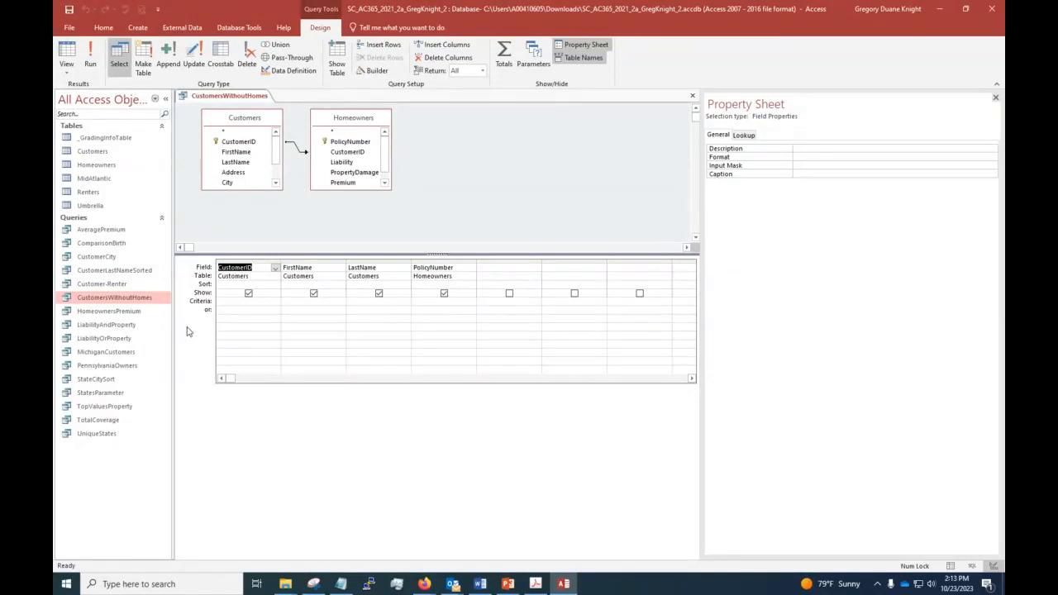
Step: Sort the LastName field in ascending order in the CustomersWithoutHomes design grid
click(398, 284)
click(405, 285)
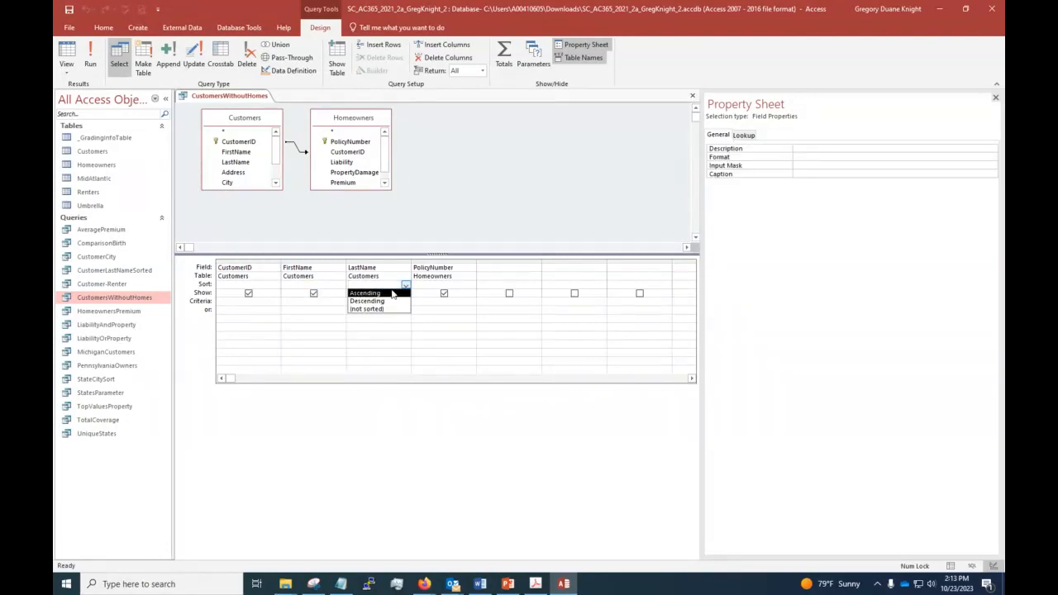
click(394, 294)
click(386, 334)
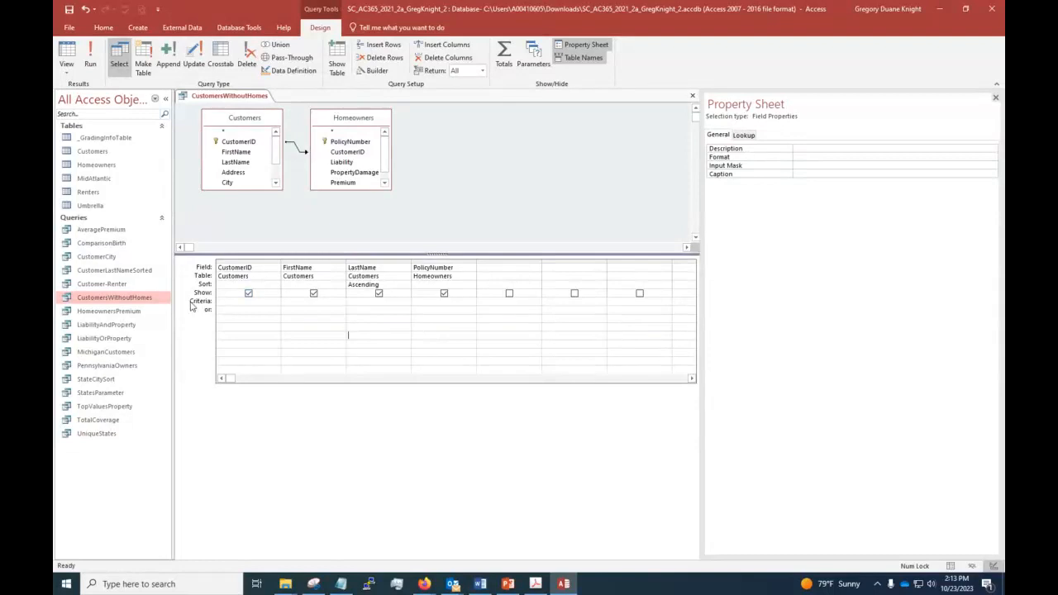
Step: Try the IsNull function as the PolicyNumber criterion, and cut the entry back to Is
click(418, 302)
text(Is)
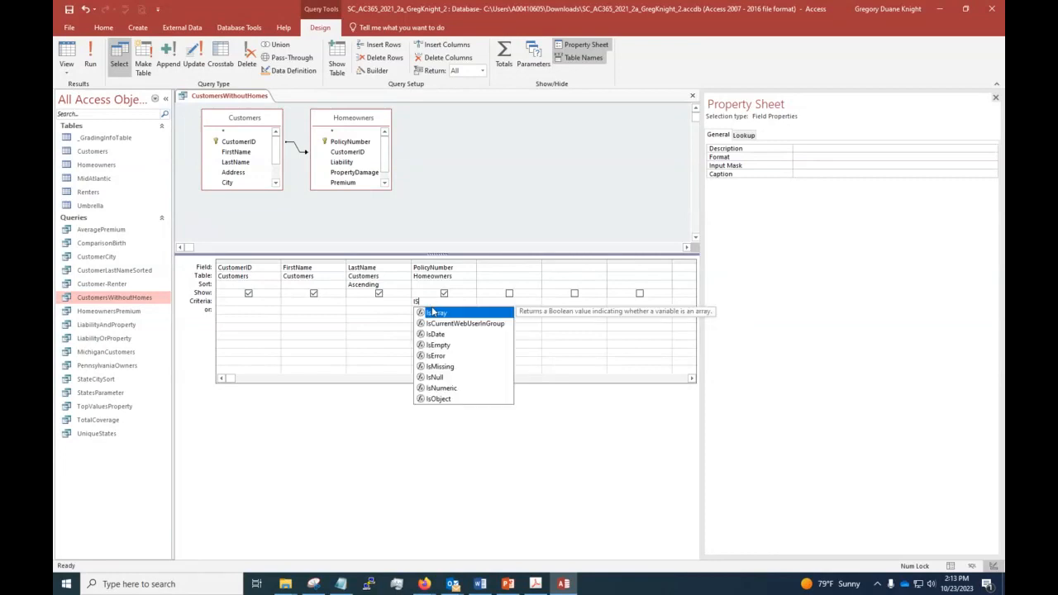
click(436, 376)
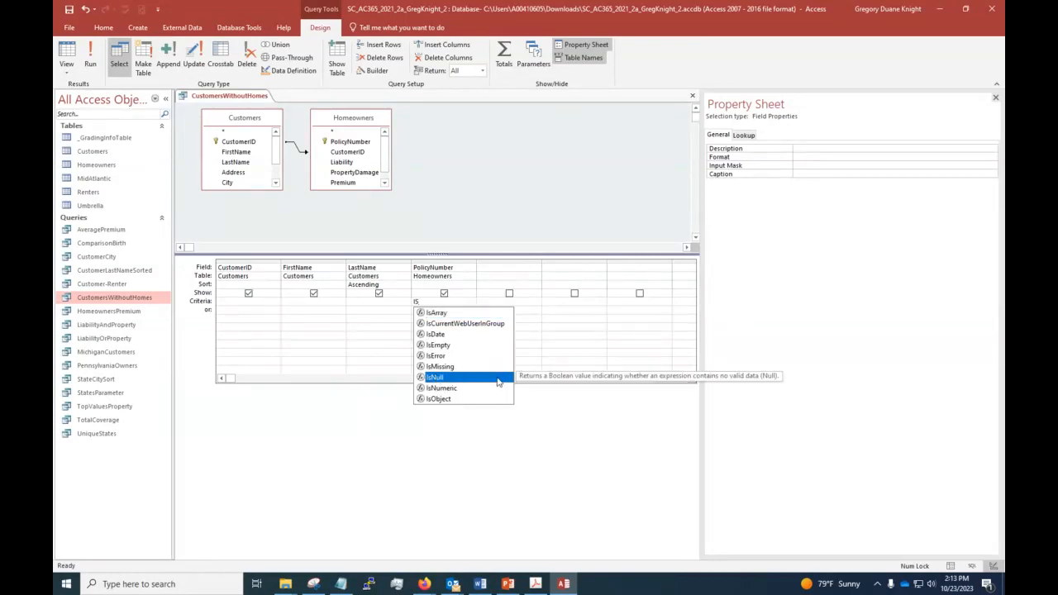
double_click(450, 380)
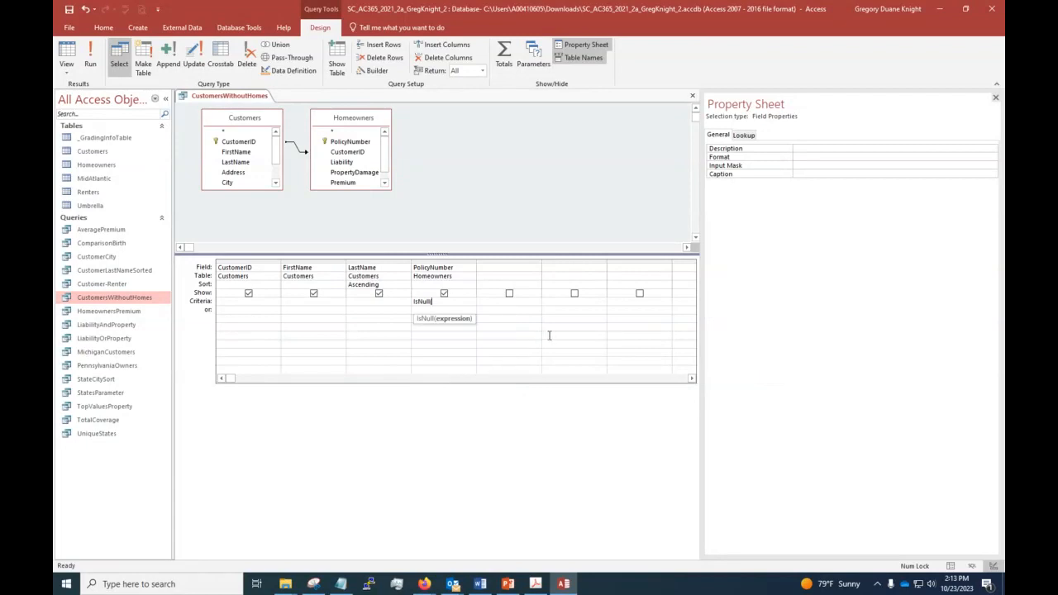
click(549, 335)
click(533, 326)
key(BackSpace)
key(BackSpace)
key(BackSpace)
key(BackSpace)
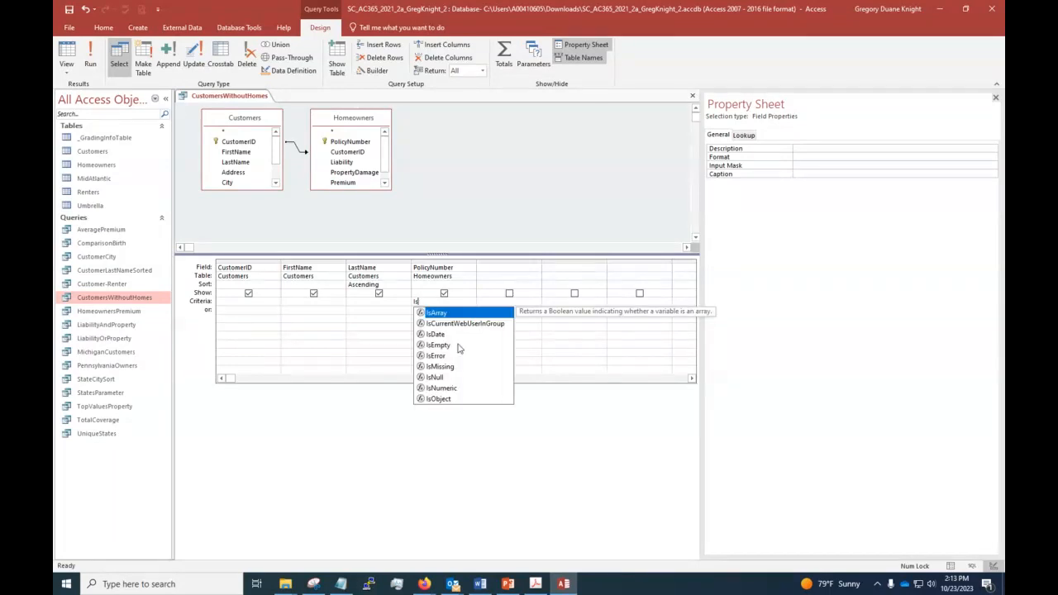
Step: Complete the PolicyNumber criterion as Is Null
text(Nu)
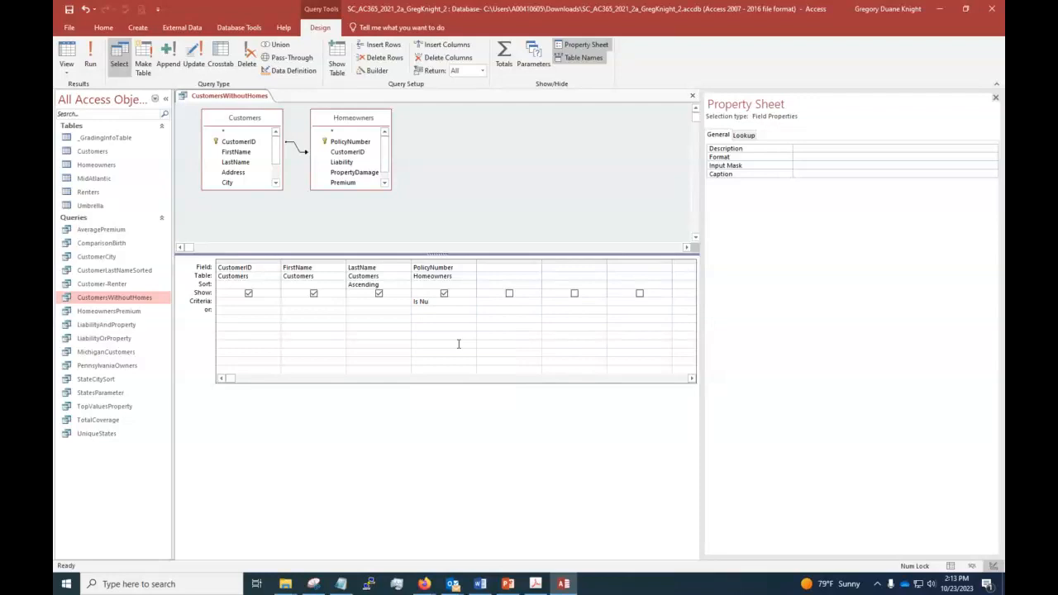
text(ll)
key(Tab)
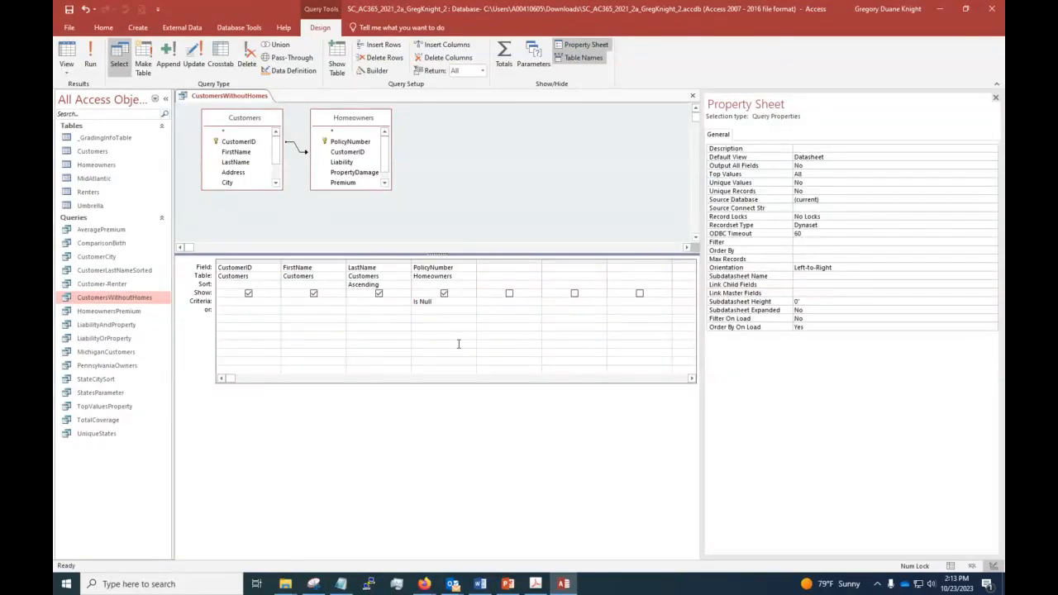
click(455, 325)
click(443, 306)
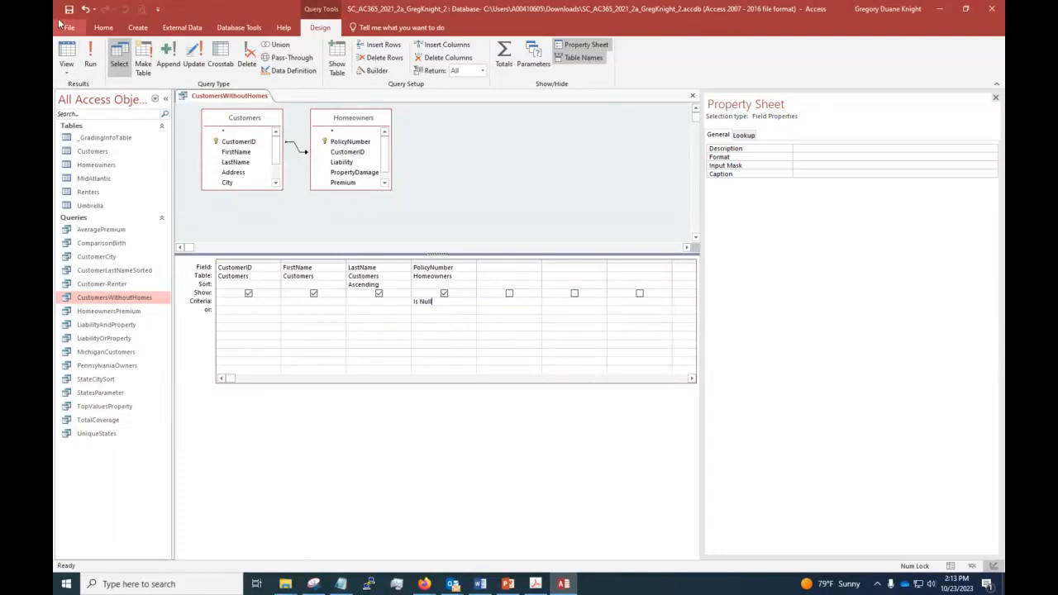
Step: Check the CustomersWithoutHomes query's records in Datasheet view and close the query
click(61, 73)
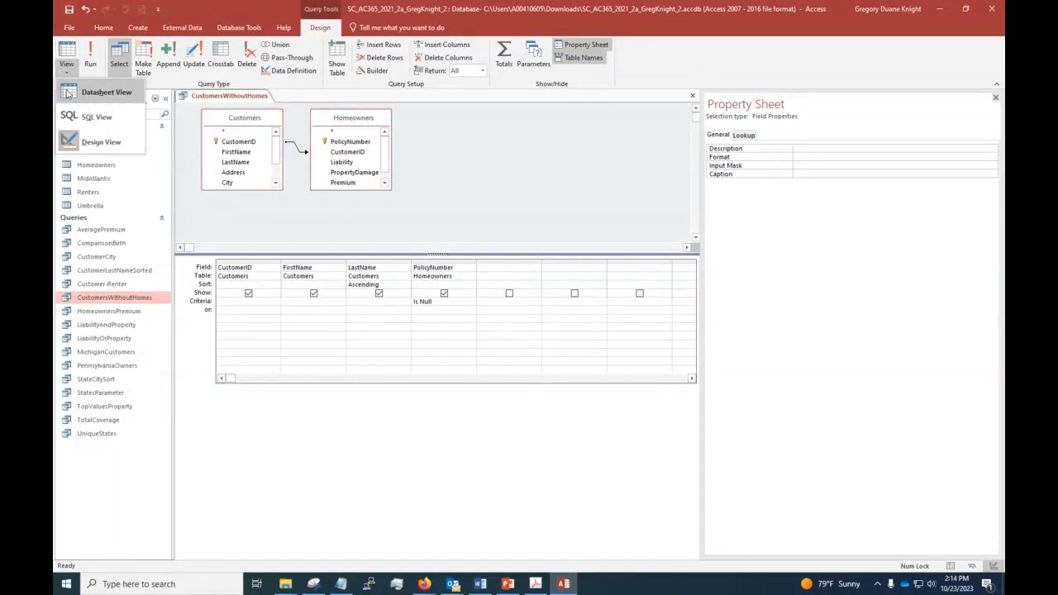
click(66, 89)
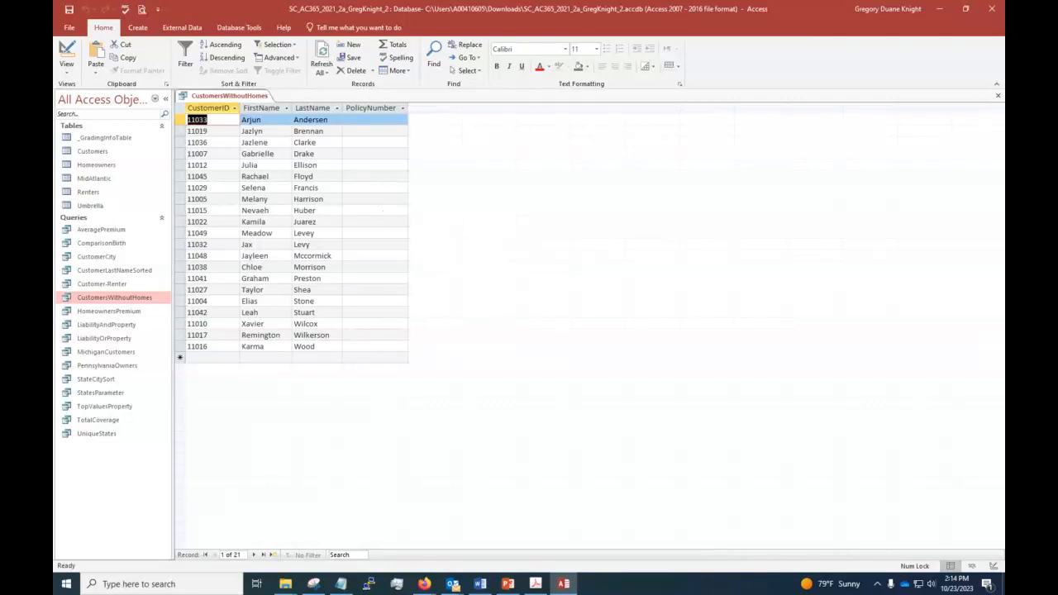
click(997, 96)
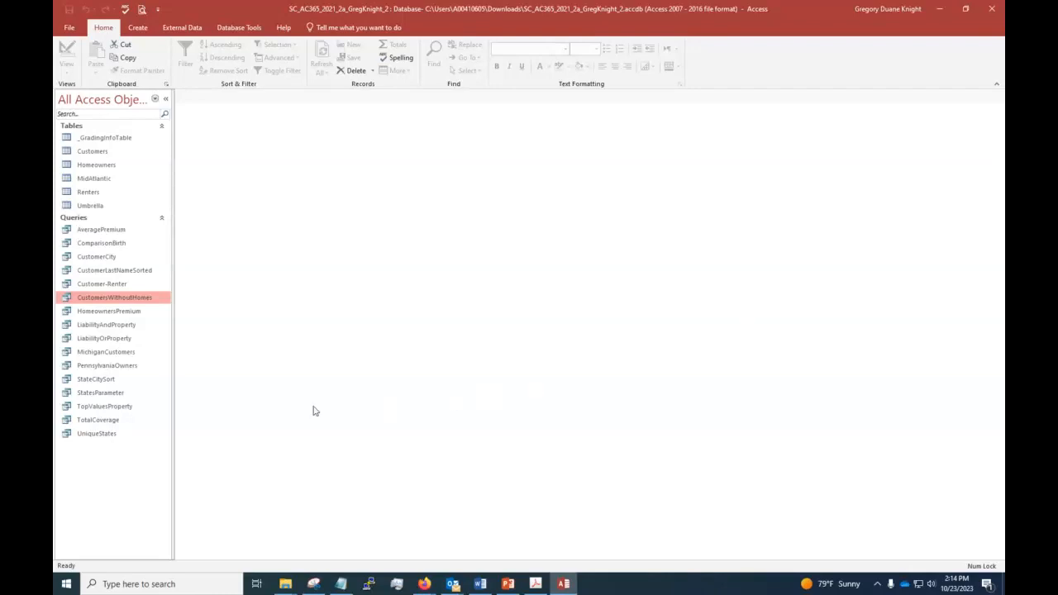
Step: Open the UniqueStates query in Design view and set the State field's sort to Ascending
right_click(80, 434)
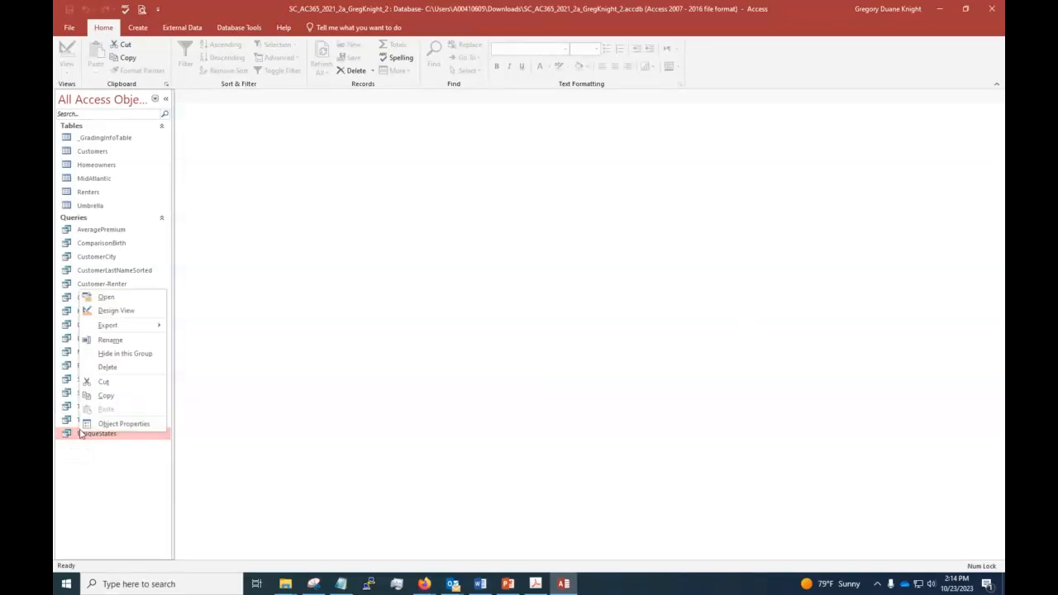
click(122, 309)
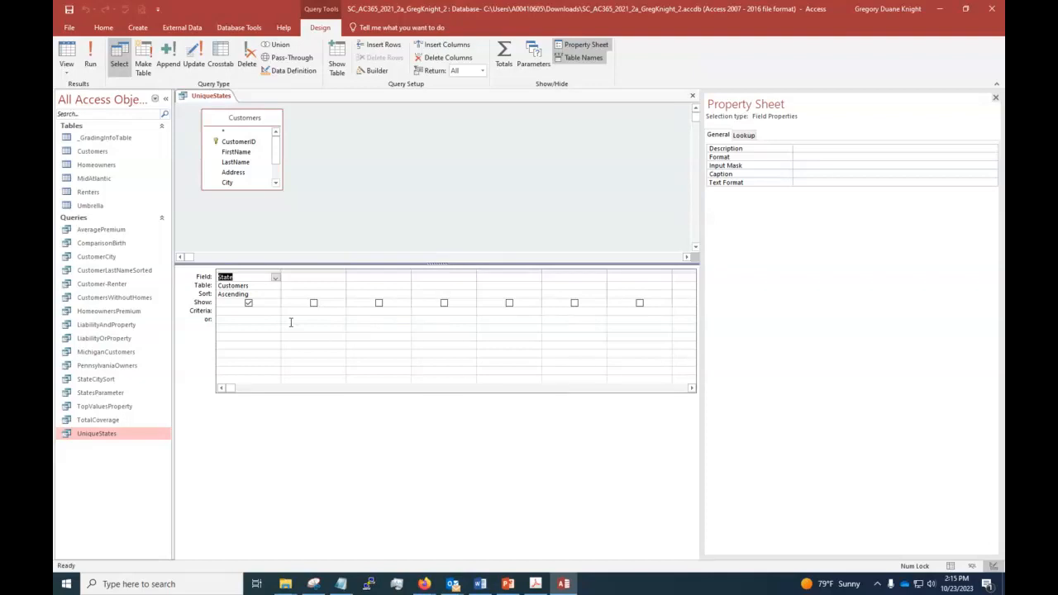
click(248, 295)
click(276, 295)
click(277, 302)
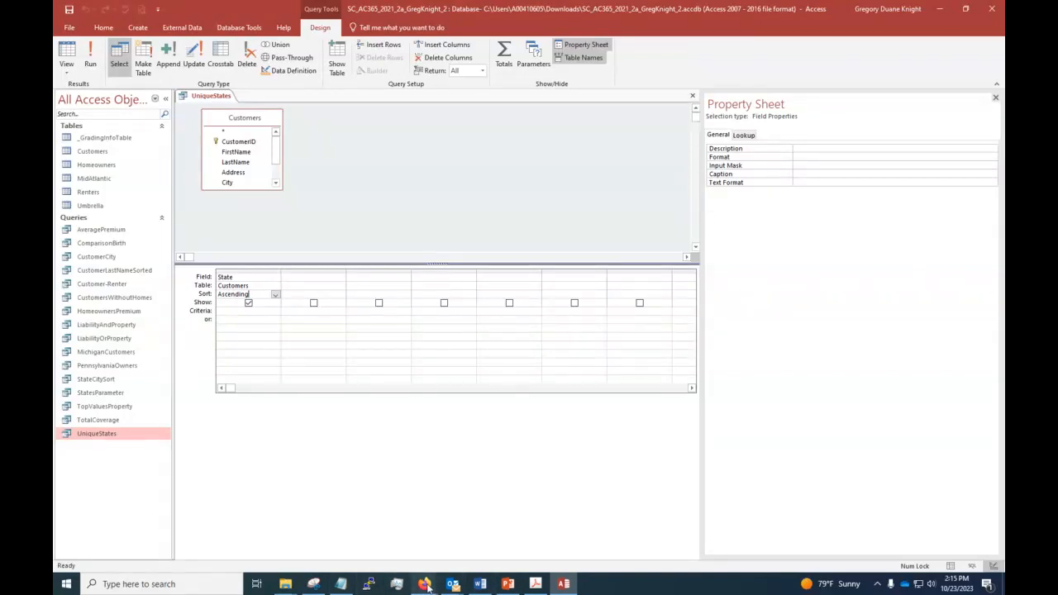
Step: Switch to the SAM Training window in Firefox and open its task list
mouse_move(431, 587)
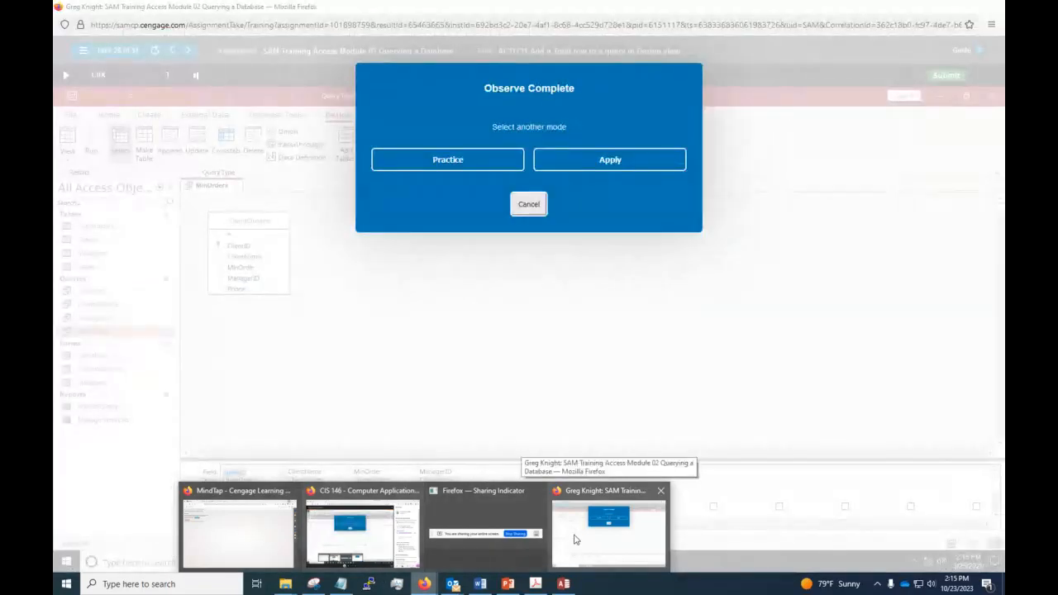
click(575, 539)
click(528, 205)
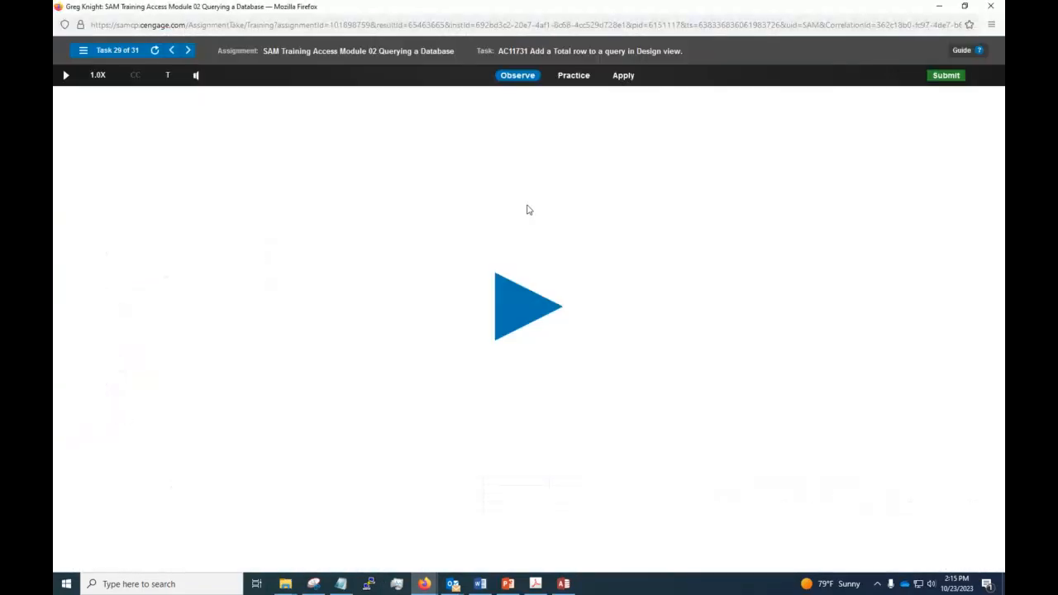
click(82, 51)
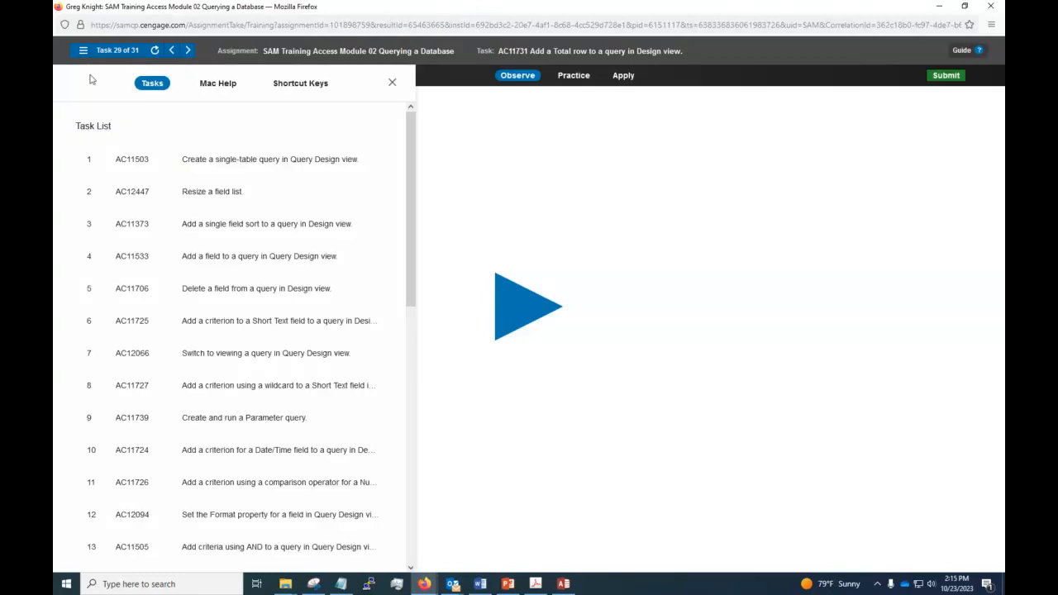
Step: Look through the Access Module 02 training task list for a task that matches the UniqueStates query
scroll(236, 406, down, 5)
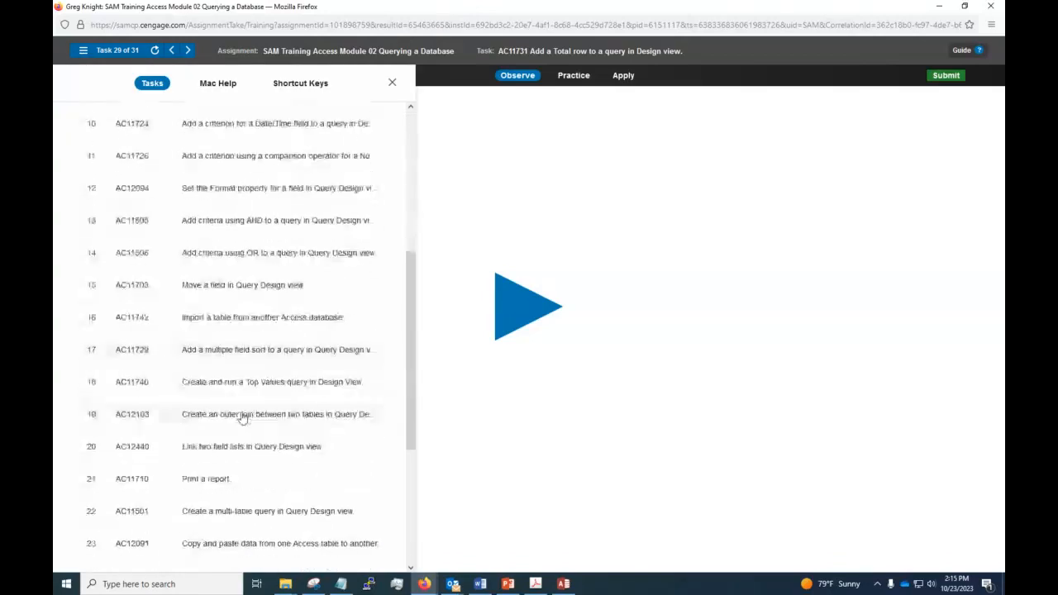
scroll(251, 423, down, 3)
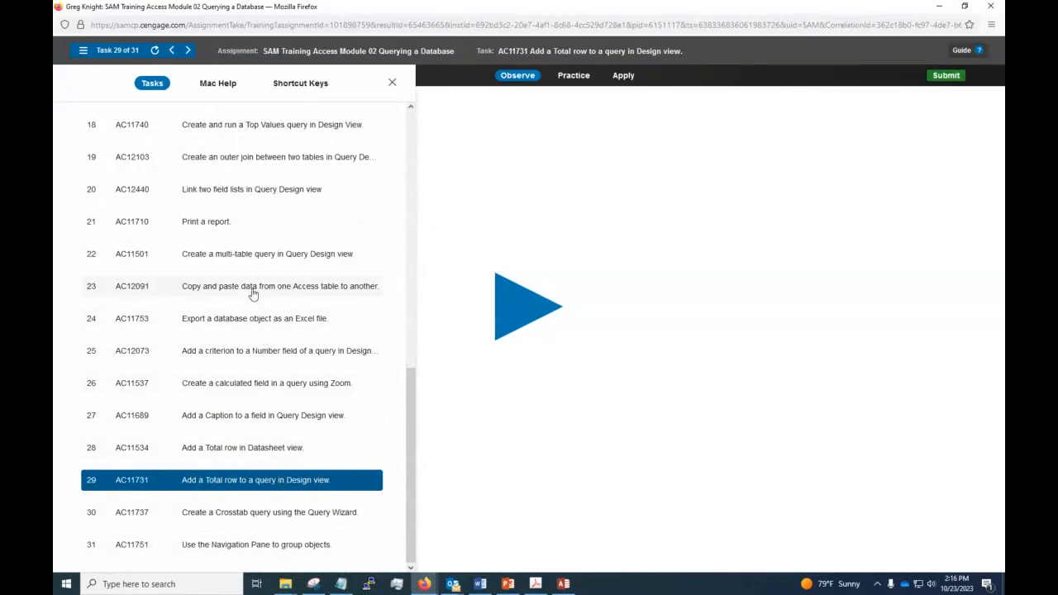
scroll(253, 263, up, 3)
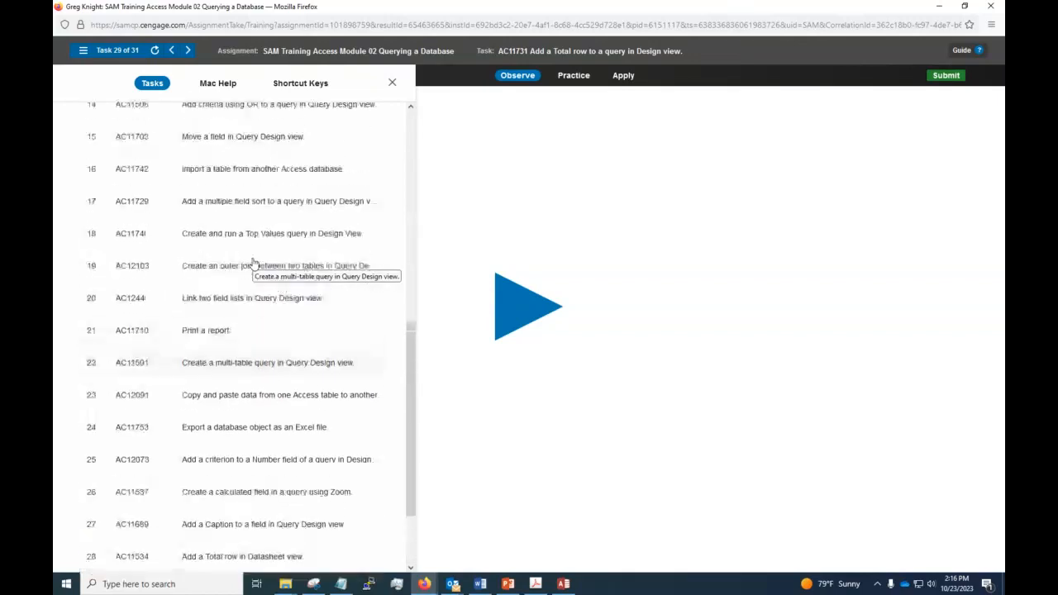
scroll(264, 307, up, 3)
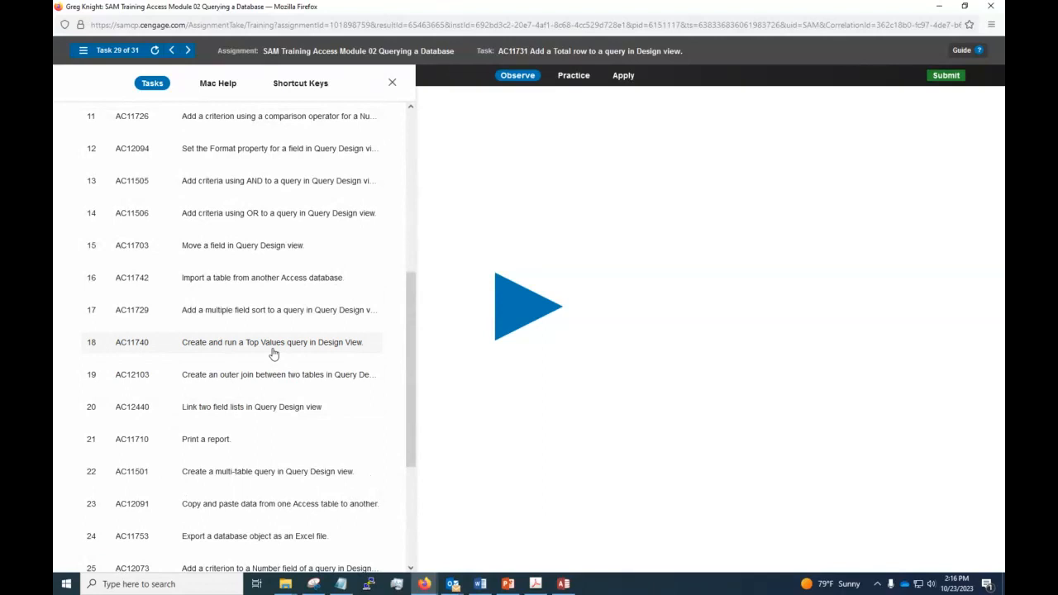
scroll(273, 354, up, 2)
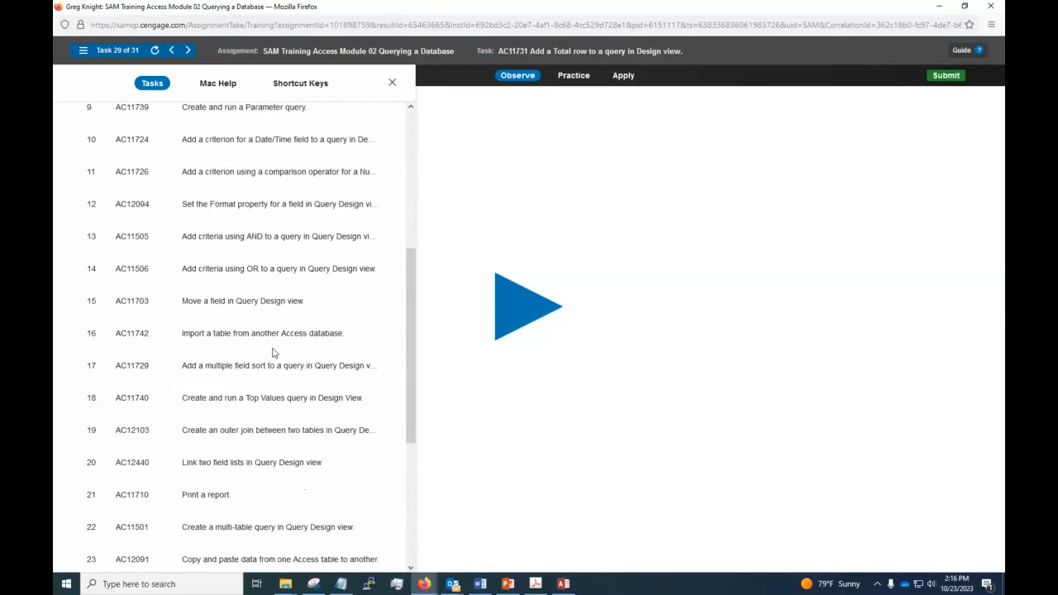
scroll(273, 354, up, 2)
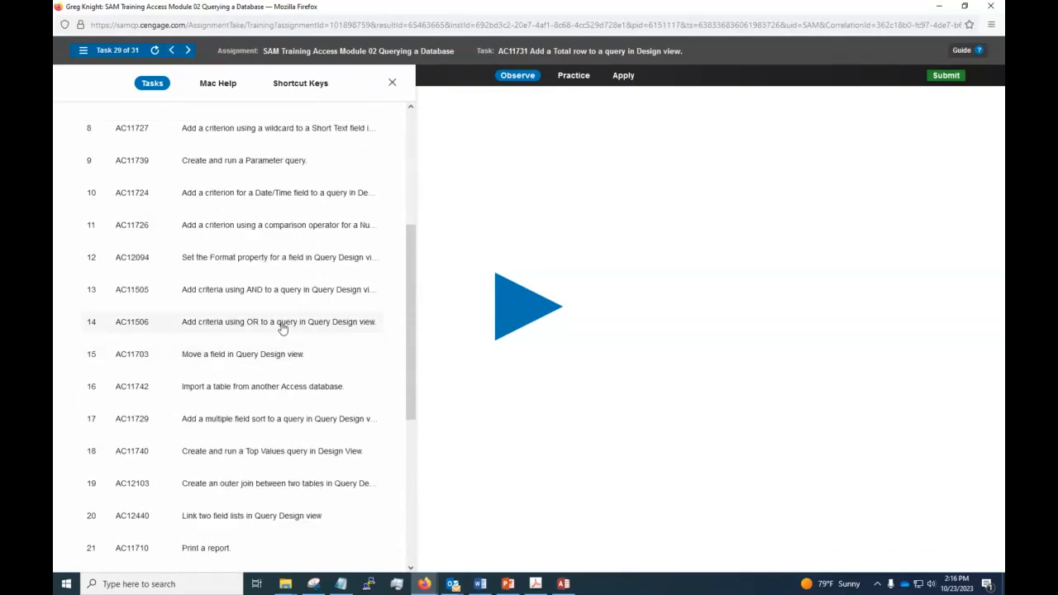
scroll(281, 328, up, 2)
scroll(281, 327, up, 2)
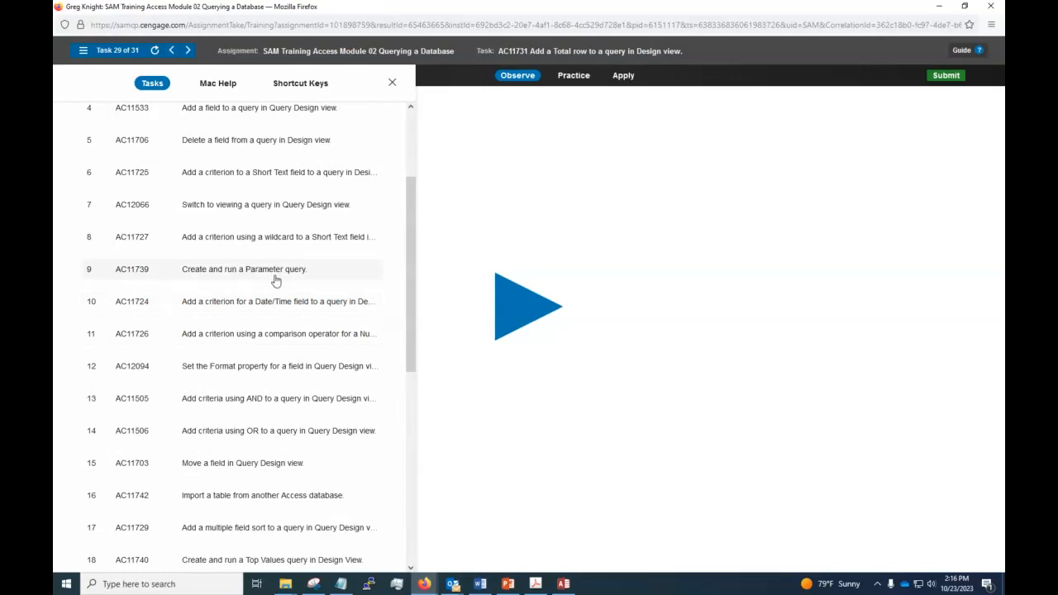
scroll(276, 281, up, 5)
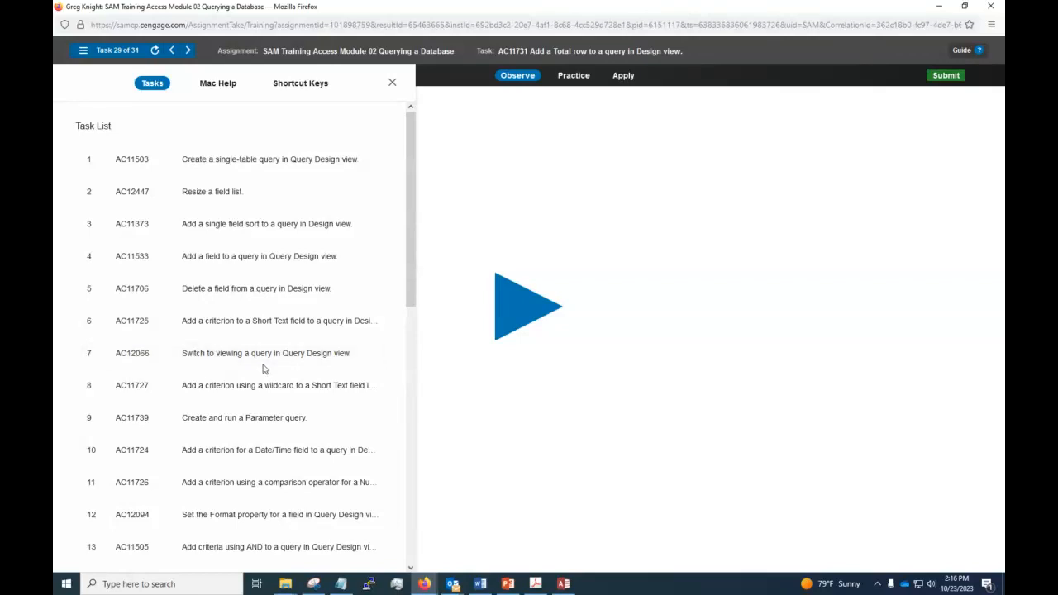
scroll(265, 368, down, 3)
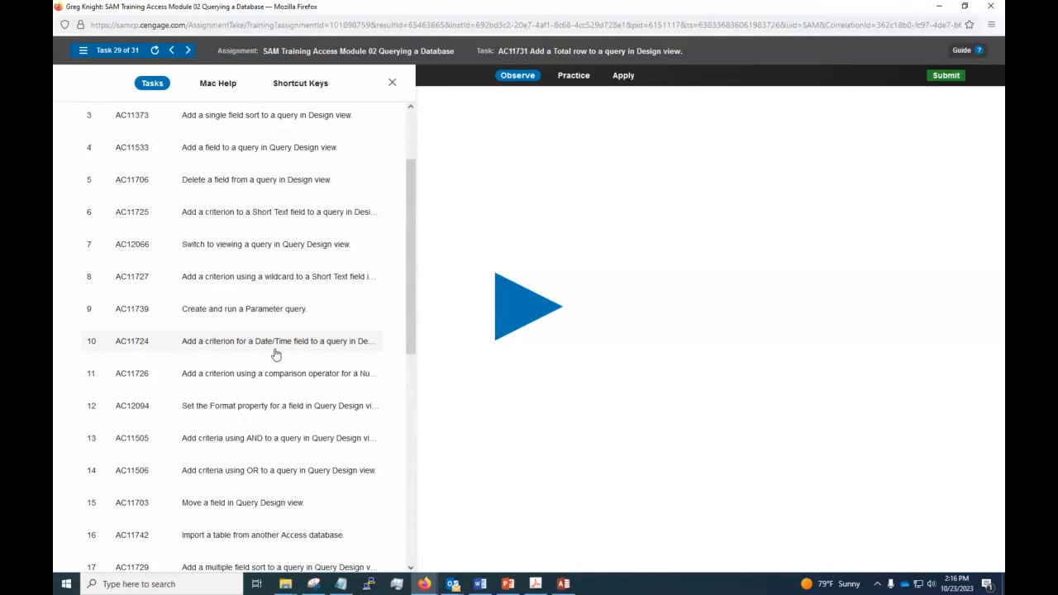
scroll(276, 353, down, 3)
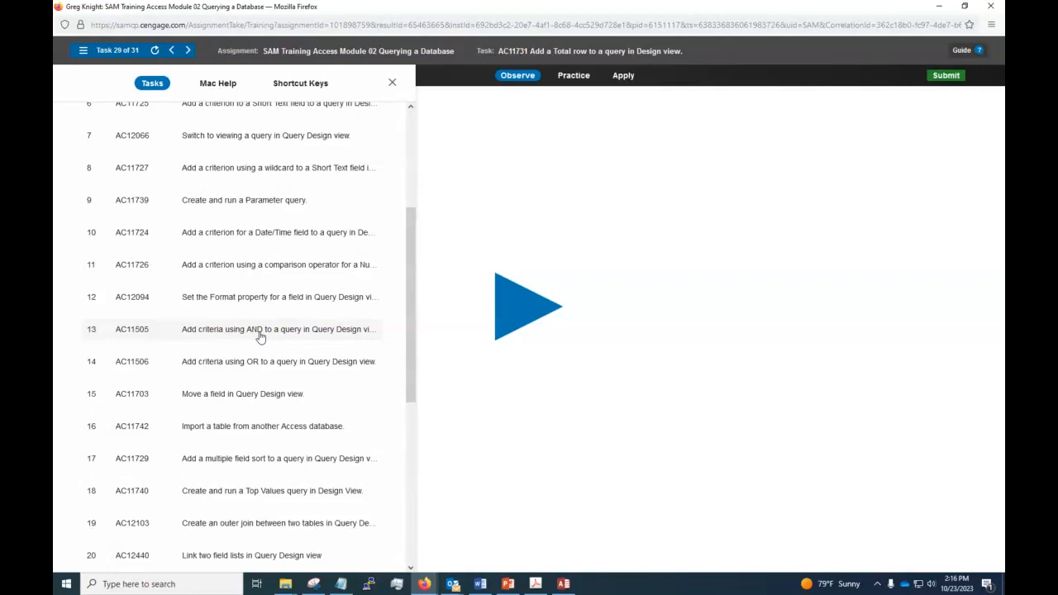
scroll(253, 398, down, 1)
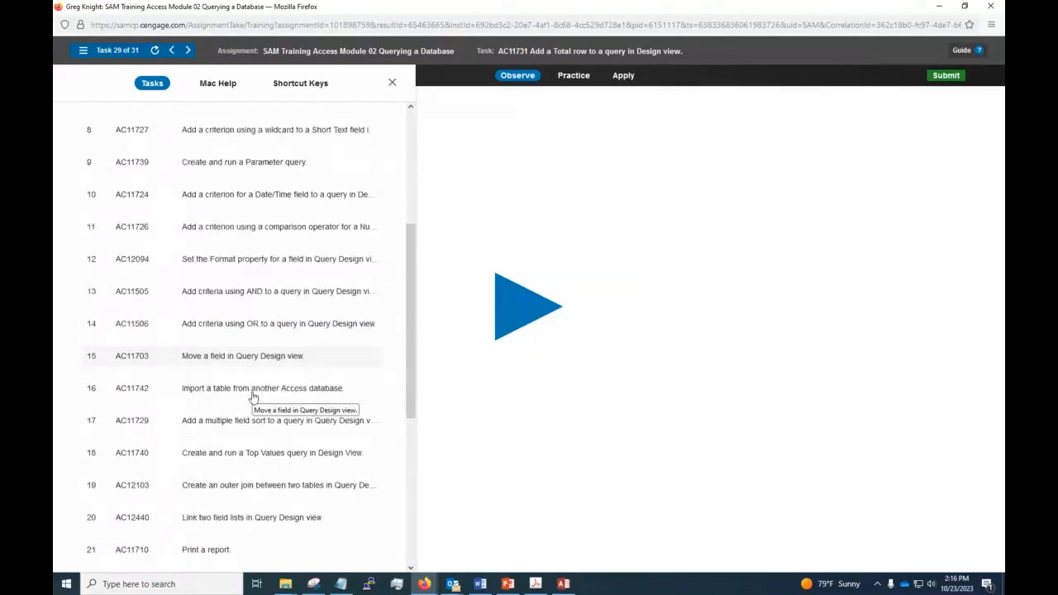
scroll(252, 397, down, 2)
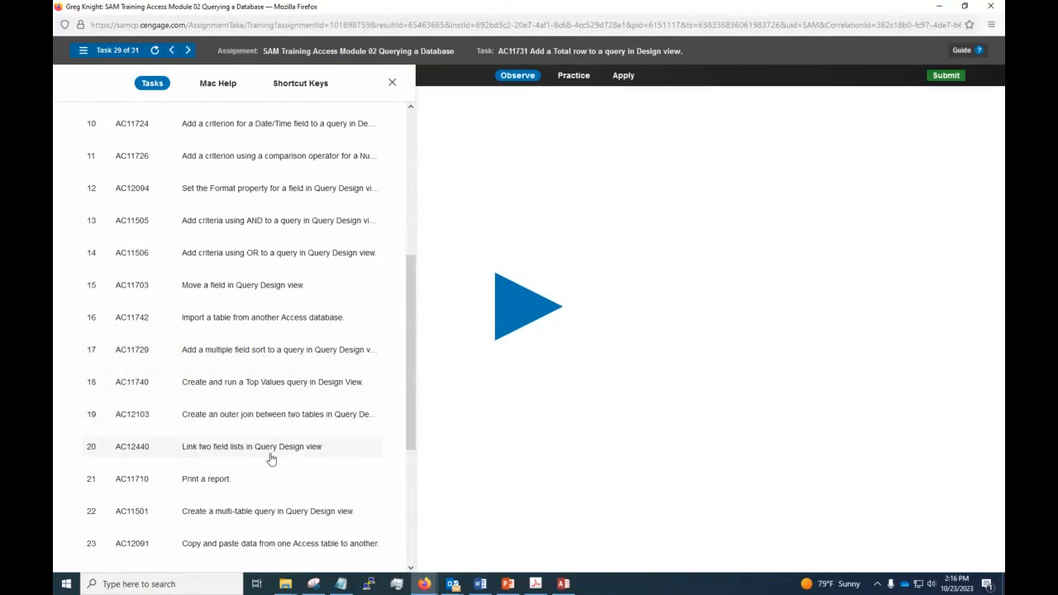
scroll(271, 460, down, 3)
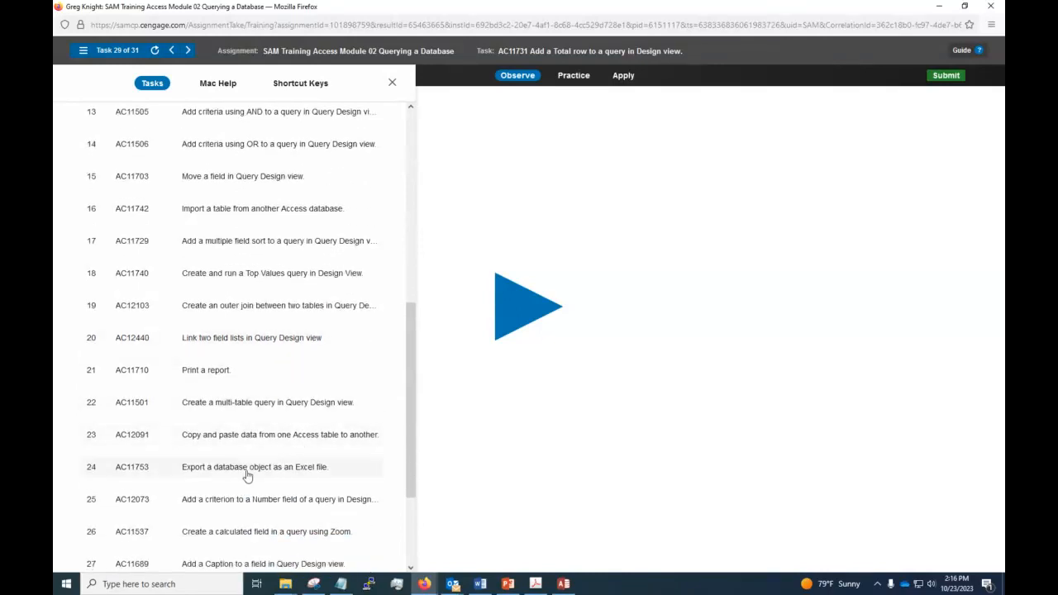
scroll(246, 471, down, 3)
scroll(248, 473, down, 1)
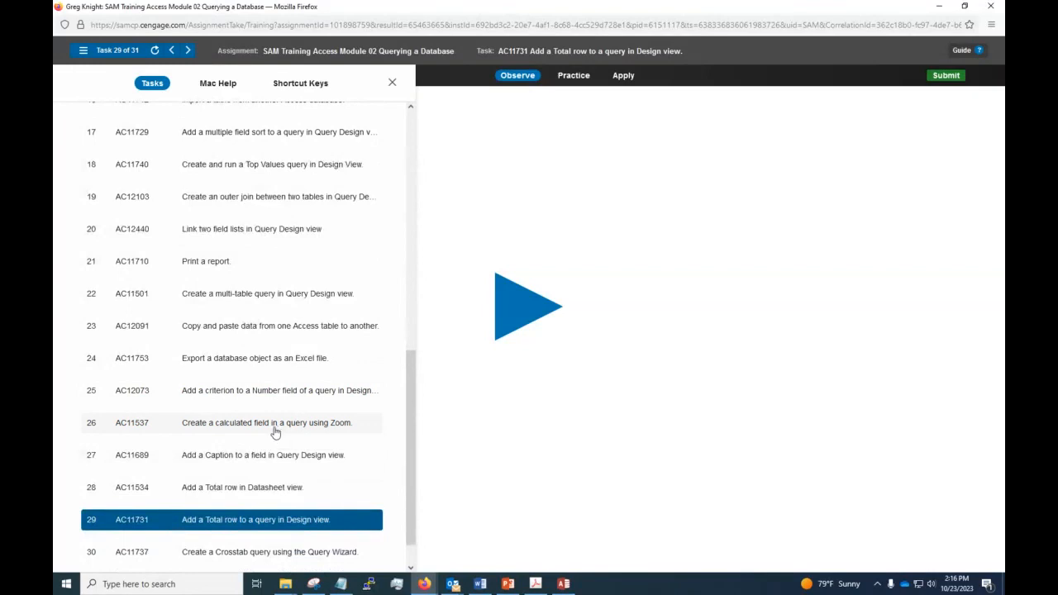
scroll(281, 452, down, 1)
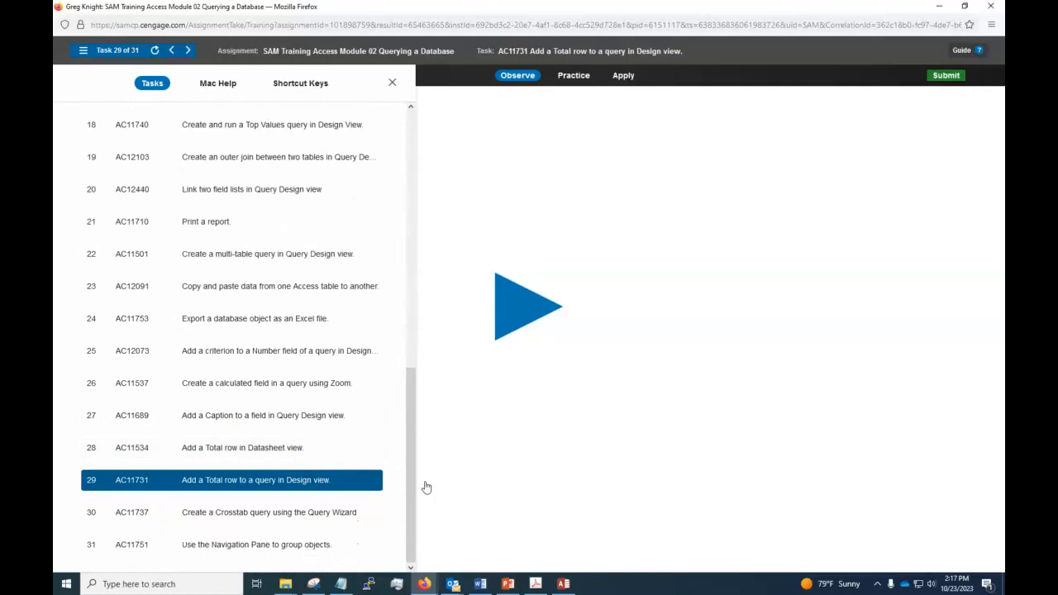
Step: Open task 31 on grouping Navigation Pane objects, look through the task list again and return to Access
click(381, 540)
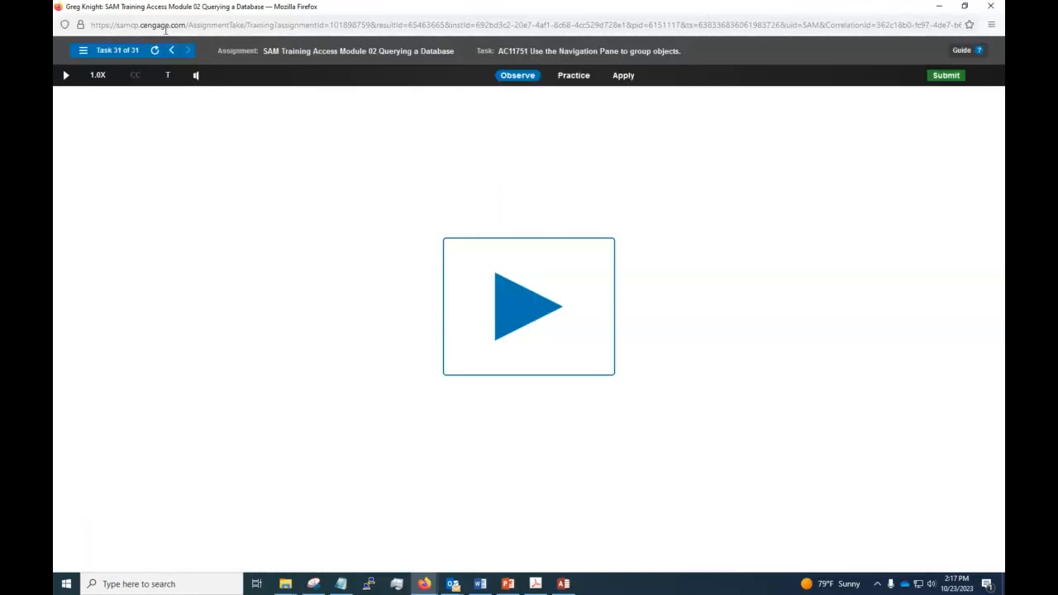
click(81, 51)
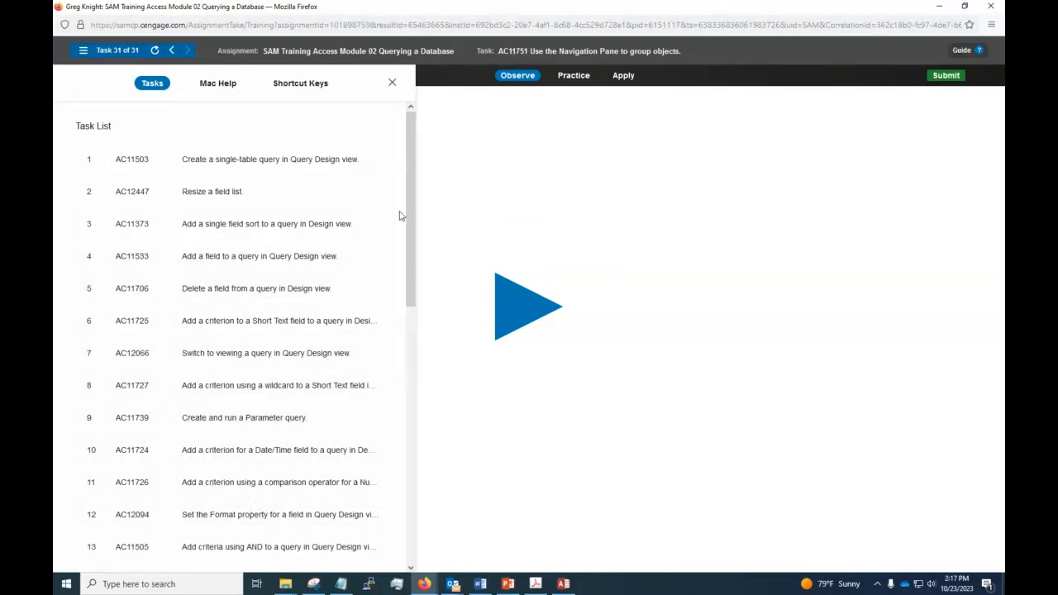
drag(409, 222, 410, 544)
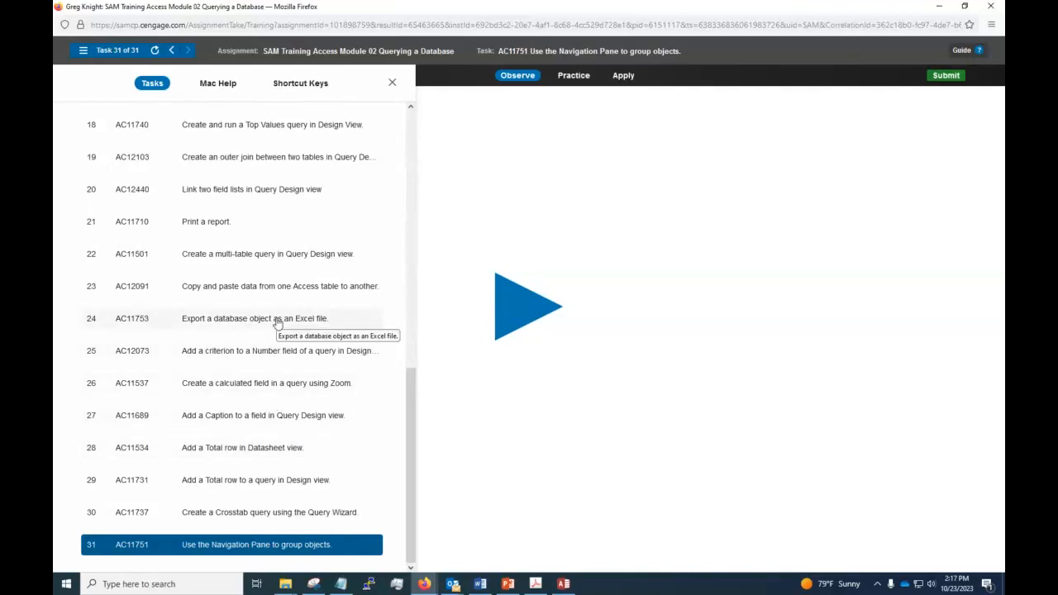
scroll(277, 322, up, 3)
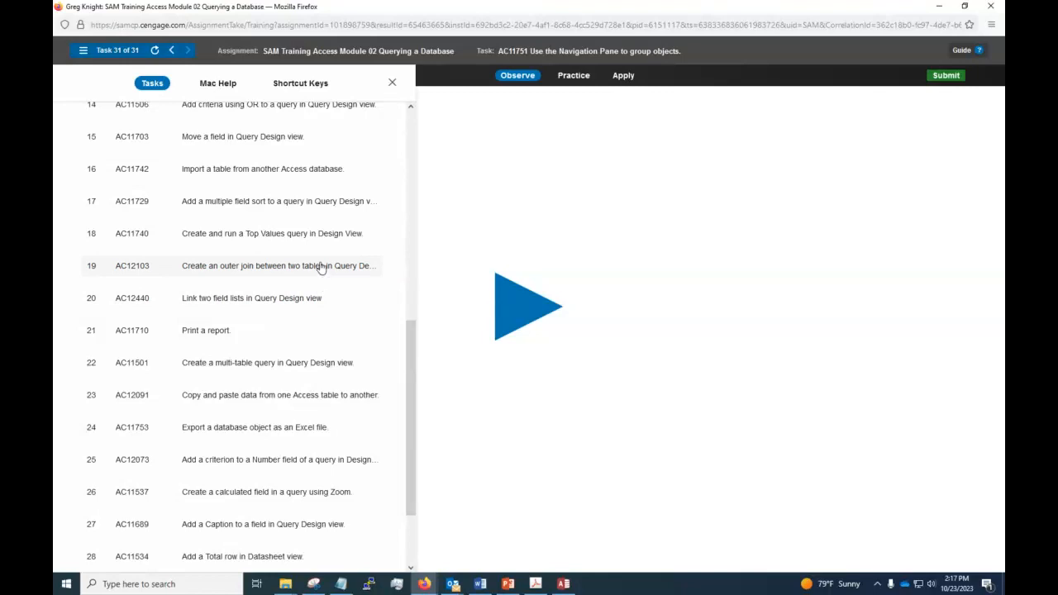
scroll(287, 220, up, 1)
scroll(284, 219, up, 5)
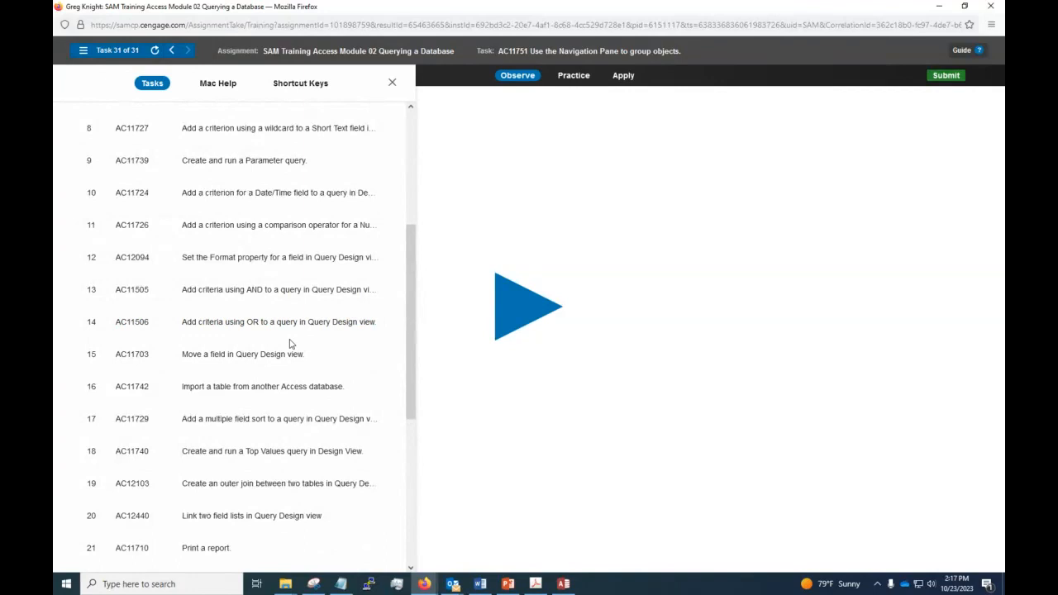
scroll(287, 338, up, 4)
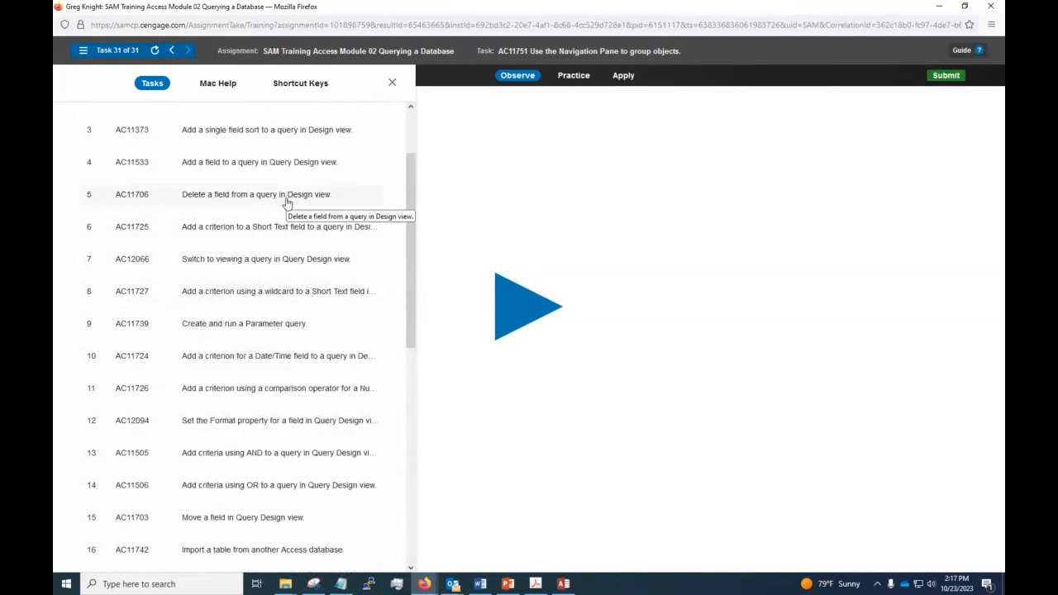
scroll(287, 203, up, 2)
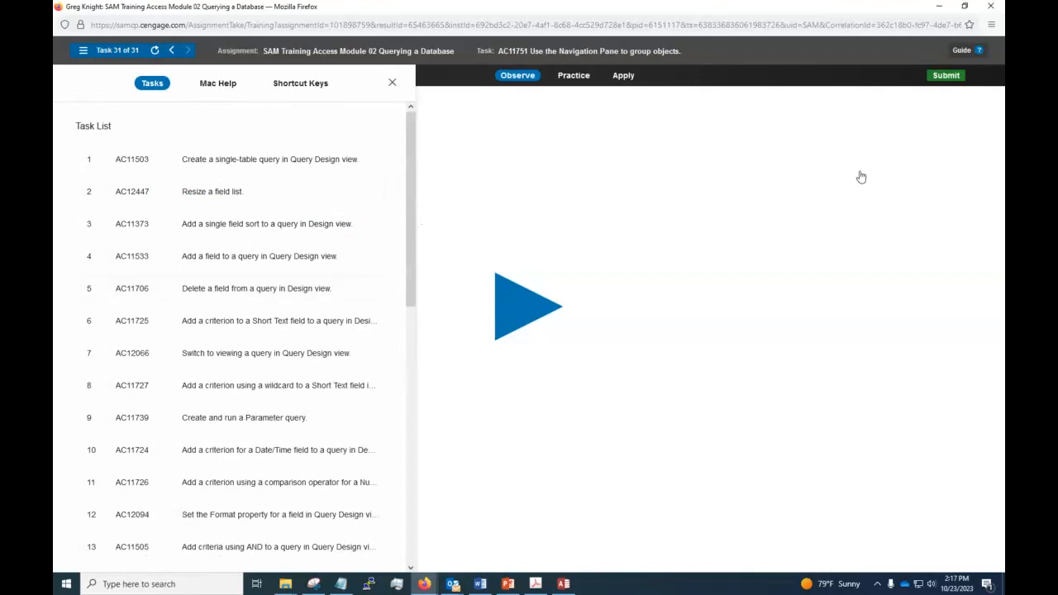
click(939, 6)
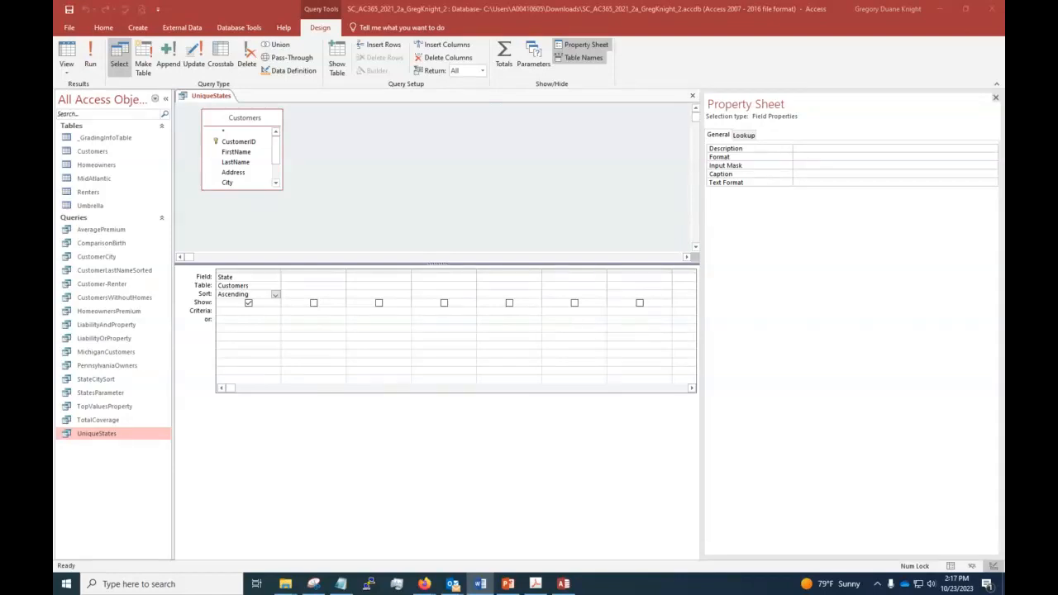
click(221, 313)
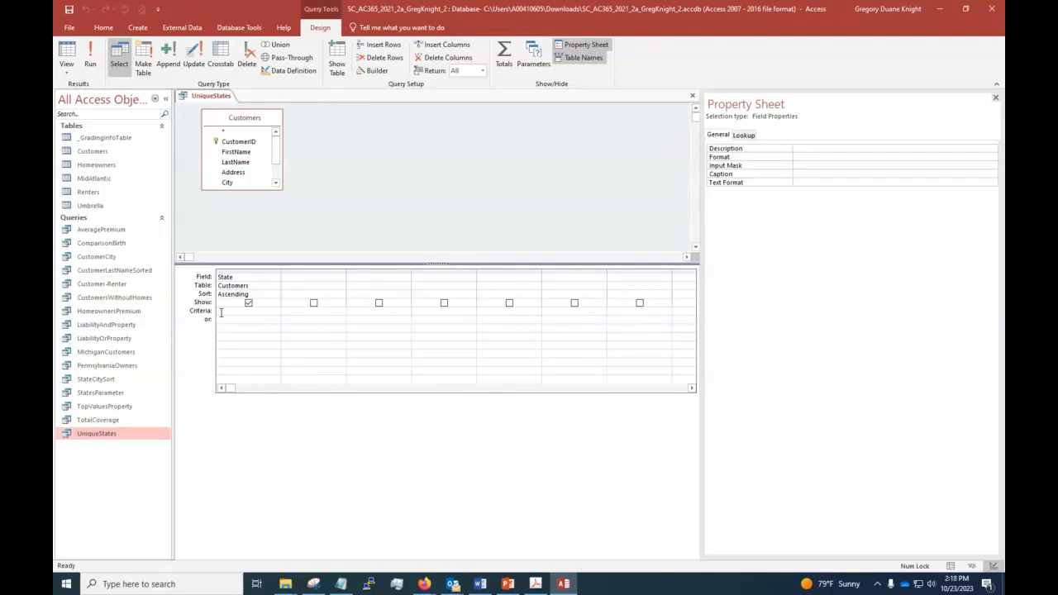
text(d)
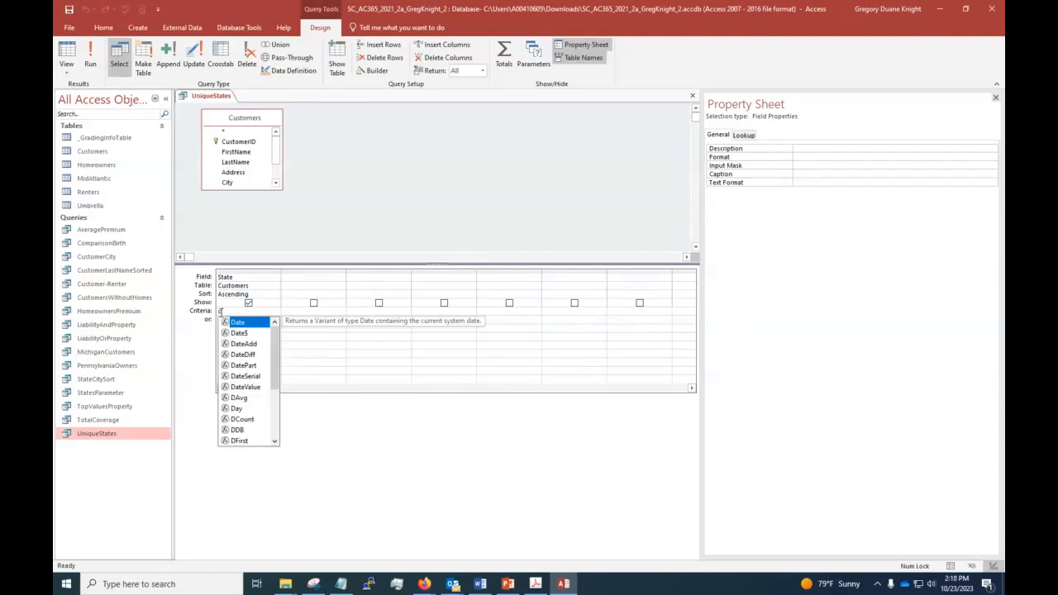
text(up)
key(BackSpace)
key(BackSpace)
key(BackSpace)
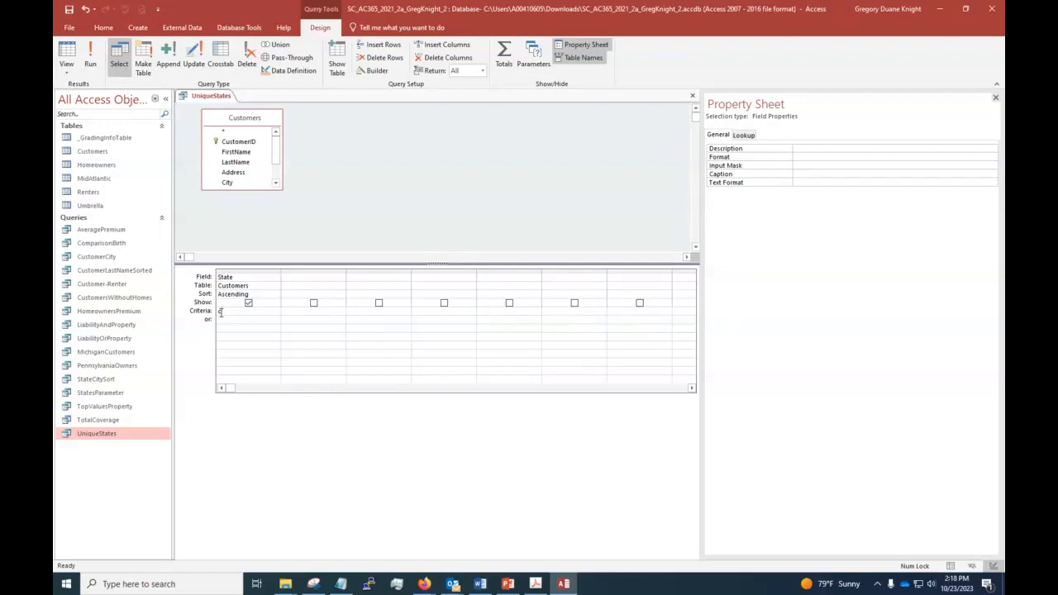
text(n)
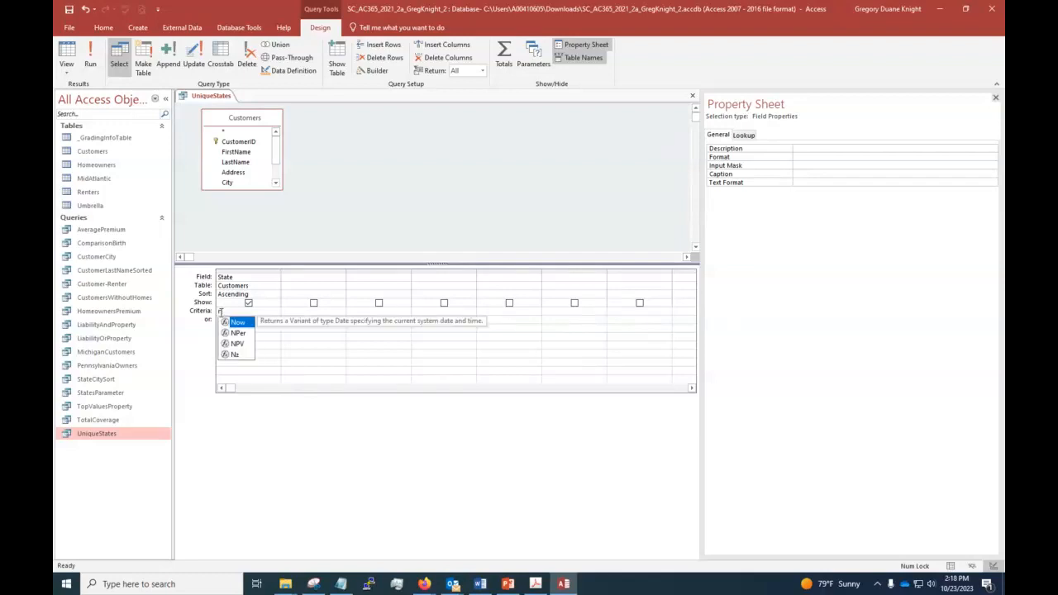
text(o)
key(BackSpace)
key(BackSpace)
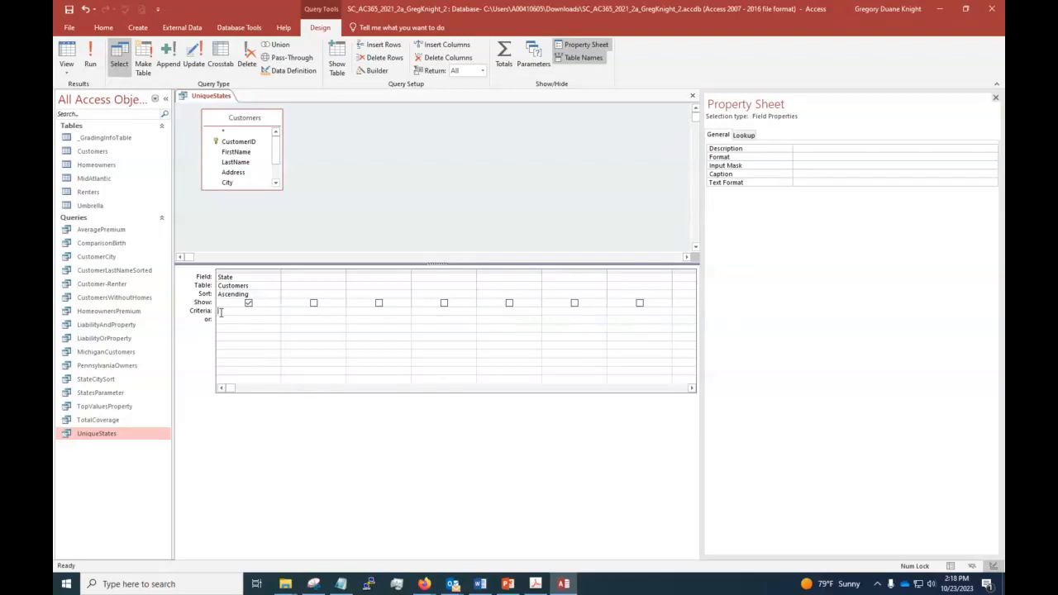
Step: Search the available commands for "duplicates" and check the description of the Client Query Wizard
click(384, 28)
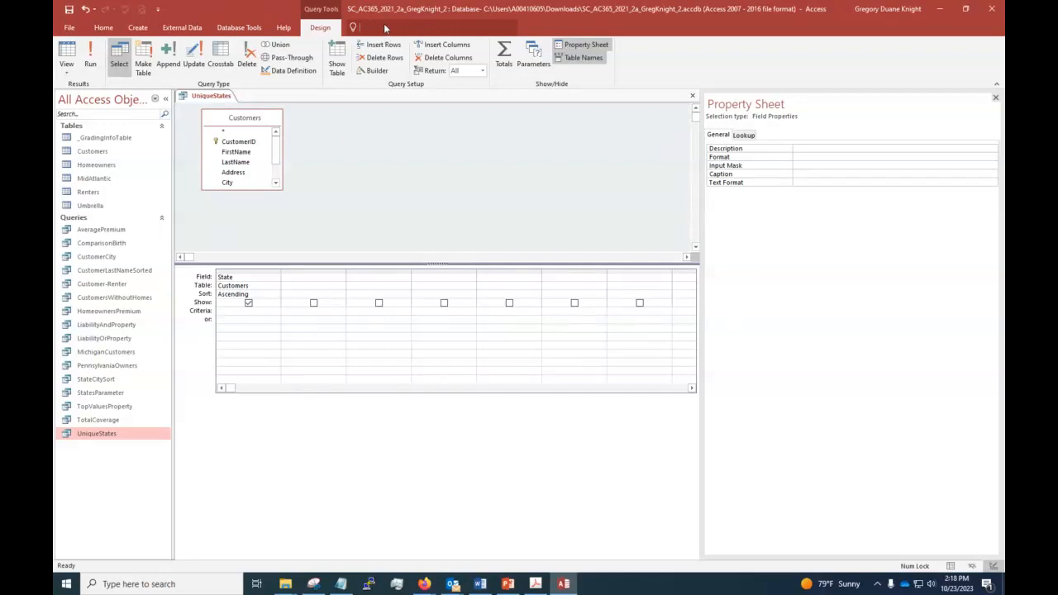
text(duplicat)
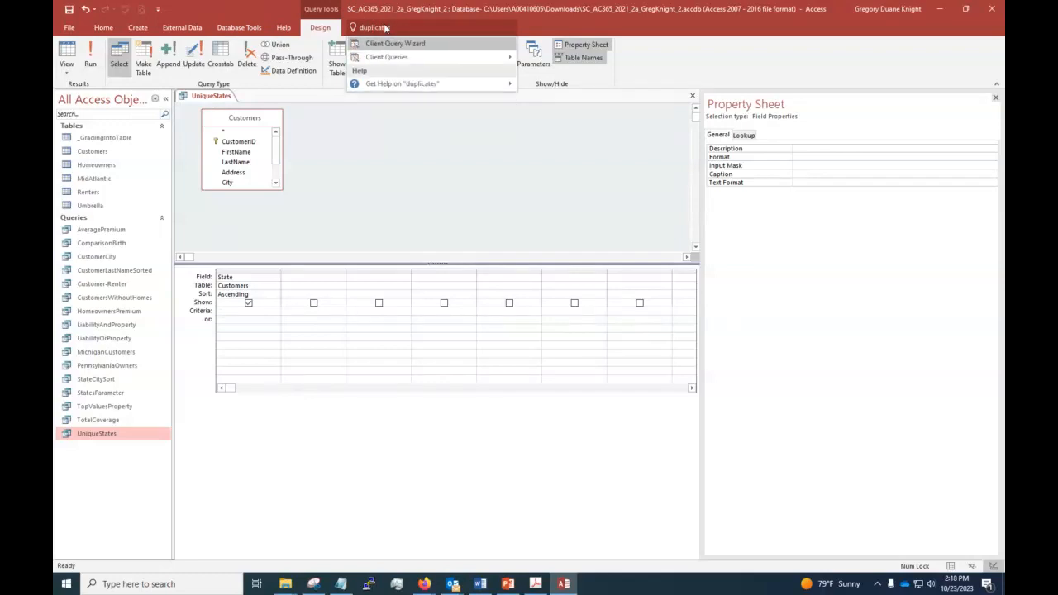
text(es)
mouse_move(450, 65)
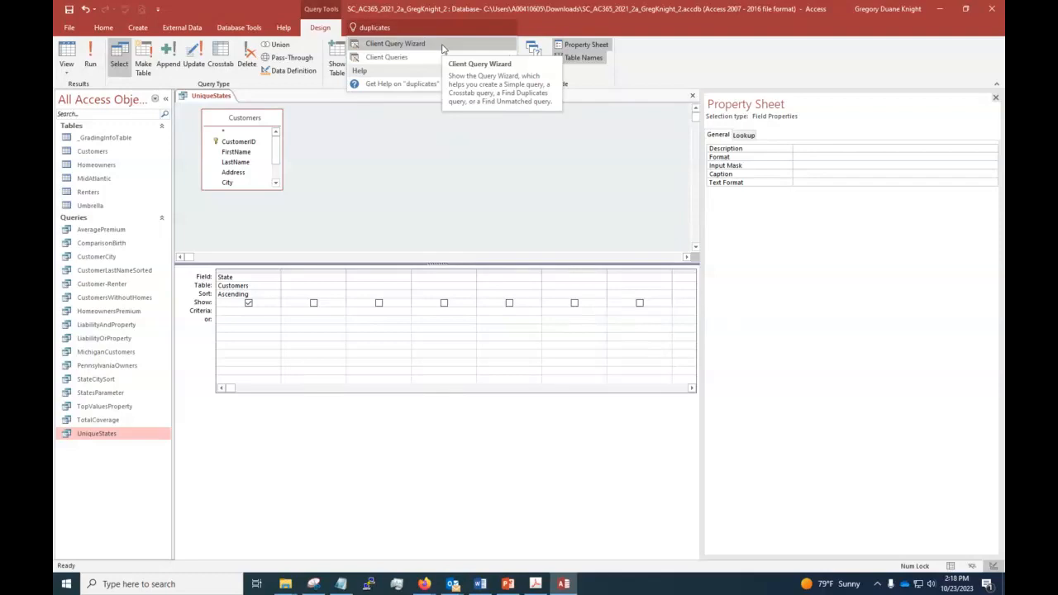
Step: Try "find duplicates" as the State field's criterion and run the UniqueStates query
click(227, 312)
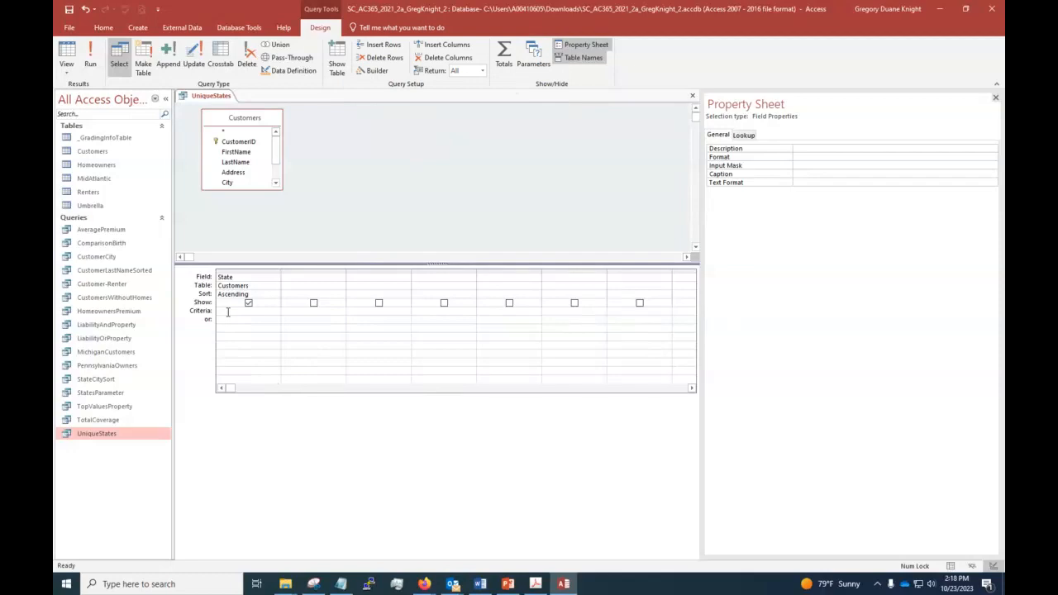
text(fini du)
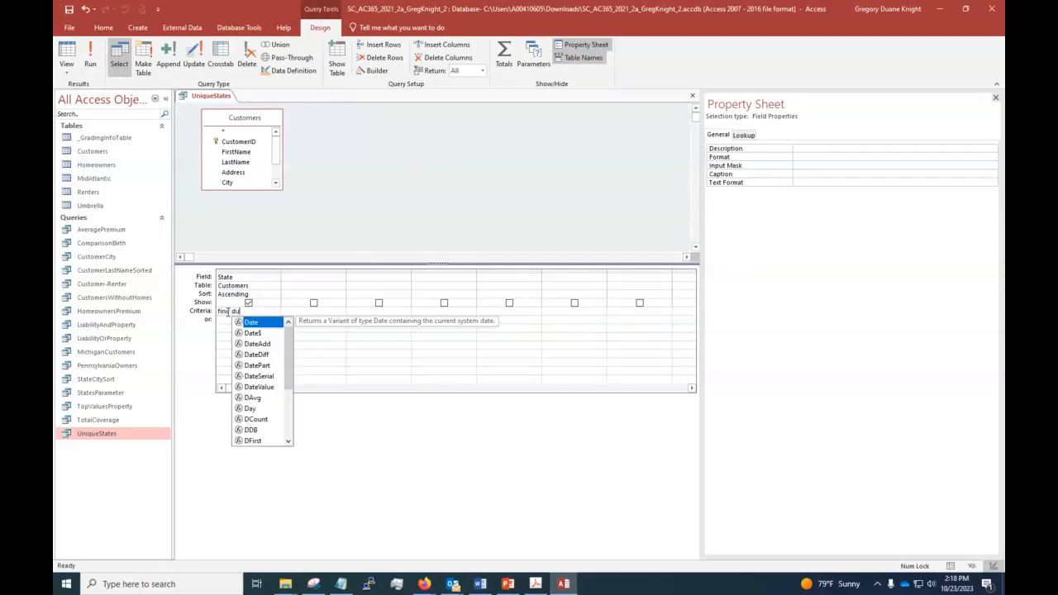
text(plicates)
key(Tab)
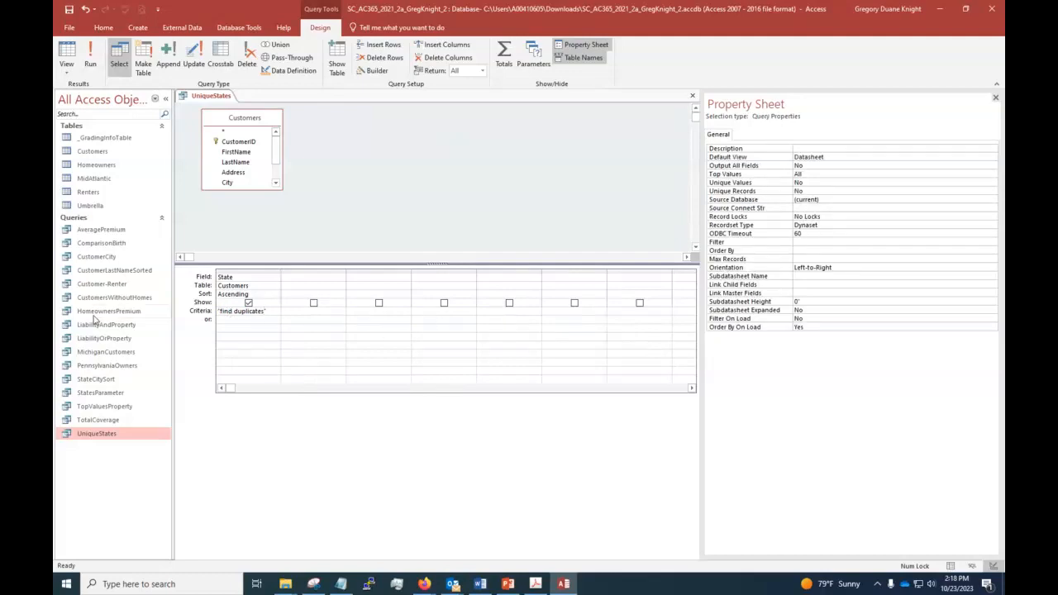
click(91, 58)
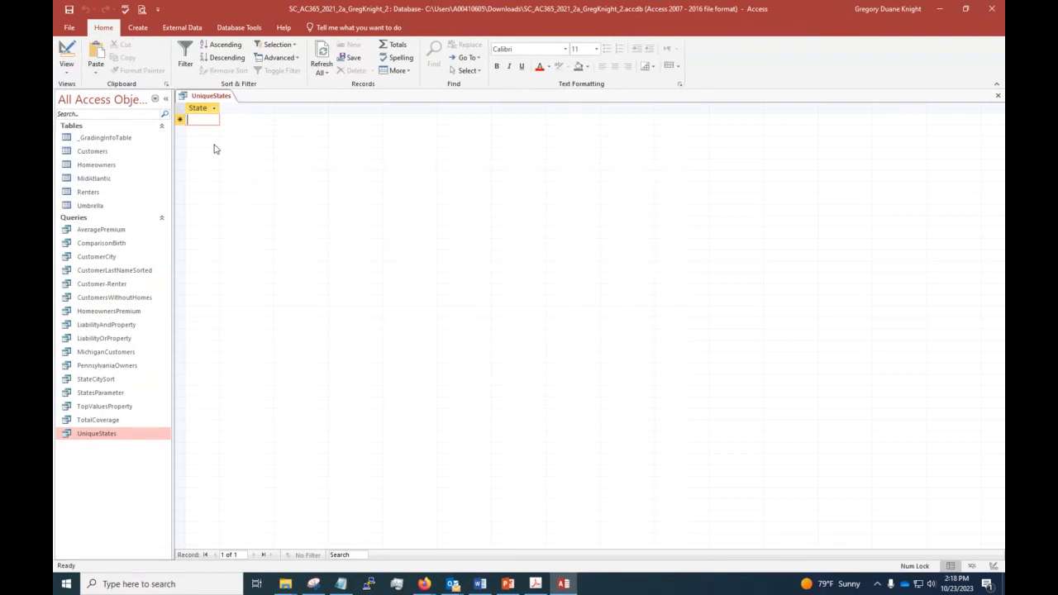
Step: Return to Design view and clear the State field's criterion
click(66, 51)
click(268, 312)
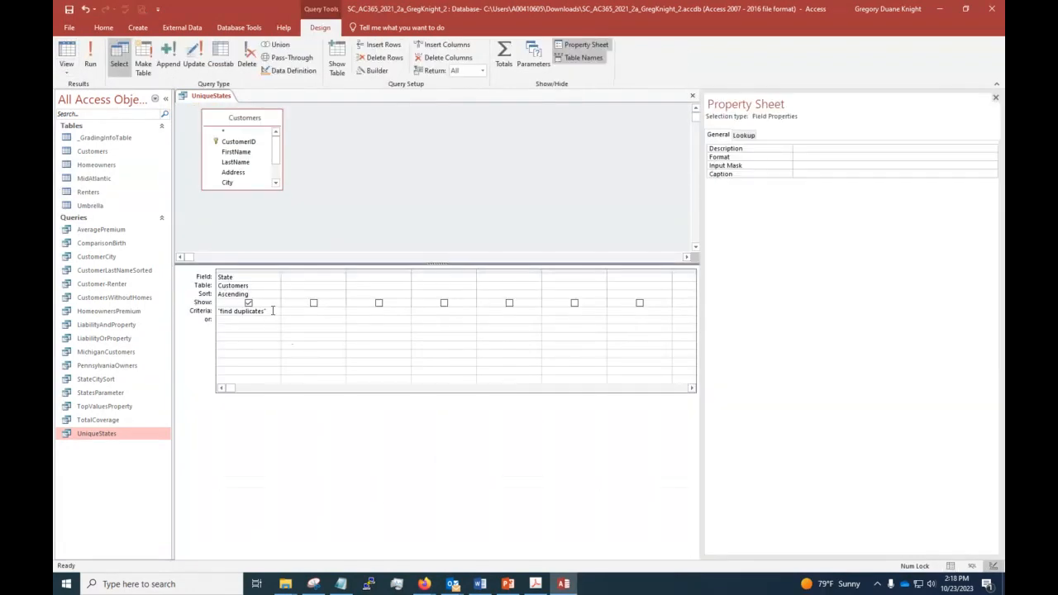
drag(271, 311, 209, 309)
key(Delete)
Step: Examine the State field's general and lookup properties, including the Format and Display Control options
click(743, 137)
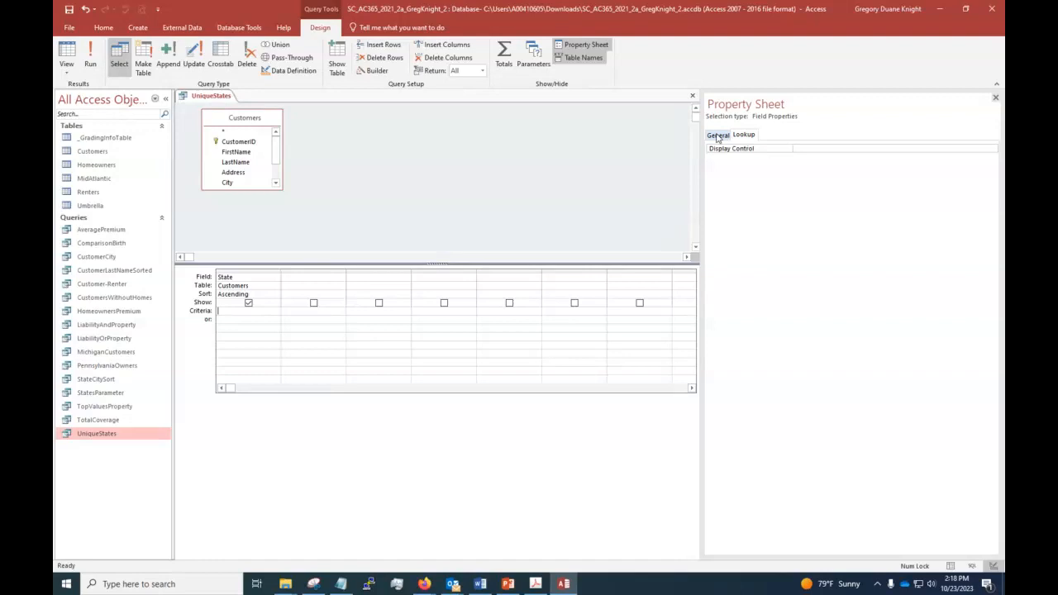
click(717, 135)
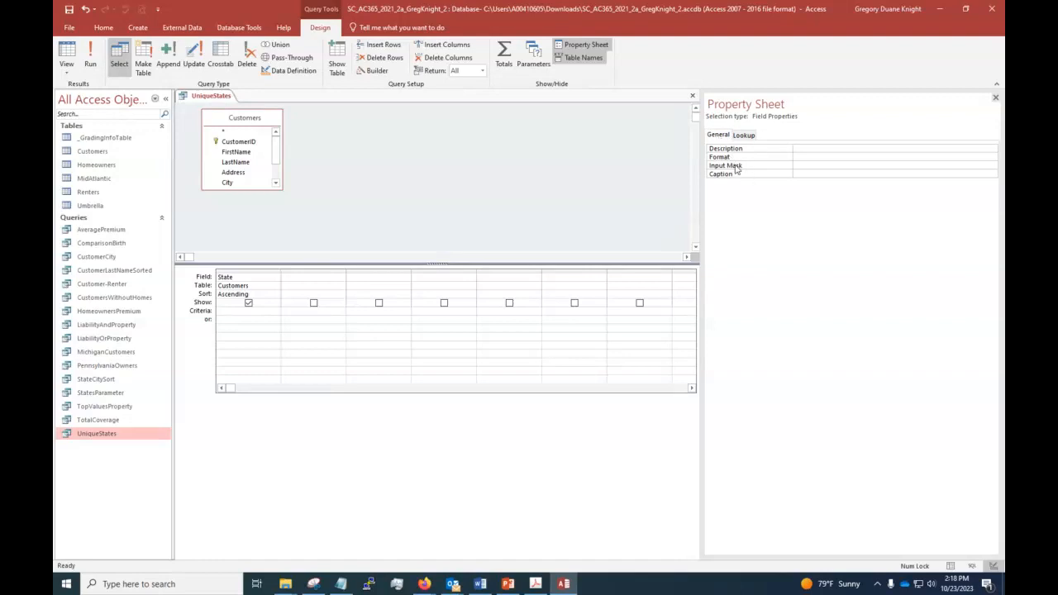
click(744, 157)
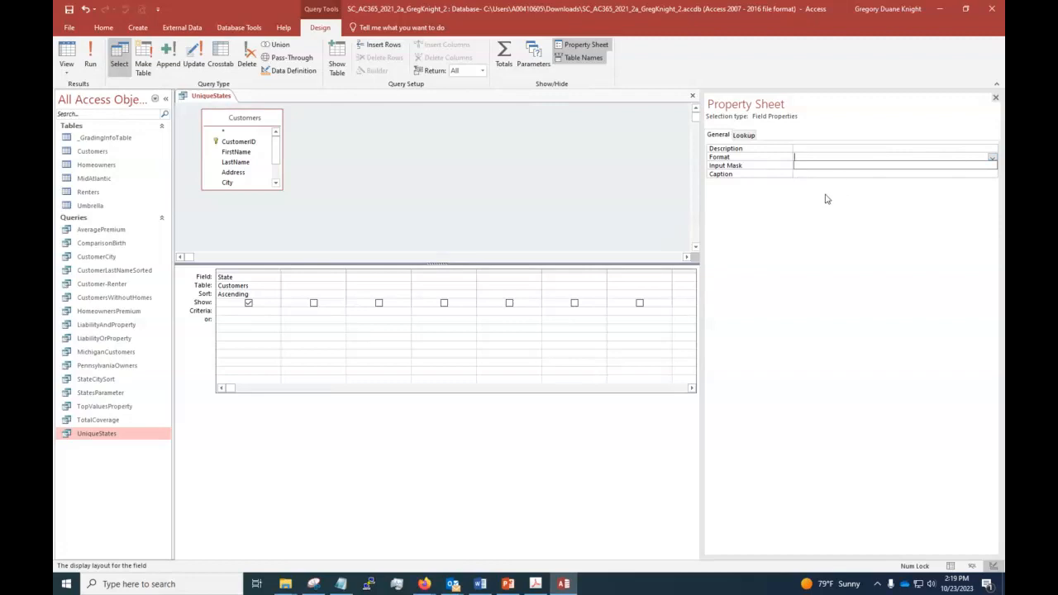
click(750, 135)
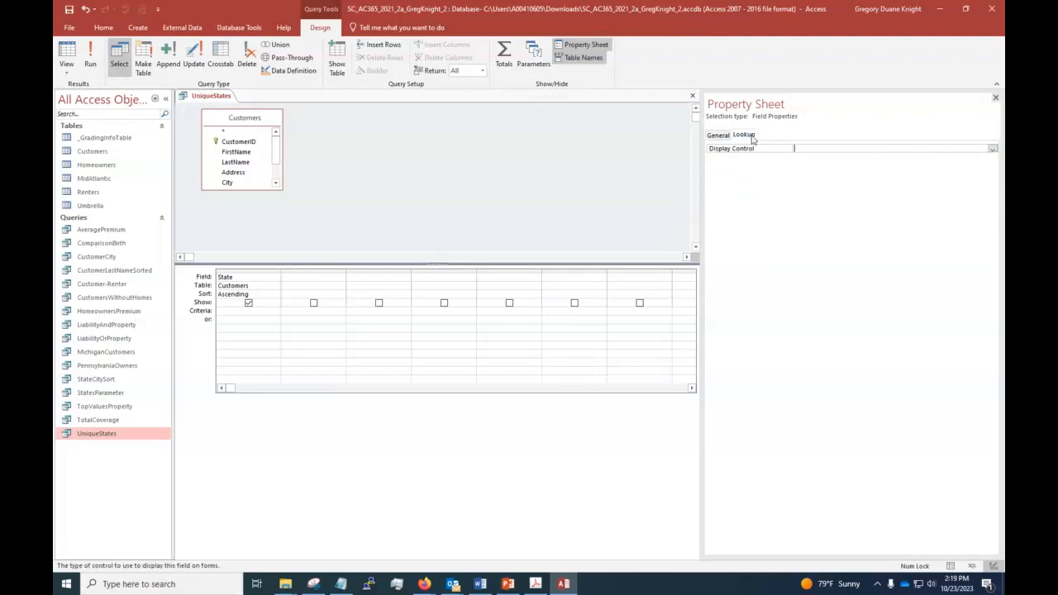
click(991, 150)
click(992, 149)
click(243, 272)
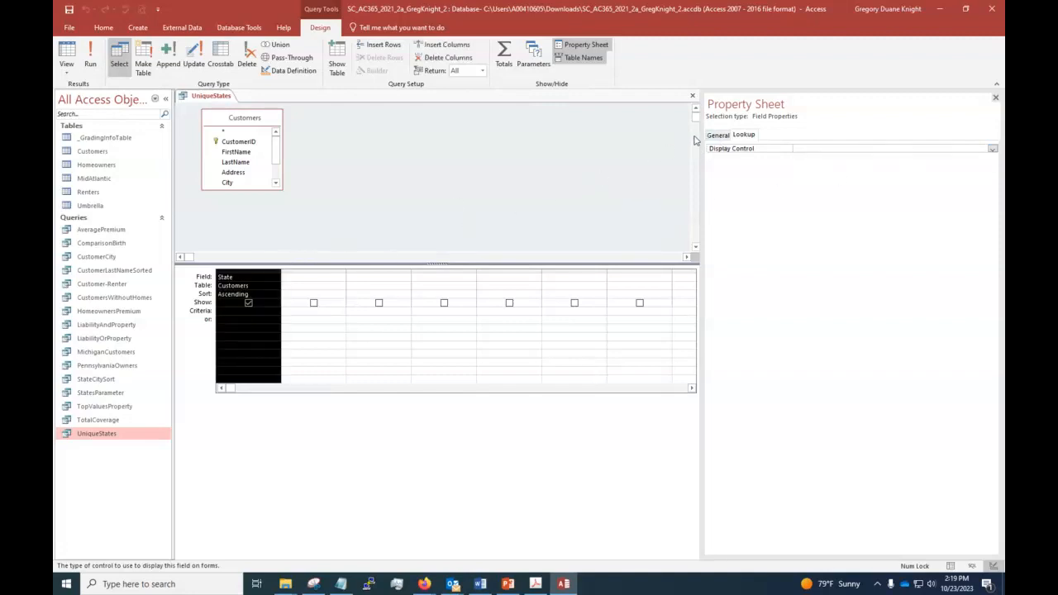
click(724, 136)
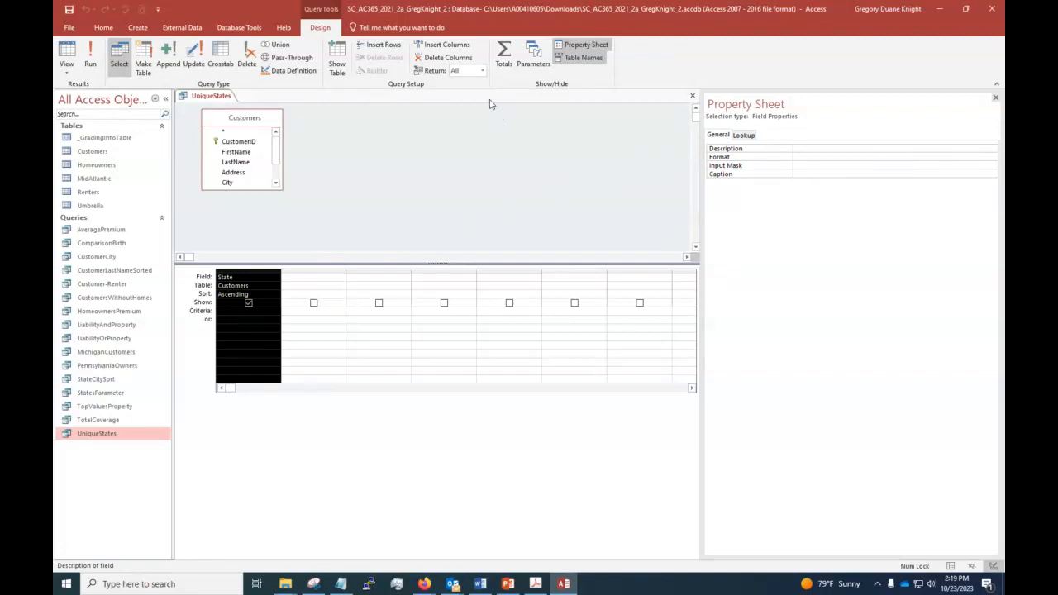
Step: Search the available commands for "find duplicates" and dismiss the suggestions without choosing one
click(386, 28)
text(fi)
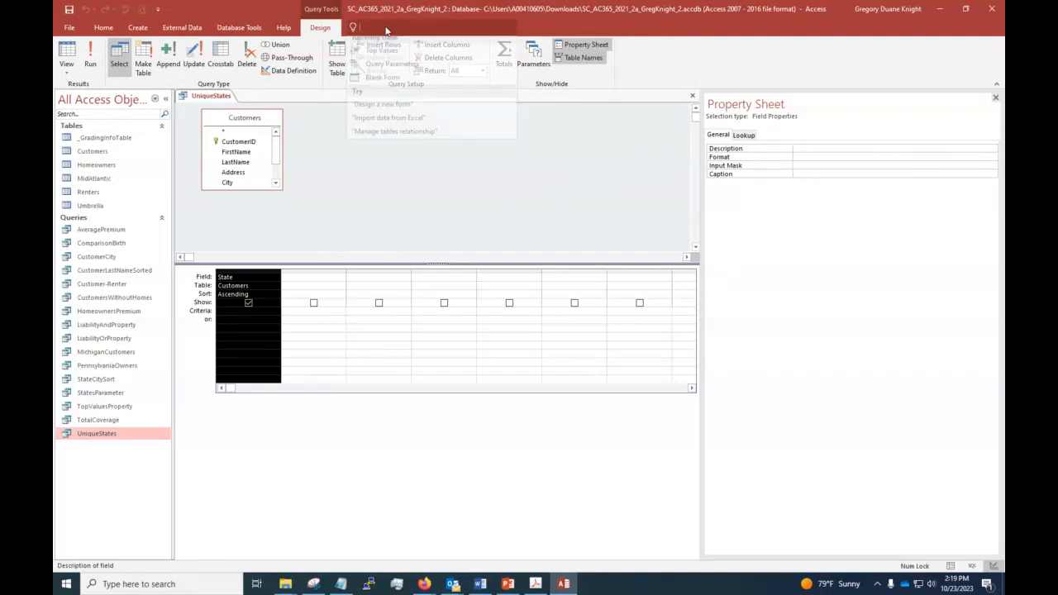
text(nd du)
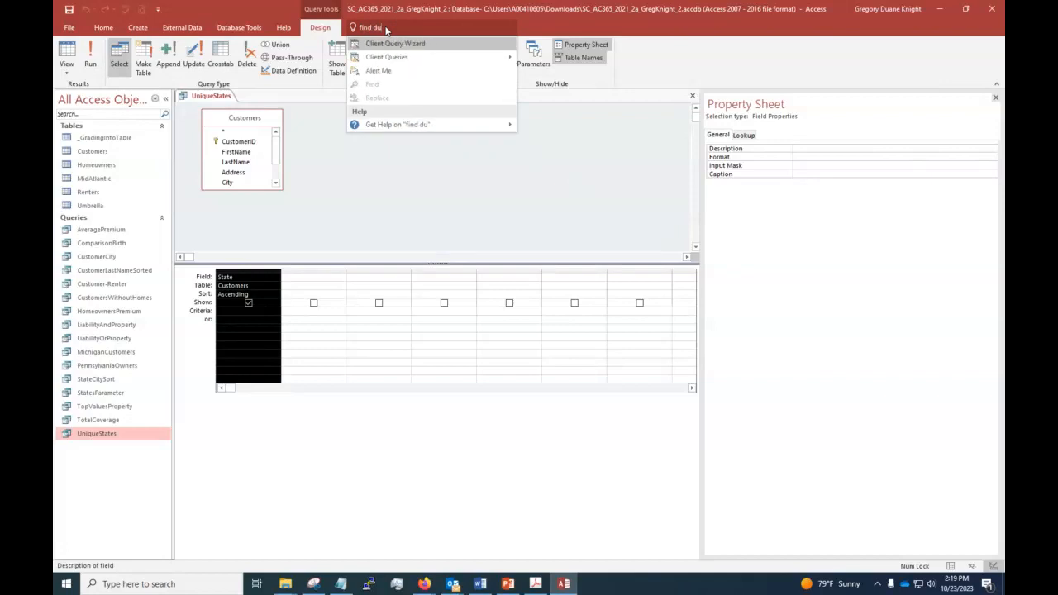
text(plicates)
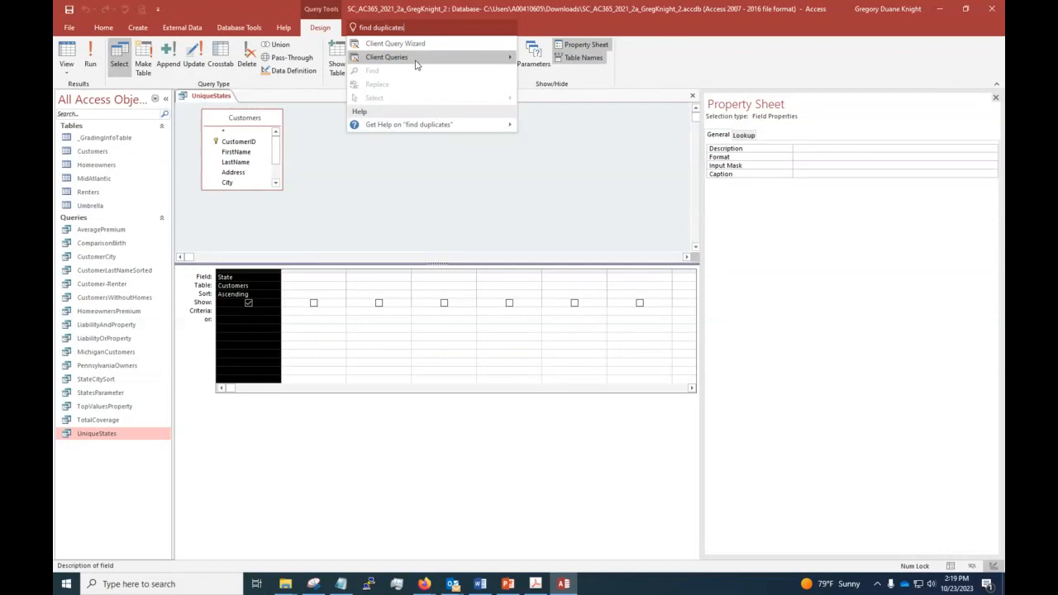
mouse_move(417, 60)
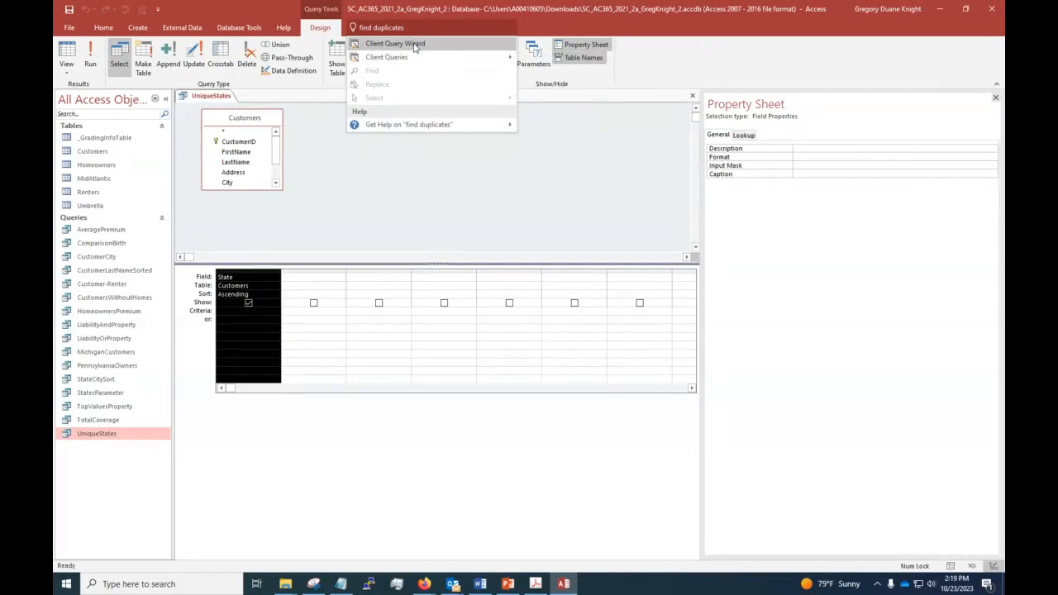
click(314, 512)
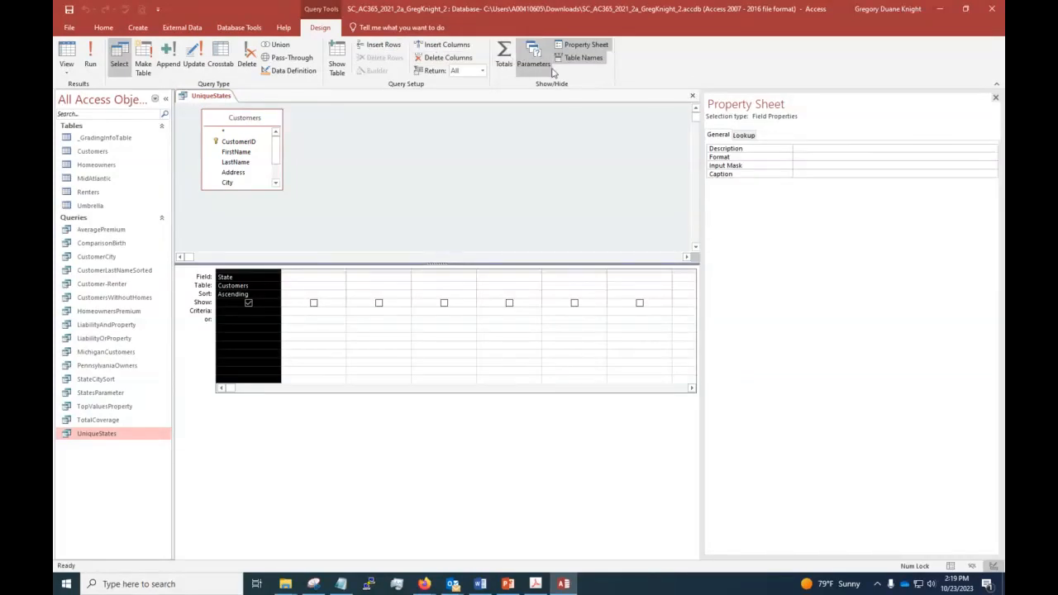
Step: Hide the Property Sheet and check the Query Parameters dialog without adding a parameter
click(996, 99)
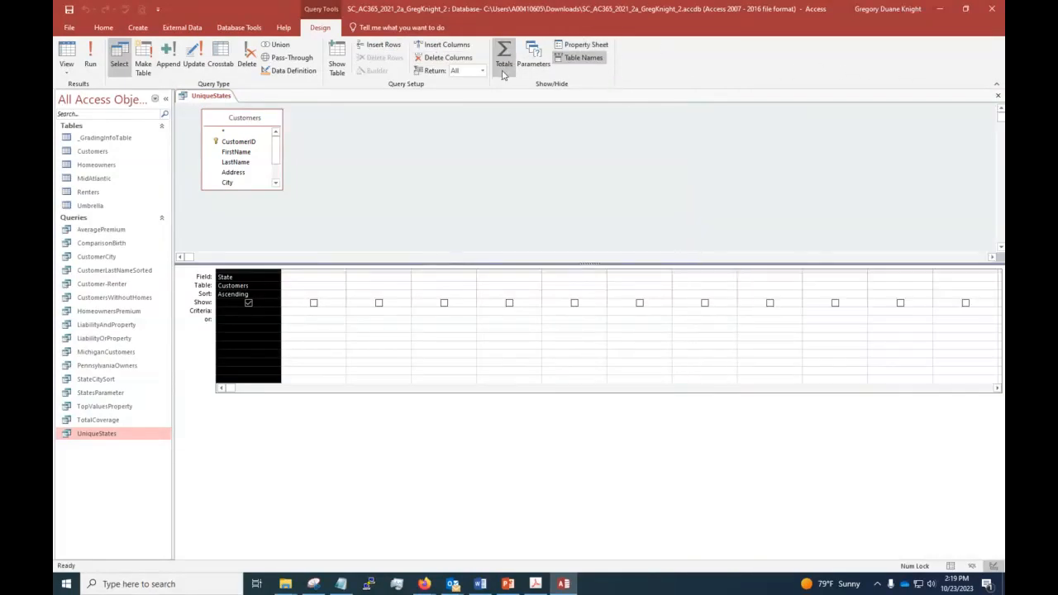
click(537, 66)
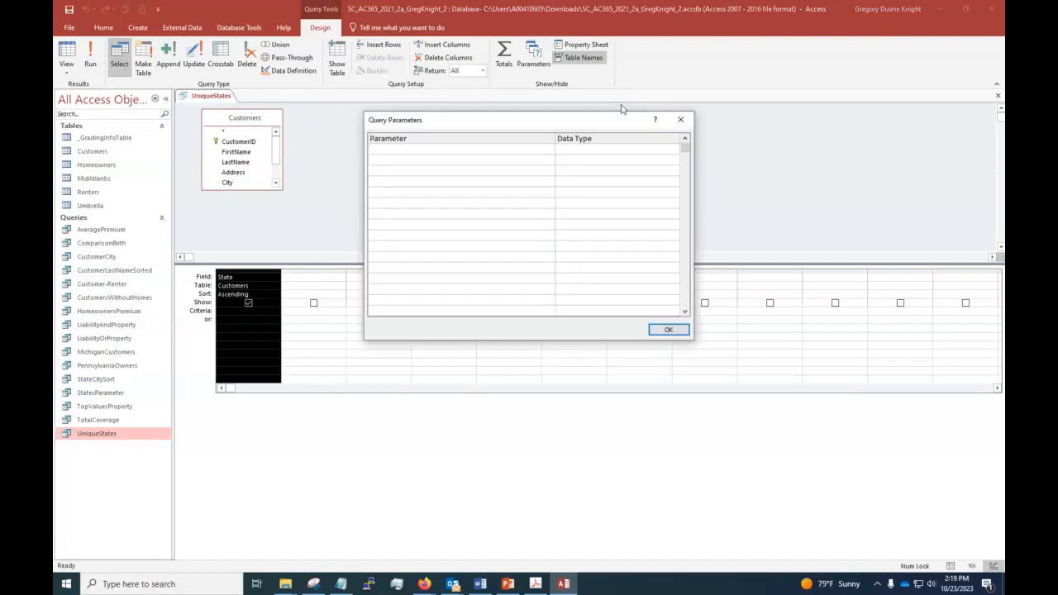
click(679, 121)
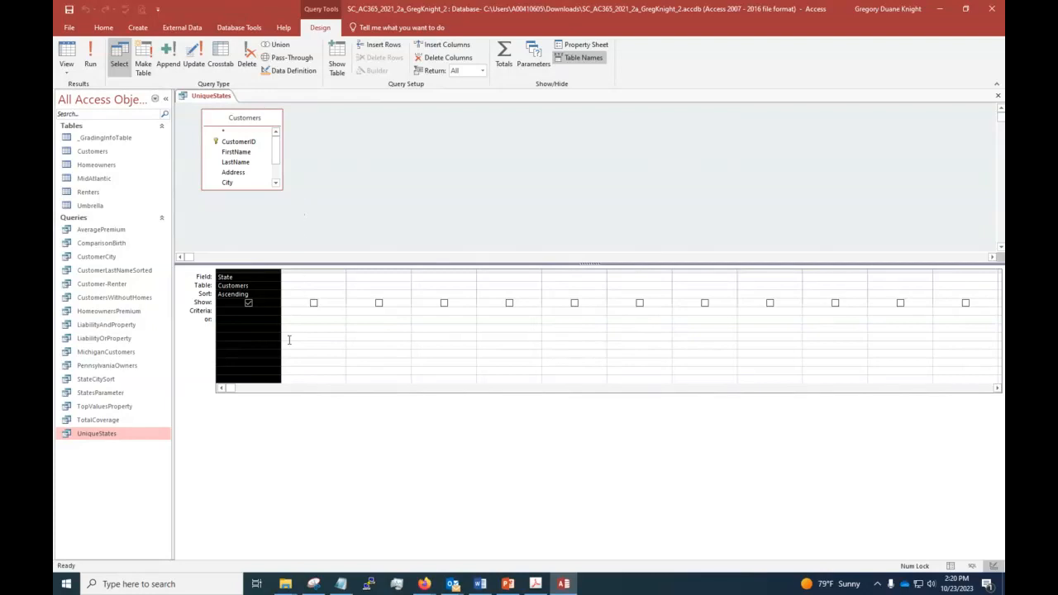
click(253, 489)
Step: View the UniqueStates results as a datasheet, check the listed states for repeats and return to Design view
click(80, 65)
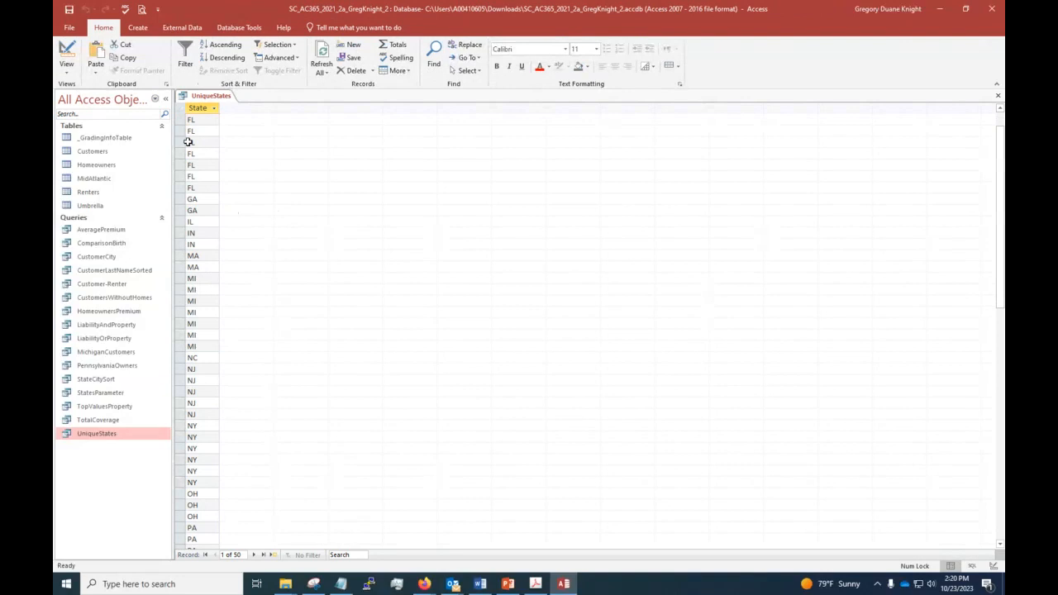
scroll(224, 142, up, 1)
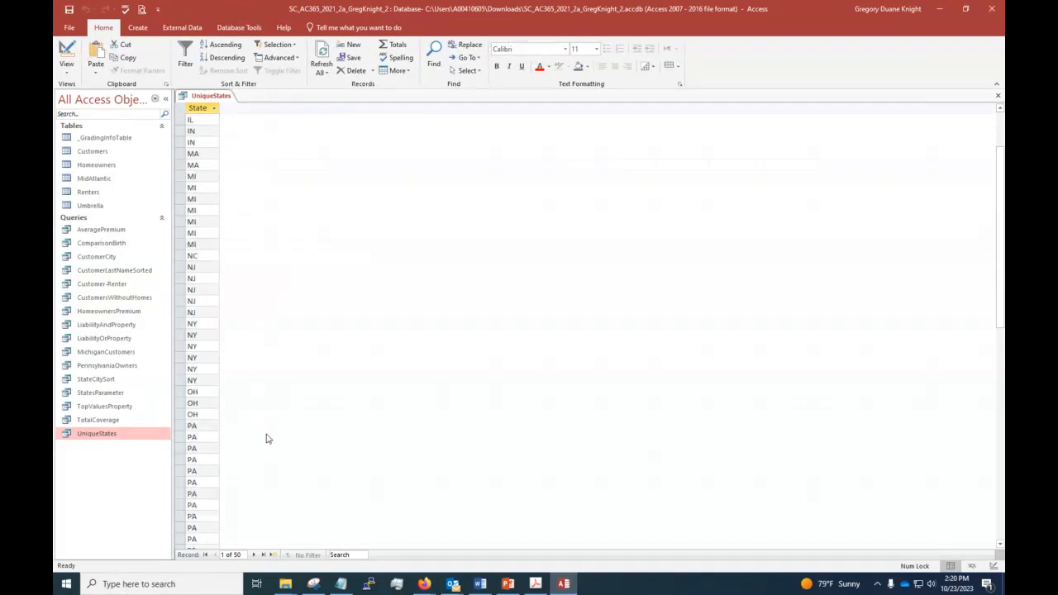
scroll(269, 438, down, 5)
scroll(236, 438, up, 5)
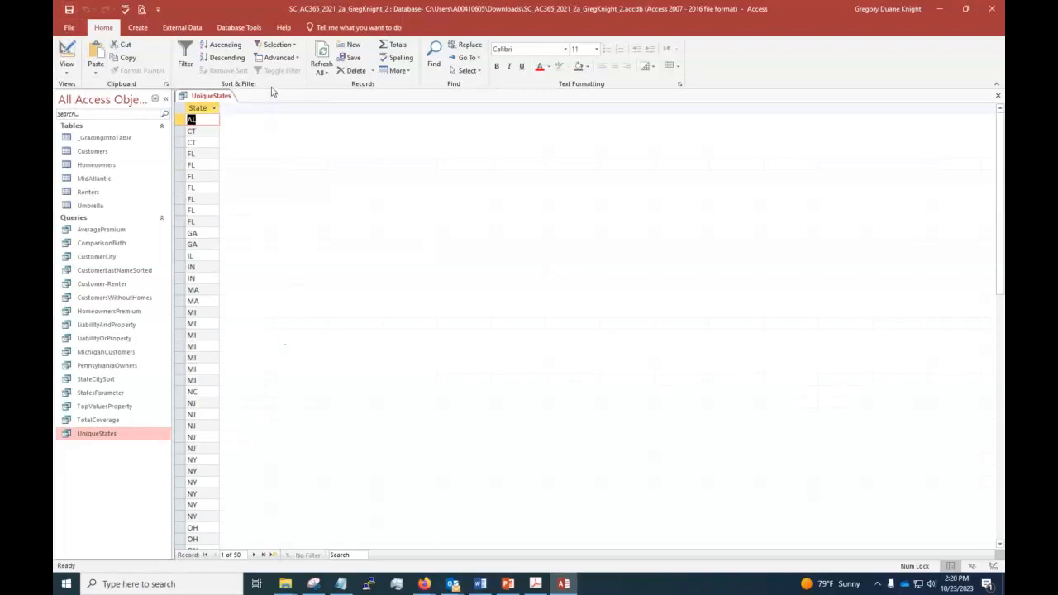
click(63, 71)
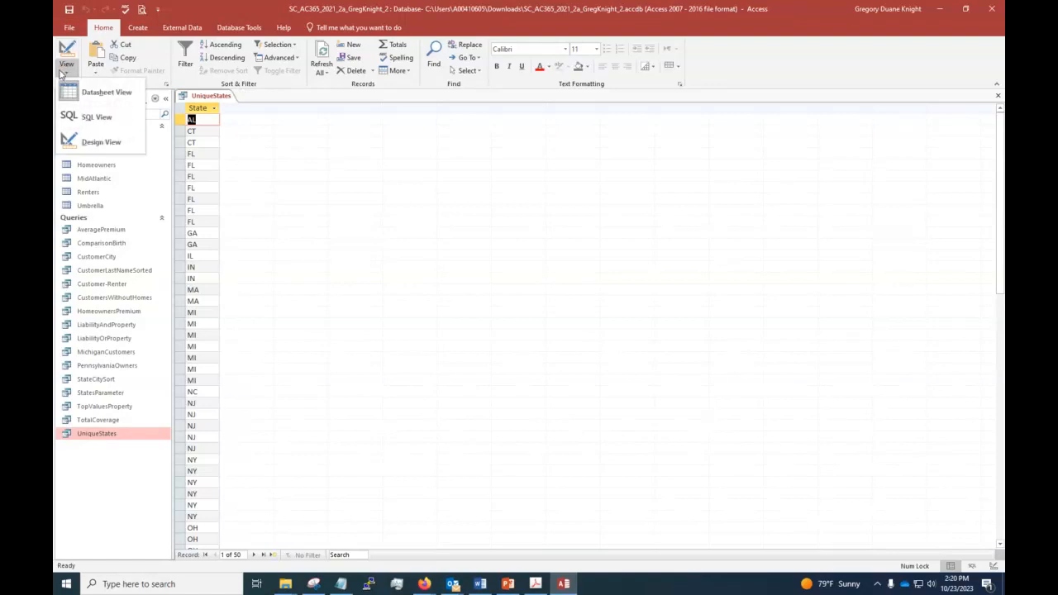
click(99, 142)
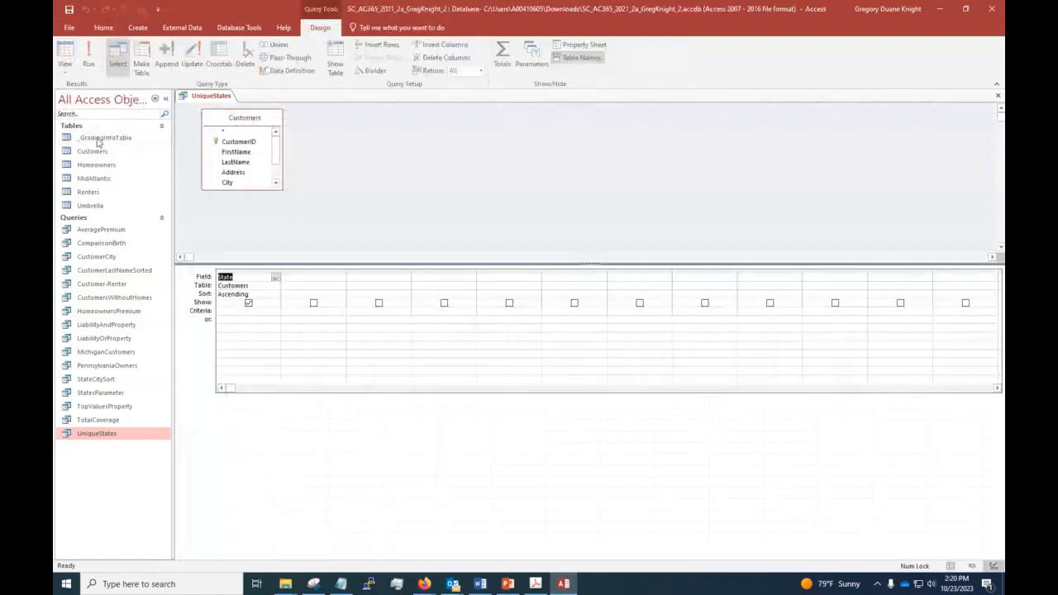
Step: Open the State field's properties from the design grid, look them over and close the Property Sheet
click(230, 311)
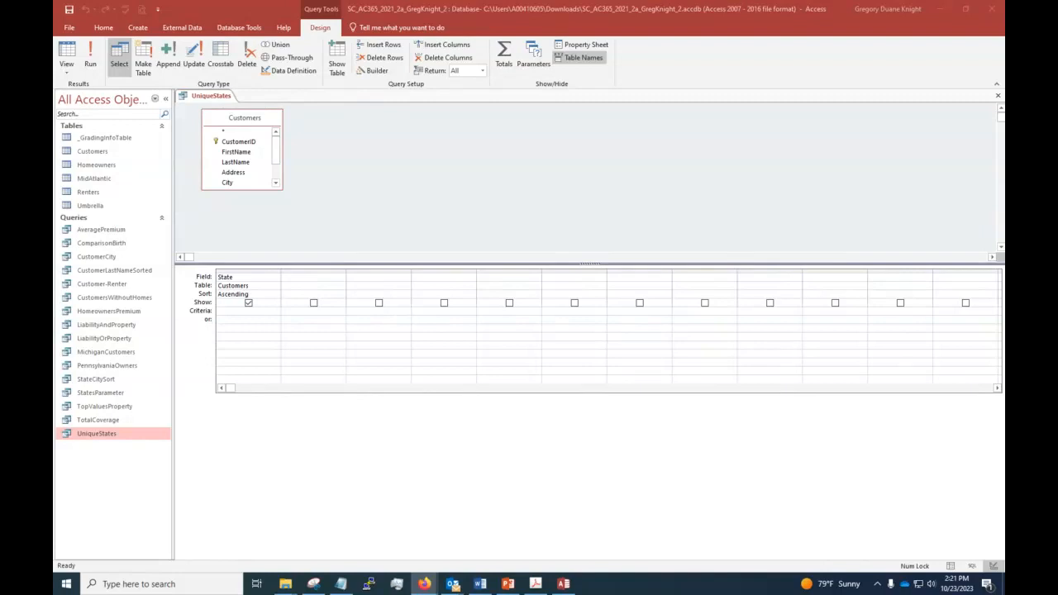
right_click(237, 279)
click(266, 378)
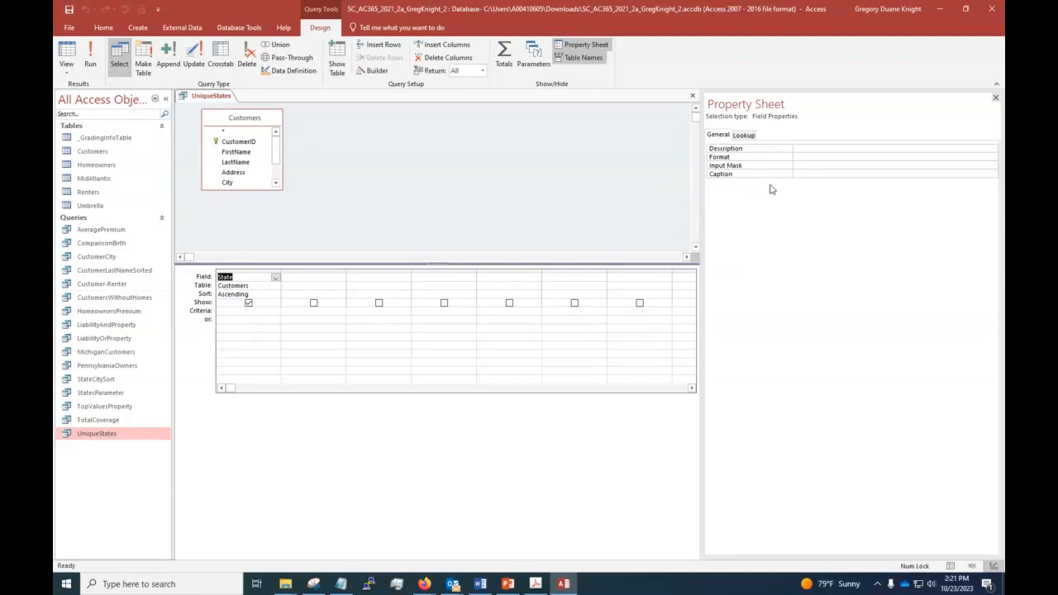
click(995, 98)
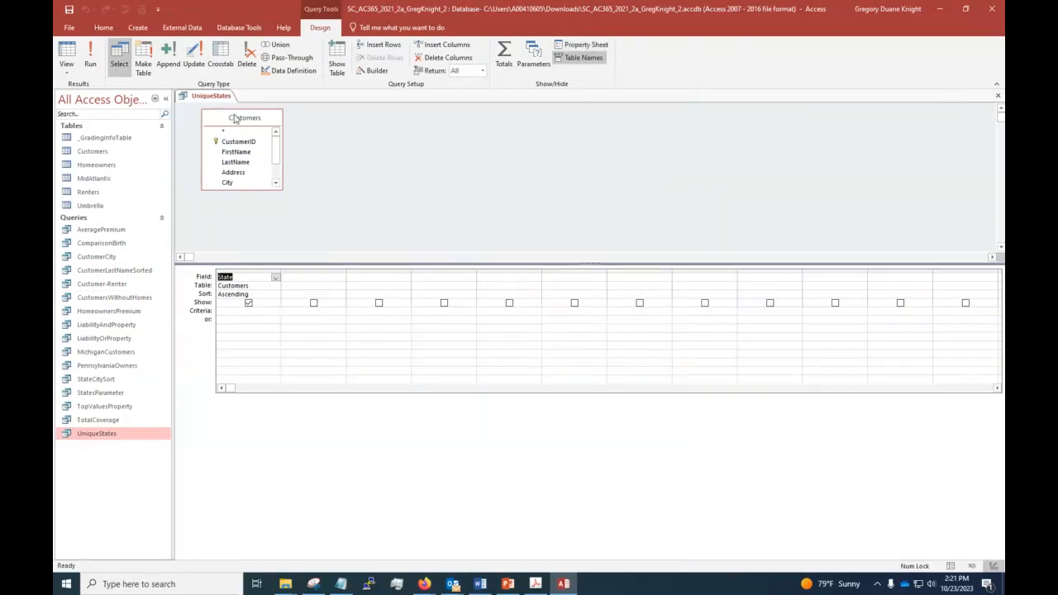
Step: Check the properties of the Customers field list, close the Property Sheet and switch to Firefox
right_click(234, 119)
click(267, 137)
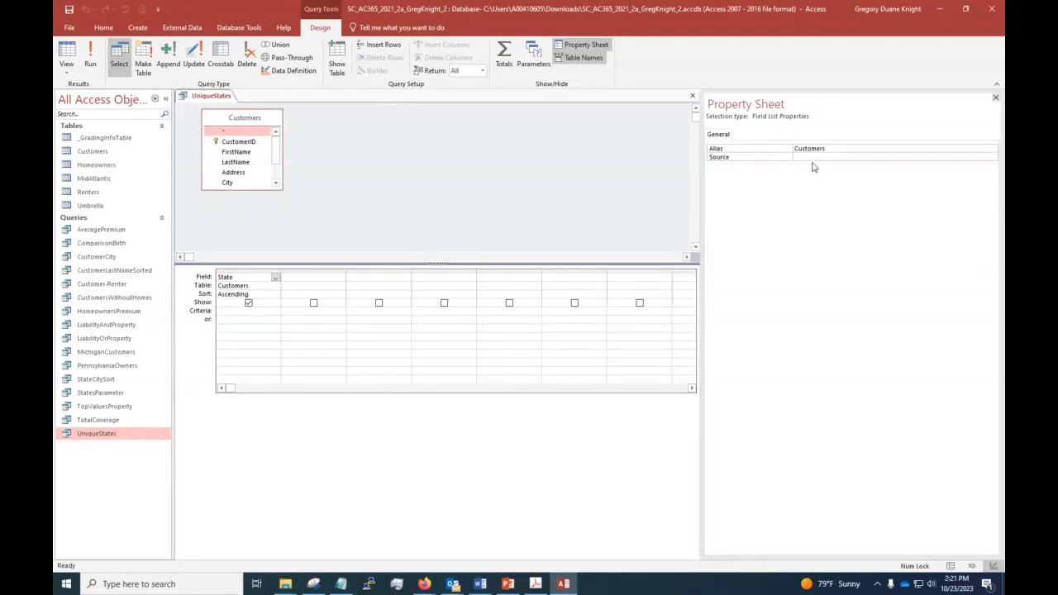
click(995, 97)
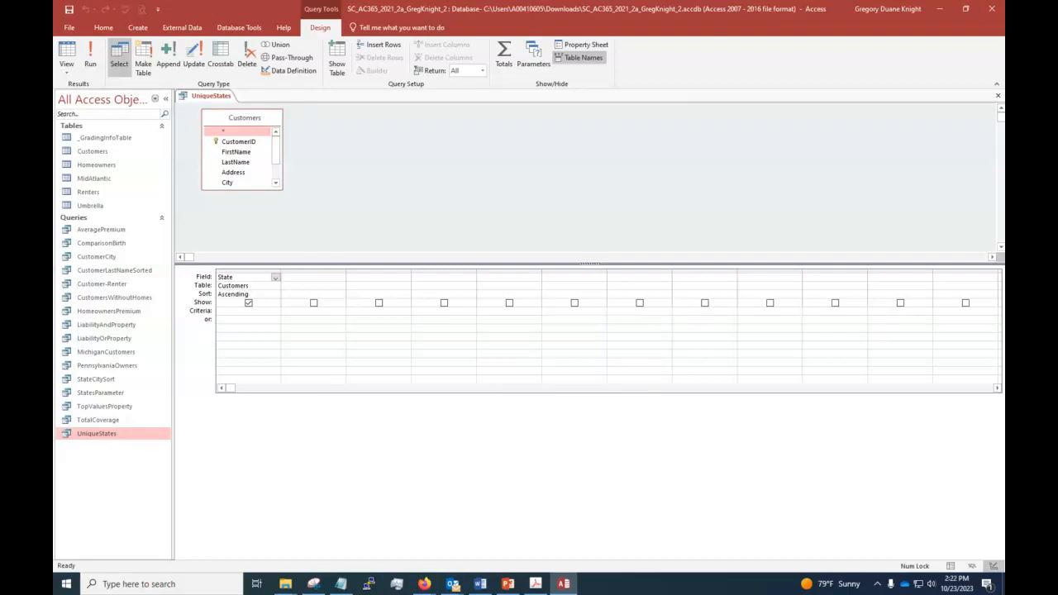
key(alt+Tab)
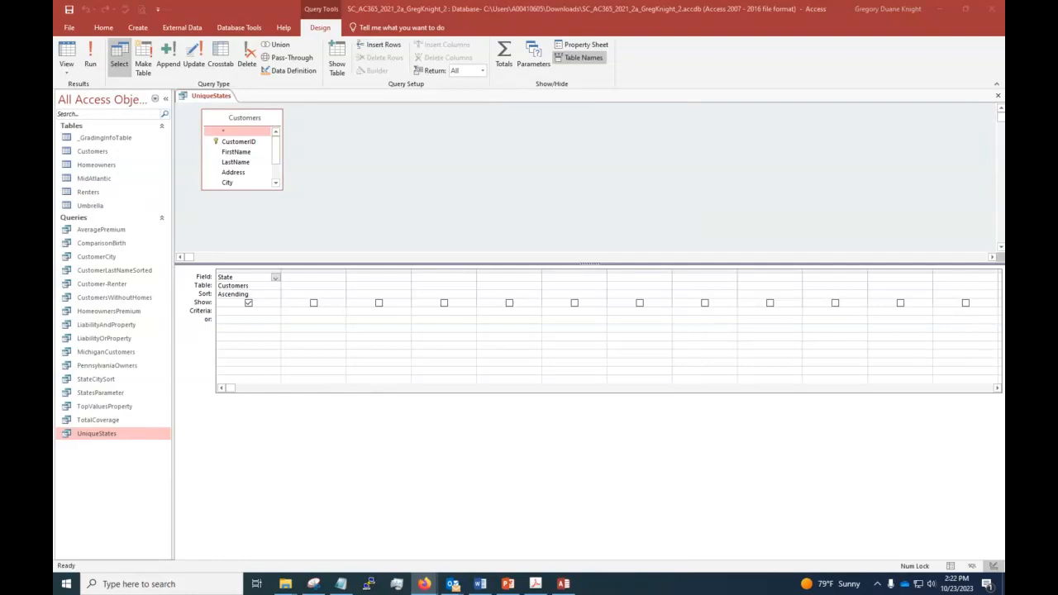
Step: Open the properties of the State field in the UniqueStates query's design grid
click(247, 278)
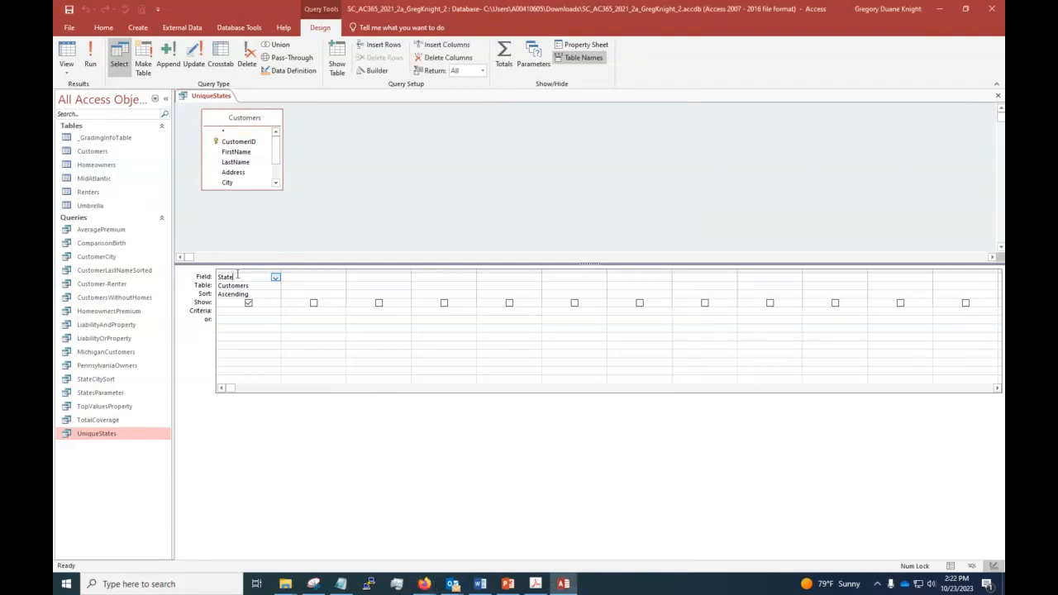
click(236, 270)
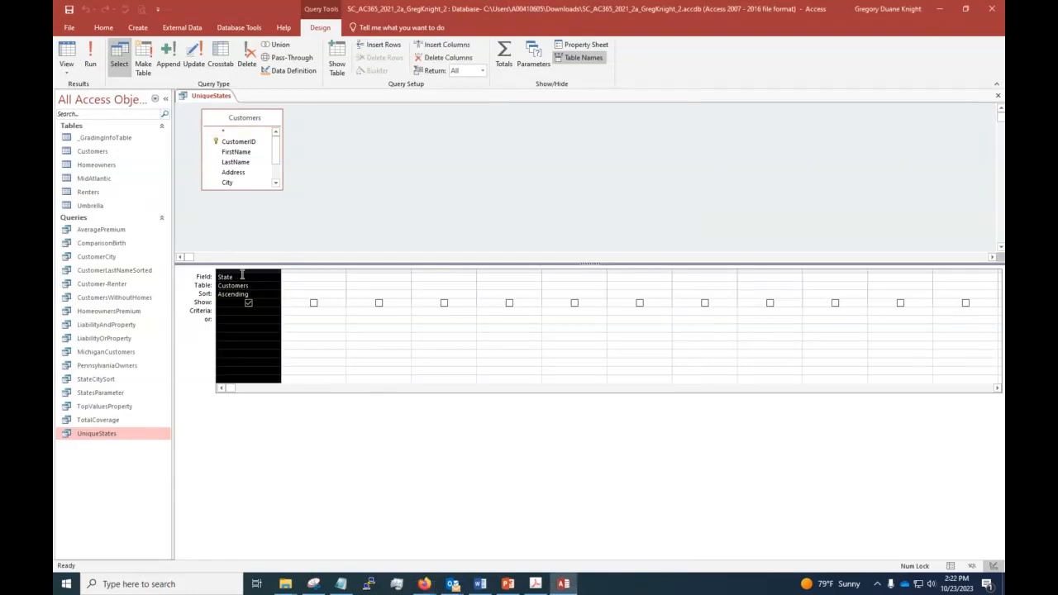
right_click(241, 275)
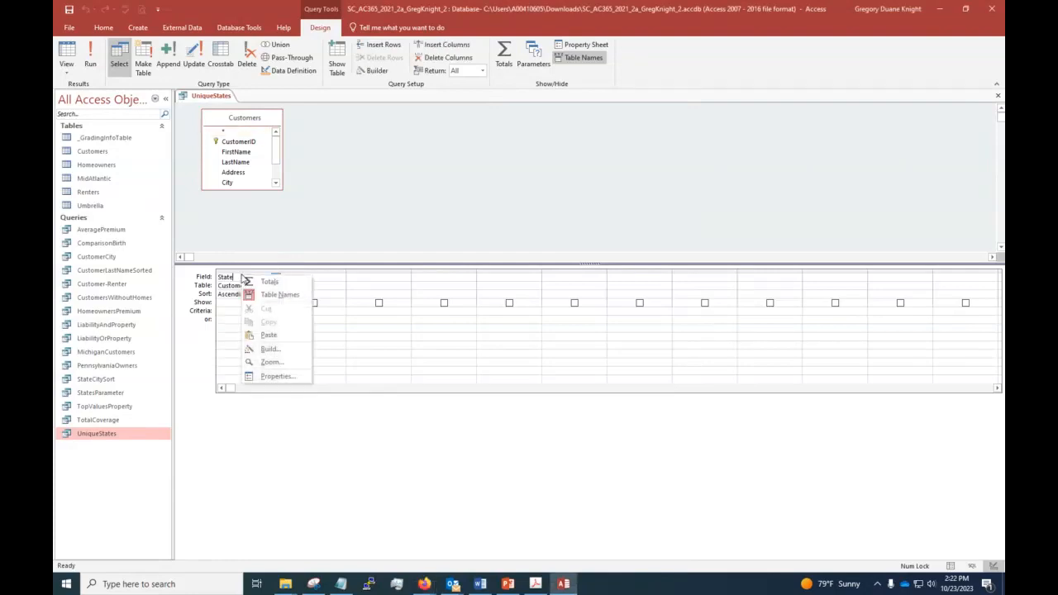
click(278, 379)
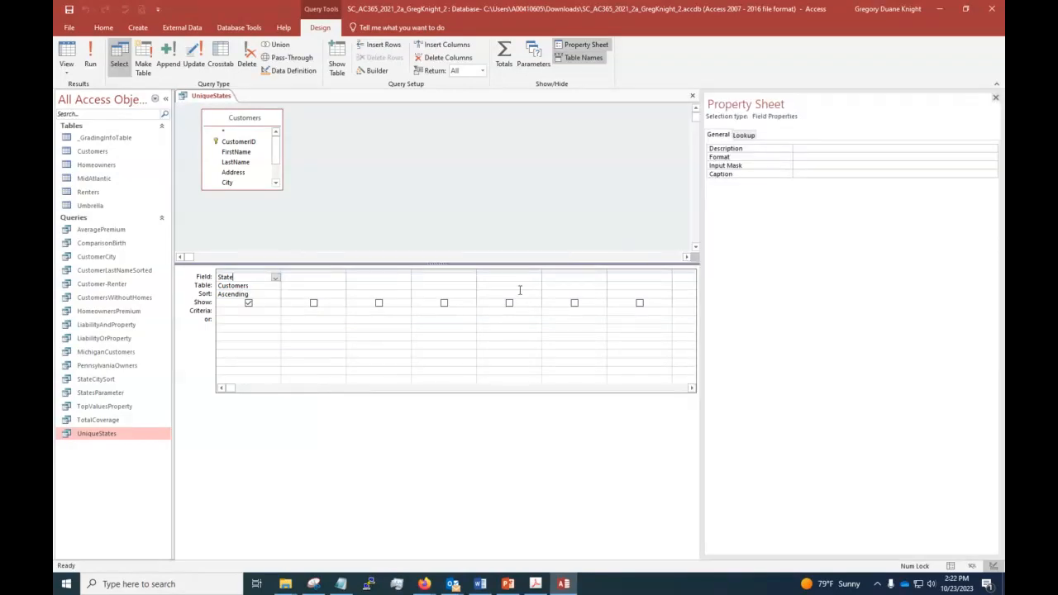
click(742, 158)
click(751, 166)
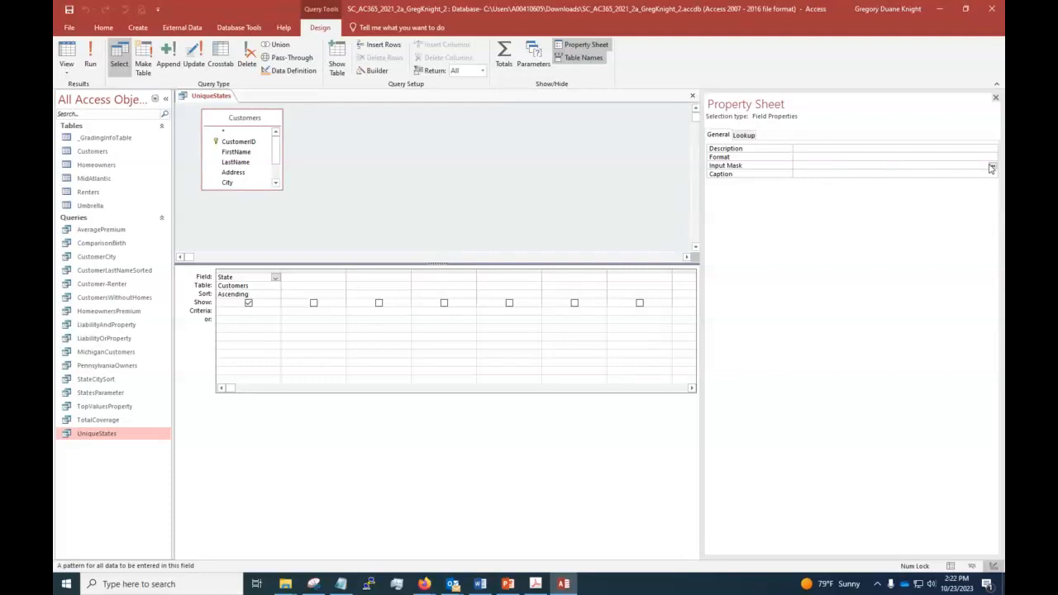
click(991, 167)
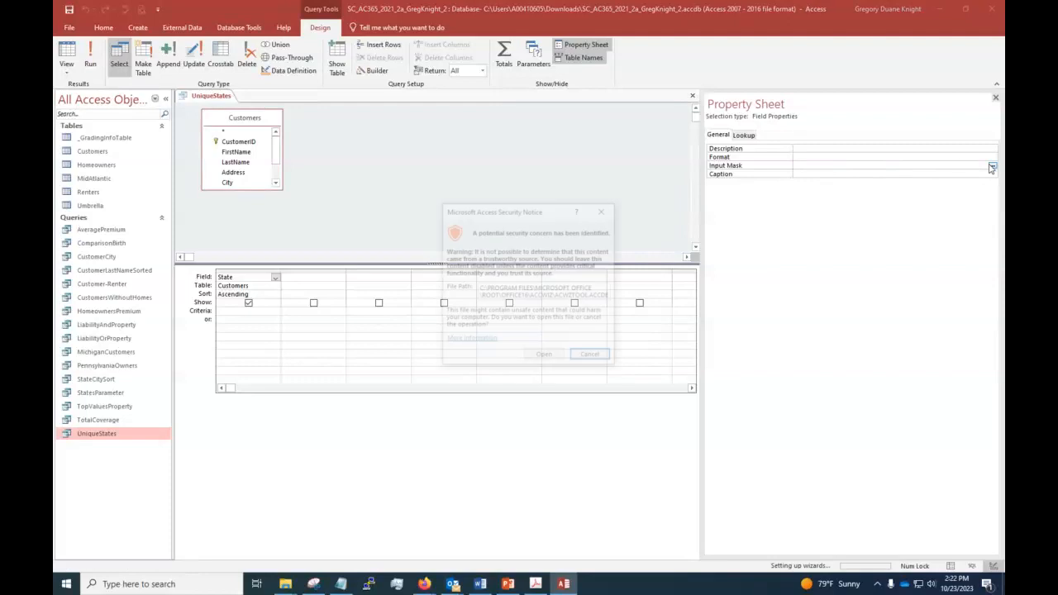
click(539, 355)
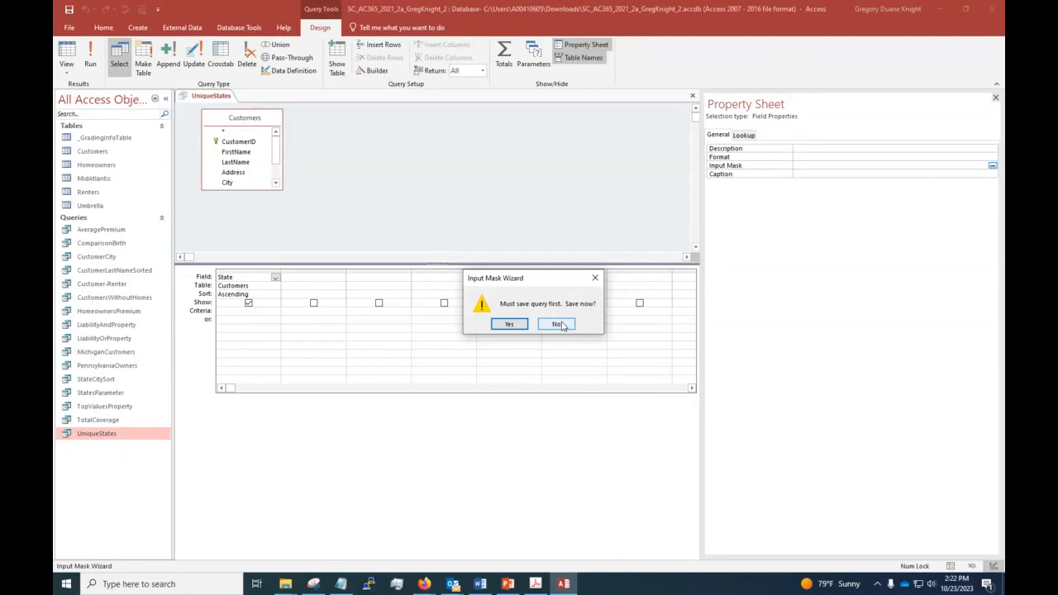
click(559, 324)
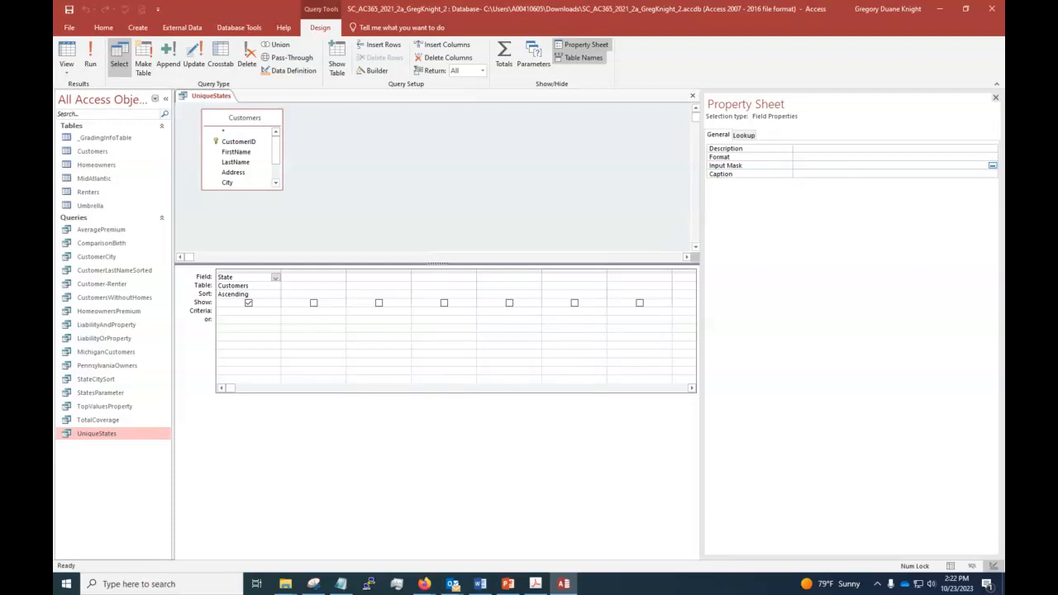
Step: Reopen the field properties from State's Criteria cell, look over the Lookup settings and close the Property Sheet
right_click(222, 312)
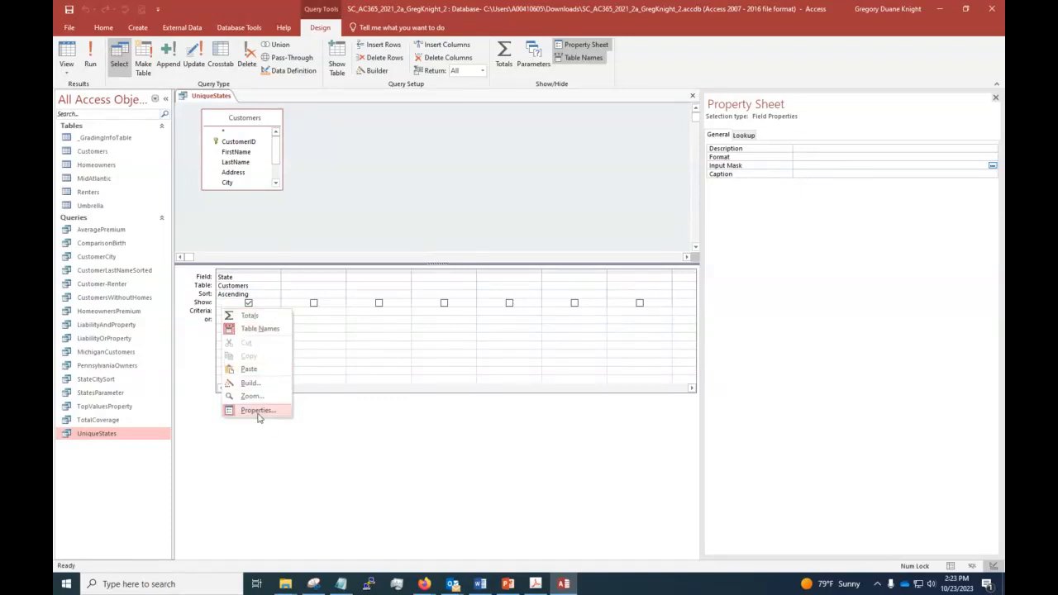
click(257, 413)
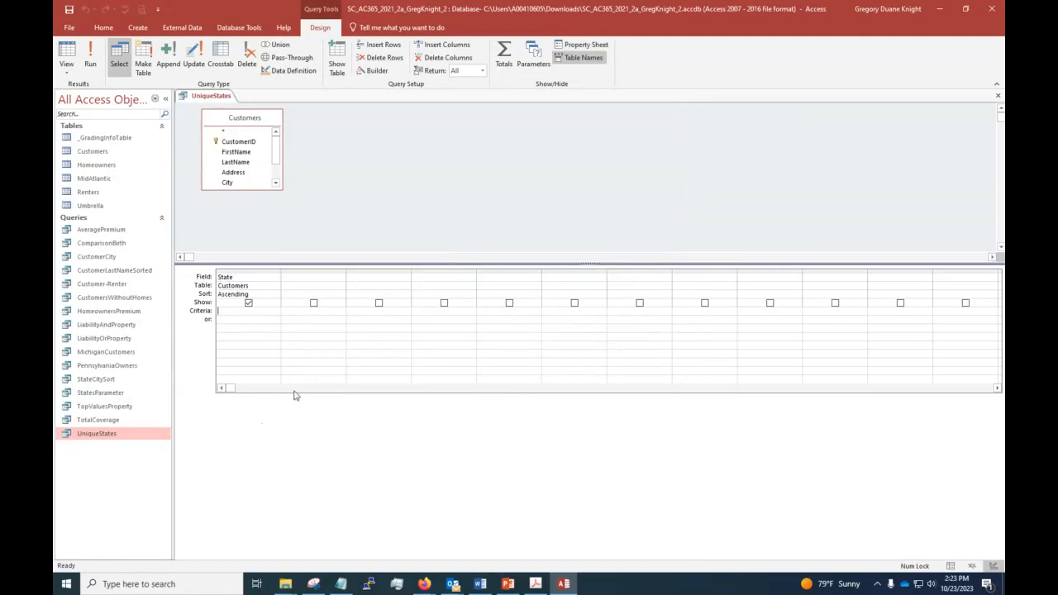
right_click(222, 314)
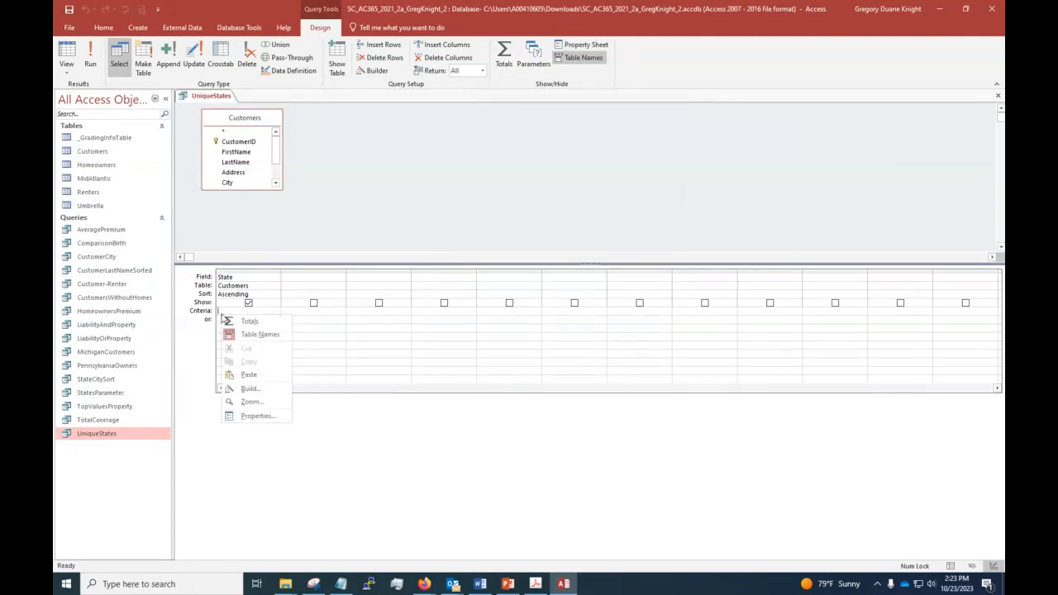
click(243, 416)
click(740, 136)
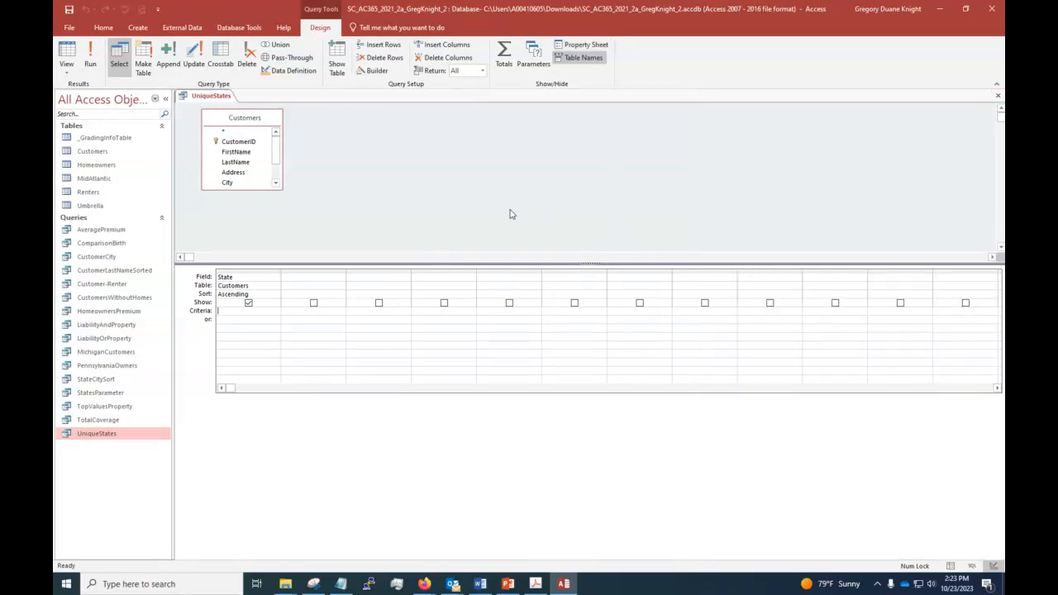
click(995, 98)
Step: Check the Return options for the query and the field's general properties, leaving them as they are and closing the Property Sheet
click(482, 71)
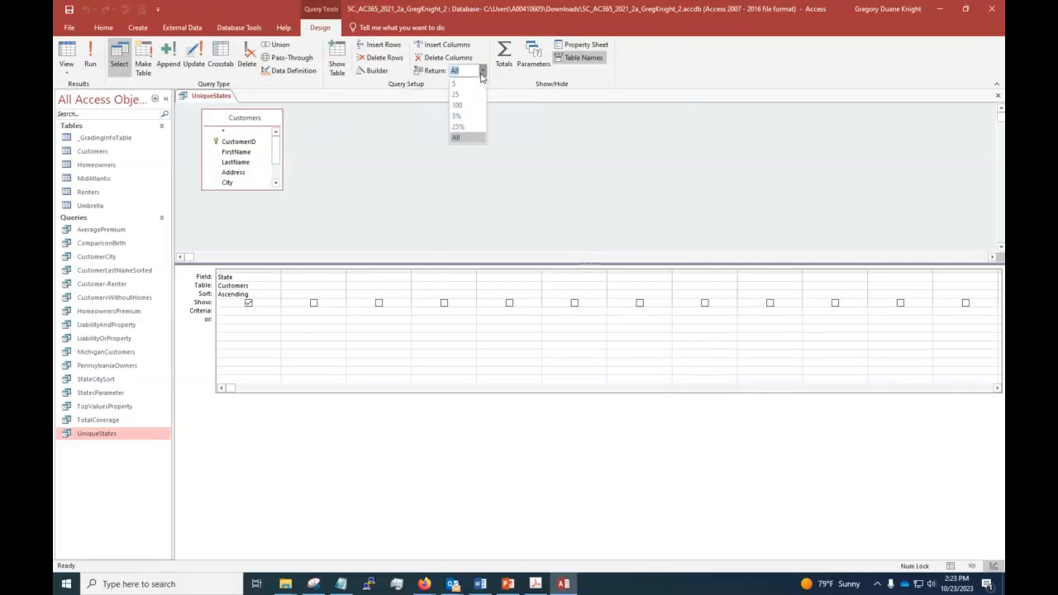
click(482, 71)
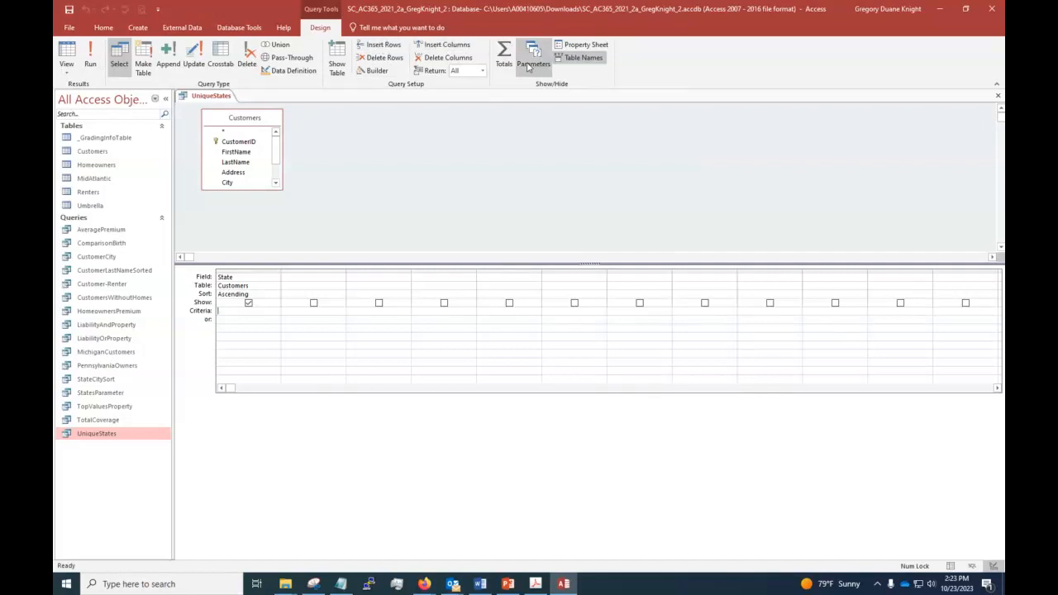
click(583, 46)
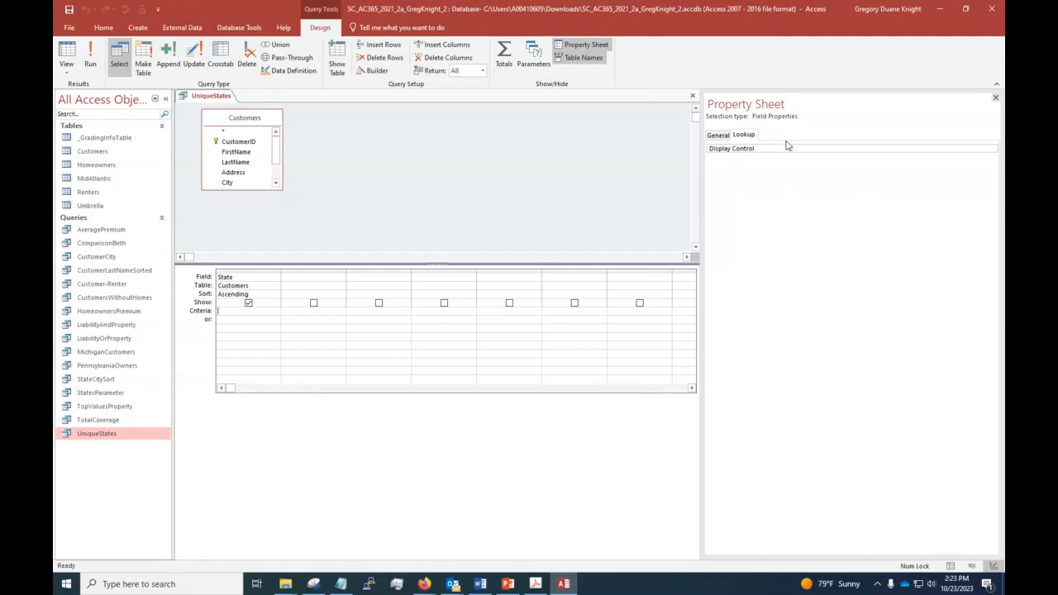
click(716, 136)
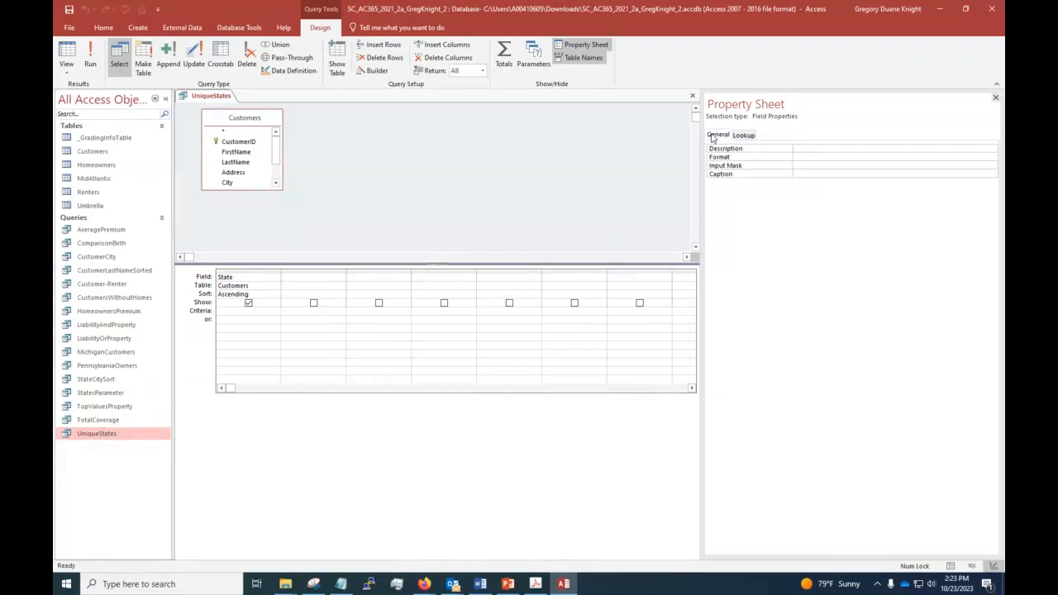
click(995, 97)
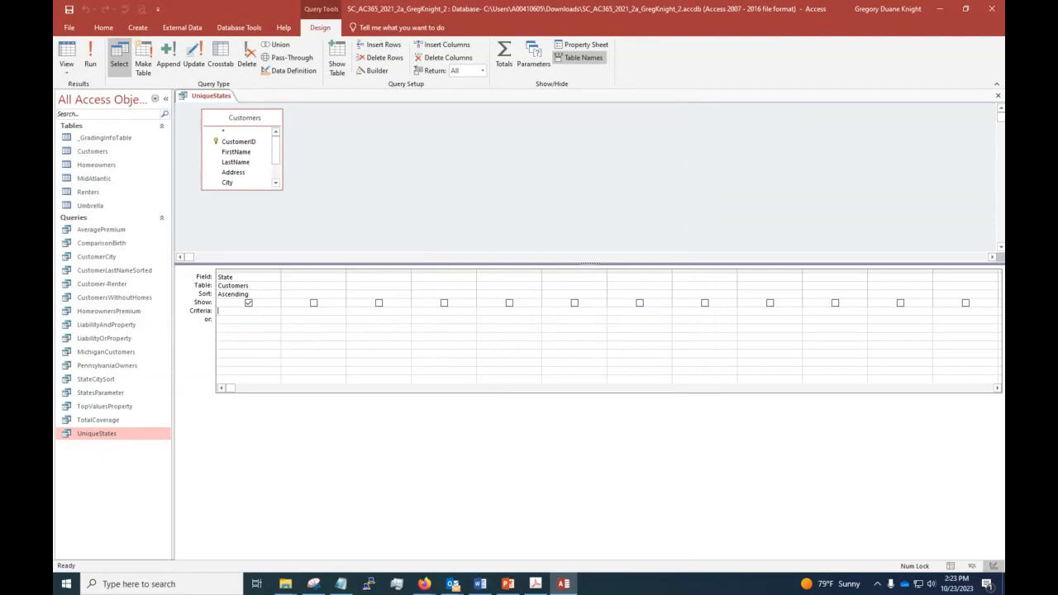
Step: Glance at Firefox, return to Access and close the UniqueStates query
key(alt+Tab)
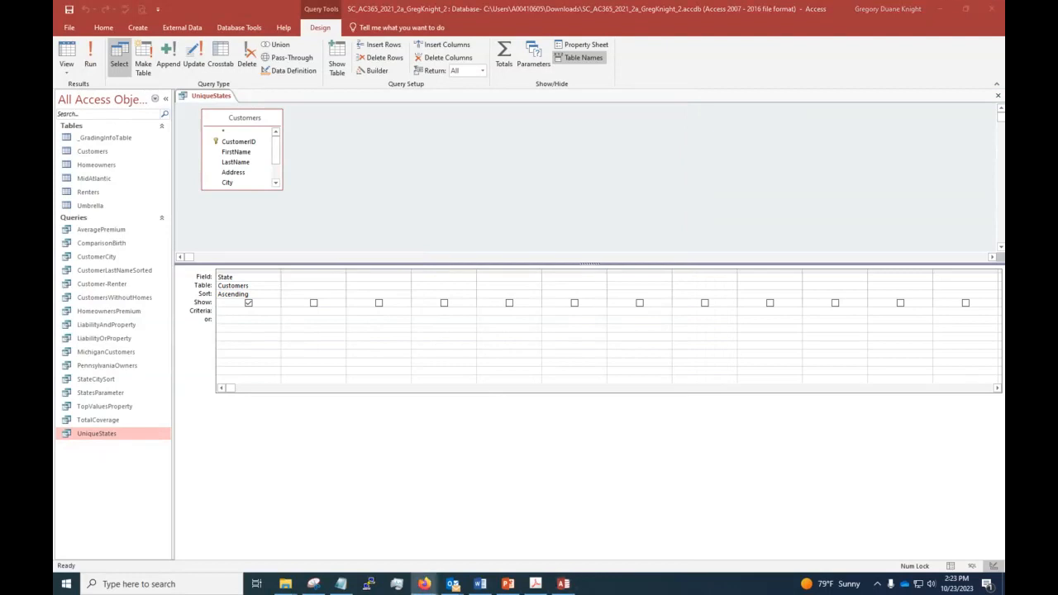
key(alt+Tab)
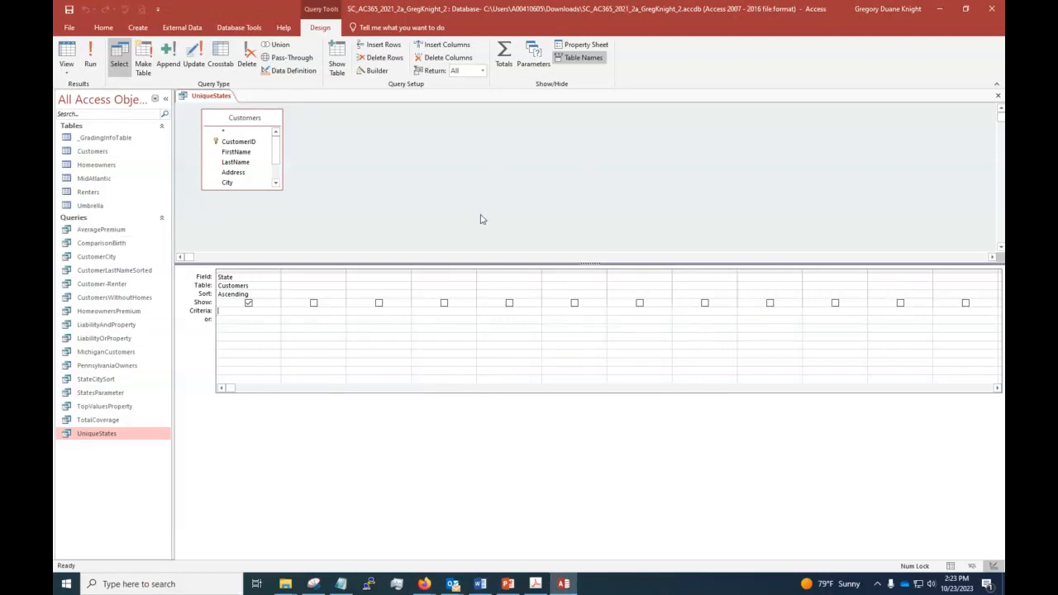
click(997, 95)
click(541, 325)
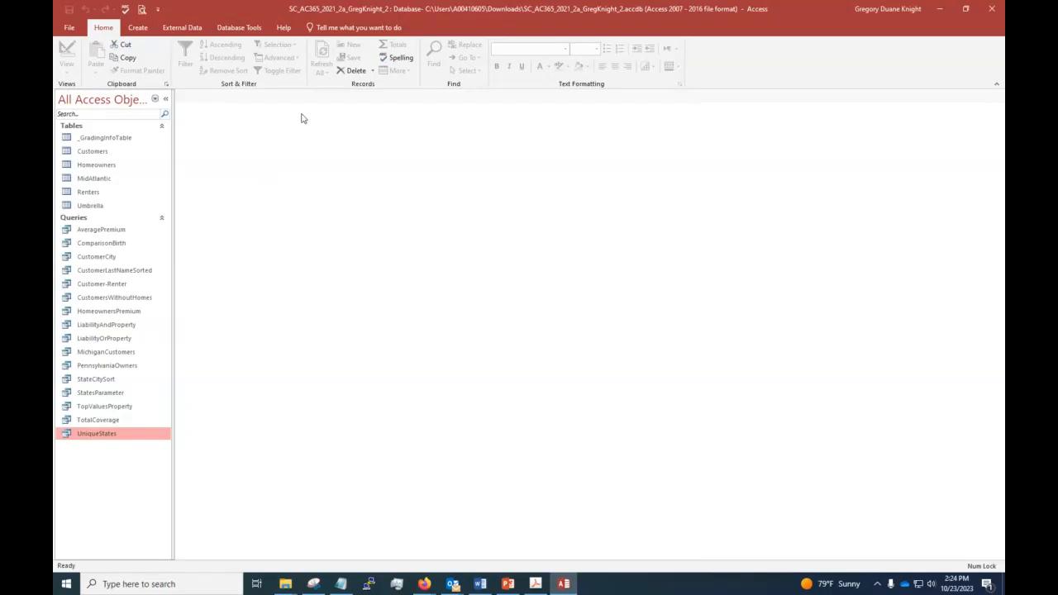
Step: Search the Access commands for "crosstab", look through the suggestions and clear the search
right_click(96, 183)
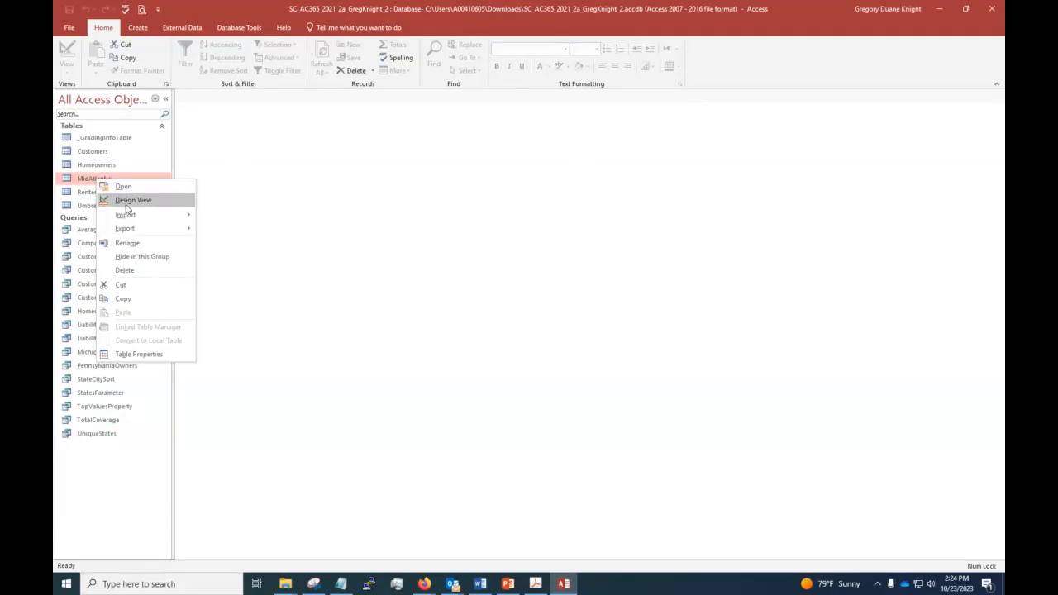
click(303, 232)
click(137, 27)
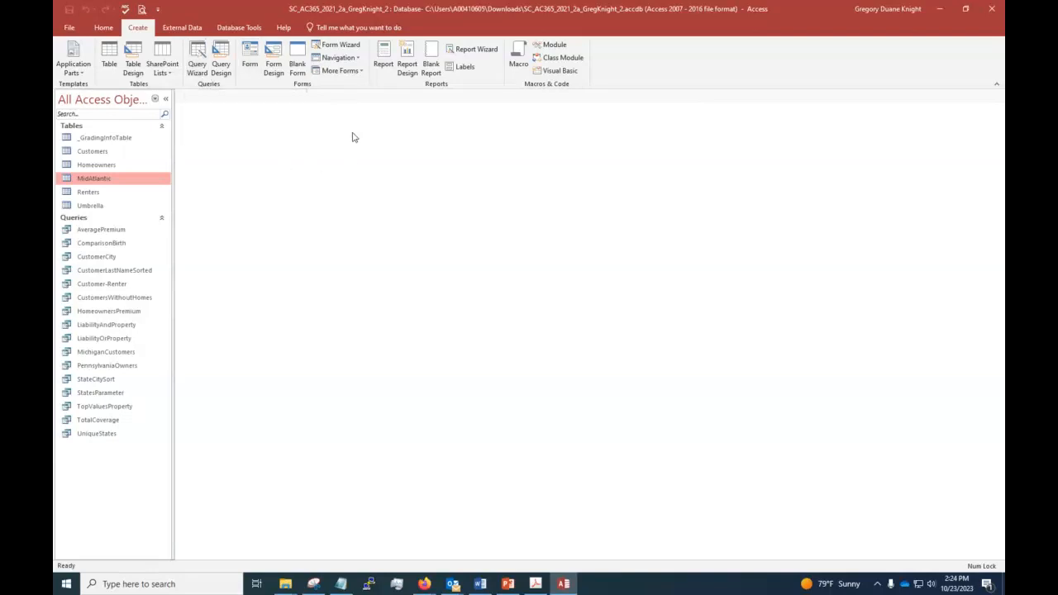
click(325, 28)
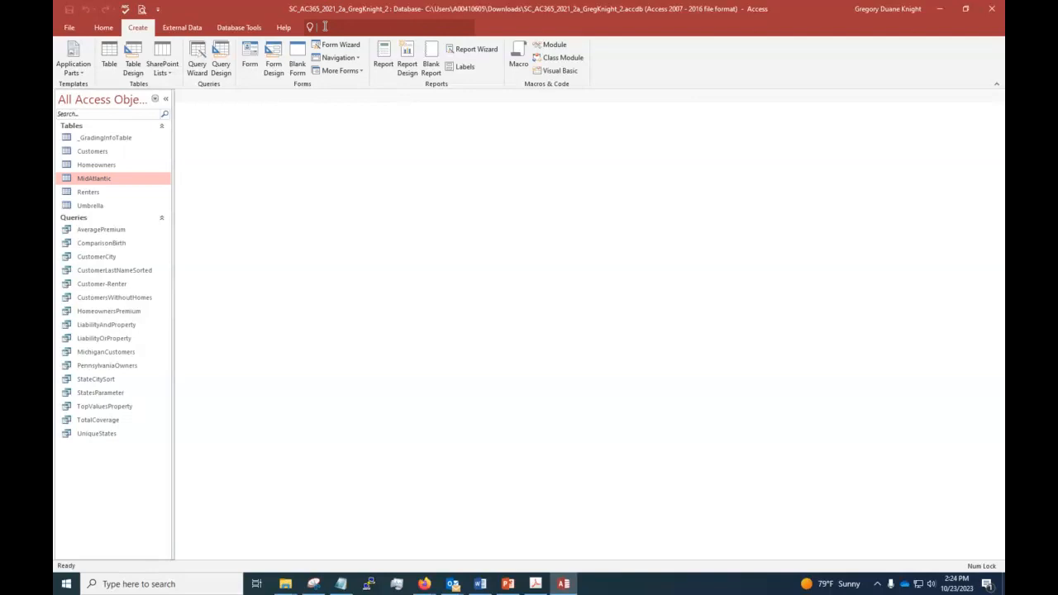
text(c)
text(oss)
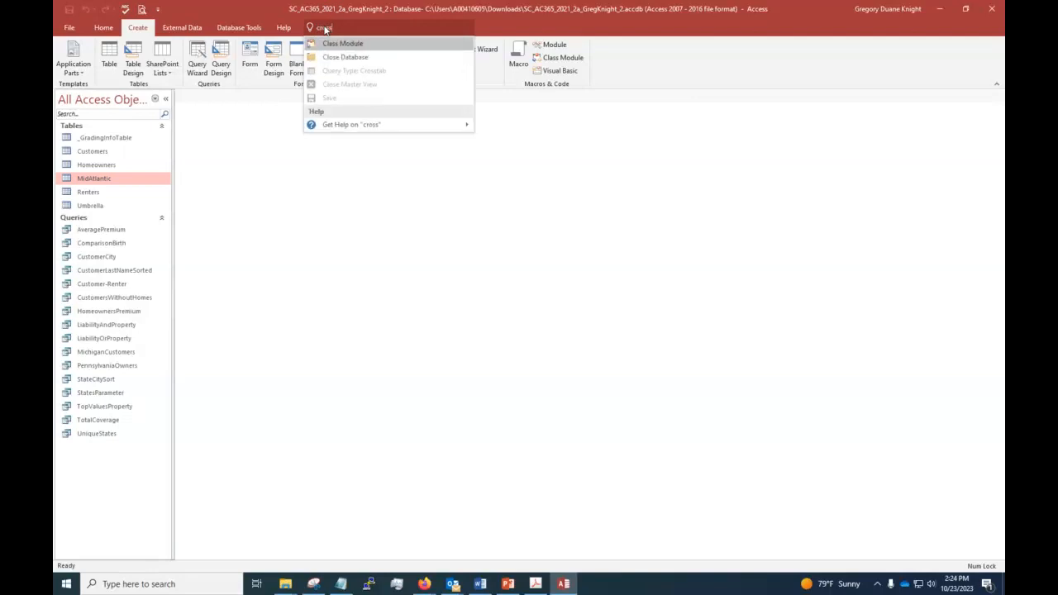
text(tab)
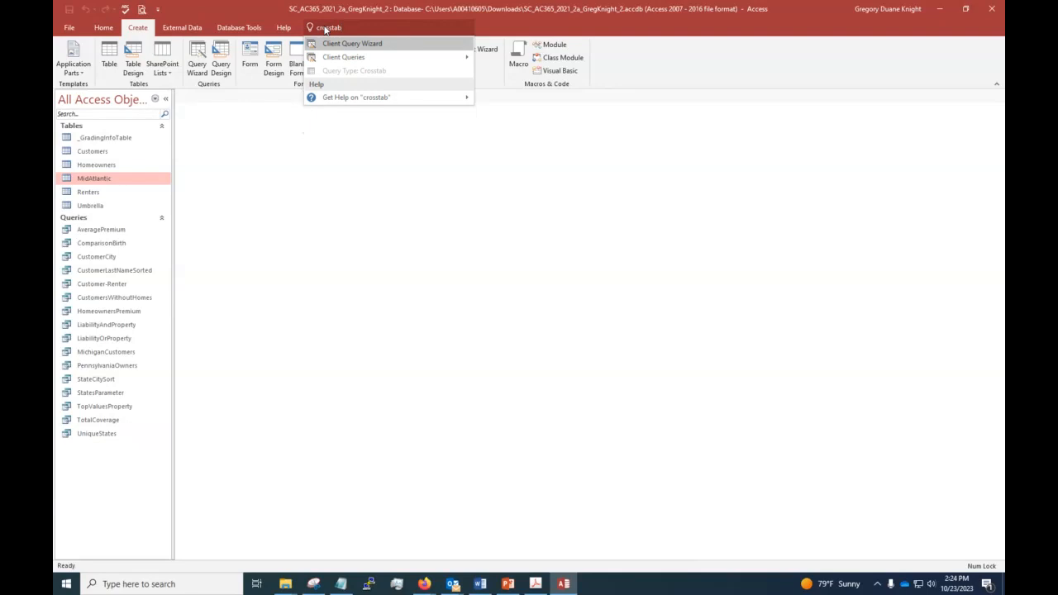
key(BackSpace)
key(BackSpace)
key(BackSpace)
key(BackSpace)
key(BackSpace)
key(BackSpace)
key(BackSpace)
key(BackSpace)
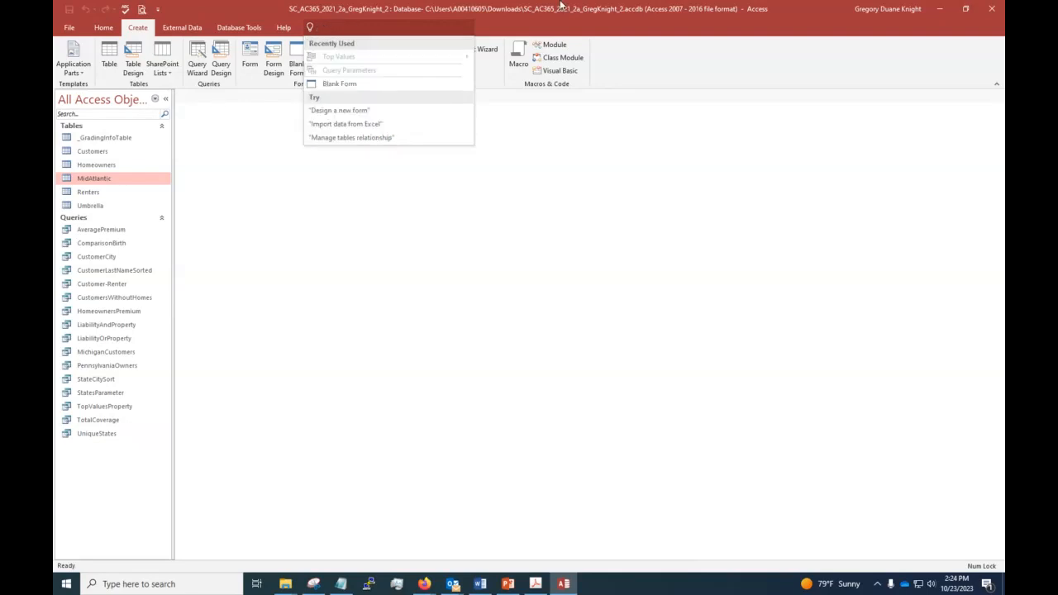
Step: Switch to Firefox, watch the SAM training demo for task 30, "Create a Crosstab query using the Query Wizard", and return to Access
click(424, 584)
click(608, 521)
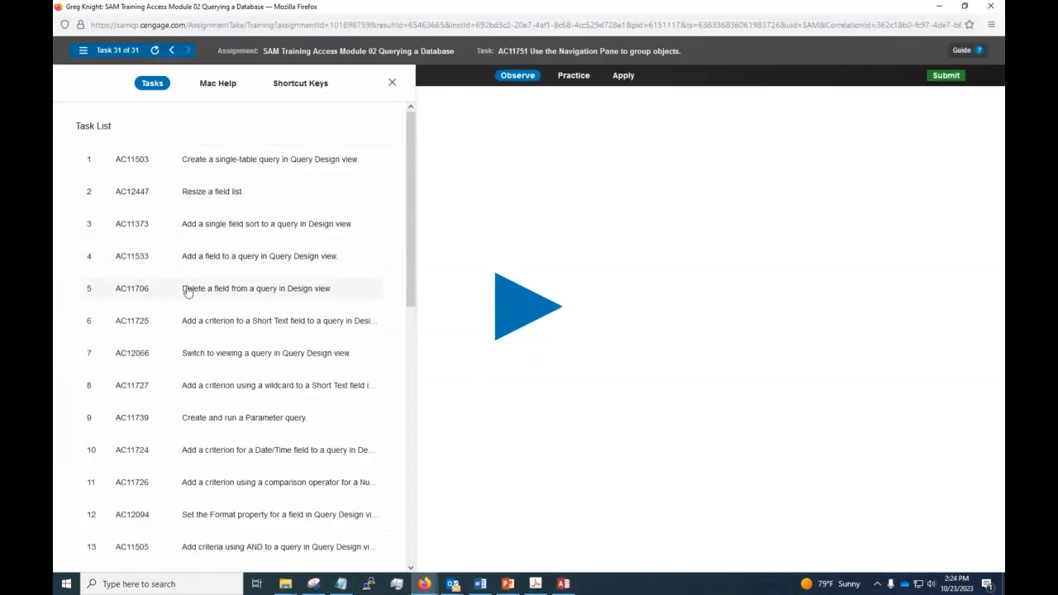
scroll(225, 293, down, 7)
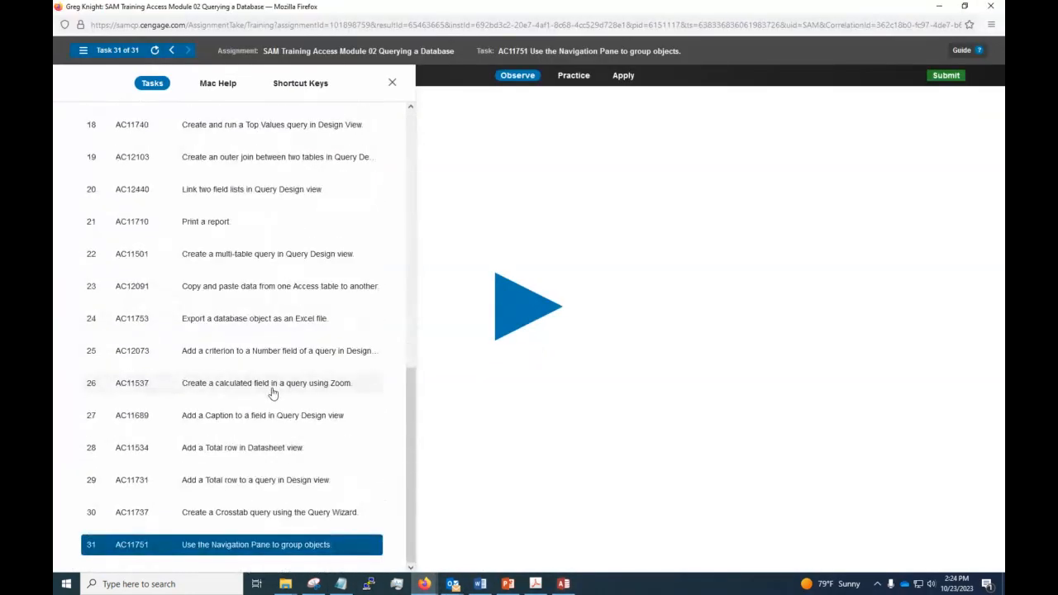
click(248, 542)
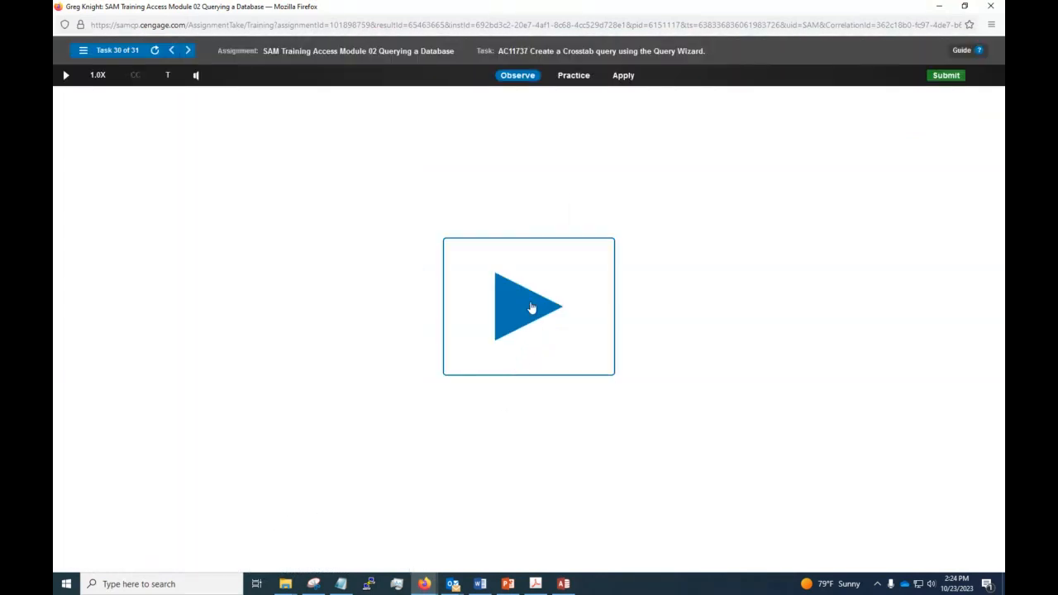
click(532, 305)
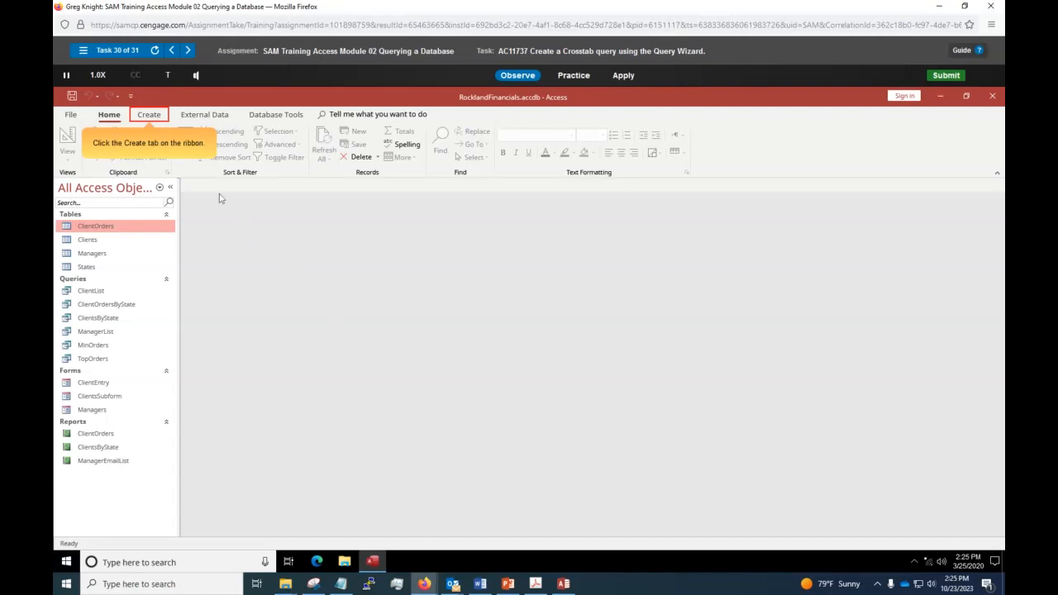
click(149, 116)
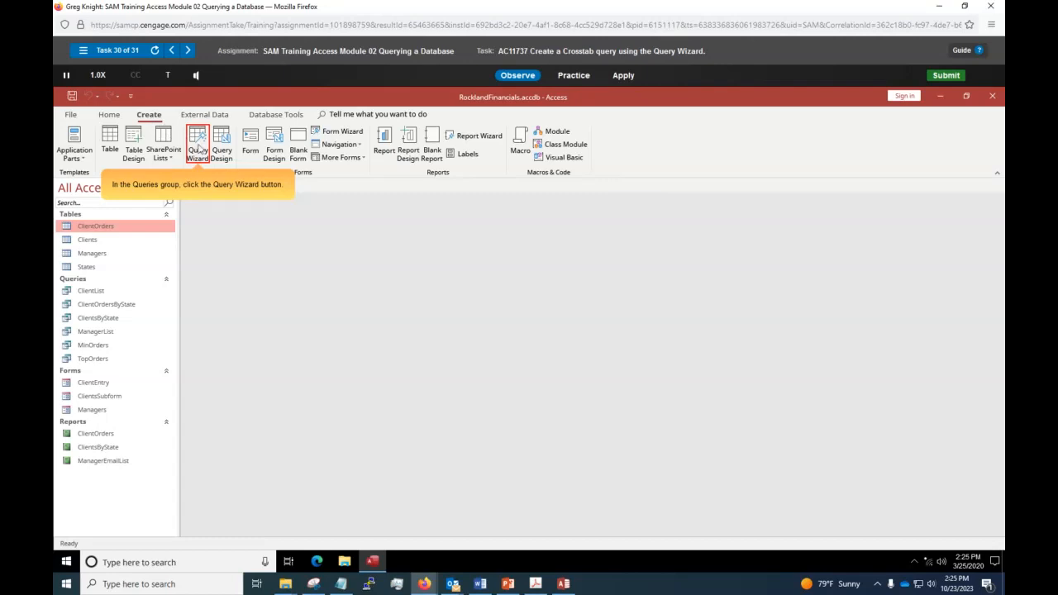
click(199, 148)
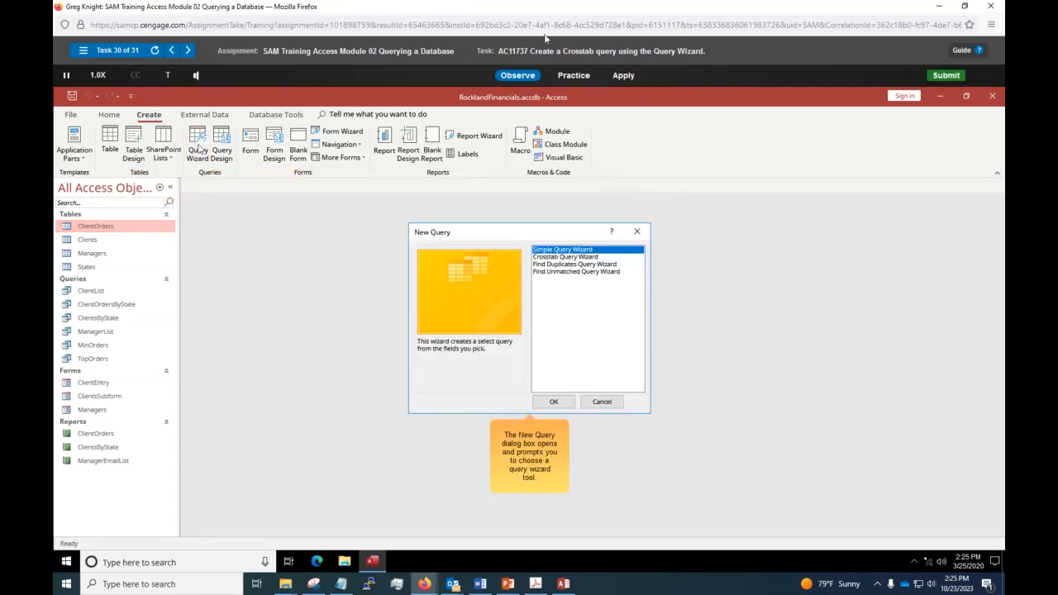
click(938, 6)
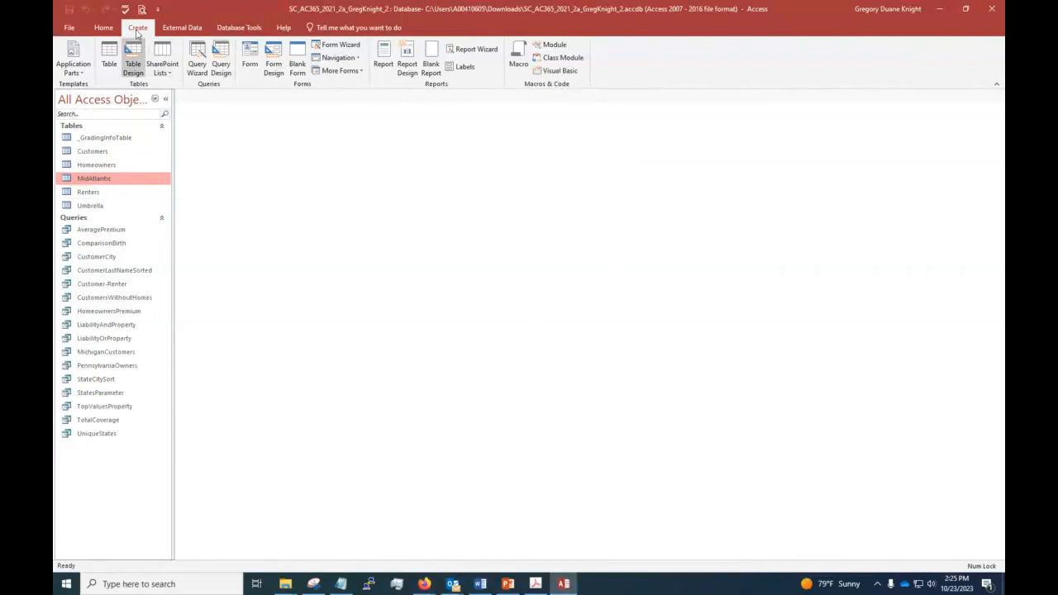
Step: Start a crosstab query with the Query Wizard, allowing the wizard file to open, and base it on the MidAtlantic table
click(196, 59)
click(577, 179)
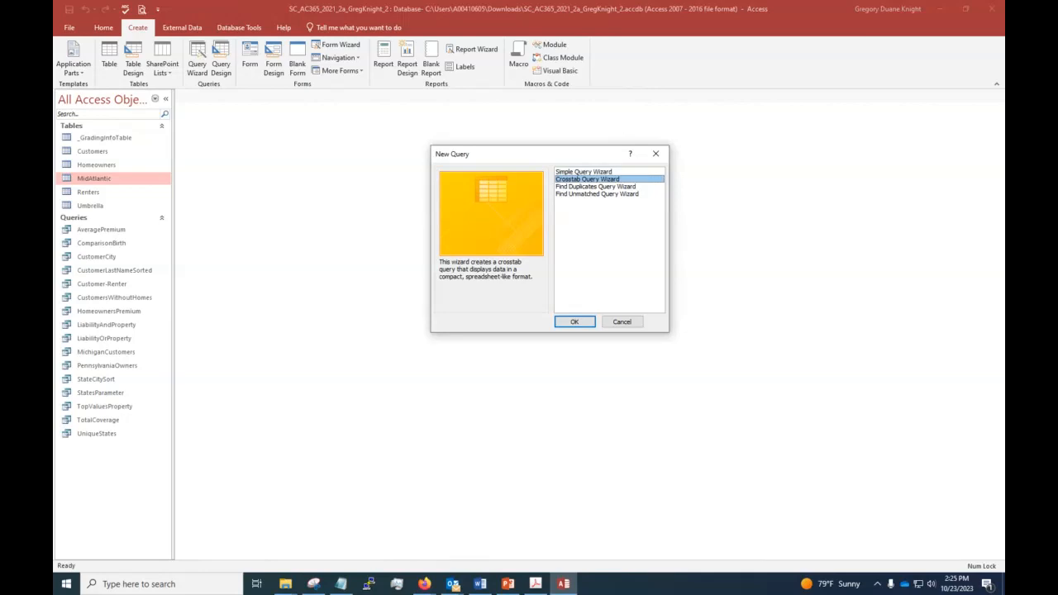
click(567, 322)
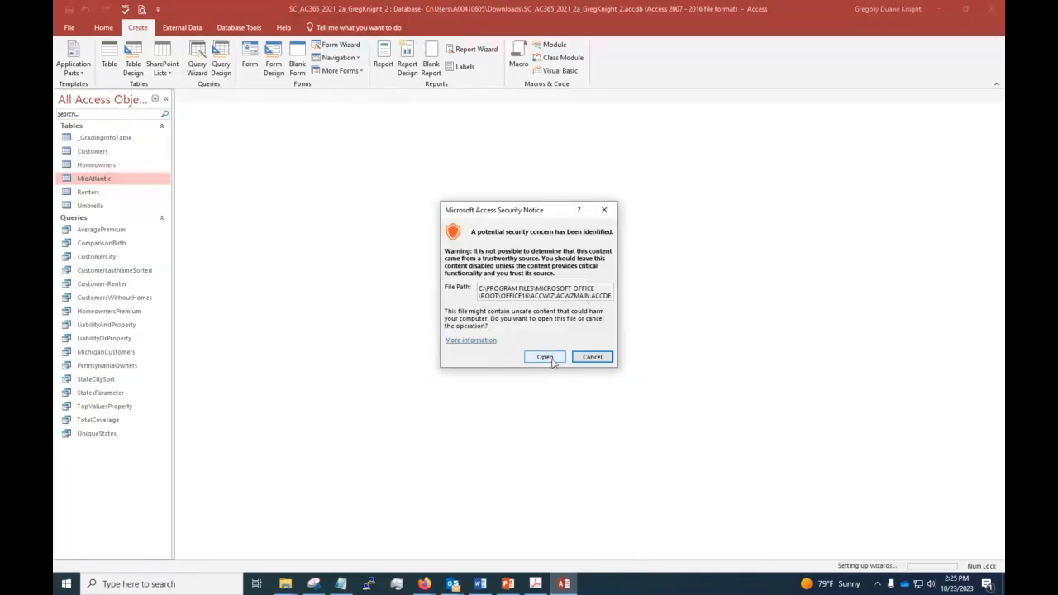
click(549, 357)
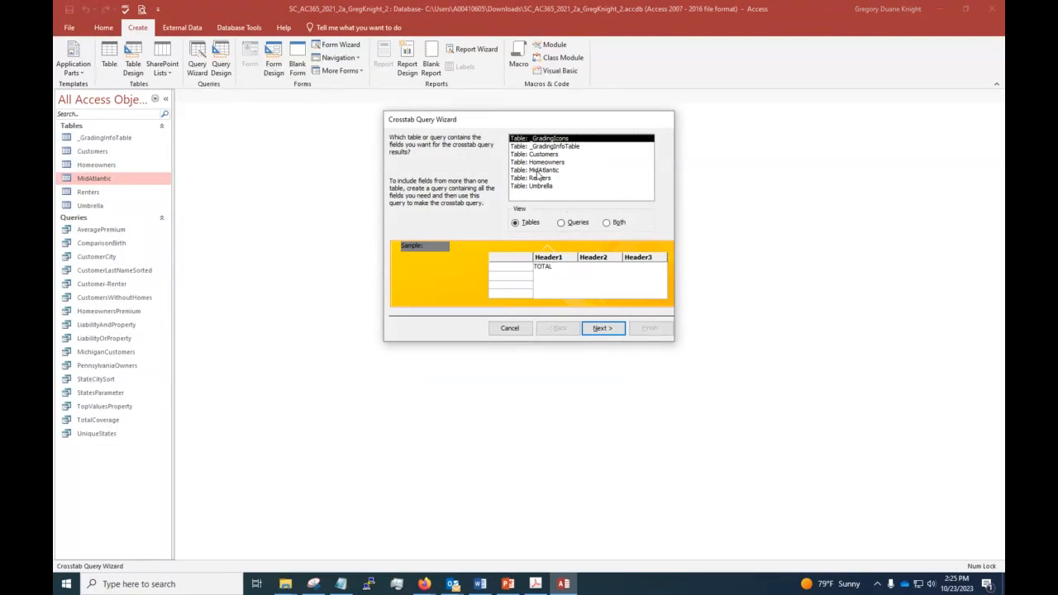
click(538, 171)
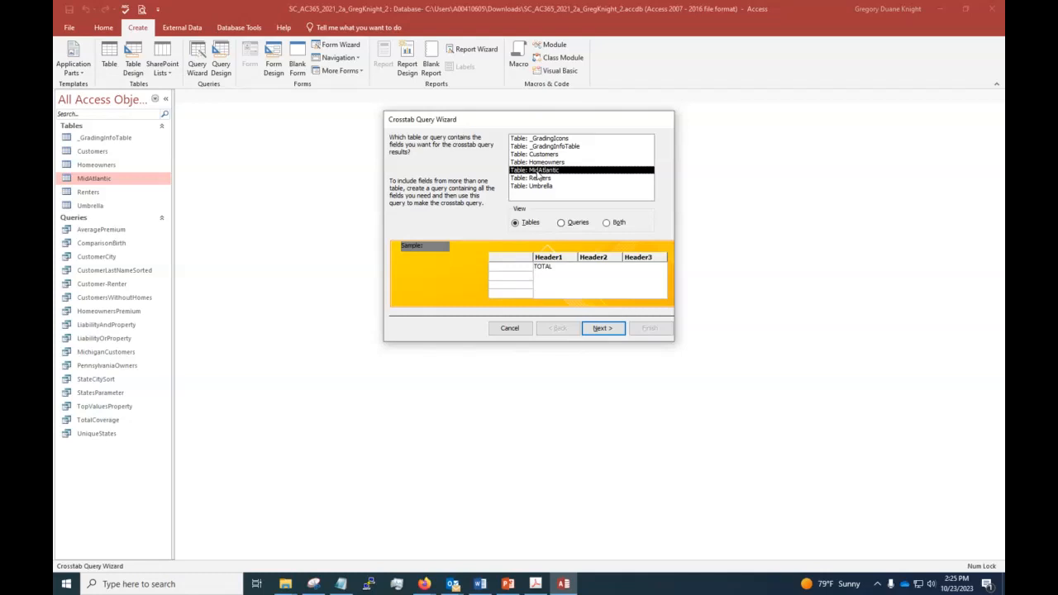
double_click(538, 172)
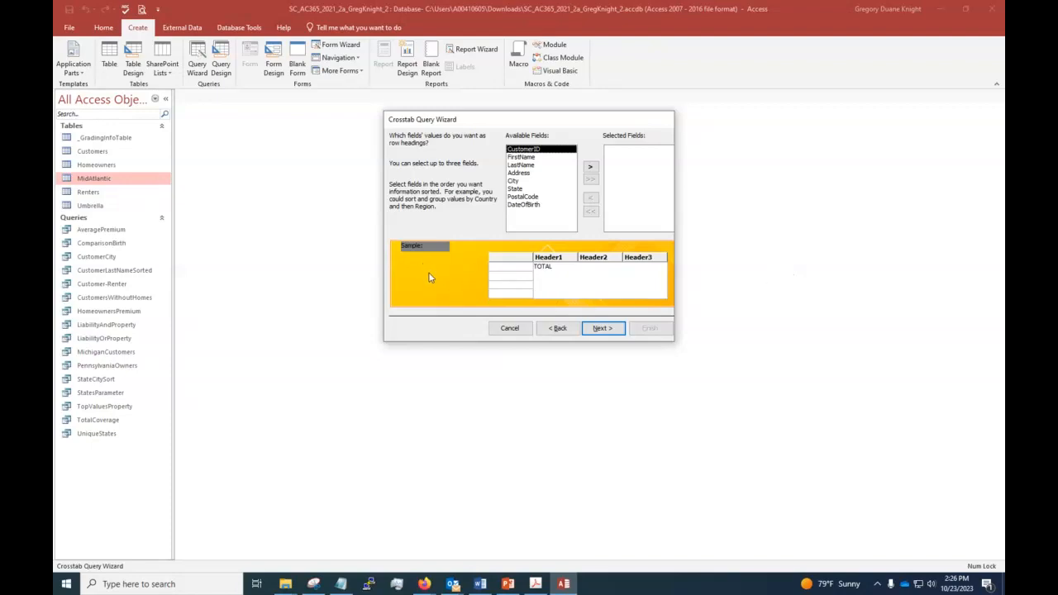
Step: Use the State field for the crosstab's row headings and the City field for its column headings
click(521, 189)
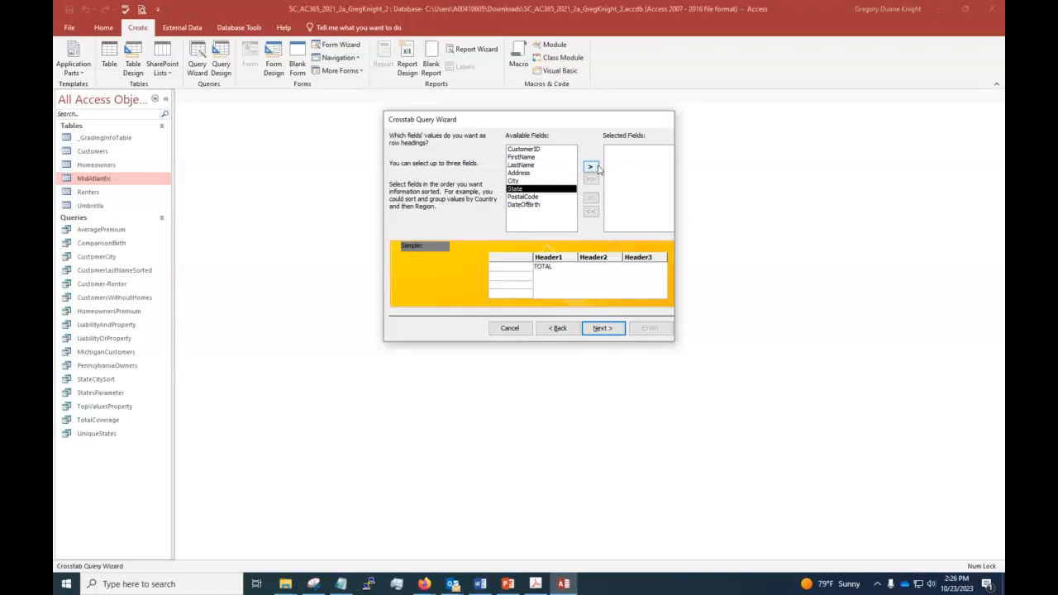
click(590, 167)
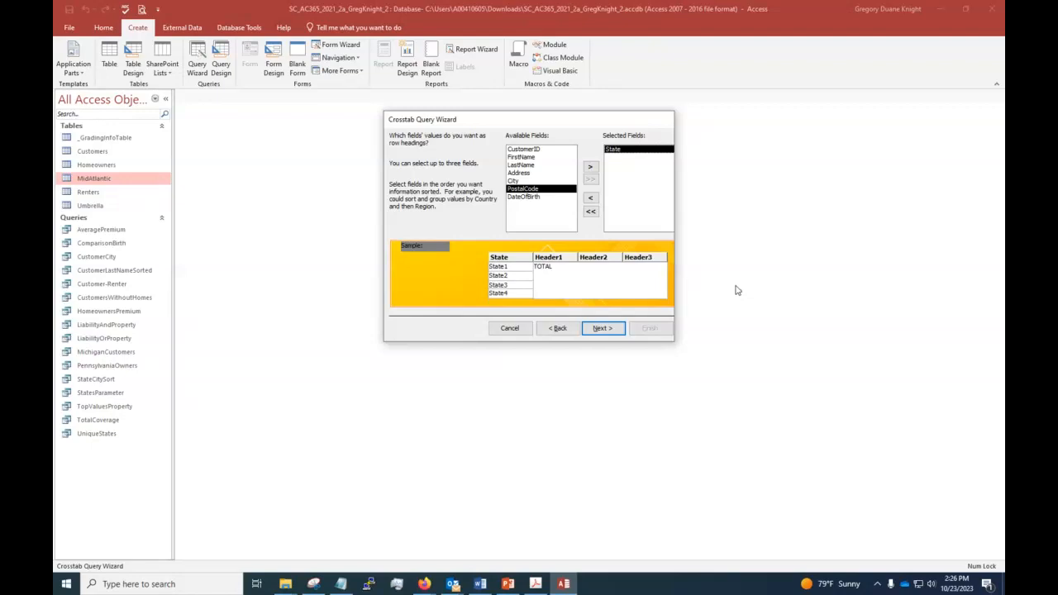
click(598, 329)
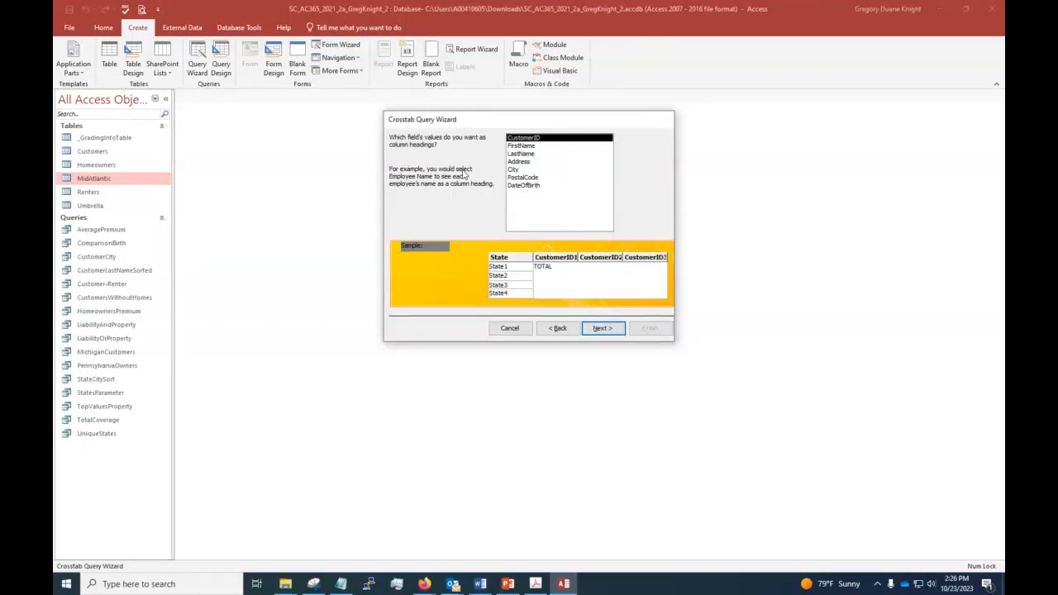
click(519, 170)
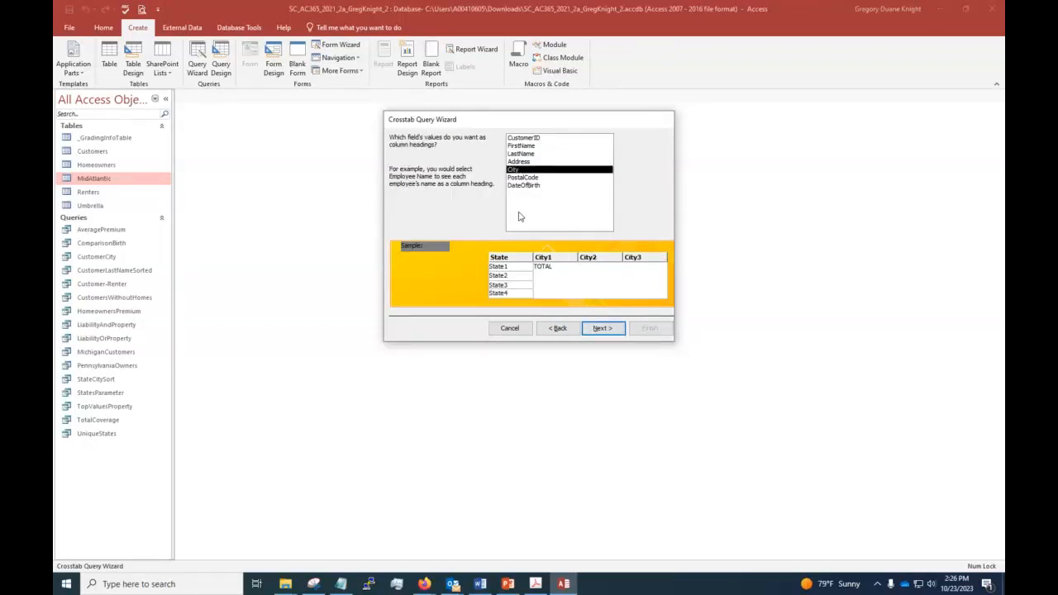
double_click(514, 170)
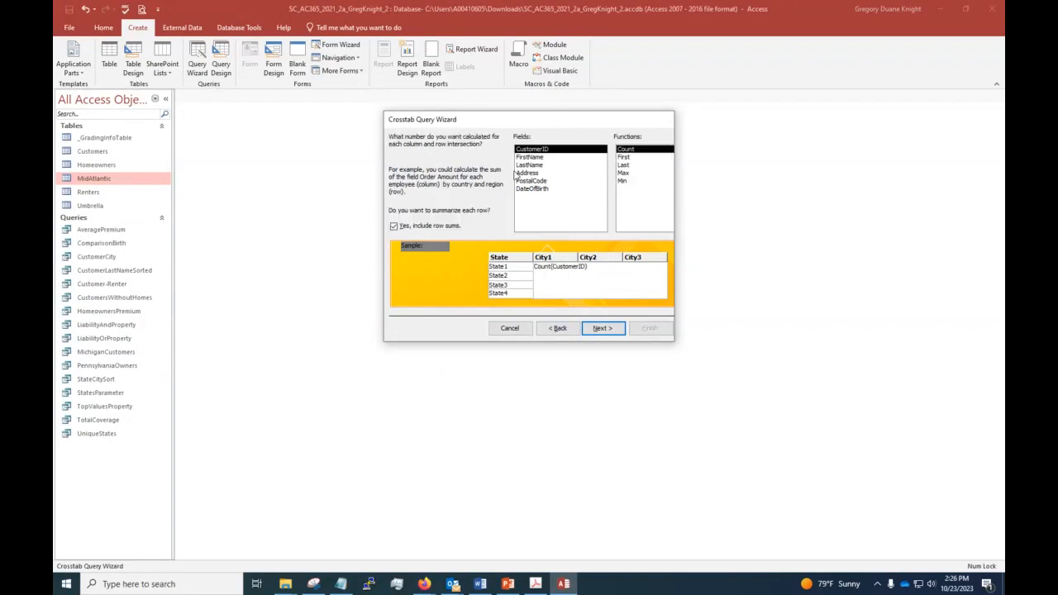
Step: Set the crosstab's calculated value to a Count of CustomerID, keeping row sums included
click(601, 328)
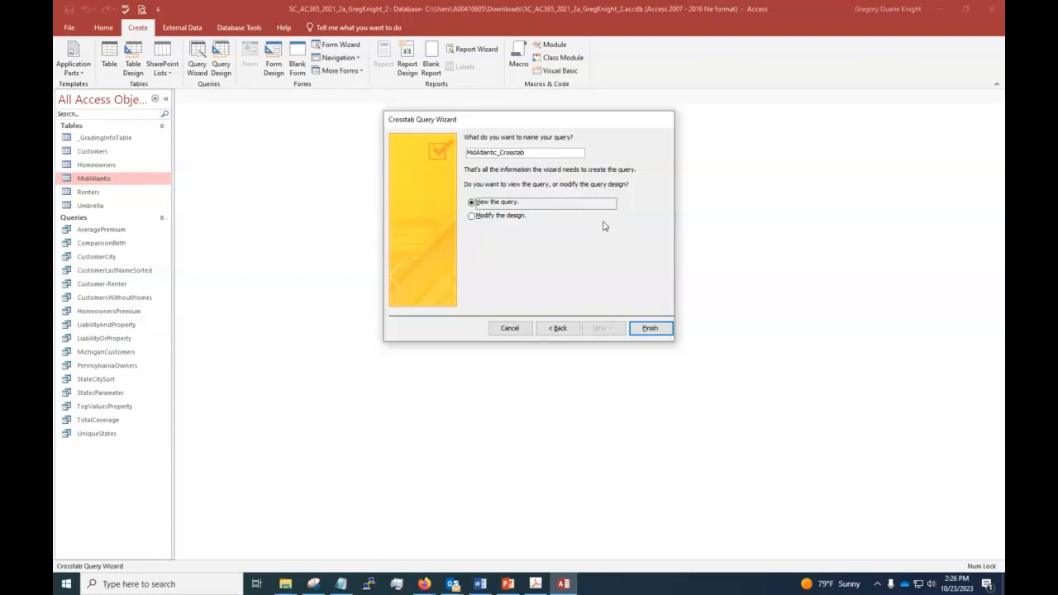
click(559, 329)
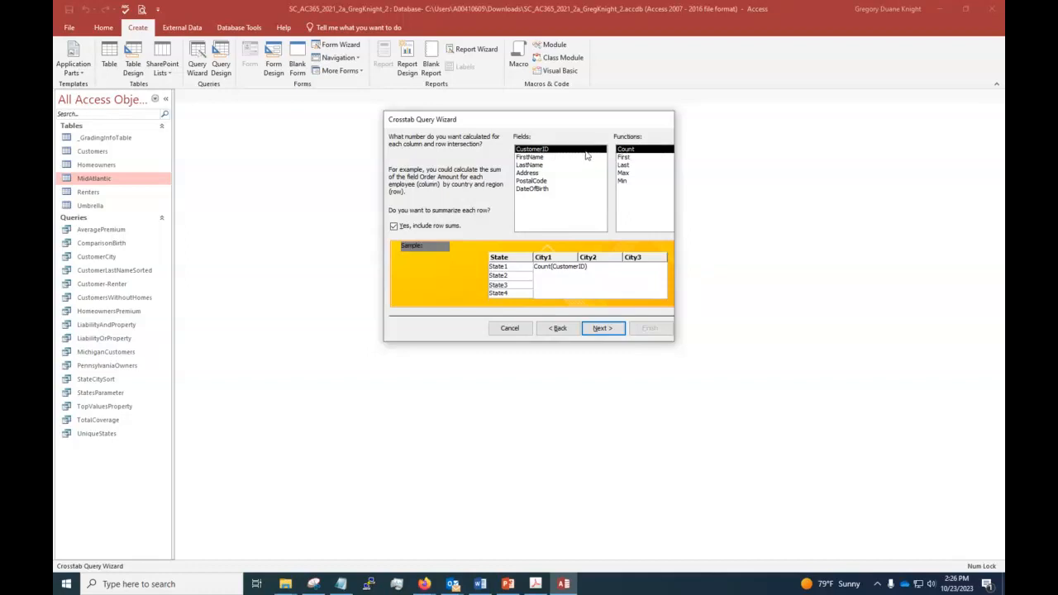
click(541, 158)
click(535, 150)
click(632, 150)
click(601, 328)
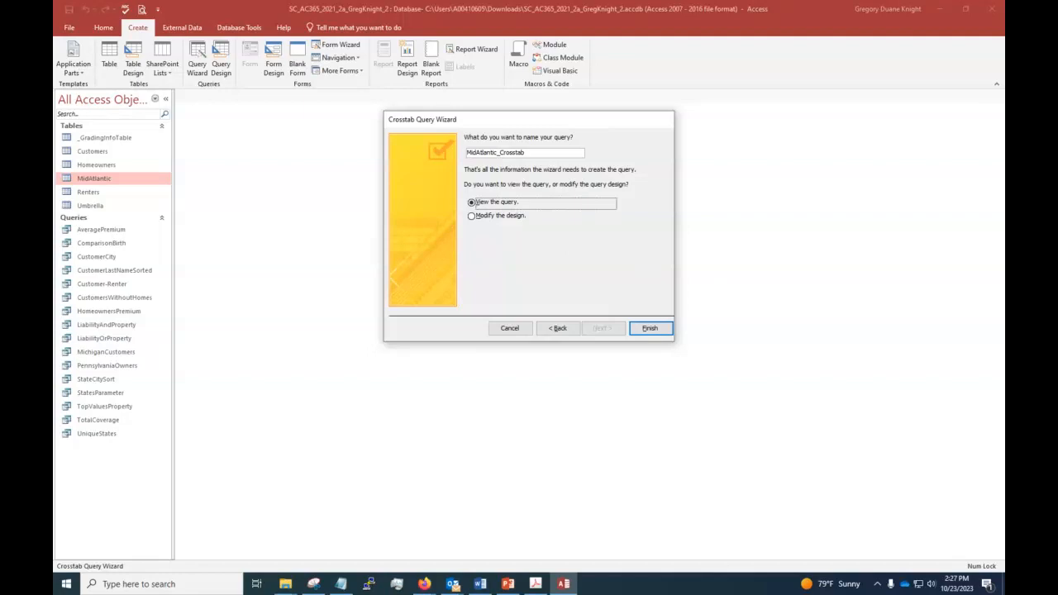
Step: Name the query State-City Crosstab, finish the wizard to view its results, and close the query
key(alt+Tab)
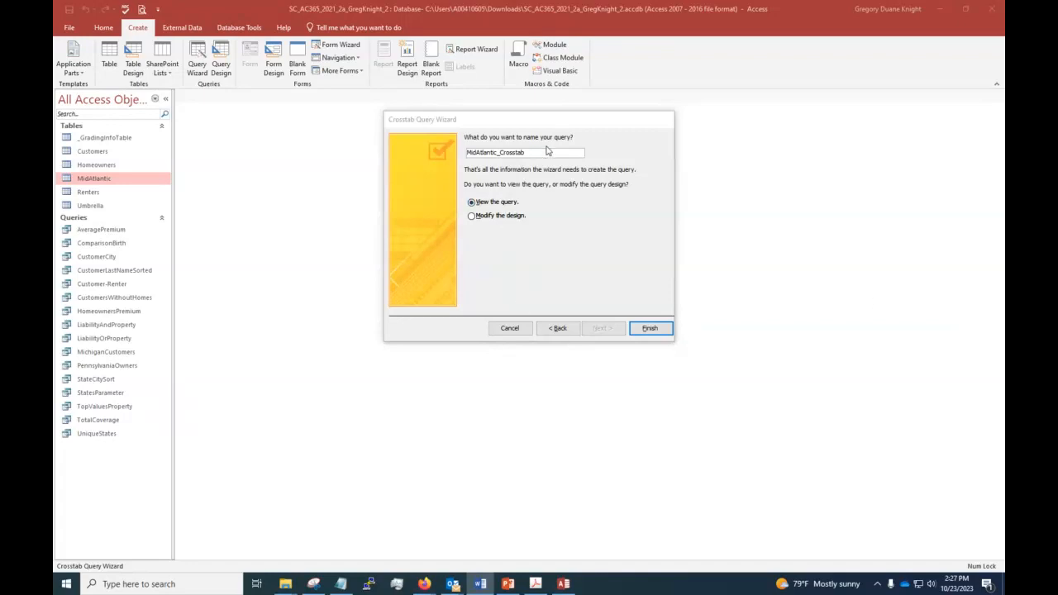
click(532, 154)
double_click(519, 154)
key(BackSpace)
key(BackSpace)
key(BackSpace)
key(BackSpace)
key(BackSpace)
key(BackSpace)
key(BackSpace)
key(BackSpace)
key(BackSpace)
key(BackSpace)
key(BackSpace)
key(BackSpace)
key(BackSpace)
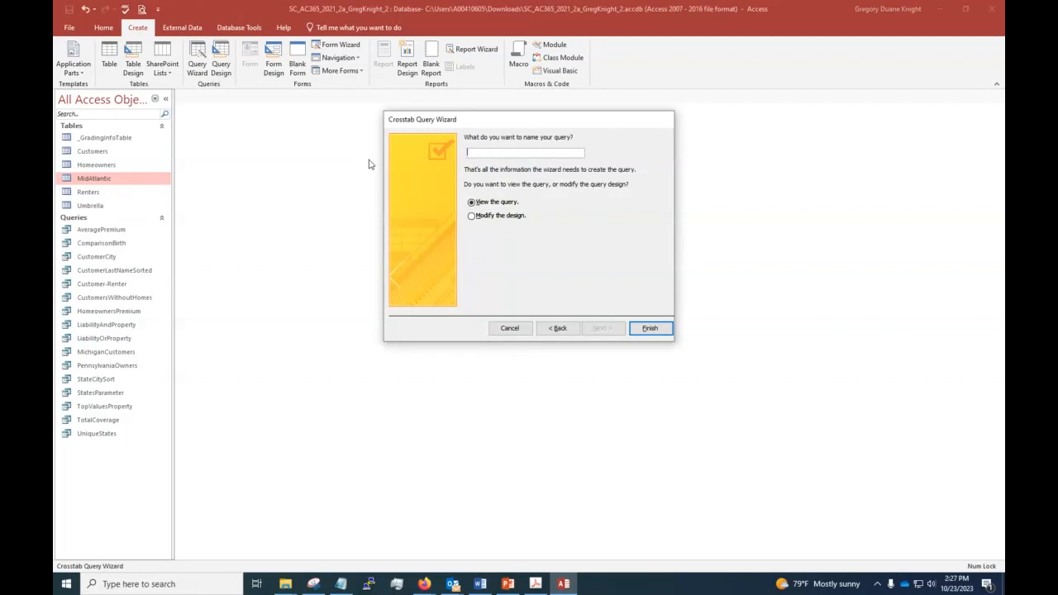
text(State-City Crosstab)
click(641, 328)
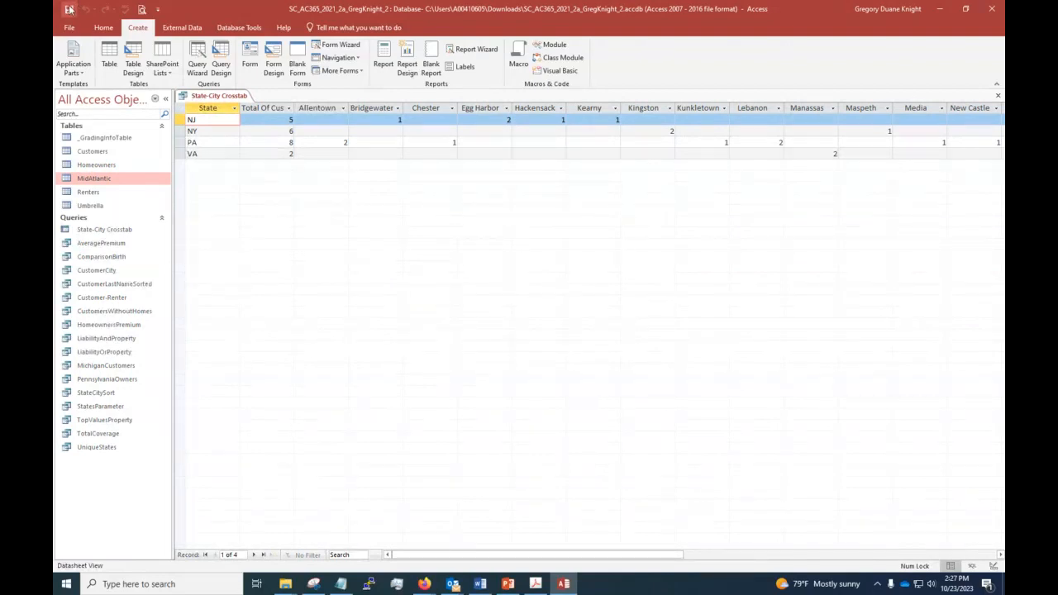
drag(580, 549, 436, 521)
click(998, 95)
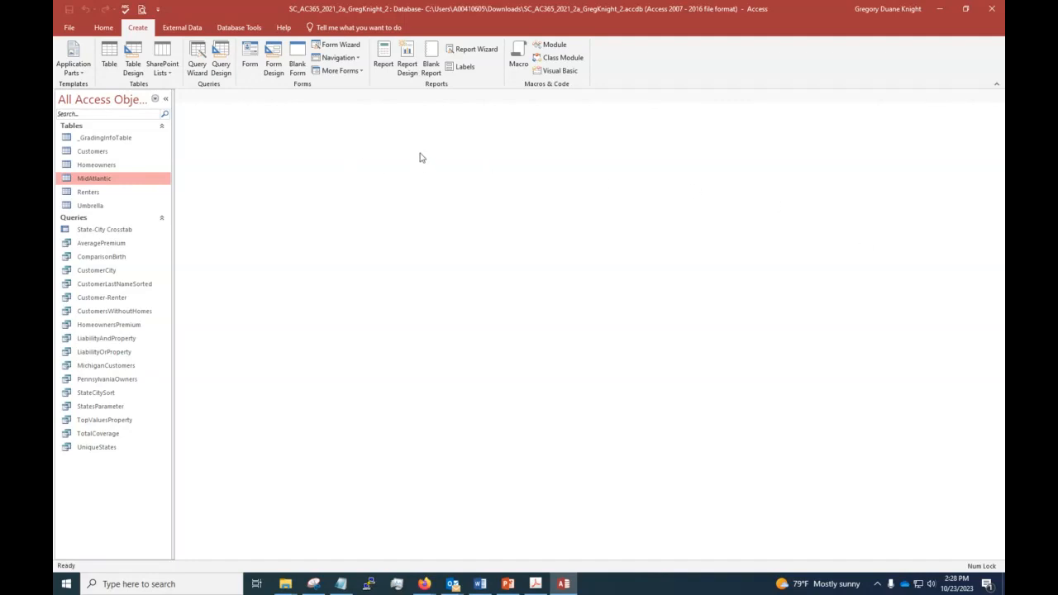
Step: Export the Renters table to the Downloads folder as the Excel workbook Renters.xlsx, without formatting and layout
click(86, 194)
right_click(86, 194)
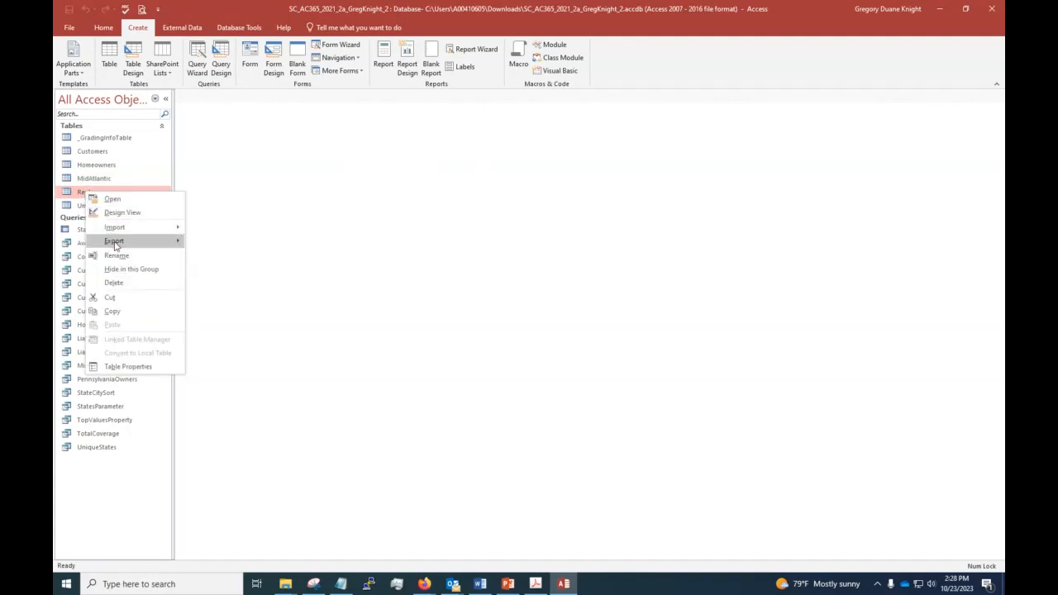
mouse_move(116, 243)
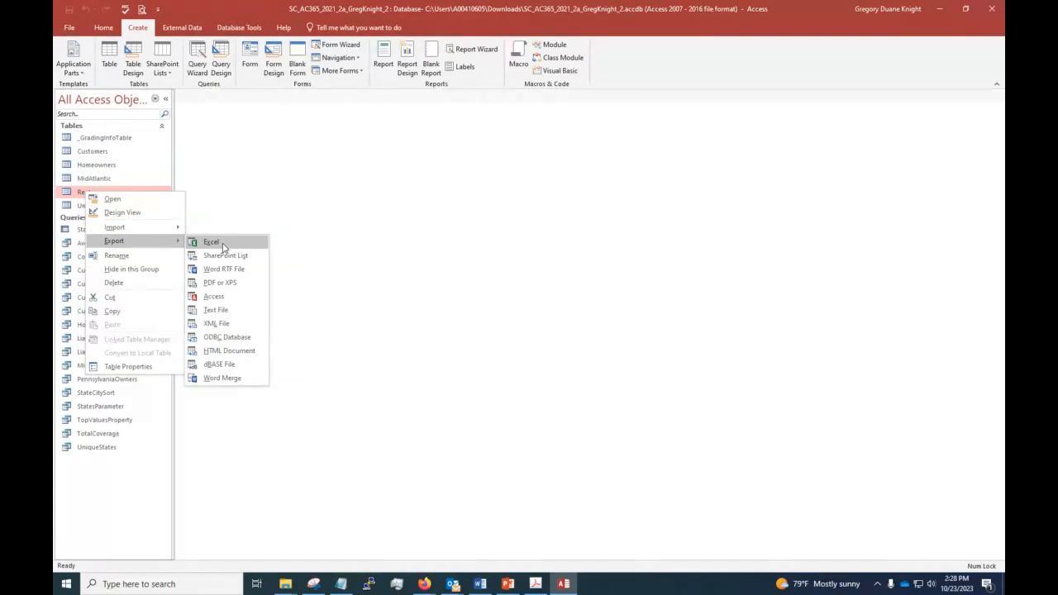
click(223, 244)
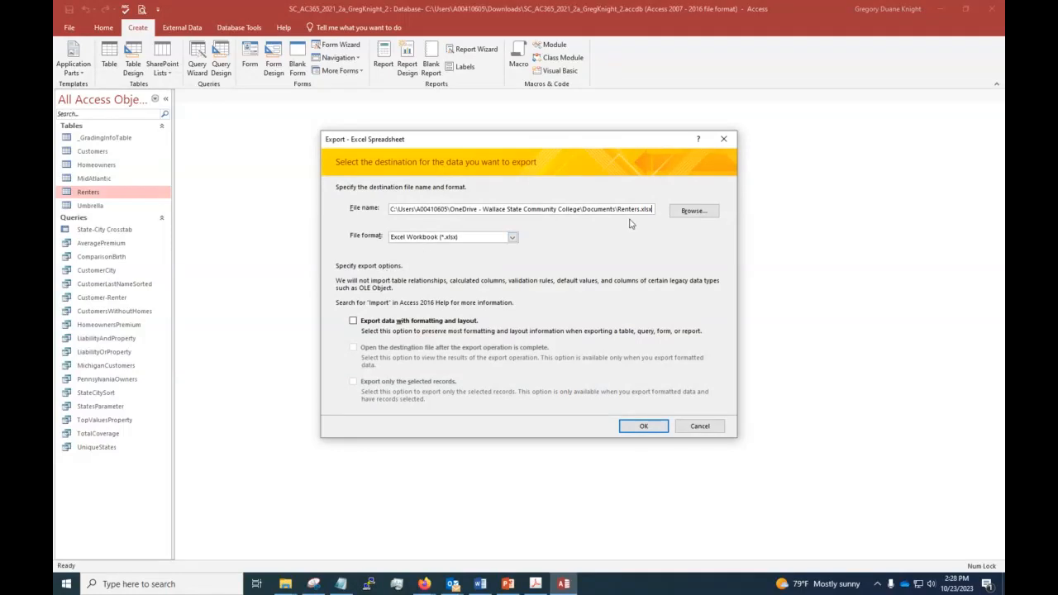
click(690, 210)
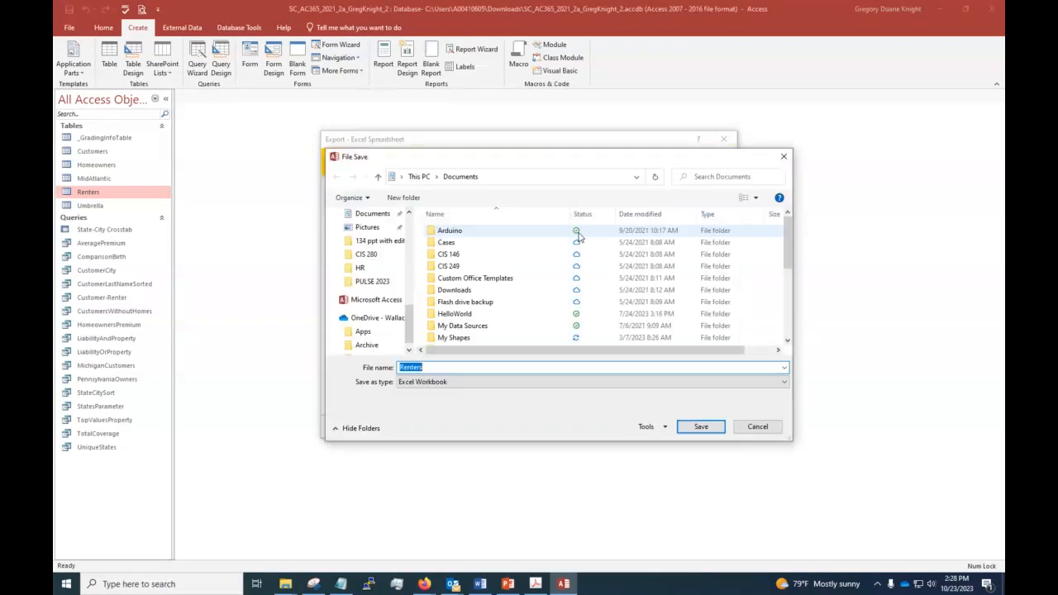
scroll(347, 270, up, 10)
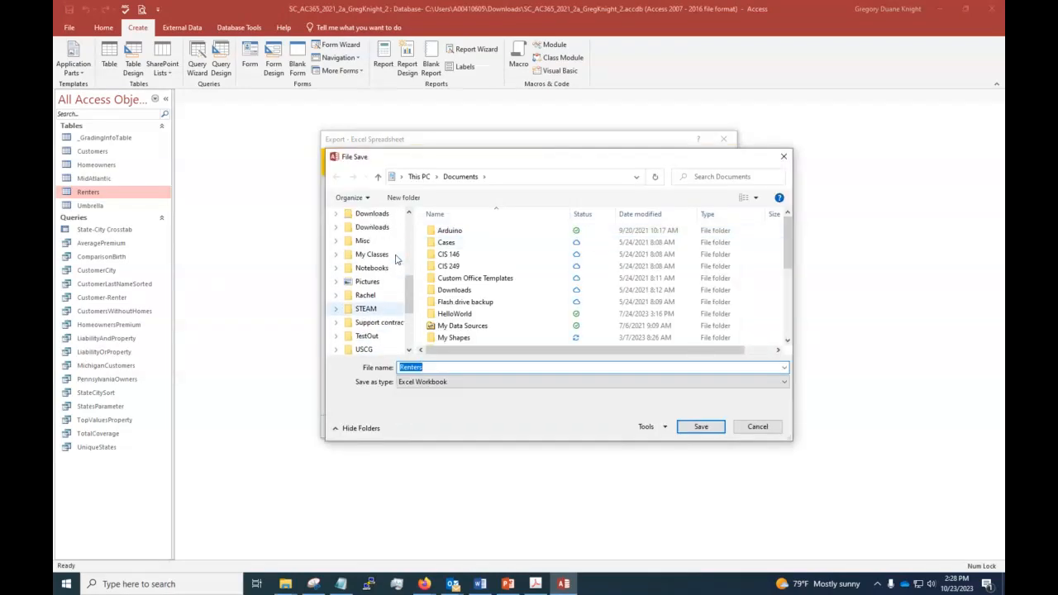
scroll(397, 258, up, 3)
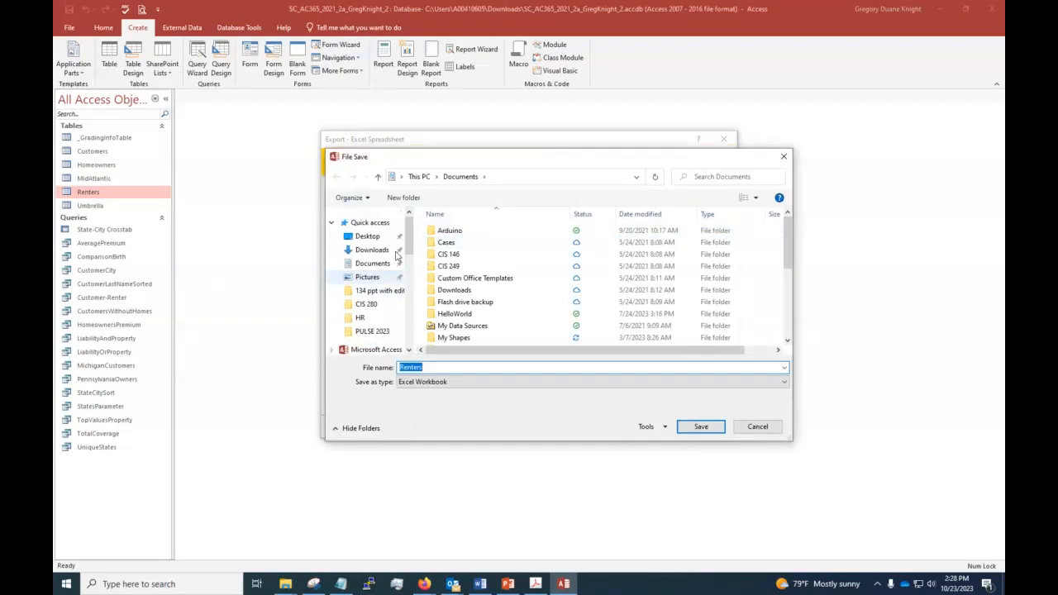
click(364, 249)
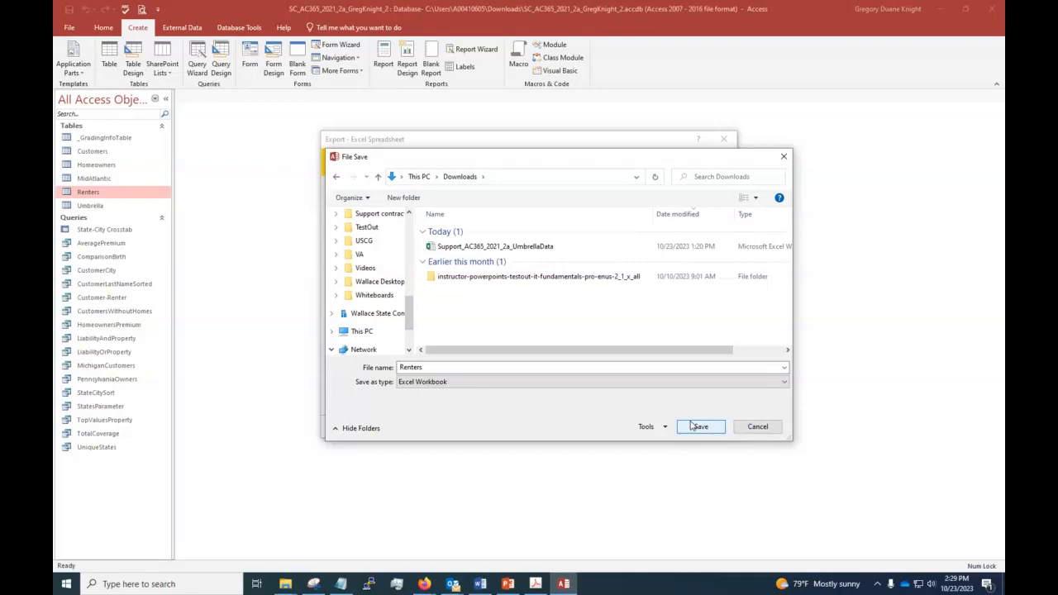
key(alt+Tab)
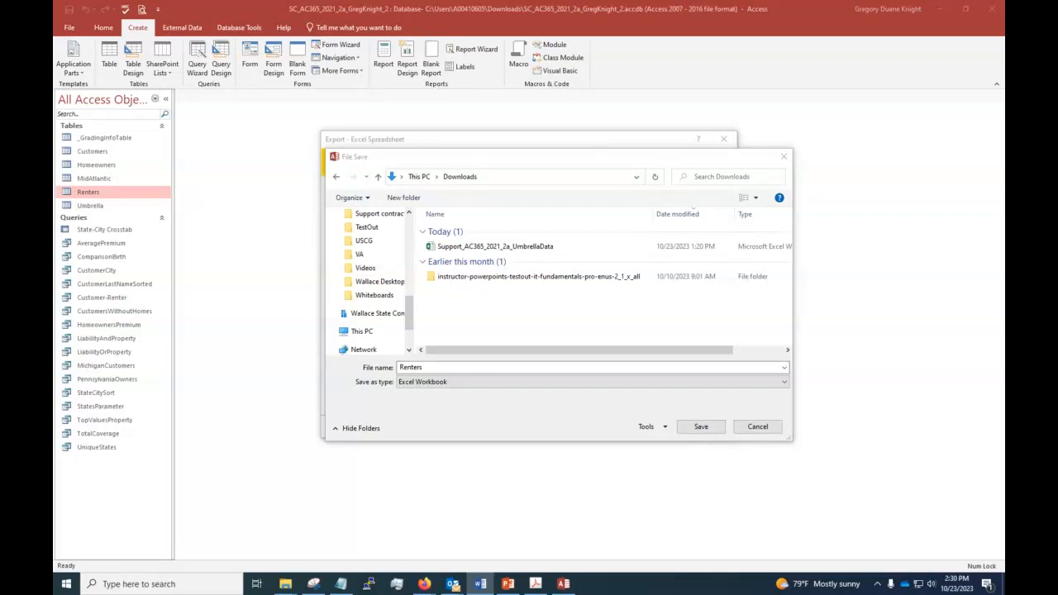
click(701, 426)
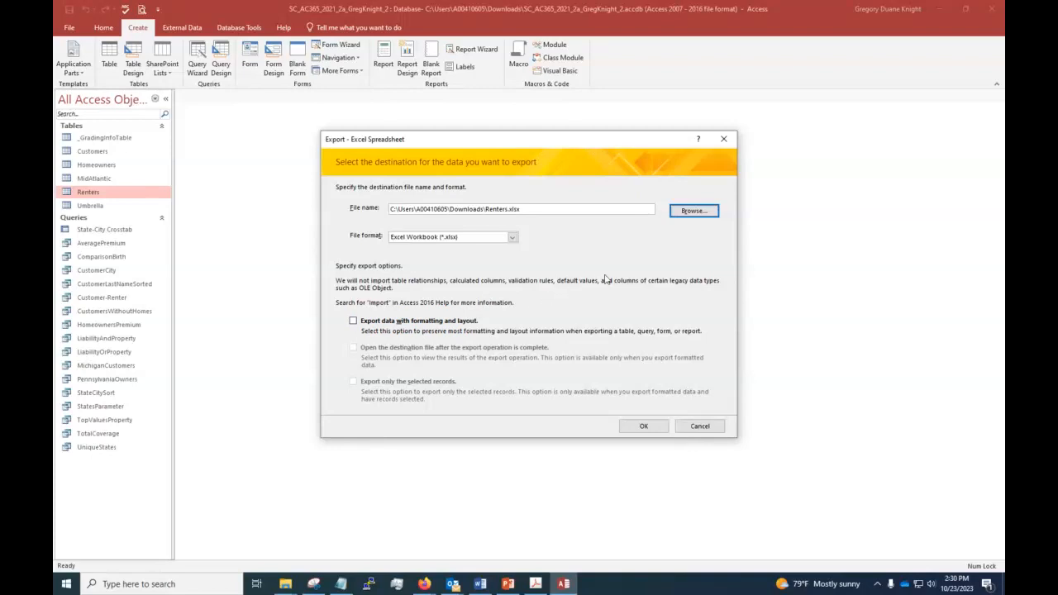
click(645, 425)
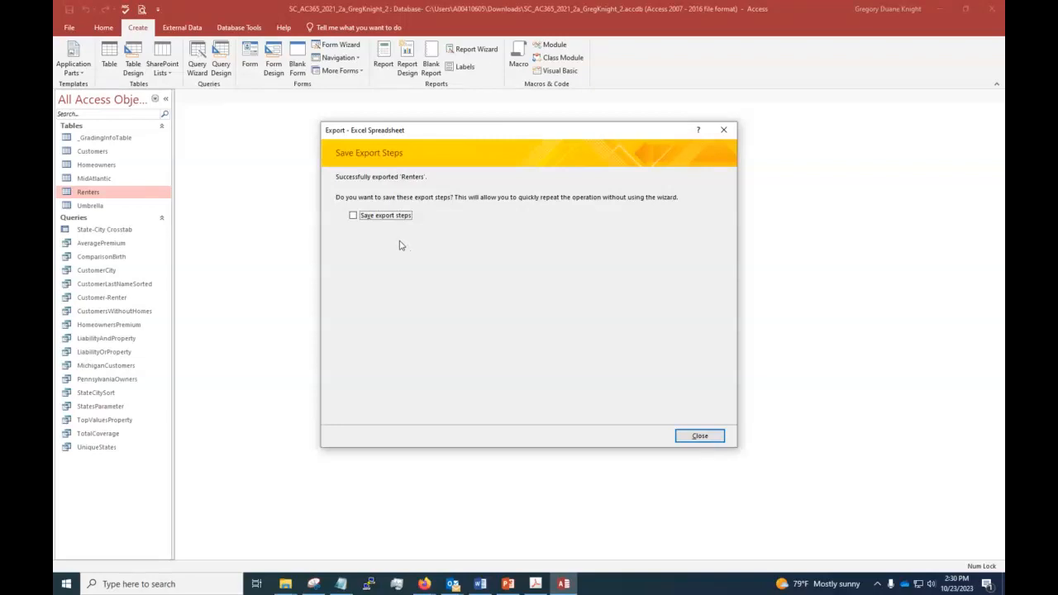
Step: Save the export steps as Export-Renters without a description
click(354, 216)
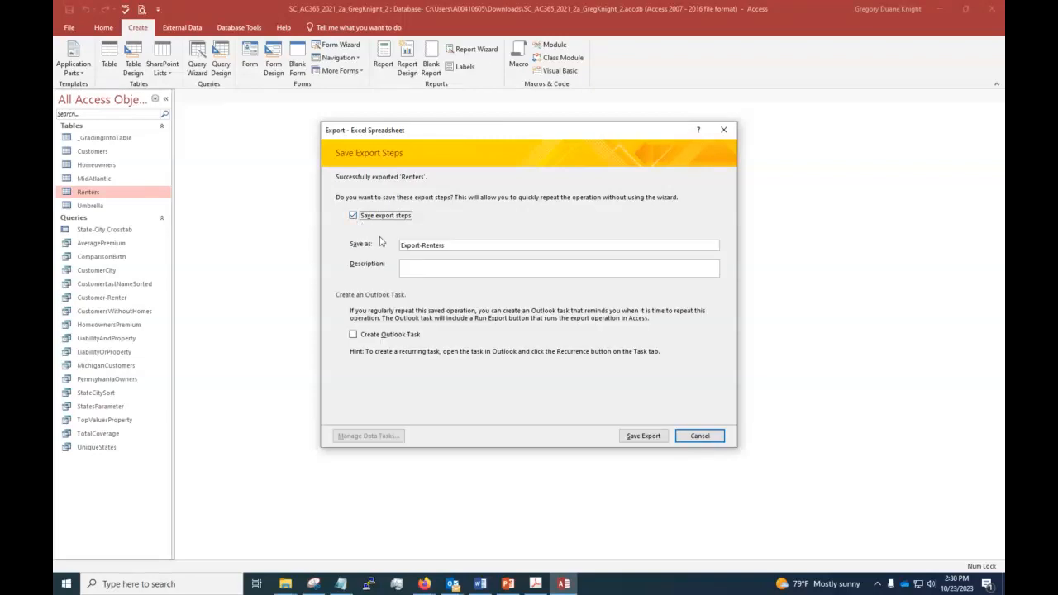
click(459, 245)
click(640, 438)
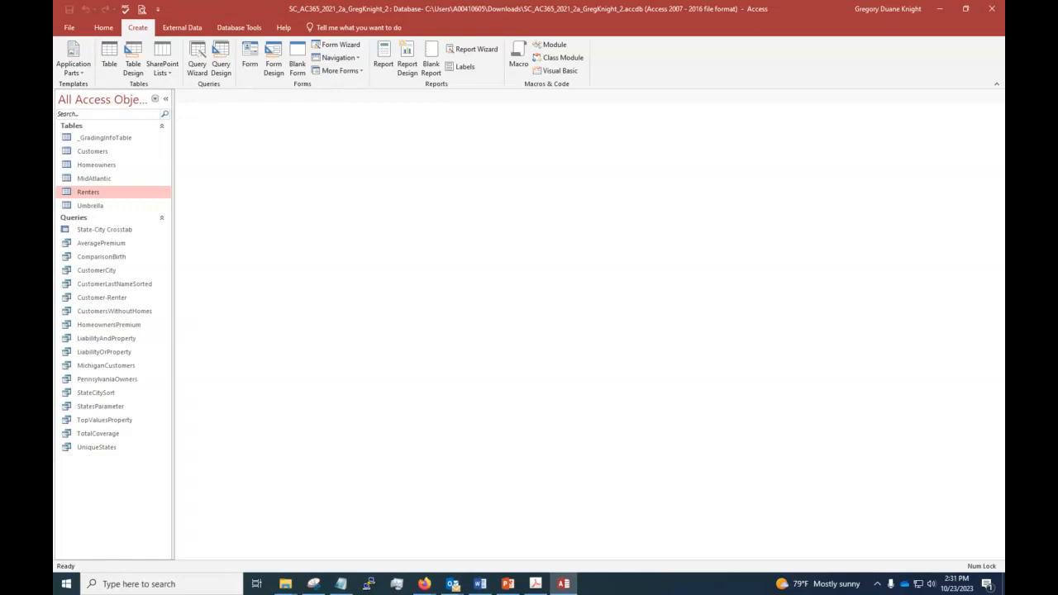
Step: Switch to the Word instructions, read task 18 about the Support_AC365_2021_2a_UmbrellaData.xlsx import, and move the document window aside
key(alt+Tab)
drag(995, 23, 505, 24)
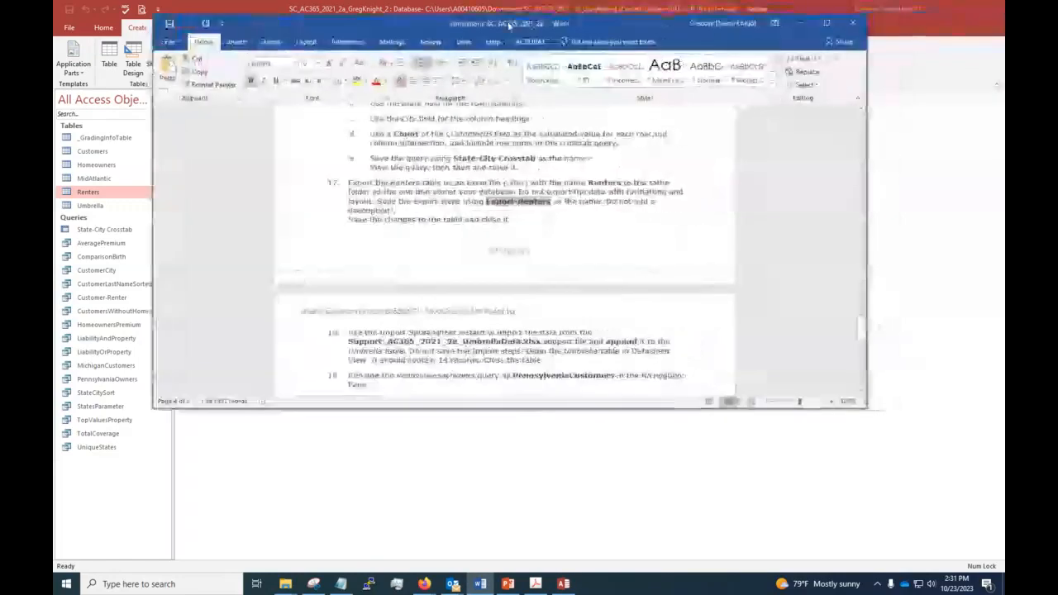
drag(348, 341, 528, 341)
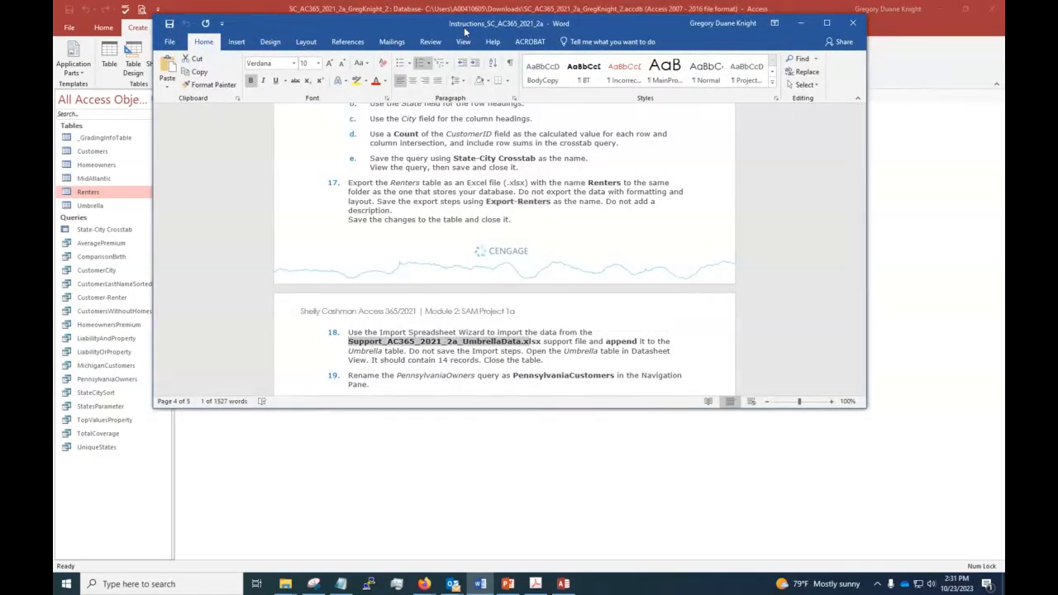
drag(466, 26, 1056, 75)
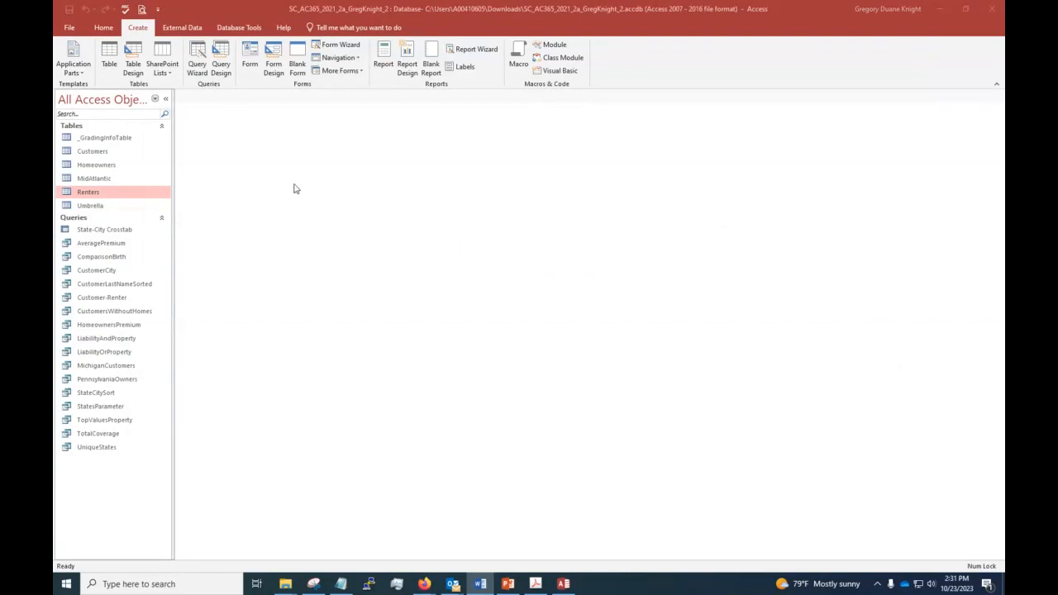
click(65, 29)
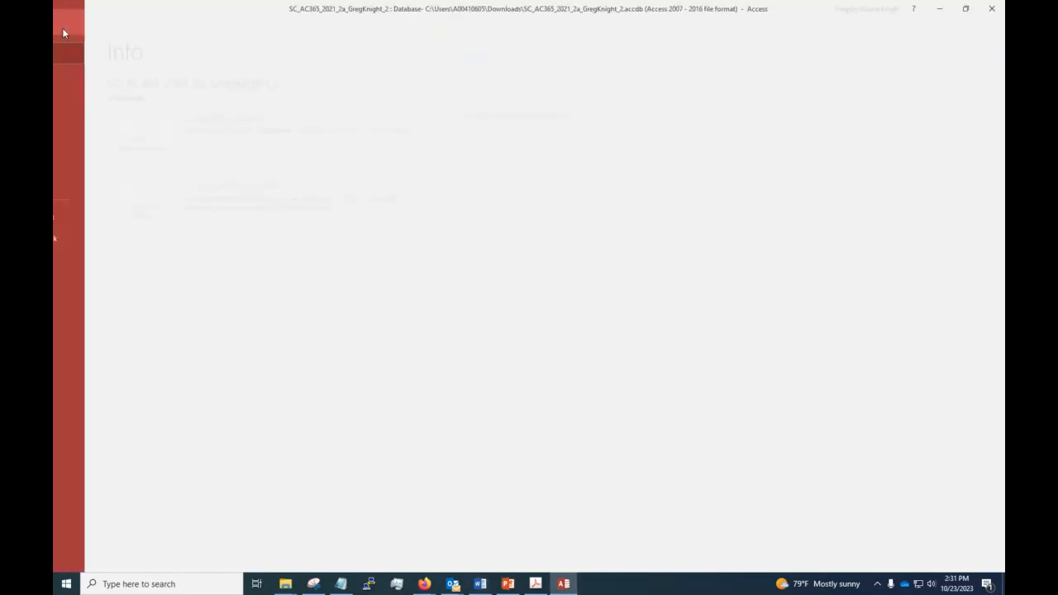
click(66, 29)
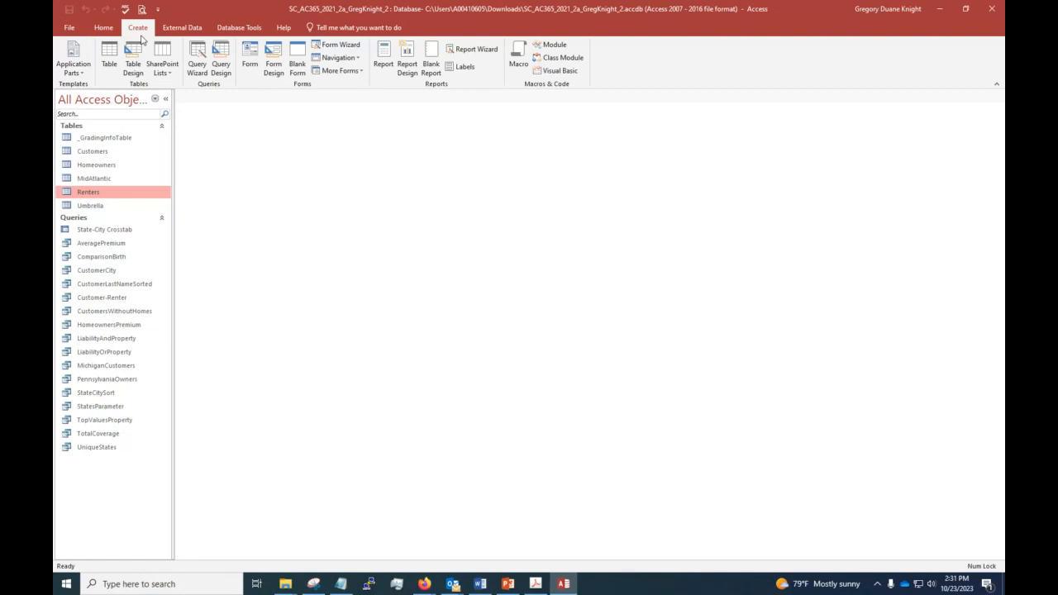
Step: Start an Excel spreadsheet import and choose Support_AC365_2021_2a_UmbrellaData.xlsx from the Downloads folder as the source file
click(185, 30)
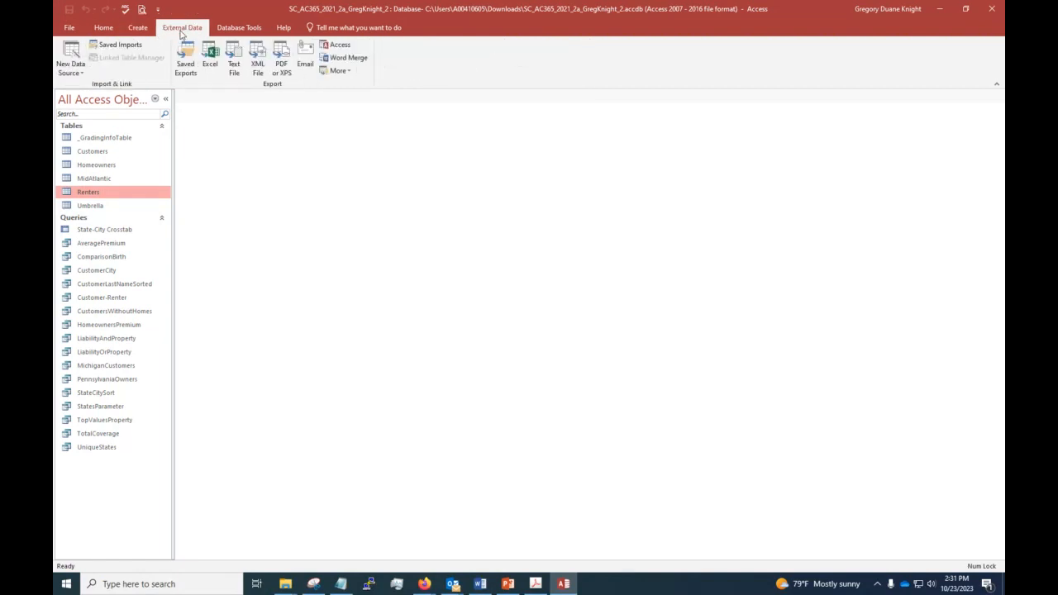
click(68, 66)
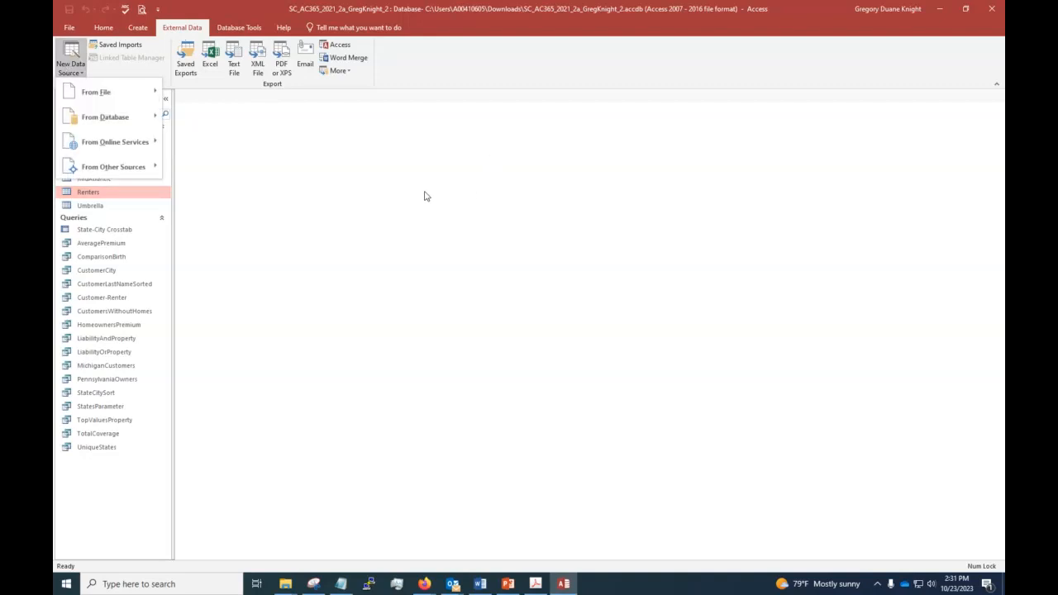
click(378, 184)
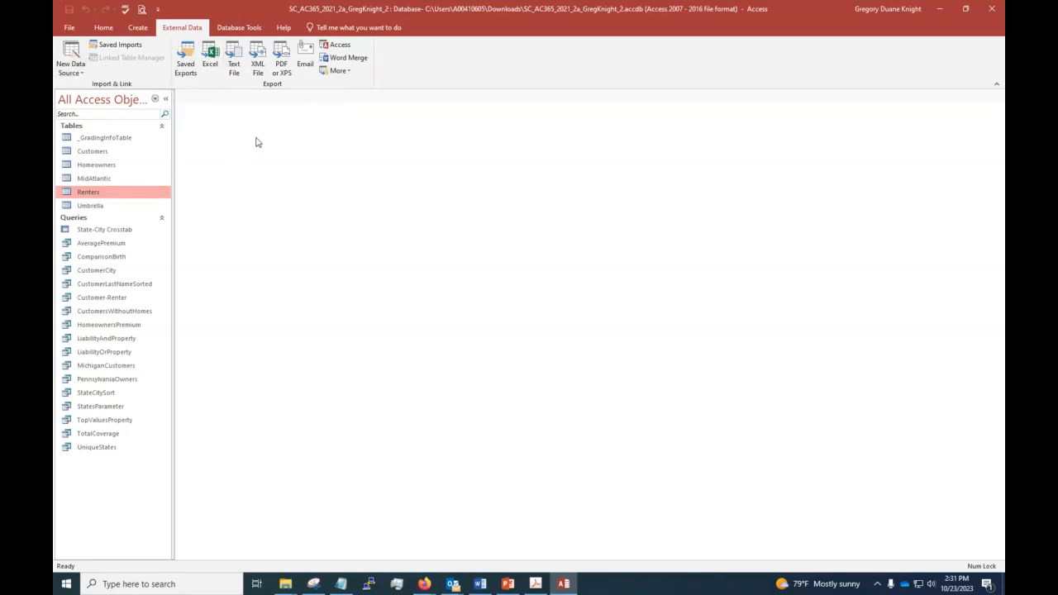
click(73, 74)
mouse_move(108, 92)
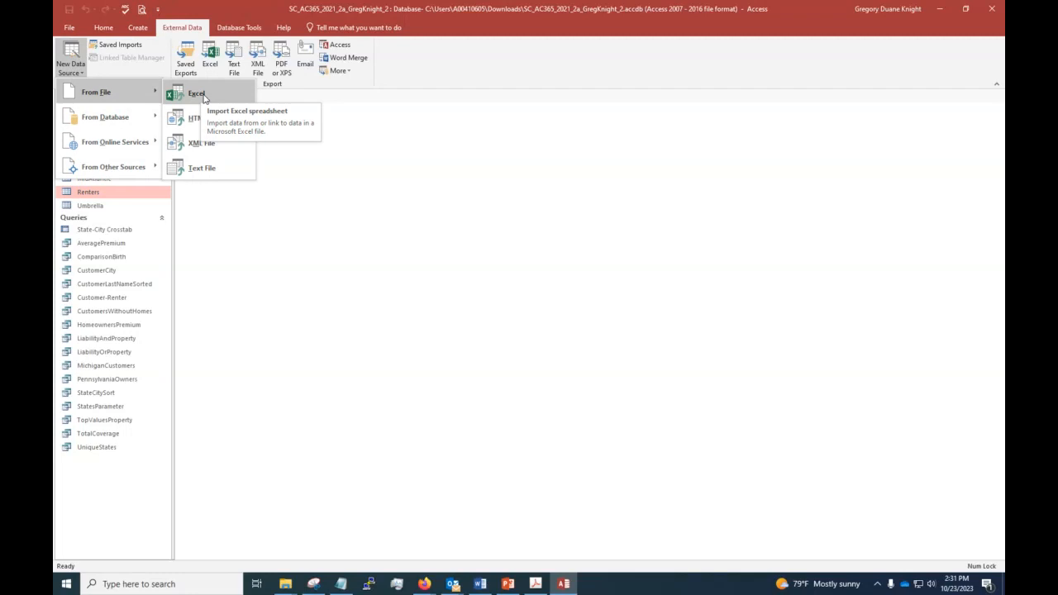
click(201, 95)
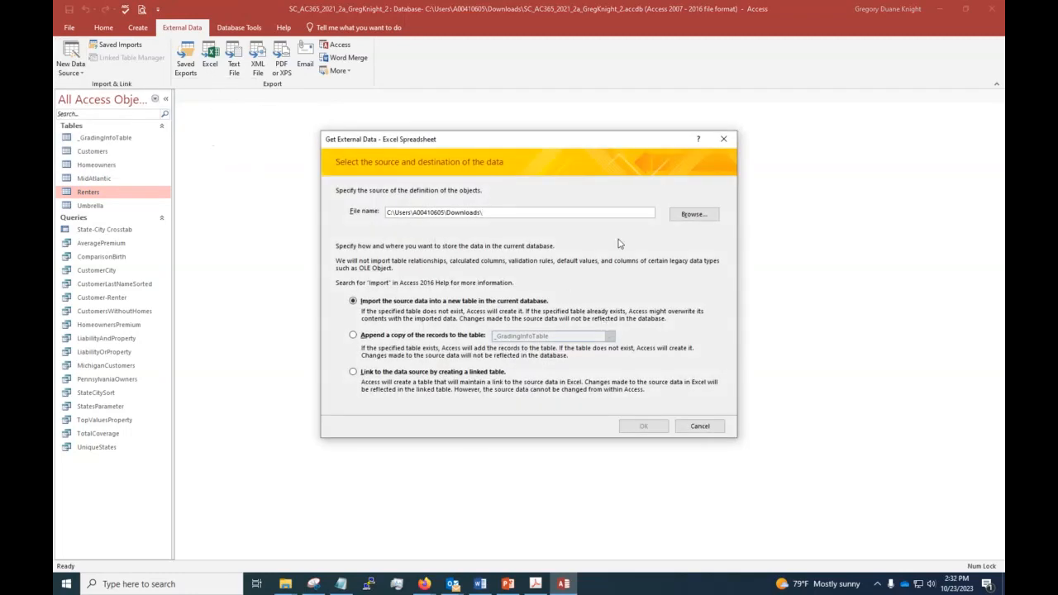
click(701, 215)
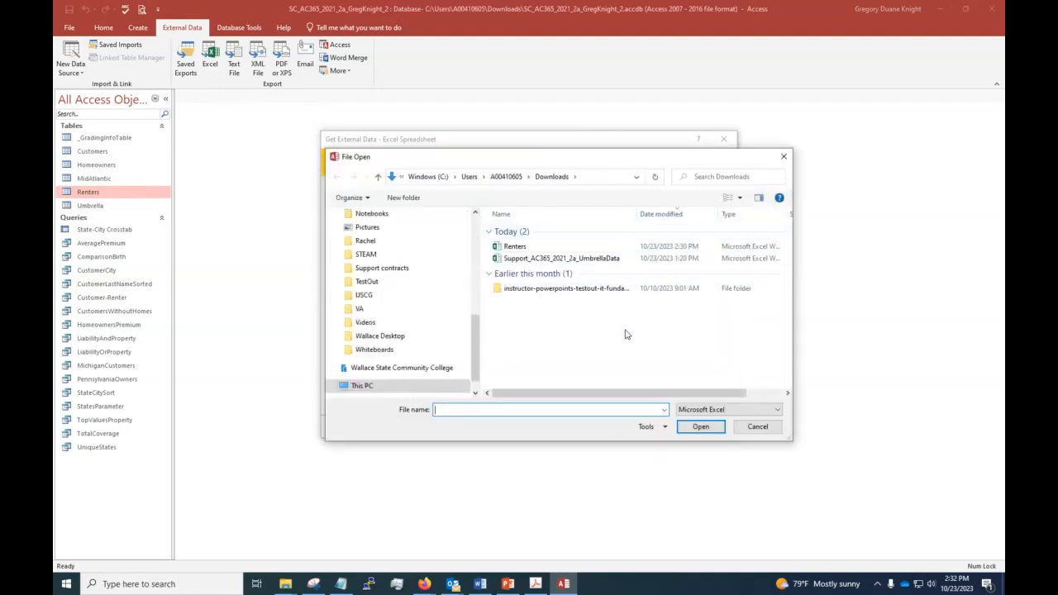
click(582, 260)
click(685, 431)
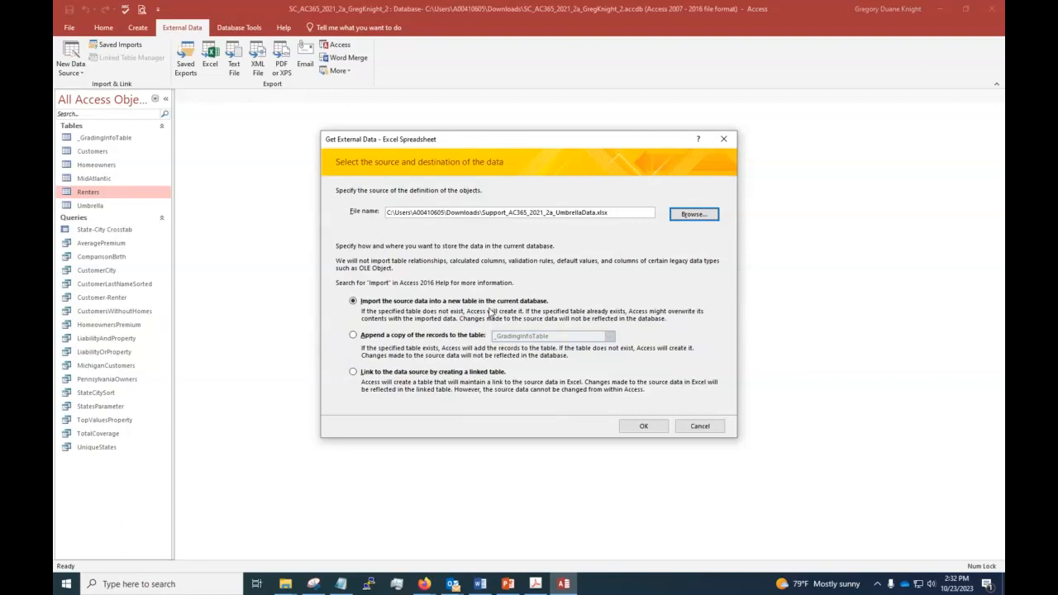
Step: Set the import to append a copy of the records to the Umbrella table and continue to the import wizard
click(360, 337)
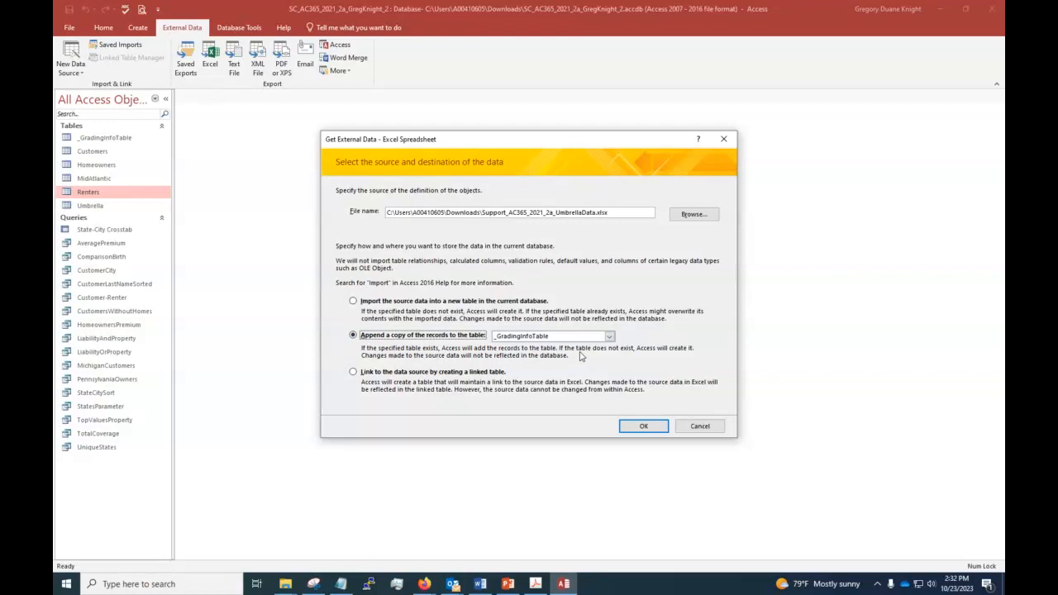
click(609, 336)
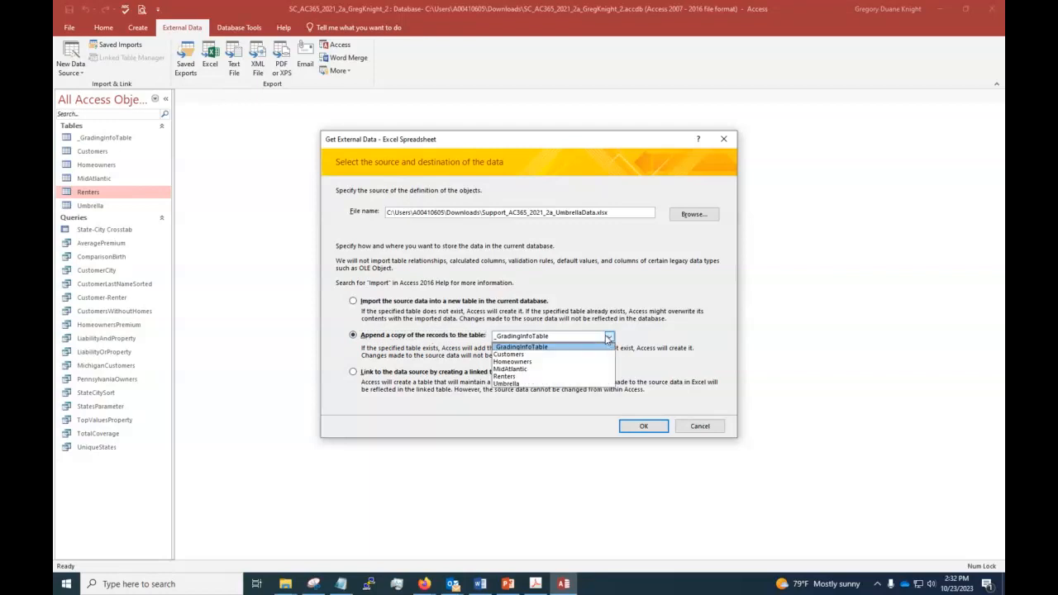
click(522, 384)
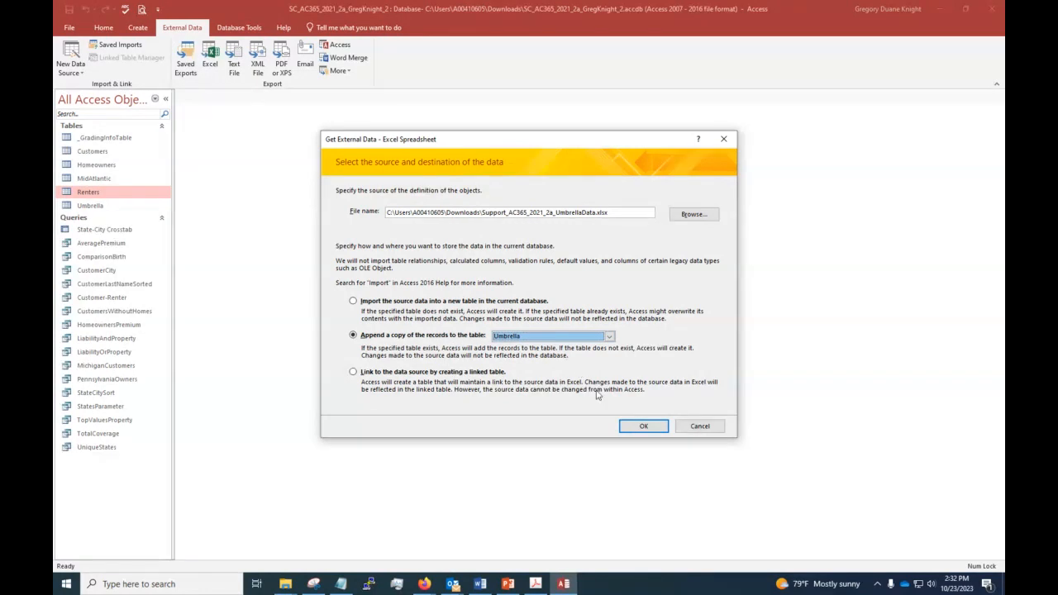
click(638, 428)
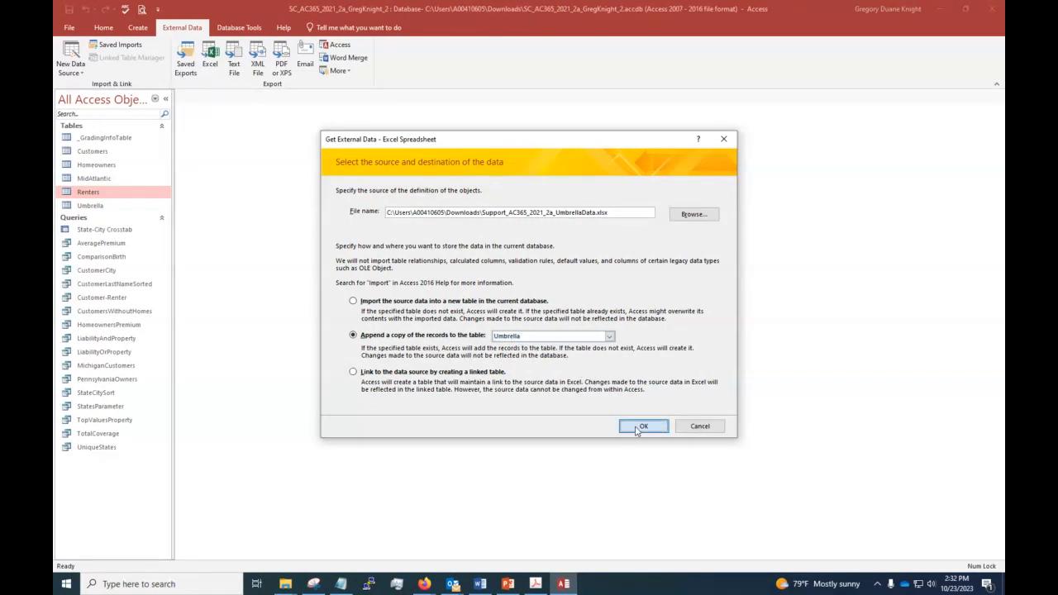
Step: Finish the import into the Umbrella table without table analysis and close without saving the import steps
click(544, 357)
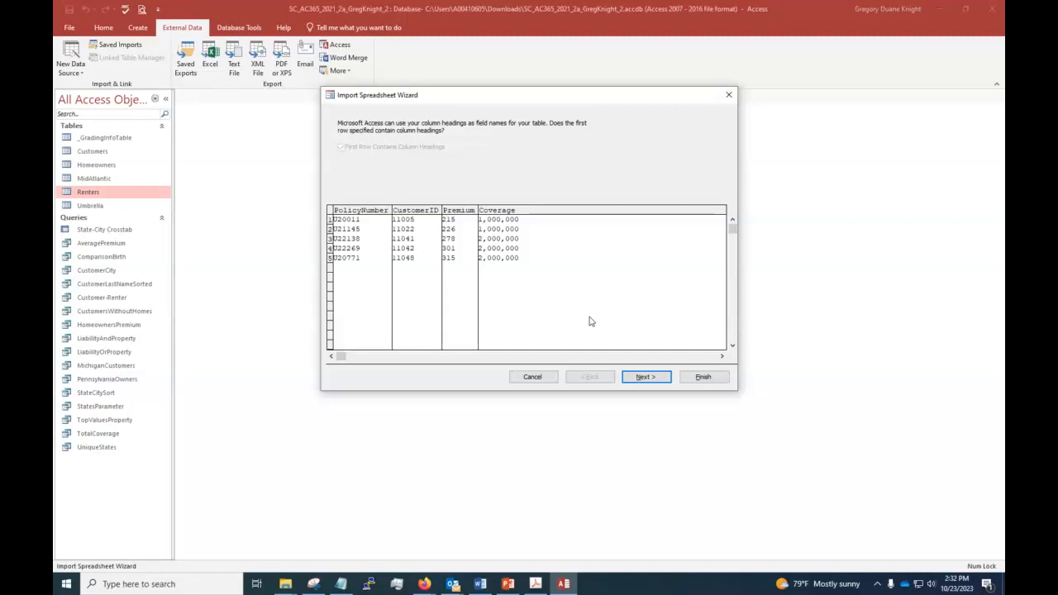
click(647, 377)
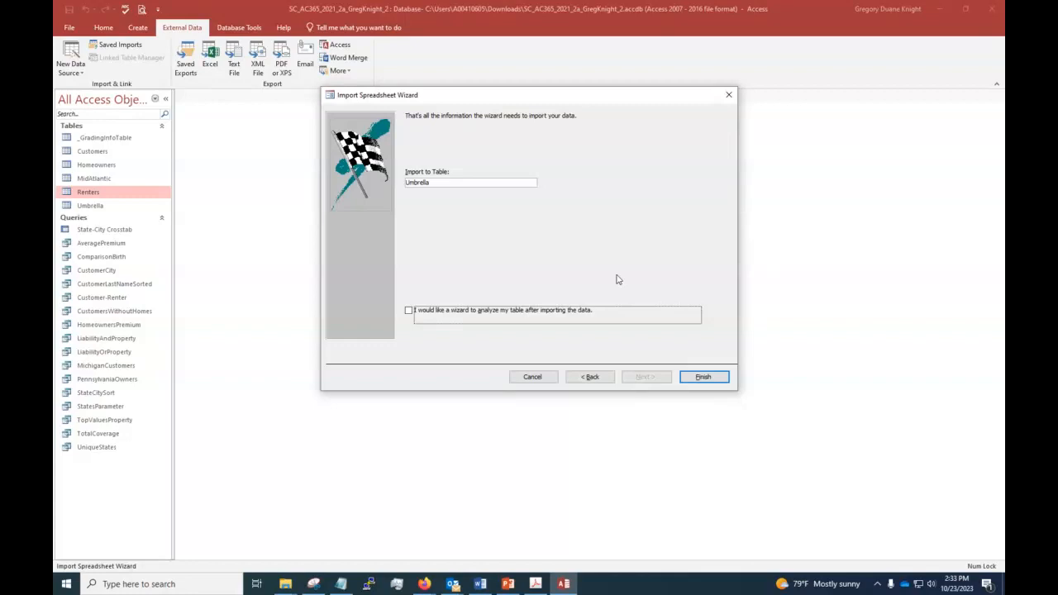
click(699, 376)
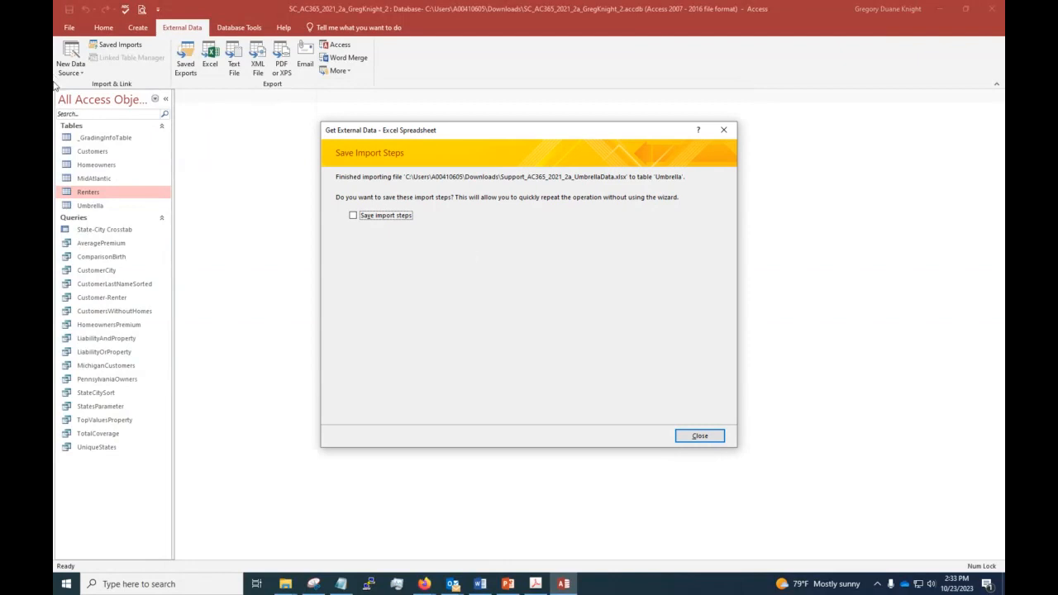
click(699, 436)
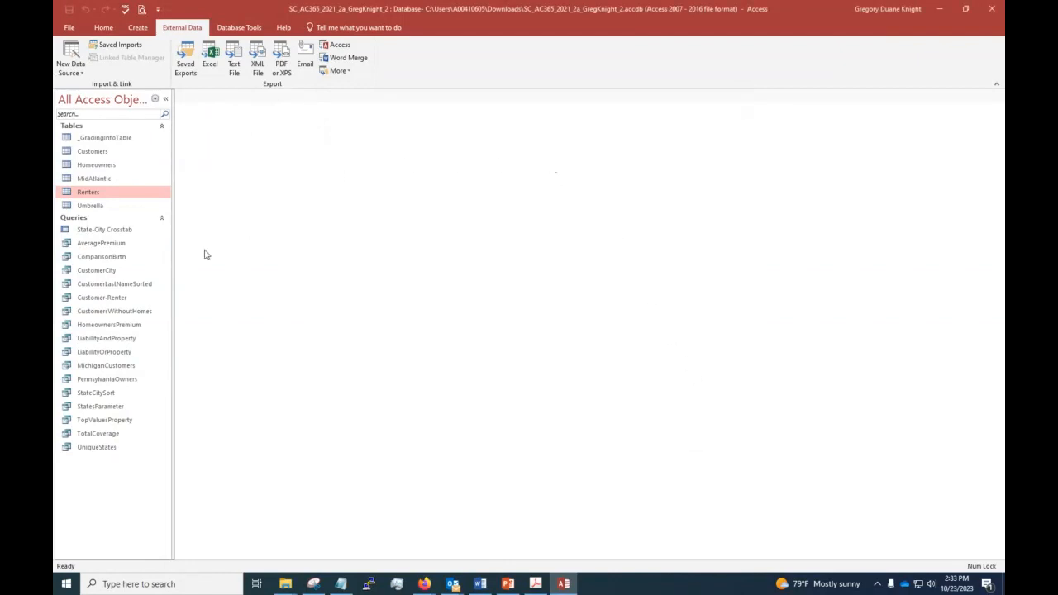
Step: Open the Umbrella table to check the appended records and close it
click(89, 206)
double_click(89, 206)
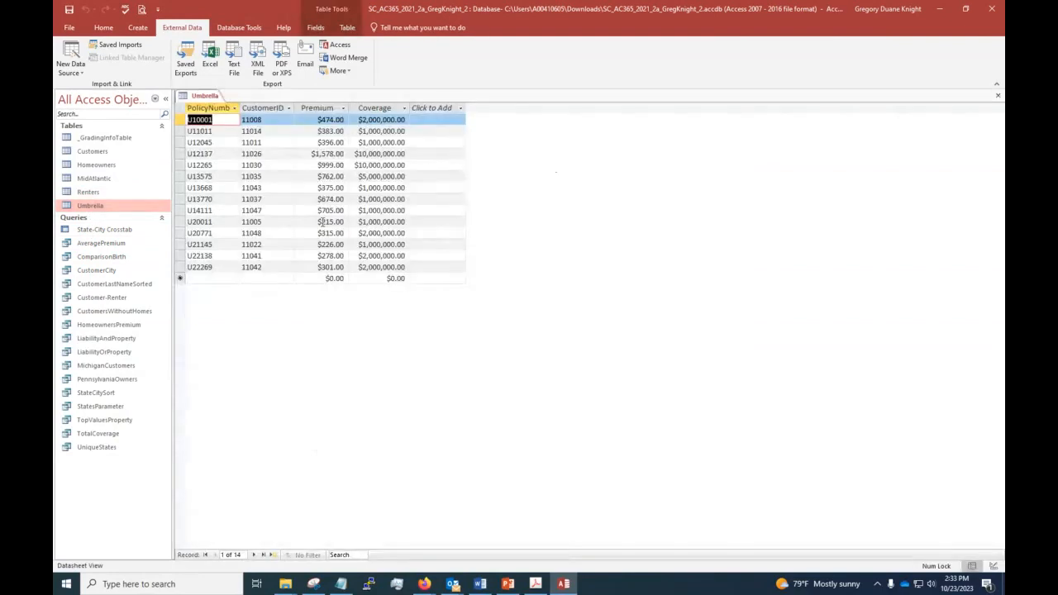
click(270, 277)
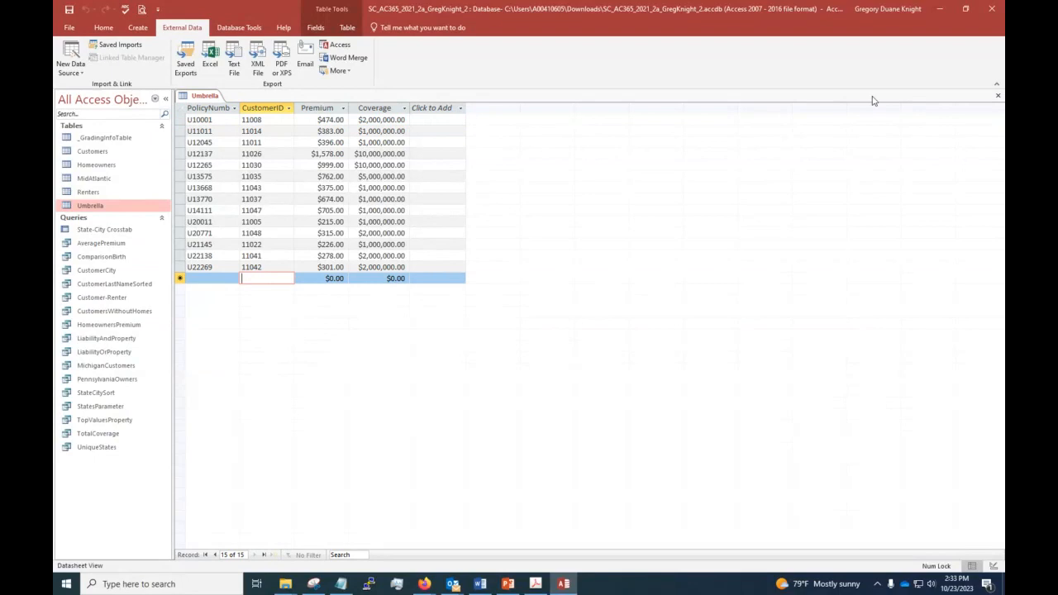
click(997, 96)
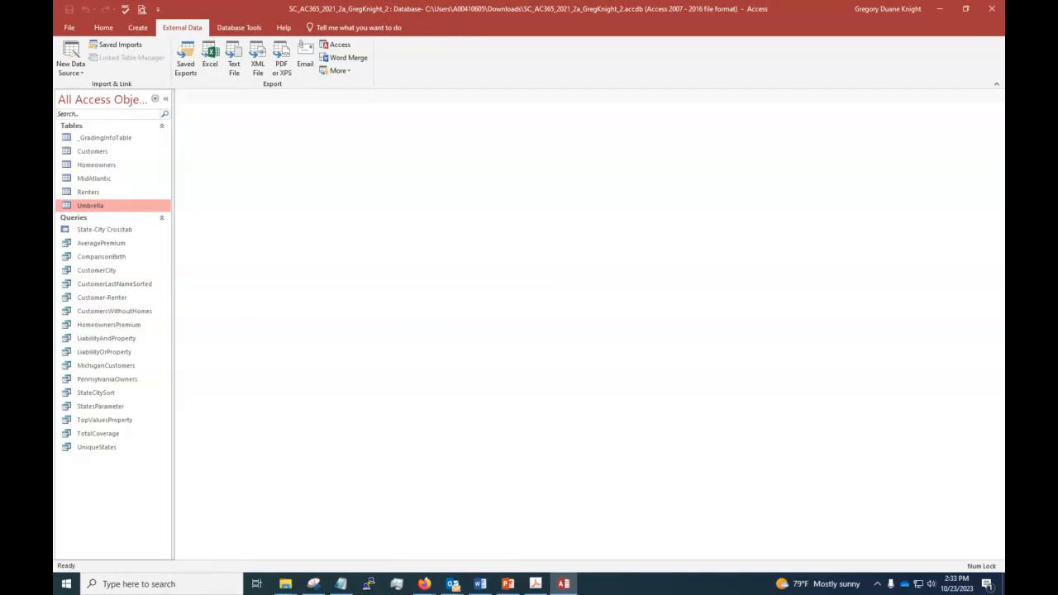
Step: Check the next task in the Word instructions and rename the PennsylvaniaOwners query as PennsylvaniaCustomers in Access
key(alt+Tab)
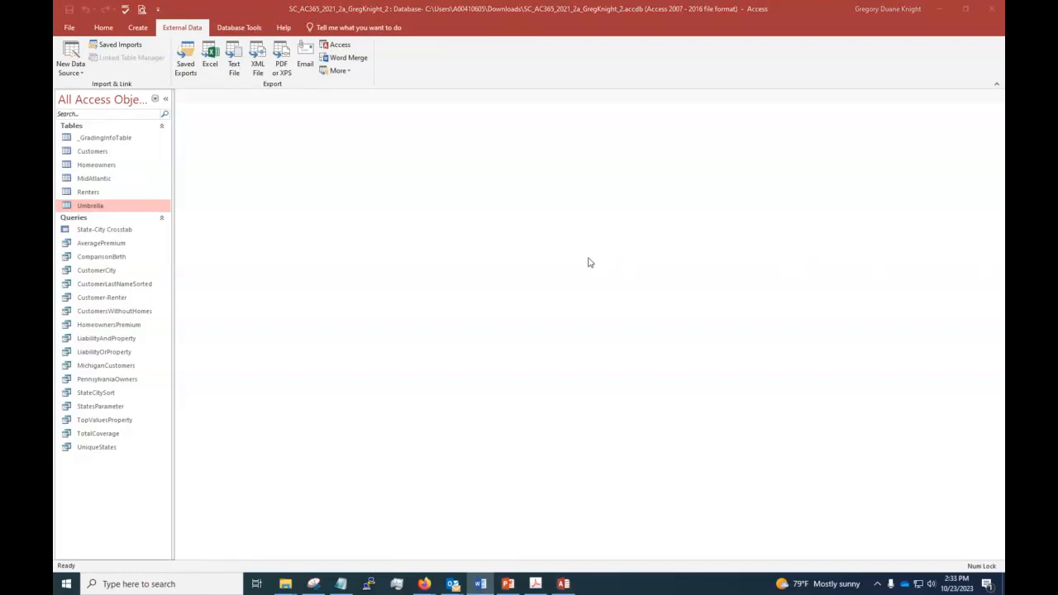
right_click(125, 381)
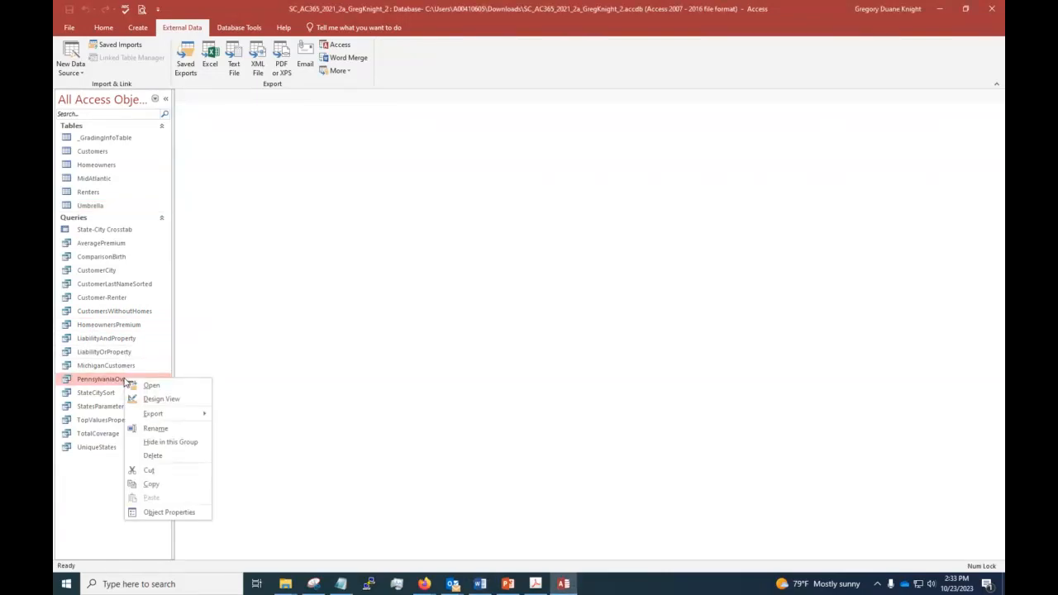
click(154, 428)
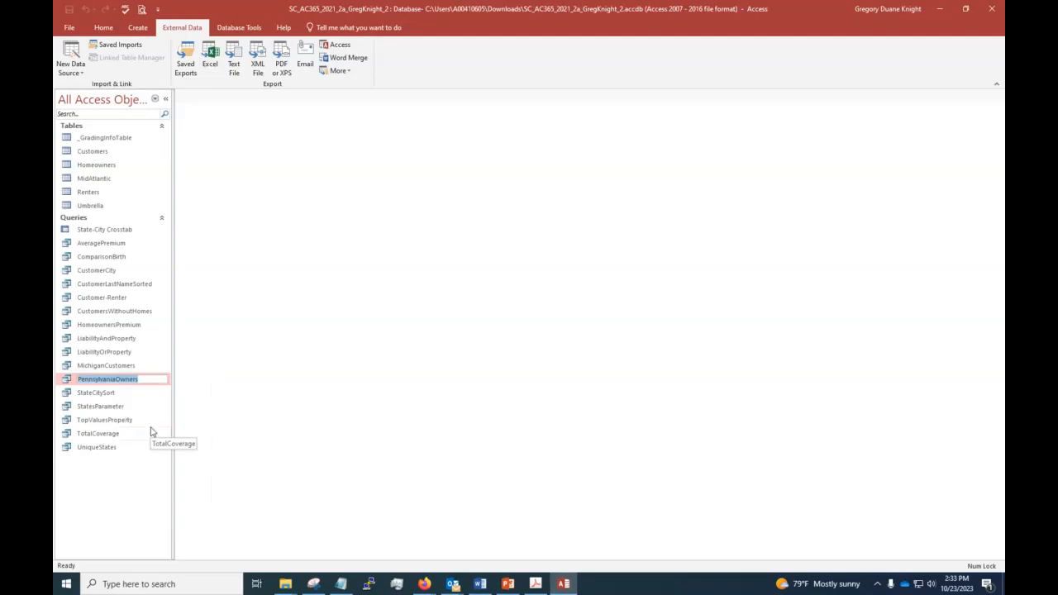
text(PennsylvaniaCustomers)
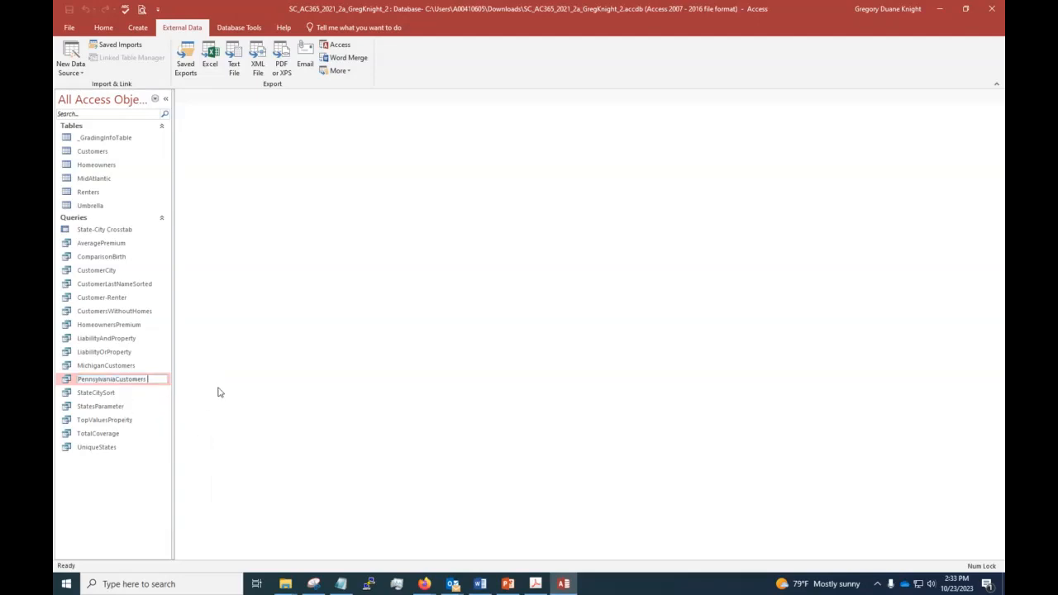
key(Return)
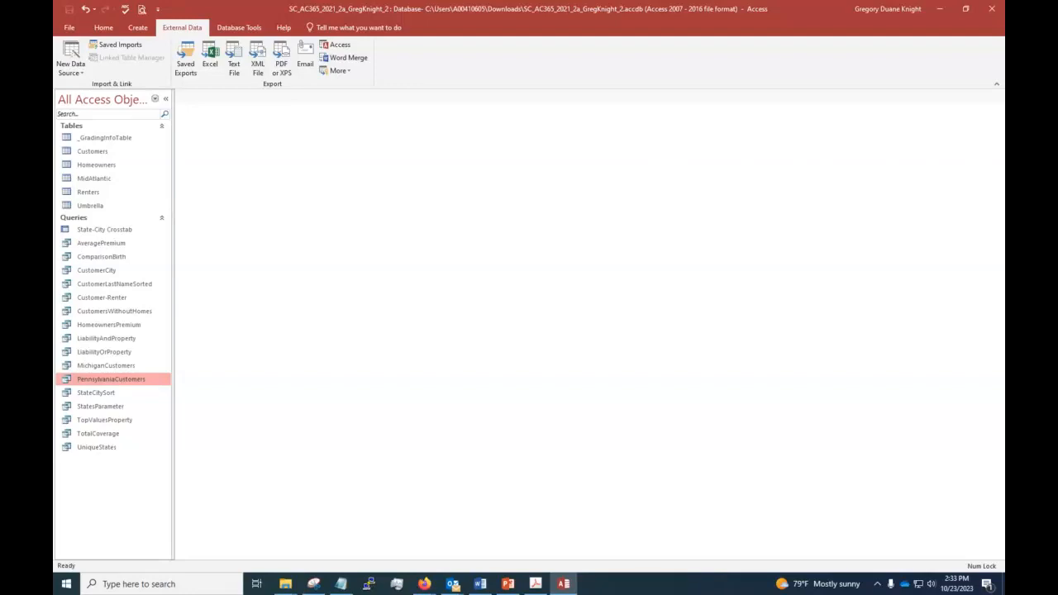
Step: Group the database objects by Tables and Related Views and widen the Navigation Pane
click(155, 100)
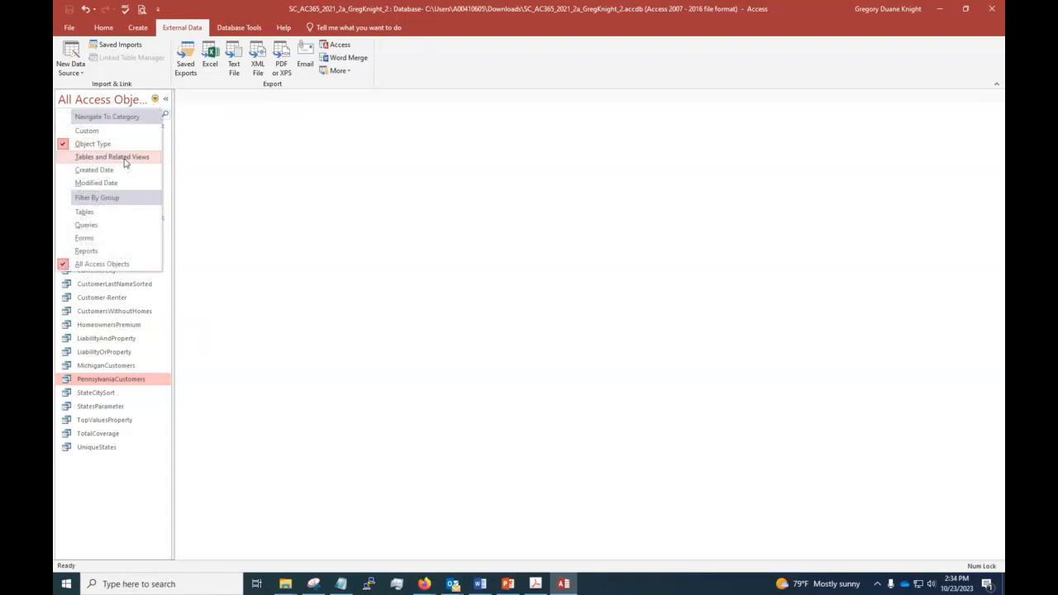
click(126, 158)
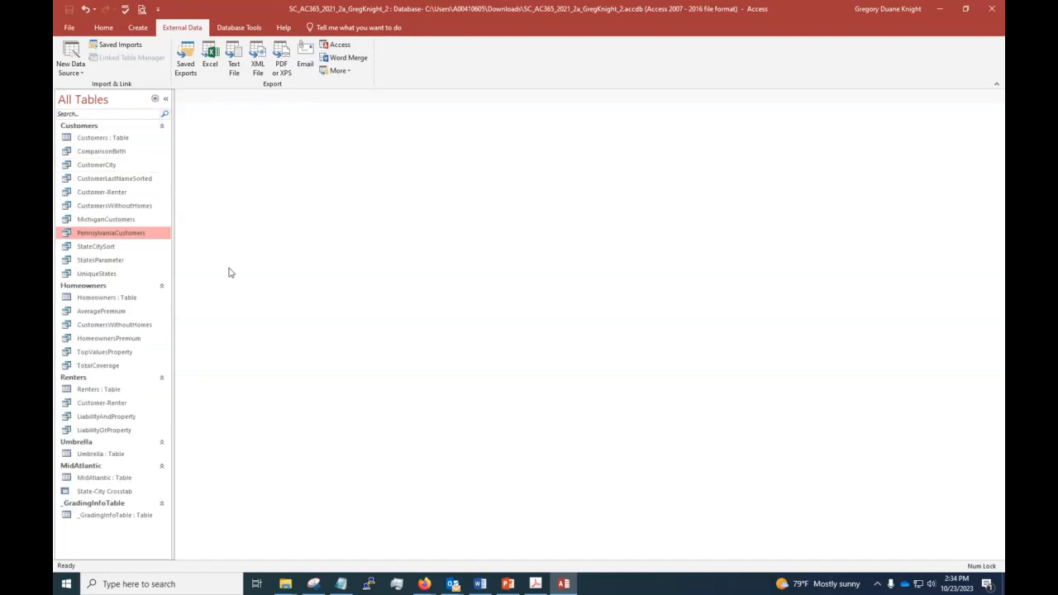
drag(172, 273, 246, 282)
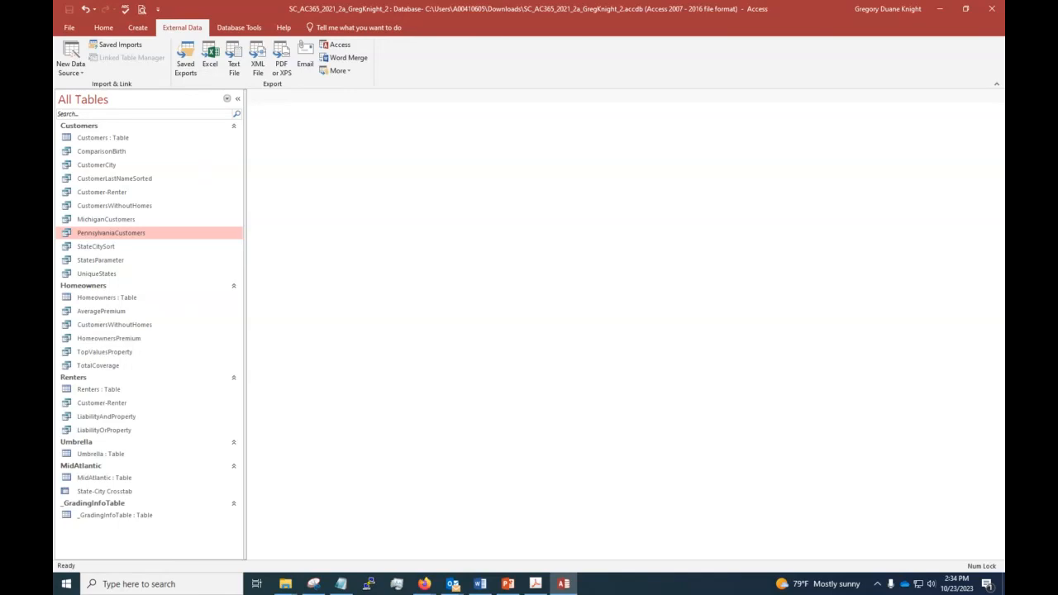
Step: Check the Word instructions, return to Access, and regroup the database objects by Object Type
key(alt+Tab)
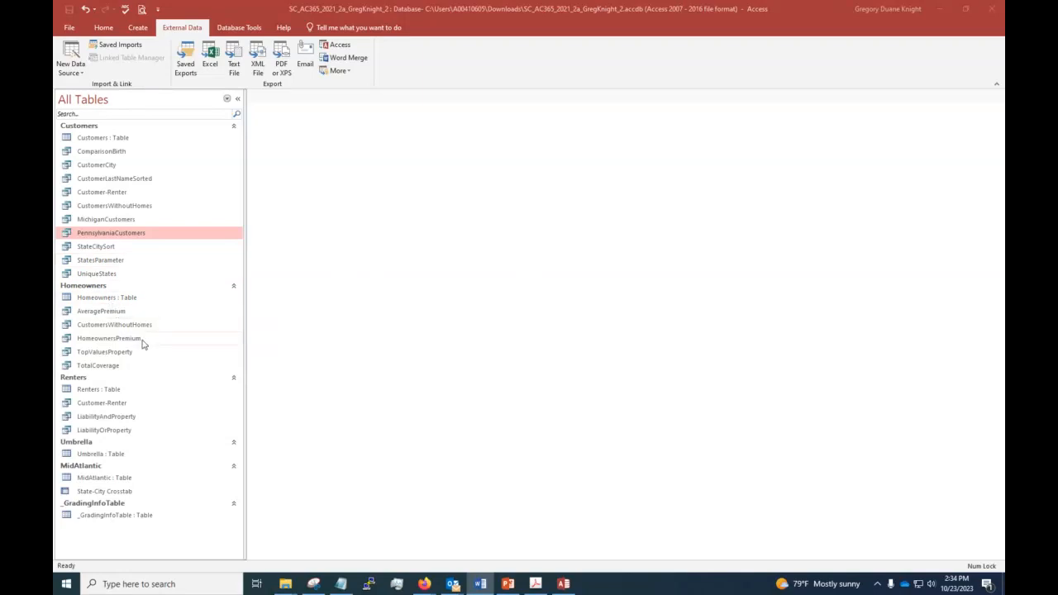
click(227, 101)
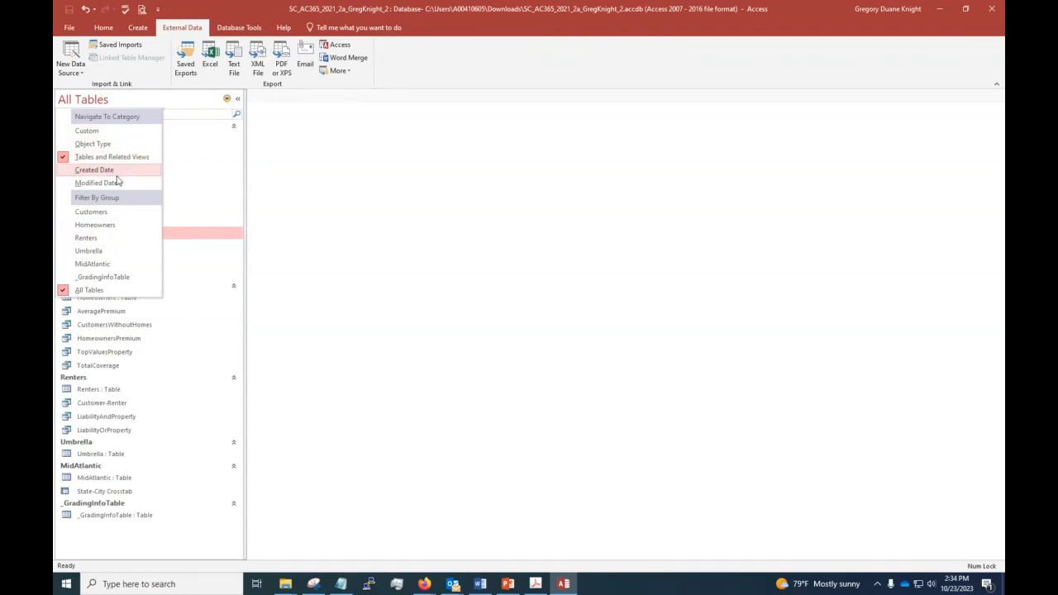
click(330, 215)
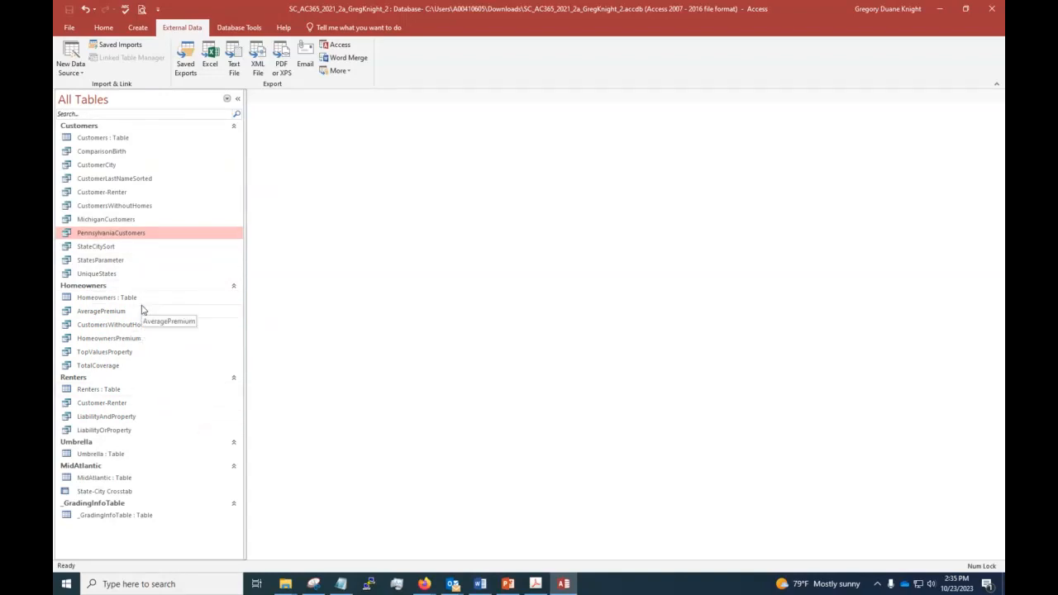
click(226, 101)
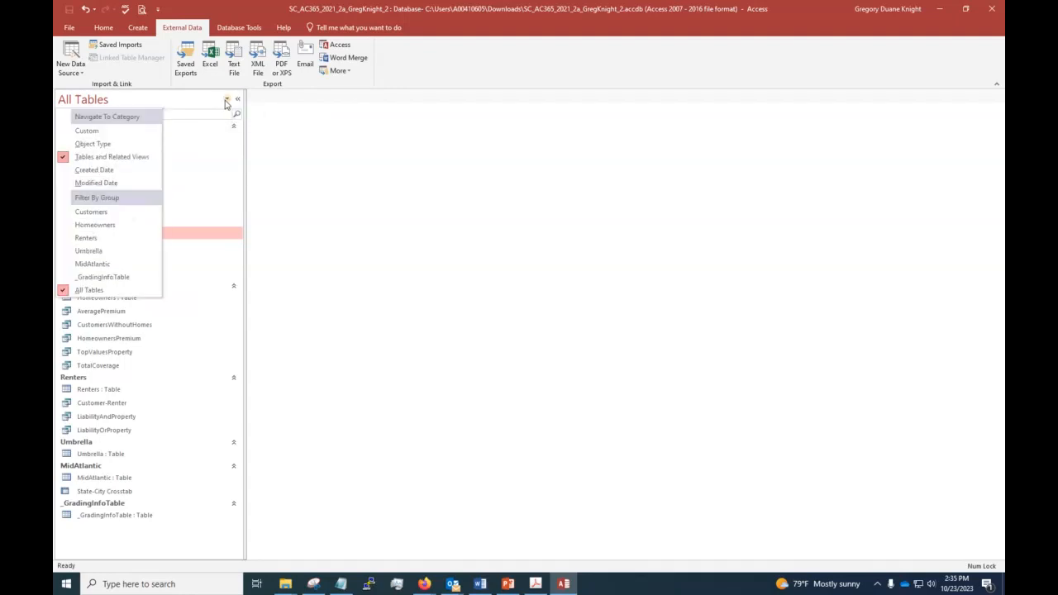
click(93, 144)
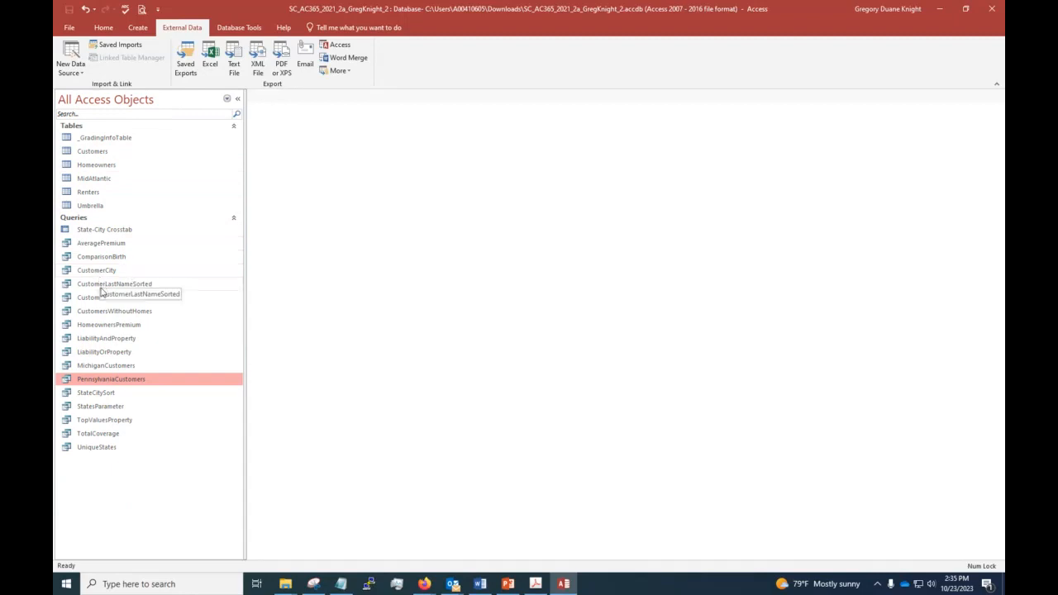
Step: Open the UniqueStates query in Design View
click(110, 449)
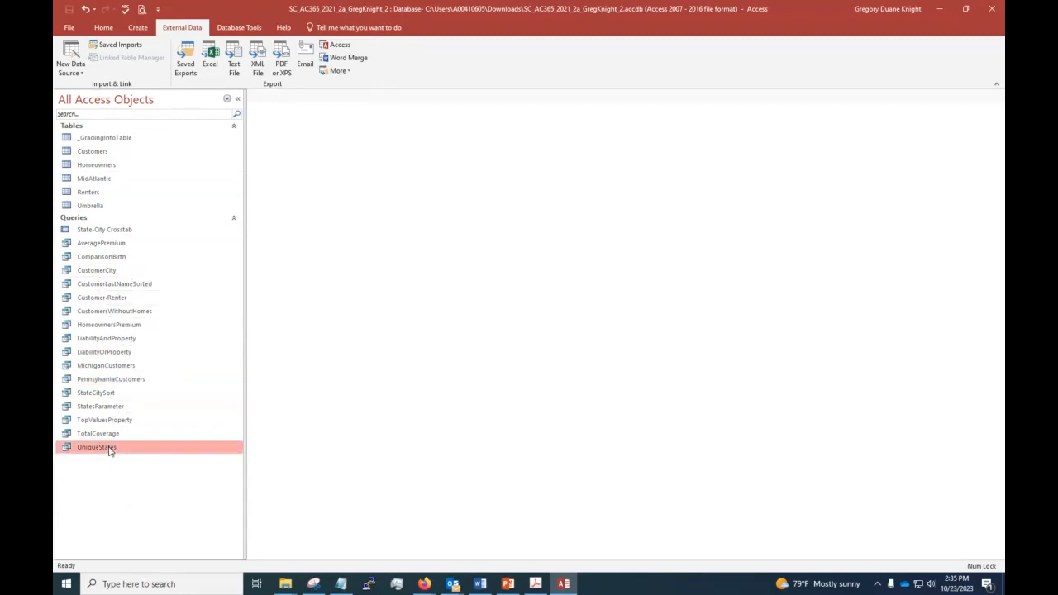
right_click(110, 448)
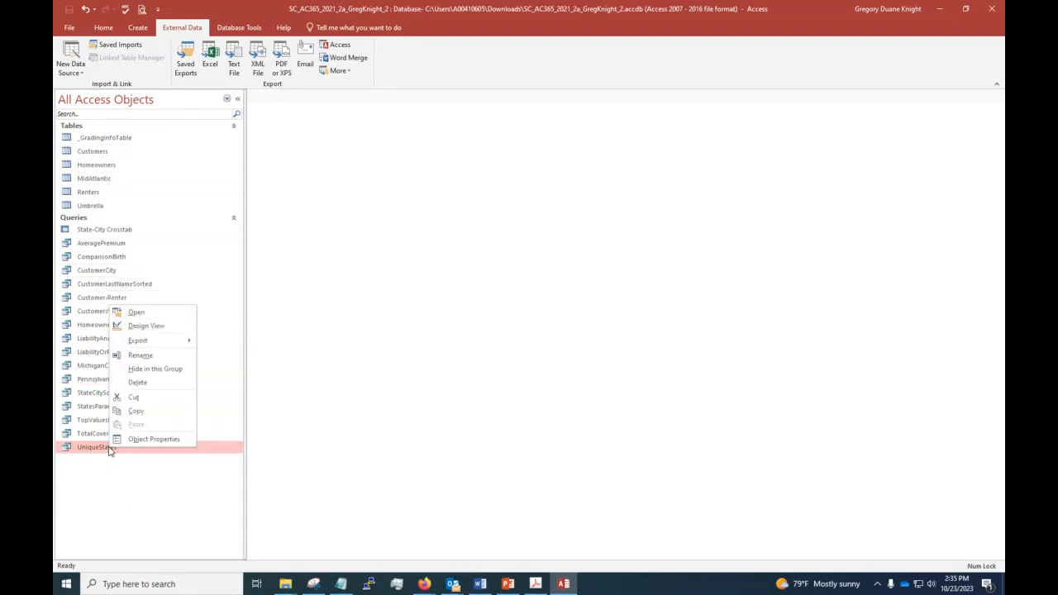
click(138, 327)
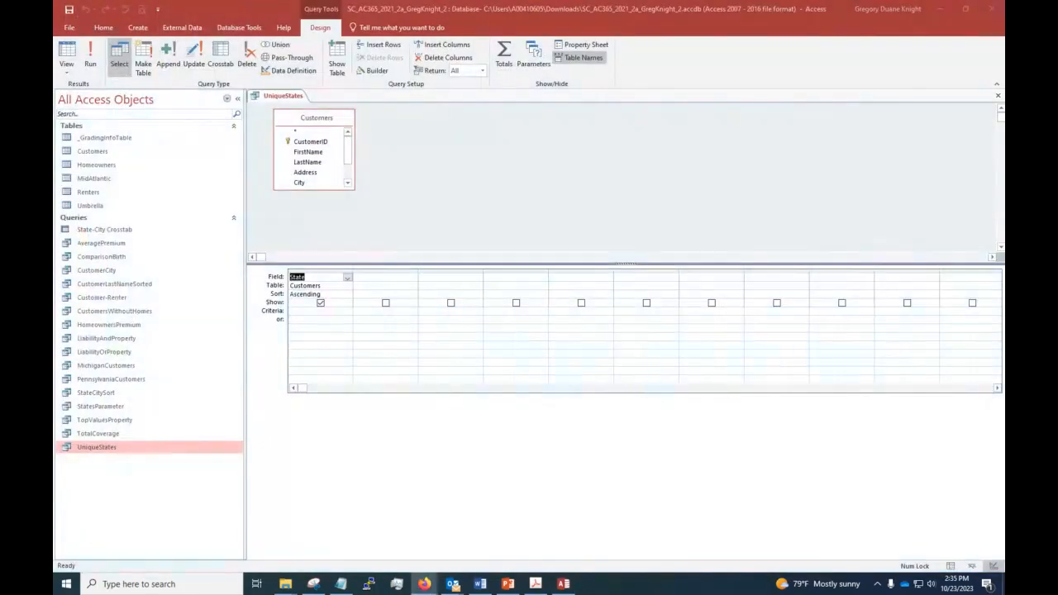
click(964, 59)
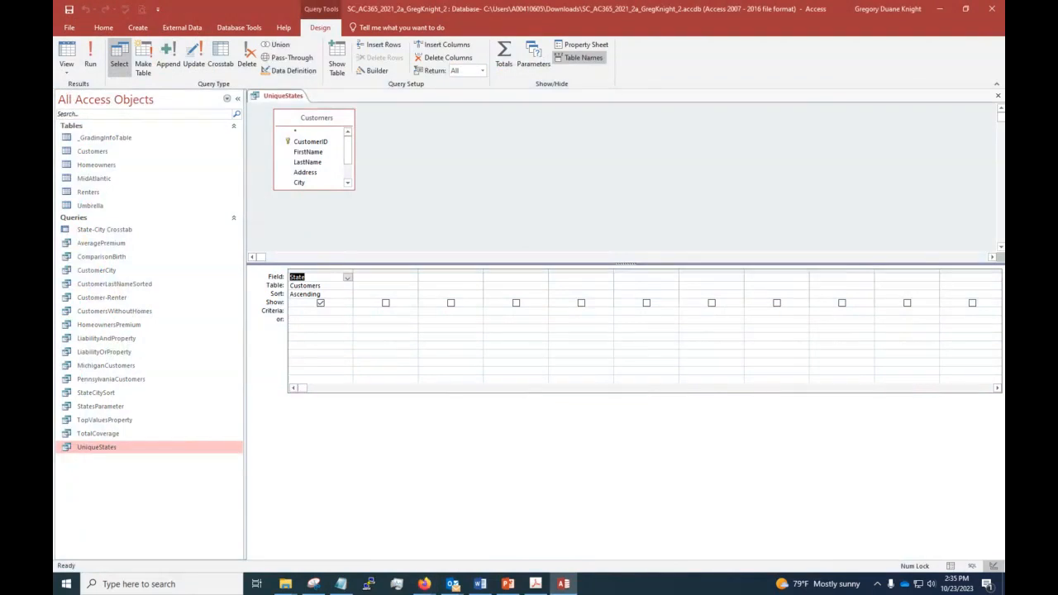
key(alt+Tab)
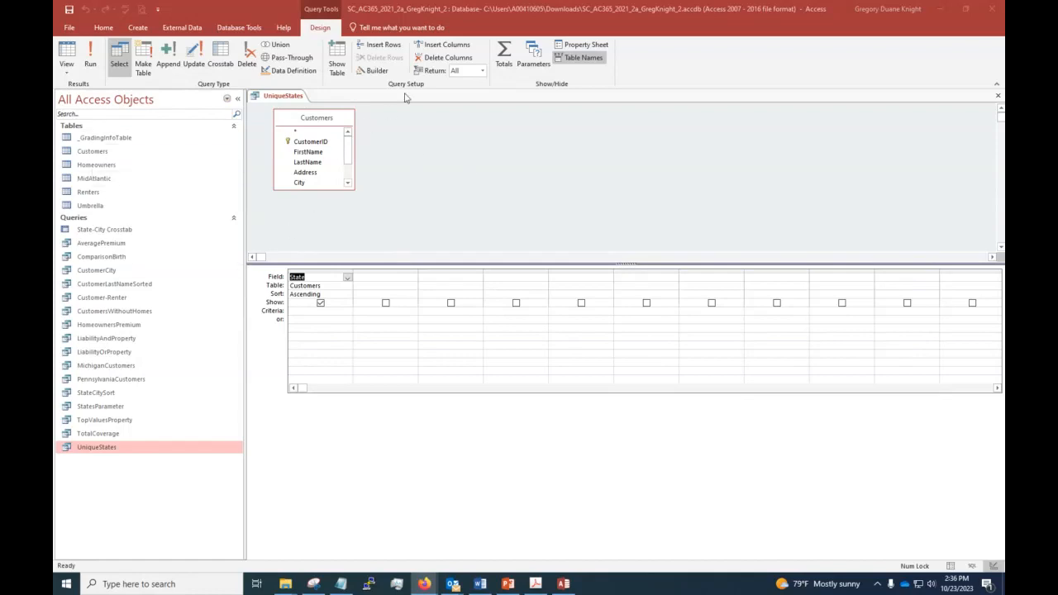
Step: Try adding a Totals row with Count for the only State column, run the query, and return to Design View
click(500, 58)
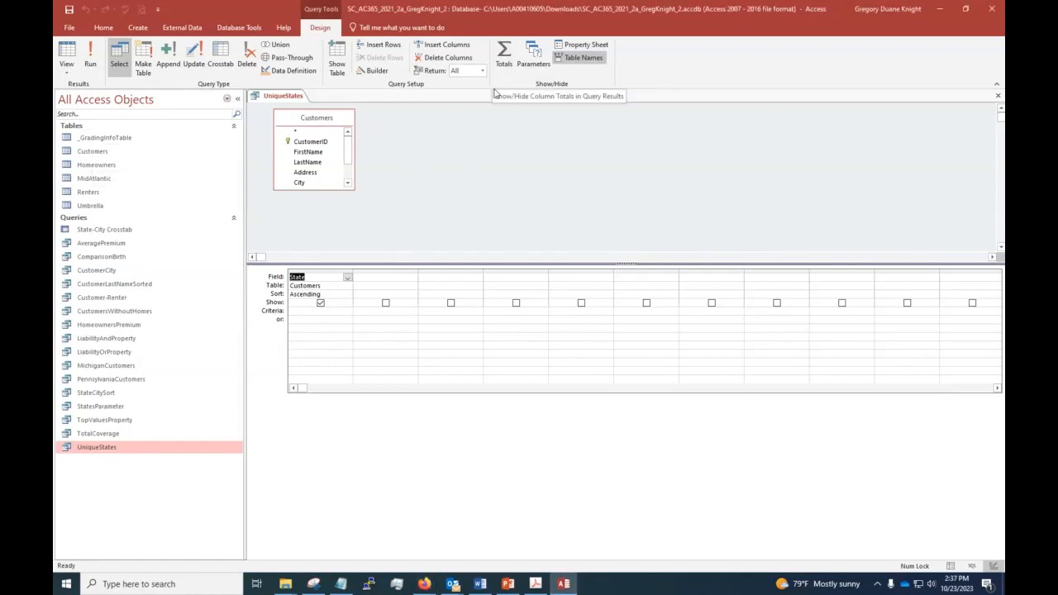
click(503, 60)
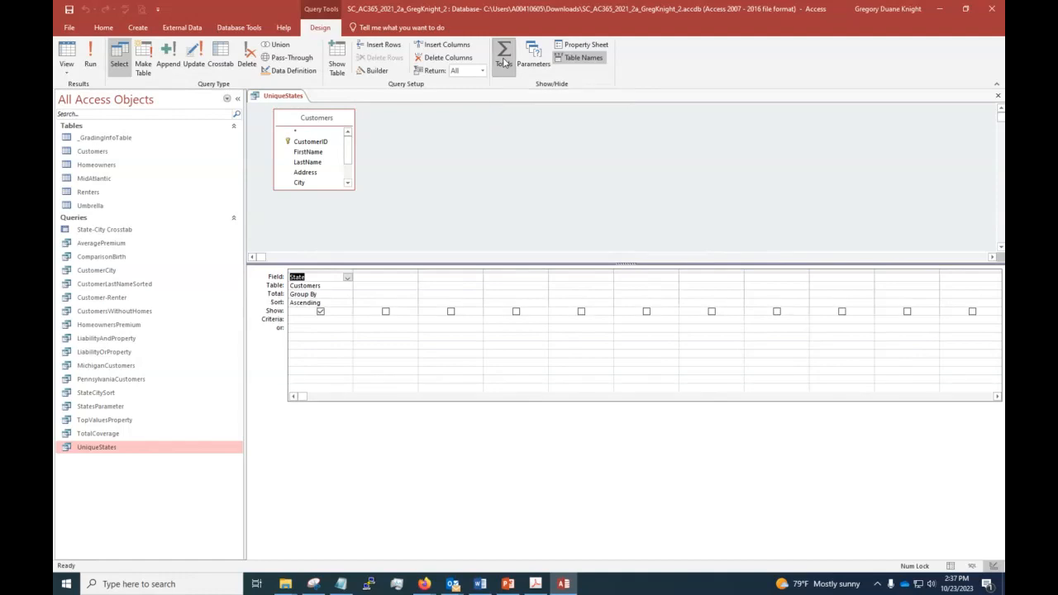
click(324, 294)
click(347, 296)
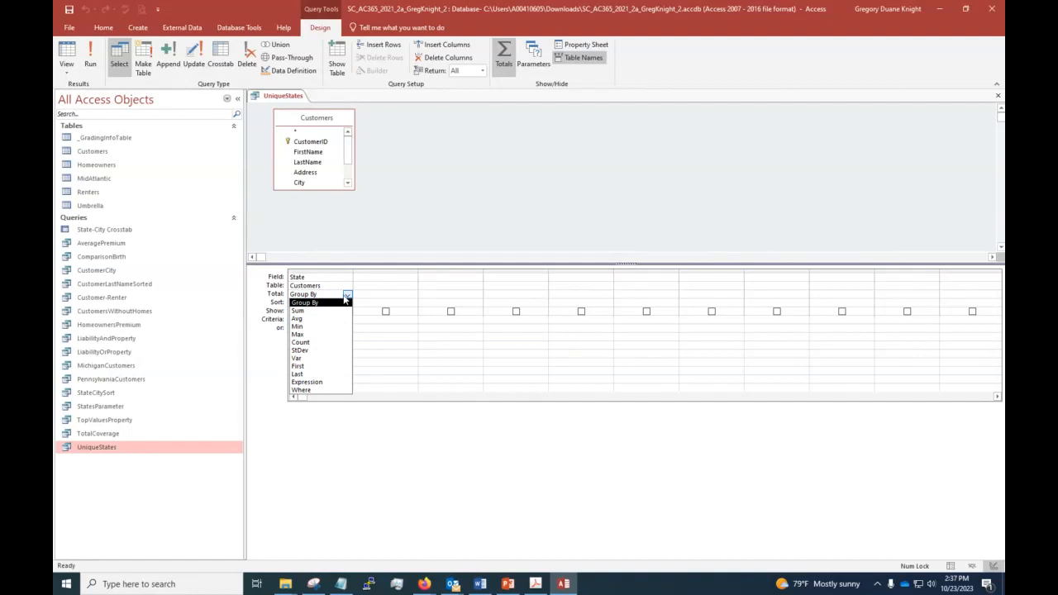
click(314, 344)
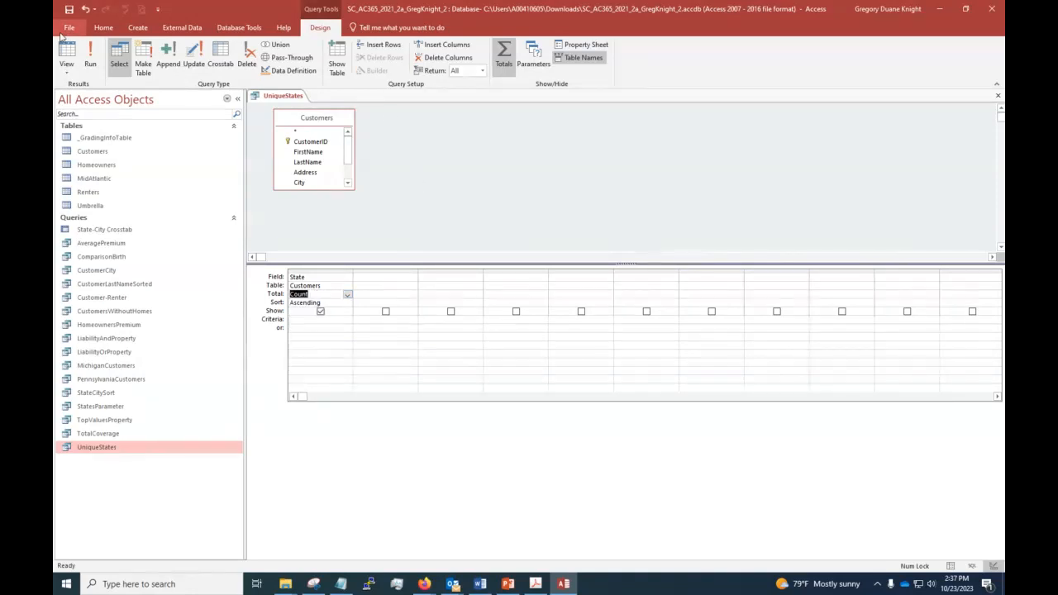
click(90, 56)
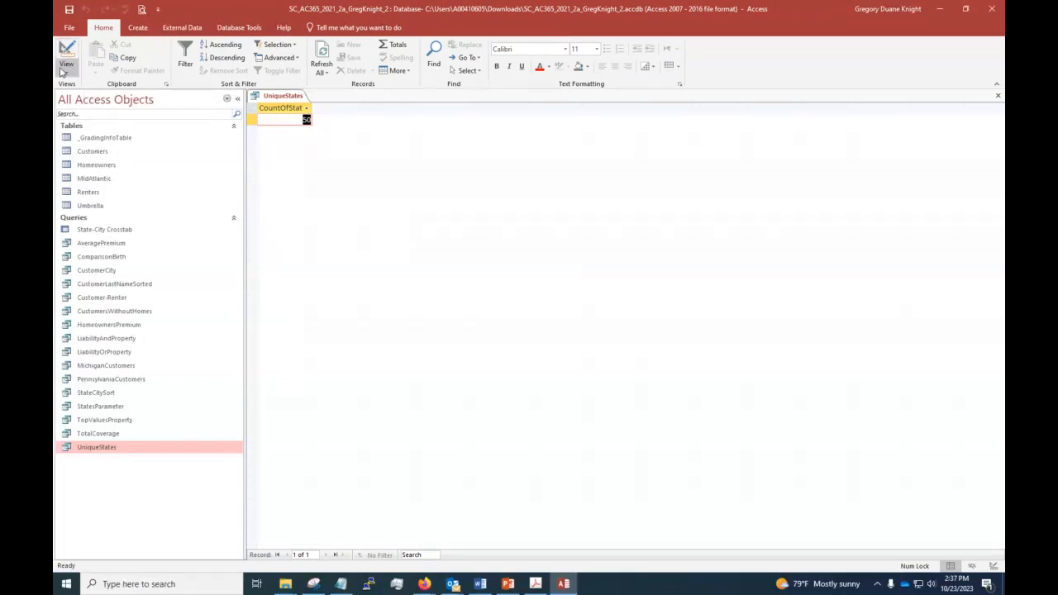
click(67, 70)
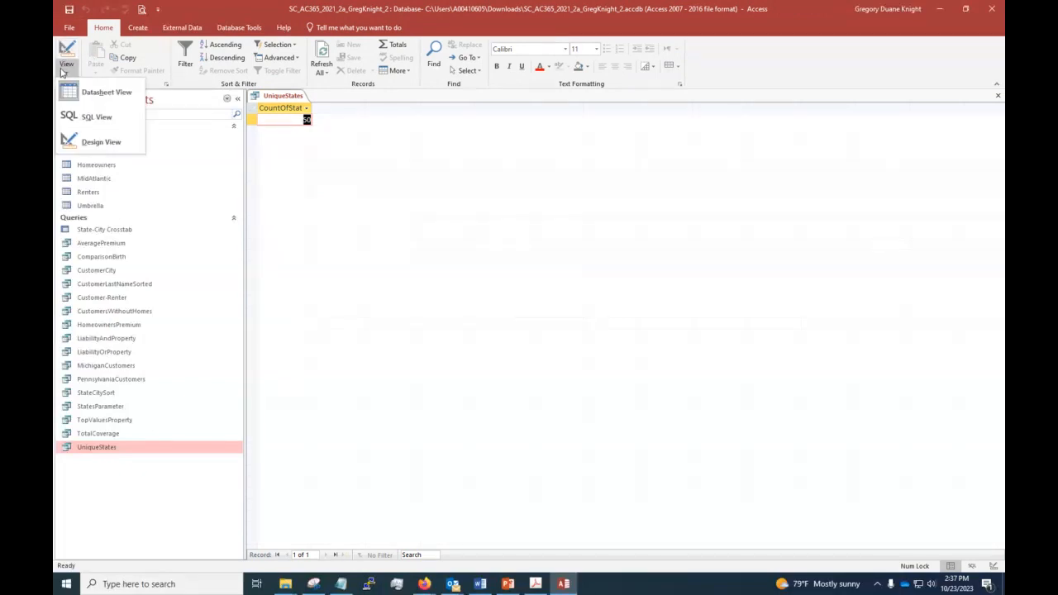
click(83, 141)
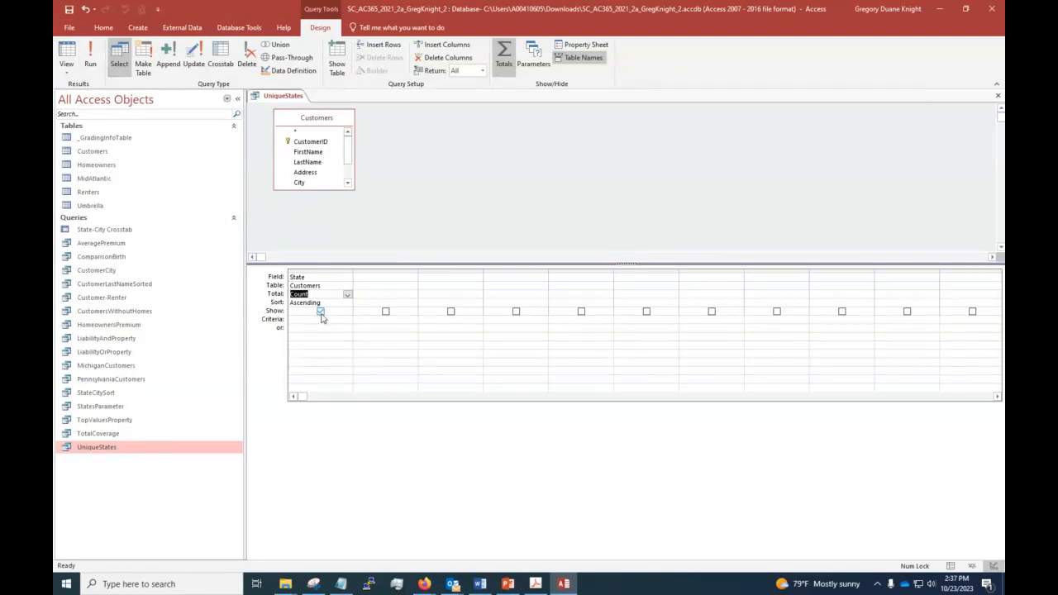
Step: Undo the Count choice on the State column and hide the Totals row in the query design
click(504, 56)
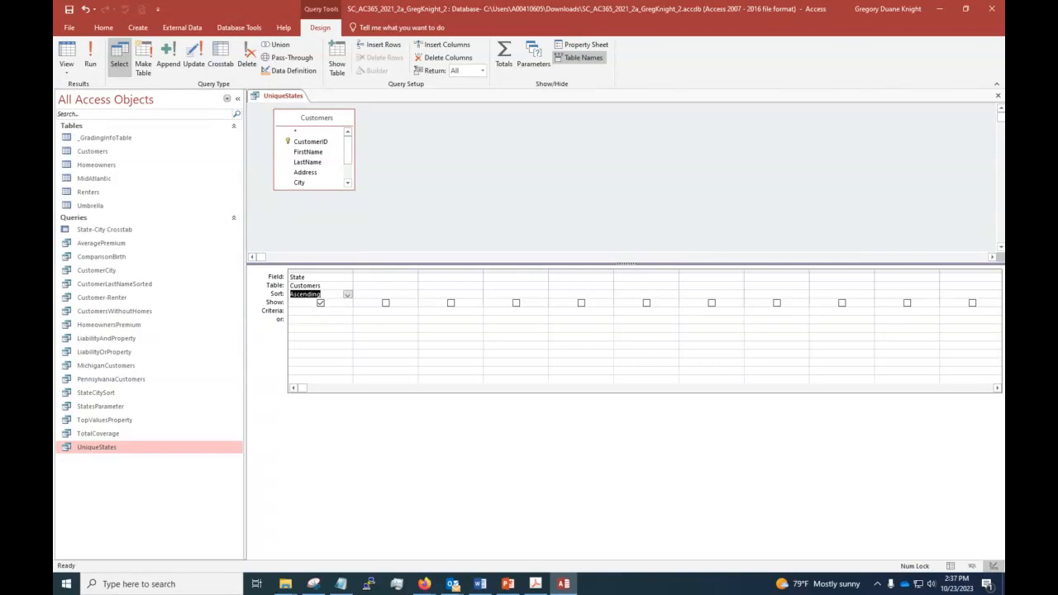
click(424, 583)
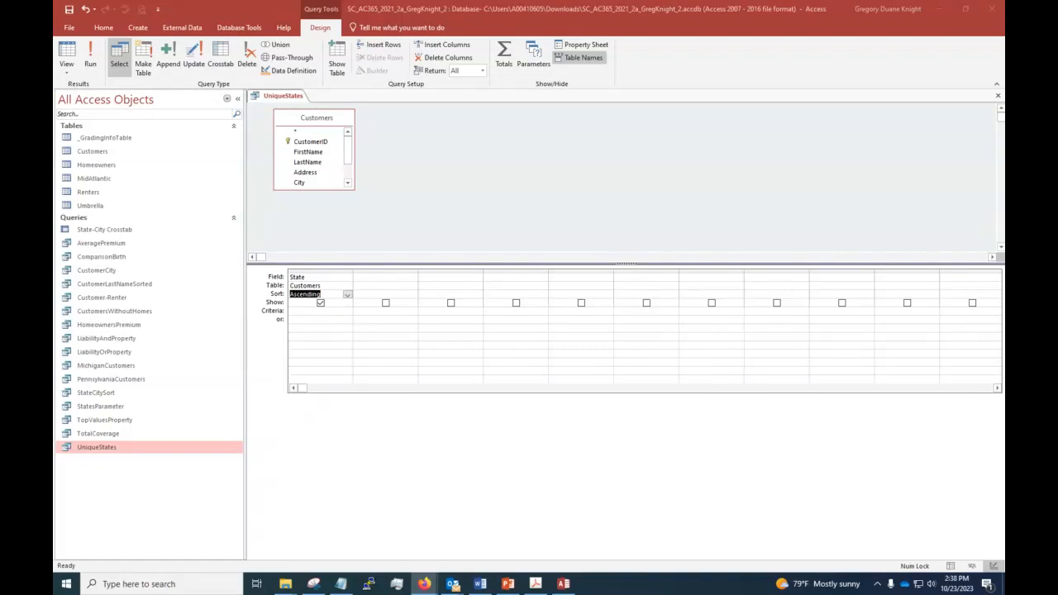
click(365, 278)
click(503, 56)
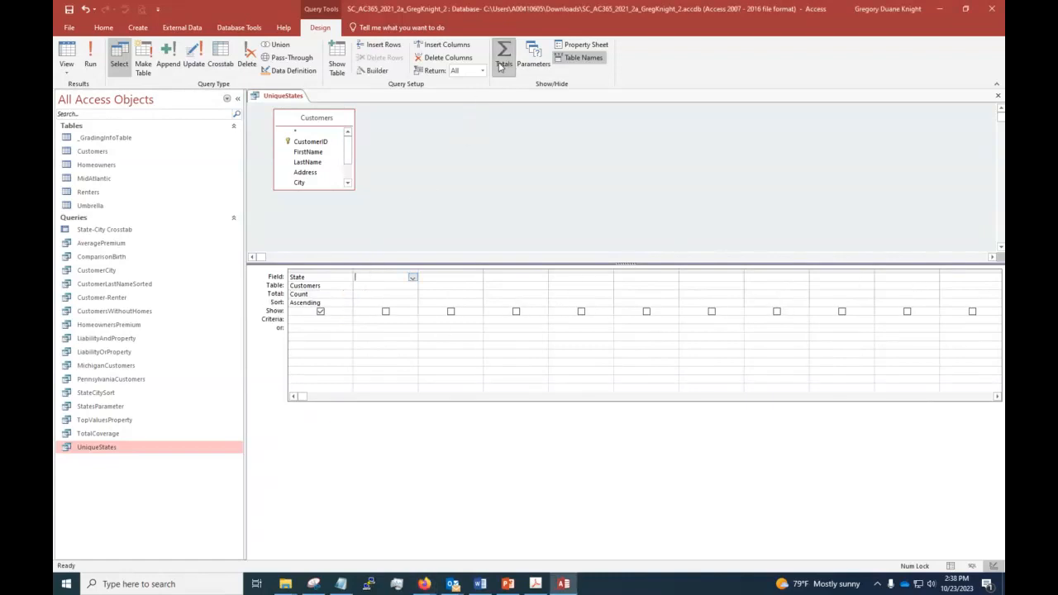
click(385, 286)
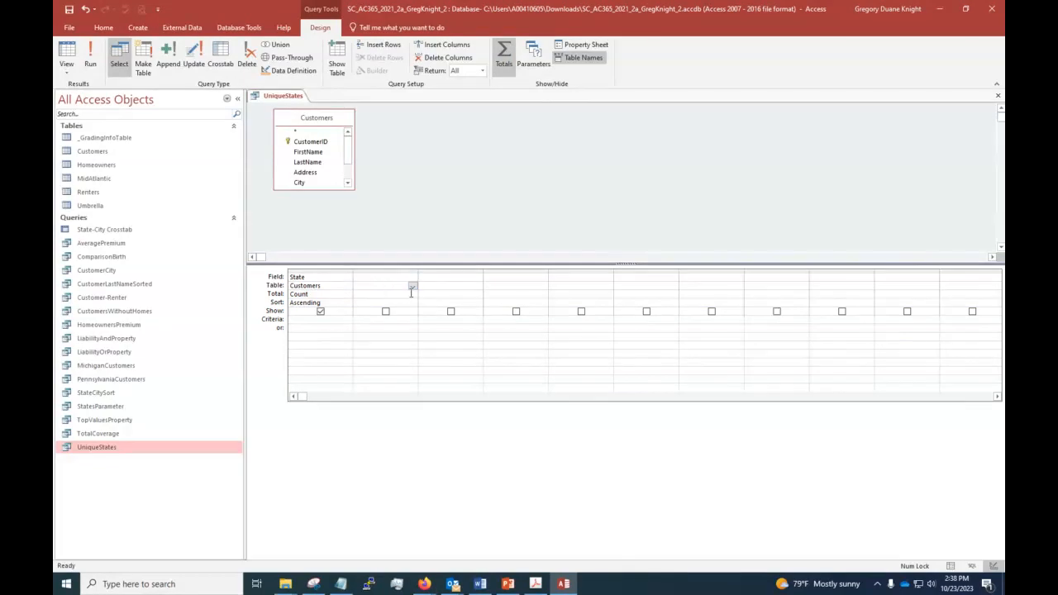
click(411, 286)
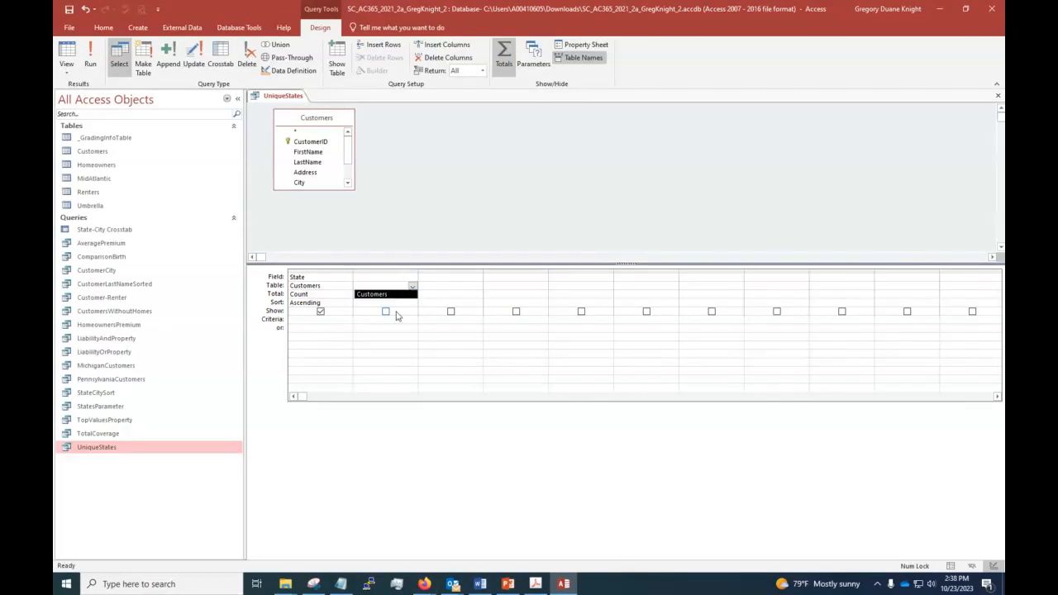
click(357, 325)
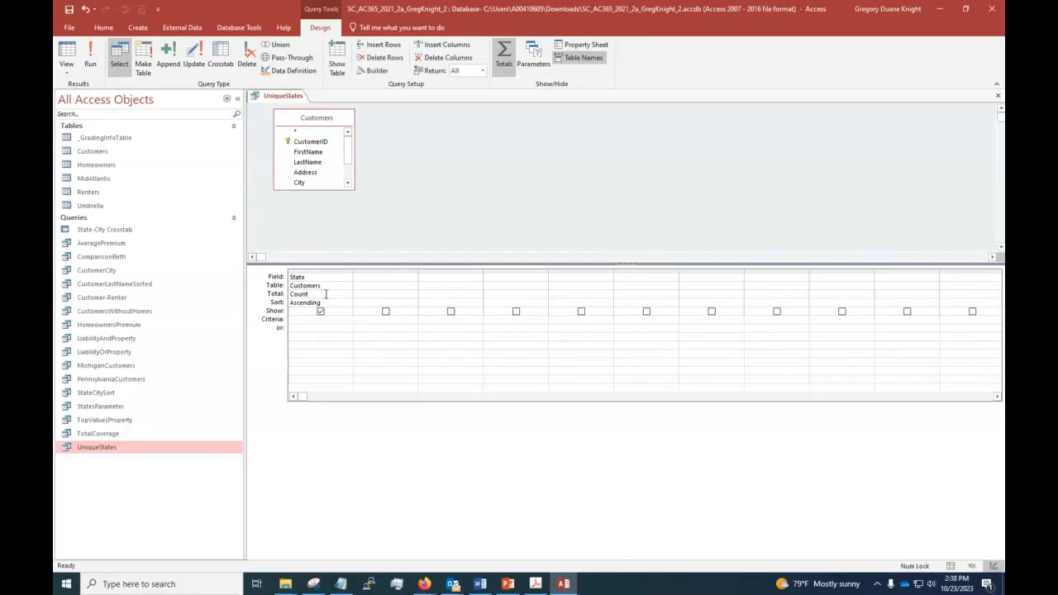
click(328, 294)
click(346, 295)
click(346, 296)
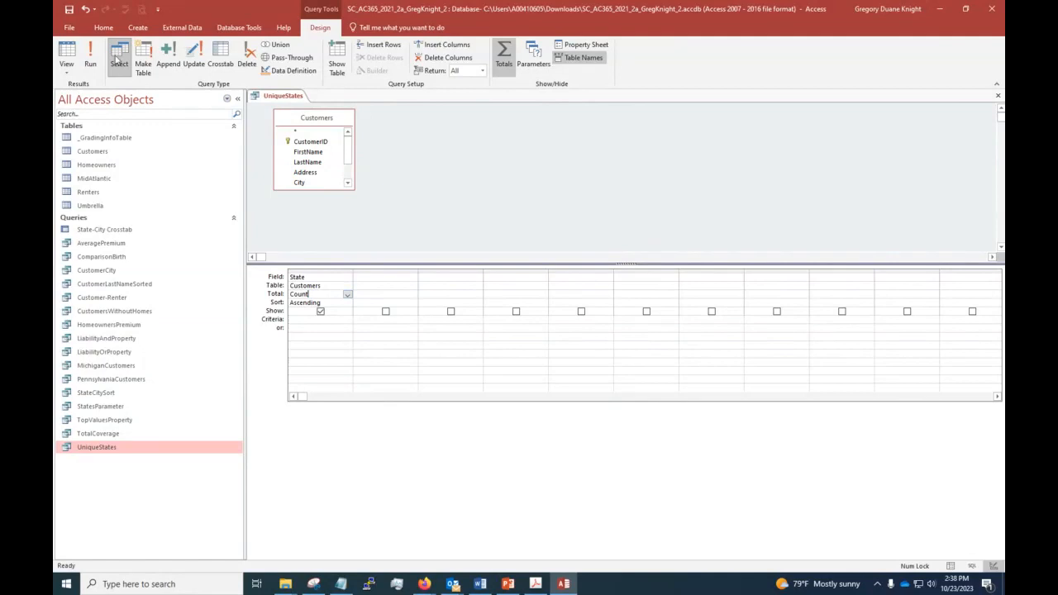
click(84, 10)
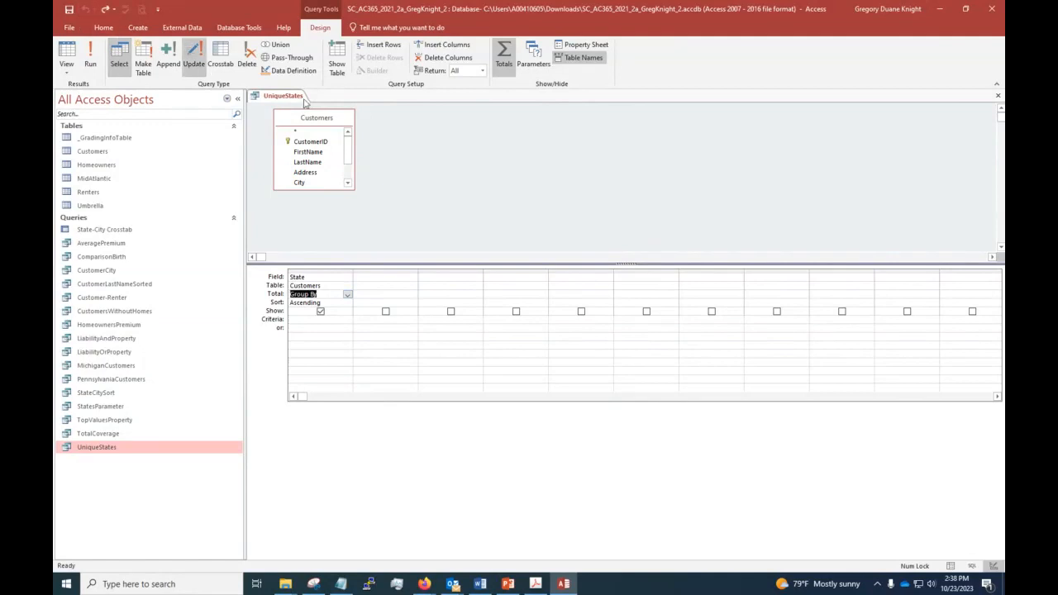
click(504, 56)
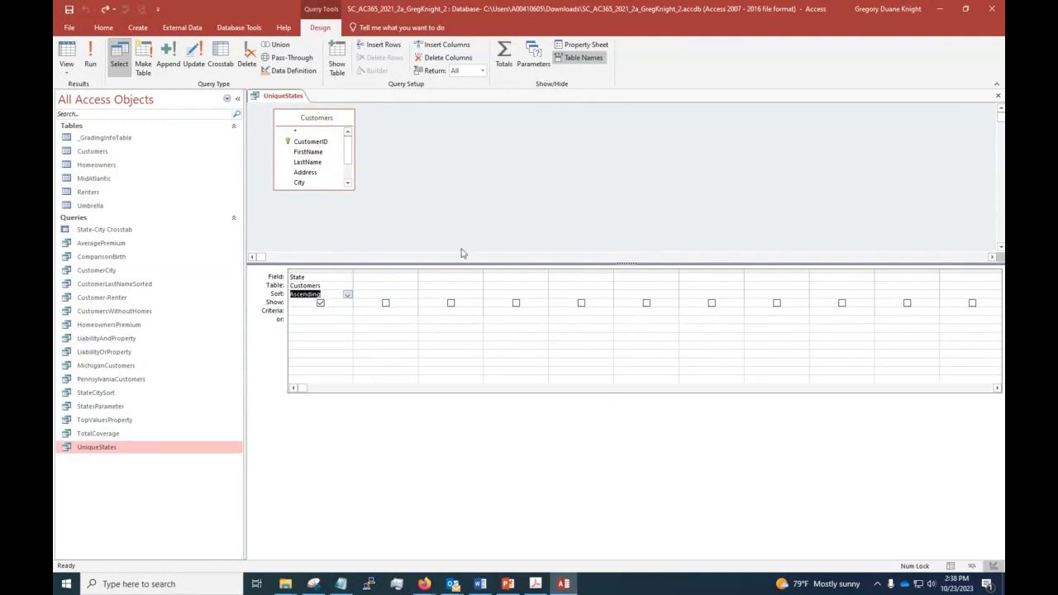
Step: Add State as a second column in the query, show the Totals row, and set the second column's total to Count
click(370, 277)
click(413, 278)
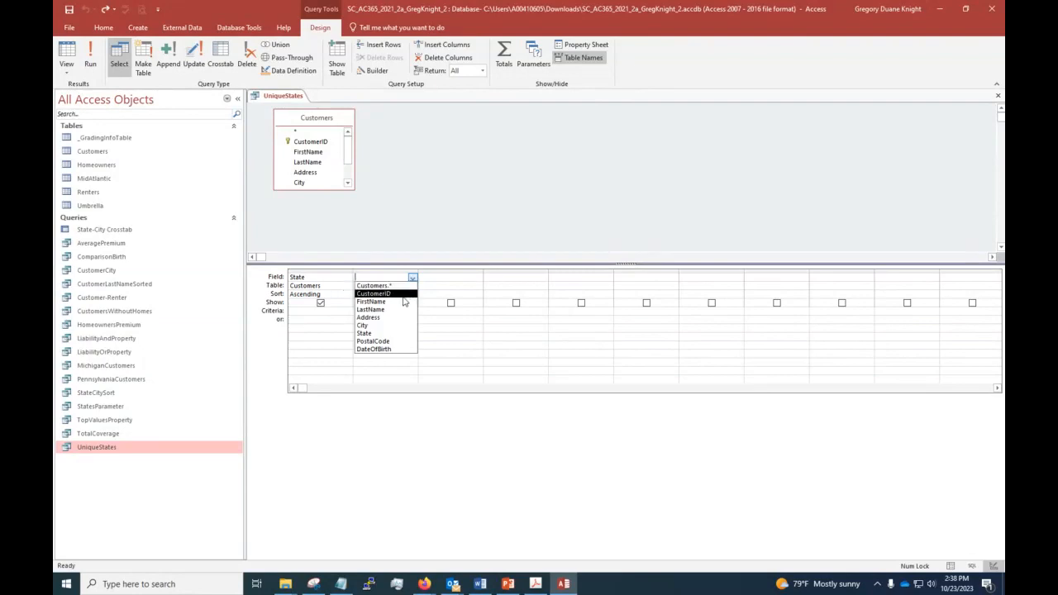
click(376, 333)
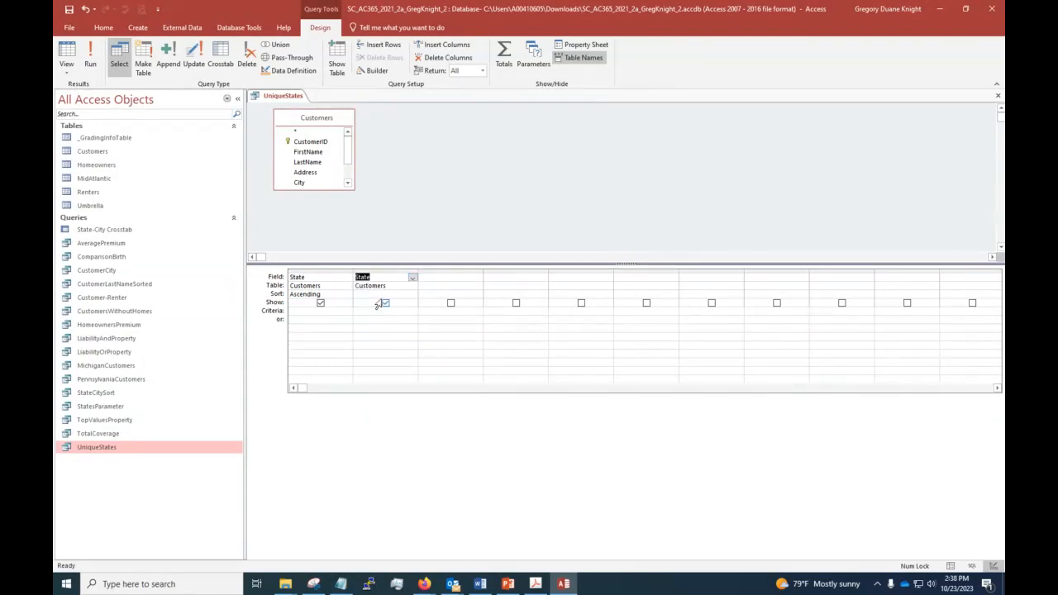
click(503, 56)
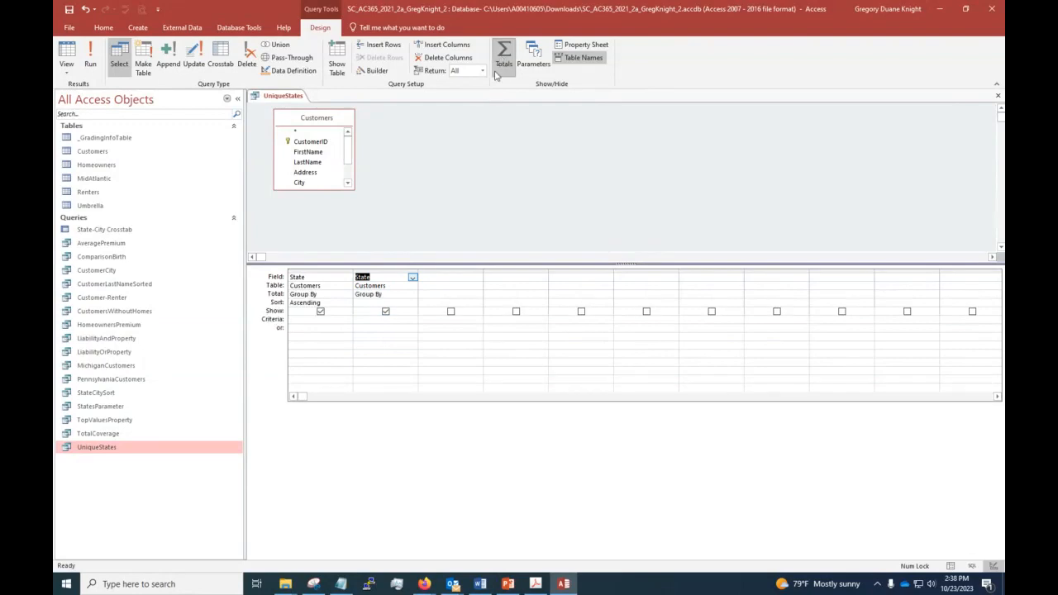
click(386, 316)
click(388, 296)
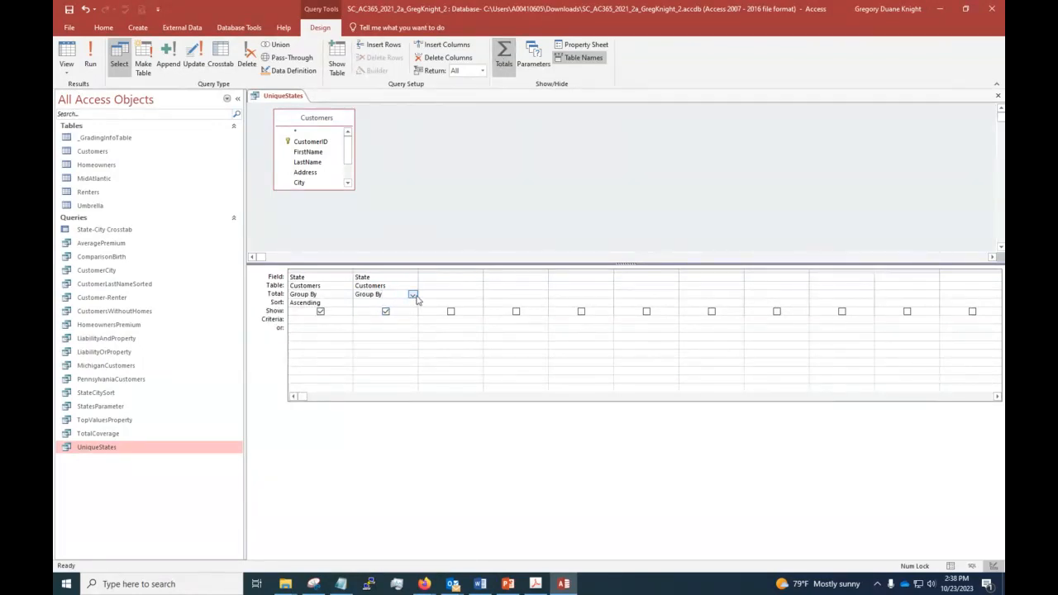
click(413, 295)
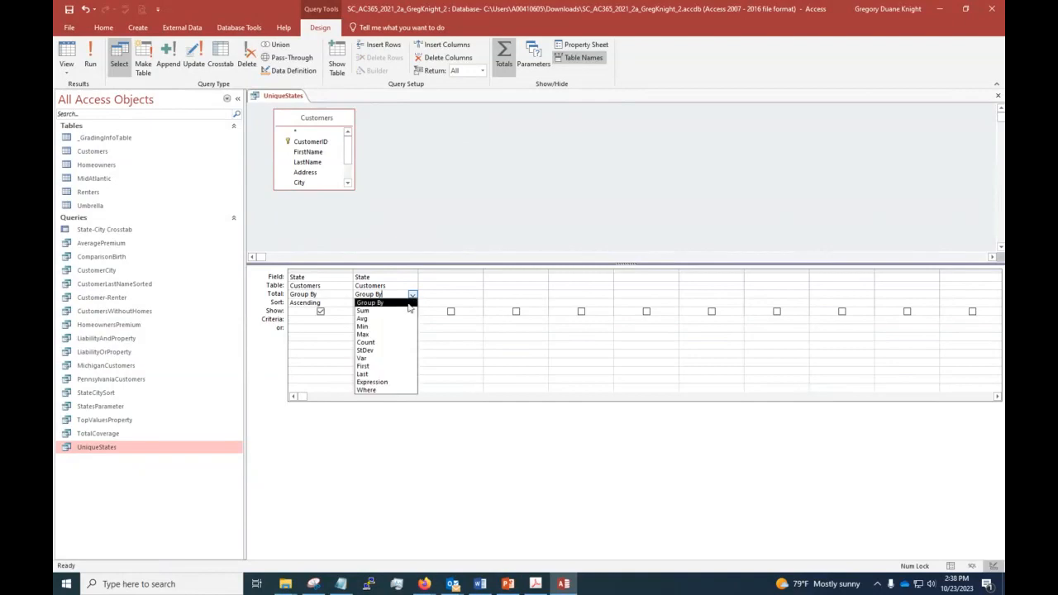
click(385, 343)
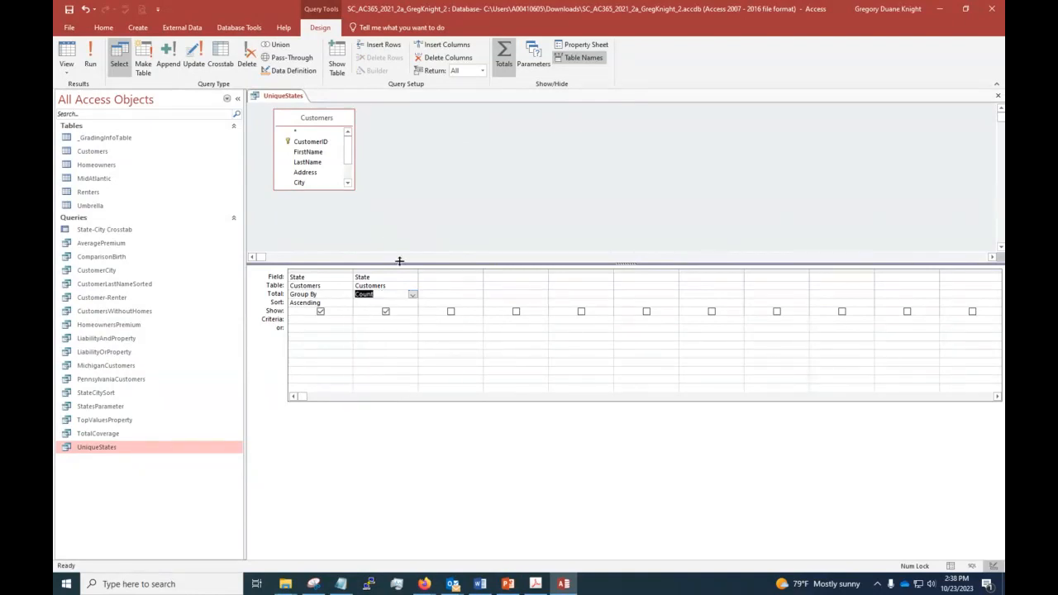
Step: Run the UniqueStates query to review the count per state, and return to Design View
click(93, 55)
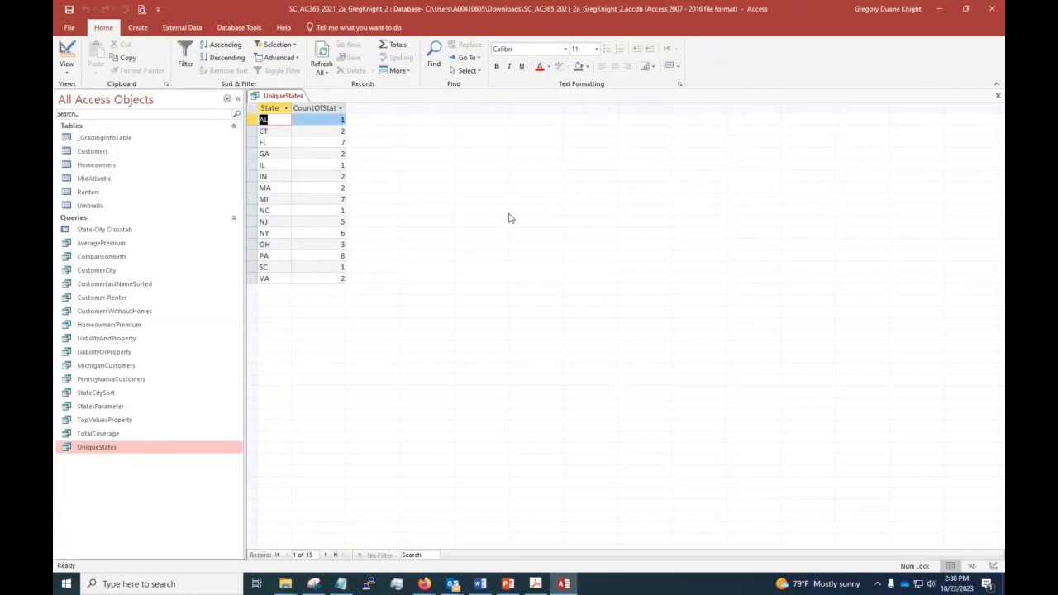
click(65, 74)
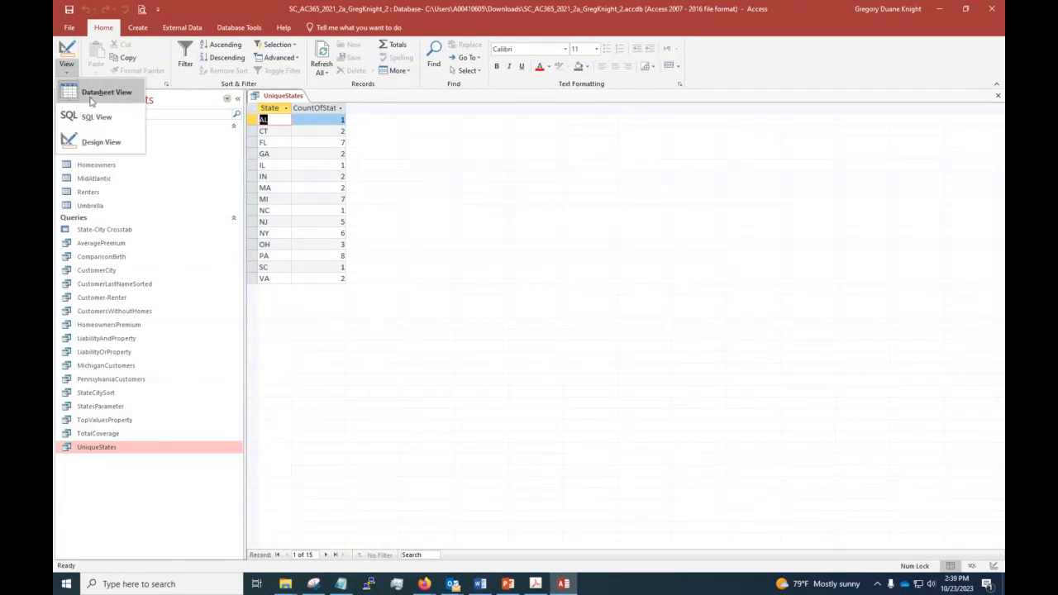
click(94, 143)
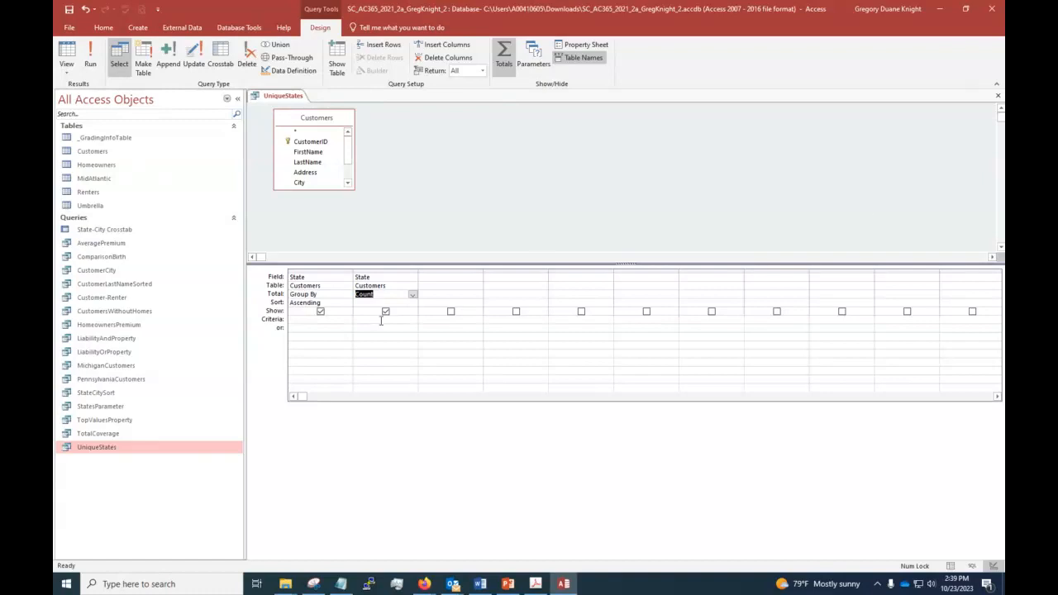
Step: Exclude the second State column with the Count total from the results, run the UniqueStates query, and close it
click(373, 278)
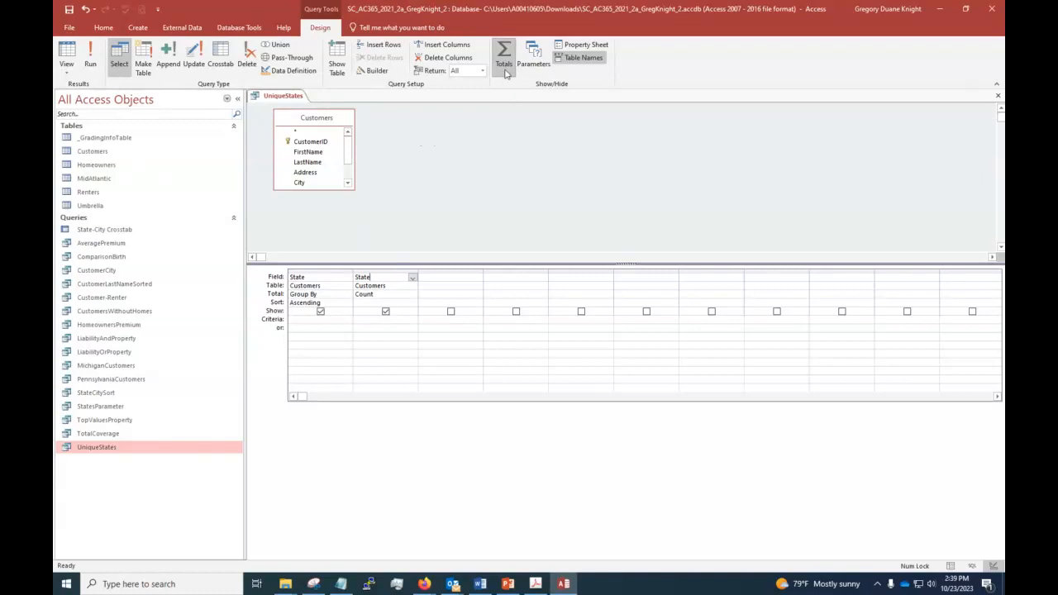
click(409, 295)
click(412, 296)
click(412, 296)
click(385, 312)
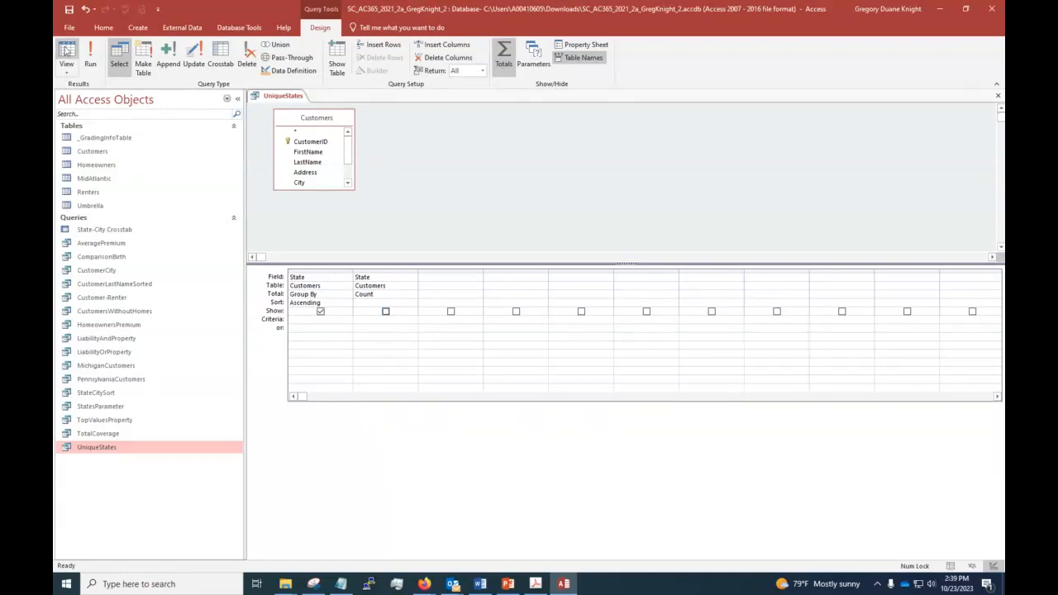
click(91, 58)
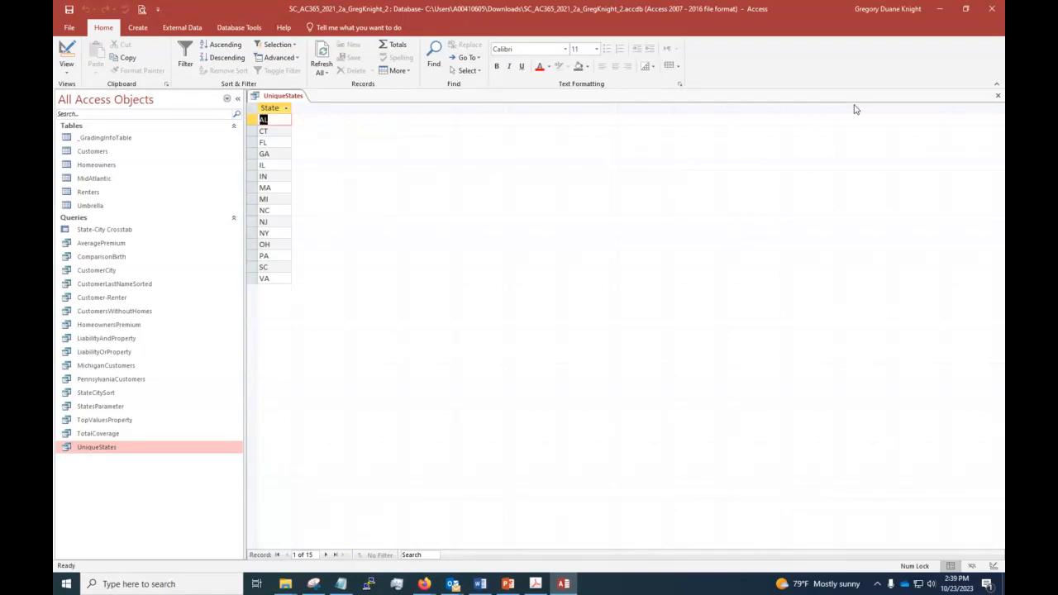
click(998, 97)
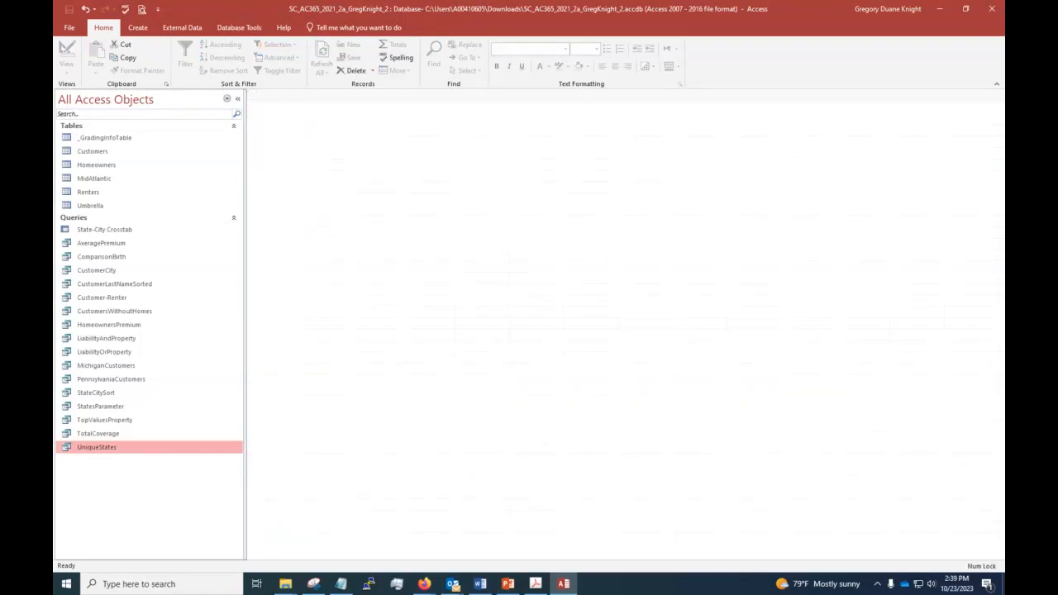
Step: Group the database objects by Tables and Related Views, and close the project database
click(225, 100)
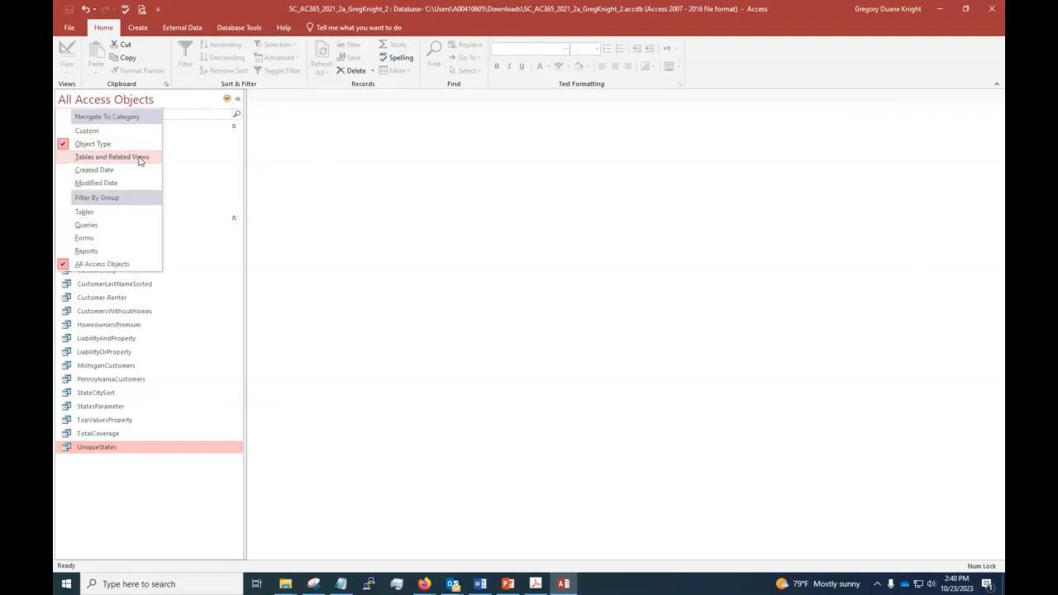
click(139, 159)
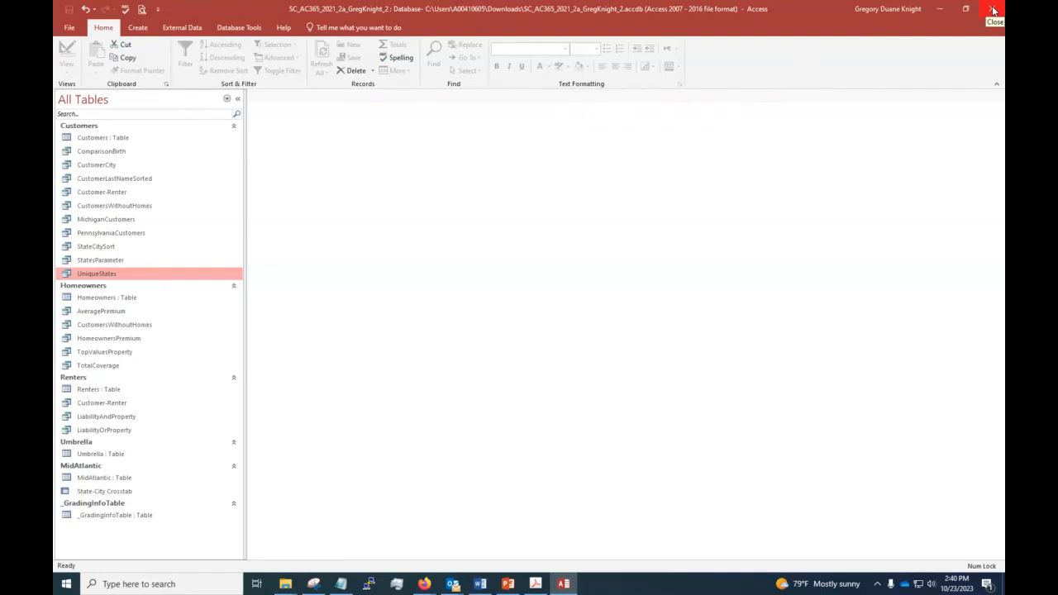
click(993, 10)
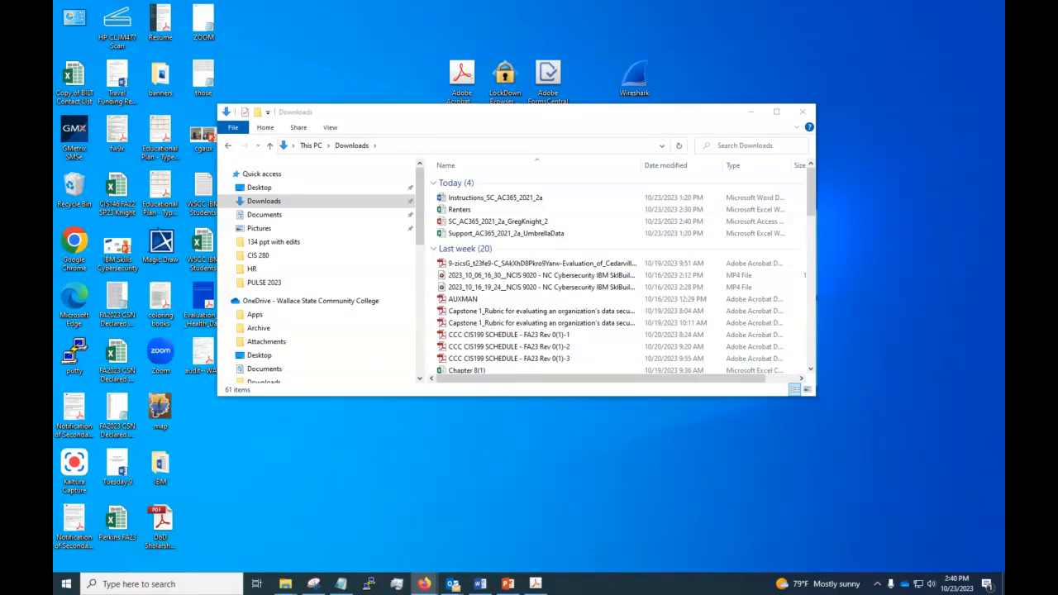
Step: Switch to the MindTap course in Firefox, open SAM Project 1a Access Module 02 Querying a Database, and start the assignment
click(424, 584)
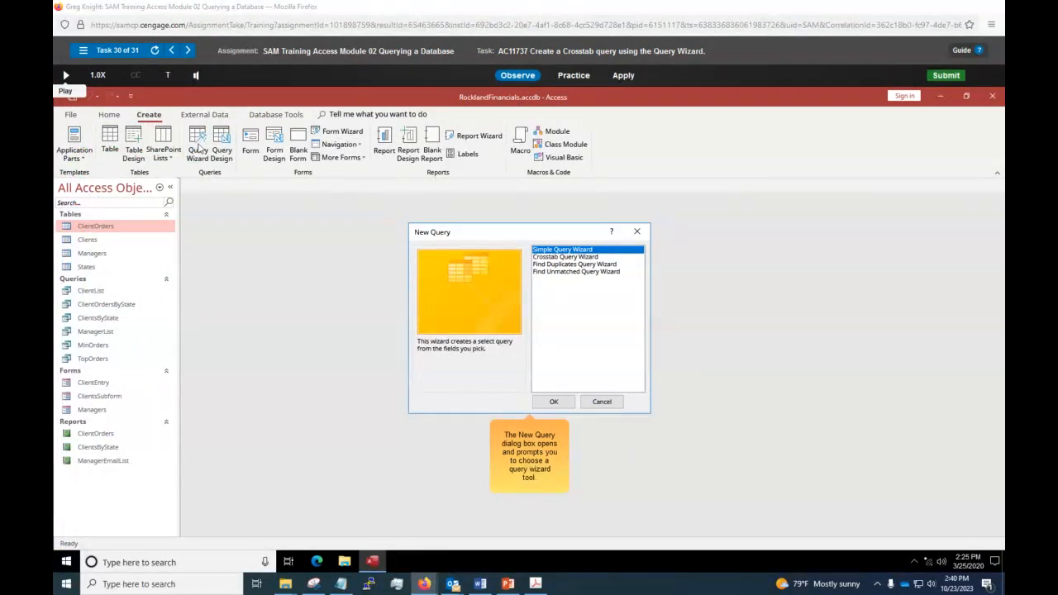
click(423, 584)
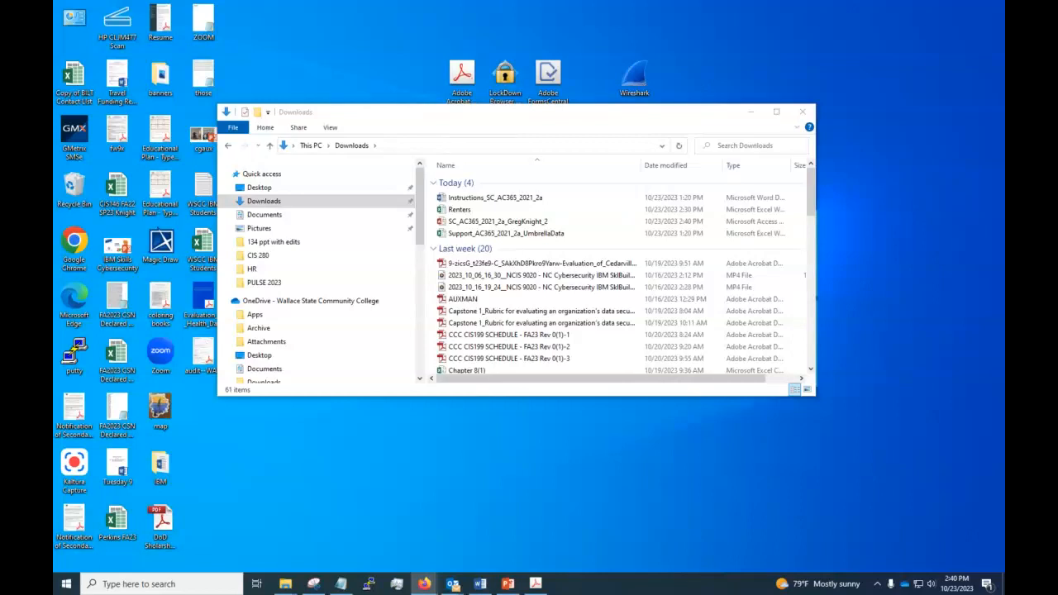
drag(1057, 50, 553, 24)
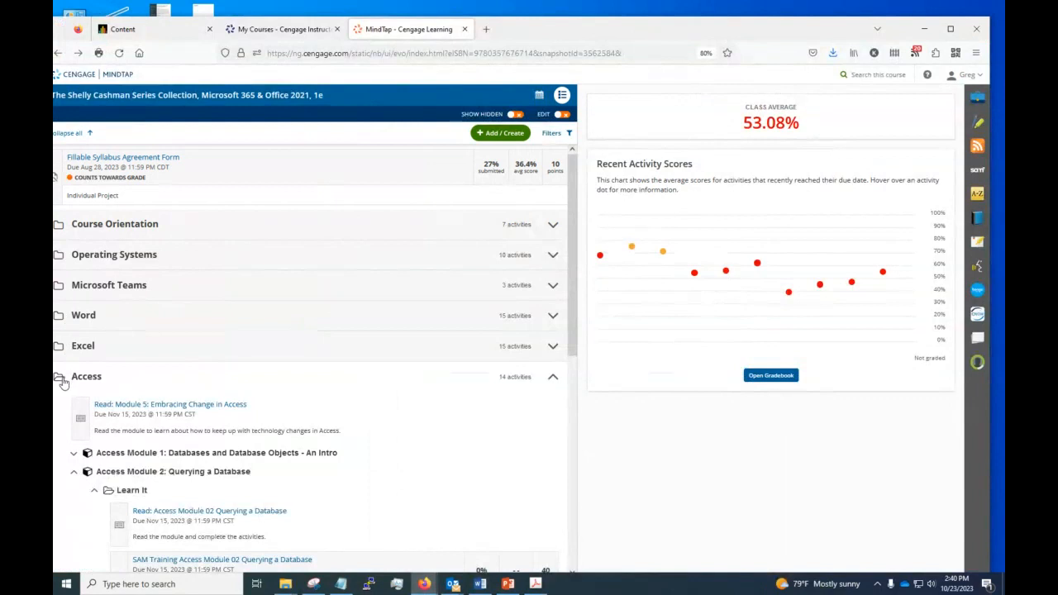
scroll(115, 420, down, 5)
scroll(192, 312, up, 2)
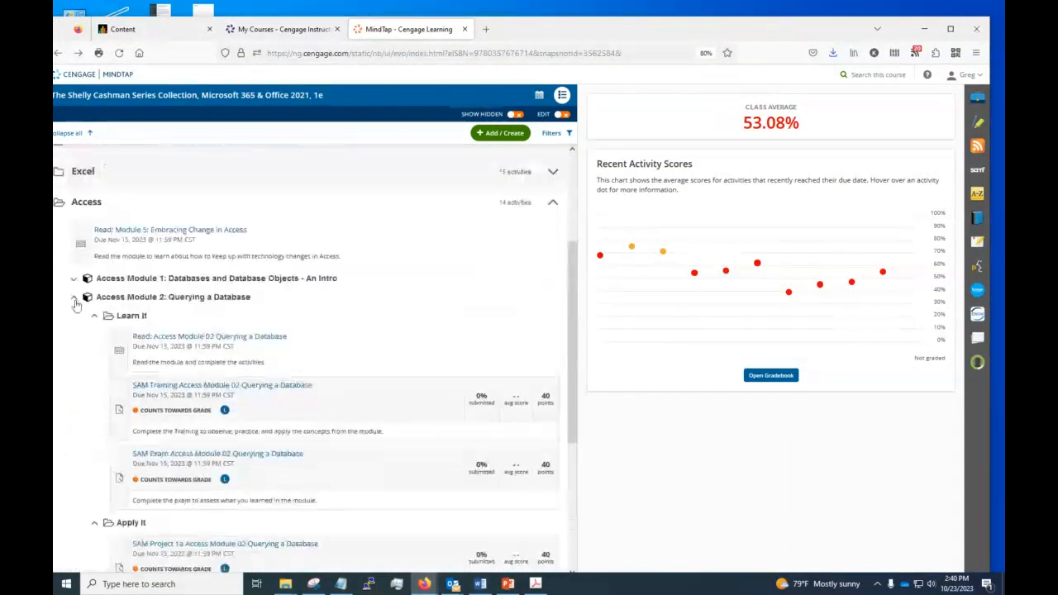
click(93, 317)
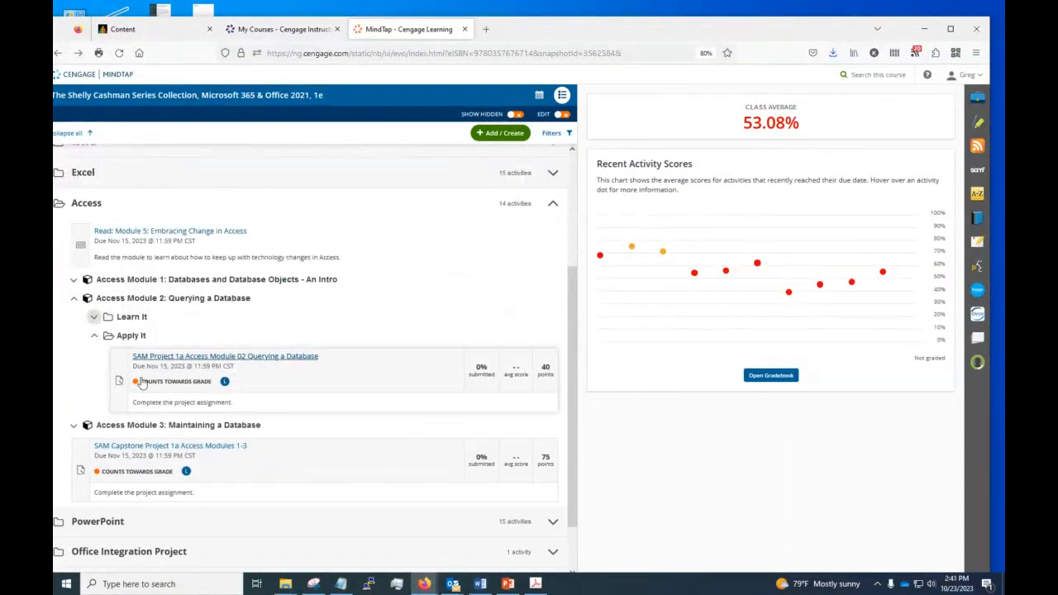
click(237, 357)
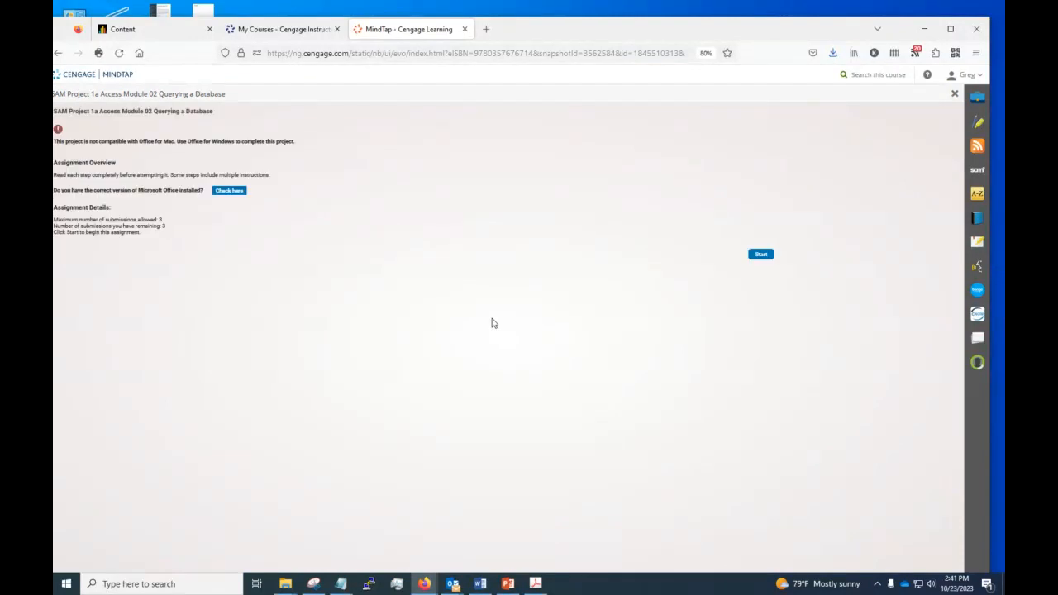
click(756, 255)
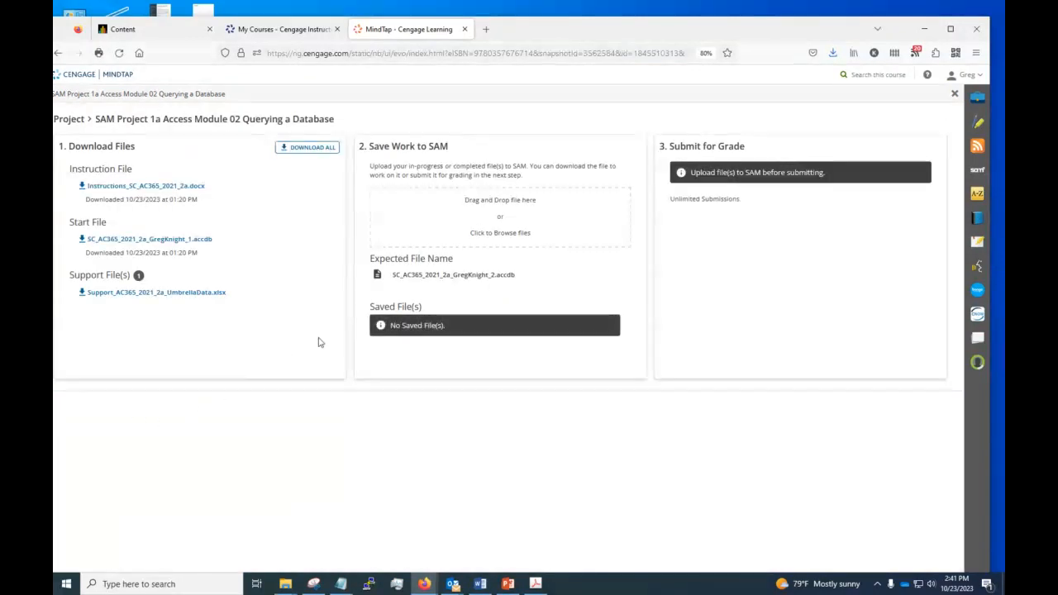
Step: Upload the completed SC_AC365_2021_2a Access database ending in _2 from Downloads to SAM, and submit it for grading
click(539, 241)
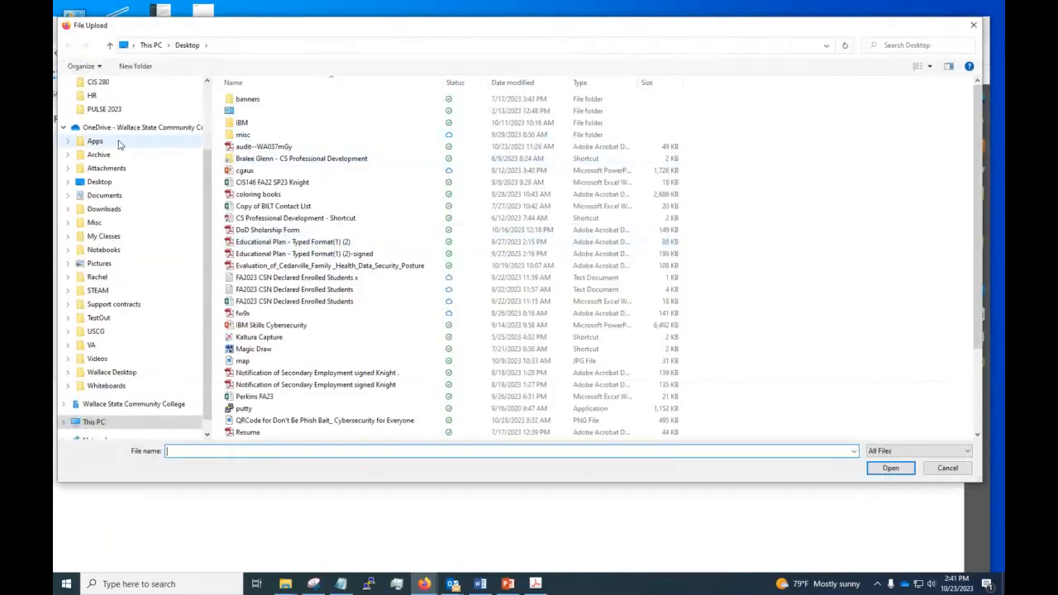
scroll(118, 146, up, 2)
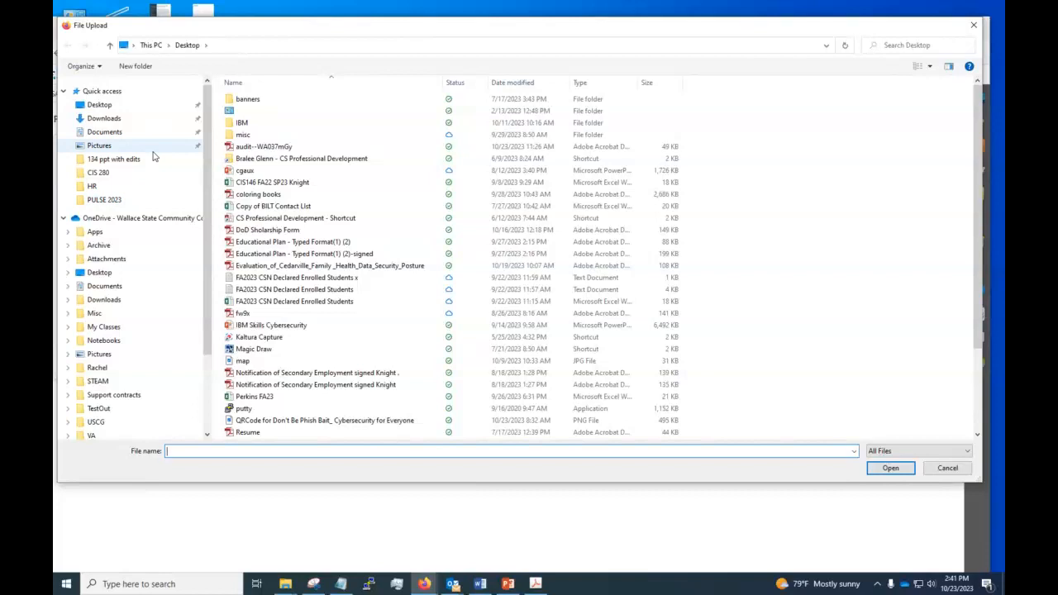
click(126, 121)
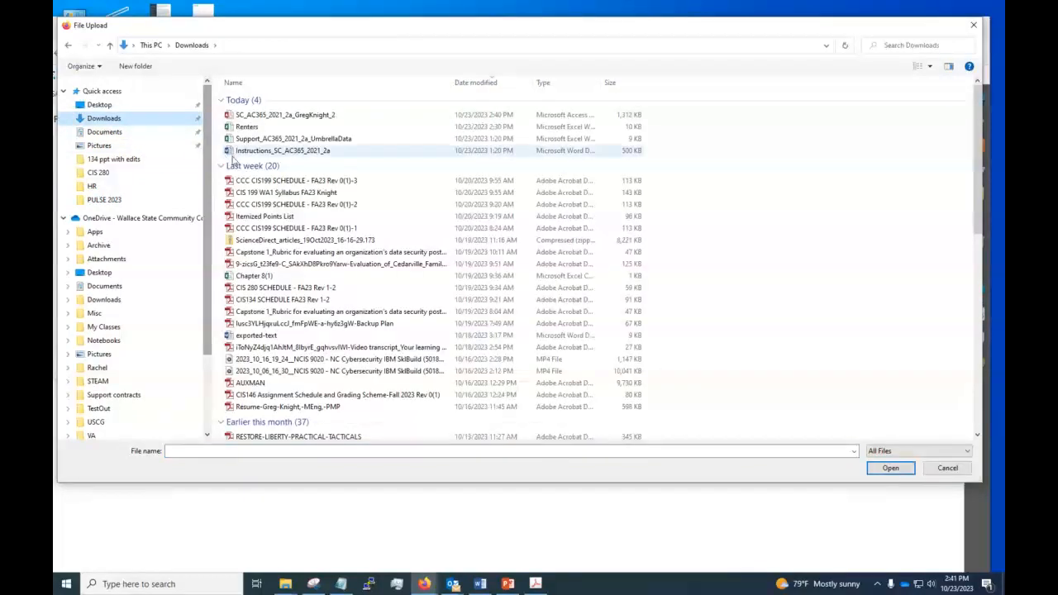
click(261, 115)
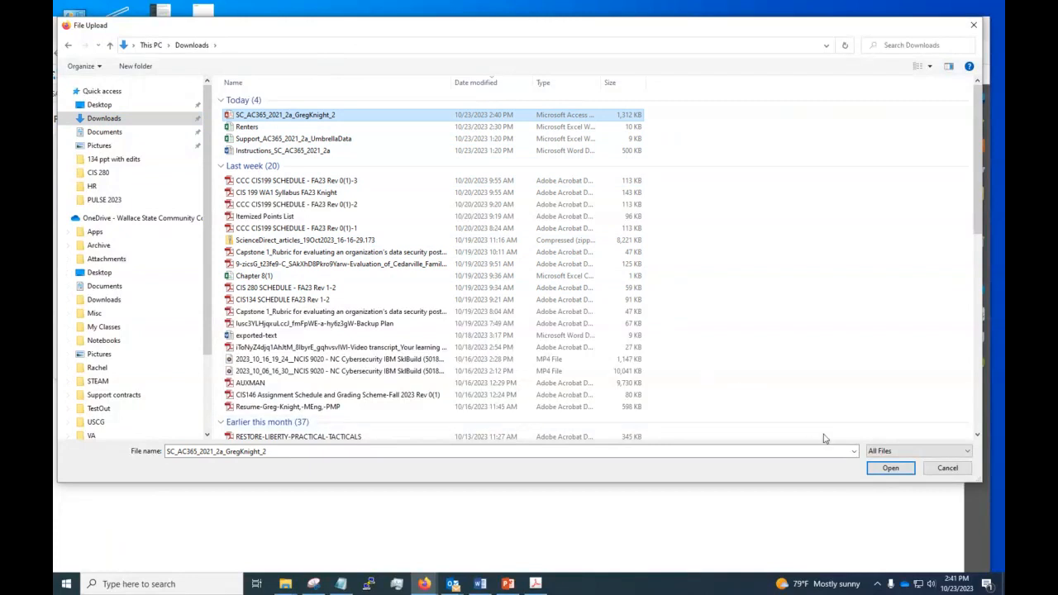
click(890, 467)
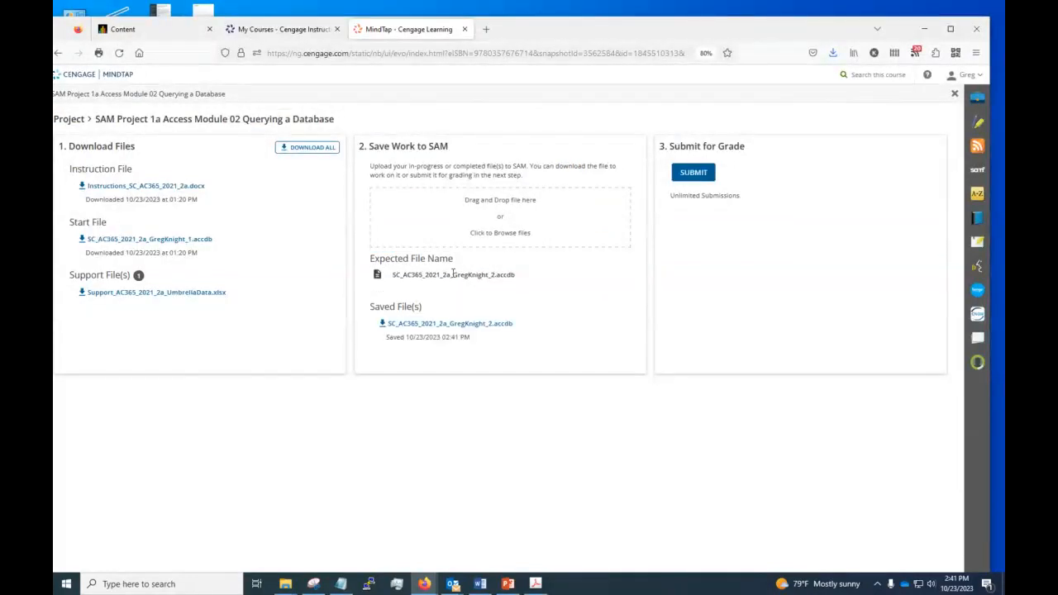
click(695, 173)
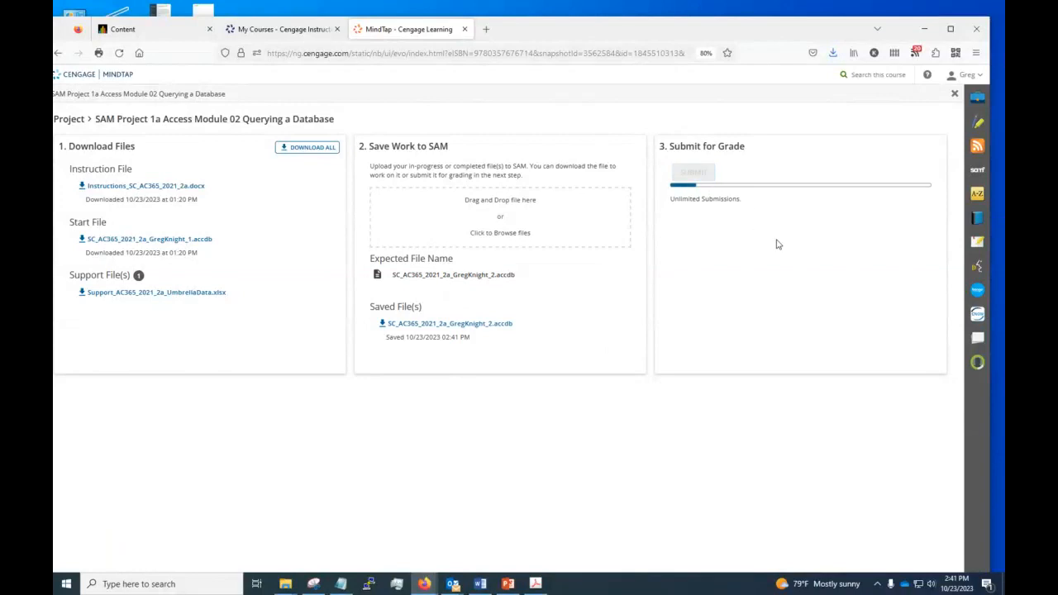